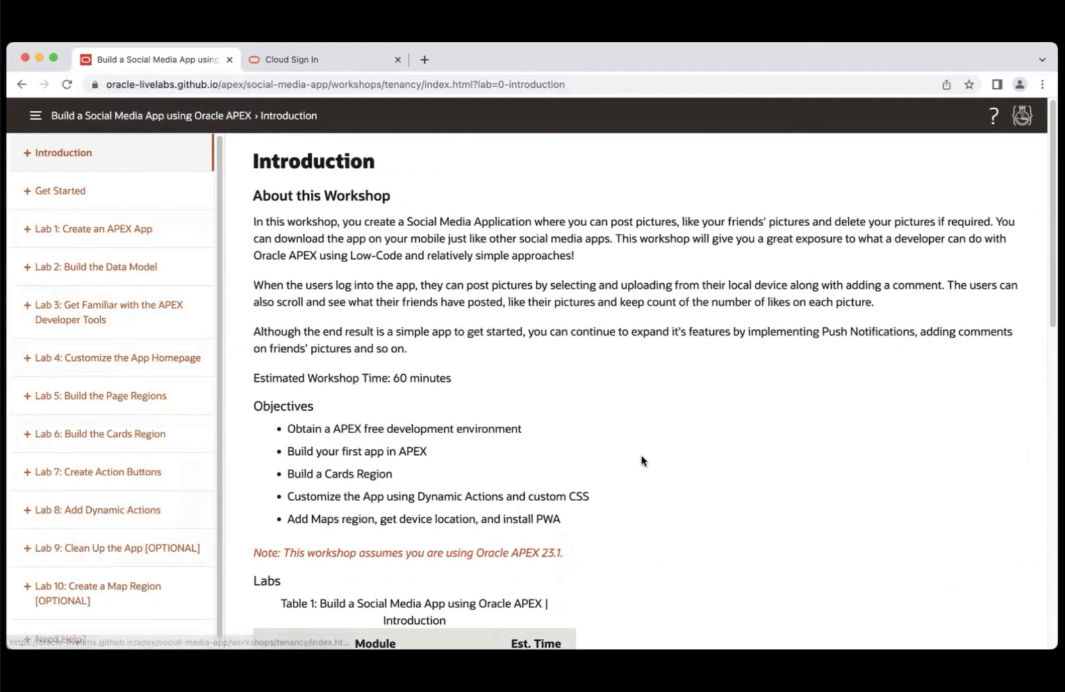
- Expand Lab 4 in the LiveLabs sidebar and jump to its optional Alternate Time Saver task
{"action": "scroll", "coordinate": [1036, 542], "scroll_direction": "down", "scroll_amount": 10}
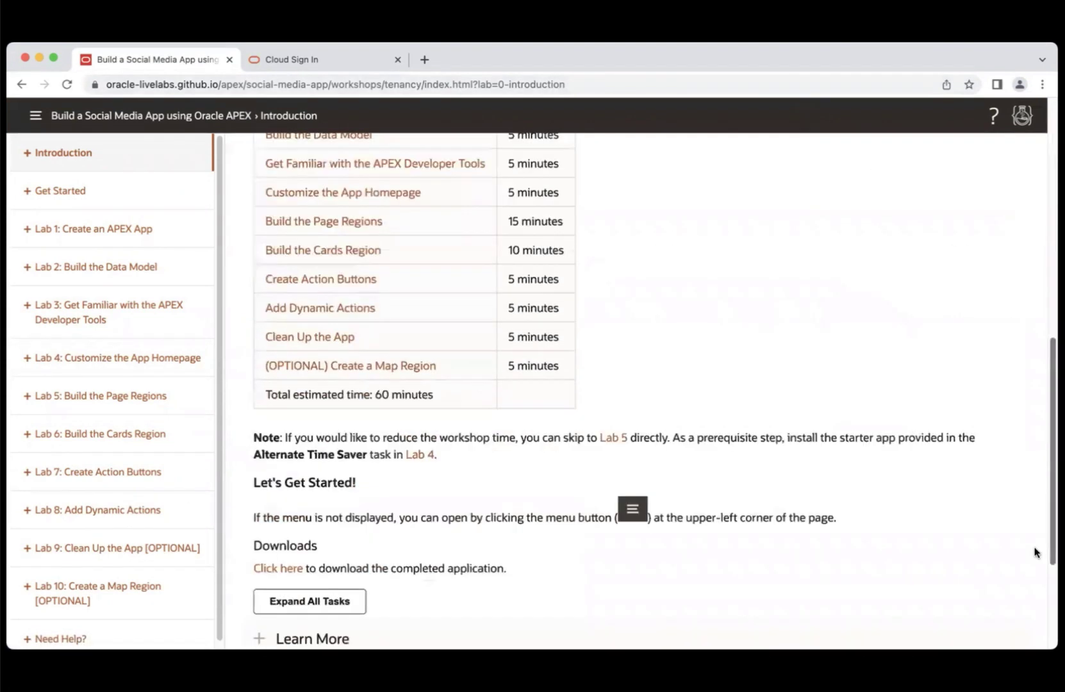
{"action": "scroll", "coordinate": [1037, 542], "scroll_direction": "up", "scroll_amount": 8}
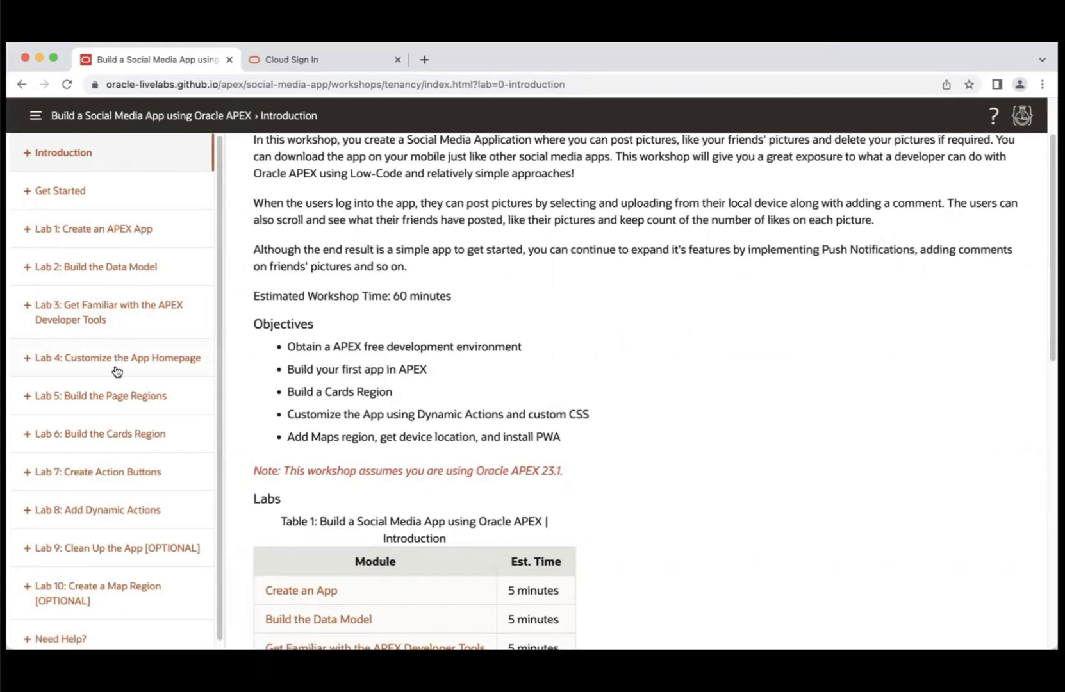
{"action": "left_click", "coordinate": [28, 360]}
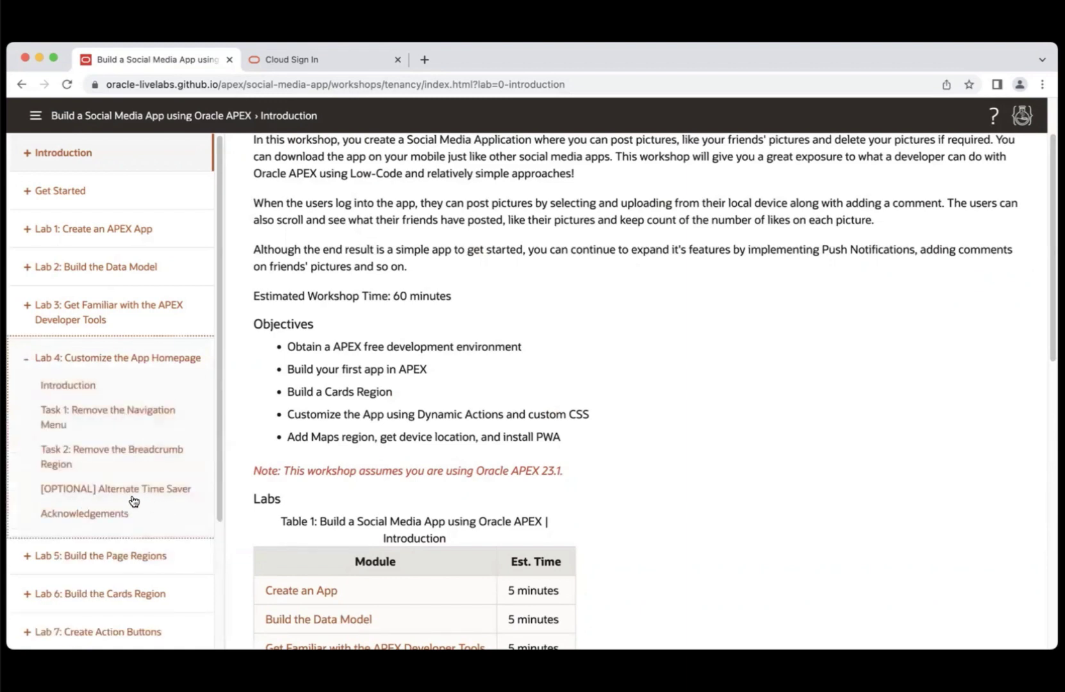
{"action": "left_click", "coordinate": [157, 491]}
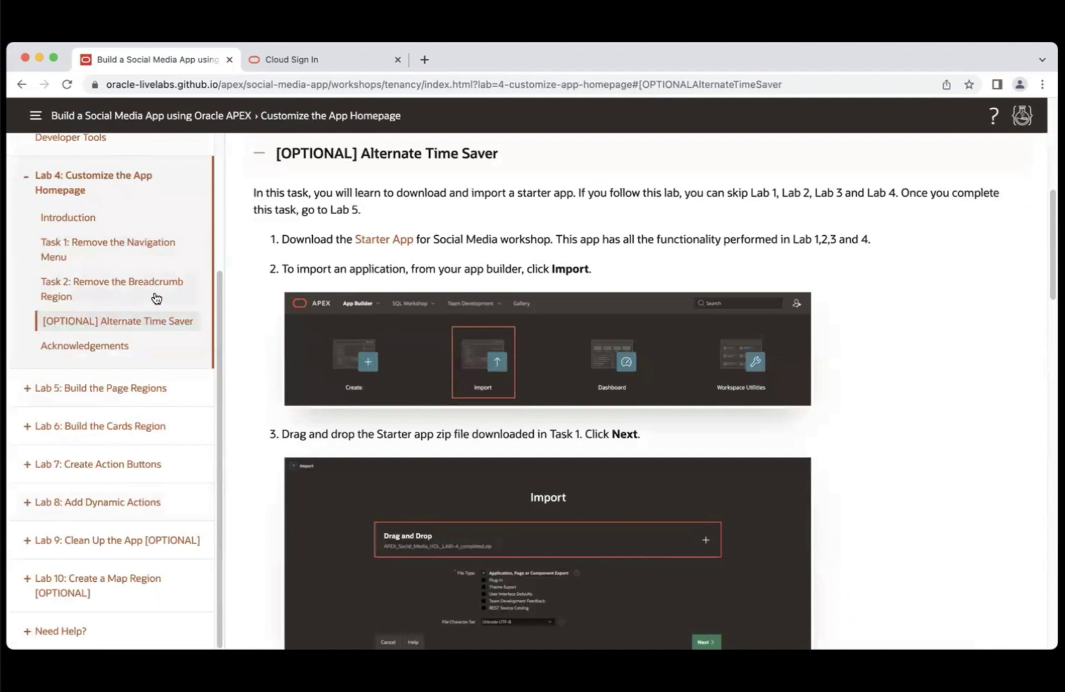
- Expand the Get Started lab and open its Sign up for an APEX Workspace page
{"action": "scroll", "coordinate": [220, 252], "scroll_direction": "up", "scroll_amount": 3}
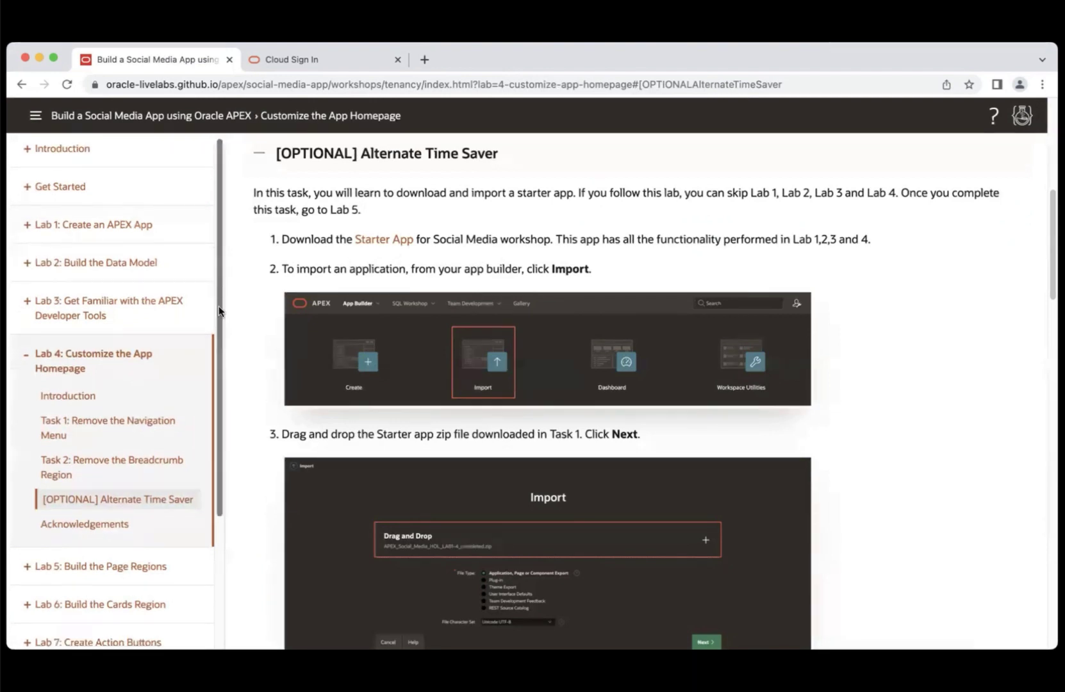
{"action": "left_click_drag", "start_coordinate": [218, 305], "coordinate": [213, 399]}
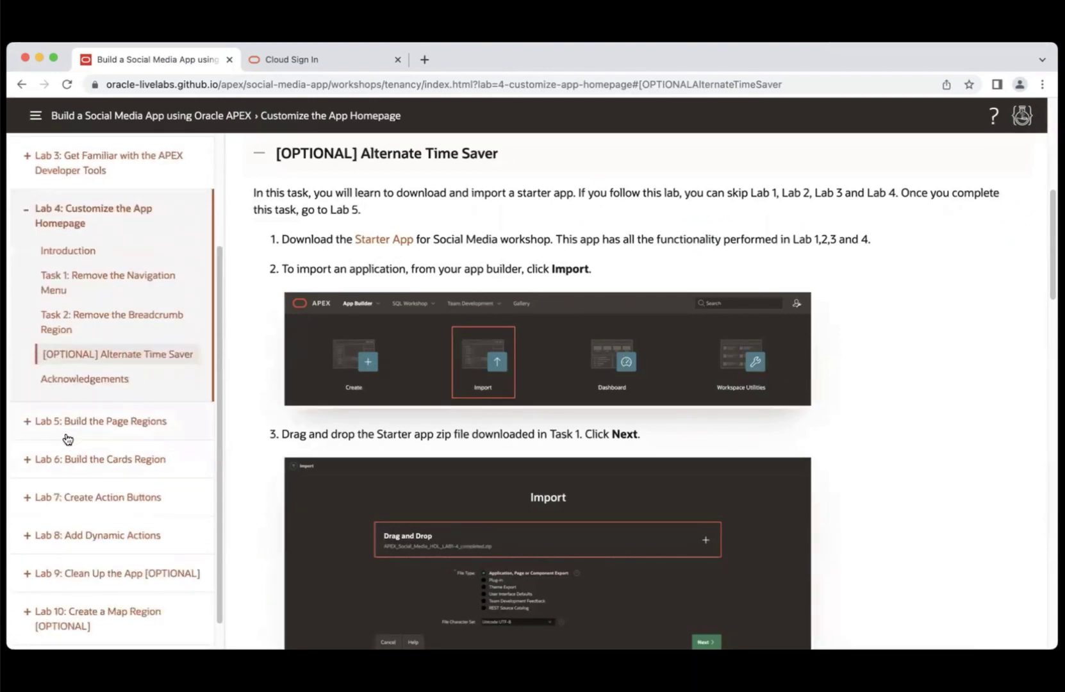
{"action": "left_click_drag", "start_coordinate": [220, 394], "coordinate": [221, 247]}
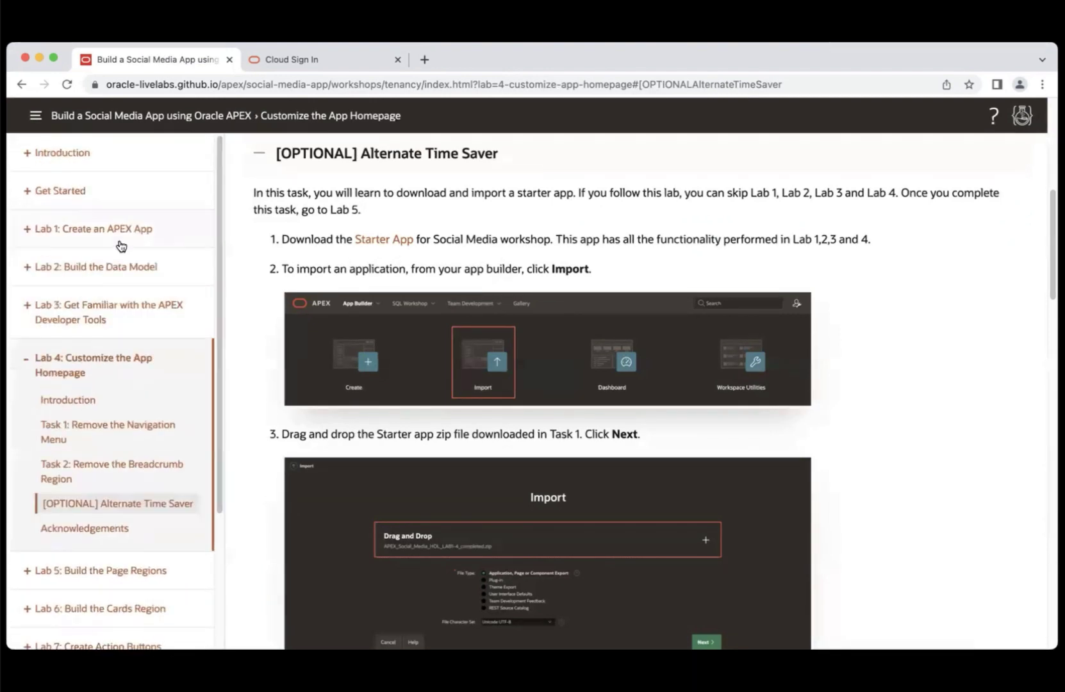
{"action": "left_click", "coordinate": [28, 193]}
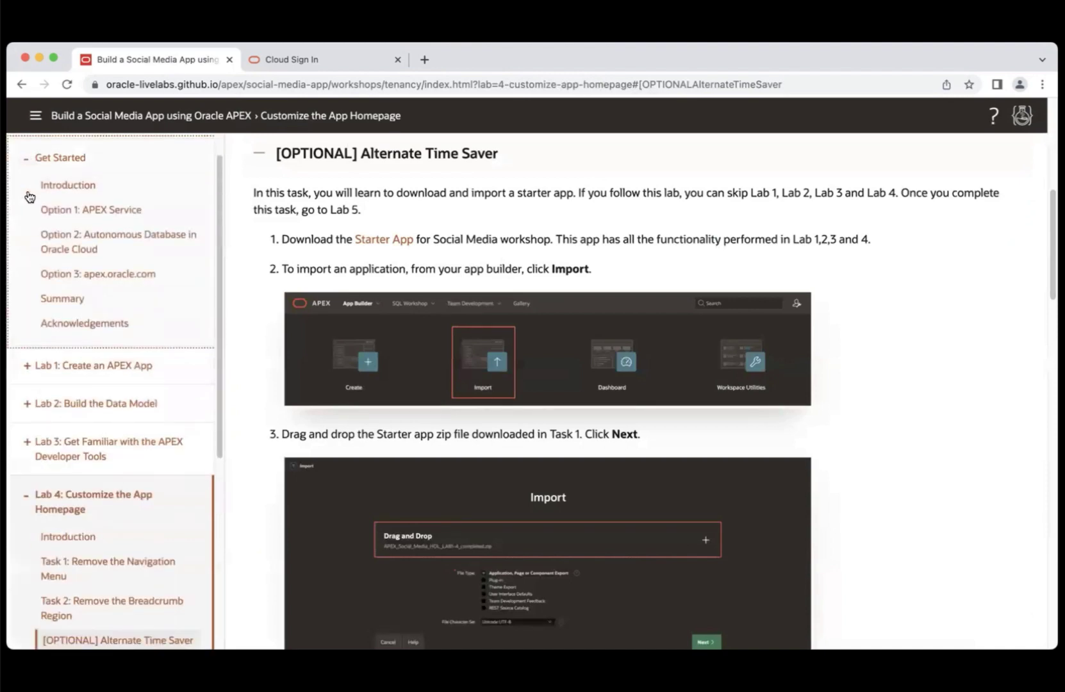
{"action": "left_click", "coordinate": [82, 163]}
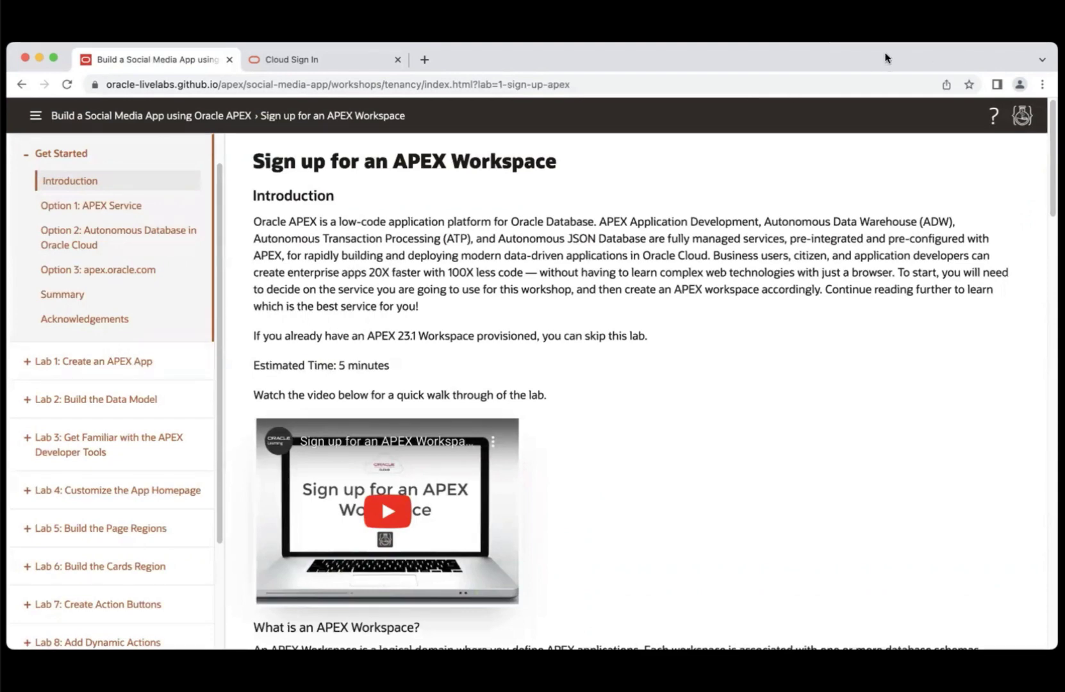
{"action": "left_click", "coordinate": [327, 64]}
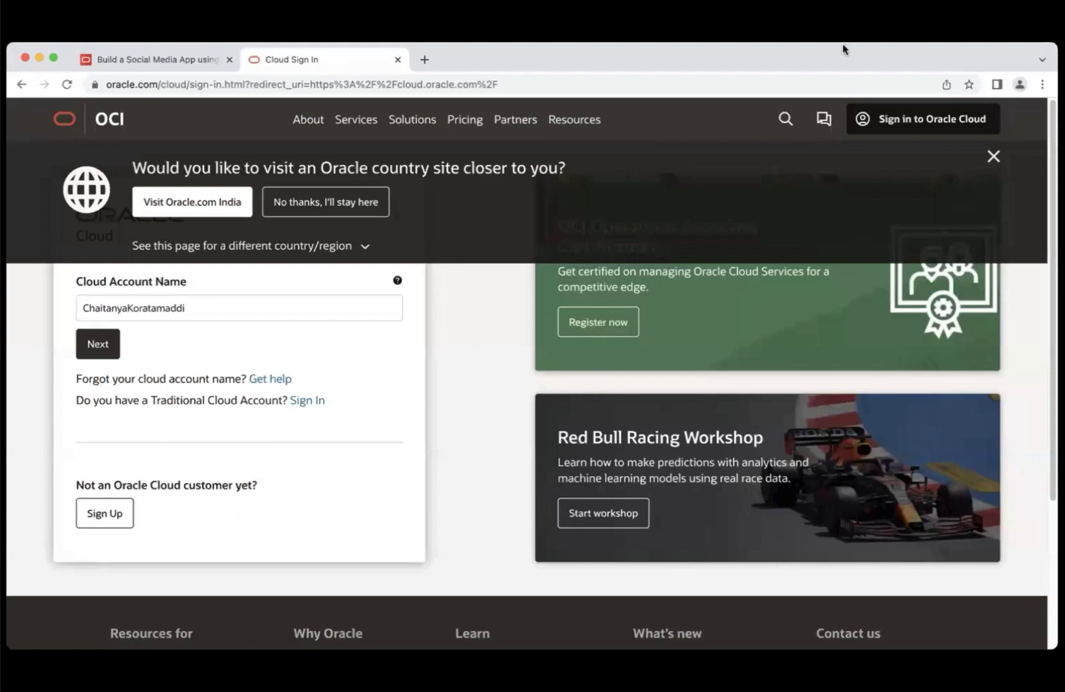
{"action": "left_click", "coordinate": [561, 89]}
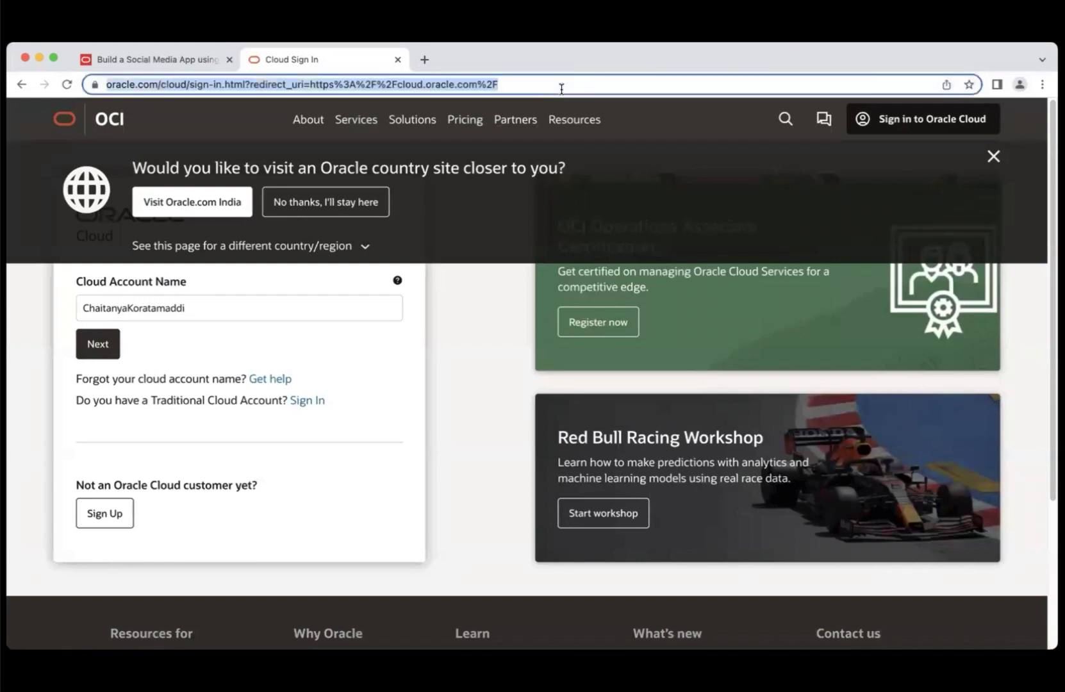
{"action": "type", "text": "clo"}
{"action": "key", "text": "Return"}
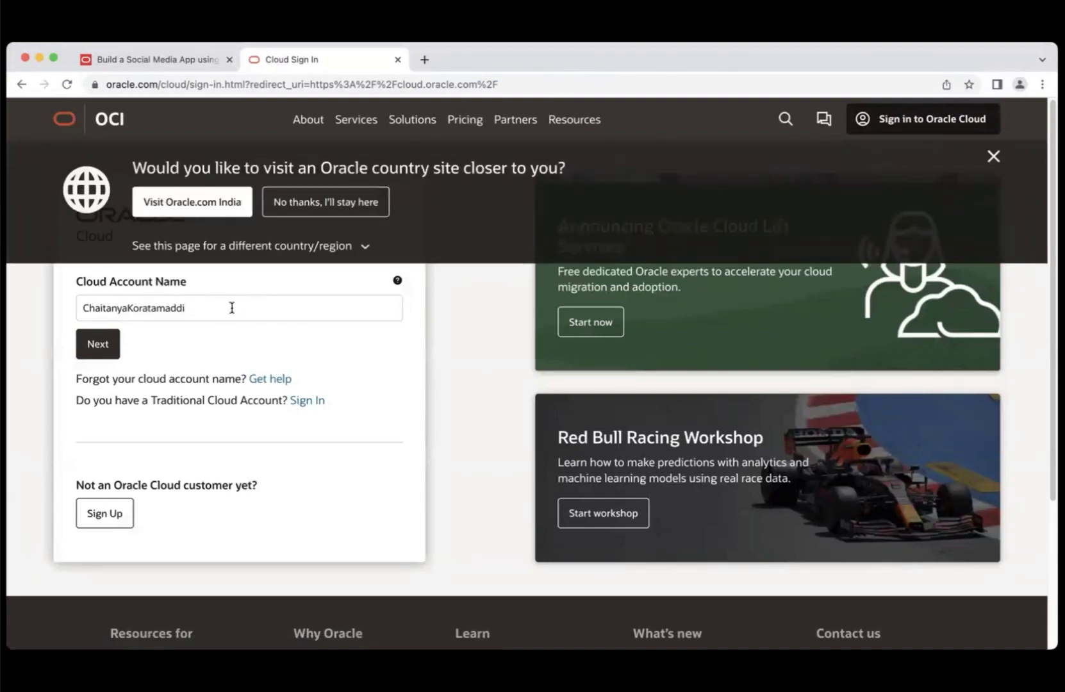
{"action": "left_click", "coordinate": [201, 60]}
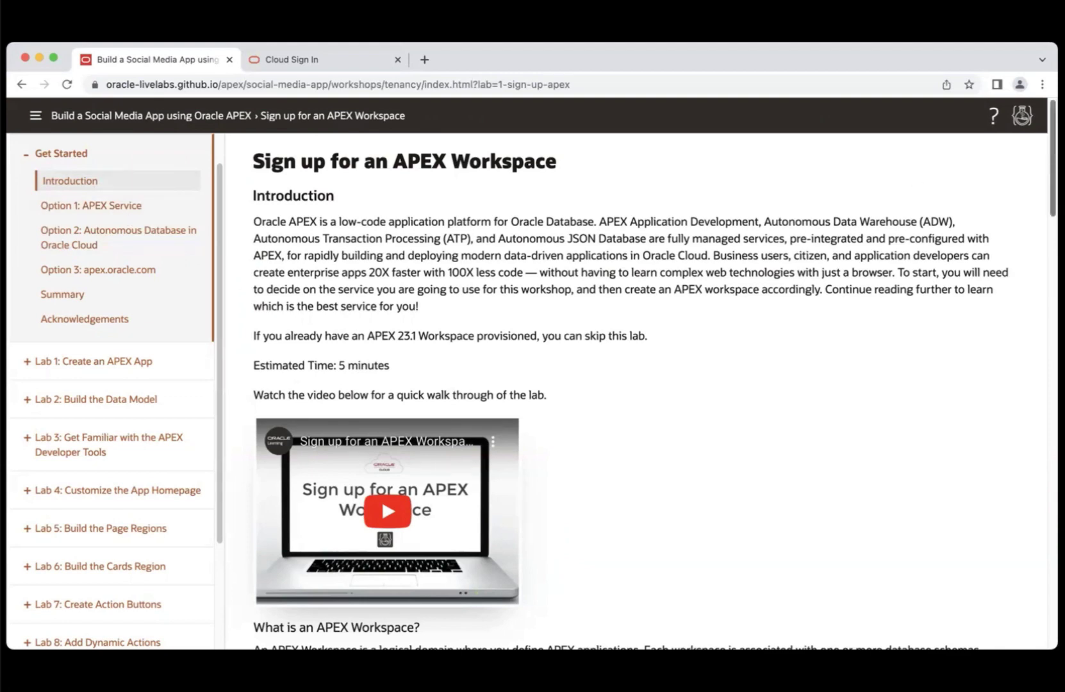
- Jump to Option 1: APEX Service and read through its sign-up steps 1–3
{"action": "left_click_drag", "start_coordinate": [1053, 182], "coordinate": [1024, 438]}
{"action": "left_click", "coordinate": [109, 207]}
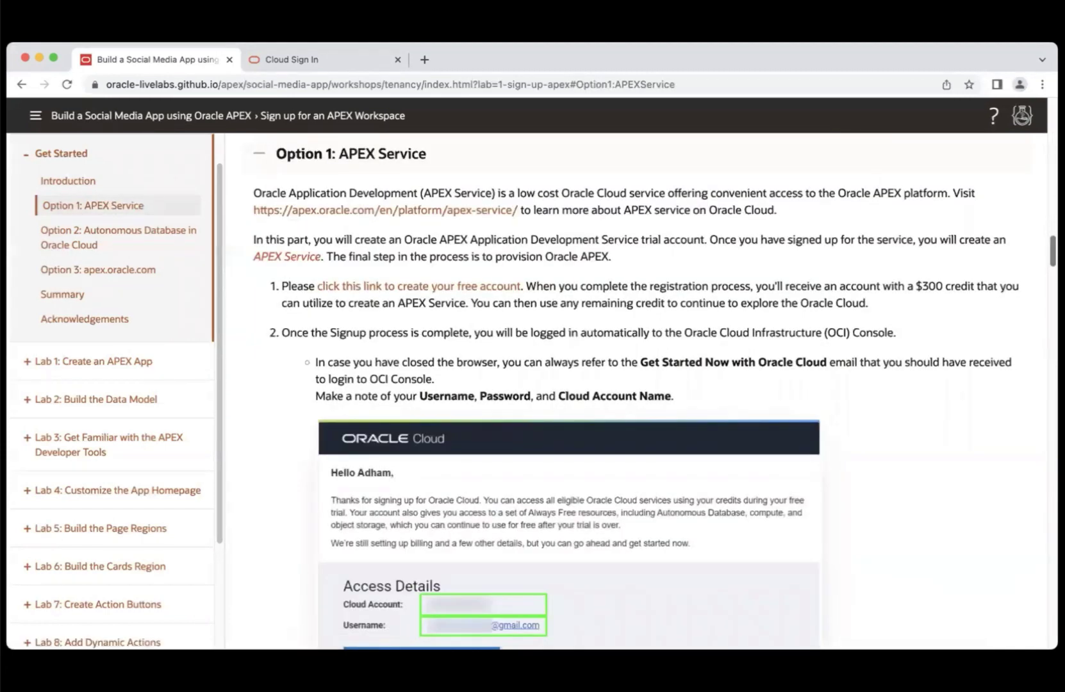
{"action": "scroll", "coordinate": [644, 390], "scroll_direction": "down", "scroll_amount": 3}
{"action": "scroll", "coordinate": [644, 390], "scroll_direction": "up", "scroll_amount": 2}
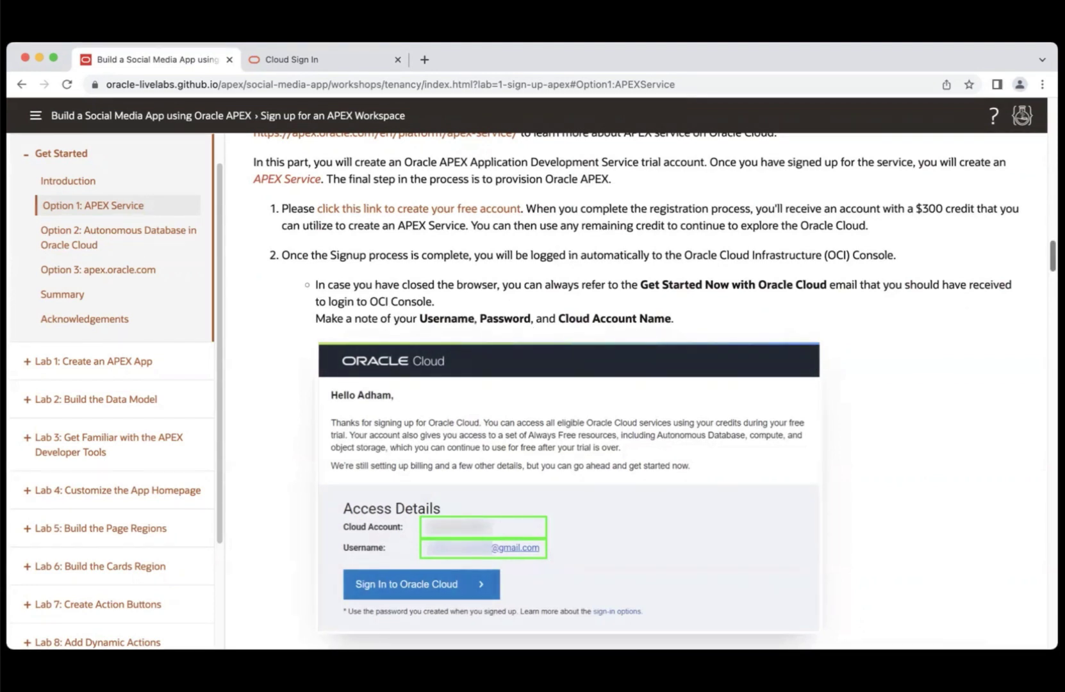
{"action": "scroll", "coordinate": [641, 384], "scroll_direction": "down", "scroll_amount": 8}
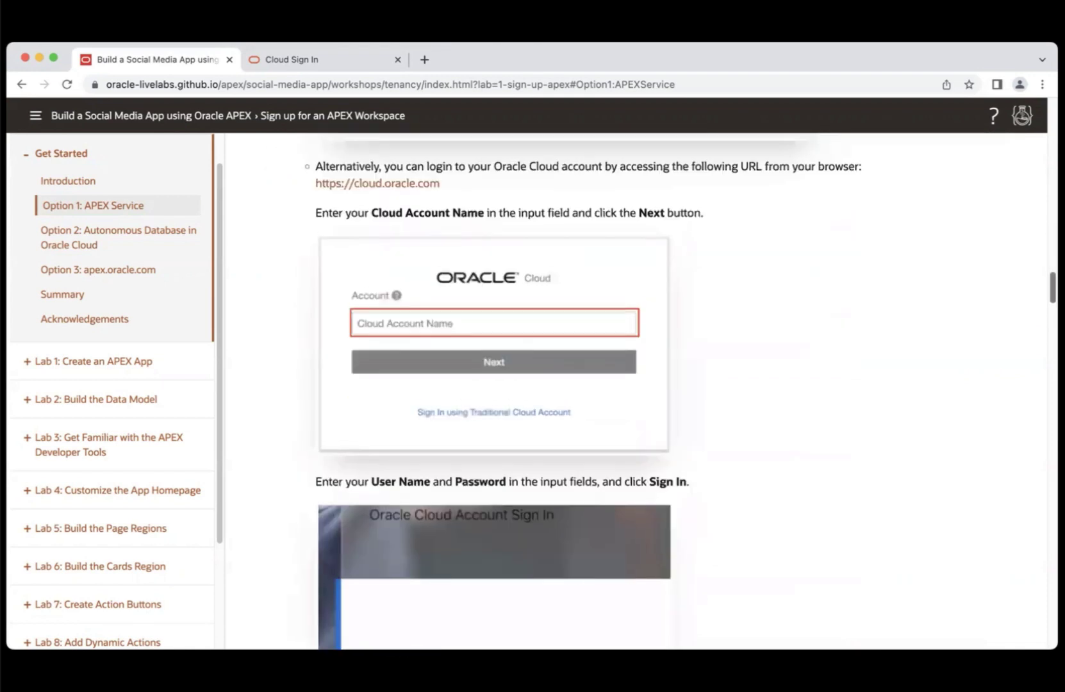
{"action": "scroll", "coordinate": [560, 352], "scroll_direction": "up", "scroll_amount": 2}
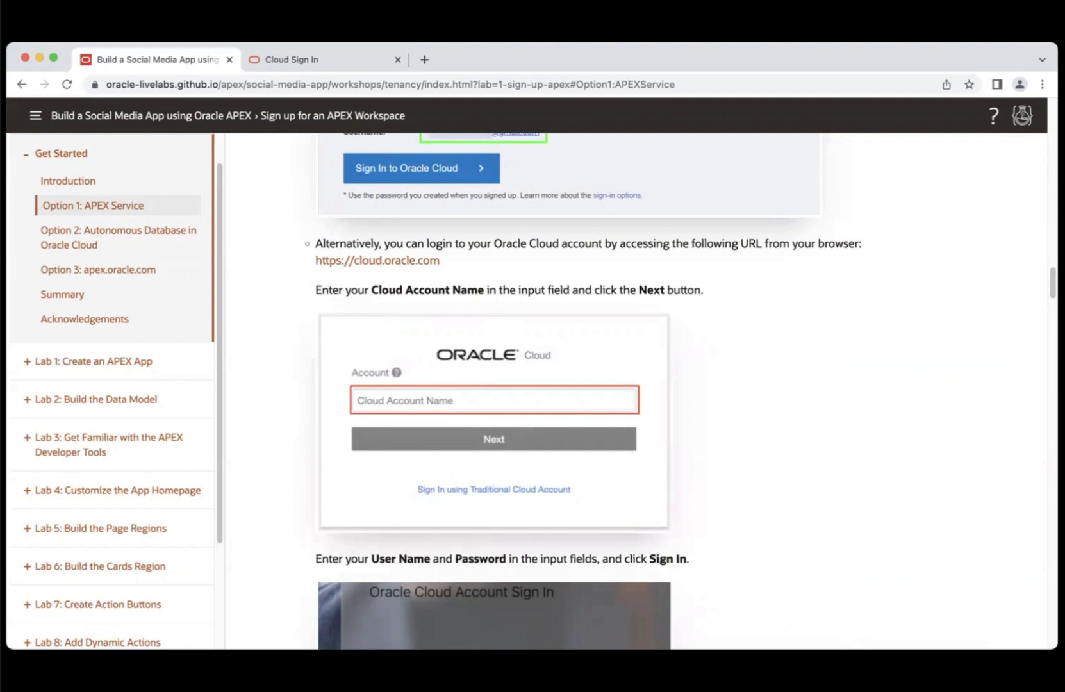
{"action": "scroll", "coordinate": [532, 391], "scroll_direction": "down", "scroll_amount": 8}
{"action": "scroll", "coordinate": [532, 391], "scroll_direction": "up", "scroll_amount": 4}
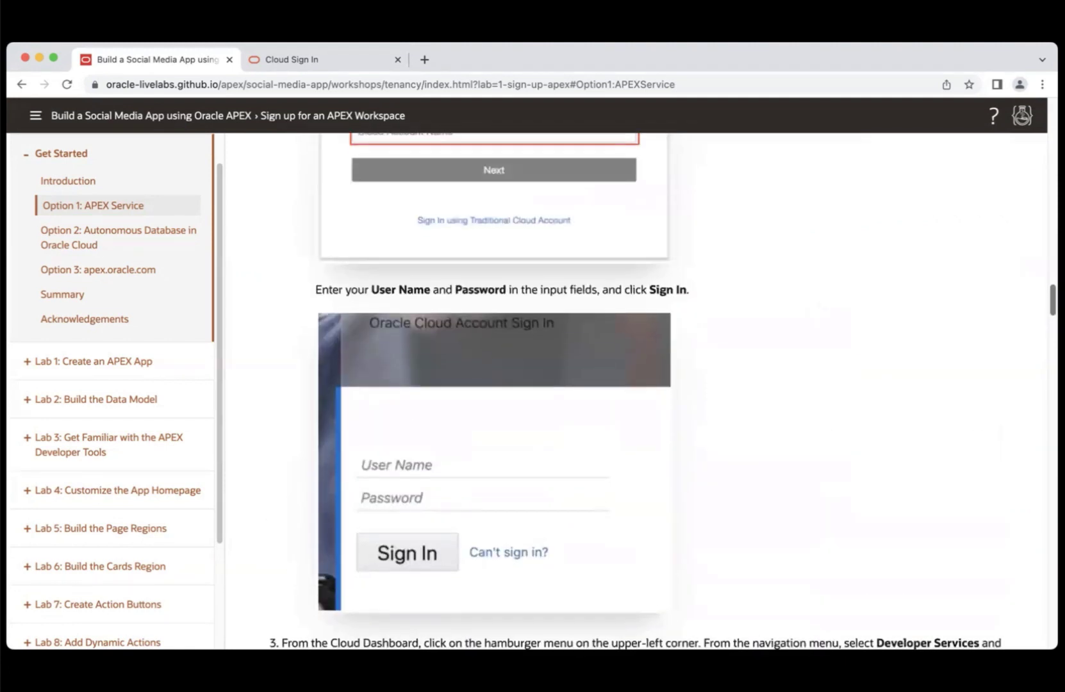
{"action": "scroll", "coordinate": [532, 391], "scroll_direction": "down", "scroll_amount": 1}
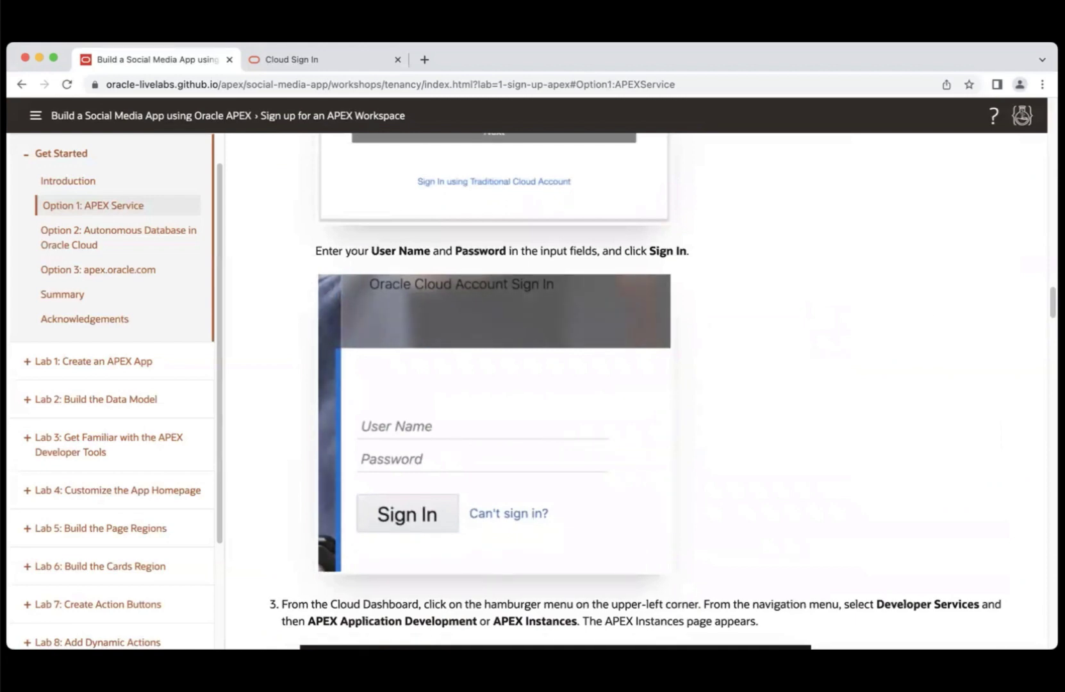
{"action": "scroll", "coordinate": [532, 391], "scroll_direction": "down", "scroll_amount": 10}
{"action": "scroll", "coordinate": [531, 391], "scroll_direction": "up", "scroll_amount": 3}
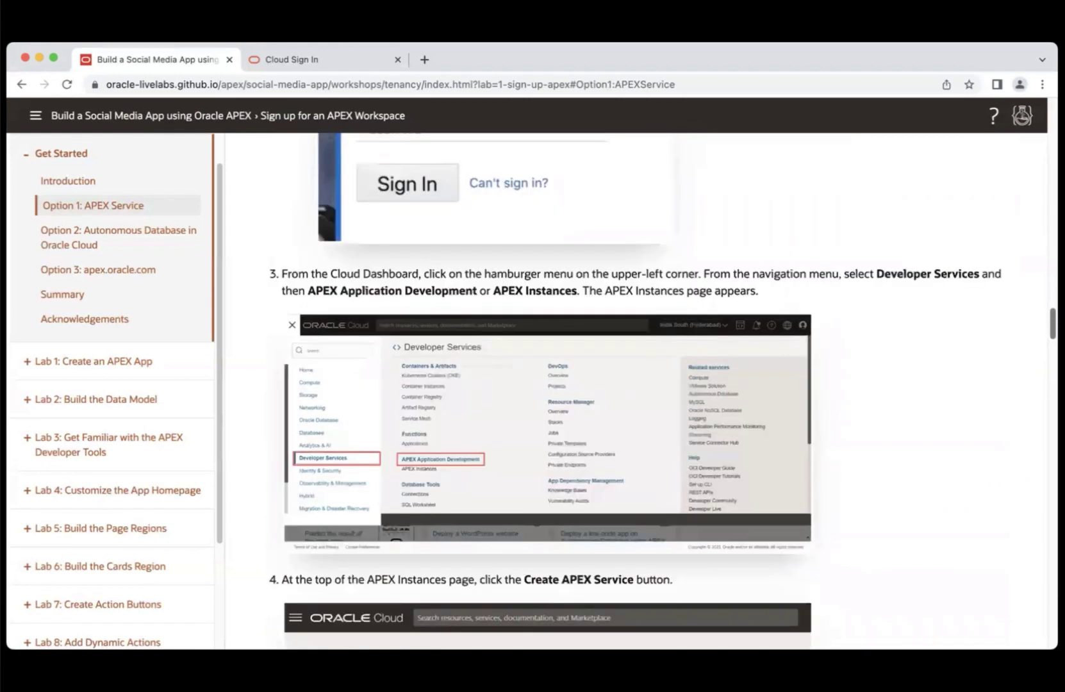
{"action": "scroll", "coordinate": [531, 391], "scroll_direction": "down", "scroll_amount": 1}
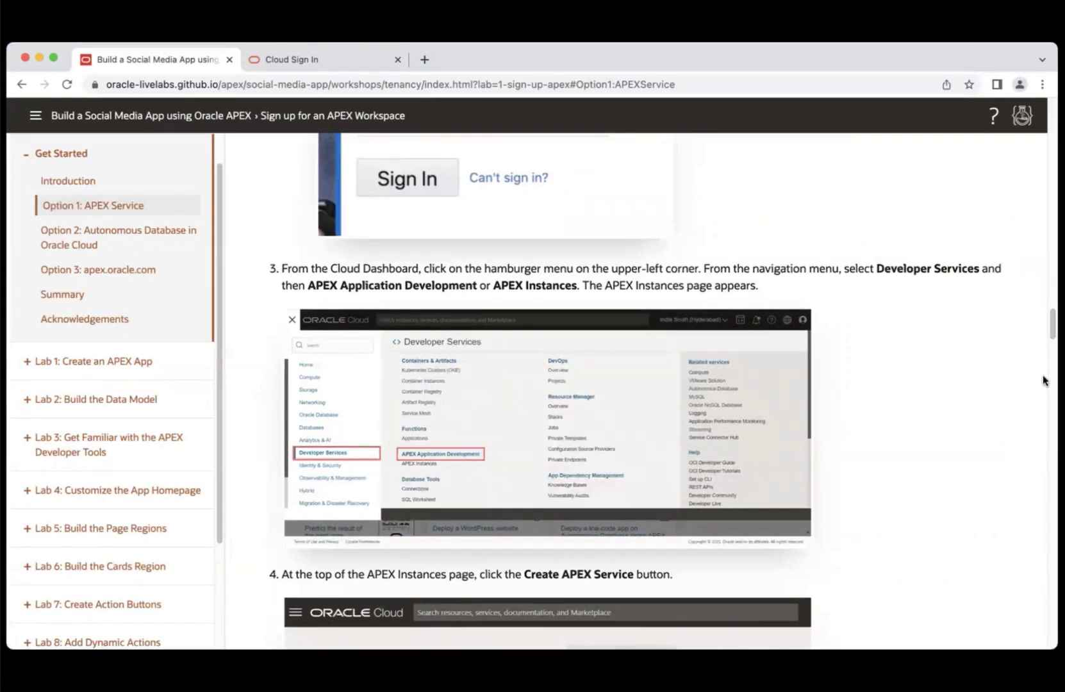
{"action": "scroll", "coordinate": [1044, 380], "scroll_direction": "down", "scroll_amount": 3}
{"action": "scroll", "coordinate": [506, 366], "scroll_direction": "down", "scroll_amount": 2}
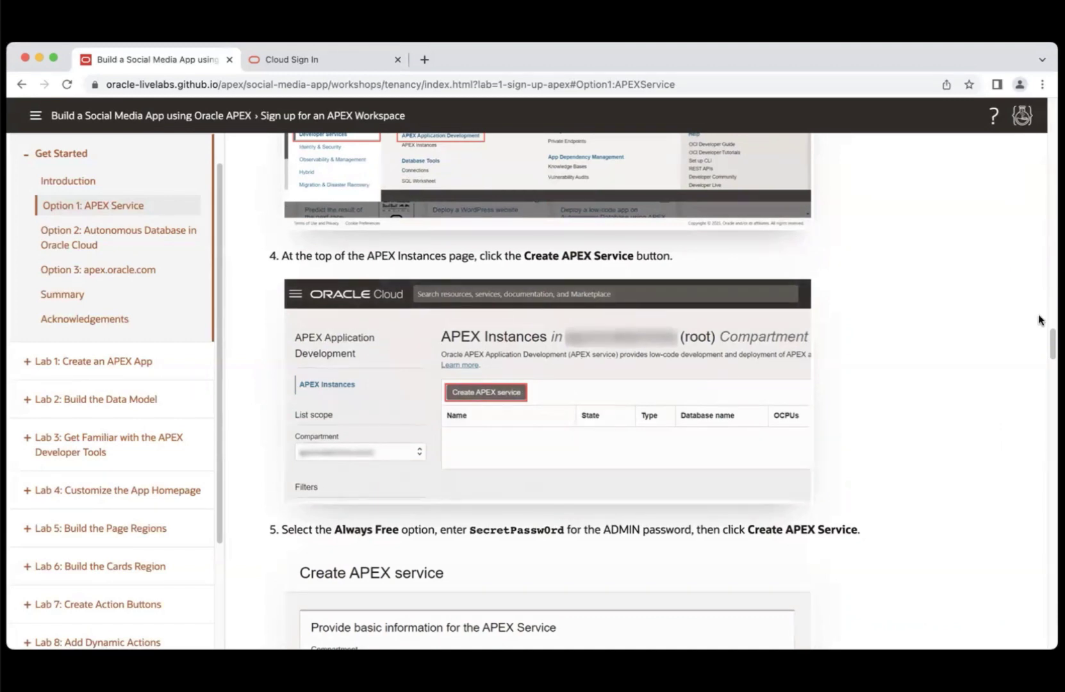
{"action": "scroll", "coordinate": [641, 385], "scroll_direction": "down", "scroll_amount": 5}
{"action": "scroll", "coordinate": [641, 385], "scroll_direction": "up", "scroll_amount": 1}
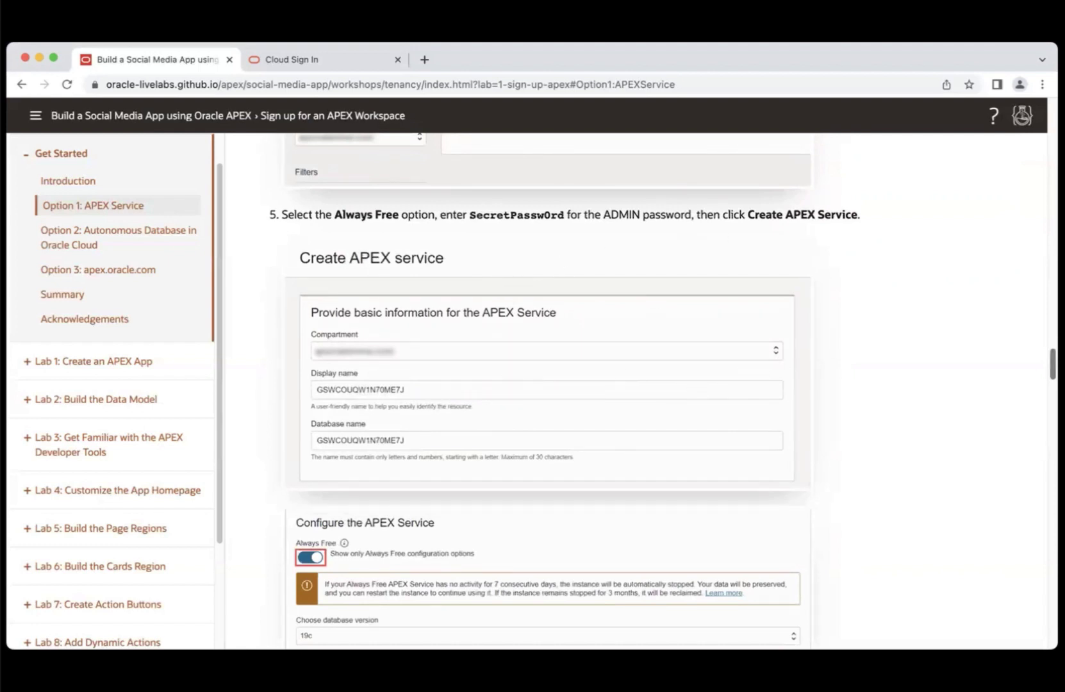
{"action": "scroll", "coordinate": [634, 385], "scroll_direction": "down", "scroll_amount": 13}
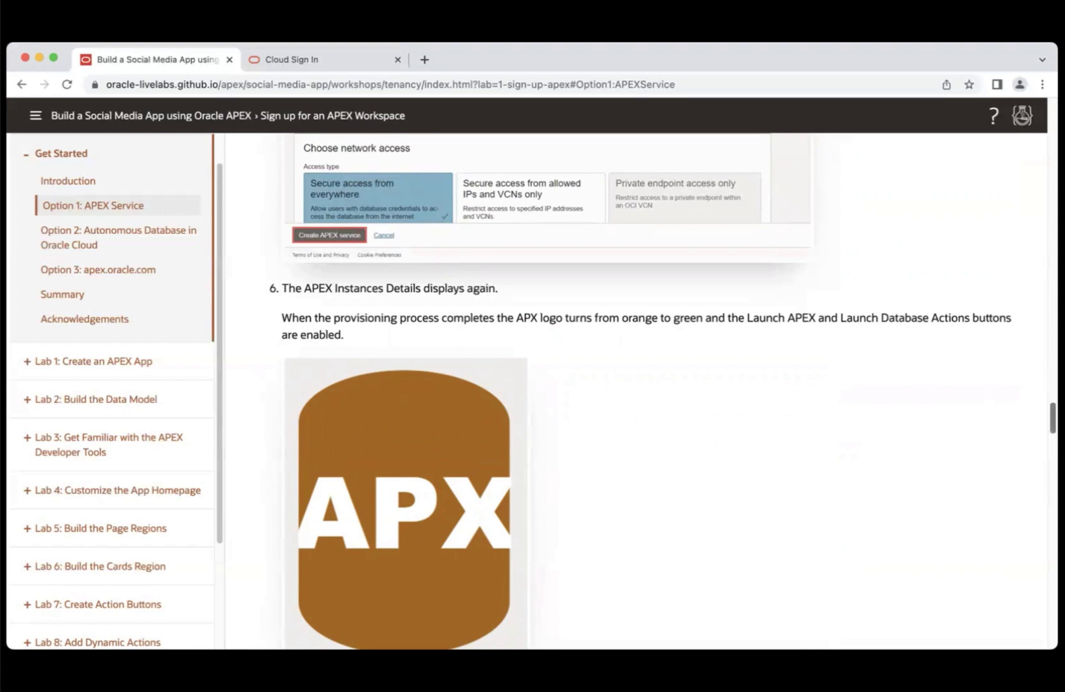
{"action": "scroll", "coordinate": [466, 378], "scroll_direction": "down", "scroll_amount": 5}
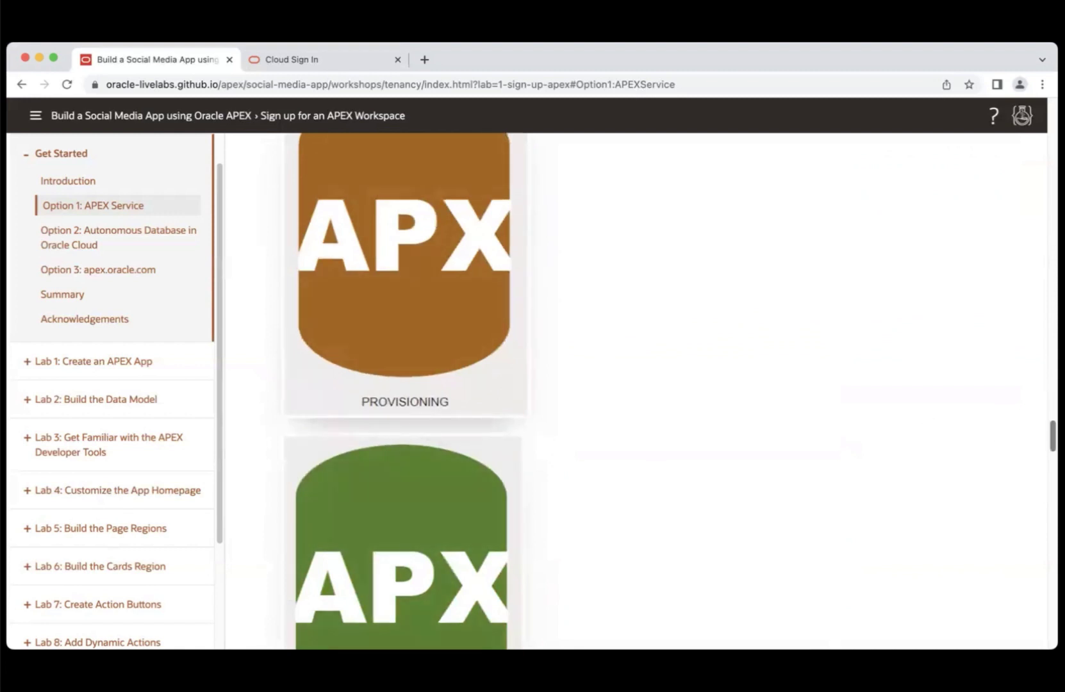
{"action": "scroll", "coordinate": [1044, 419], "scroll_direction": "down", "scroll_amount": 5}
{"action": "scroll", "coordinate": [1044, 420], "scroll_direction": "up", "scroll_amount": 9}
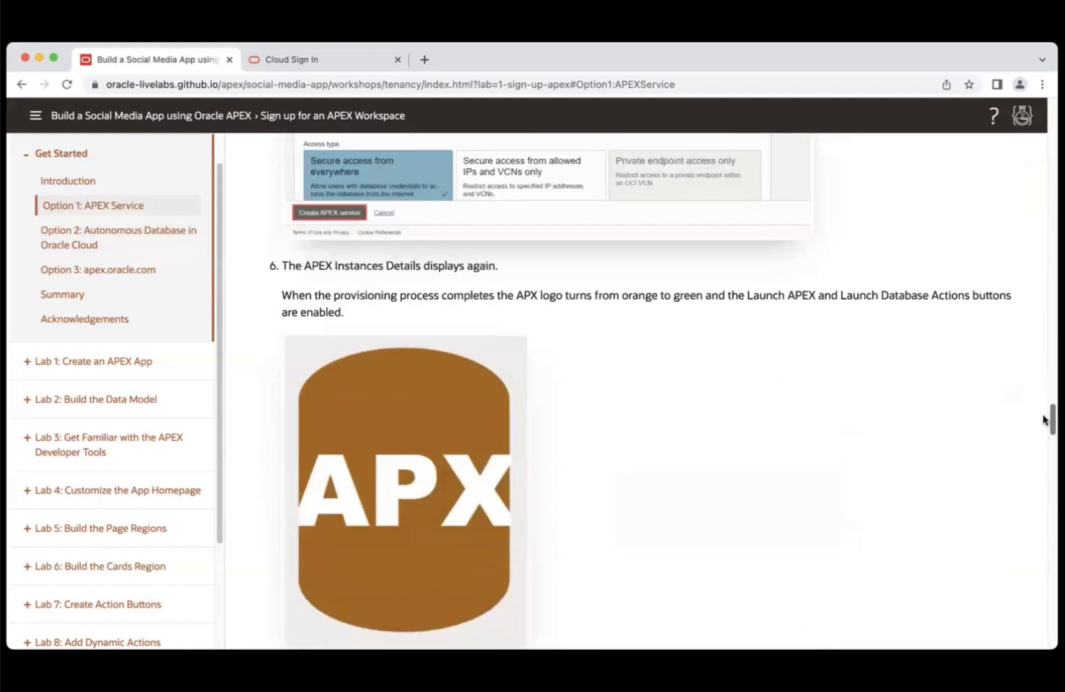
{"action": "left_click_drag", "start_coordinate": [1043, 420], "coordinate": [1039, 466]}
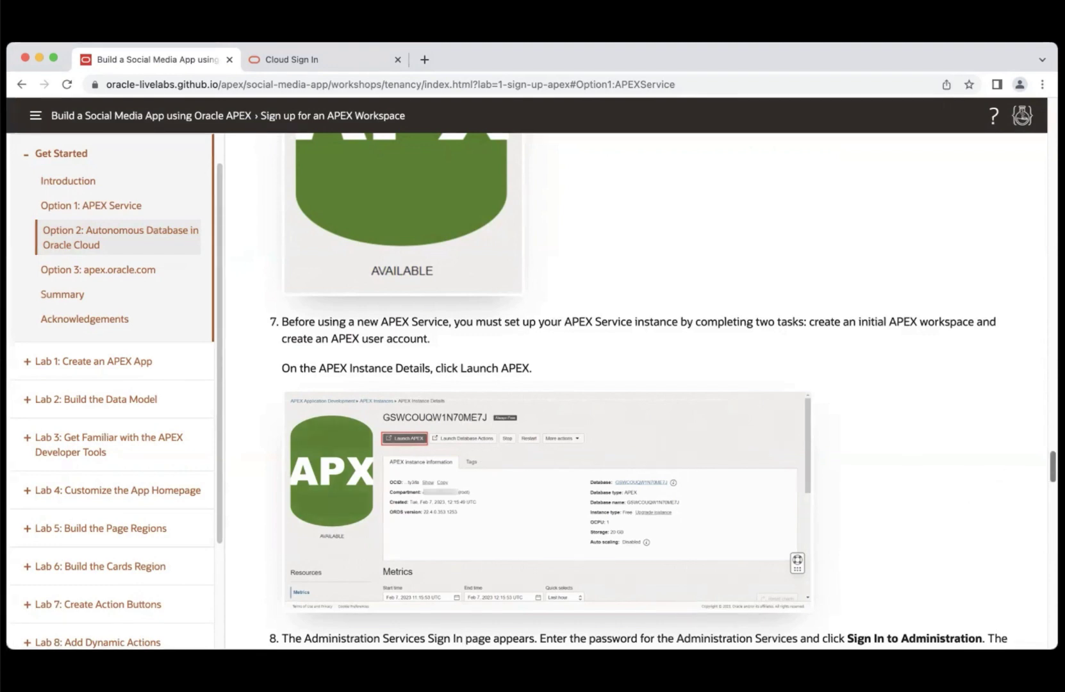
{"action": "scroll", "coordinate": [1037, 472], "scroll_direction": "down", "scroll_amount": 6}
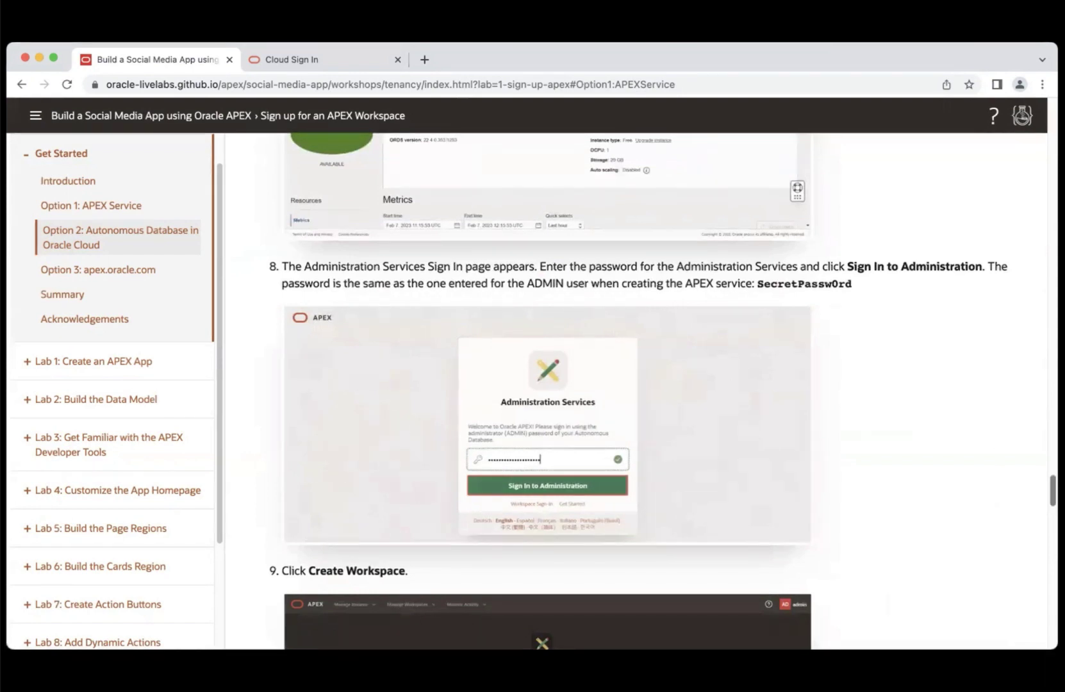
- Scroll the guide down to step 13, then switch to the Oracle Cloud sign-in tab
{"action": "scroll", "coordinate": [625, 393], "scroll_direction": "down", "scroll_amount": 5}
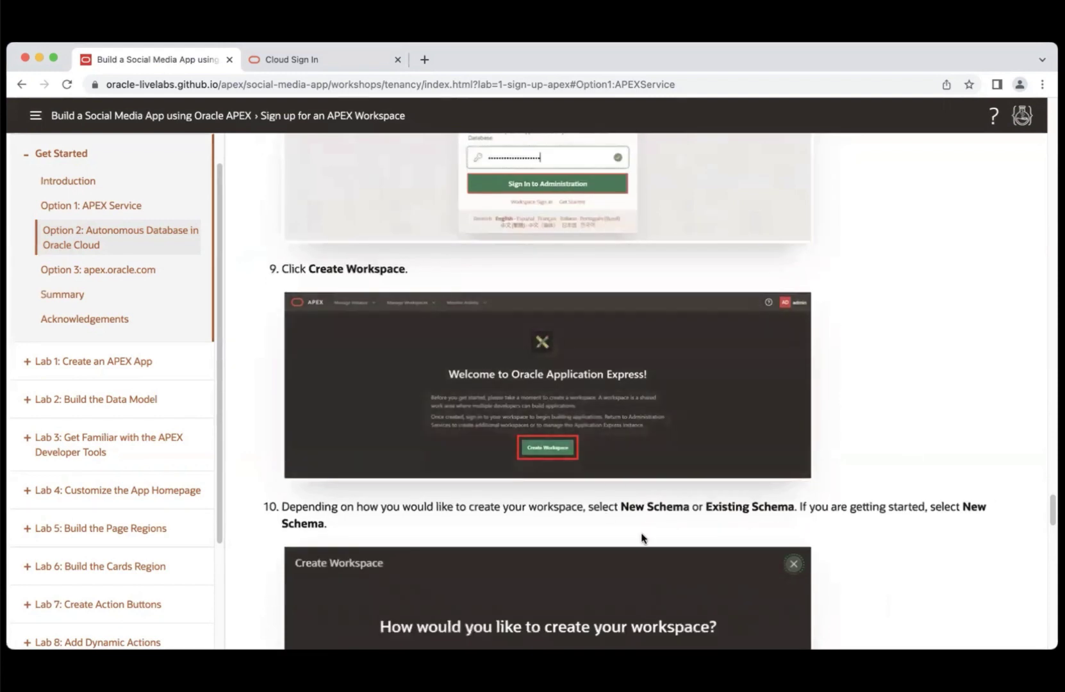
{"action": "scroll", "coordinate": [1050, 512], "scroll_direction": "down", "scroll_amount": 4}
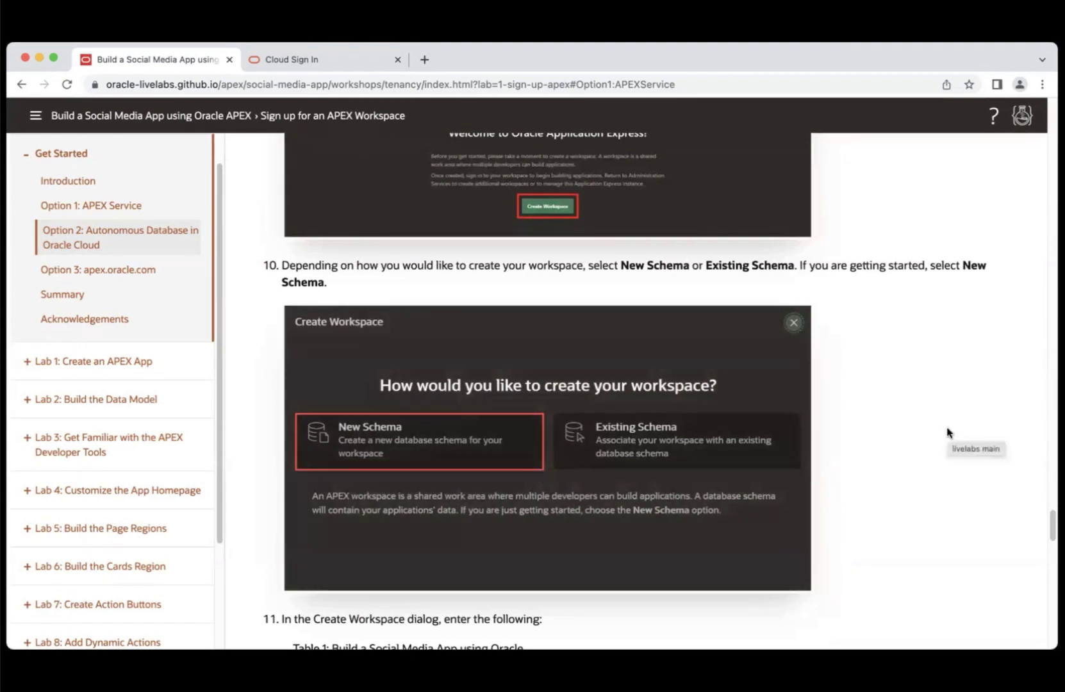
{"action": "scroll", "coordinate": [660, 391], "scroll_direction": "down", "scroll_amount": 5}
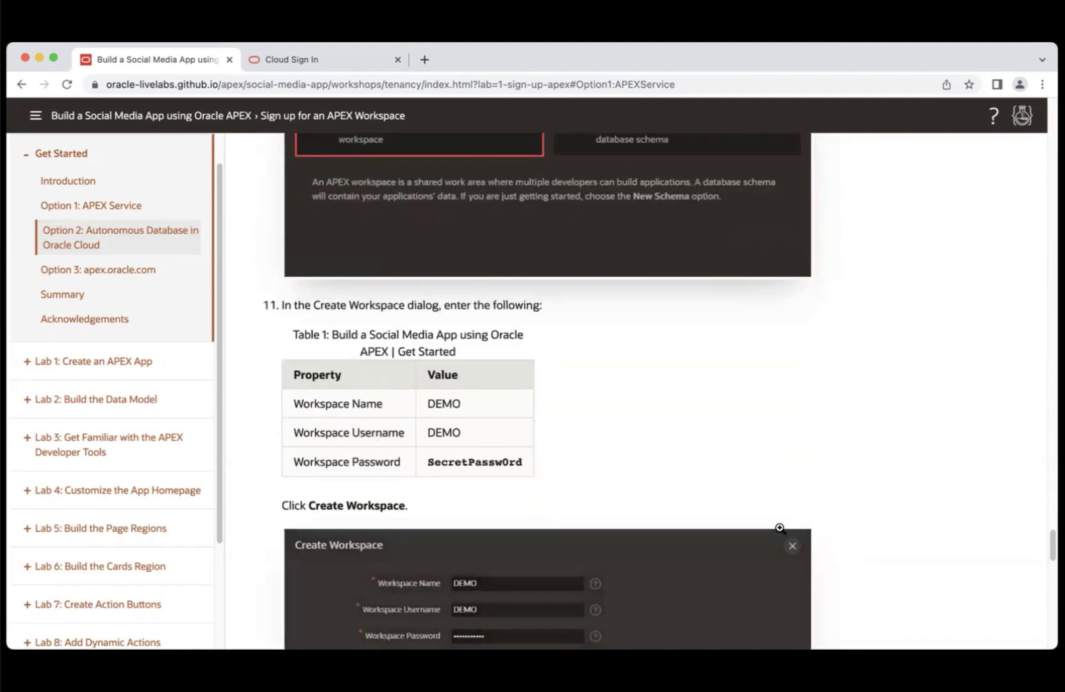
{"action": "scroll", "coordinate": [640, 391], "scroll_direction": "down", "scroll_amount": 10}
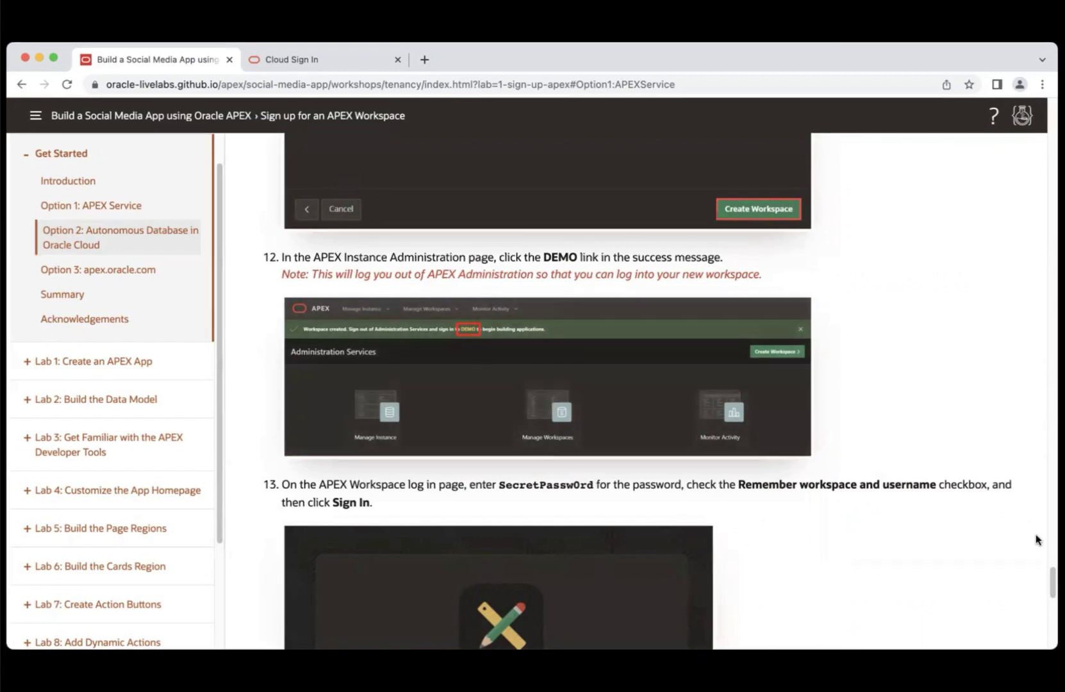
{"action": "left_click_drag", "start_coordinate": [1052, 580], "coordinate": [1035, 601]}
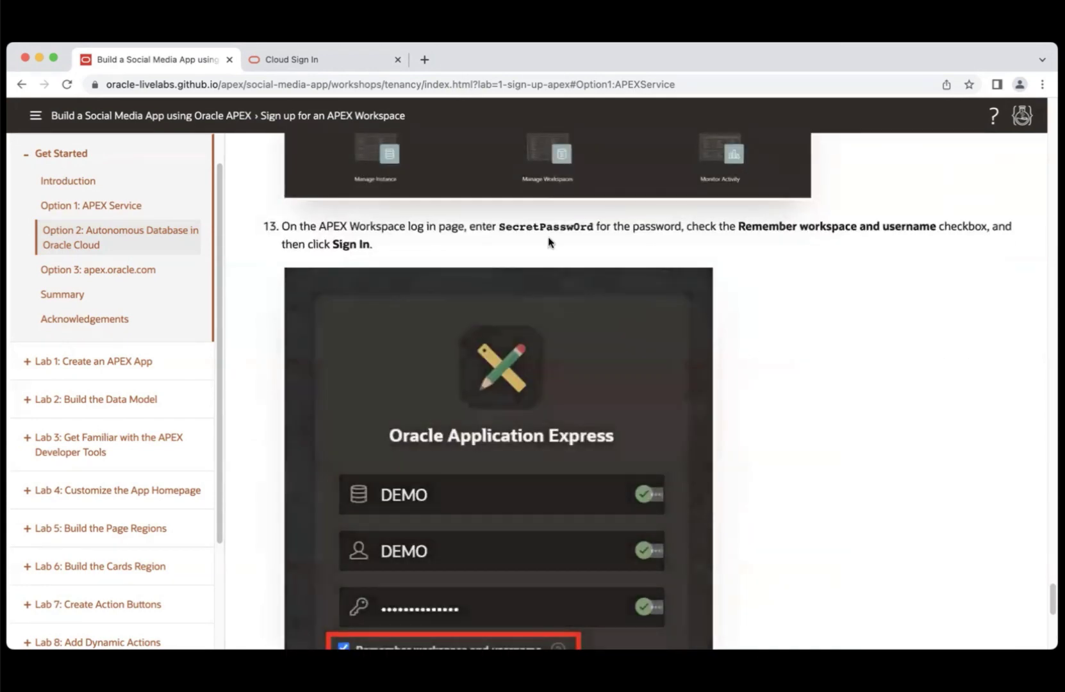
{"action": "left_click", "coordinate": [308, 62]}
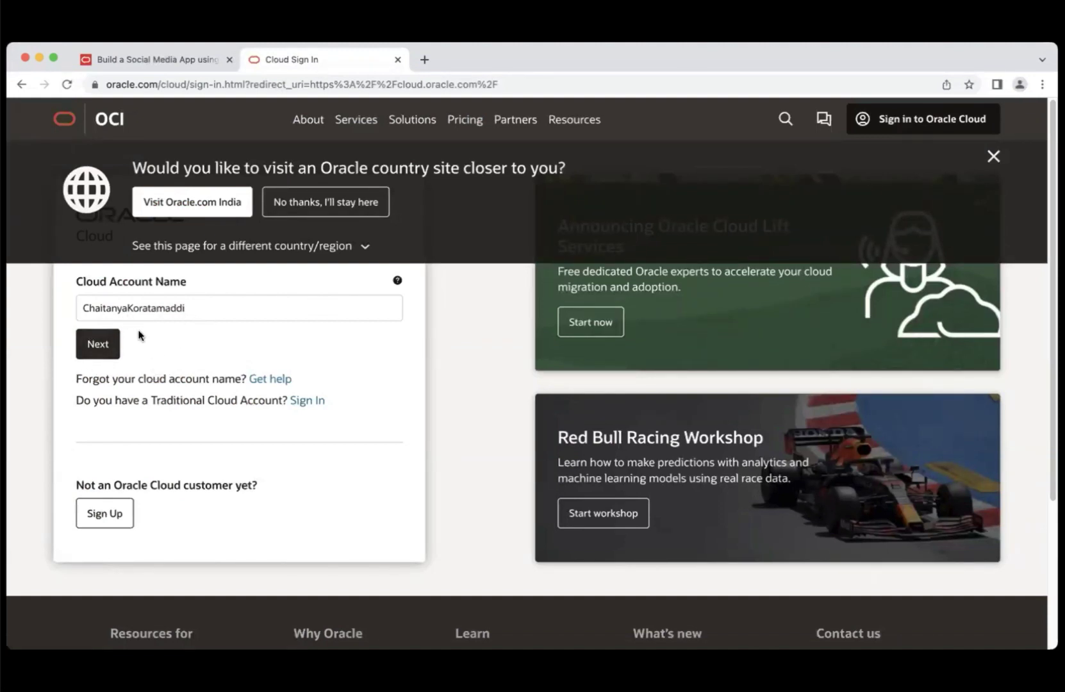
- Submit the cloud account name, continue with the identity provider, and sign in to Oracle Cloud
{"action": "left_click", "coordinate": [103, 346]}
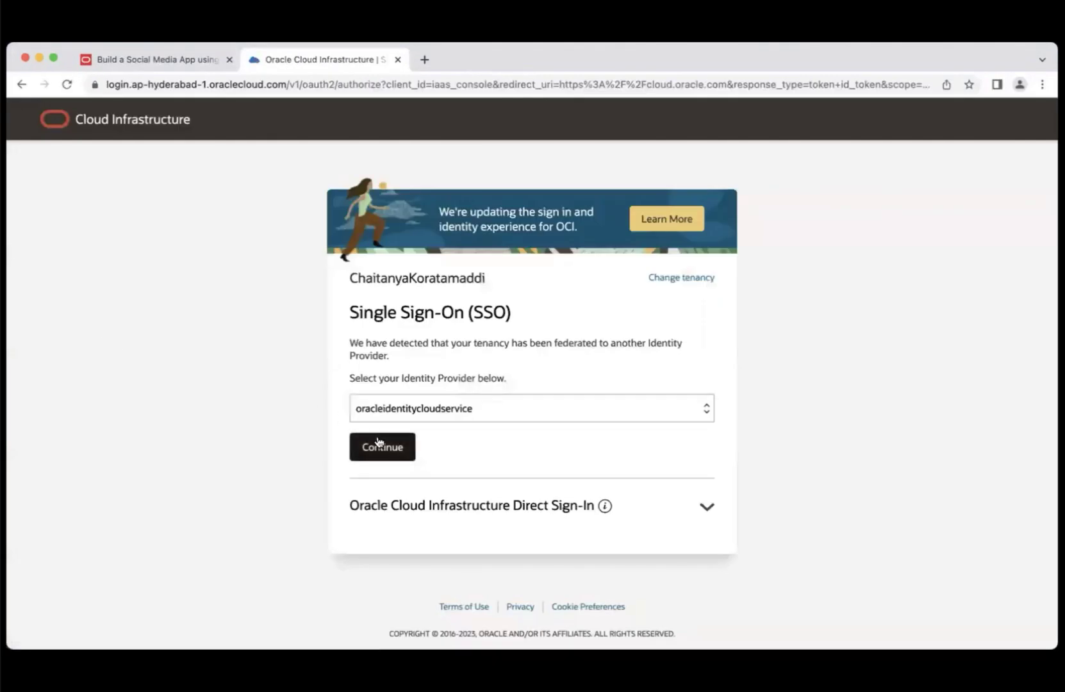
{"action": "left_click", "coordinate": [382, 448]}
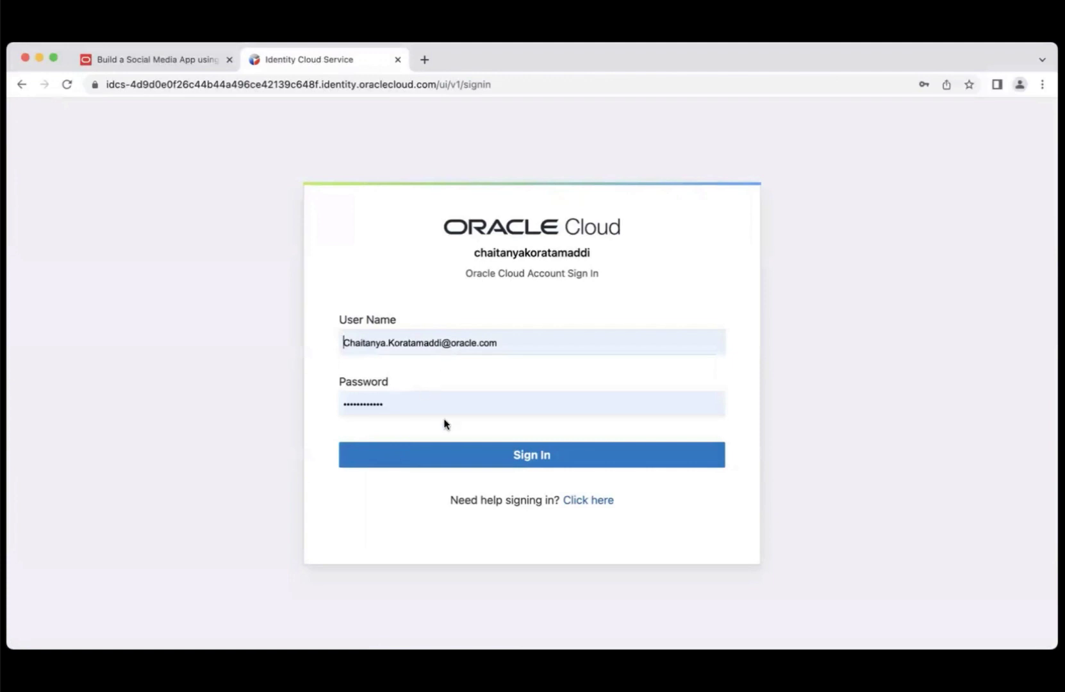
{"action": "left_click", "coordinate": [469, 453]}
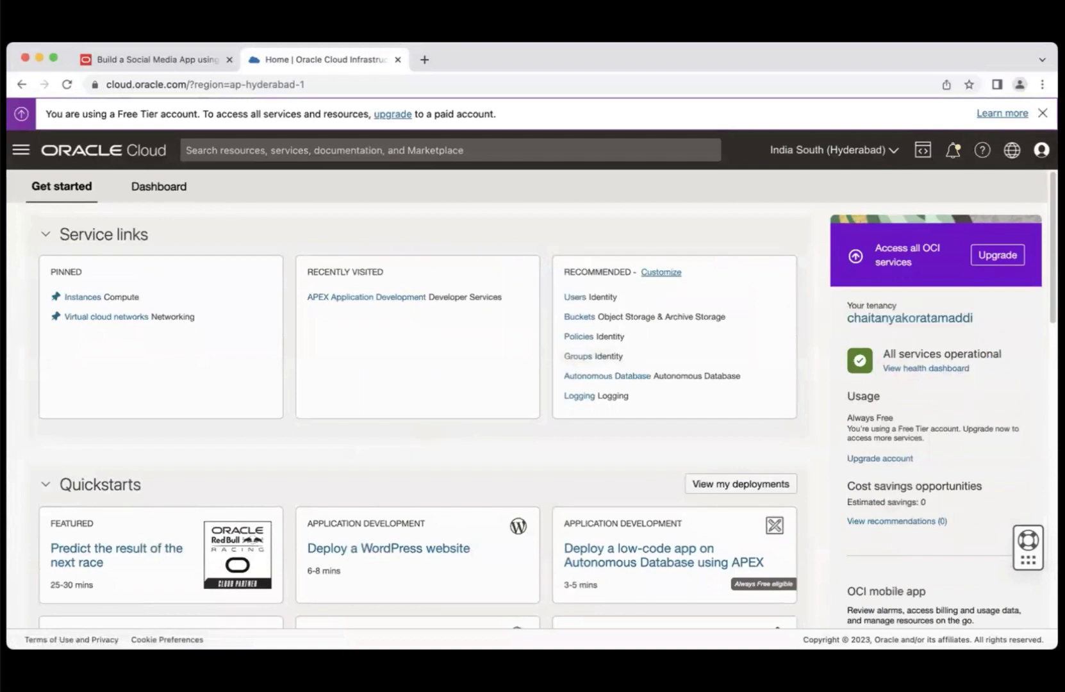
- Dismiss the Free Tier notice and go to Developer Services > APEX Application Development
{"action": "left_click", "coordinate": [1042, 113]}
{"action": "left_click", "coordinate": [21, 118]}
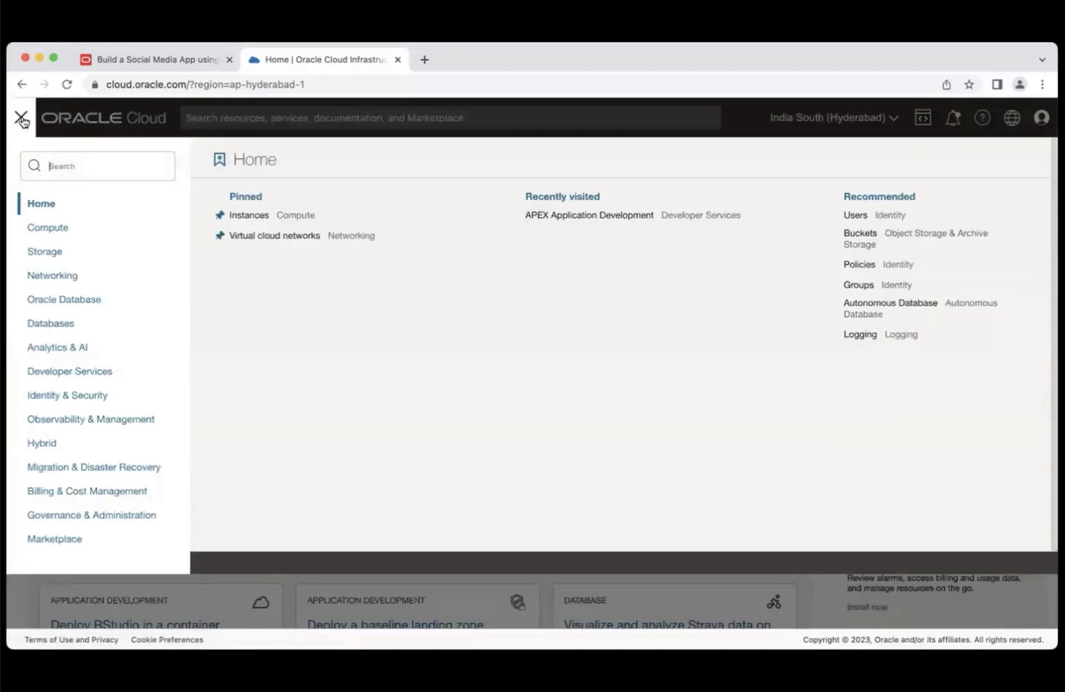
{"action": "left_click", "coordinate": [92, 373]}
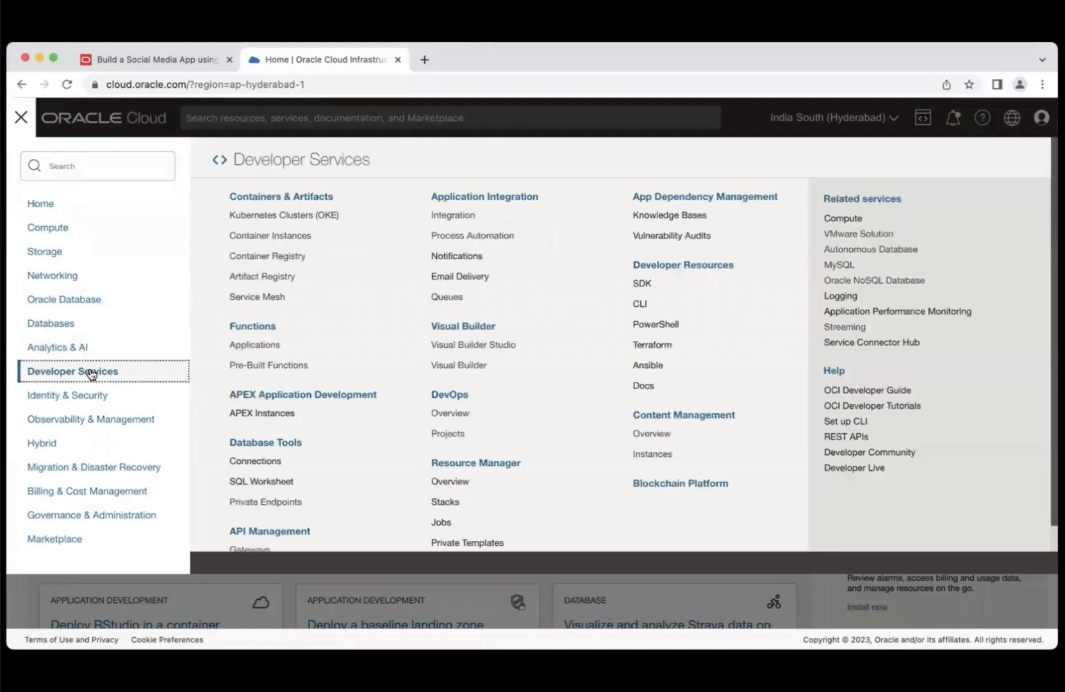
{"action": "left_click", "coordinate": [332, 400]}
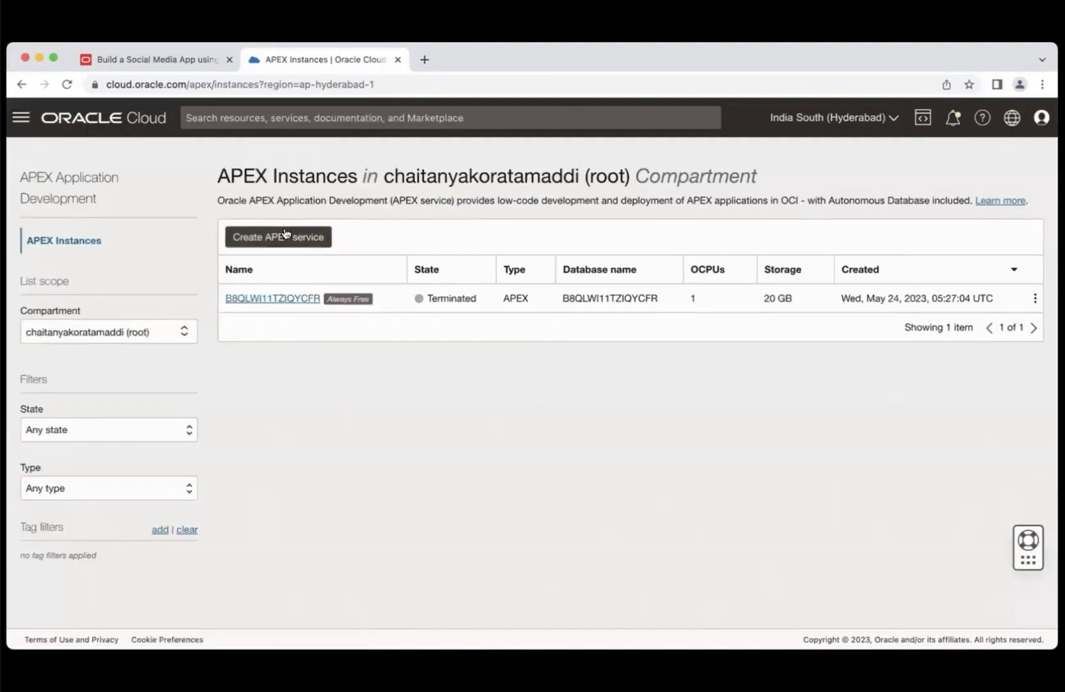
- Create a new Always Free APEX service, entering and confirming the ADMIN password
{"action": "left_click", "coordinate": [280, 237]}
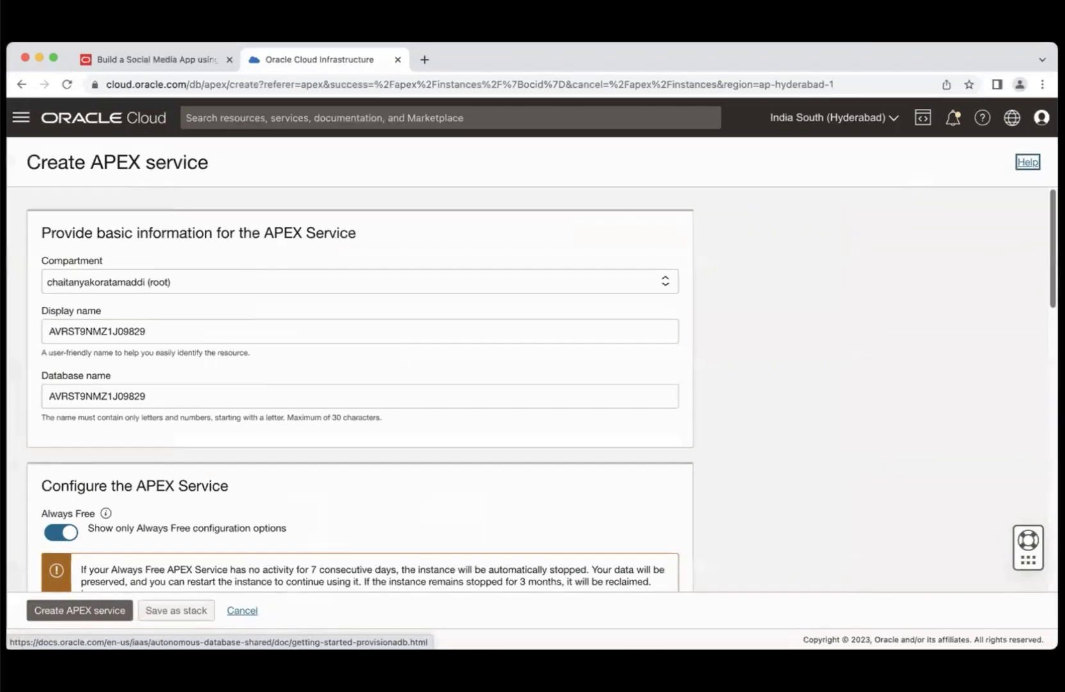
{"action": "scroll", "coordinate": [359, 385], "scroll_direction": "down", "scroll_amount": 5}
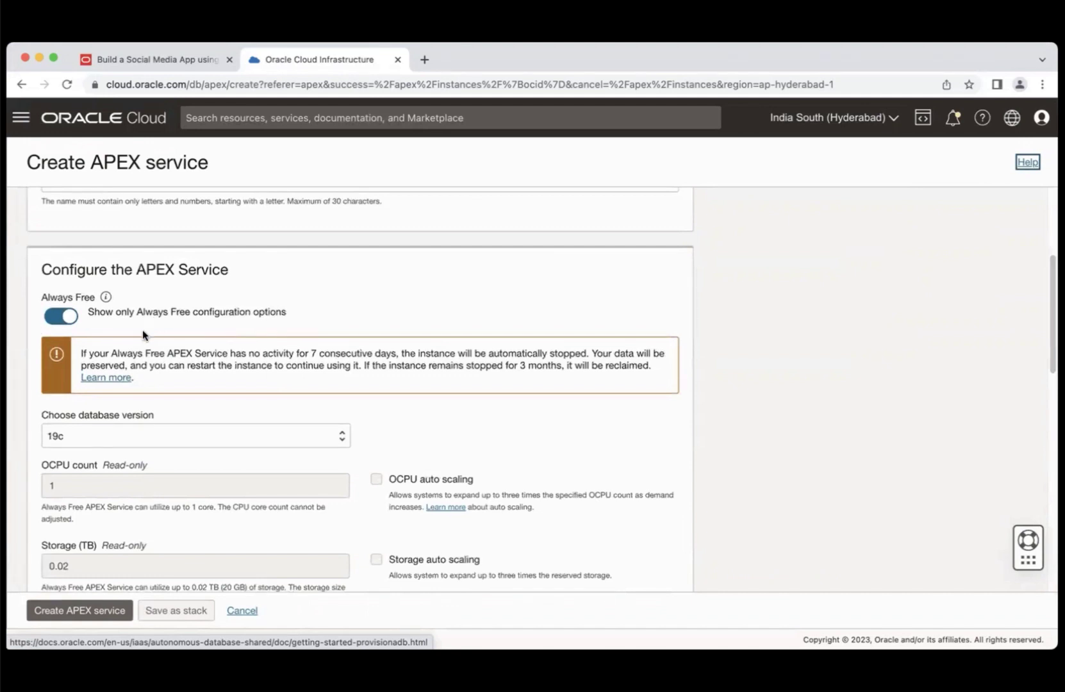
{"action": "scroll", "coordinate": [1024, 351], "scroll_direction": "down", "scroll_amount": 3}
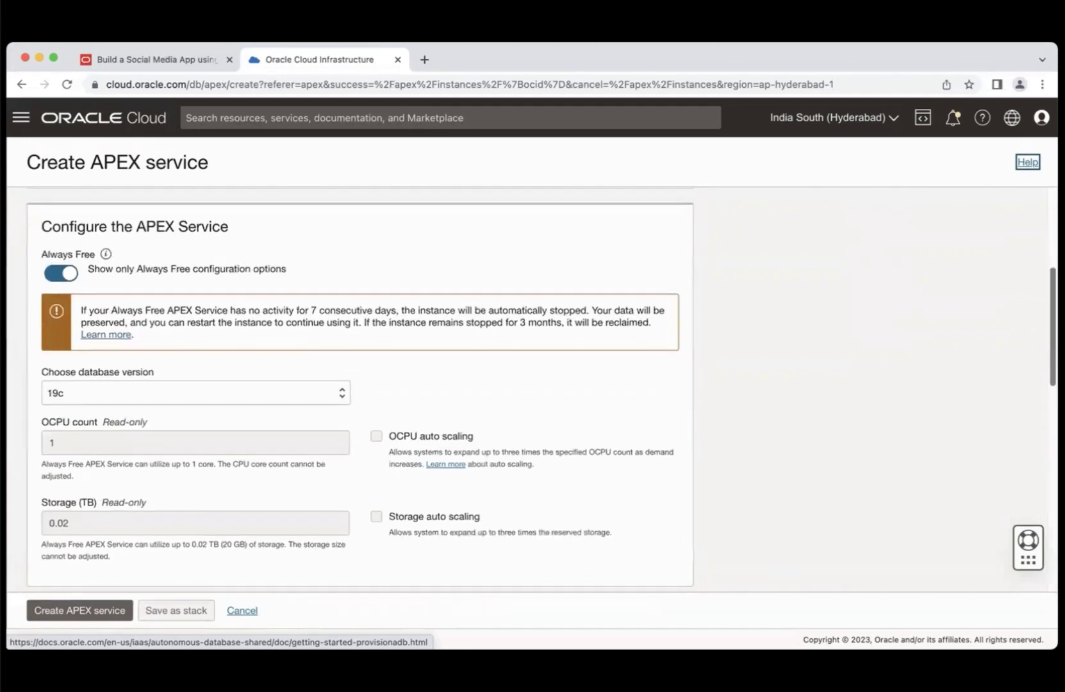
{"action": "scroll", "coordinate": [346, 474], "scroll_direction": "down", "scroll_amount": 6}
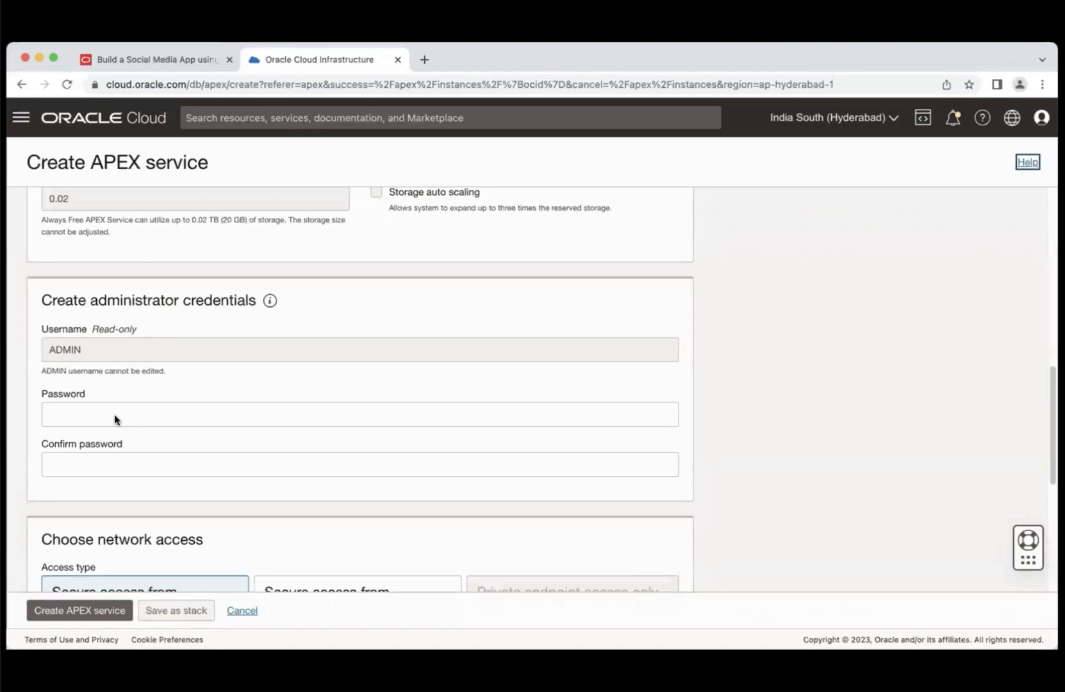
{"action": "left_click", "coordinate": [84, 414]}
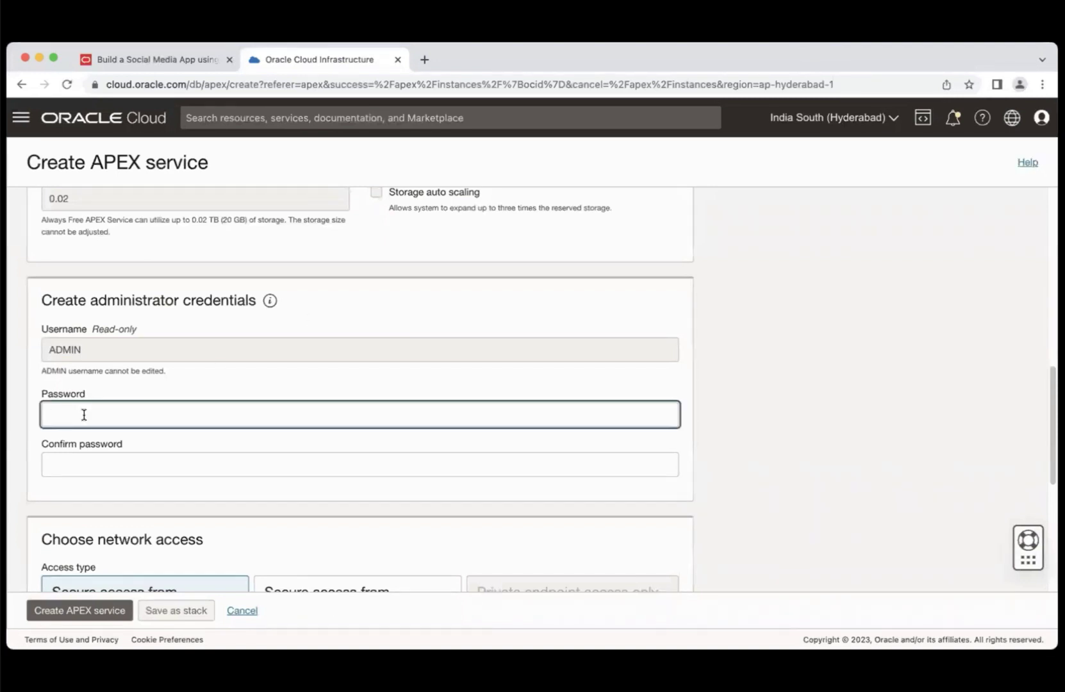
{"action": "key", "text": "super+v"}
{"action": "left_click", "coordinate": [84, 462]}
{"action": "key", "text": "super+v"}
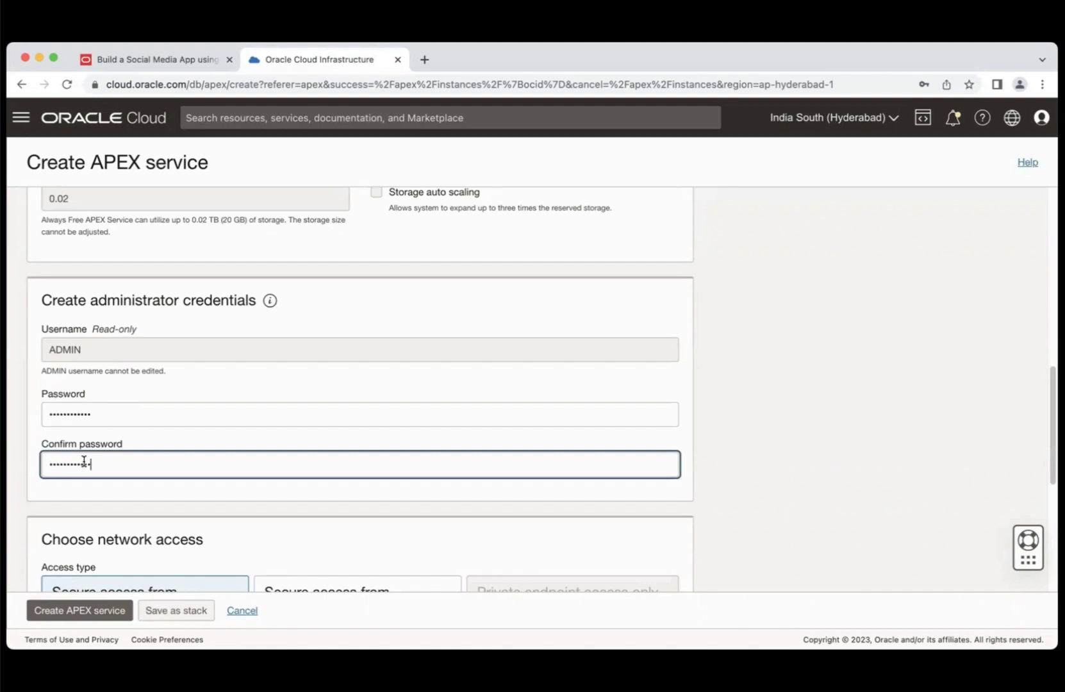
{"action": "scroll", "coordinate": [359, 385], "scroll_direction": "down", "scroll_amount": 5}
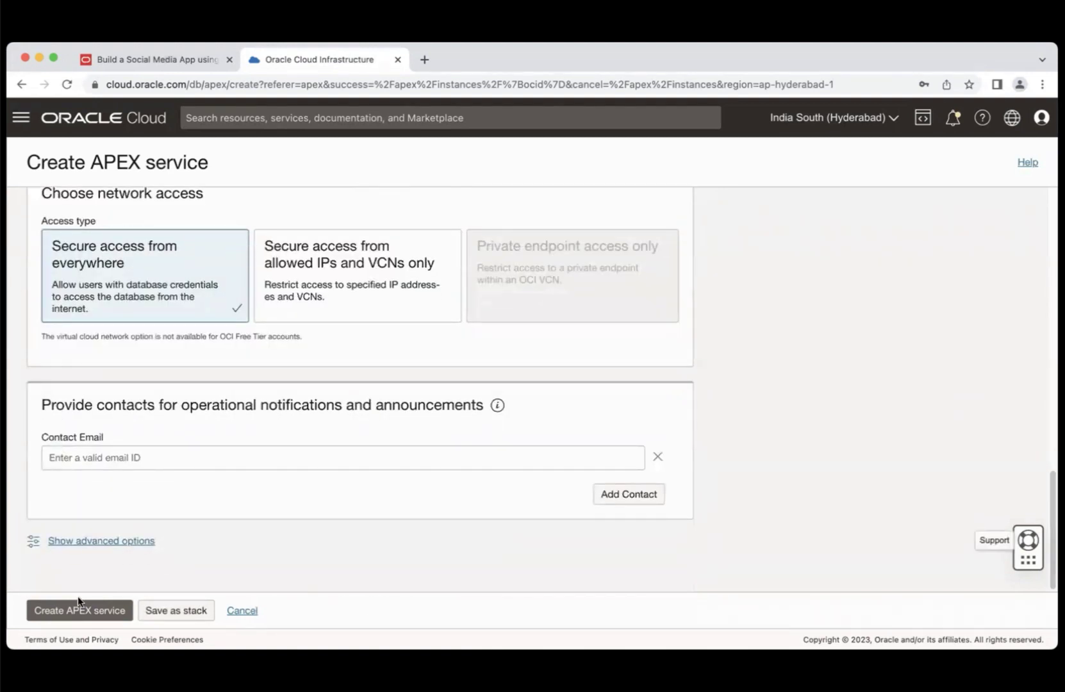
{"action": "left_click", "coordinate": [73, 607]}
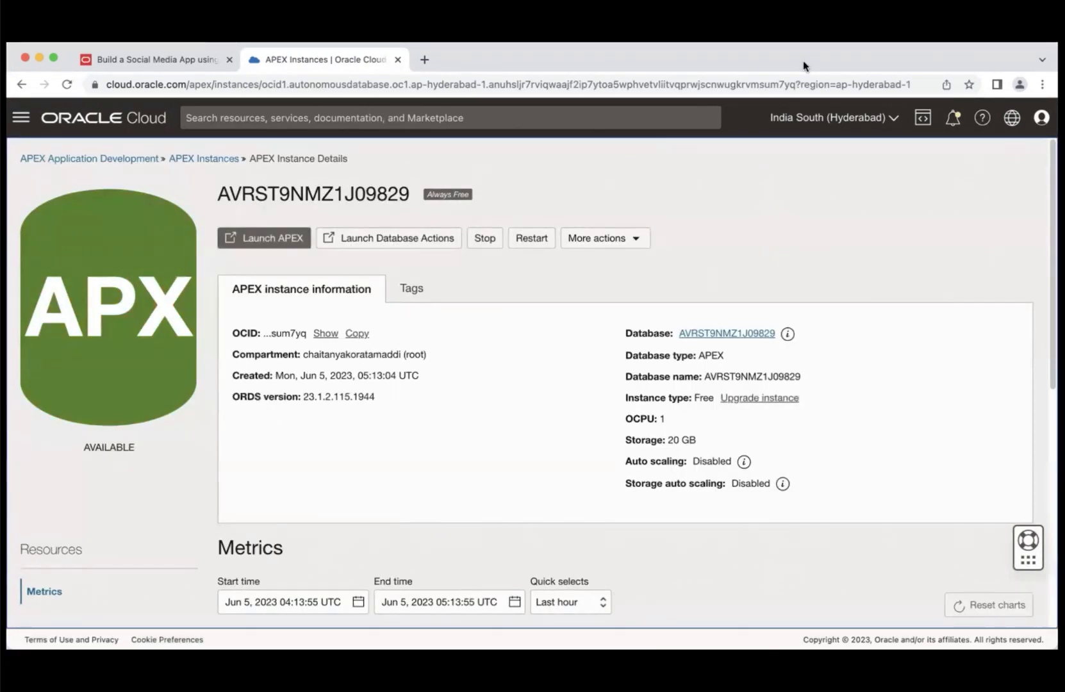
- Launch APEX for the new instance and sign in to administration with the admin password
{"action": "left_click", "coordinate": [271, 239]}
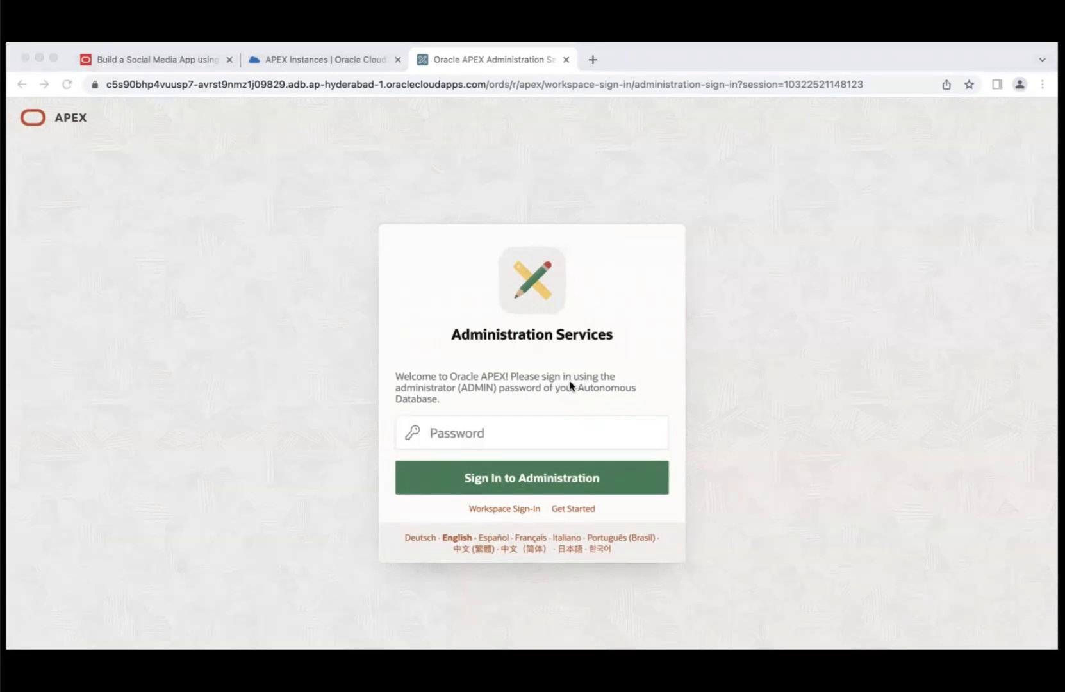
{"action": "left_click", "coordinate": [485, 435]}
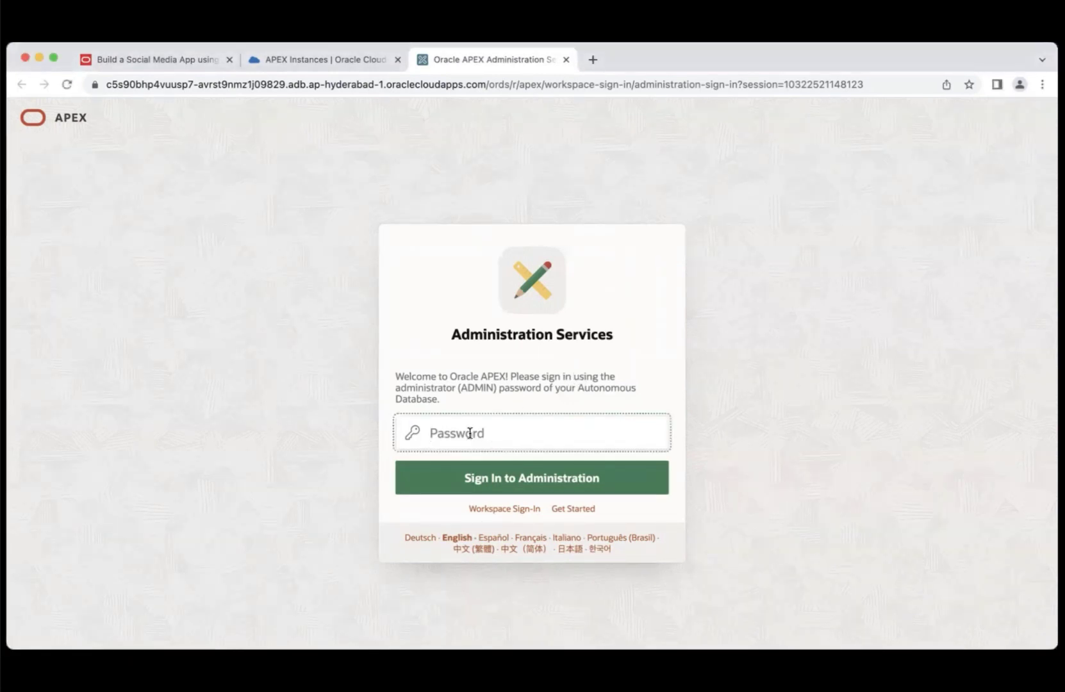
{"action": "key", "text": "super+v"}
{"action": "left_click", "coordinate": [511, 483]}
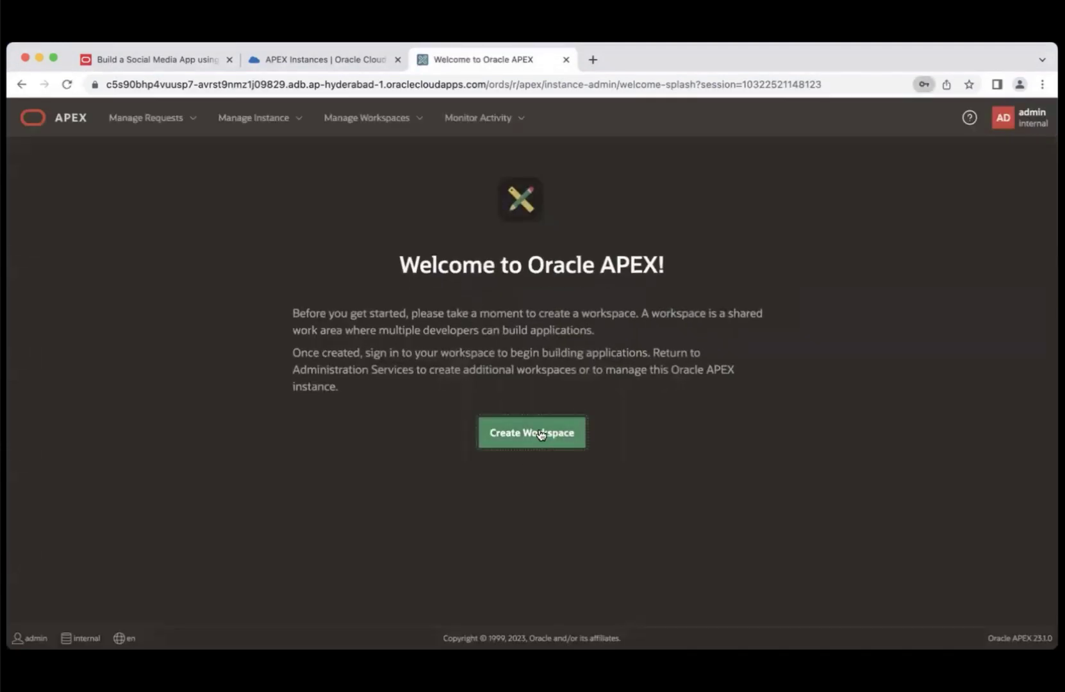
- Create a New Schema workspace named lowcode with username lowcode and its password
{"action": "left_click", "coordinate": [541, 435]}
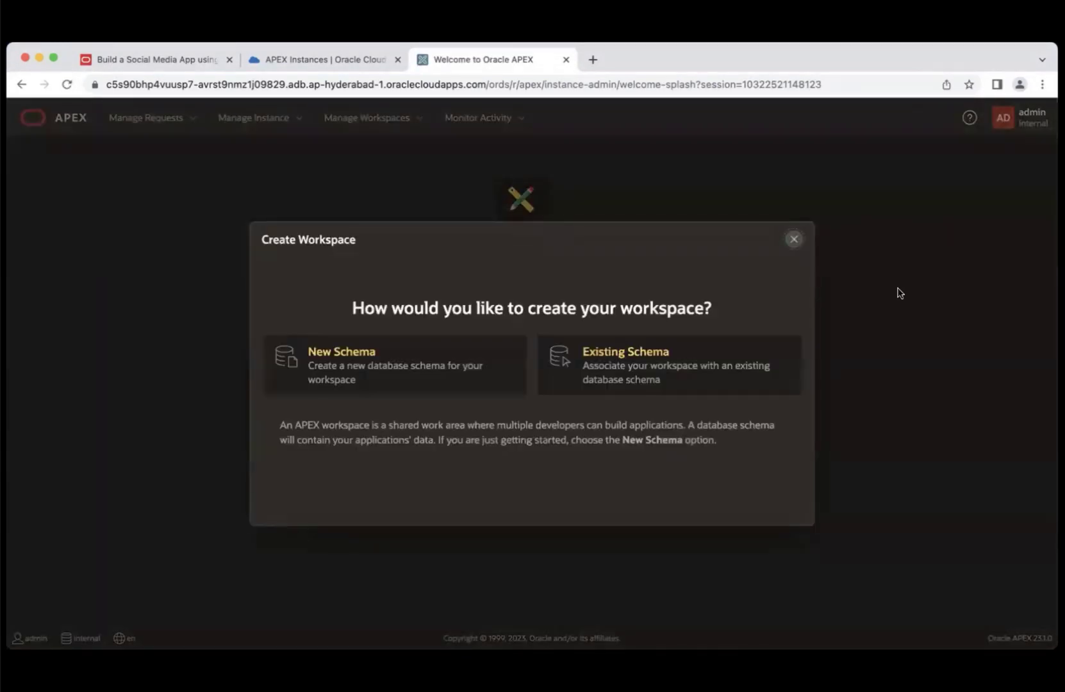
{"action": "left_click", "coordinate": [391, 379]}
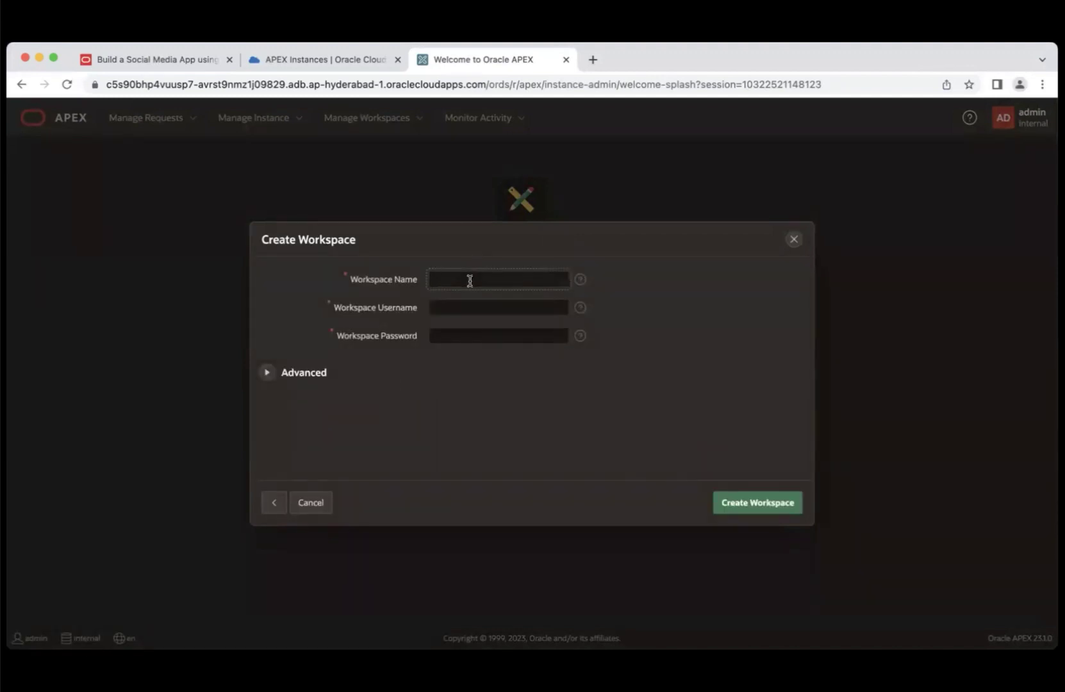
{"action": "type", "text": "lowcode"}
{"action": "key", "text": "Tab"}
{"action": "type", "text": "lowco"}
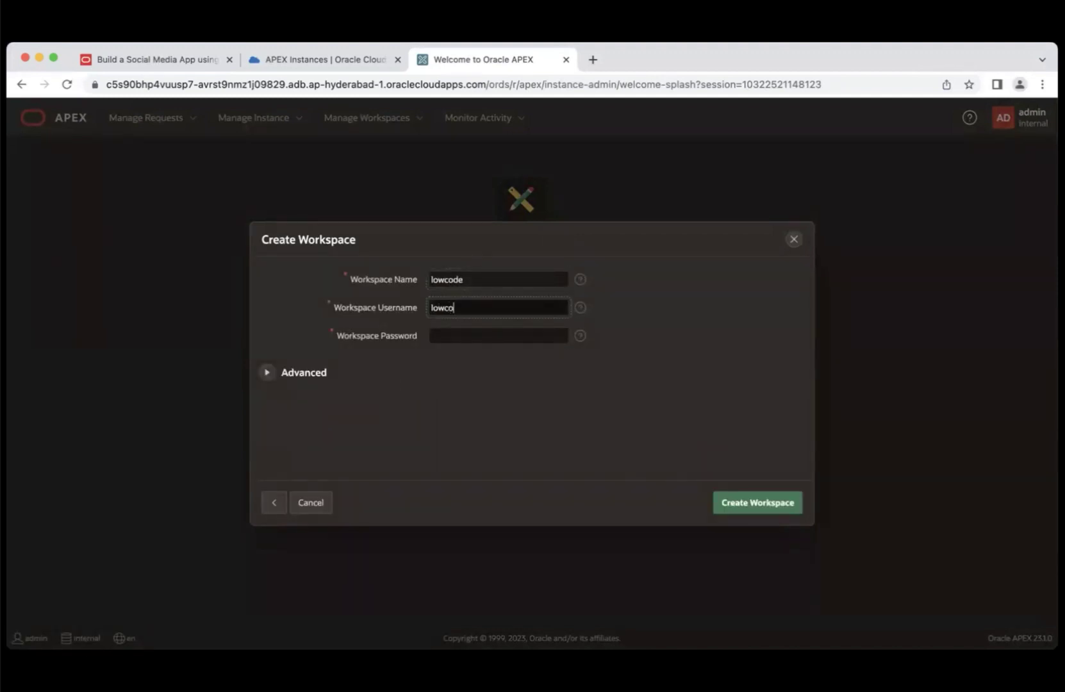
{"action": "type", "text": "de"}
{"action": "key", "text": "Tab"}
{"action": "key", "text": "super+v"}
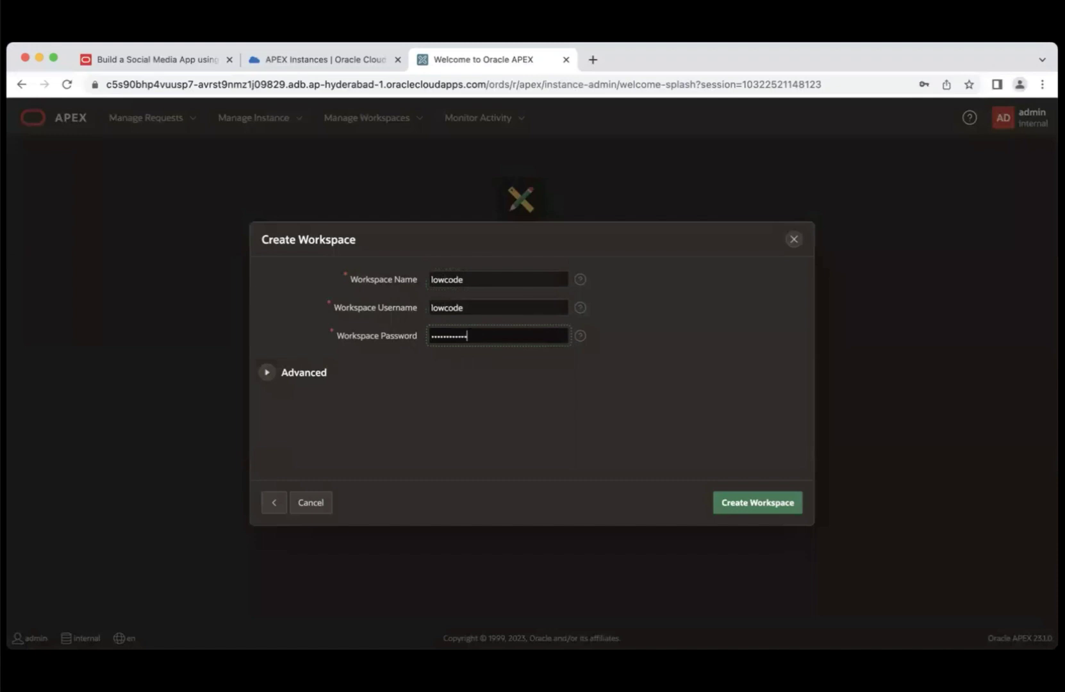
{"action": "left_click", "coordinate": [744, 506]}
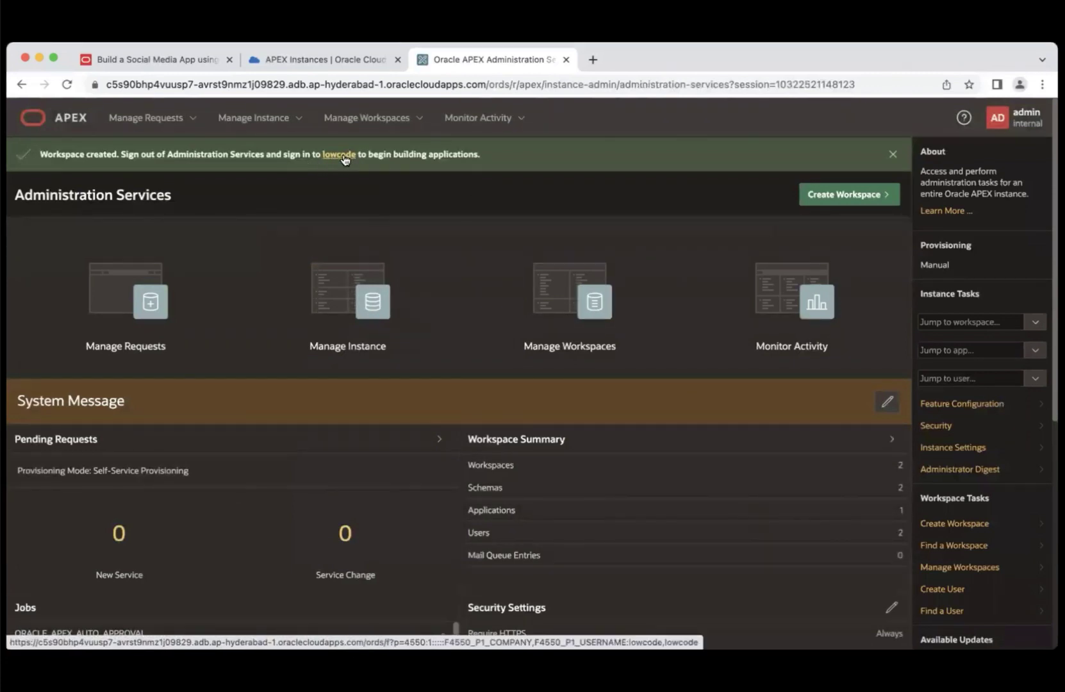
- Follow the lowcode link from the success message and sign in with the workspace password
{"action": "left_click", "coordinate": [344, 157]}
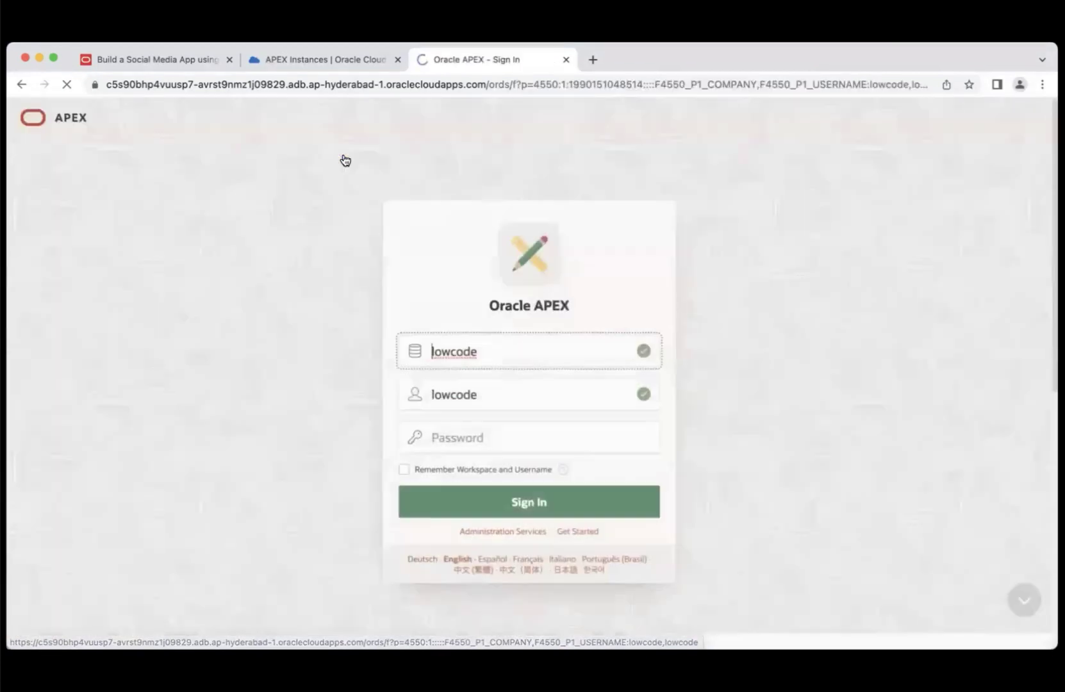
{"action": "left_click", "coordinate": [497, 430]}
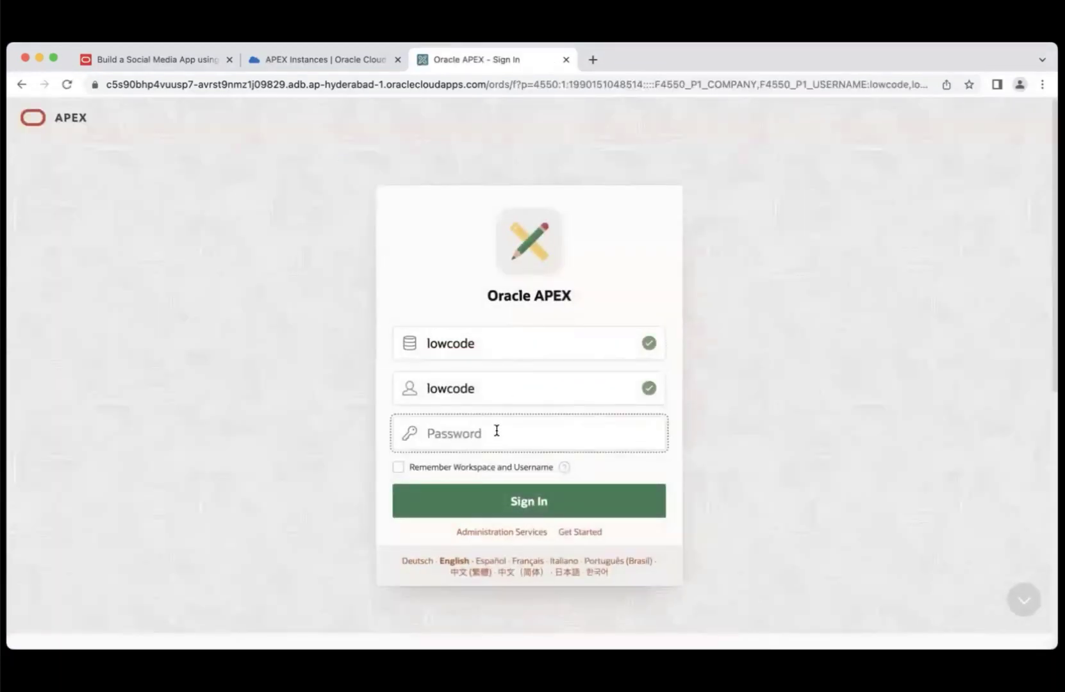
{"action": "key", "text": "super+v"}
{"action": "left_click", "coordinate": [526, 506]}
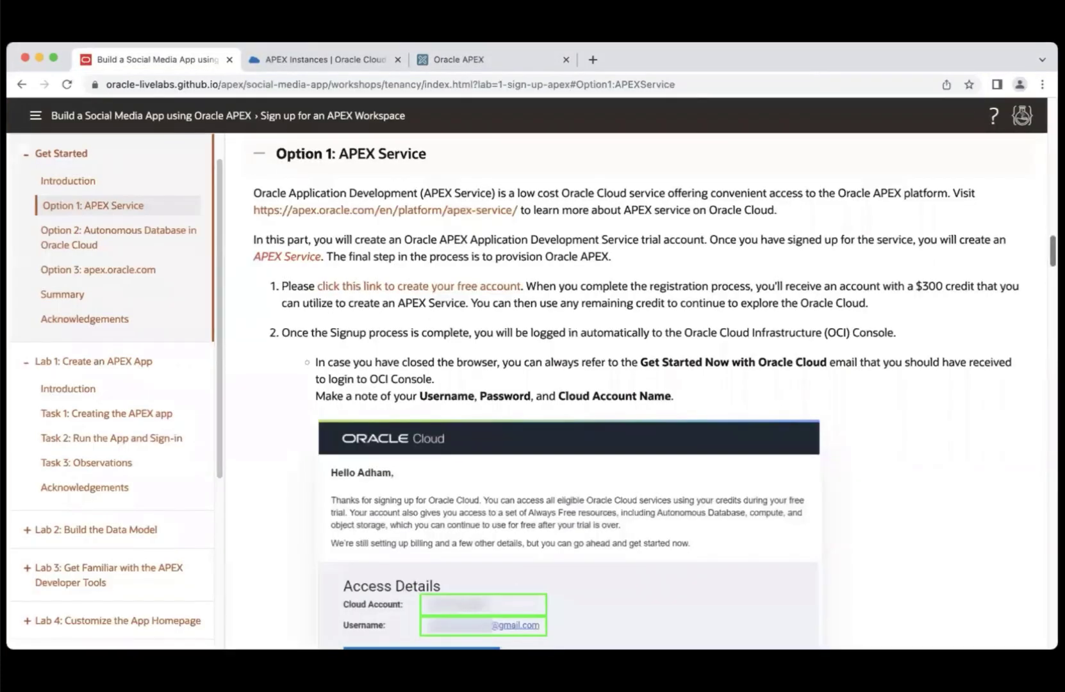
- Scroll through the LiveLabs guide's workspace creation and sign-in steps 11–13
{"action": "scroll", "coordinate": [636, 391], "scroll_direction": "down", "scroll_amount": 1}
{"action": "scroll", "coordinate": [636, 391], "scroll_direction": "up", "scroll_amount": 2}
{"action": "scroll", "coordinate": [1033, 359], "scroll_direction": "down", "scroll_amount": 20}
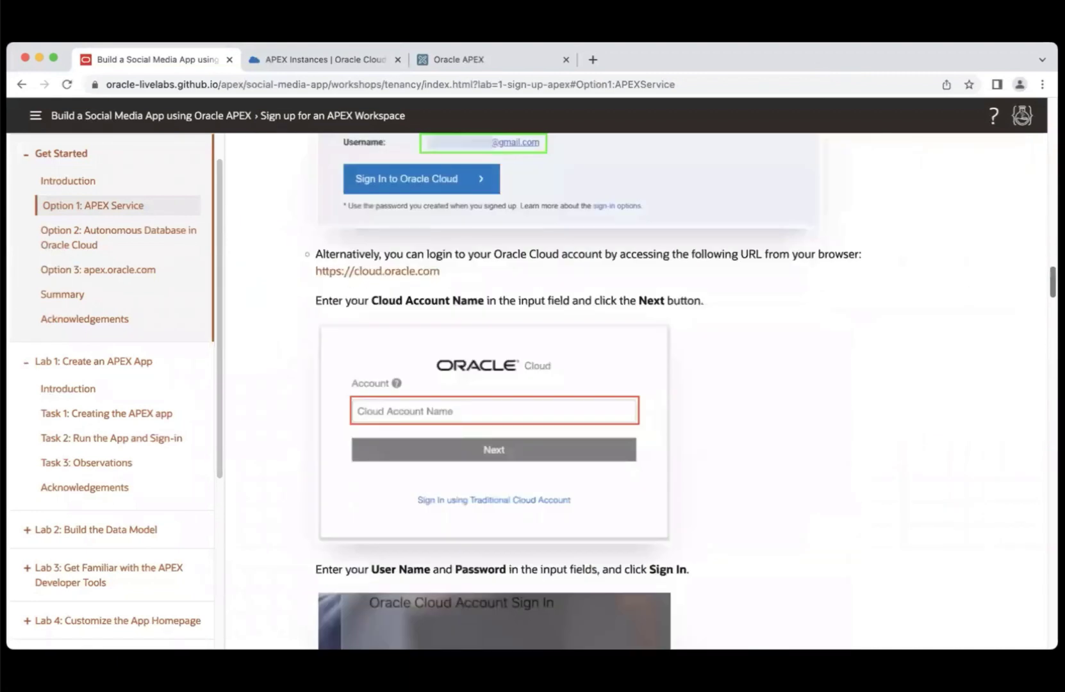
{"action": "scroll", "coordinate": [1028, 386], "scroll_direction": "down", "scroll_amount": 15}
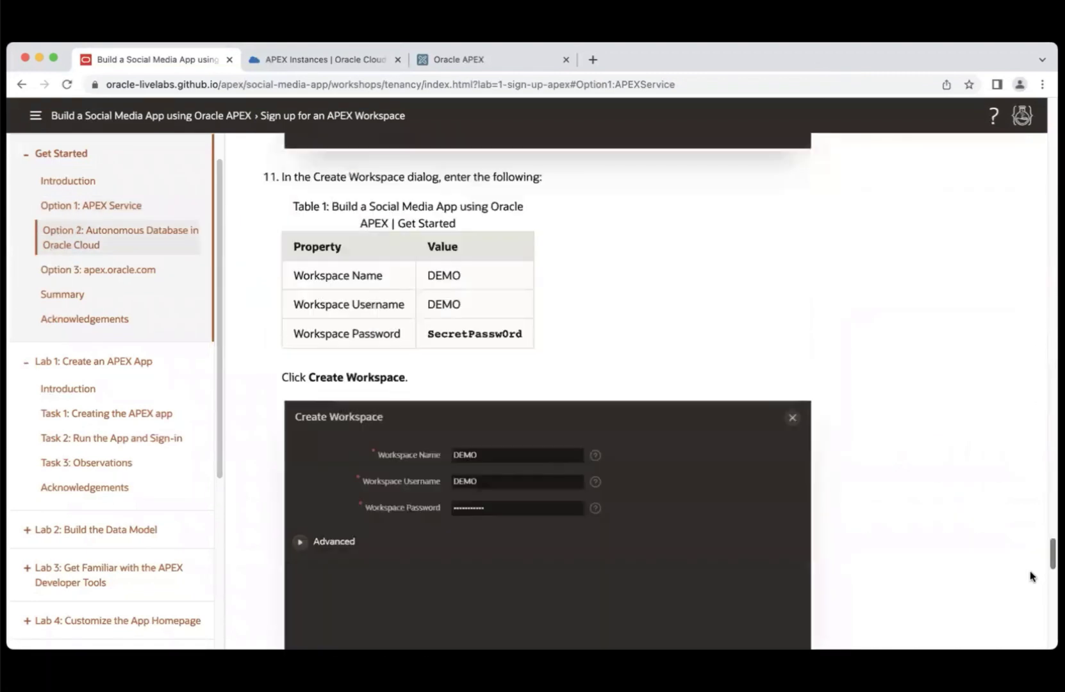
{"action": "scroll", "coordinate": [1030, 576], "scroll_direction": "down", "scroll_amount": 15}
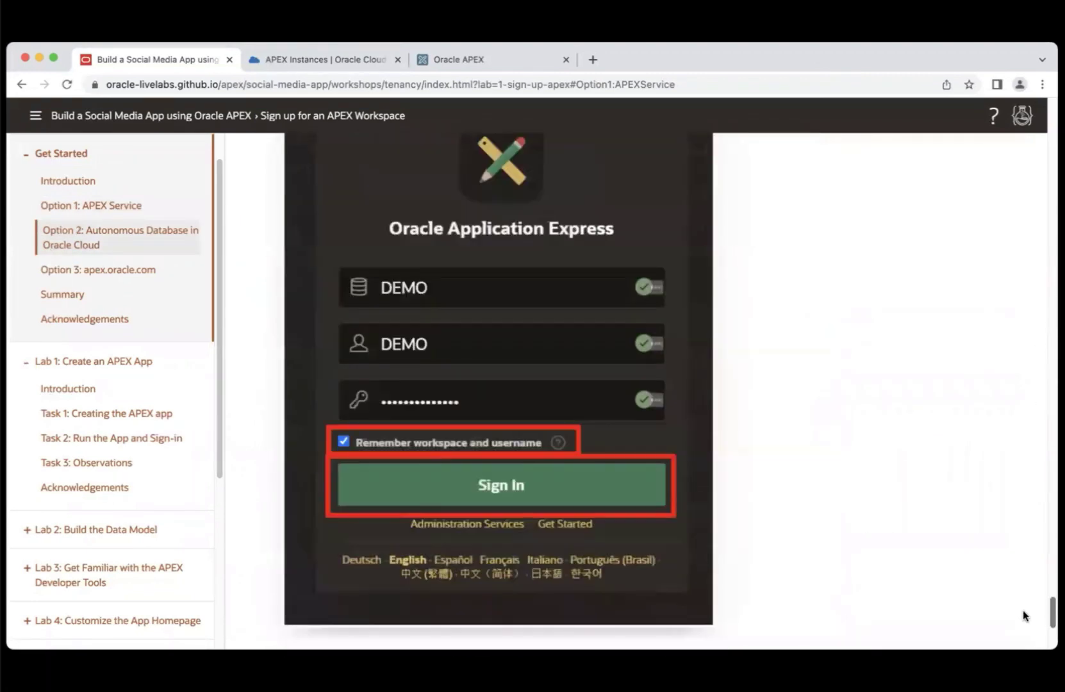
{"action": "scroll", "coordinate": [1023, 610], "scroll_direction": "up", "scroll_amount": 12}
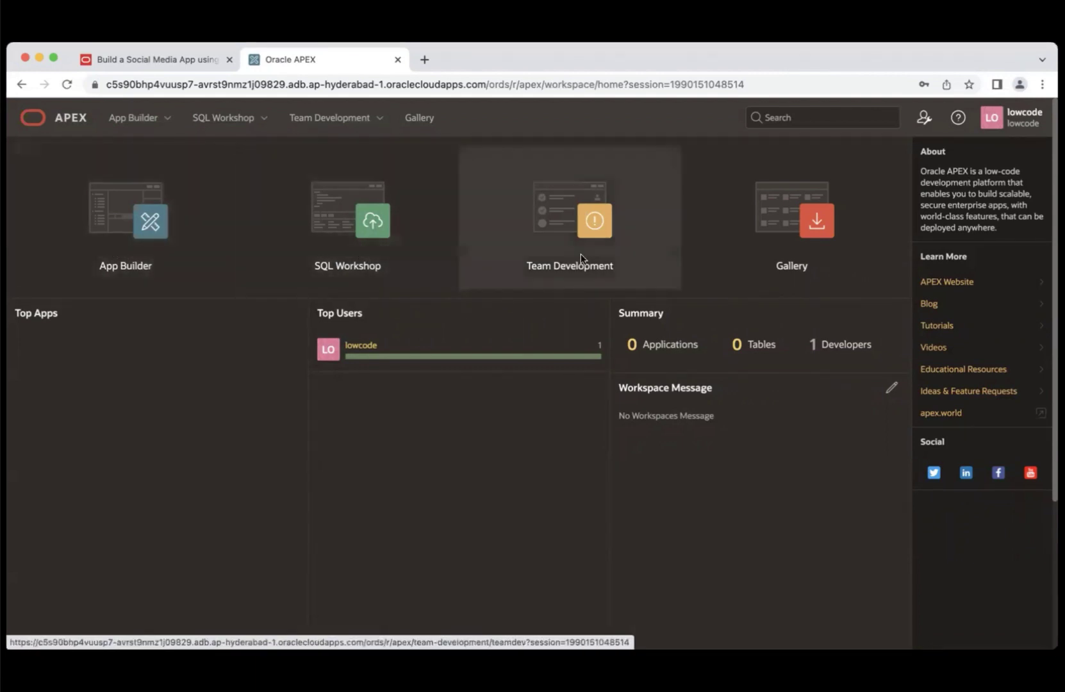
- In App Builder, choose Create a New App and then the New Application card
{"action": "left_click", "coordinate": [140, 268]}
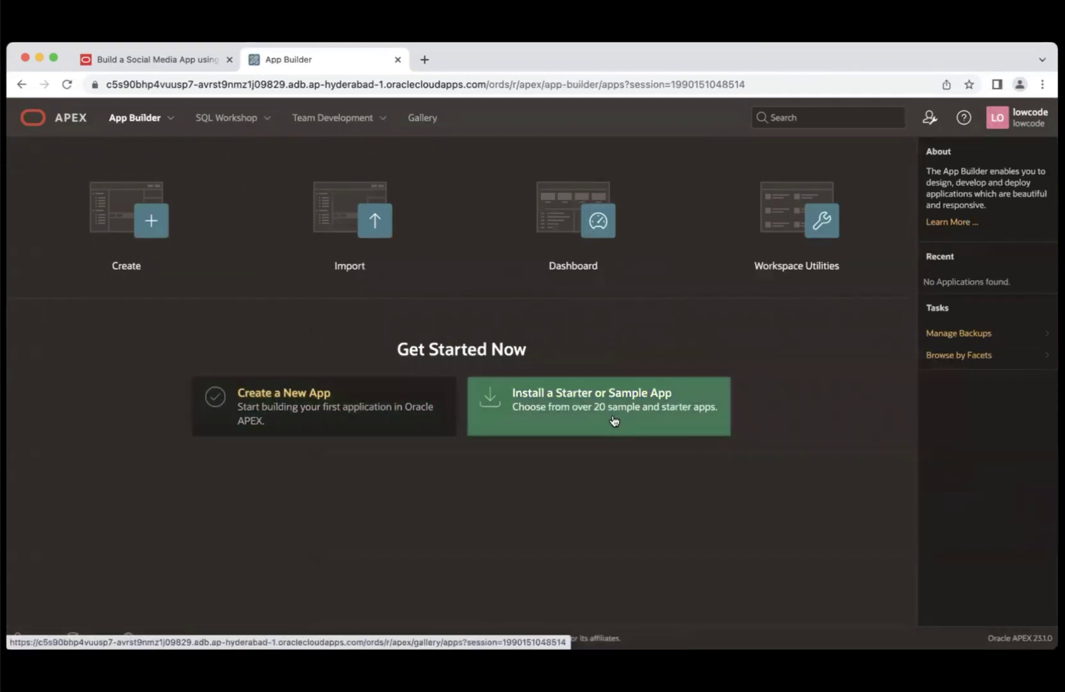
{"action": "left_click", "coordinate": [306, 413]}
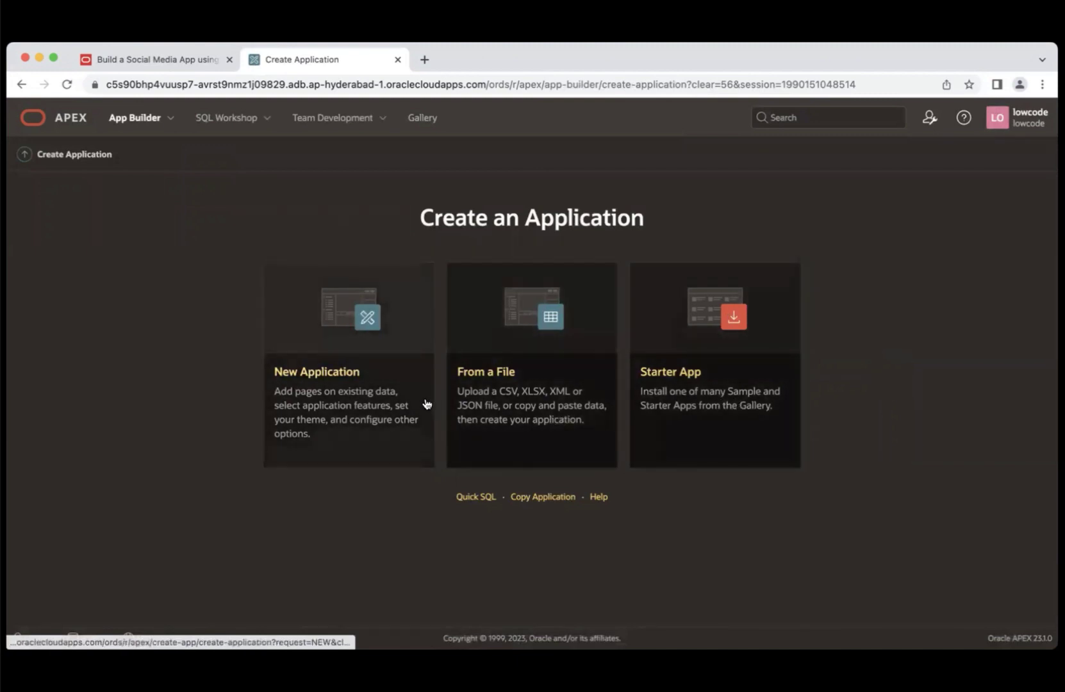
{"action": "left_click", "coordinate": [369, 414]}
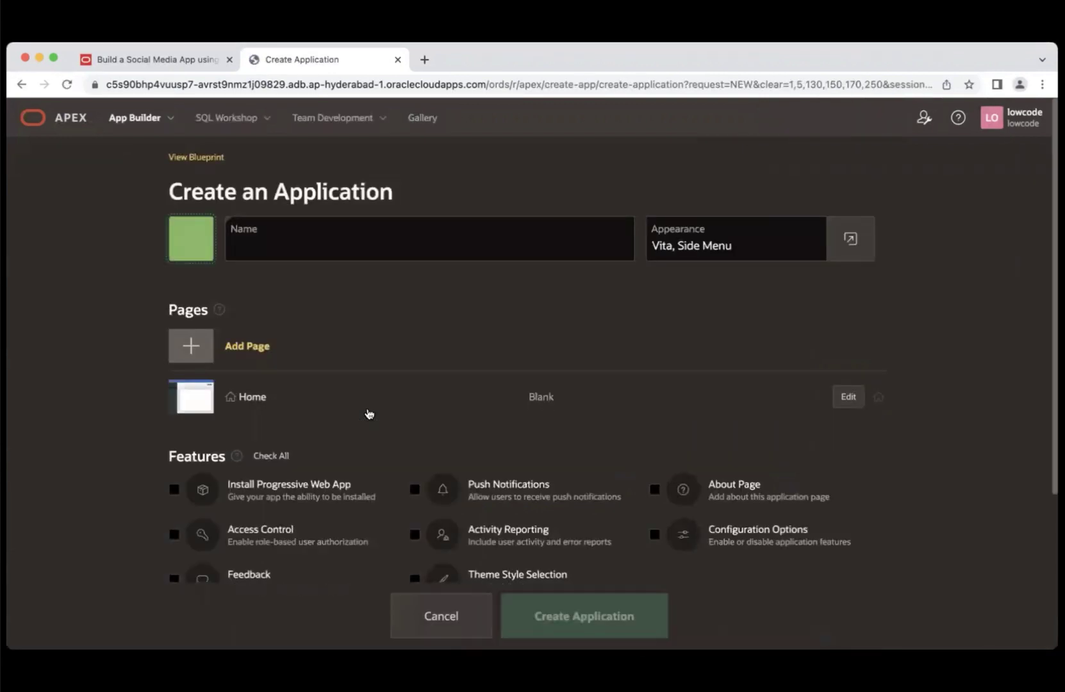
- Name the application 'APEX Social Media'
{"action": "left_click", "coordinate": [306, 237]}
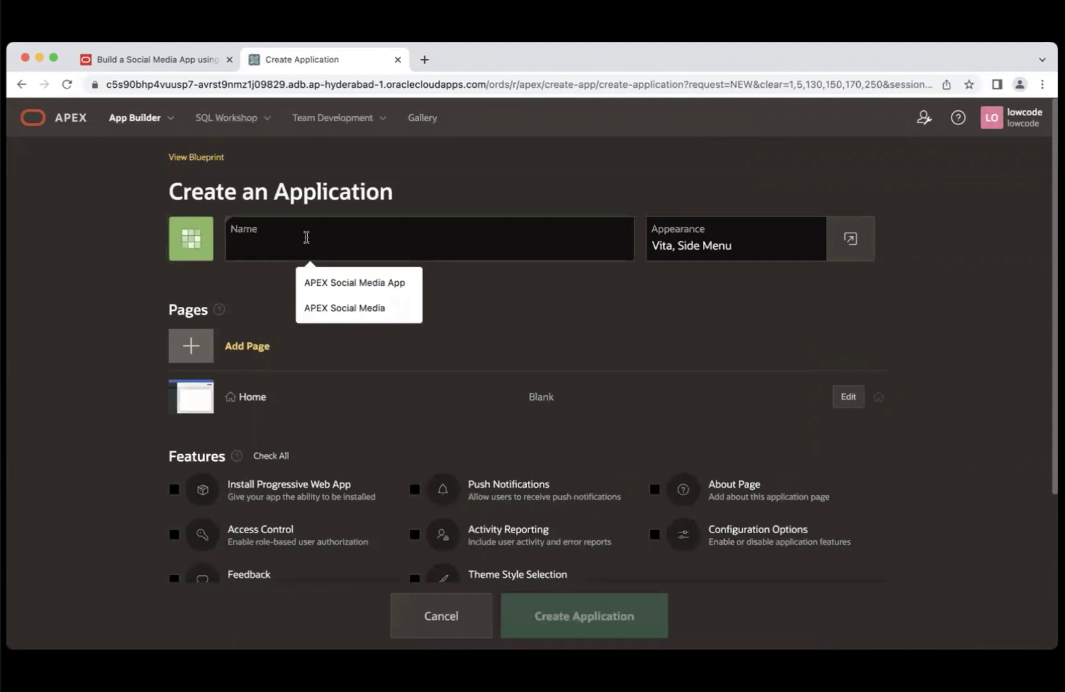
{"action": "type", "text": "APEX Social Media"}
{"action": "left_click", "coordinate": [360, 307]}
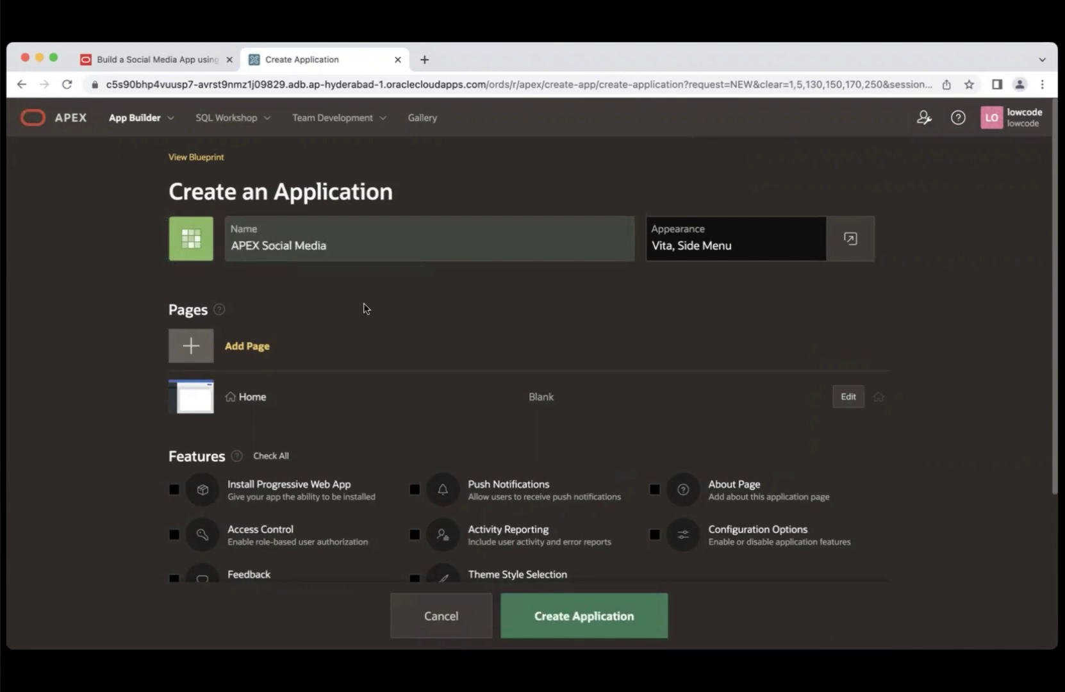
- Rename the Home page to Timeline and enable Install Progressive Web App
{"action": "scroll", "coordinate": [814, 274], "scroll_direction": "down", "scroll_amount": 2}
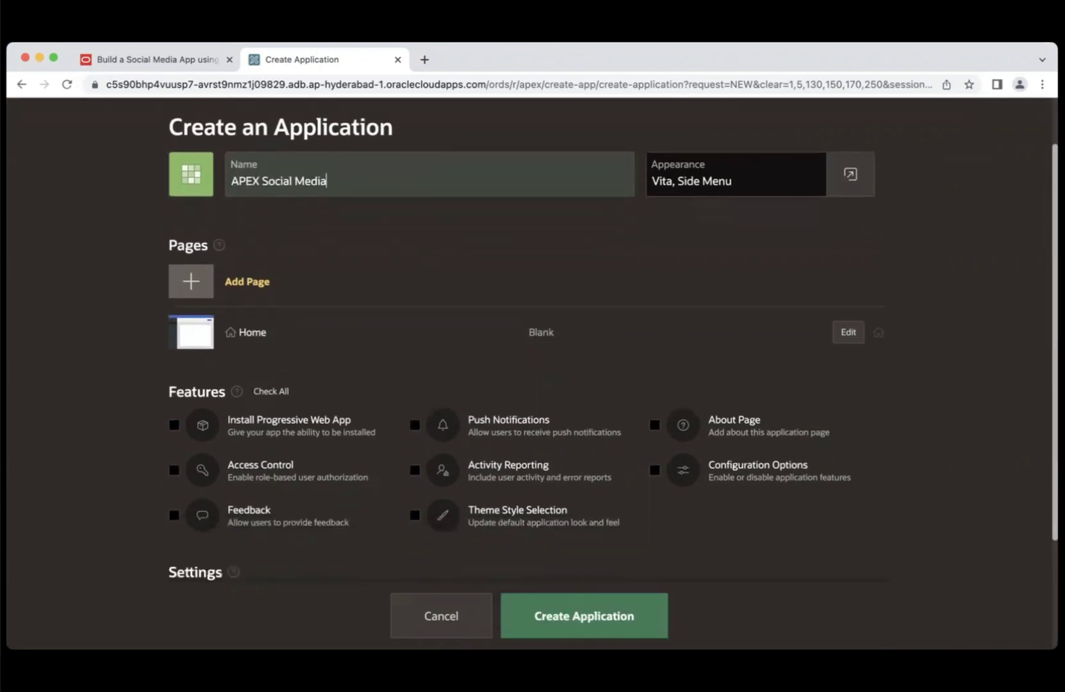
{"action": "scroll", "coordinate": [614, 343], "scroll_direction": "down", "scroll_amount": 2}
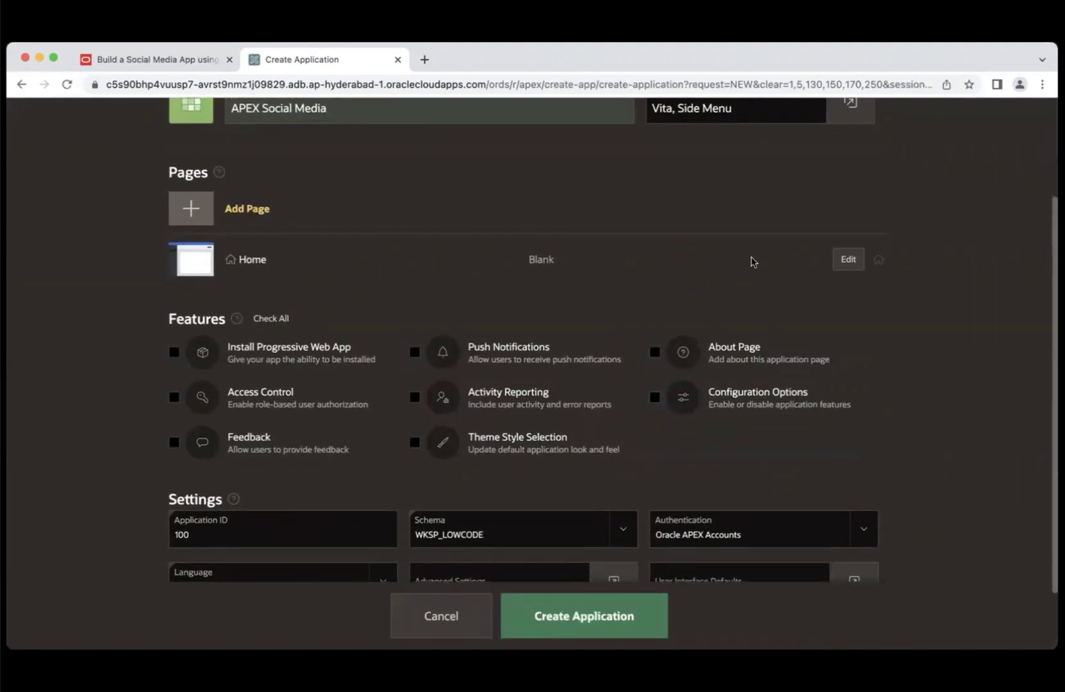
{"action": "left_click", "coordinate": [851, 261]}
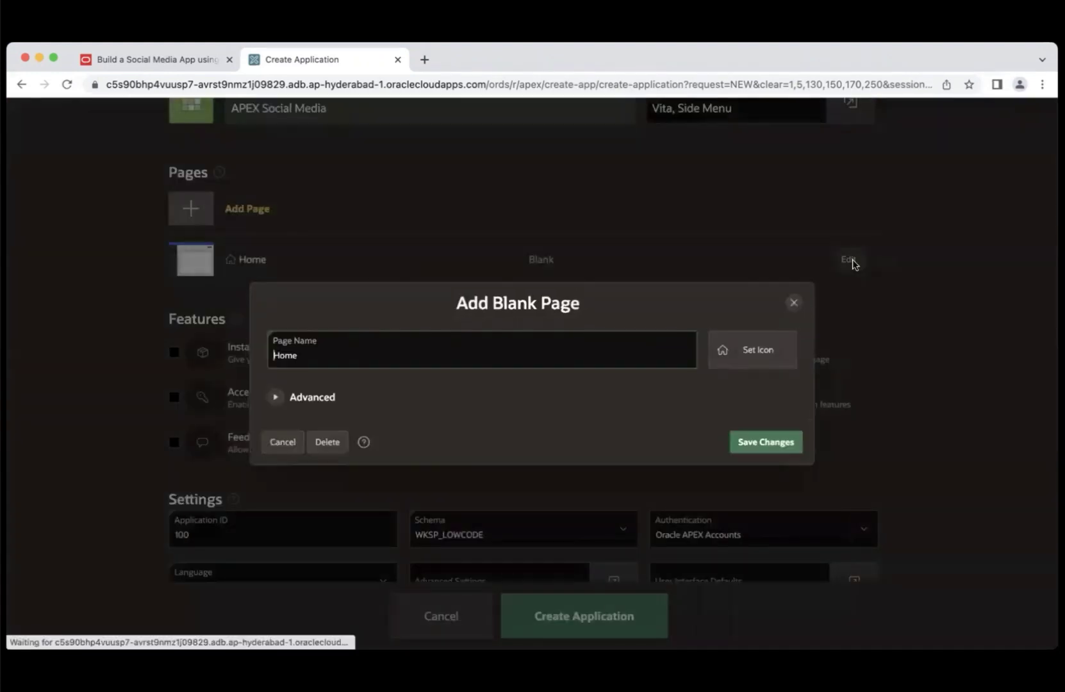
{"action": "left_click_drag", "start_coordinate": [309, 354], "coordinate": [269, 353]}
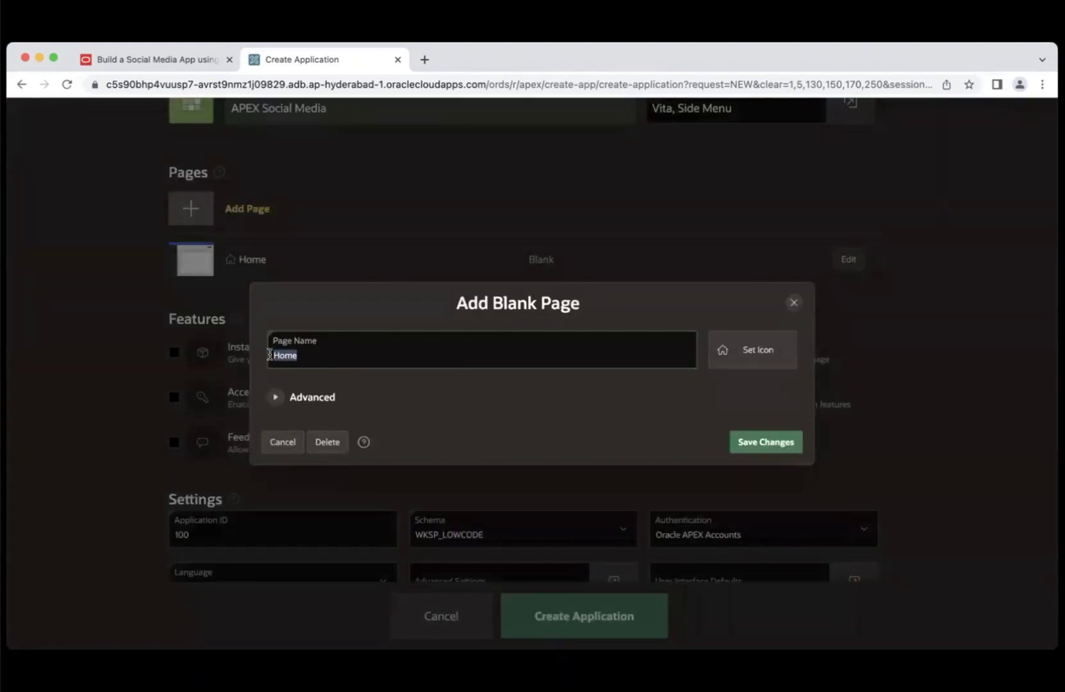
{"action": "type", "text": "Timeline"}
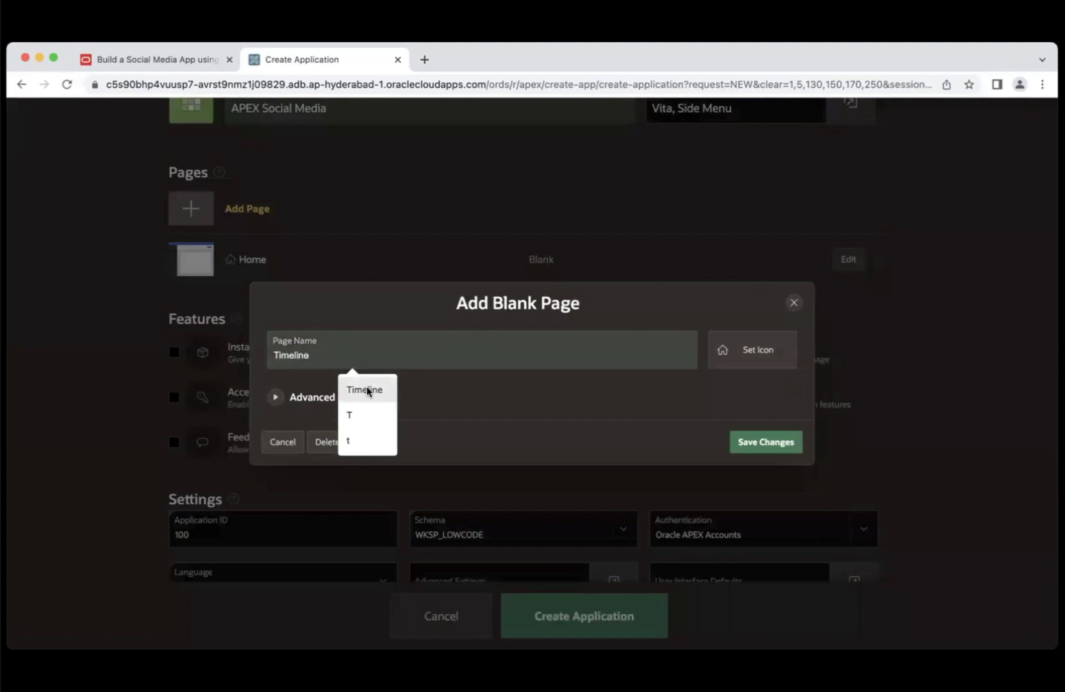
{"action": "left_click", "coordinate": [366, 391]}
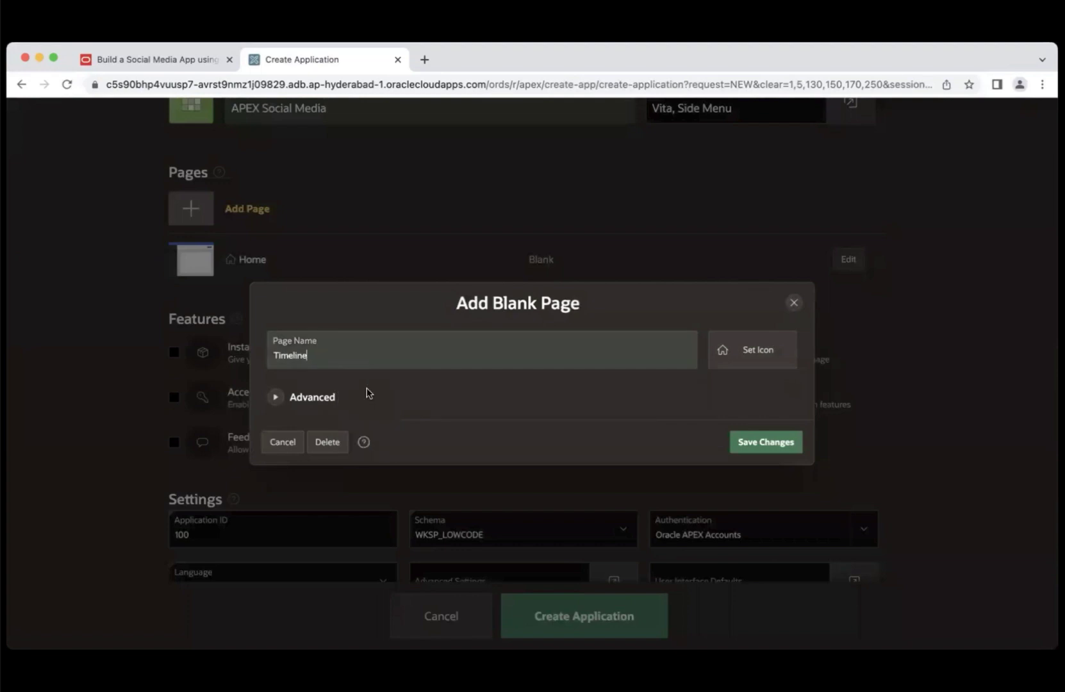
{"action": "left_click", "coordinate": [762, 446]}
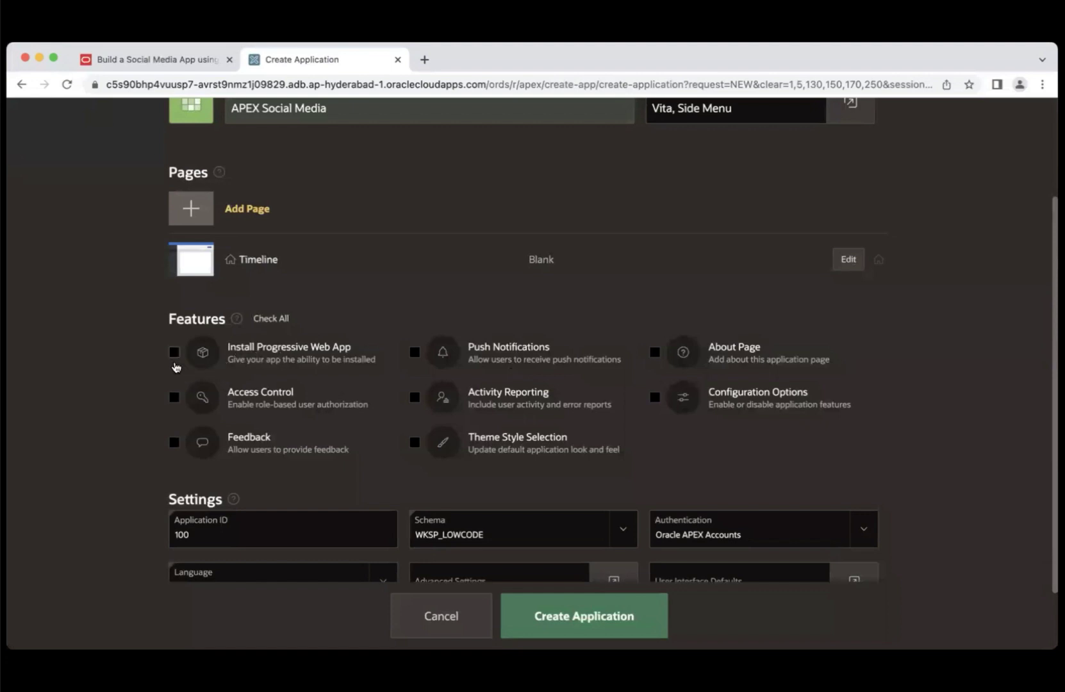
{"action": "left_click", "coordinate": [173, 356]}
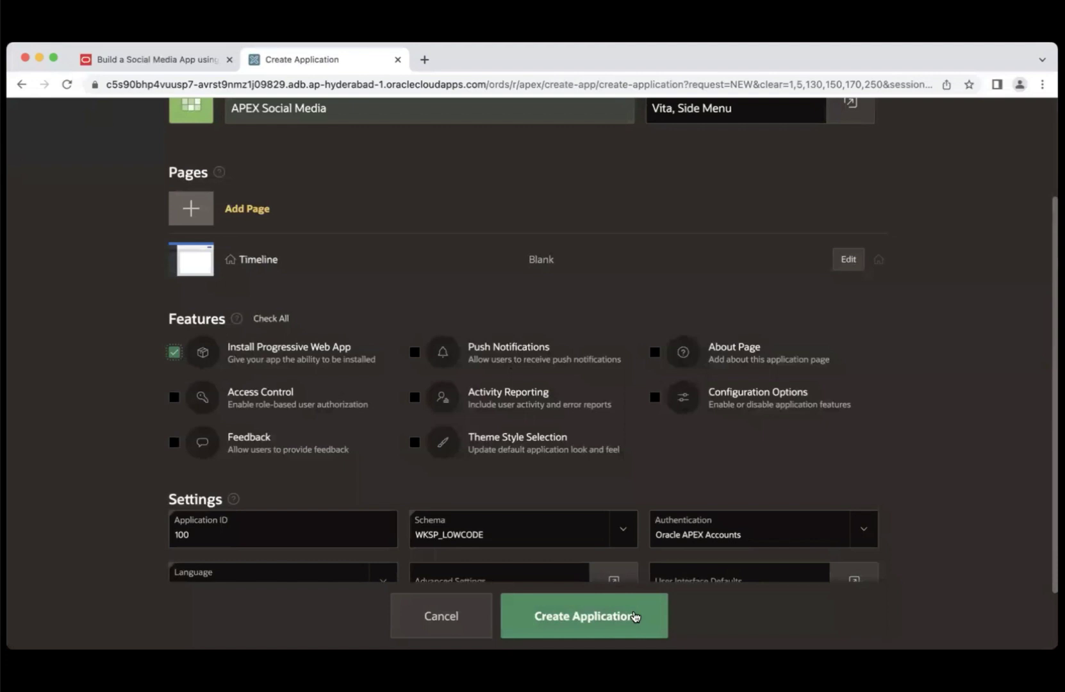
- Create the APEX Social Media application (app 100) and run it to reach its sign-in page
{"action": "left_click", "coordinate": [613, 616]}
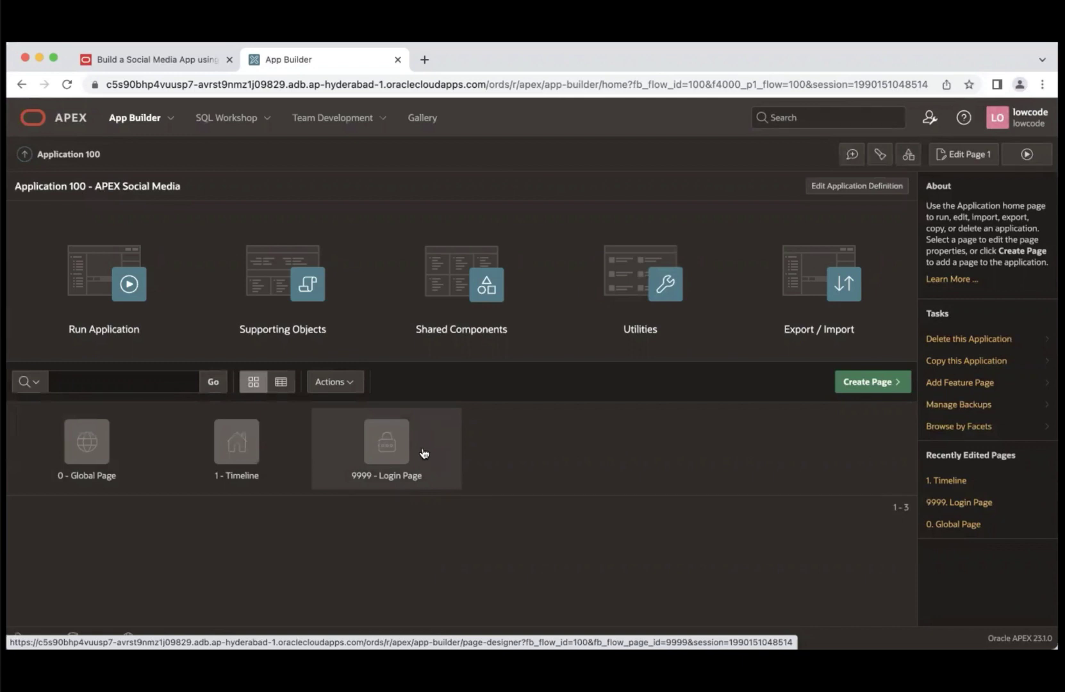
{"action": "left_click", "coordinate": [114, 313]}
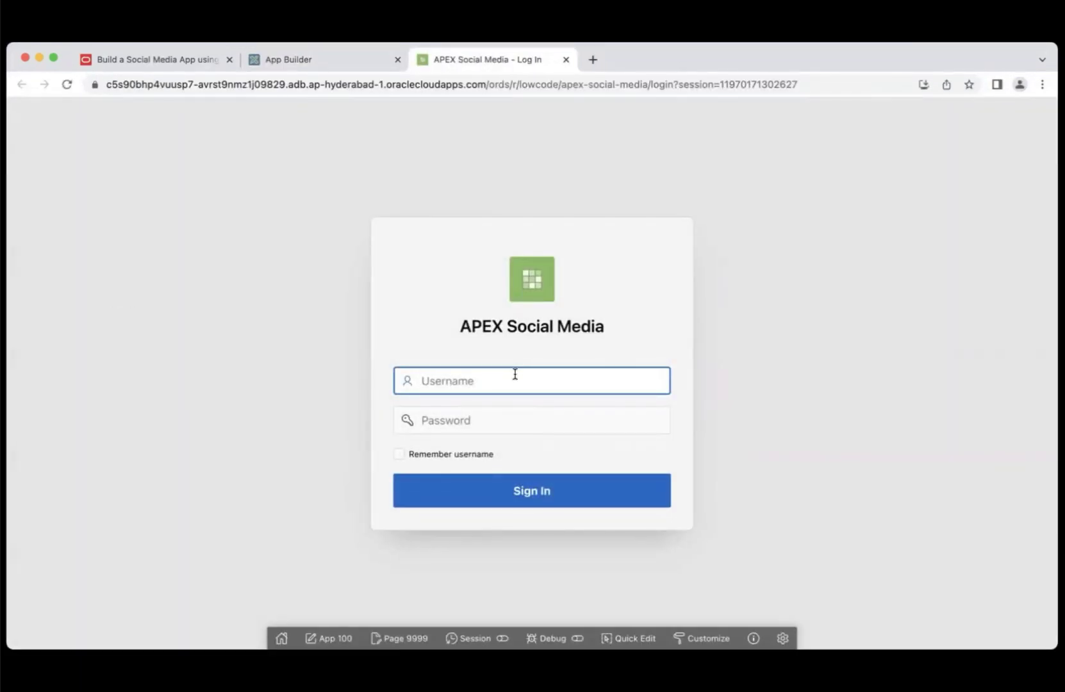
- Sign in with the workshop username and password, check the Timeline menu entry, then return to LiveLabs
{"action": "left_click", "coordinate": [514, 374]}
{"action": "type", "text": "lowcode"}
{"action": "left_click", "coordinate": [479, 421]}
{"action": "key", "text": "super+v"}
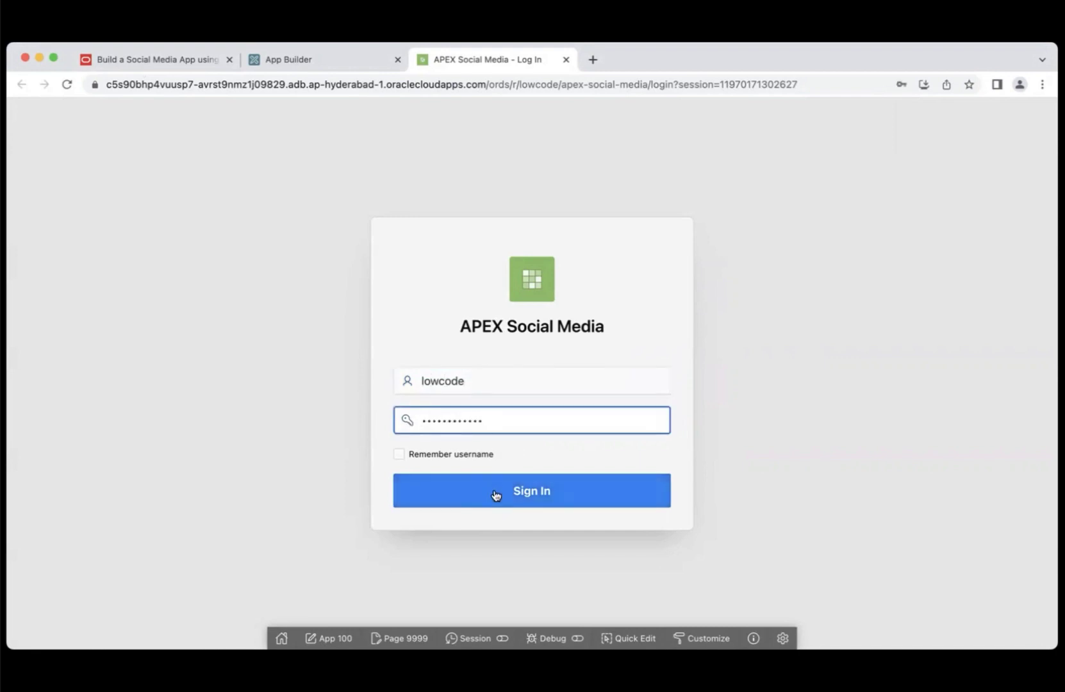
{"action": "left_click", "coordinate": [495, 492]}
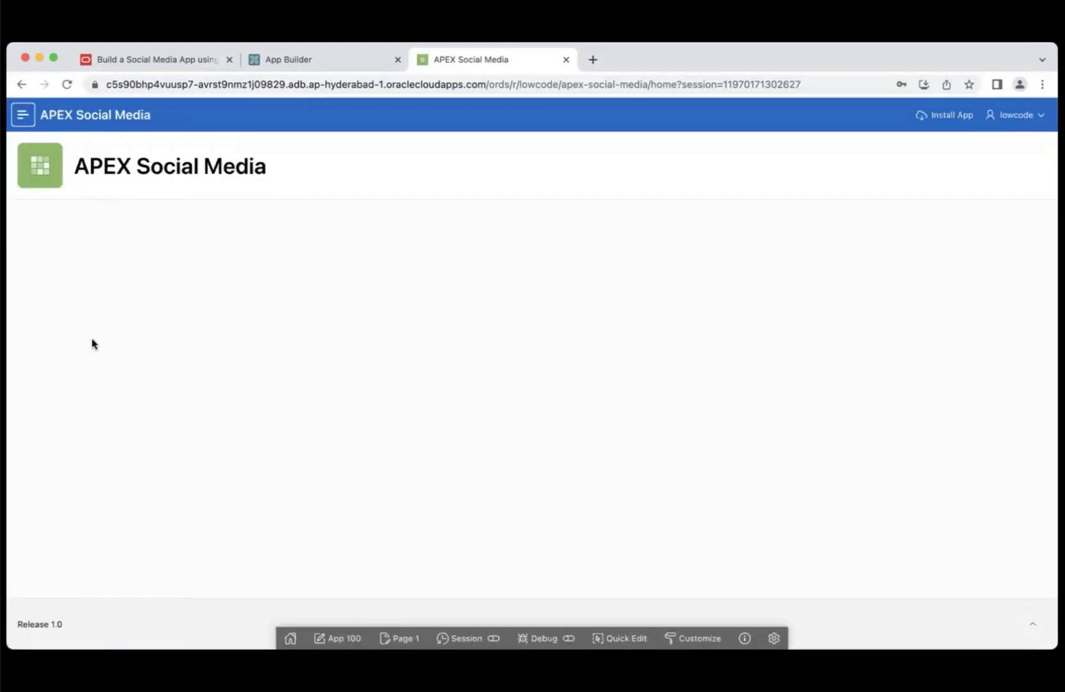
{"action": "left_click", "coordinate": [23, 116]}
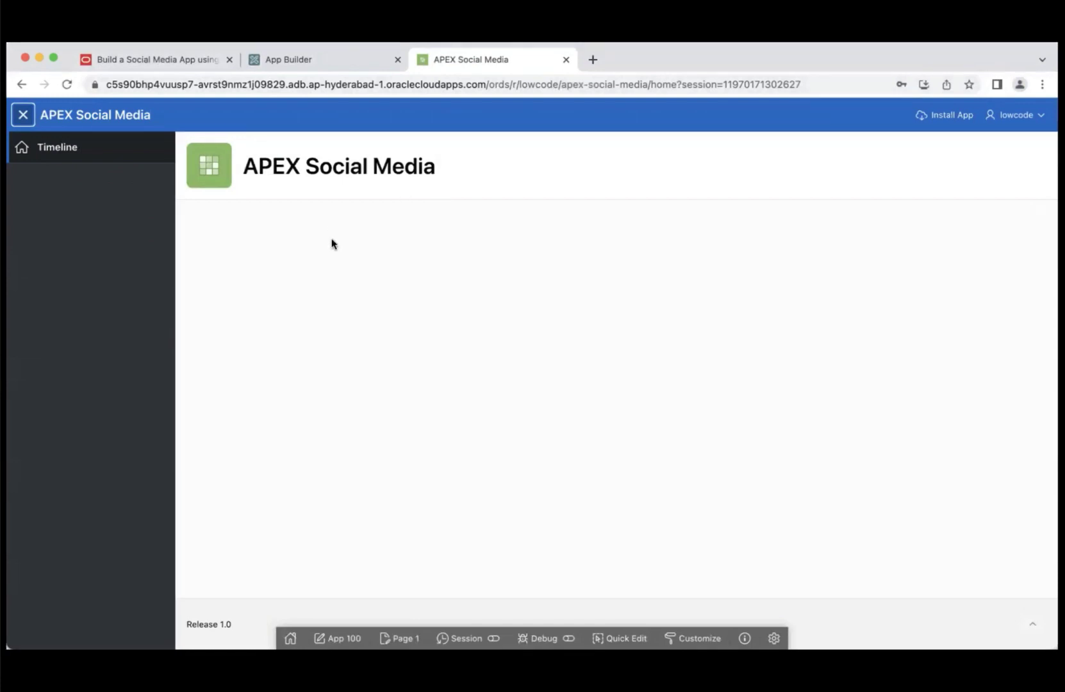
{"action": "left_click", "coordinate": [176, 59]}
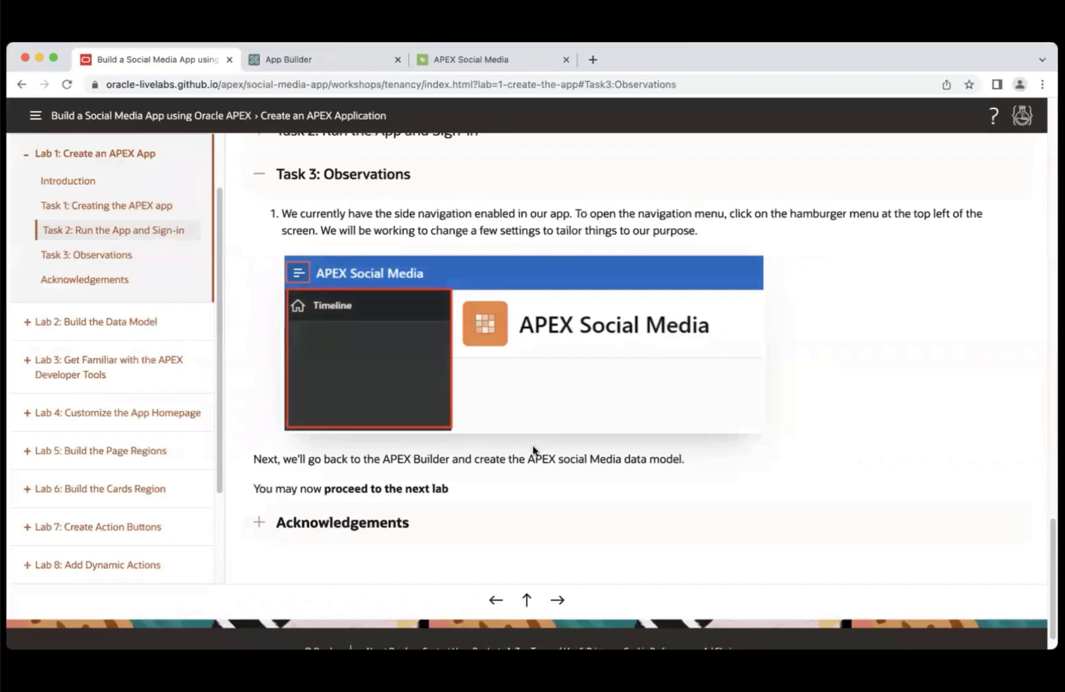
- Open Lab 2: Build the Data Model and scroll through Task 1's table diagram and Quick SQL screenshots
{"action": "left_click", "coordinate": [59, 327]}
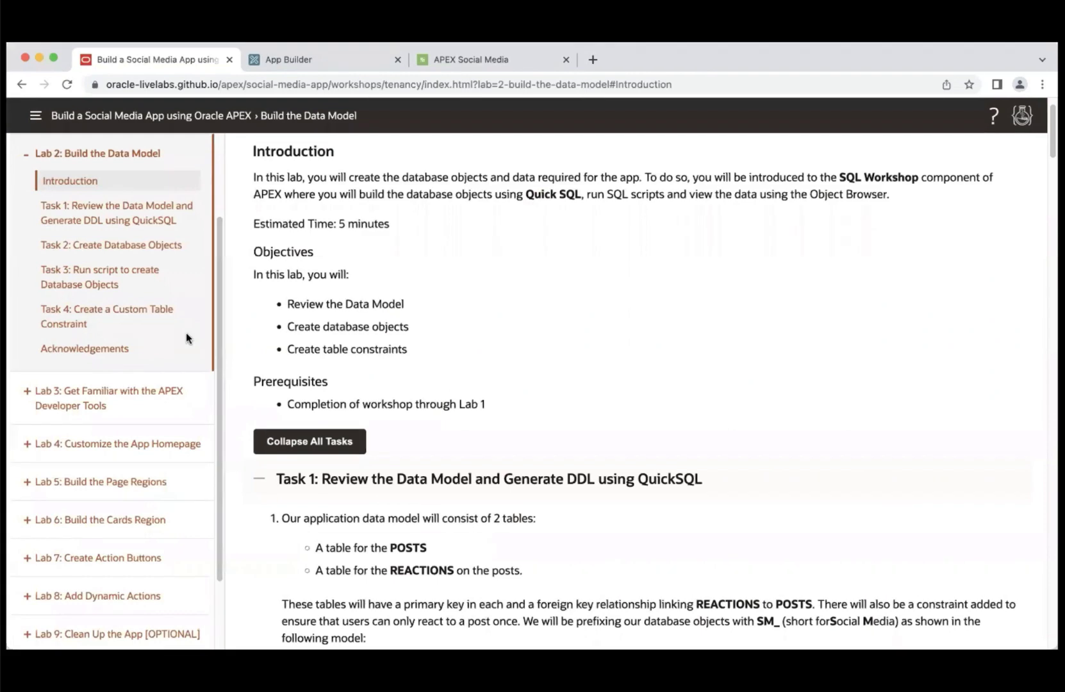
{"action": "scroll", "coordinate": [976, 221], "scroll_direction": "down", "scroll_amount": 5}
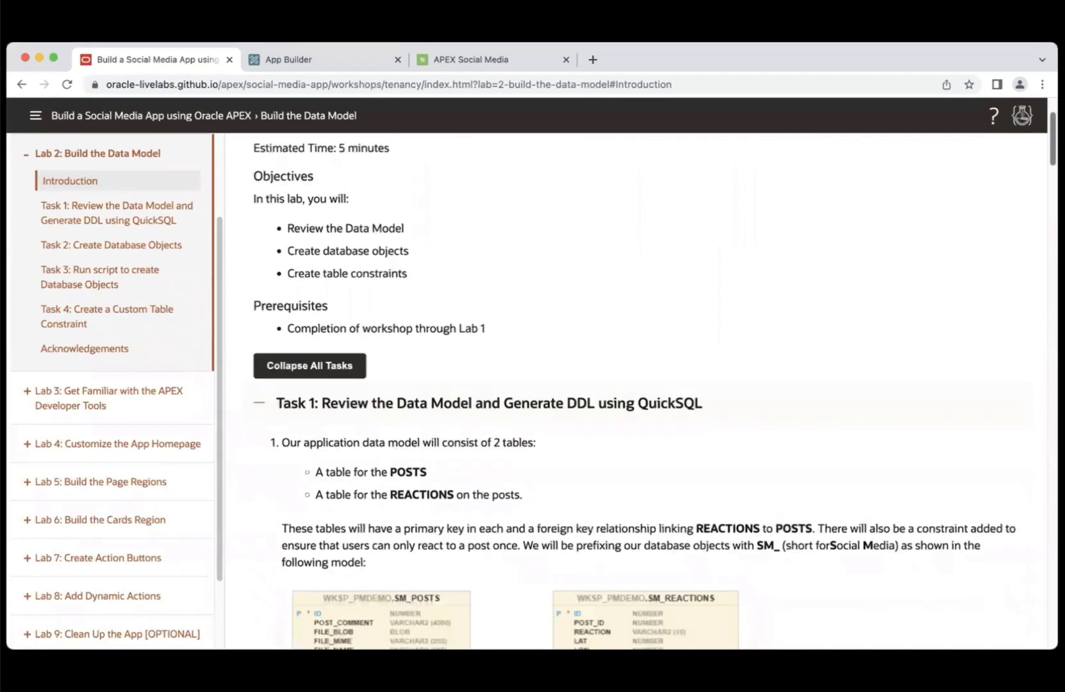
{"action": "scroll", "coordinate": [574, 300], "scroll_direction": "up", "scroll_amount": 1}
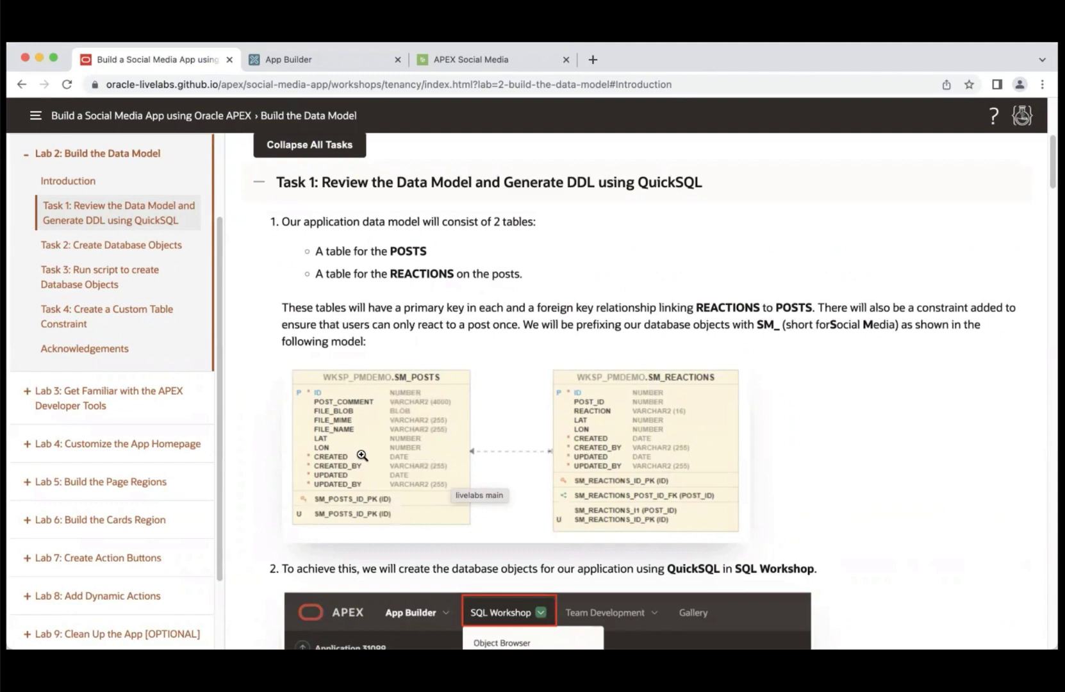
{"action": "scroll", "coordinate": [968, 245], "scroll_direction": "down", "scroll_amount": 3}
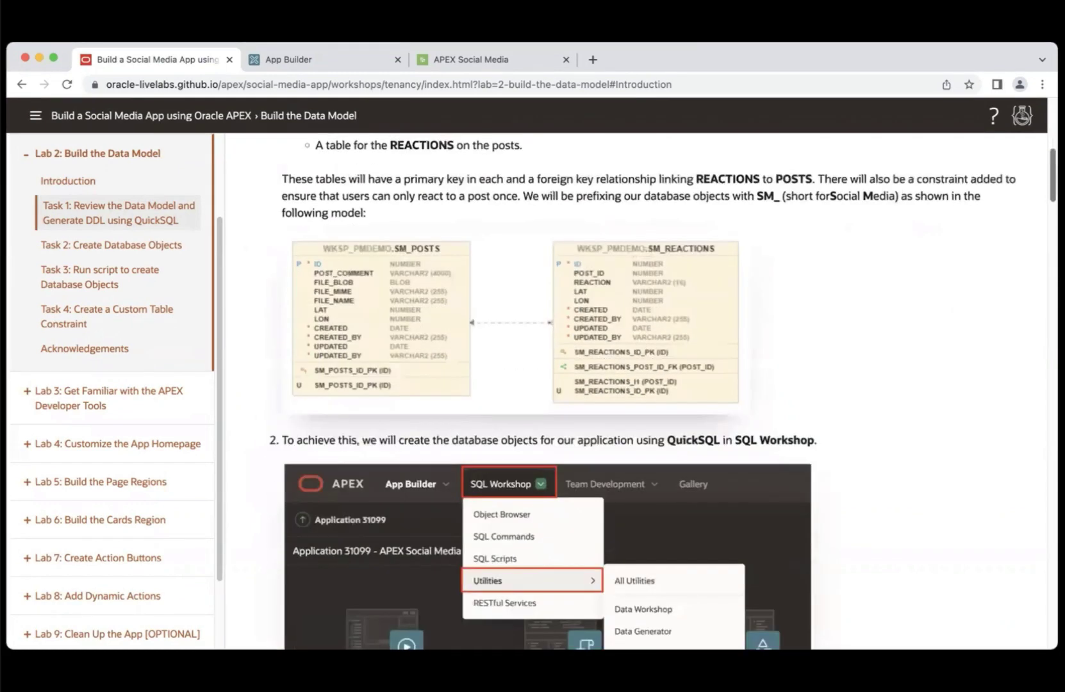
{"action": "scroll", "coordinate": [663, 392], "scroll_direction": "down", "scroll_amount": 4}
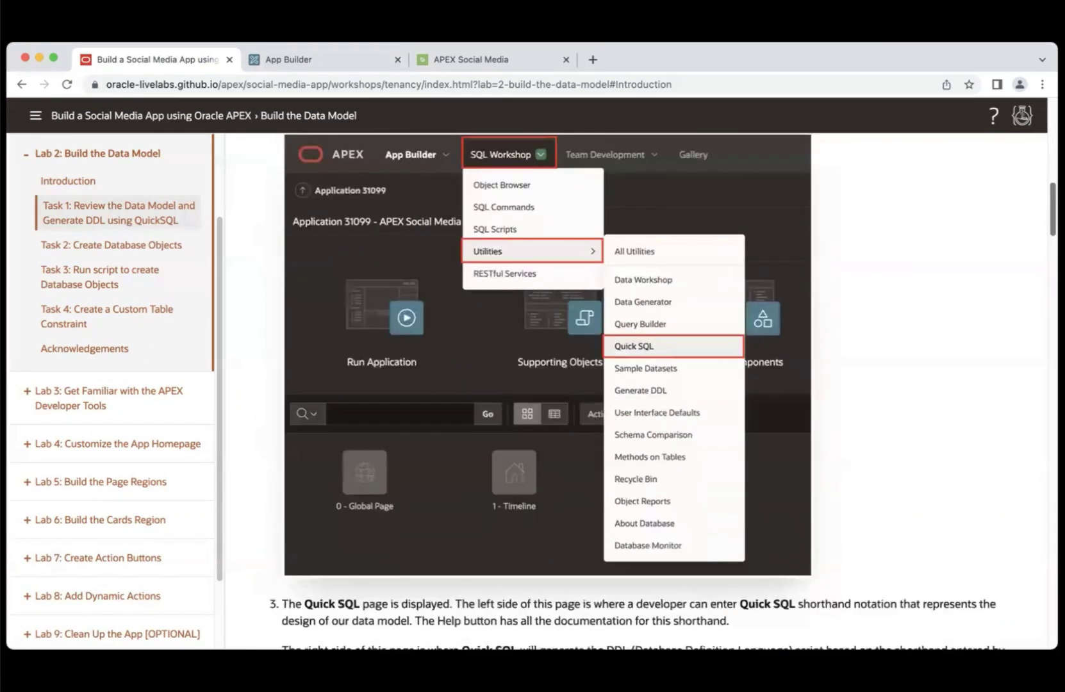
{"action": "scroll", "coordinate": [641, 391], "scroll_direction": "down", "scroll_amount": 3}
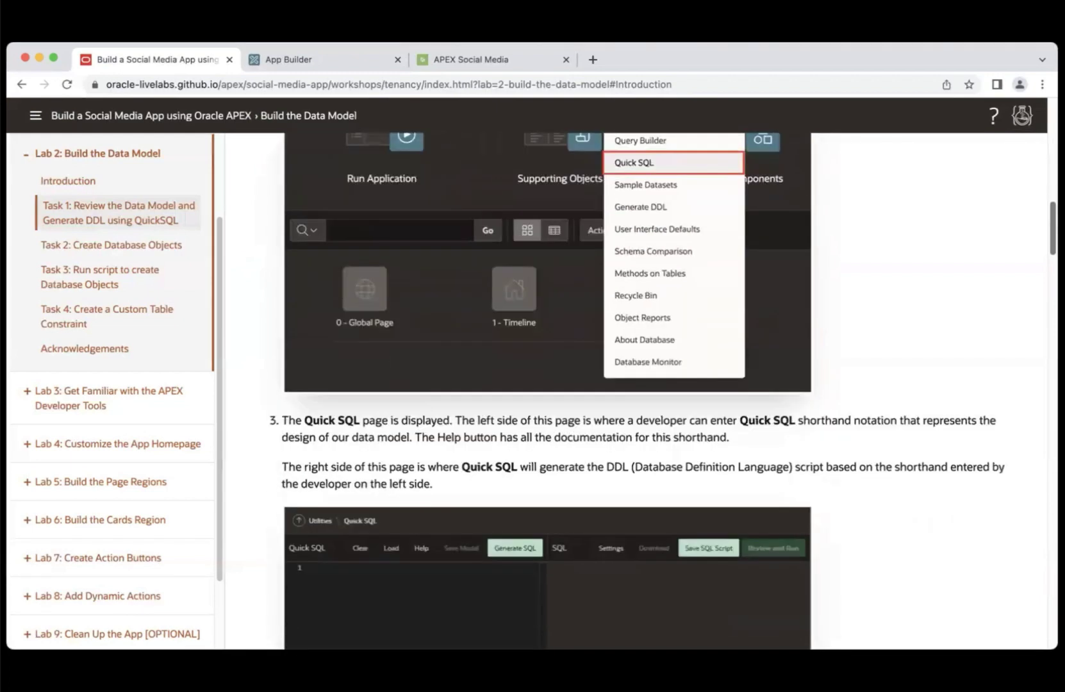
{"action": "scroll", "coordinate": [1046, 275], "scroll_direction": "down", "scroll_amount": 8}
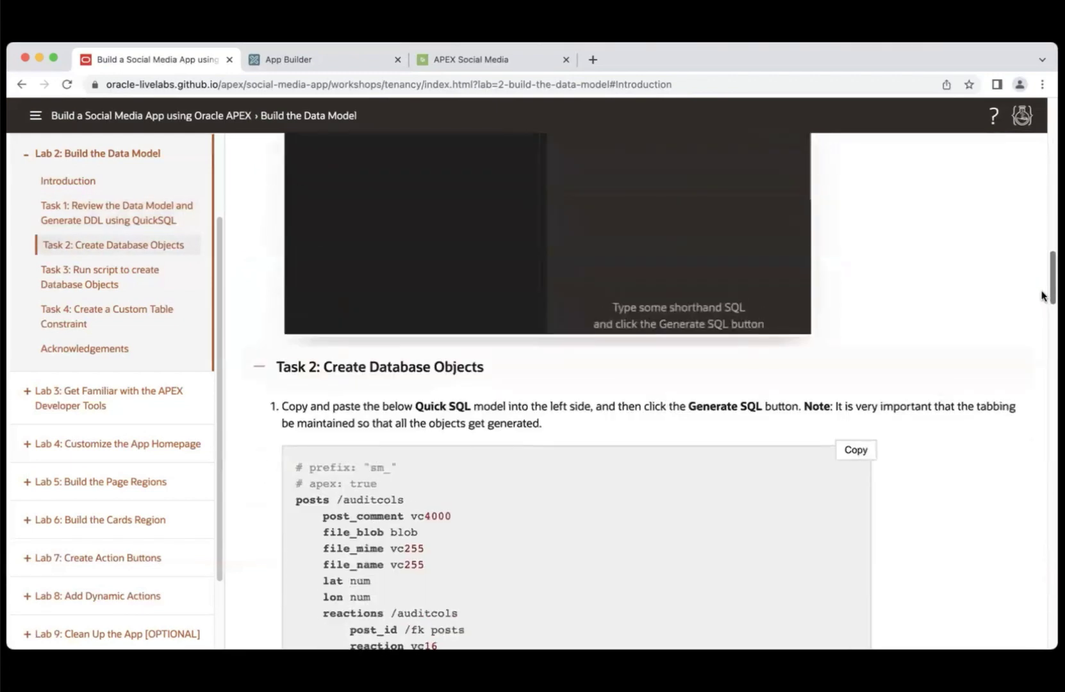
- Open Quick SQL from the SQL Workshop menu in App Builder
{"action": "scroll", "coordinate": [1043, 296], "scroll_direction": "up", "scroll_amount": 15}
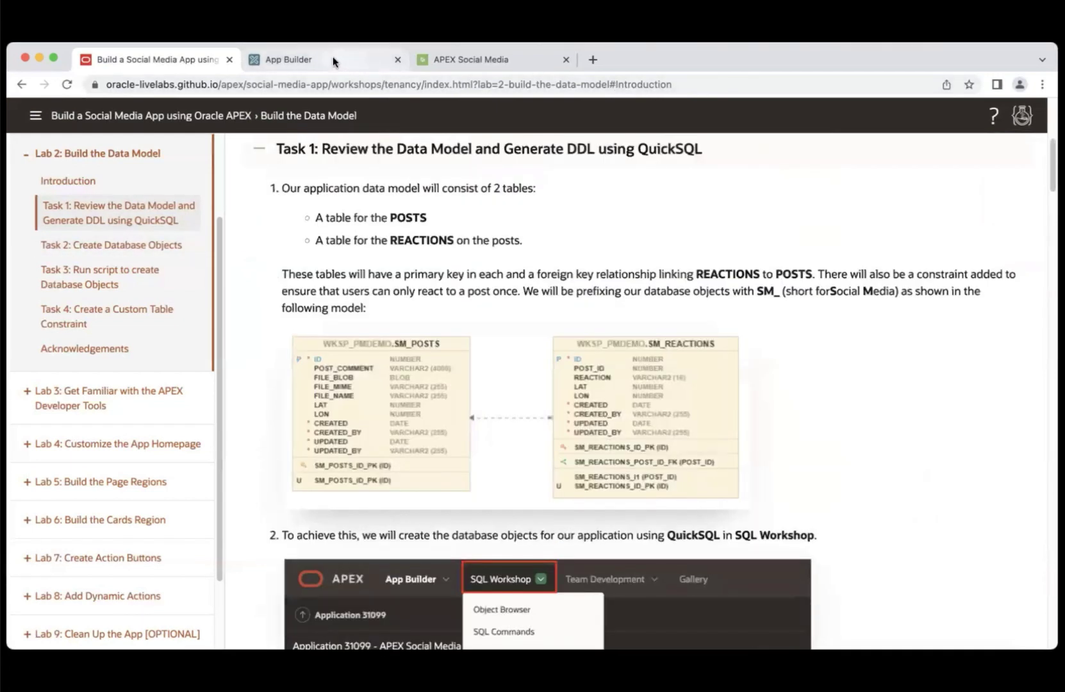
{"action": "left_click", "coordinate": [333, 59]}
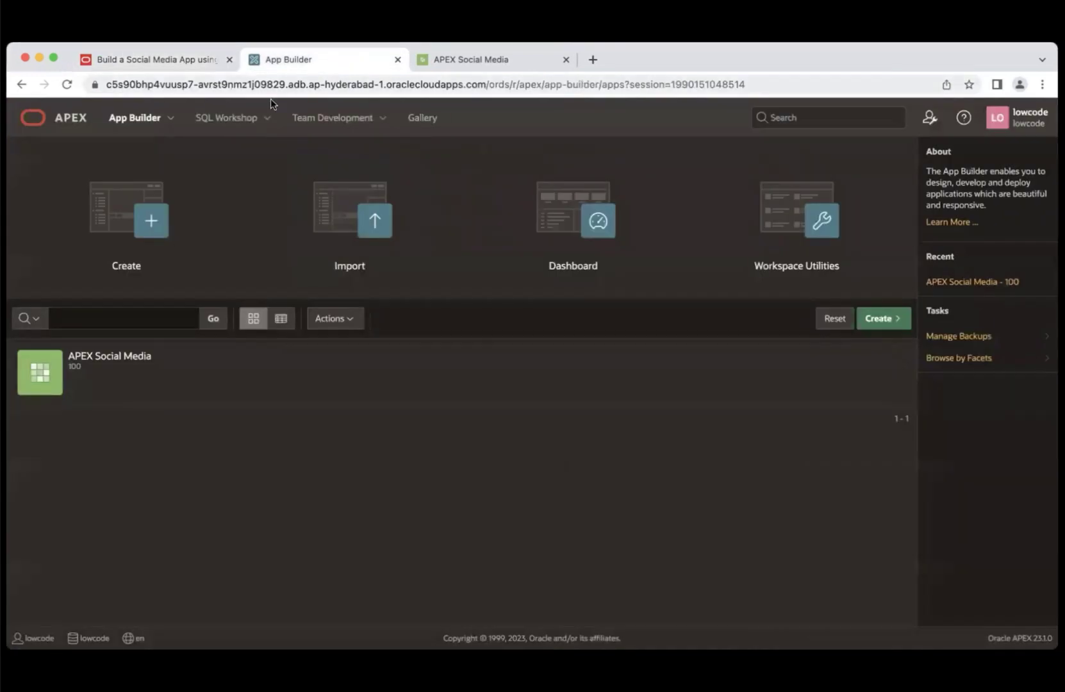
{"action": "left_click", "coordinate": [269, 126]}
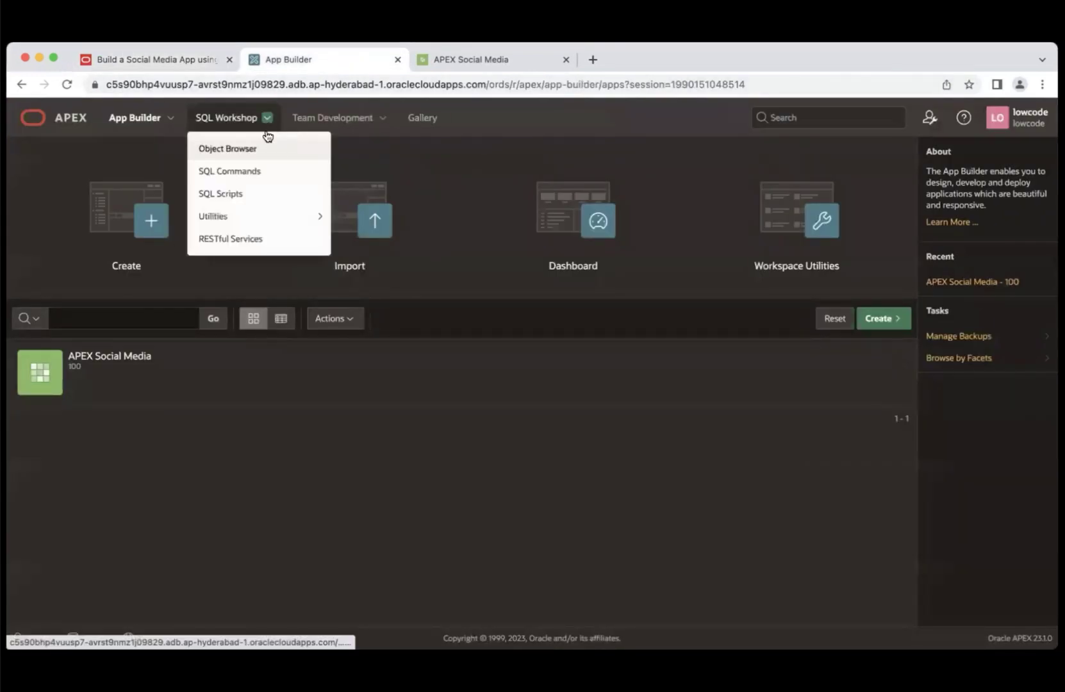
{"action": "mouse_move", "coordinate": [250, 220]}
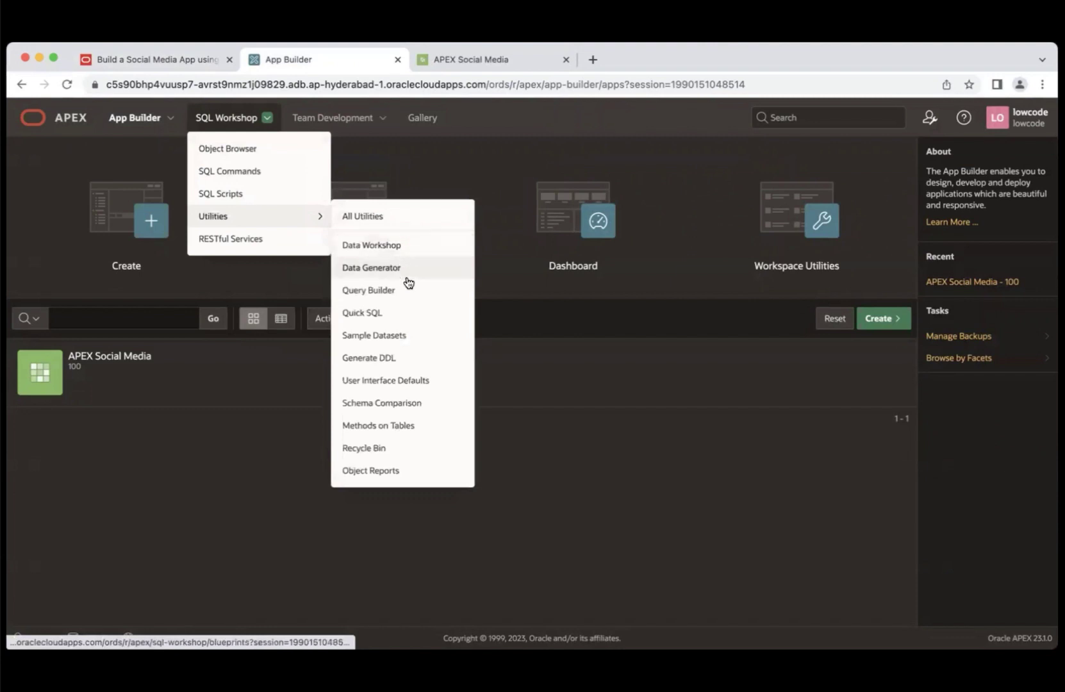
{"action": "left_click", "coordinate": [390, 317]}
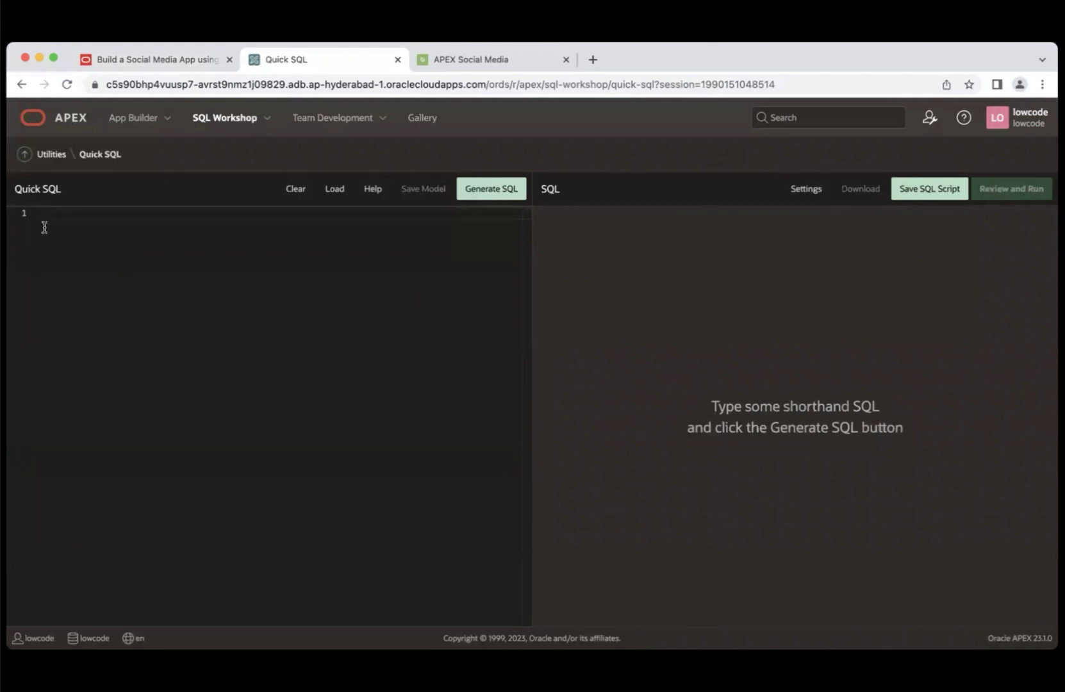
- Copy the Task 2 posts/reactions Quick SQL model from the LiveLabs instructions
{"action": "left_click", "coordinate": [156, 58]}
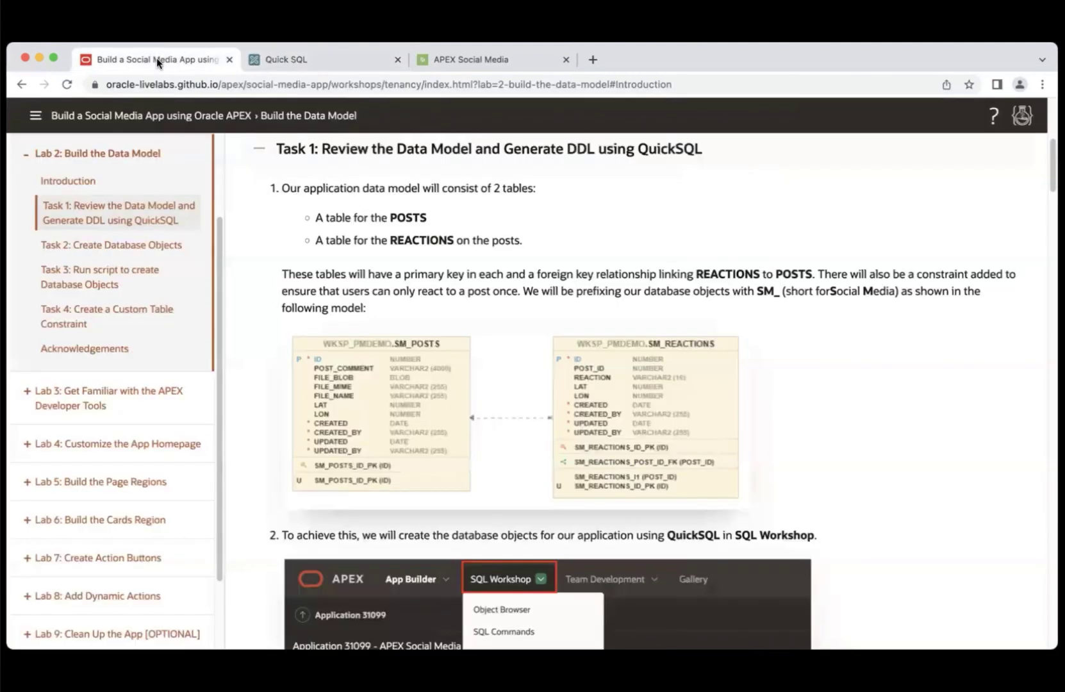
{"action": "scroll", "coordinate": [532, 384], "scroll_direction": "down", "scroll_amount": 8}
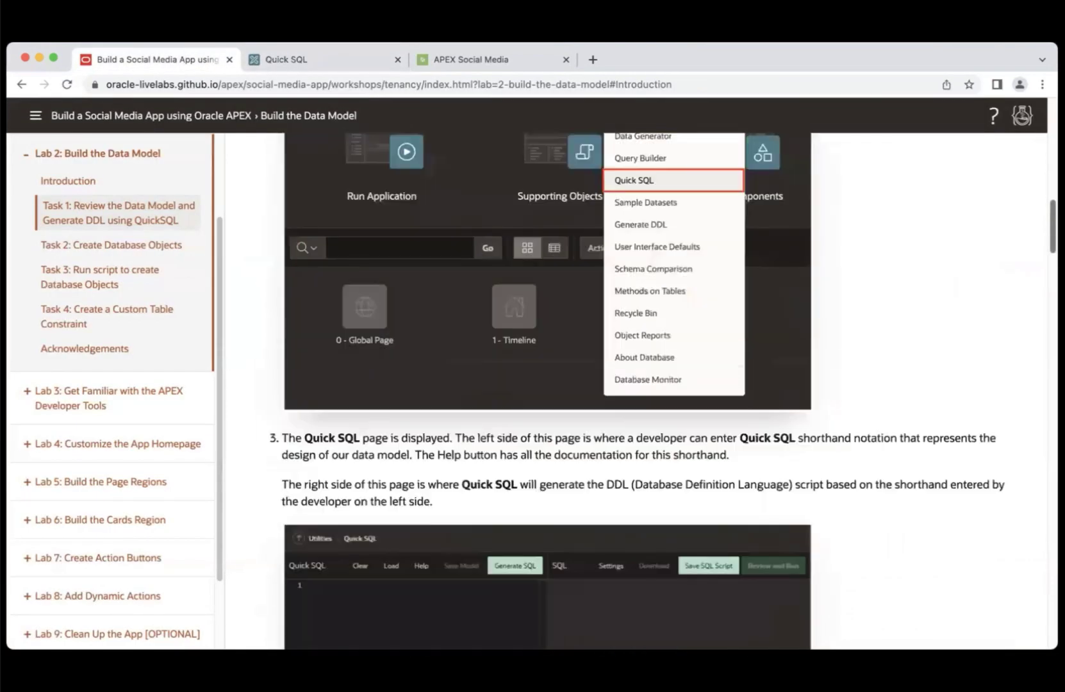
{"action": "scroll", "coordinate": [451, 328], "scroll_direction": "down", "scroll_amount": 10}
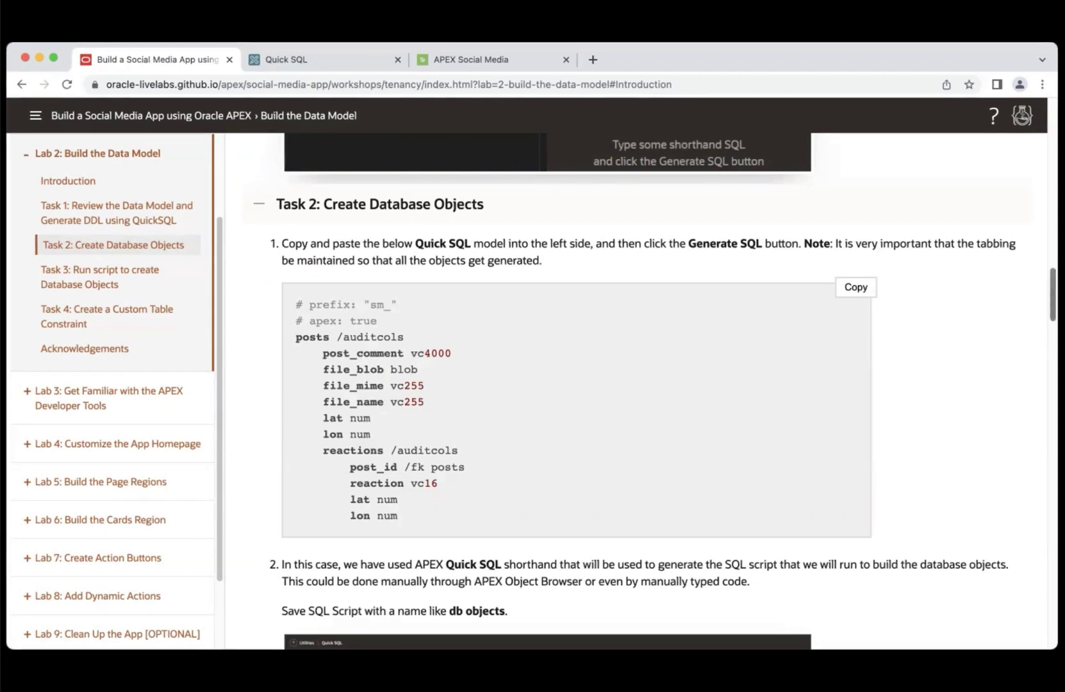
{"action": "mouse_move", "coordinate": [1053, 299]}
{"action": "left_mouse_down"}
{"action": "mouse_move", "coordinate": [1053, 316]}
{"action": "mouse_move", "coordinate": [1053, 302]}
{"action": "left_mouse_up"}
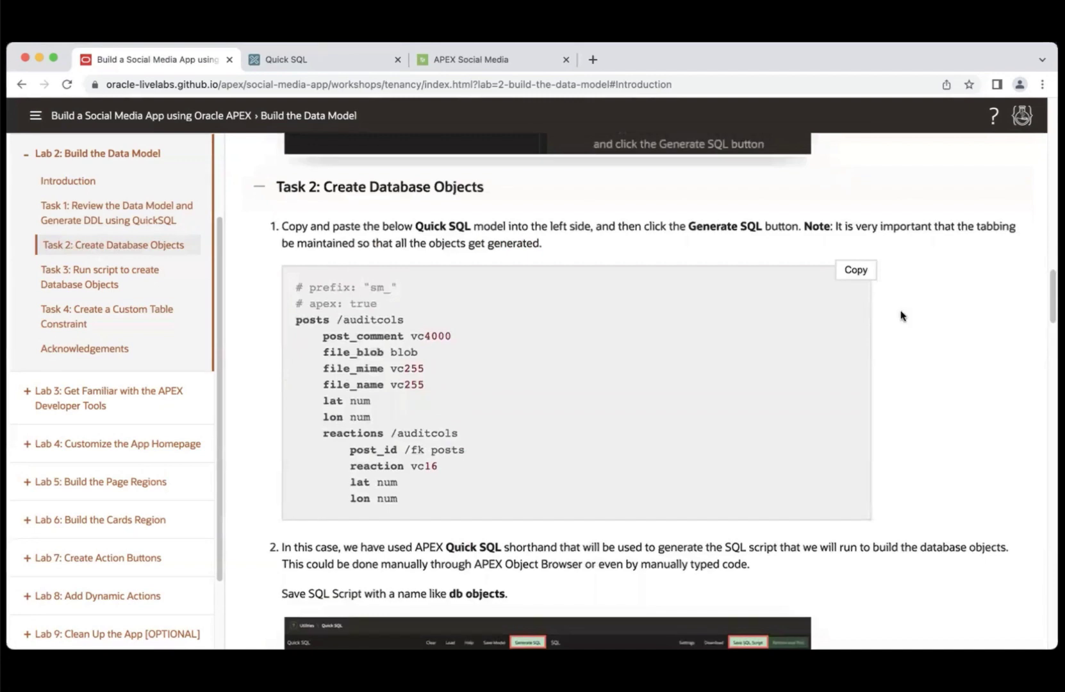
{"action": "left_click", "coordinate": [851, 270]}
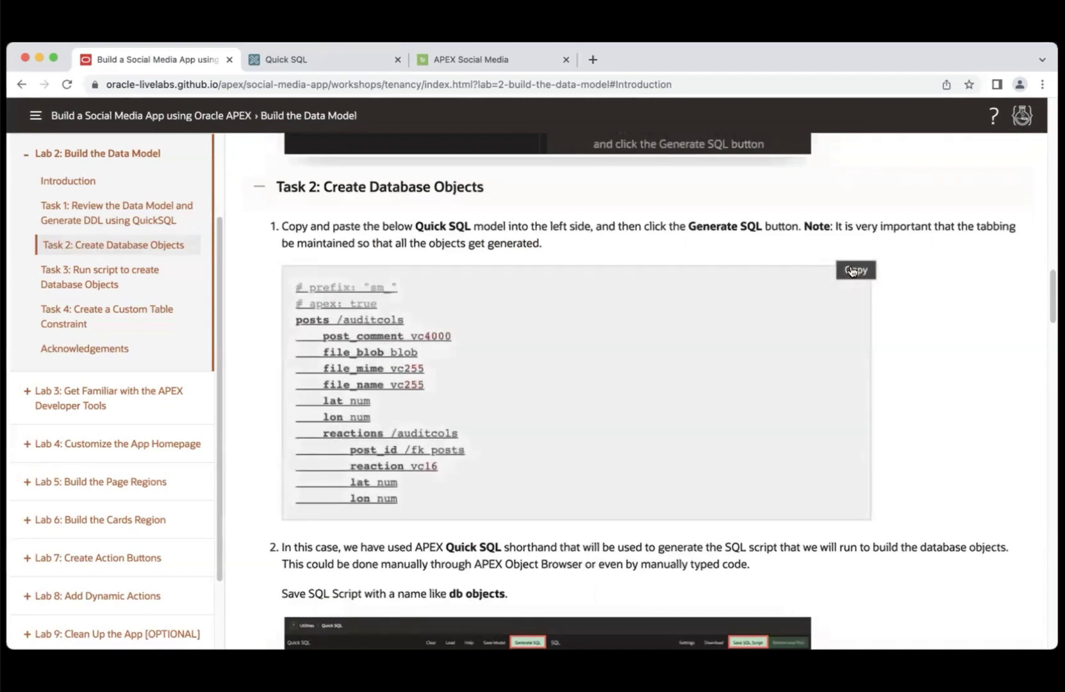
{"action": "left_click", "coordinate": [333, 62]}
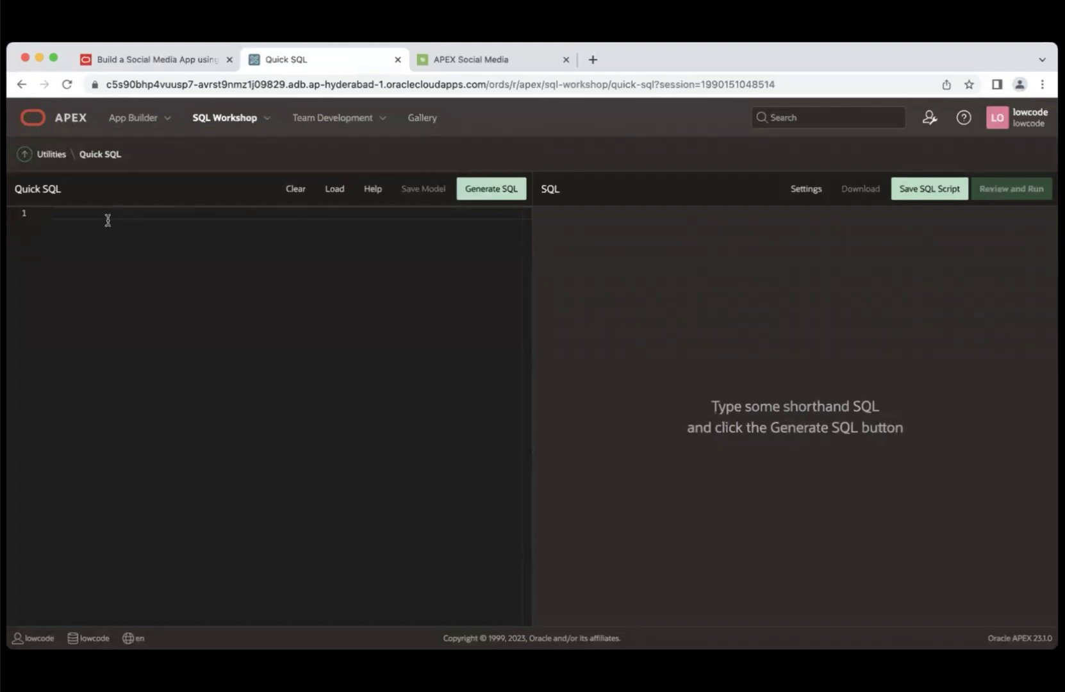
- Paste the model, generate its SQL, save it as script 'db objects', and open it for review
{"action": "key", "text": "super+v"}
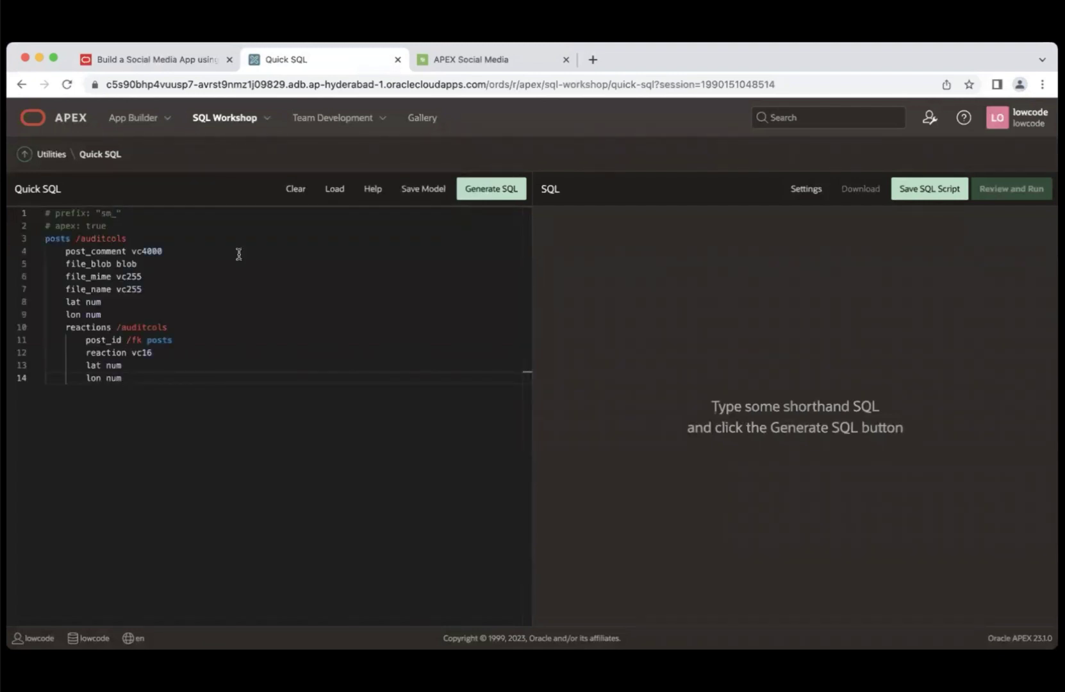
{"action": "left_click", "coordinate": [509, 196]}
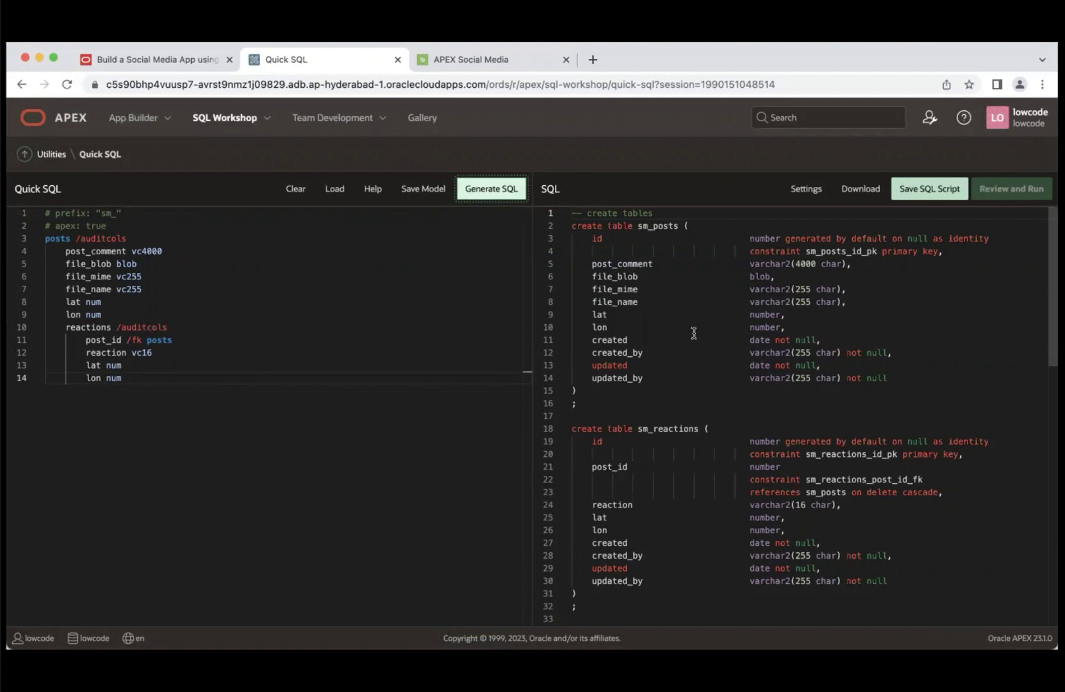
{"action": "left_click", "coordinate": [931, 188]}
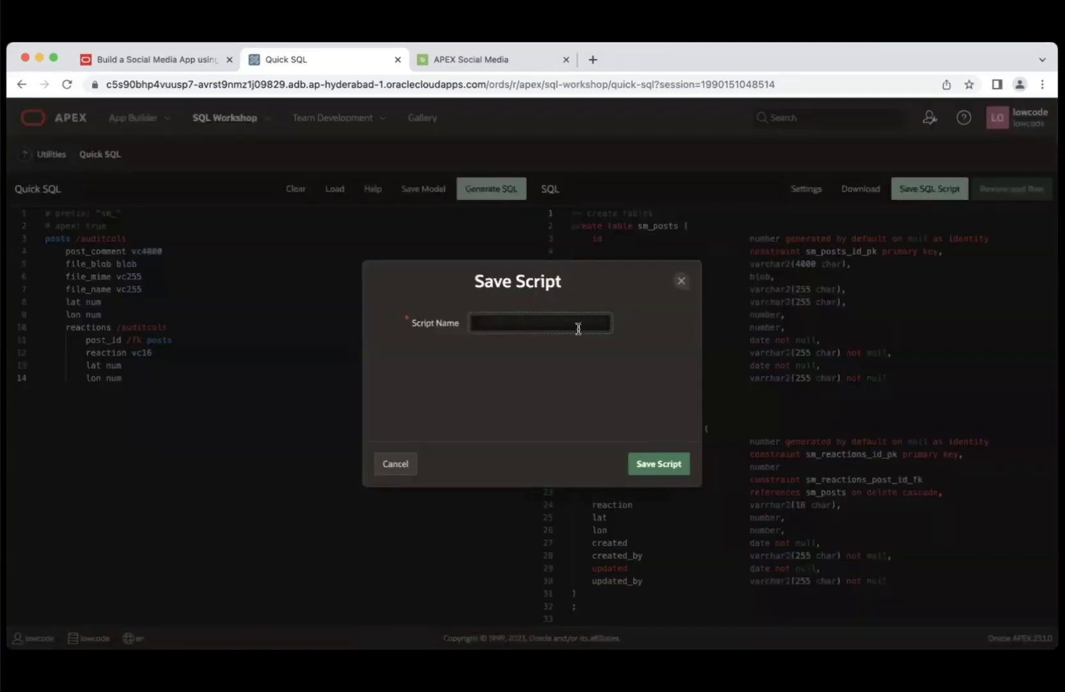
{"action": "type", "text": "db objects"}
{"action": "left_click", "coordinate": [666, 471]}
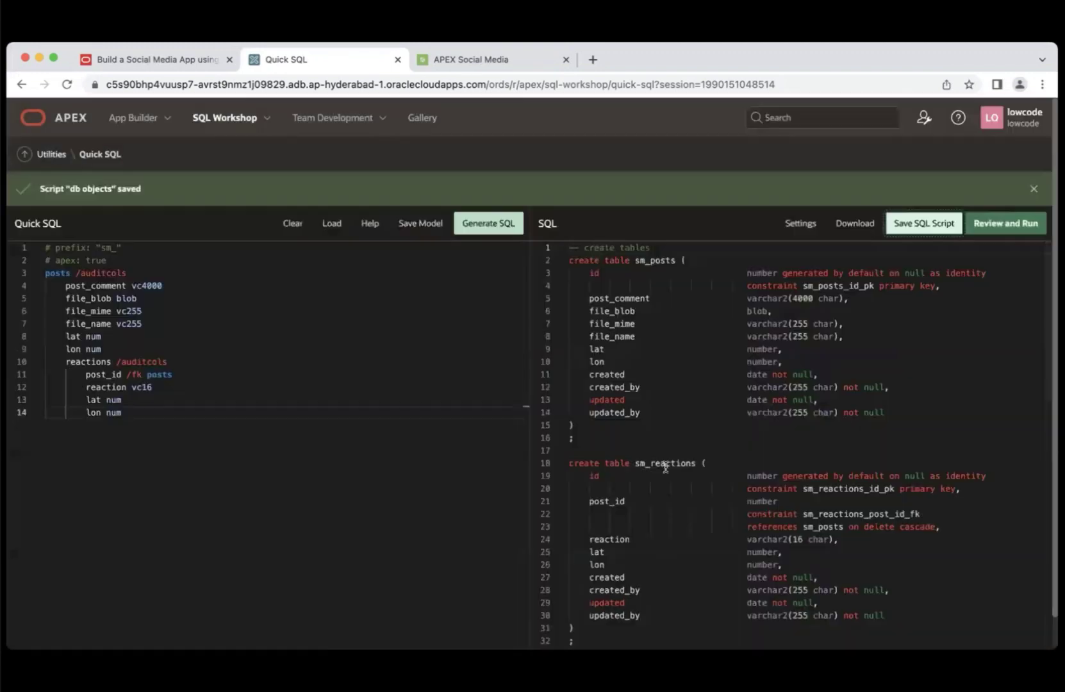
{"action": "left_click", "coordinate": [1006, 225]}
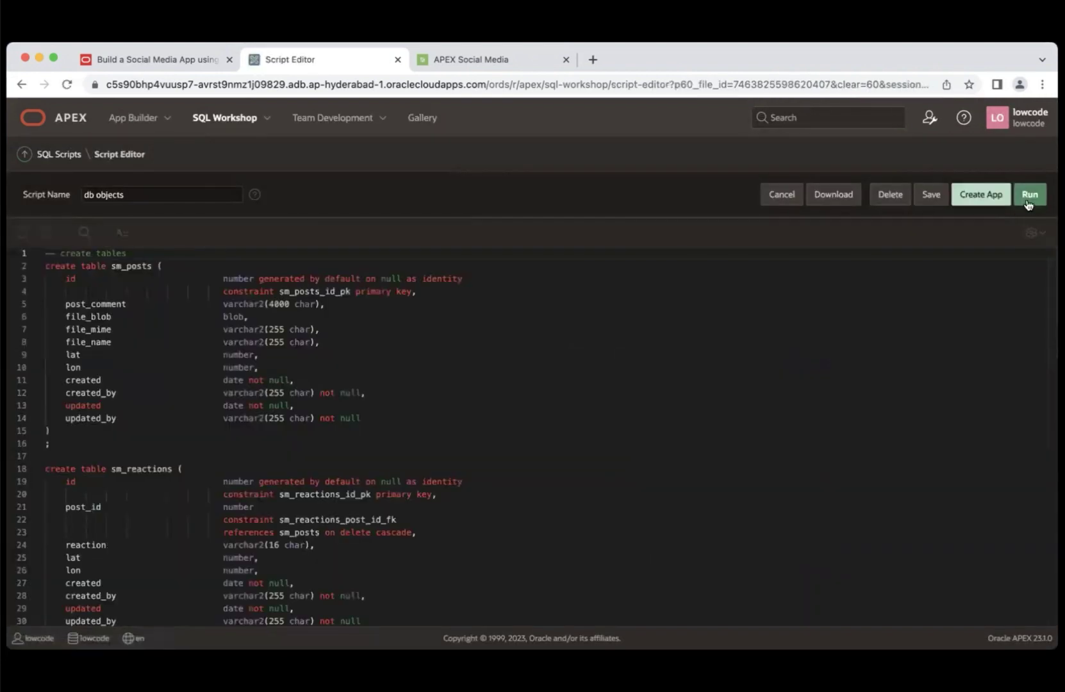
- Run the 'db objects' script and confirm with Run Now
{"action": "left_click", "coordinate": [1027, 202]}
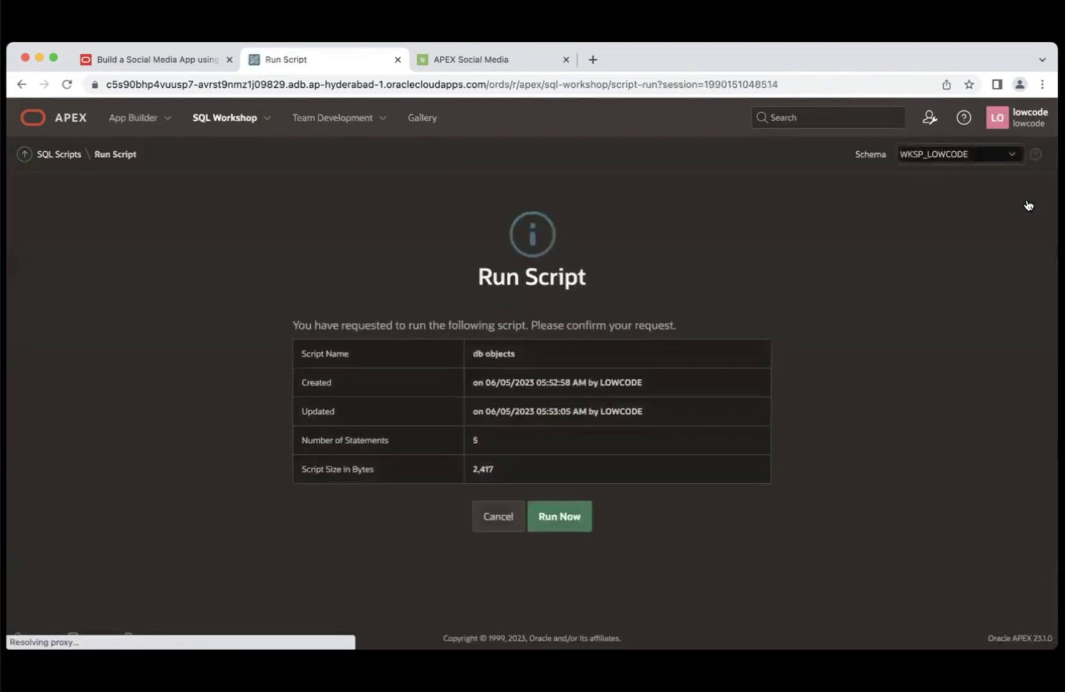
{"action": "left_click", "coordinate": [560, 520]}
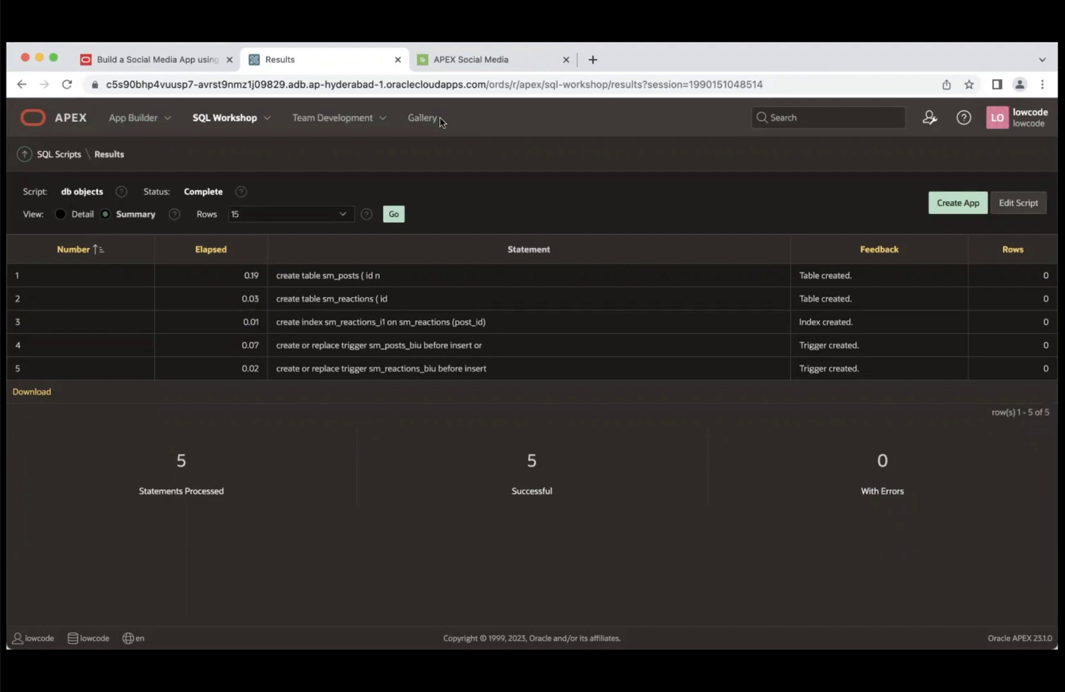
- In Object Browser, view the SM_POSTS and SM_REACTIONS tables, then SM_REACTIONS' Constraints tab
{"action": "left_click", "coordinate": [268, 122]}
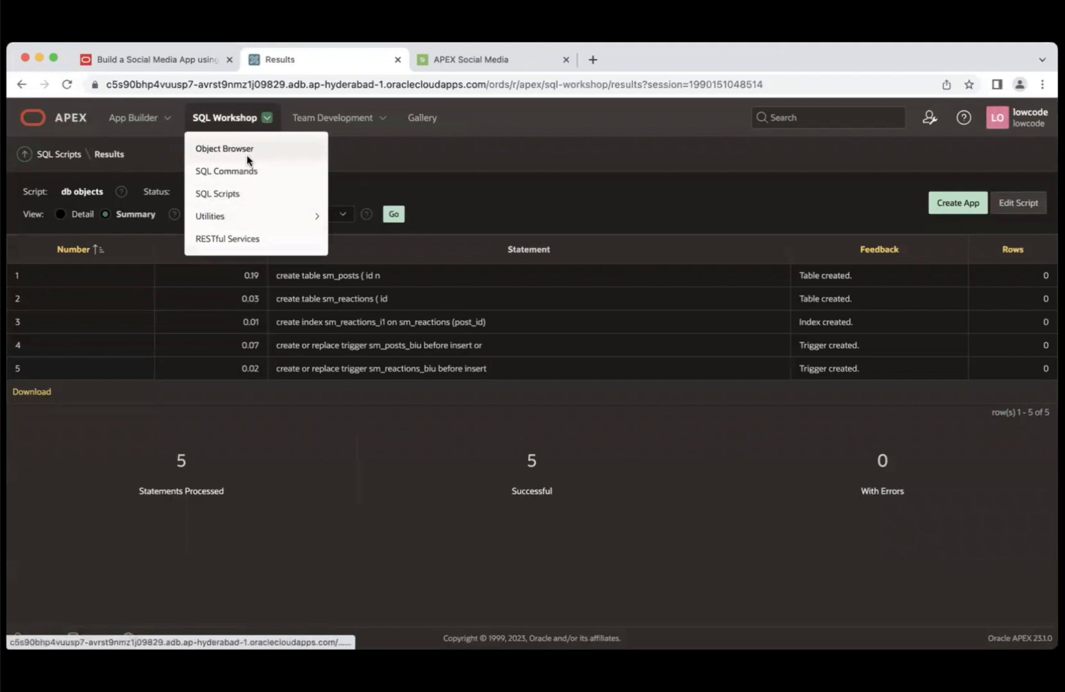
{"action": "left_click", "coordinate": [254, 143]}
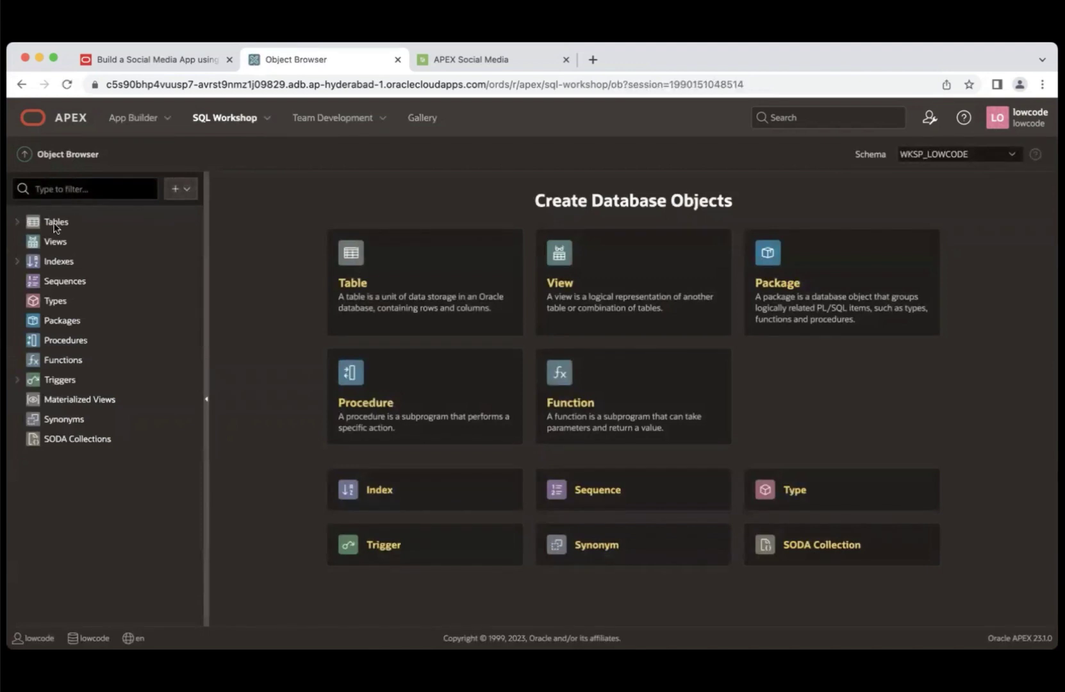
{"action": "left_click", "coordinate": [55, 224]}
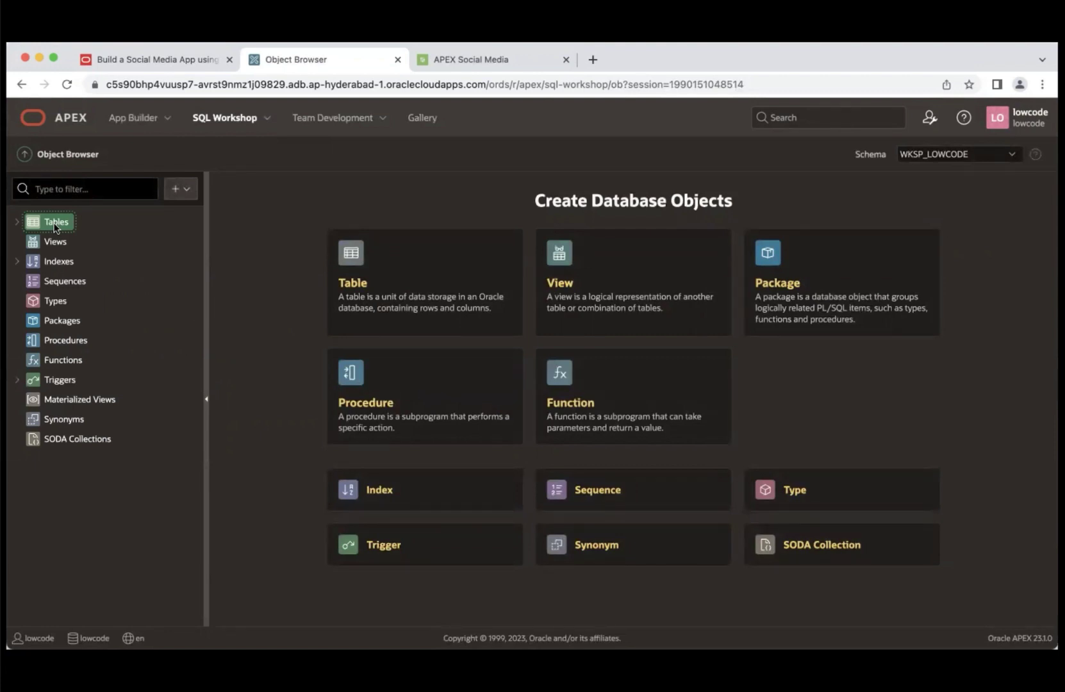
{"action": "left_click", "coordinate": [18, 221]}
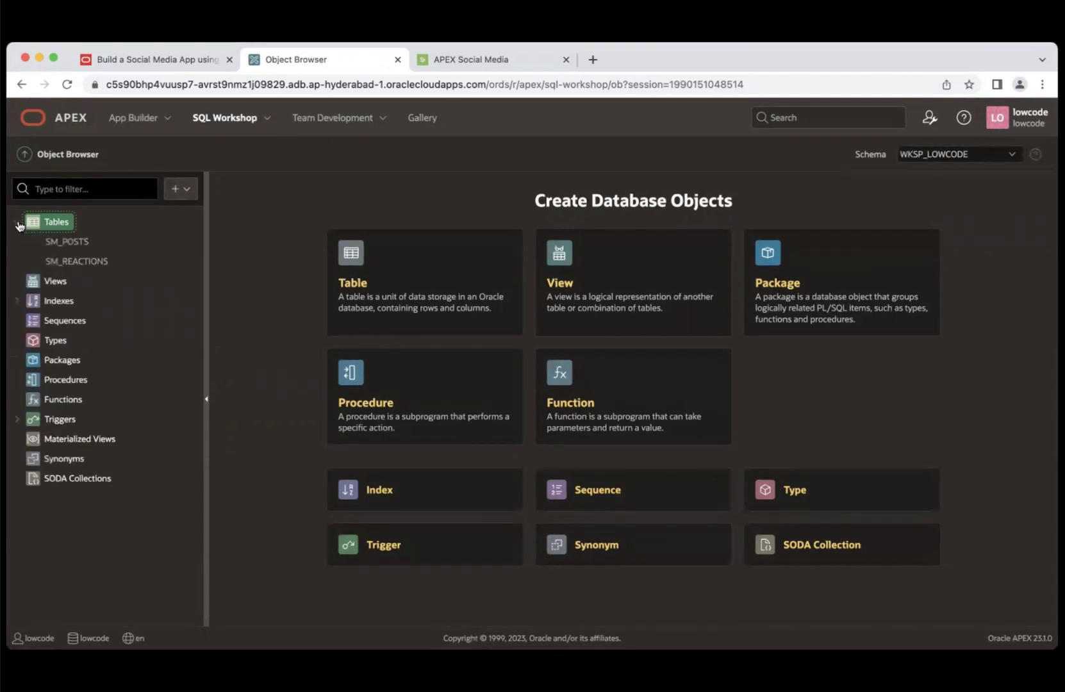
{"action": "left_click", "coordinate": [72, 242]}
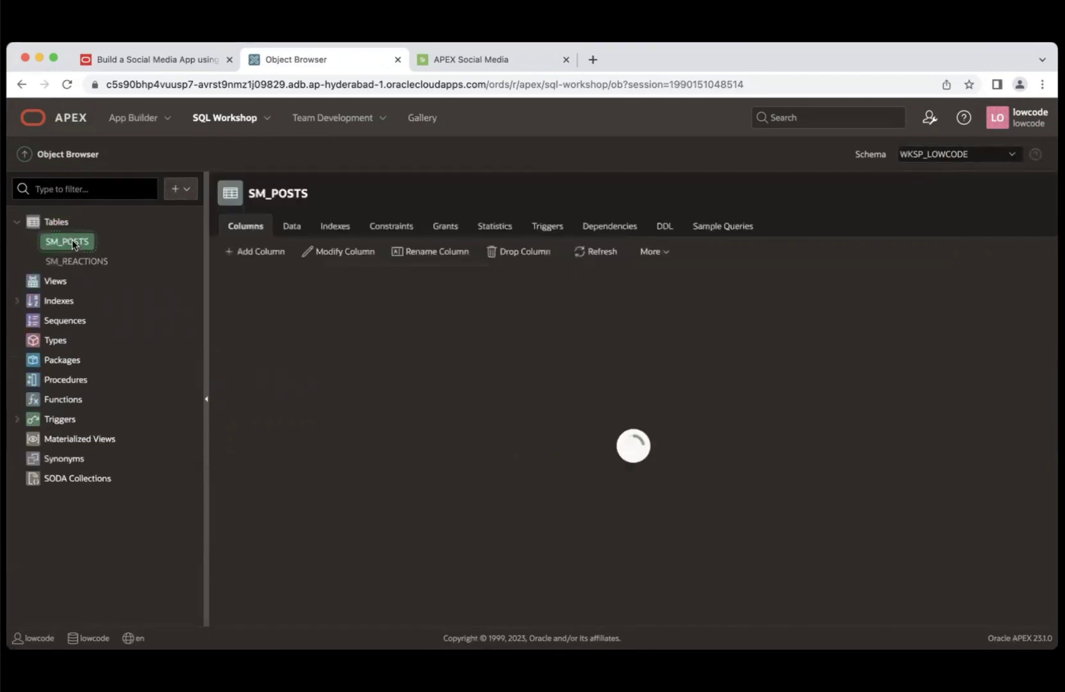
{"action": "left_click", "coordinate": [81, 263]}
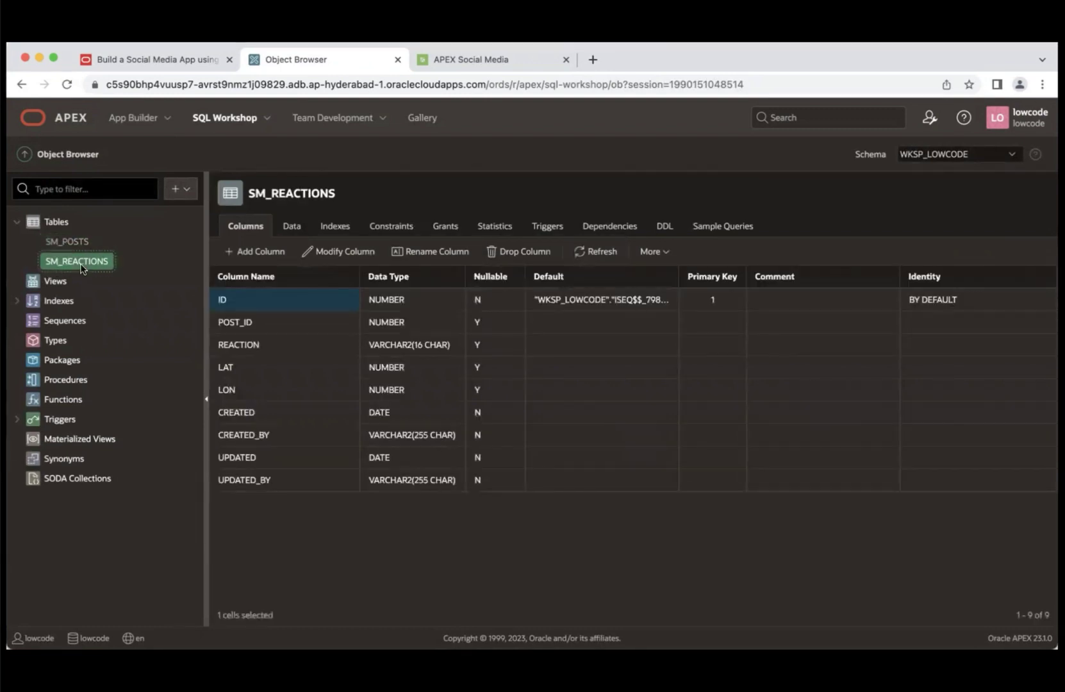
{"action": "left_click", "coordinate": [387, 229]}
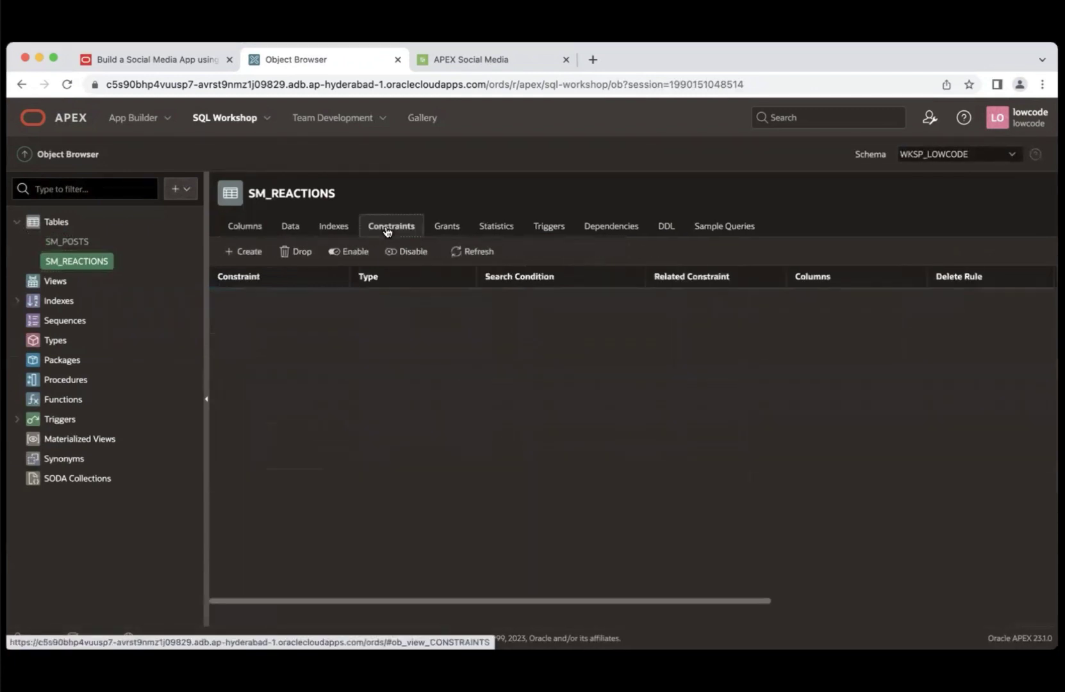
- Add unique constraint SM_REACTIONS_CON to SM_REACTIONS on columns POST_ID and CREATED_BY
{"action": "left_click", "coordinate": [252, 254]}
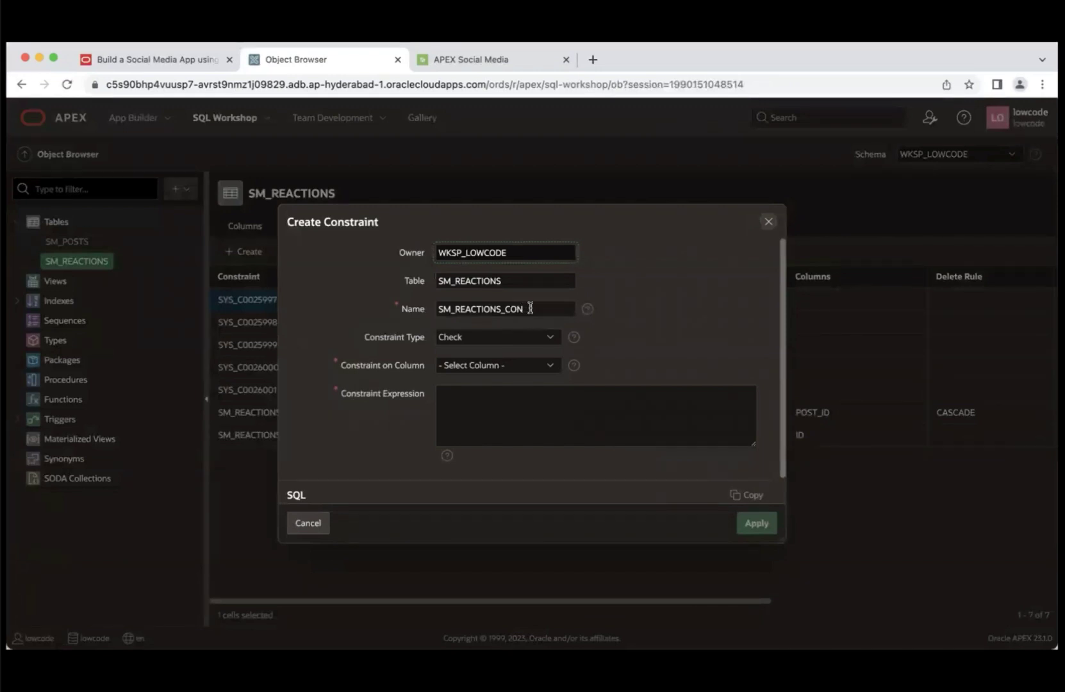
{"action": "left_click", "coordinate": [552, 338]}
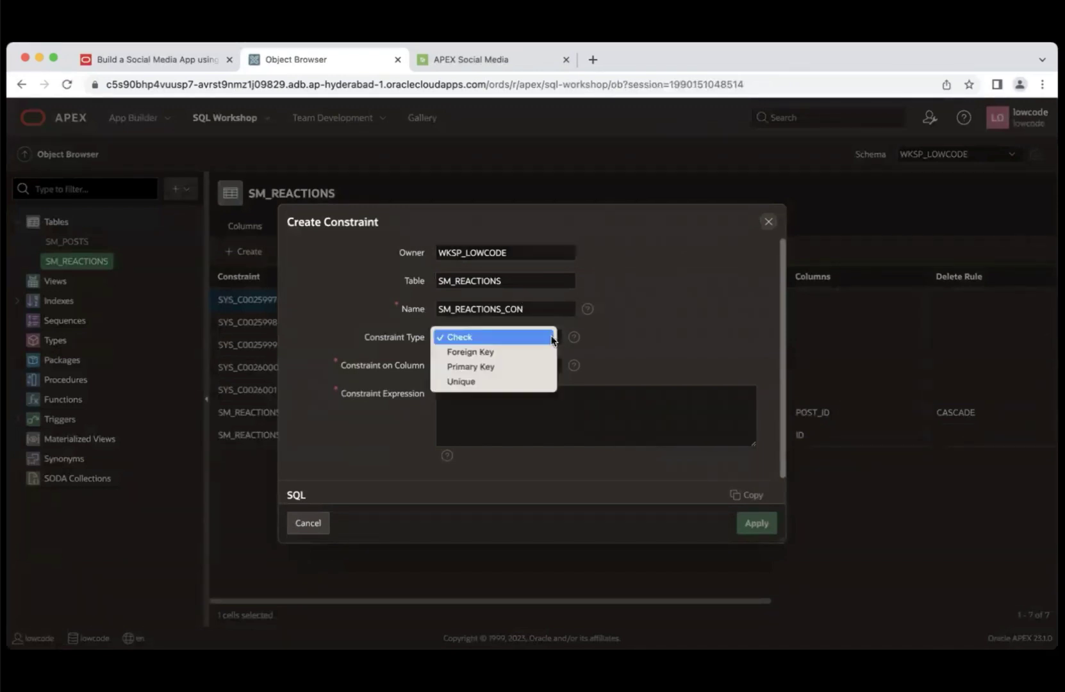
{"action": "left_click", "coordinate": [515, 382]}
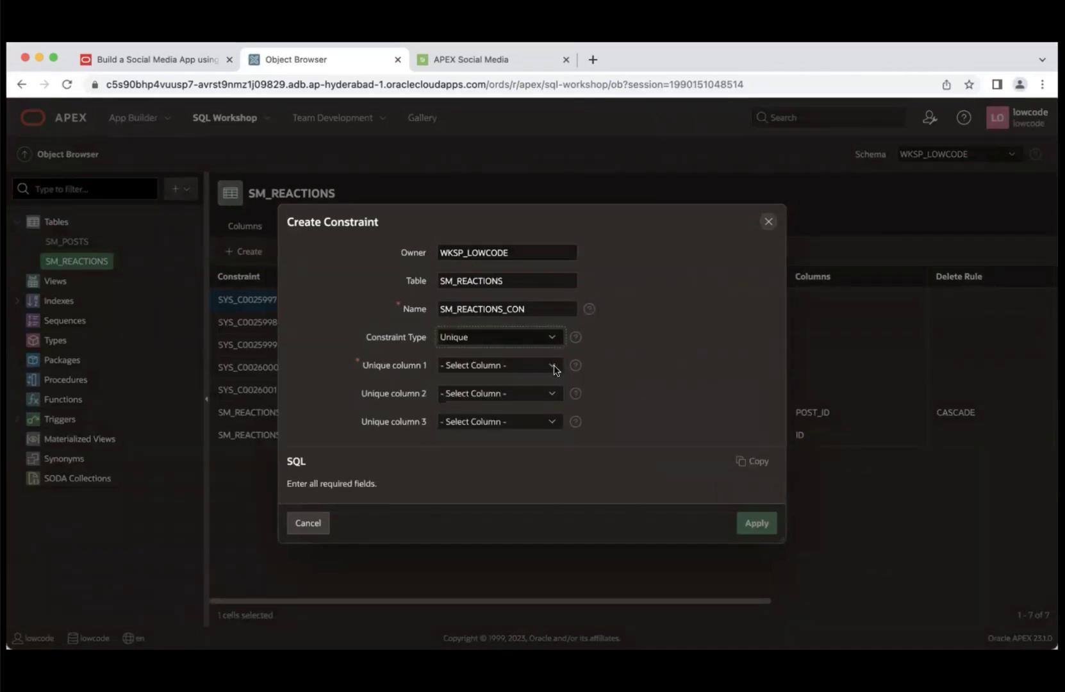
{"action": "left_click", "coordinate": [555, 366]}
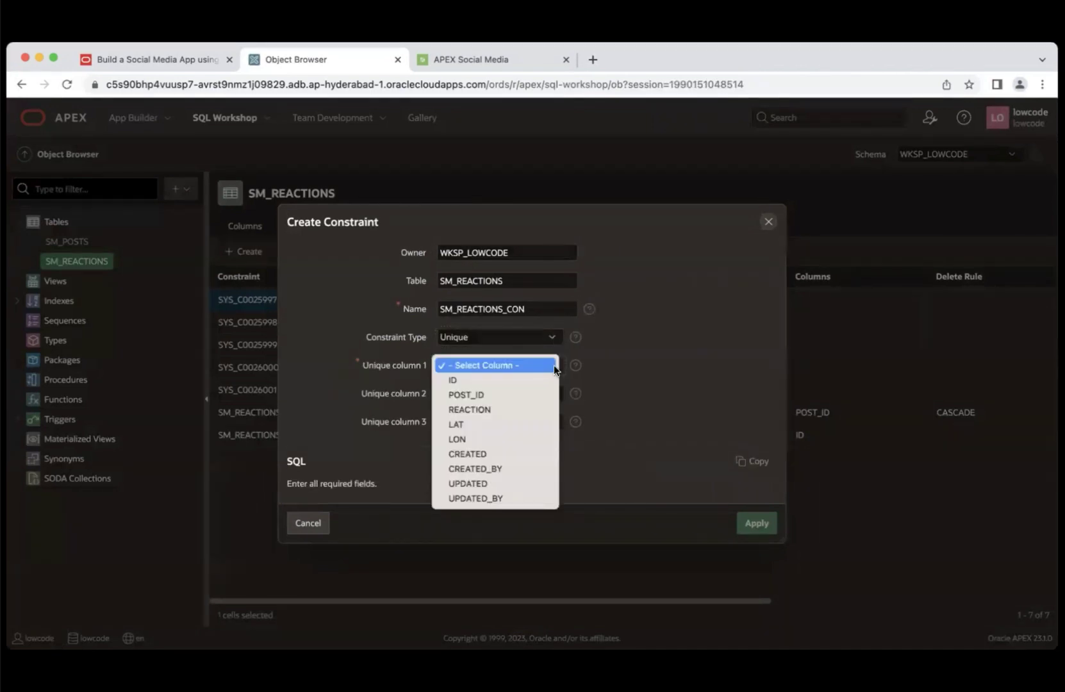
{"action": "left_click", "coordinate": [526, 396]}
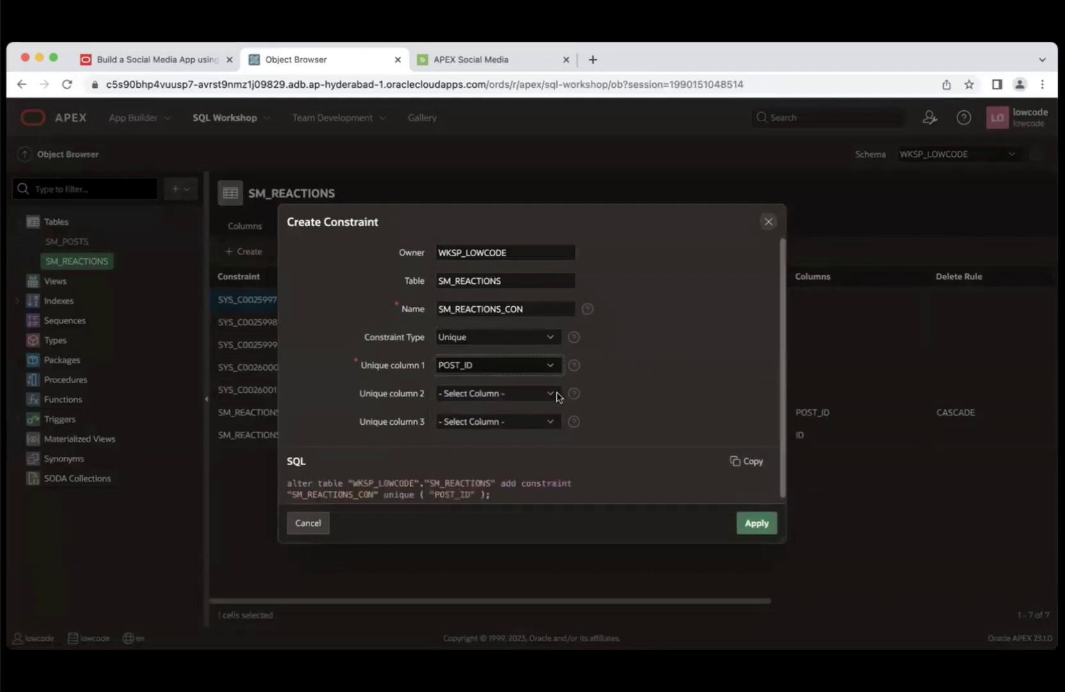
{"action": "left_click", "coordinate": [551, 395]}
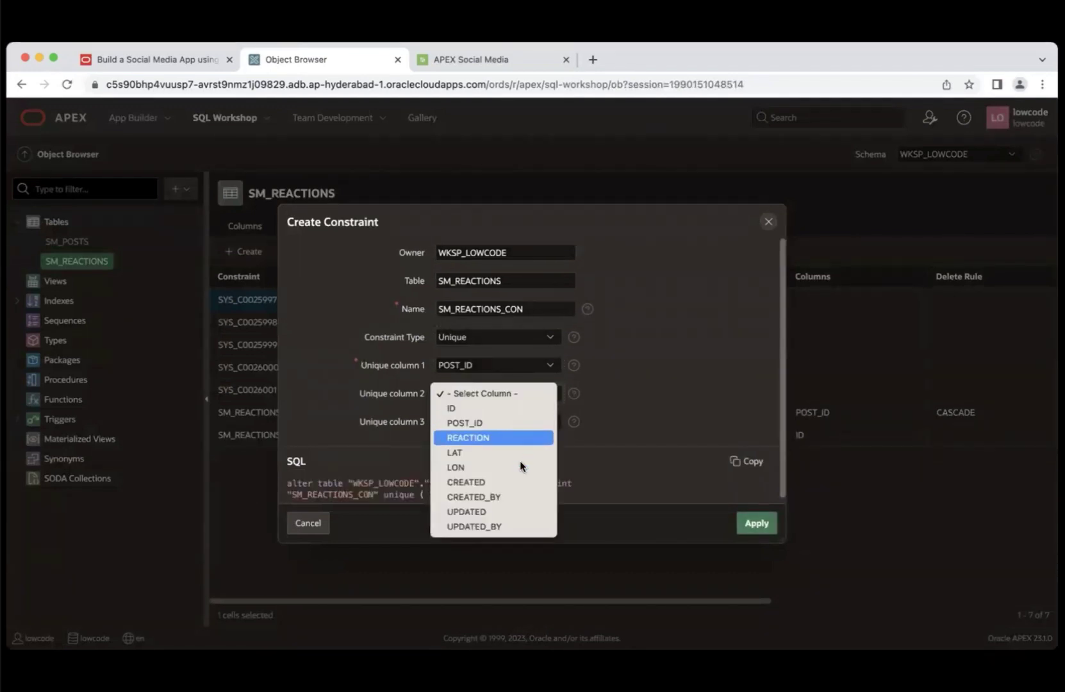
{"action": "left_click", "coordinate": [512, 495]}
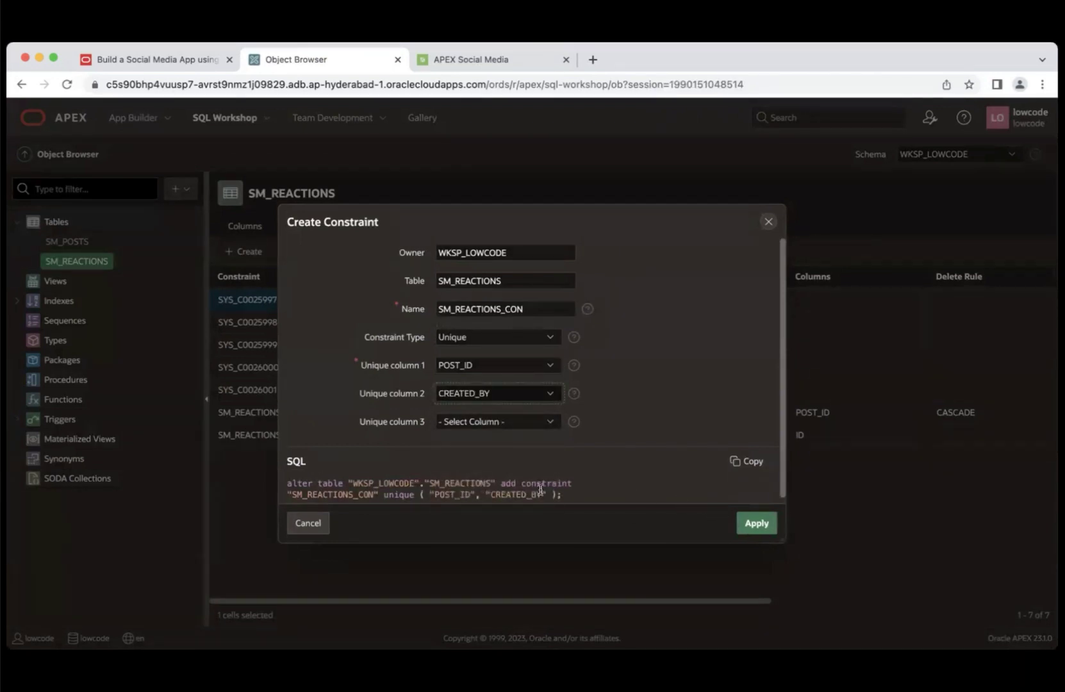
{"action": "left_click", "coordinate": [755, 526]}
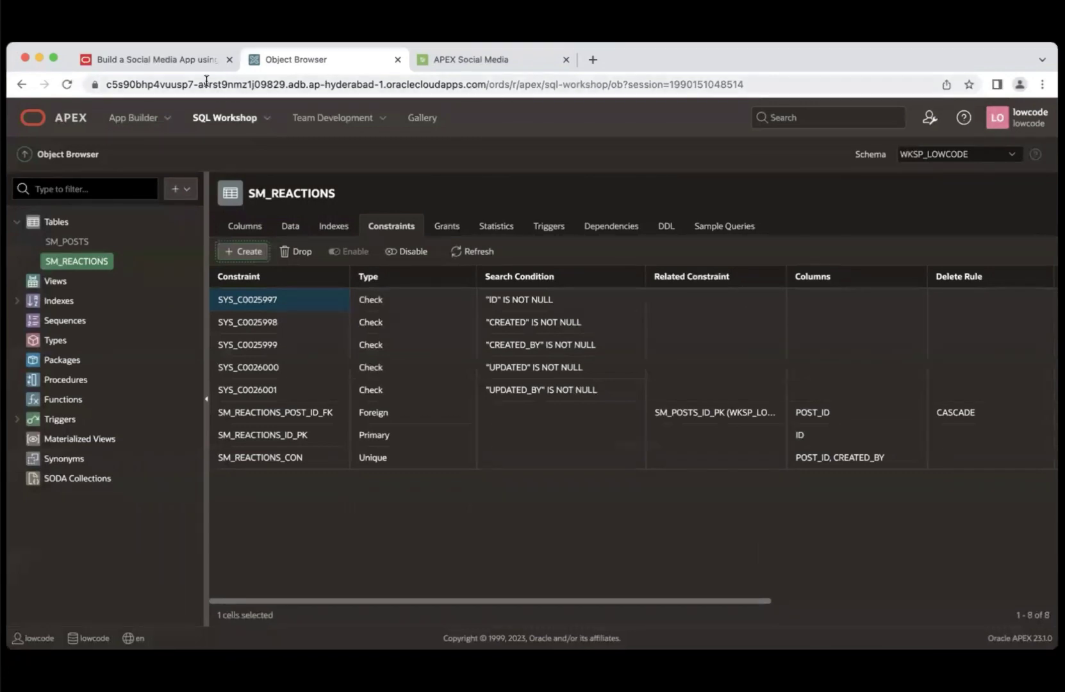
- Open Lab 3: APEX Developer Tools in LiveLabs, then view the running app's Timeline page
{"action": "left_click", "coordinate": [185, 55]}
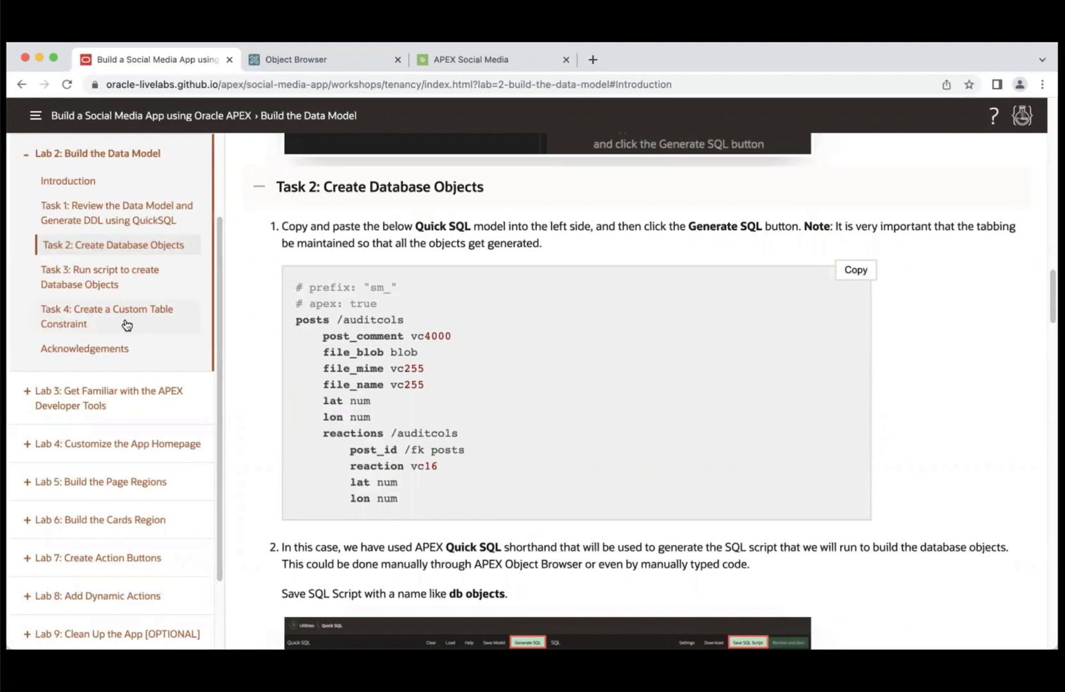
{"action": "left_click", "coordinate": [97, 404]}
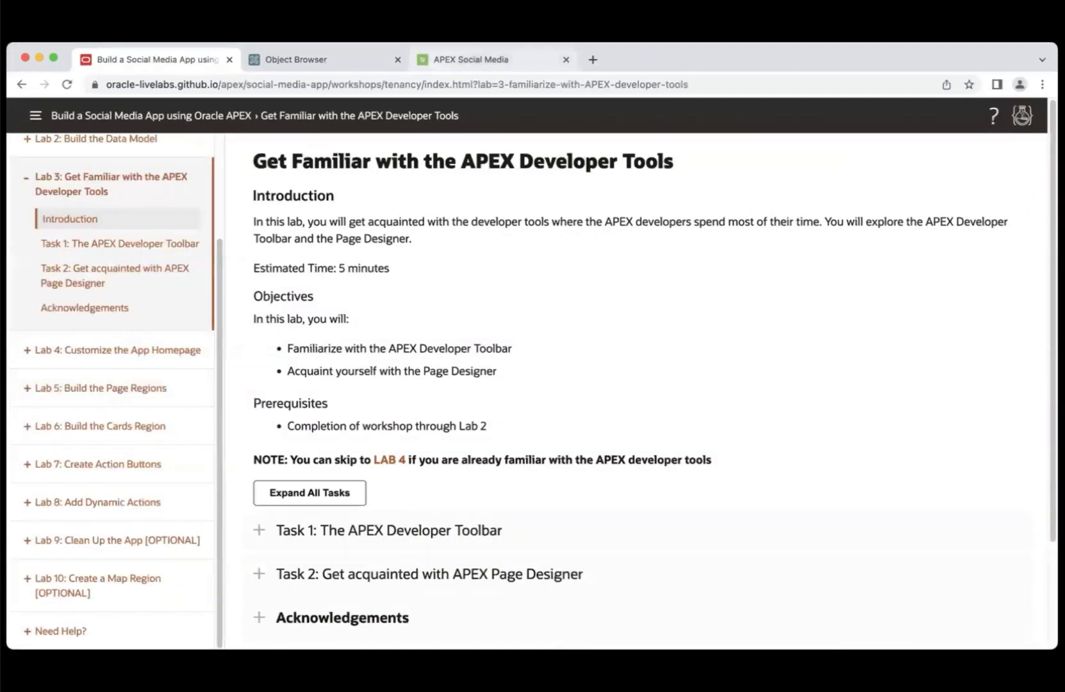
{"action": "left_click", "coordinate": [841, 86]}
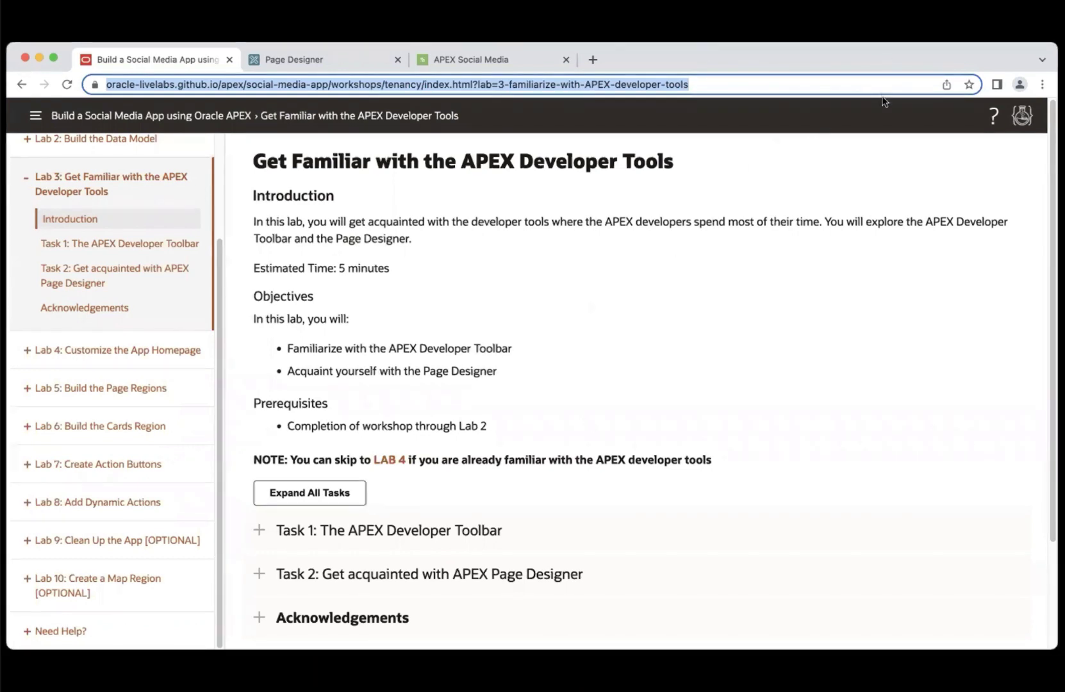
{"action": "left_click", "coordinate": [512, 57]}
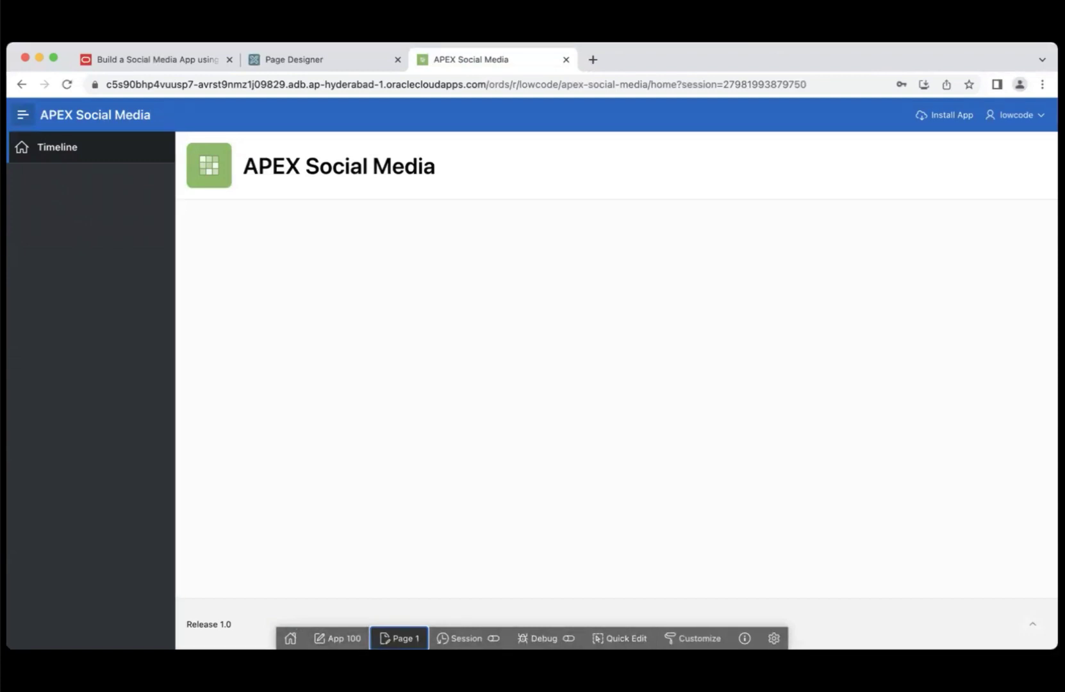
- Switch to Page Designer showing Page 1: Timeline of application 100
{"action": "left_click", "coordinate": [398, 638]}
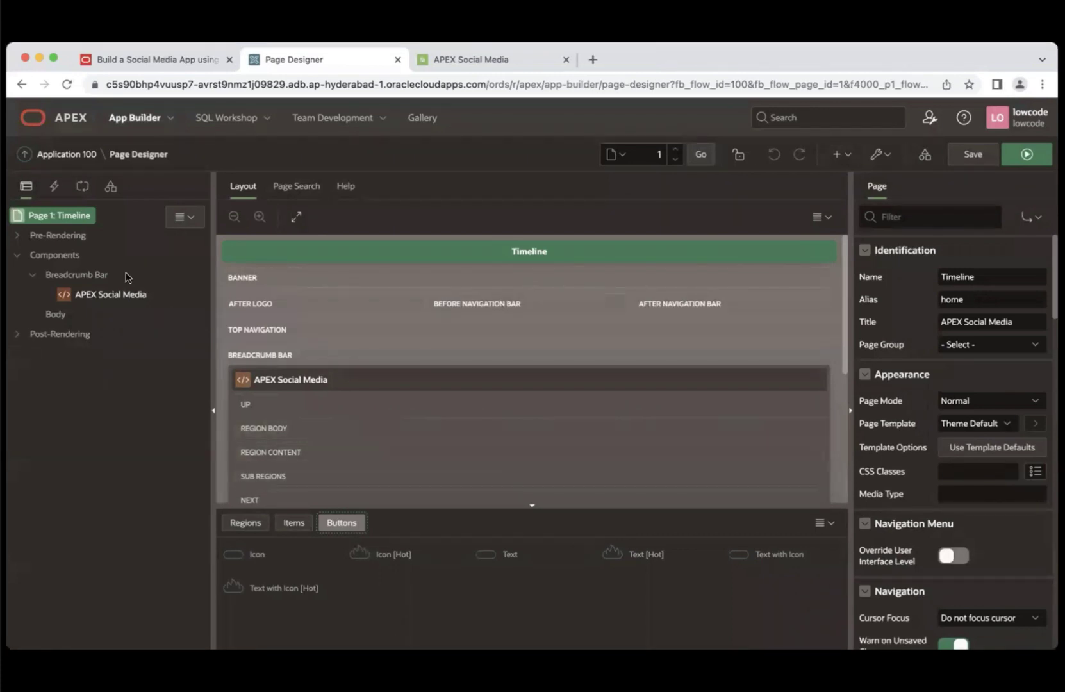
{"action": "left_click", "coordinate": [54, 186]}
{"action": "left_click", "coordinate": [82, 186]}
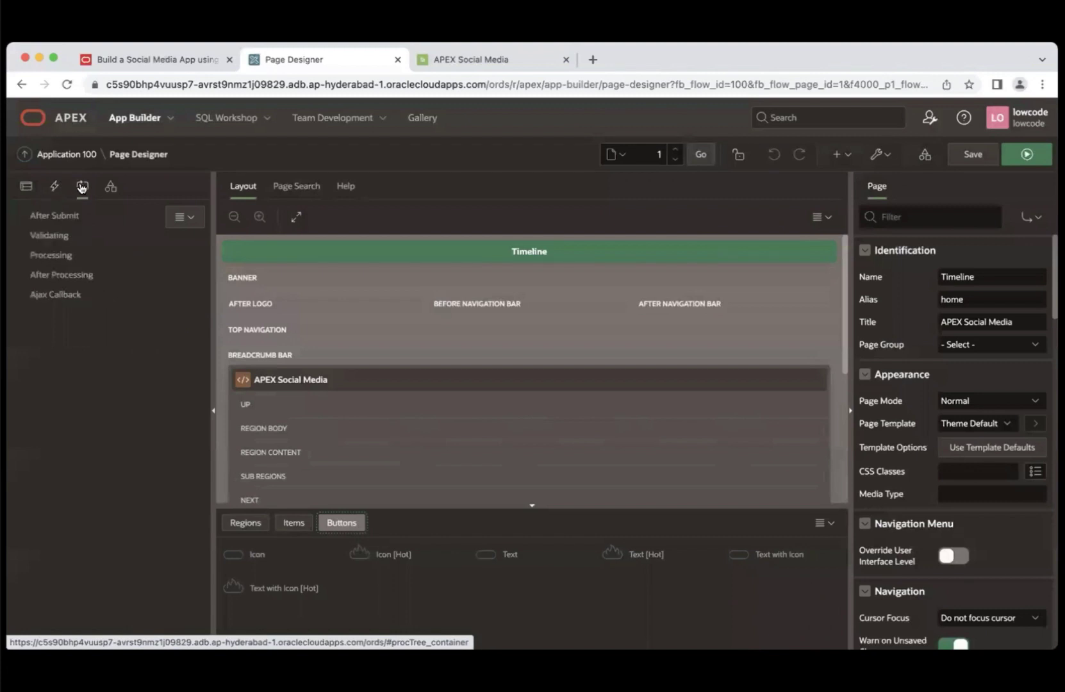
{"action": "left_click", "coordinate": [110, 187]}
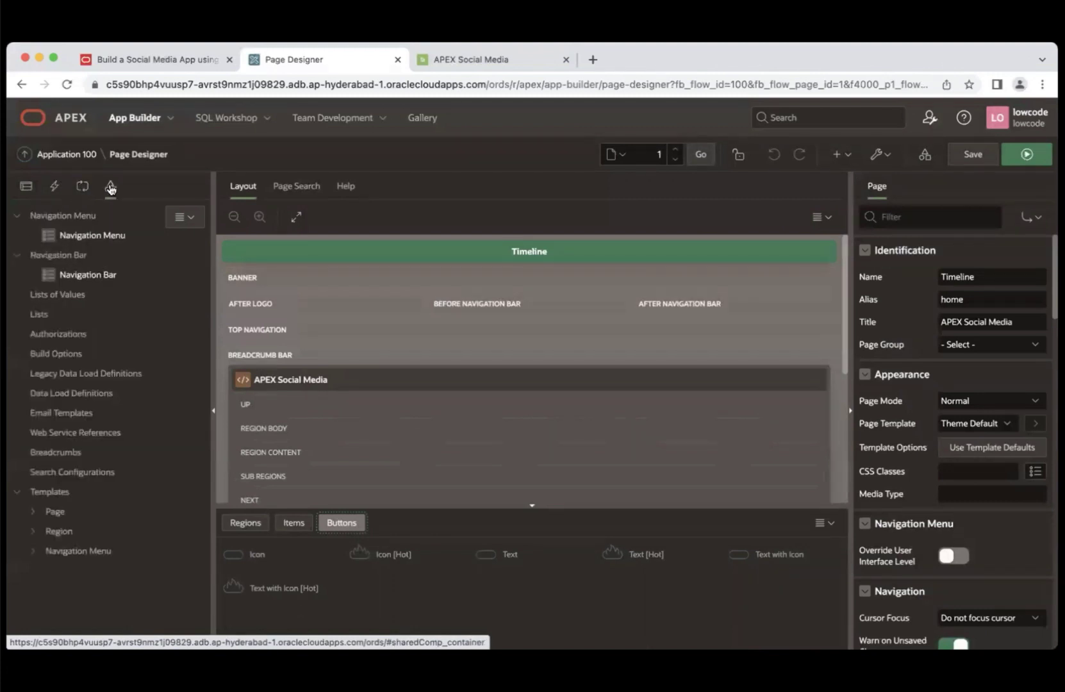
{"action": "left_click", "coordinate": [28, 187]}
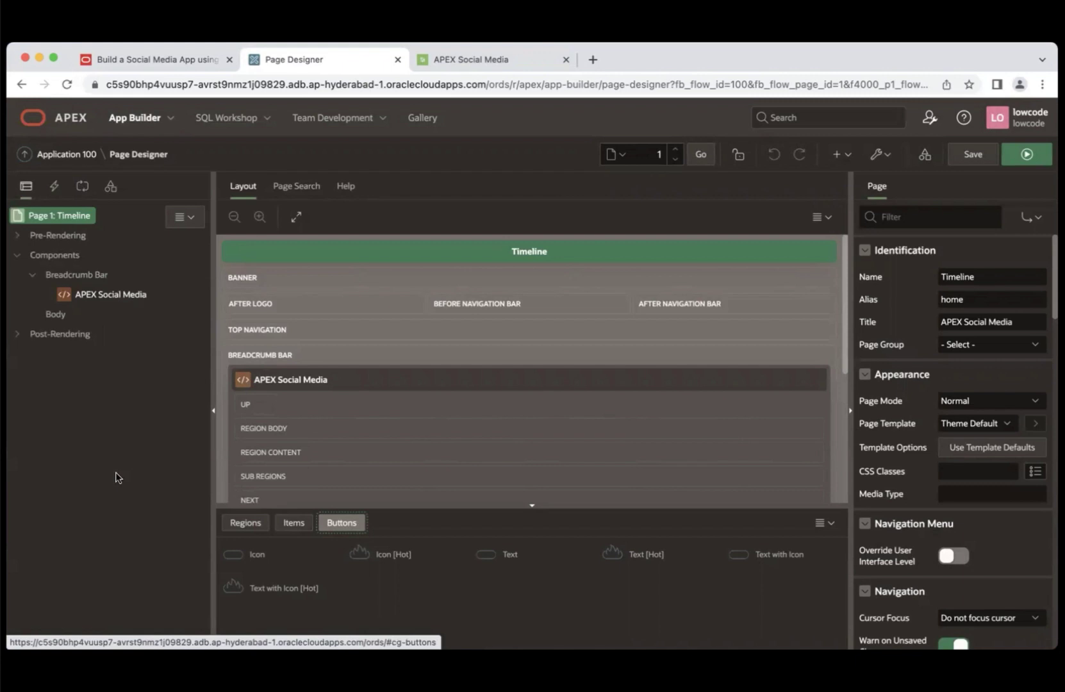
{"action": "left_click", "coordinate": [94, 298]}
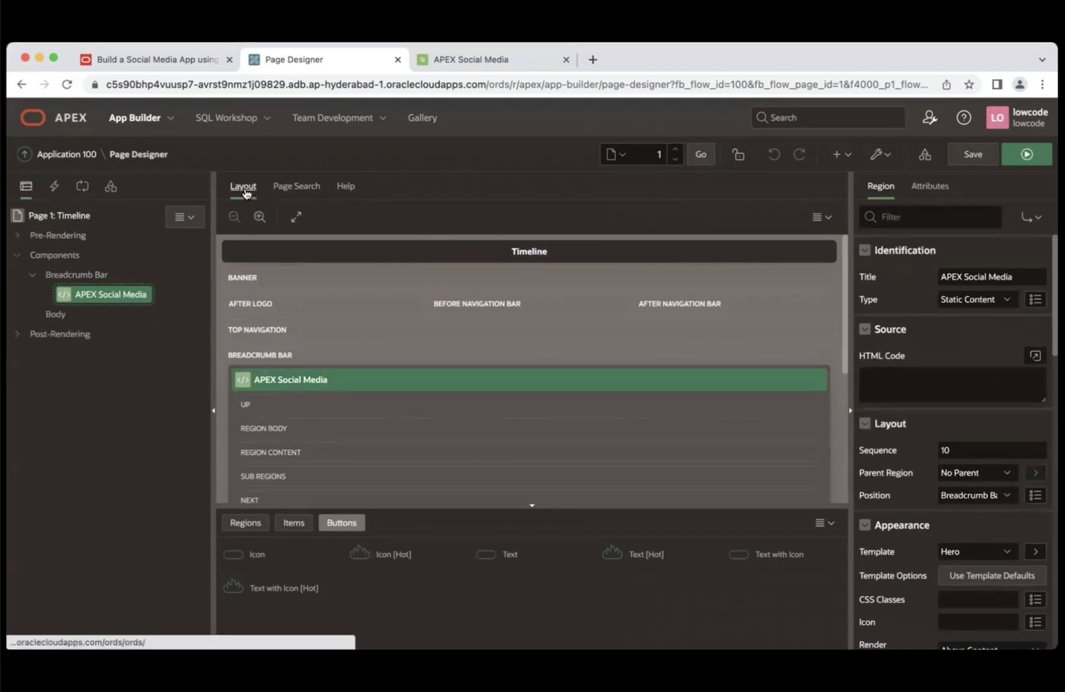
{"action": "left_click", "coordinate": [306, 190]}
{"action": "left_click", "coordinate": [346, 191]}
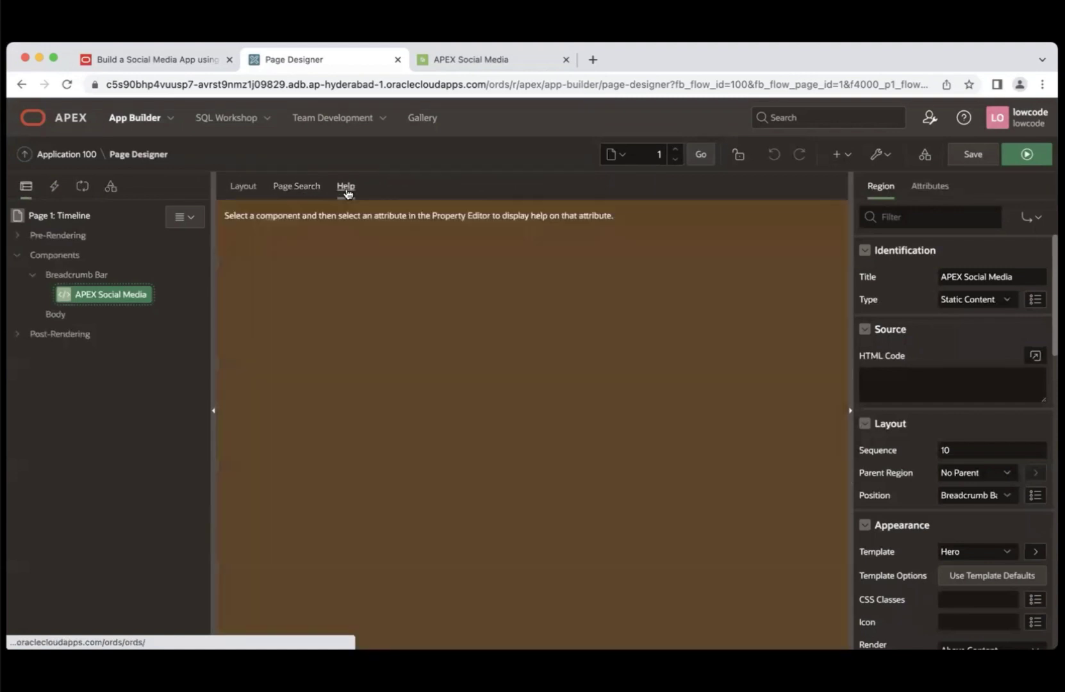
{"action": "left_click", "coordinate": [245, 190]}
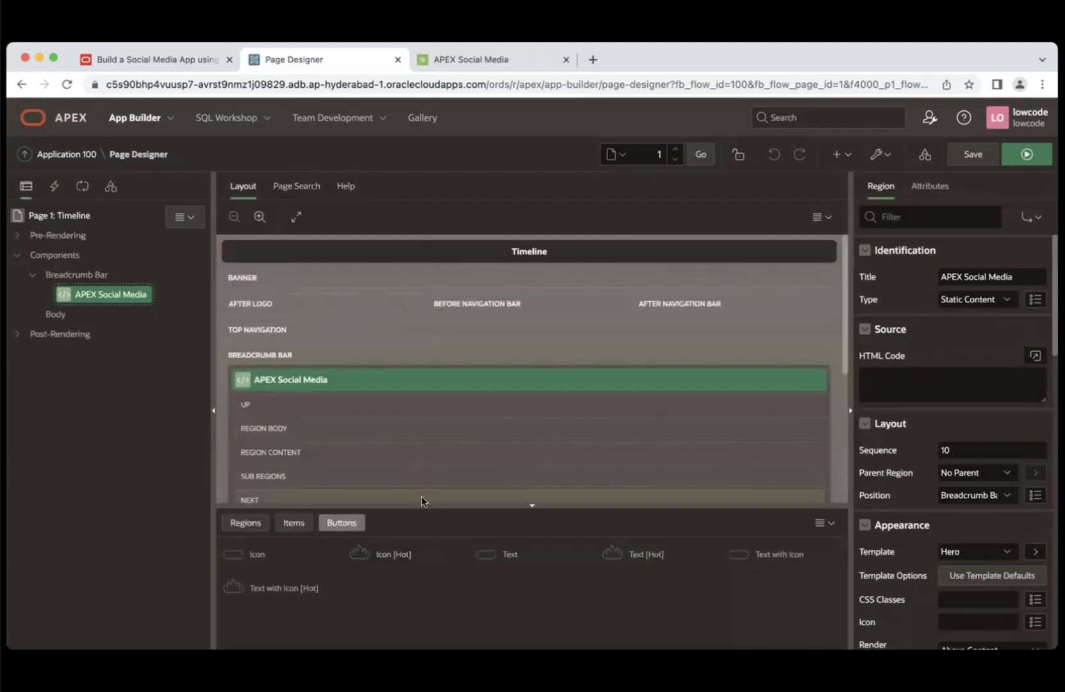
{"action": "left_click", "coordinate": [243, 527]}
{"action": "left_click", "coordinate": [291, 528]}
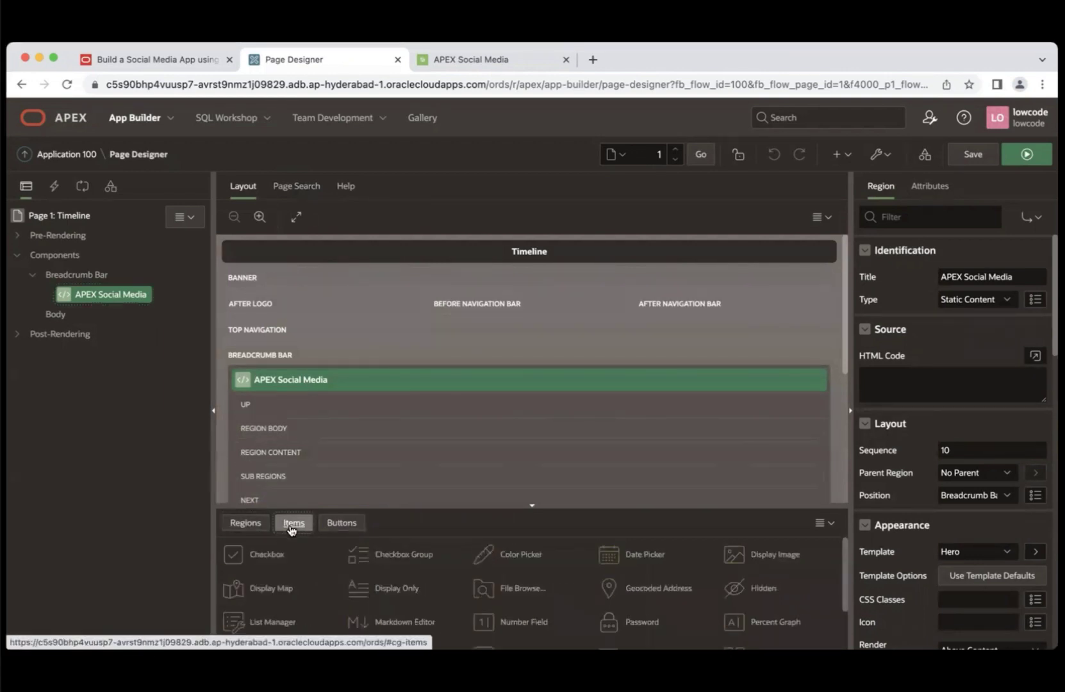
{"action": "left_click", "coordinate": [340, 524]}
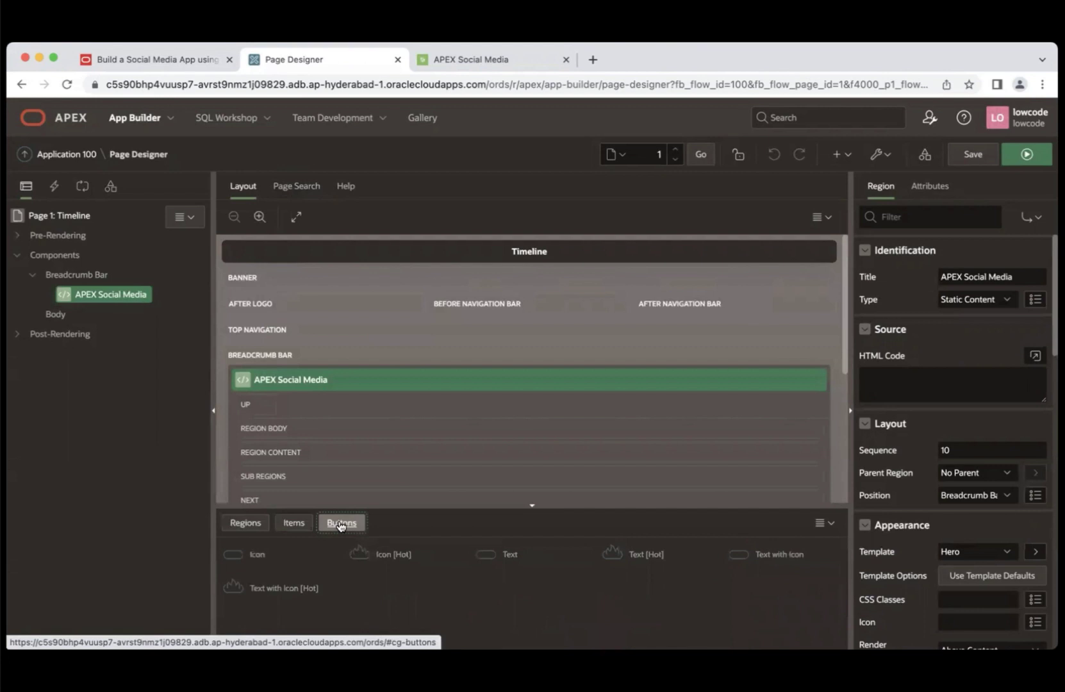
{"action": "left_click", "coordinate": [883, 154]}
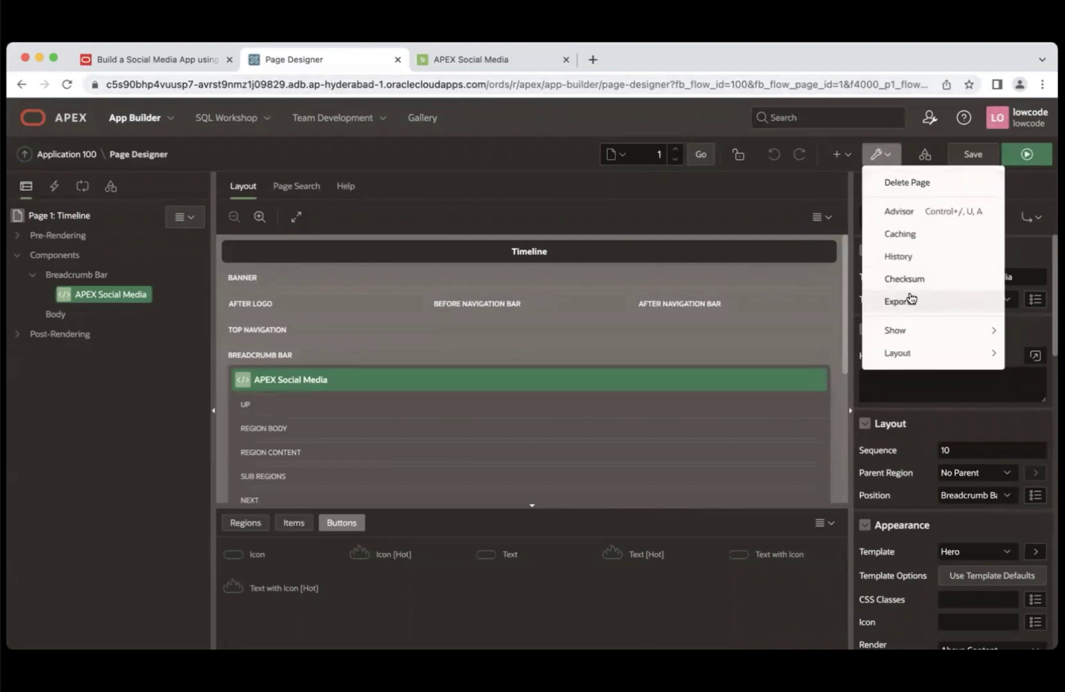
{"action": "mouse_move", "coordinate": [896, 356]}
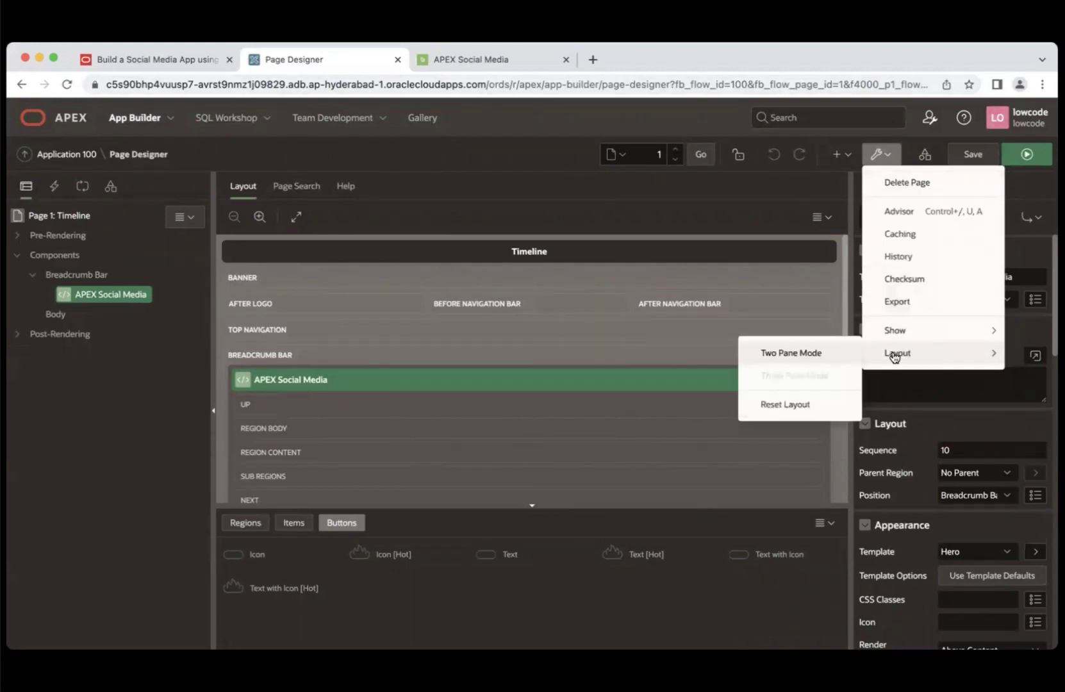
{"action": "left_click", "coordinate": [807, 354]}
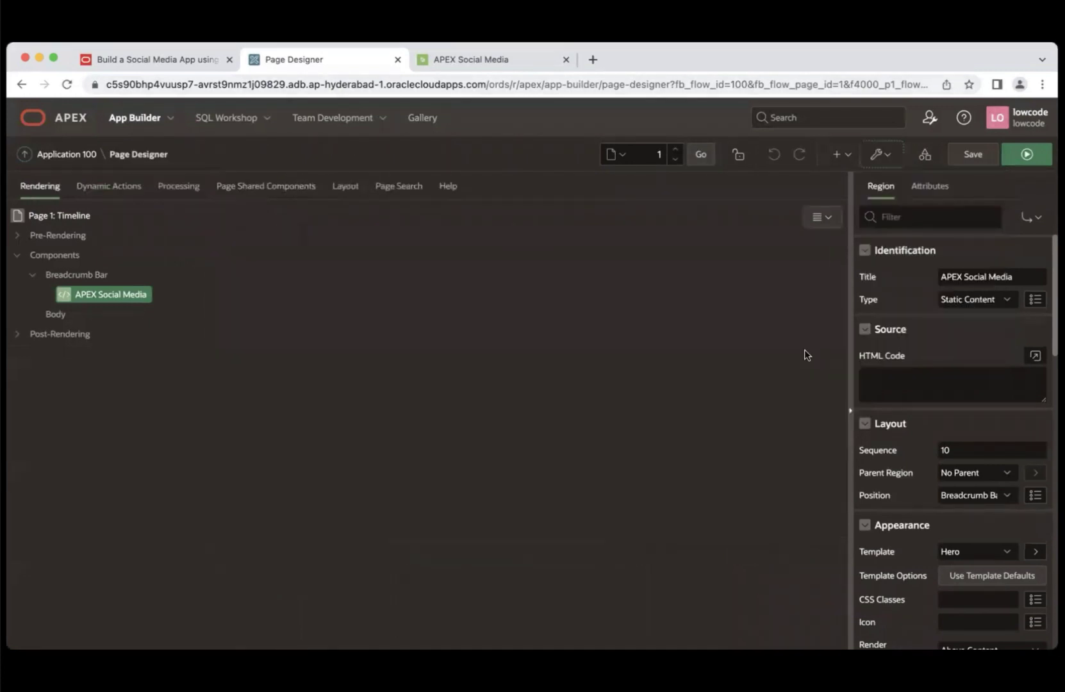
{"action": "left_click", "coordinate": [880, 154]}
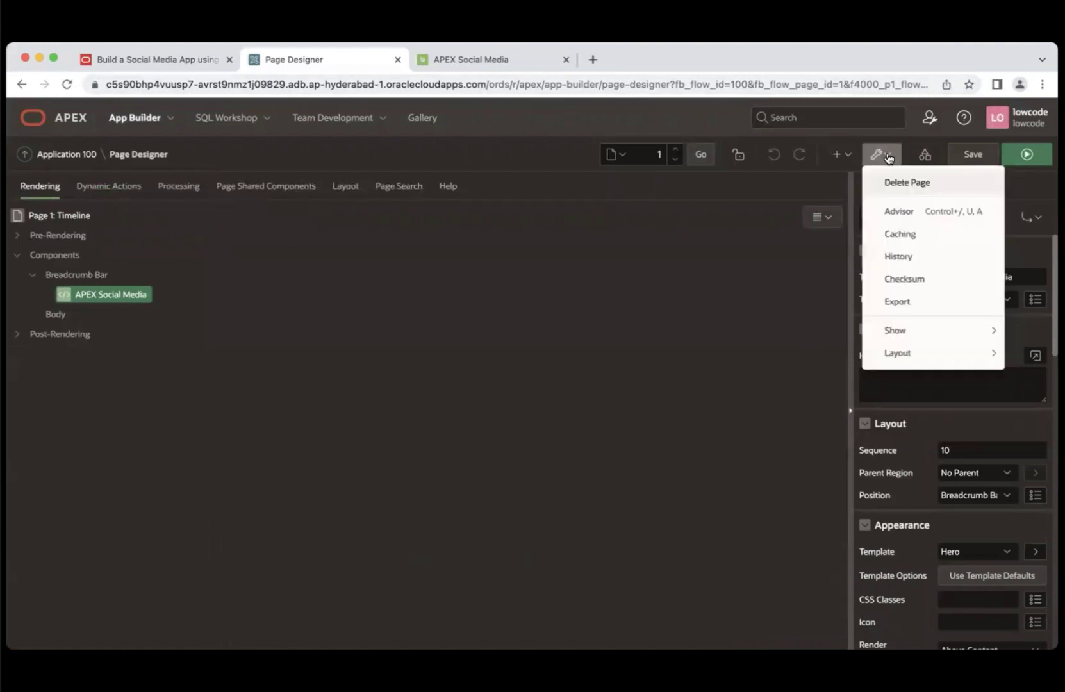
{"action": "mouse_move", "coordinate": [899, 356]}
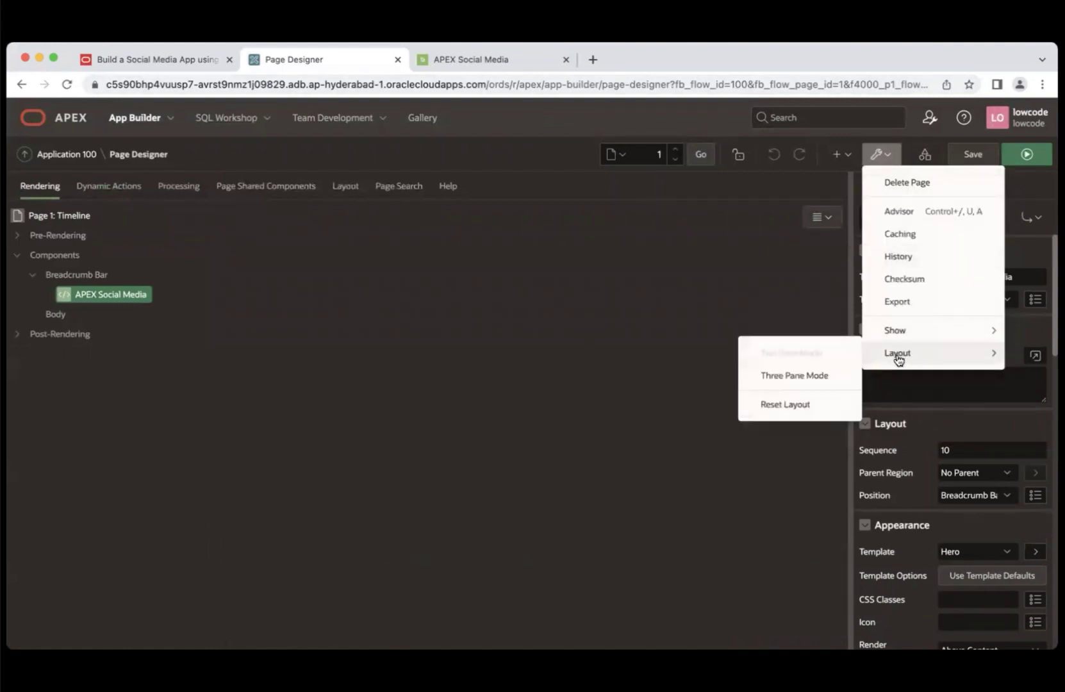
{"action": "left_click", "coordinate": [810, 378]}
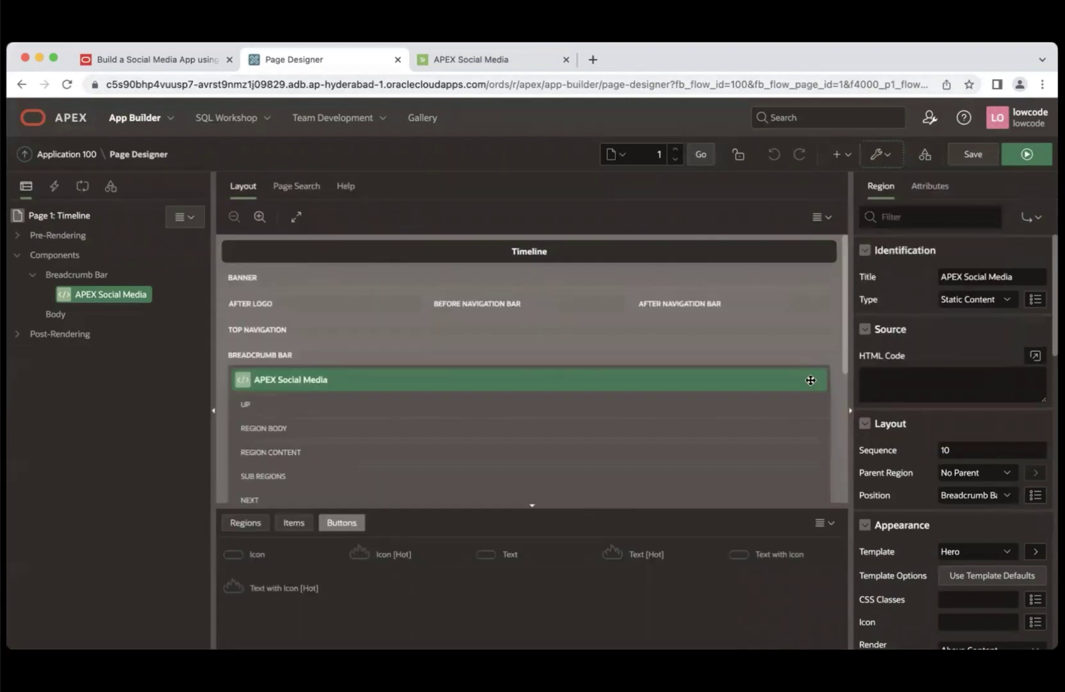
- Read LiveLabs Lab 4, Task 1: Remove the Navigation Menu, then go back to the Page Designer
{"action": "left_click", "coordinate": [141, 58]}
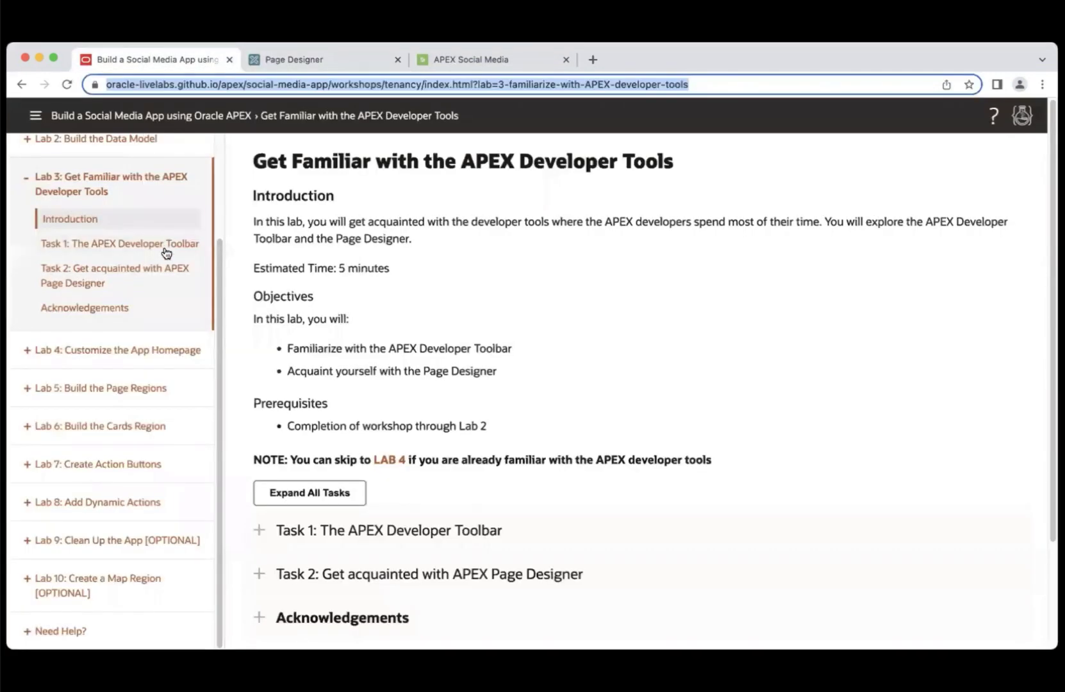
{"action": "left_click", "coordinate": [100, 362]}
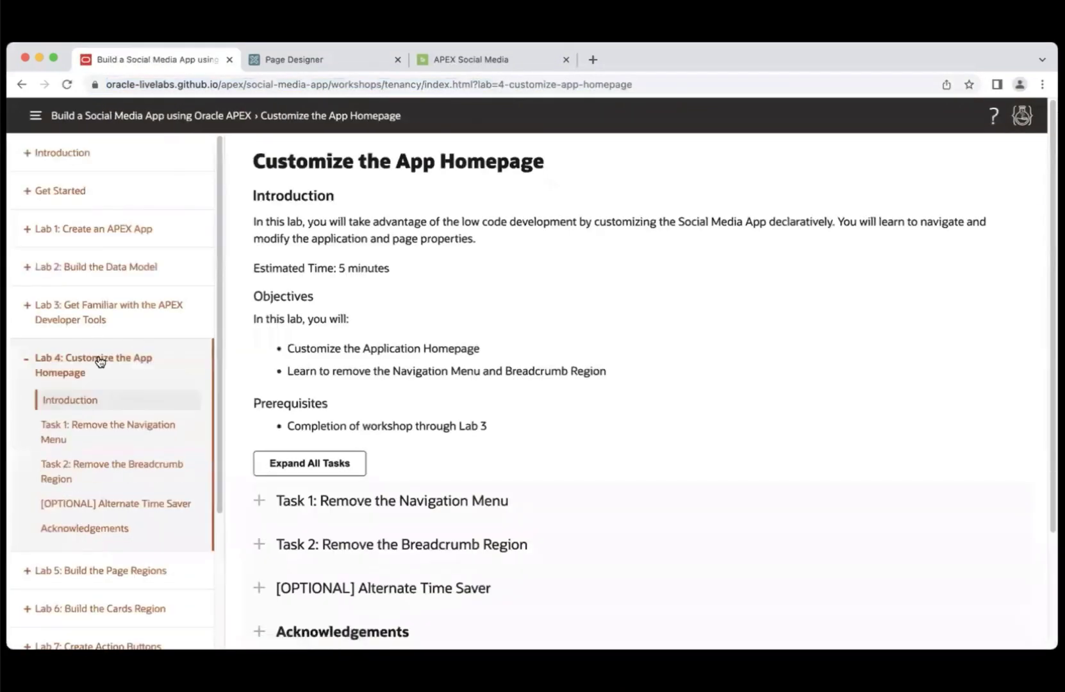
{"action": "scroll", "coordinate": [100, 362], "scroll_direction": "down", "scroll_amount": 3}
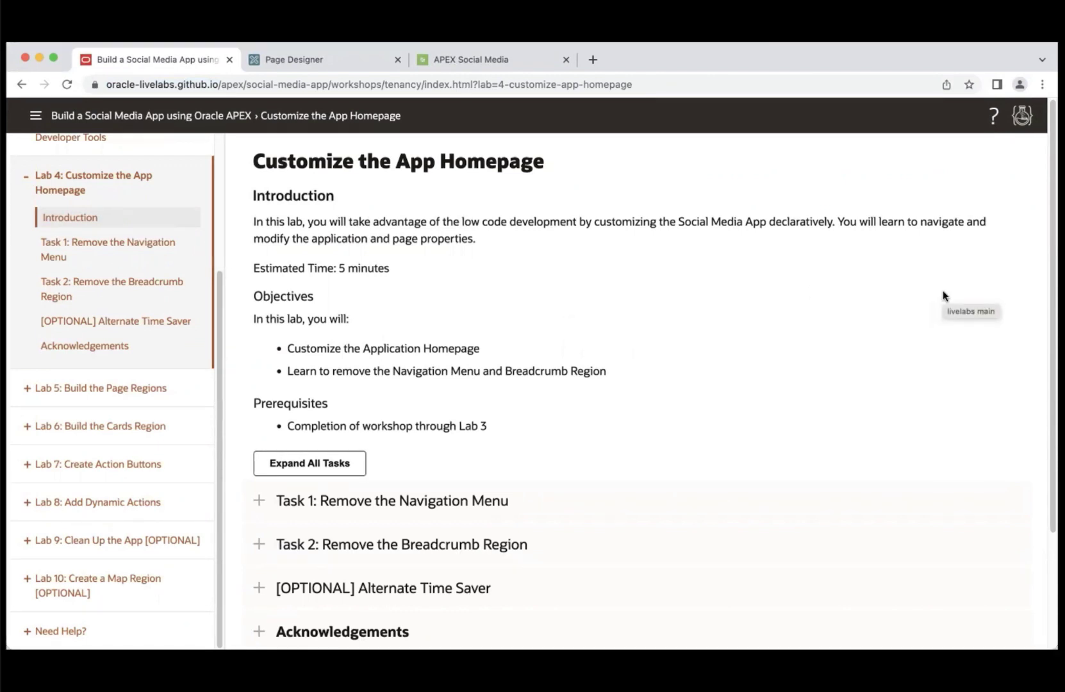
{"action": "left_click", "coordinate": [311, 469]}
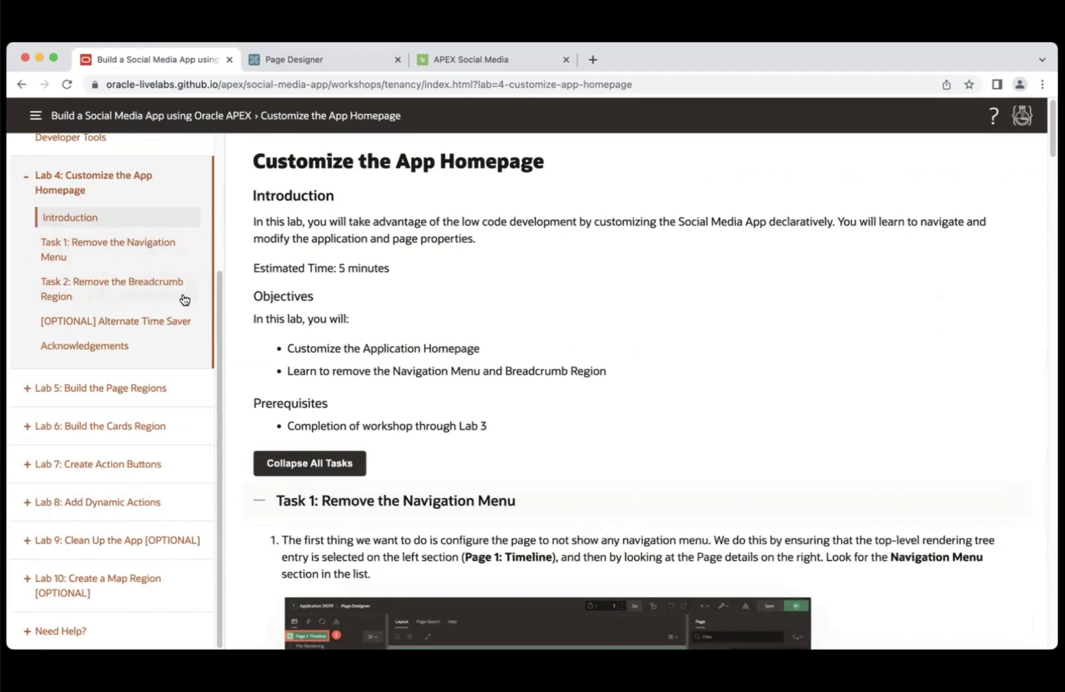
{"action": "left_click", "coordinate": [129, 329]}
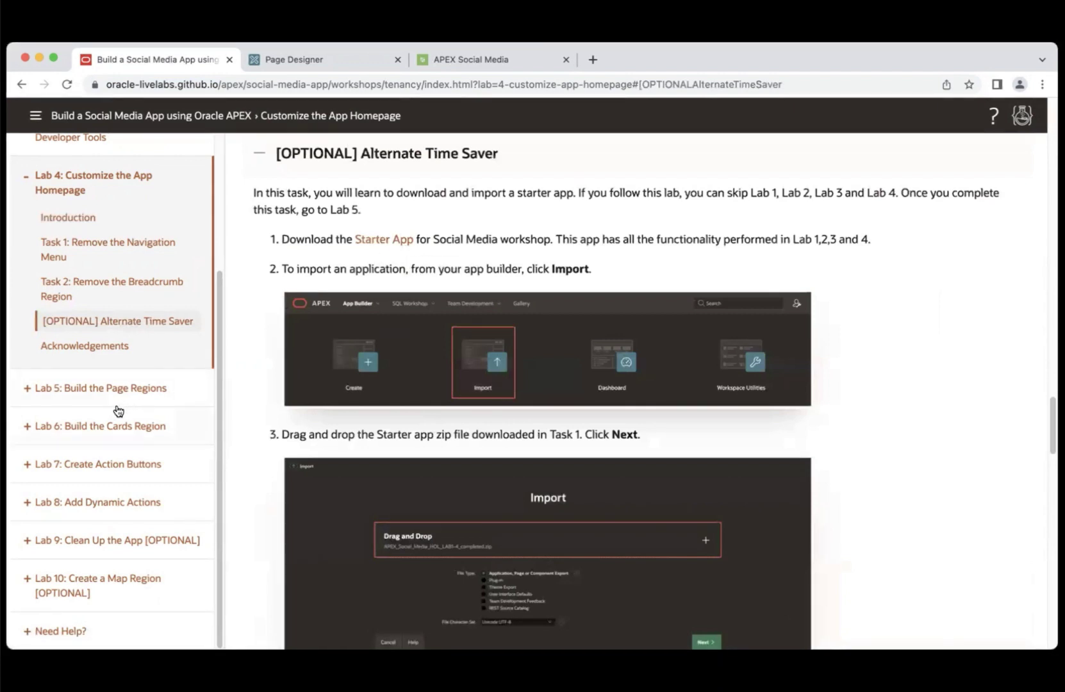
{"action": "left_click", "coordinate": [116, 243]}
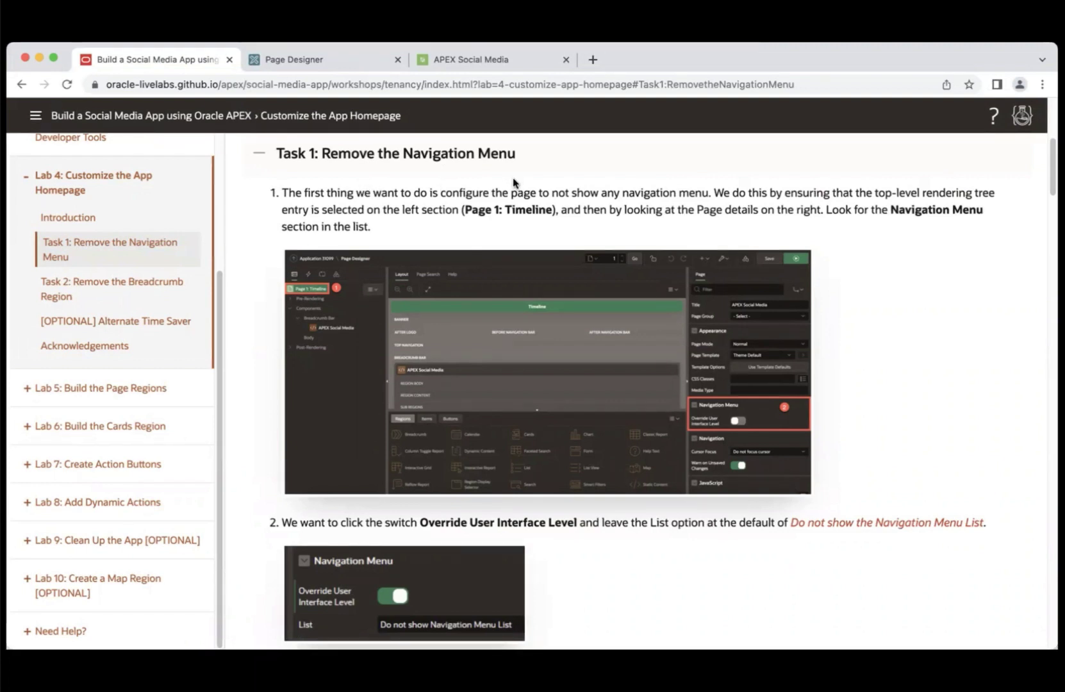
{"action": "left_click", "coordinate": [325, 61]}
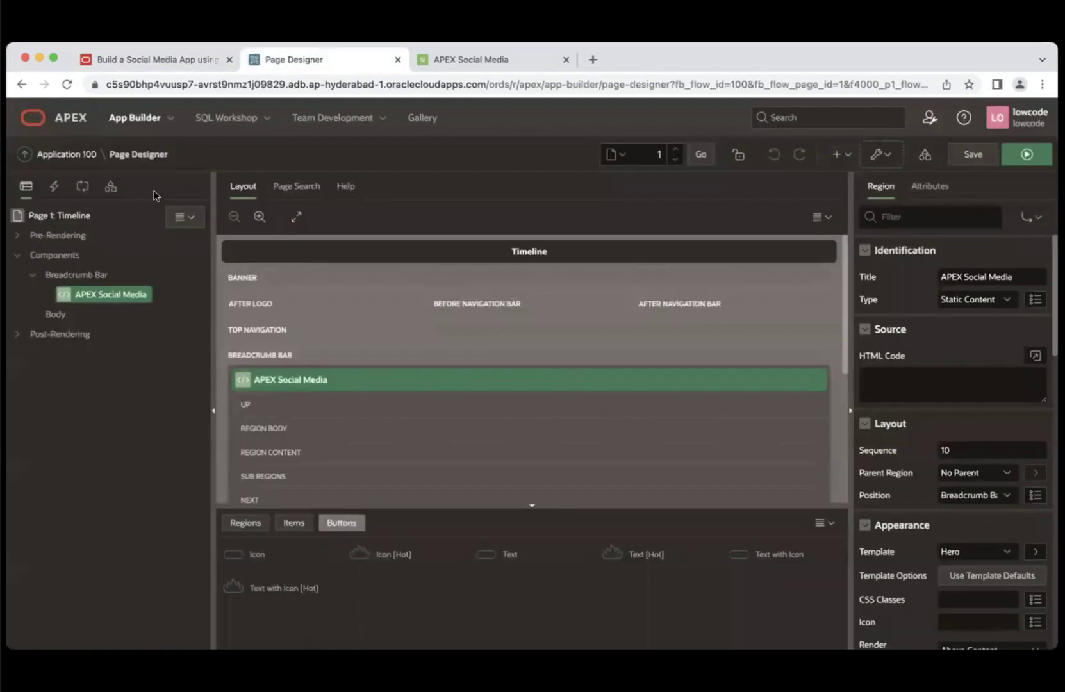
- Enable Override User Interface Level on Page 1: Timeline, keeping the navigation List at Do not show
{"action": "left_click", "coordinate": [59, 217]}
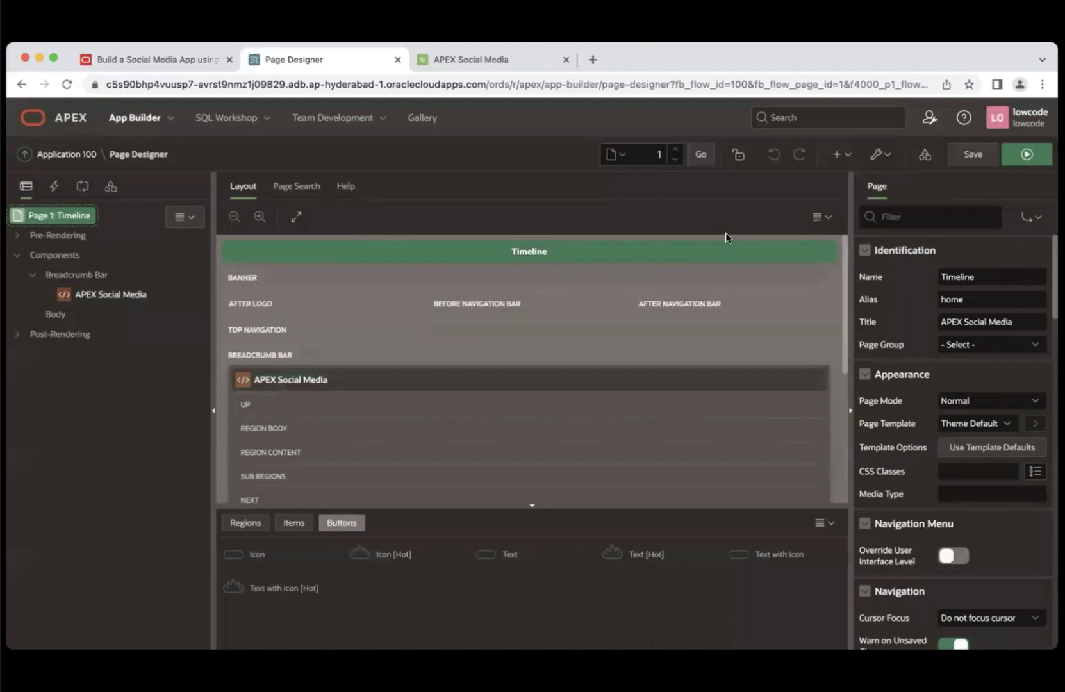
{"action": "left_click", "coordinate": [925, 218]}
{"action": "type", "text": "NAVI"}
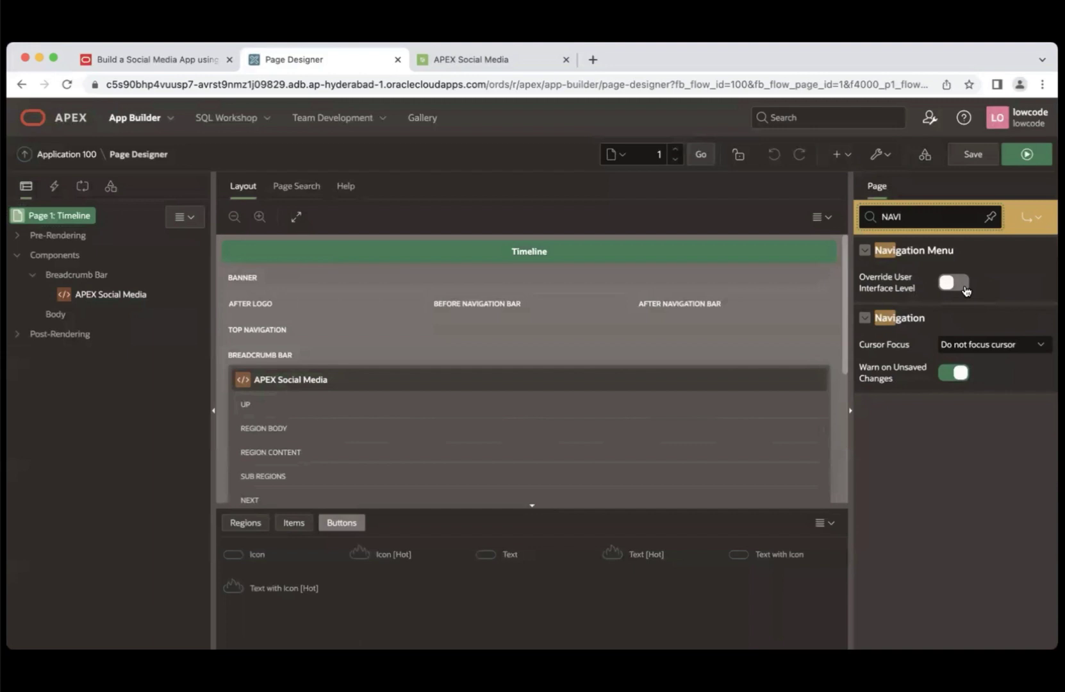
{"action": "left_click", "coordinate": [965, 290]}
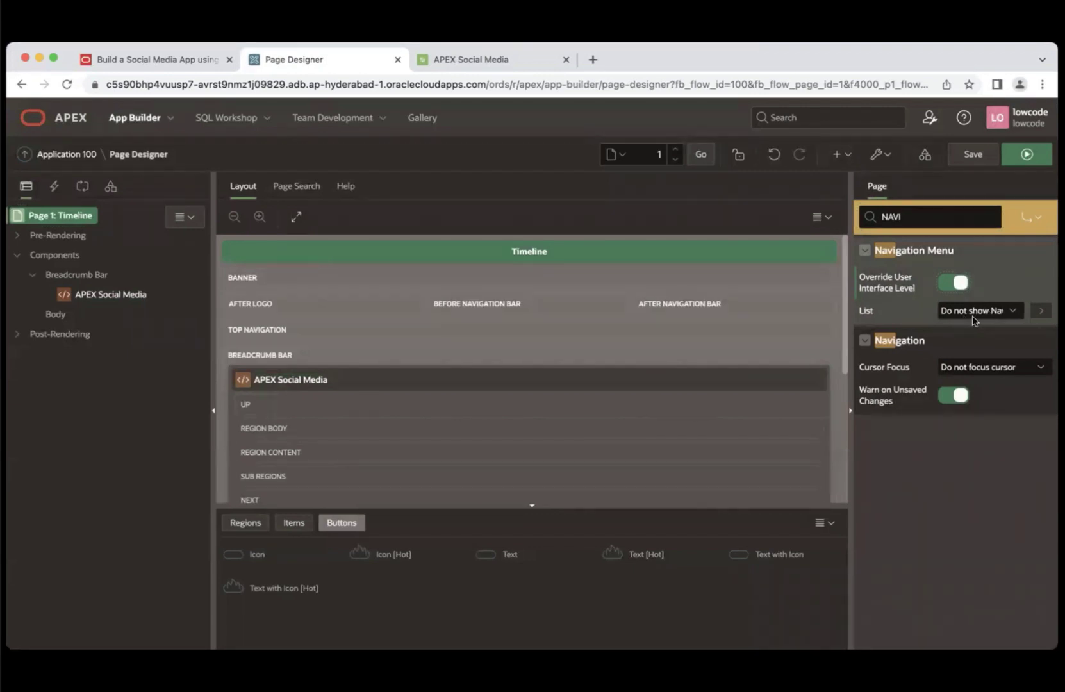
{"action": "left_click", "coordinate": [971, 315]}
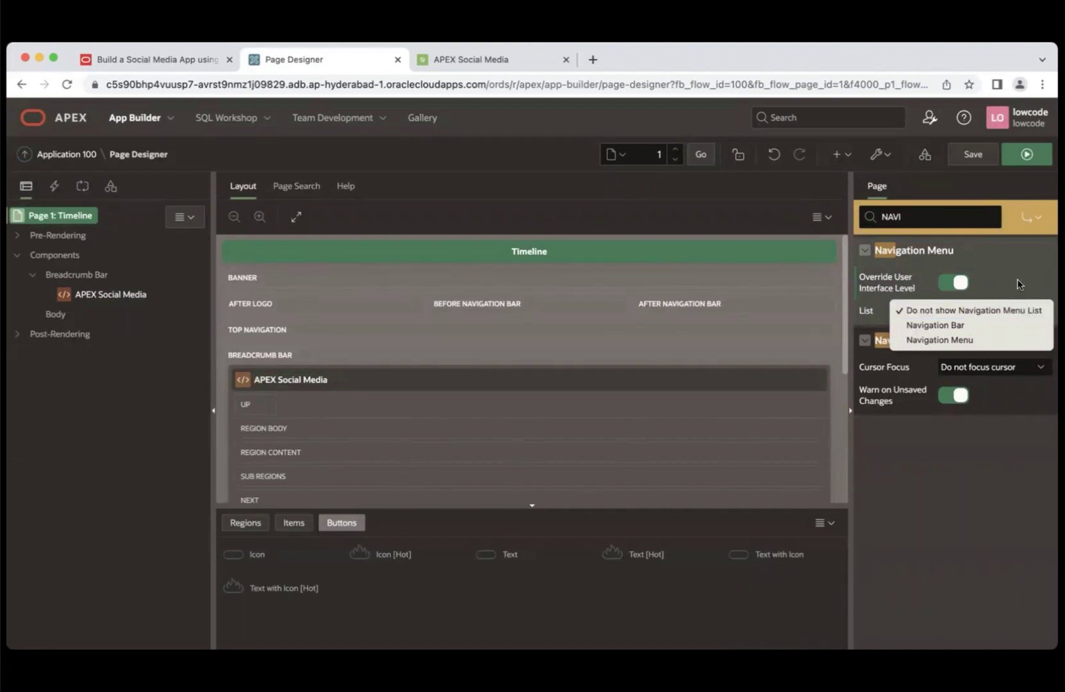
{"action": "left_click", "coordinate": [164, 60]}
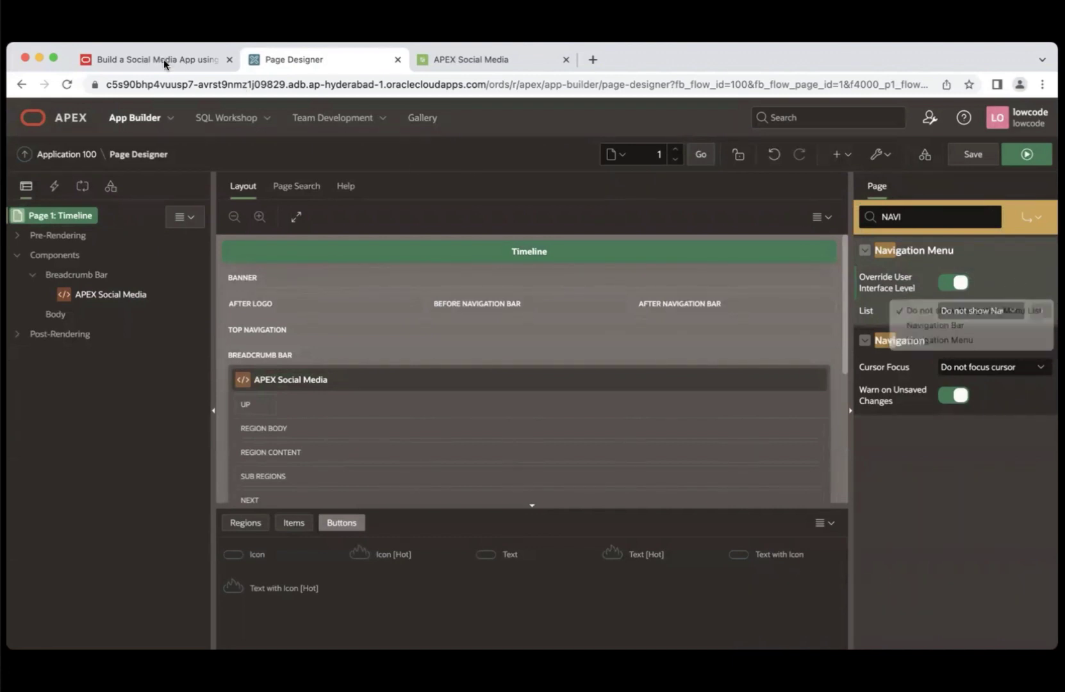
{"action": "left_click", "coordinate": [163, 59]}
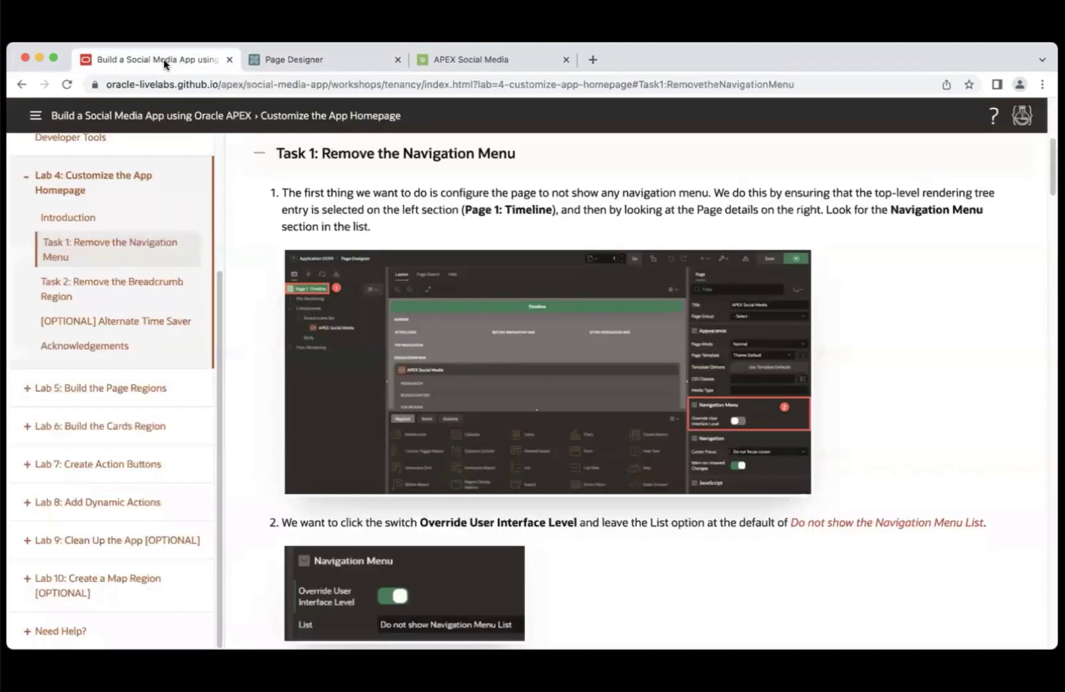
- Read Task 2: Remove the Breadcrumb Region, then go back to the Page Designer
{"action": "left_click", "coordinate": [110, 294]}
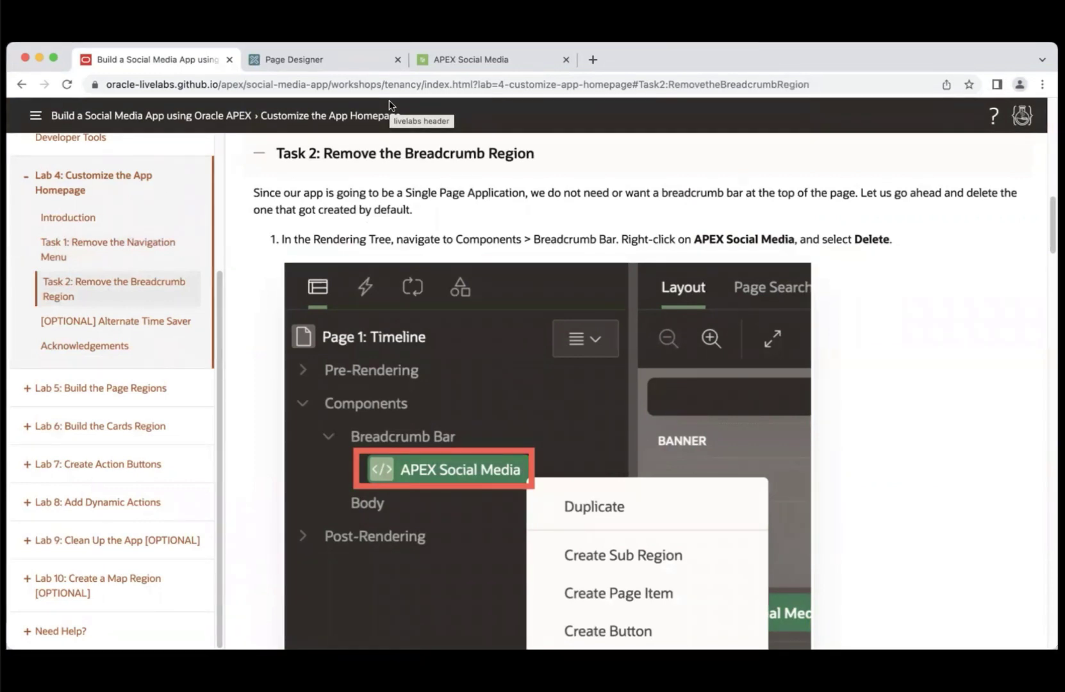
{"action": "left_click", "coordinate": [330, 59]}
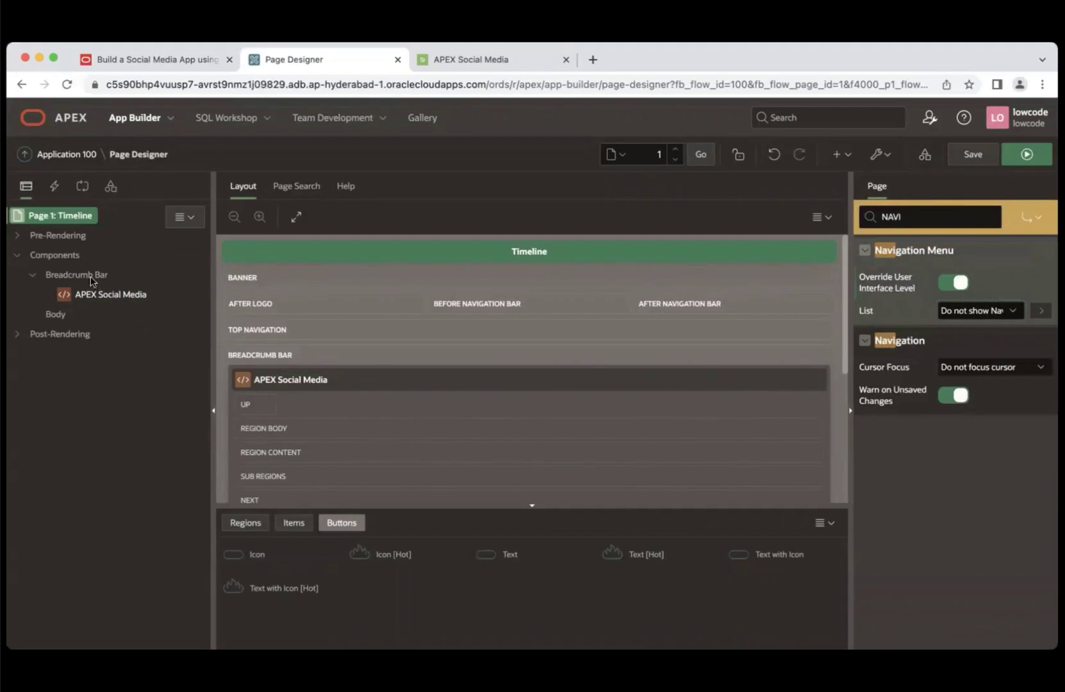
- Delete the APEX Social Media region under the Breadcrumb Bar
{"action": "left_click", "coordinate": [110, 297]}
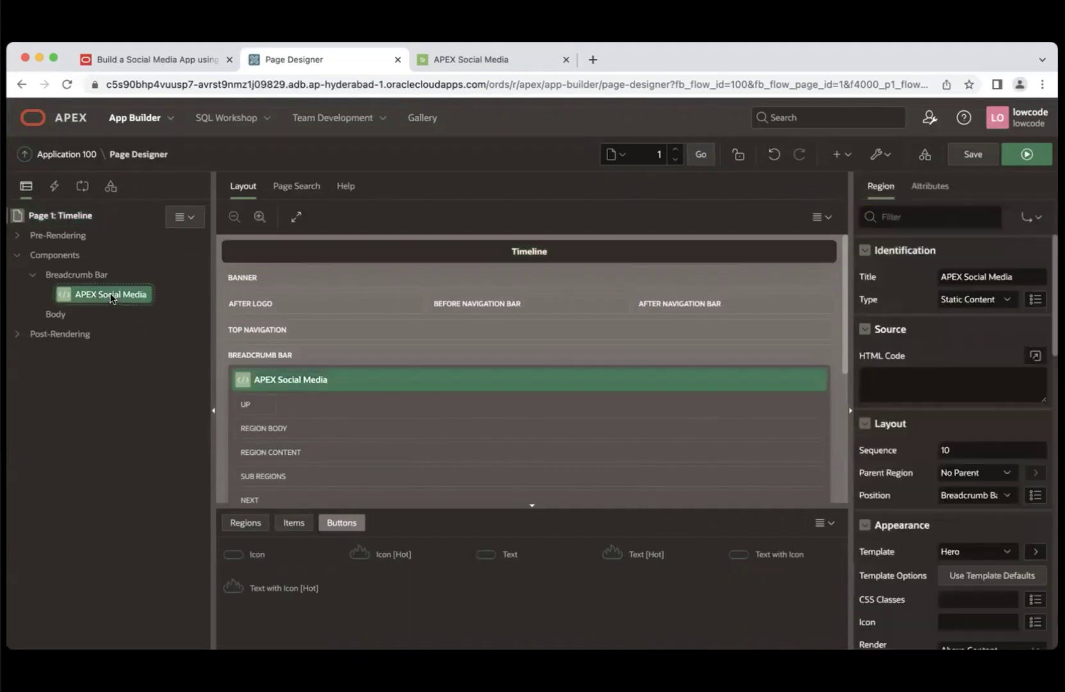
{"action": "right_click", "coordinate": [112, 299]}
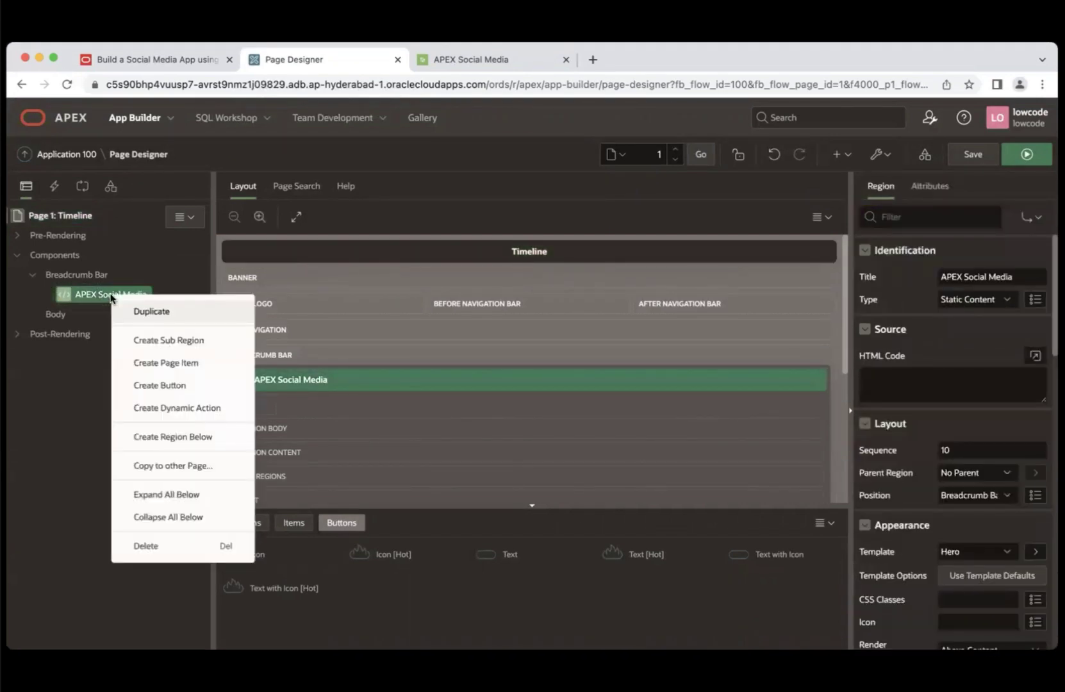
{"action": "left_click", "coordinate": [146, 547]}
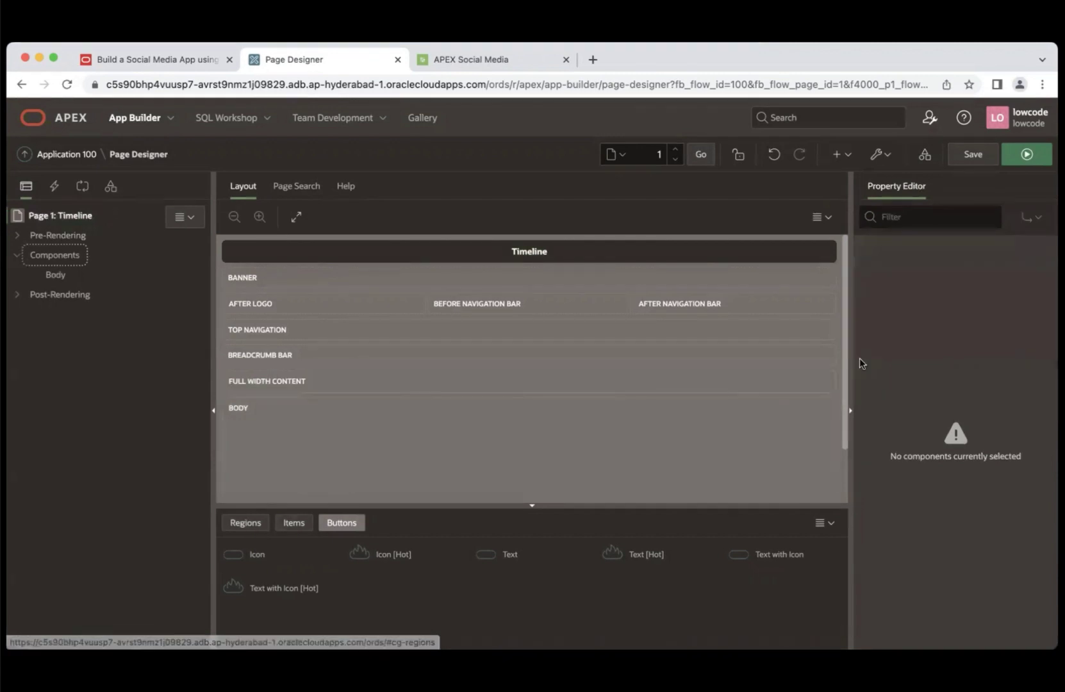
- Run Page 1 to preview the empty Timeline, then return to the LiveLabs tutorial
{"action": "left_click", "coordinate": [1027, 156]}
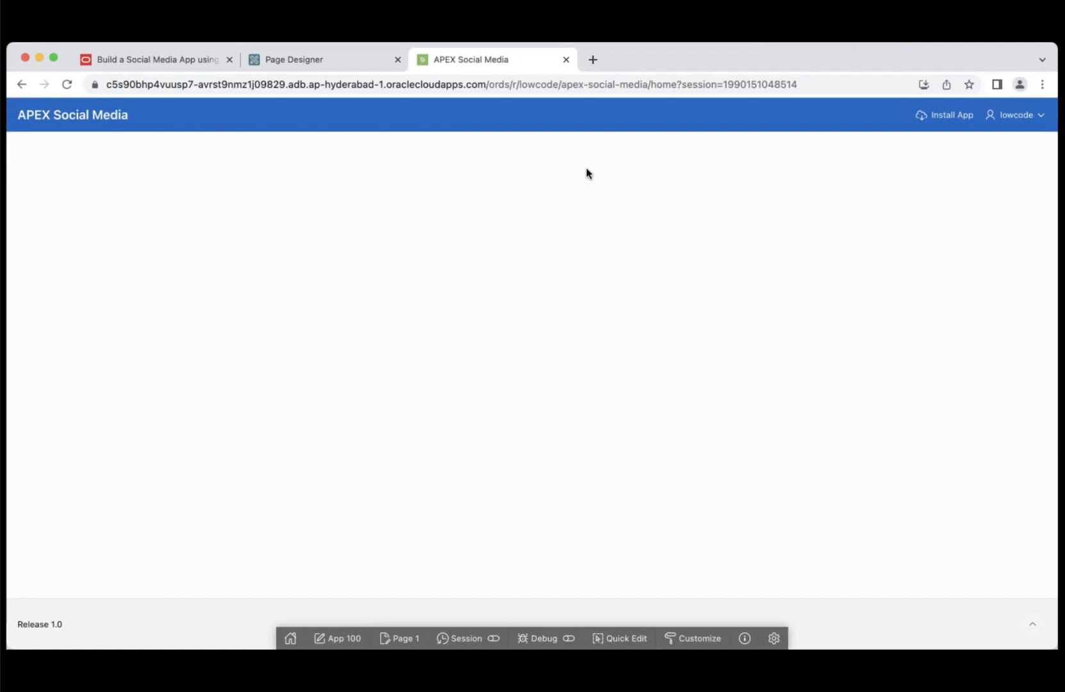
{"action": "left_click", "coordinate": [165, 57]}
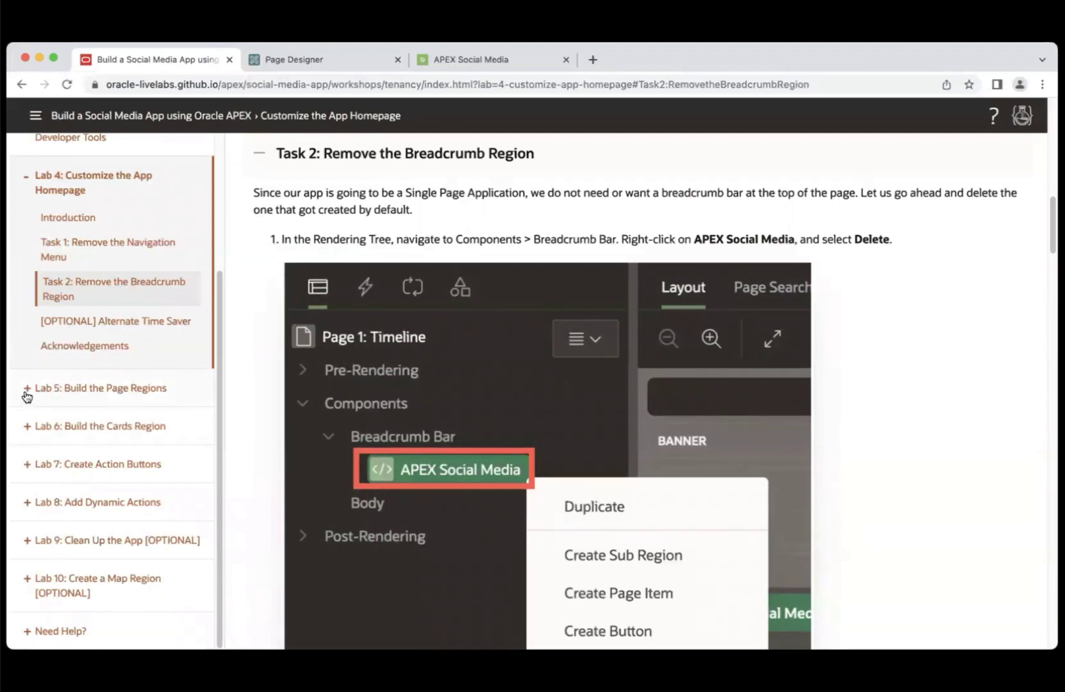
- Read the Lab 5 introduction and Task 1: Add a Form Region, then go back to Page Designer
{"action": "left_click", "coordinate": [26, 393]}
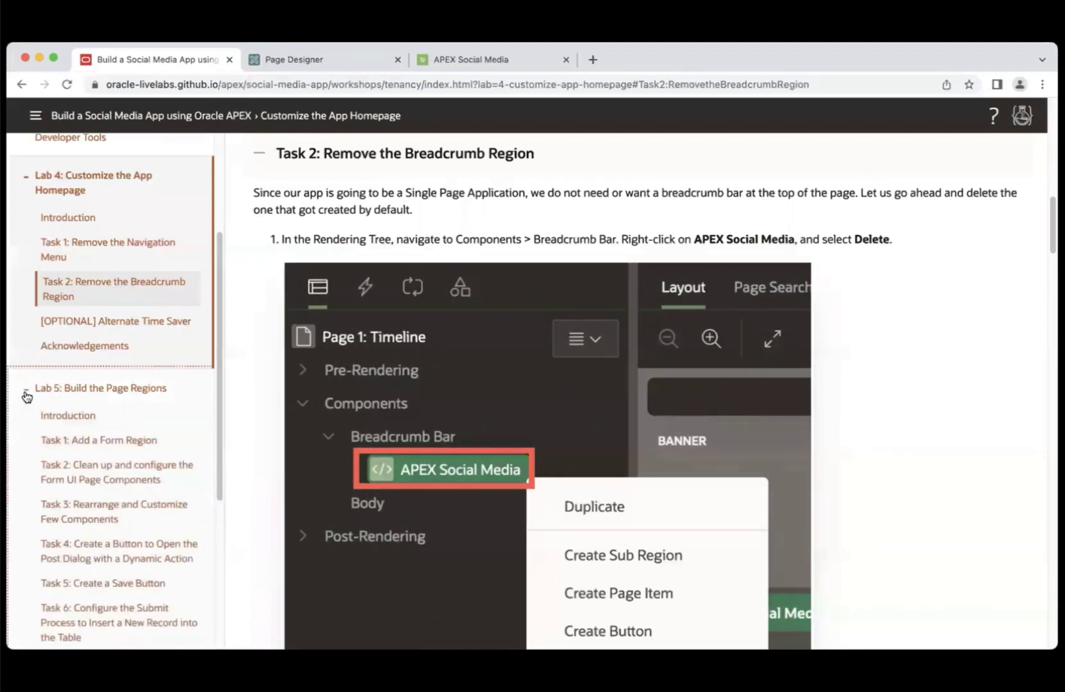
{"action": "left_click", "coordinate": [94, 391]}
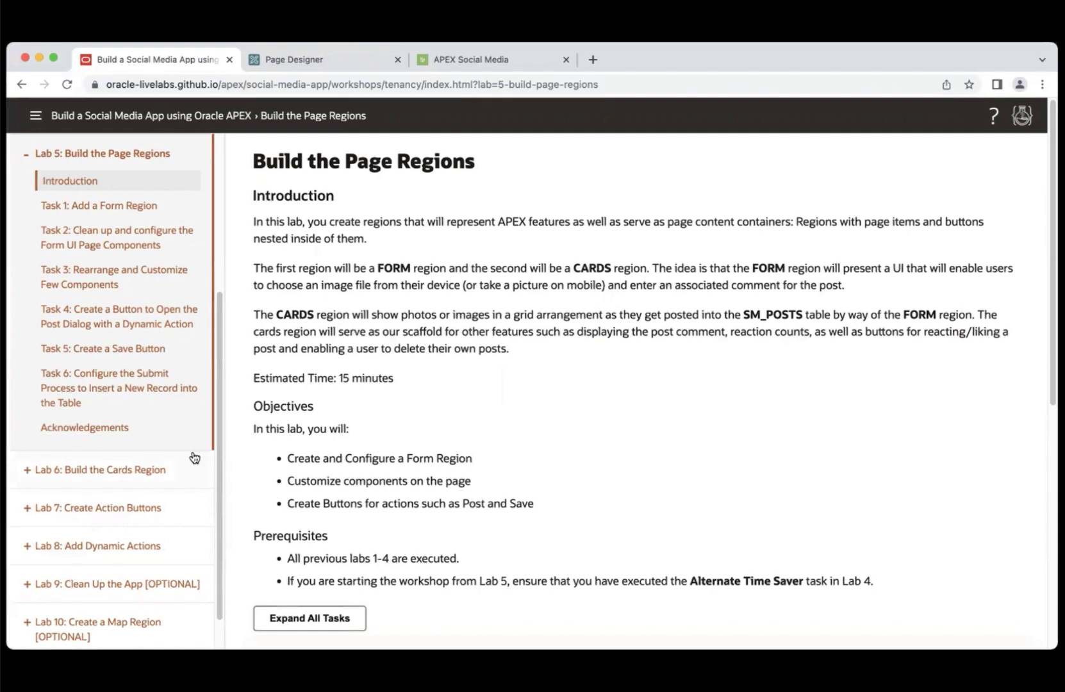
{"action": "left_click", "coordinate": [115, 214]}
{"action": "left_click", "coordinate": [311, 59]}
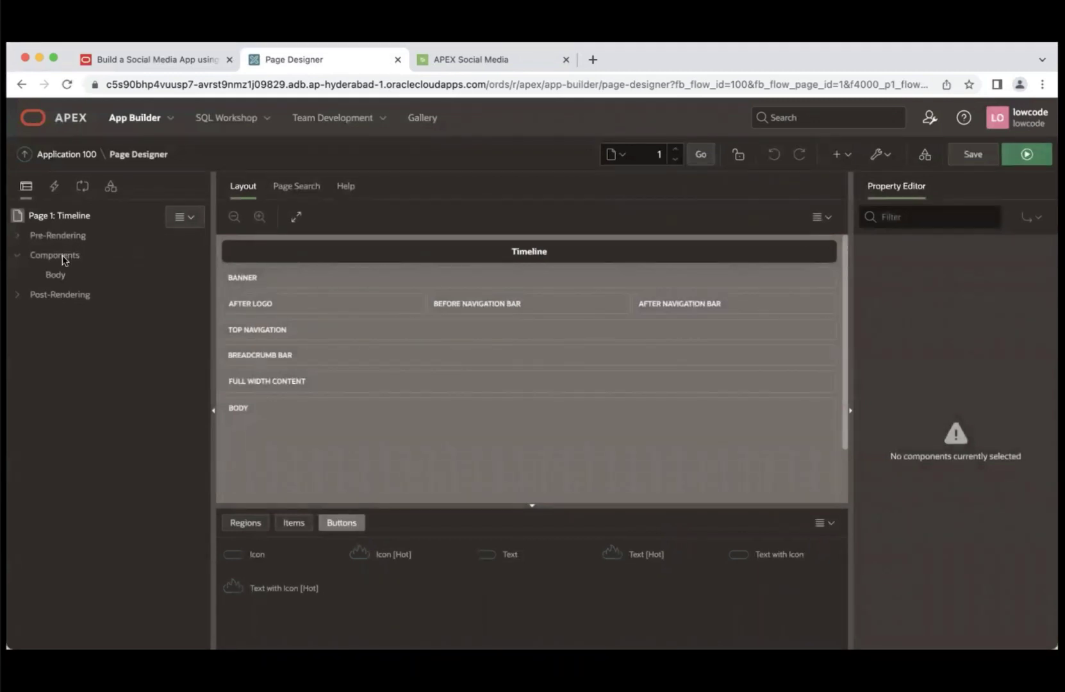
- Create a new region in the Body of Page 1 and title it Post
{"action": "left_click", "coordinate": [54, 275]}
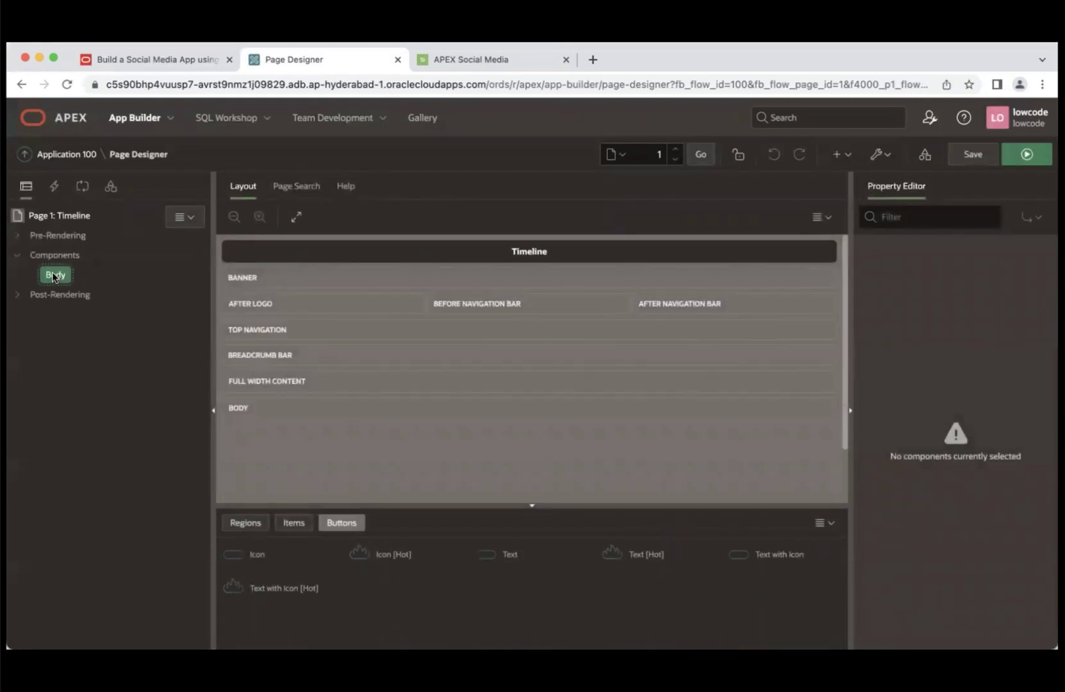
{"action": "right_click", "coordinate": [54, 275]}
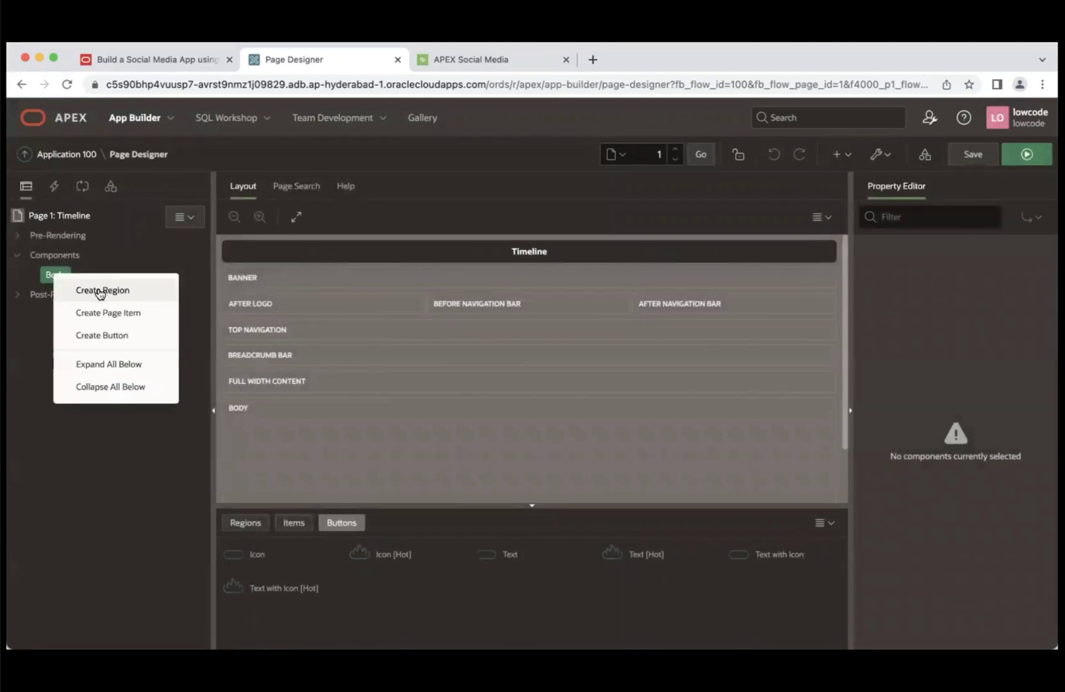
{"action": "left_click", "coordinate": [100, 292]}
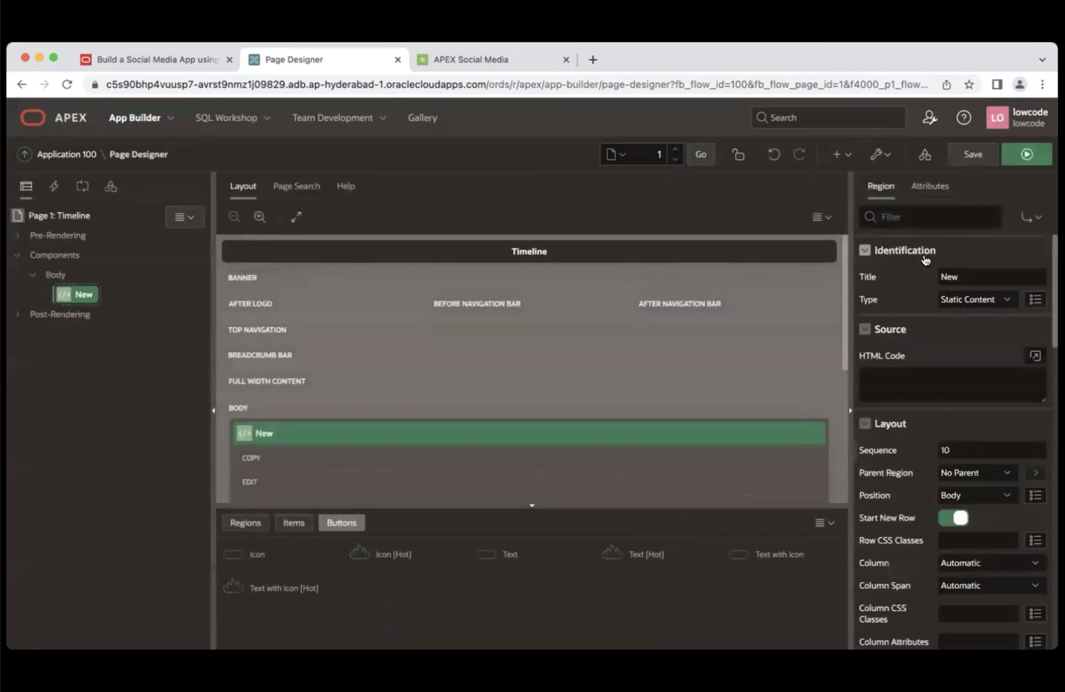
{"action": "double_click", "coordinate": [963, 277]}
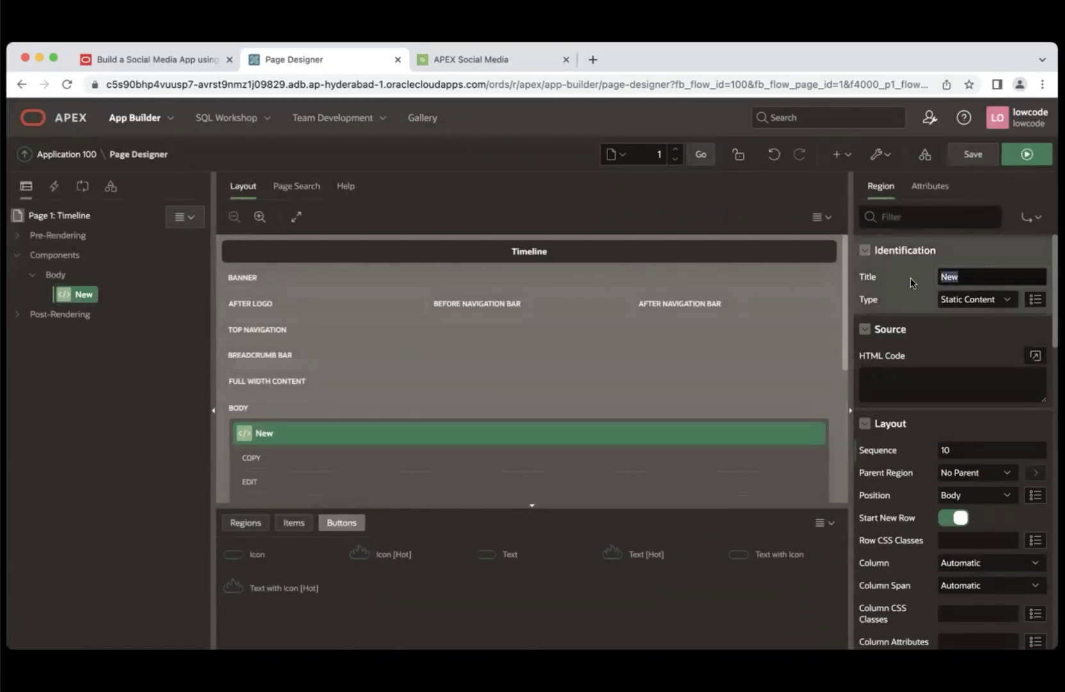
{"action": "type", "text": "Post"}
- Make the Post region a Form based on the SM_POSTS table
{"action": "left_click", "coordinate": [1004, 302]}
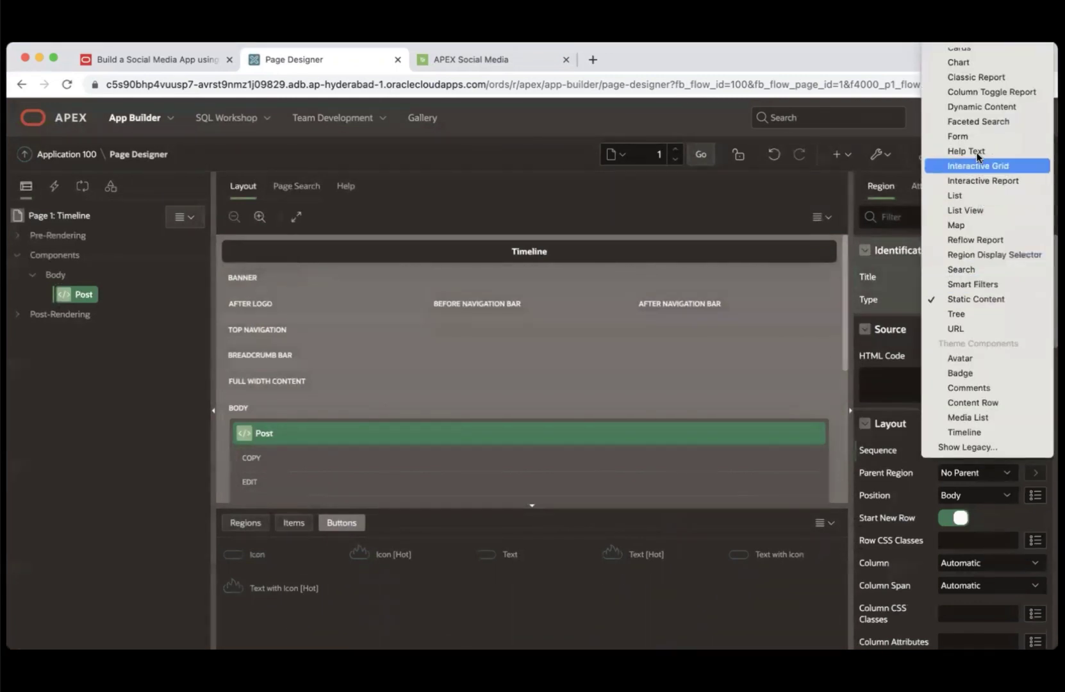
{"action": "left_click", "coordinate": [958, 136]}
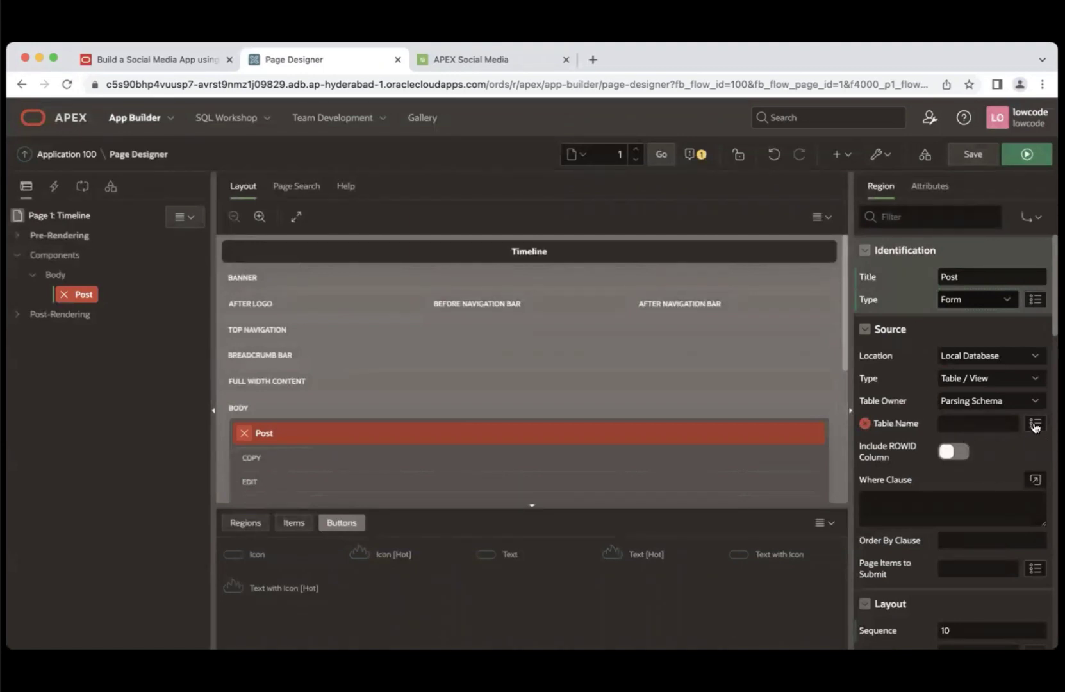
{"action": "left_click", "coordinate": [1035, 425]}
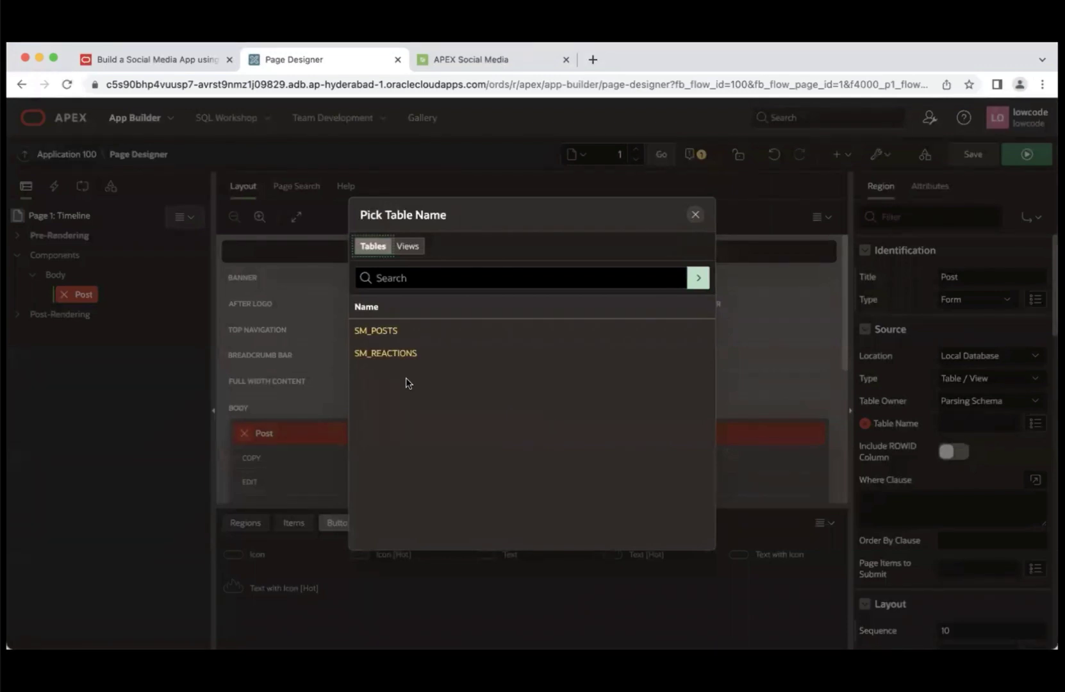
{"action": "left_click", "coordinate": [376, 331]}
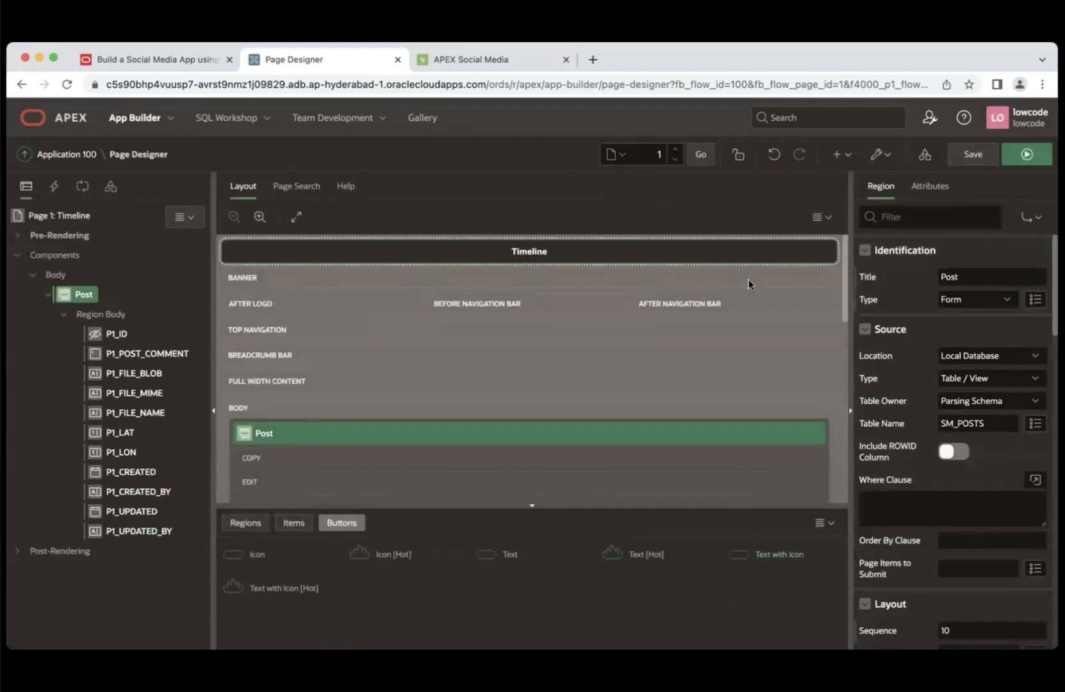
- Run the page to see the Post form fields from Post Comment through Updated
{"action": "left_click", "coordinate": [1026, 156]}
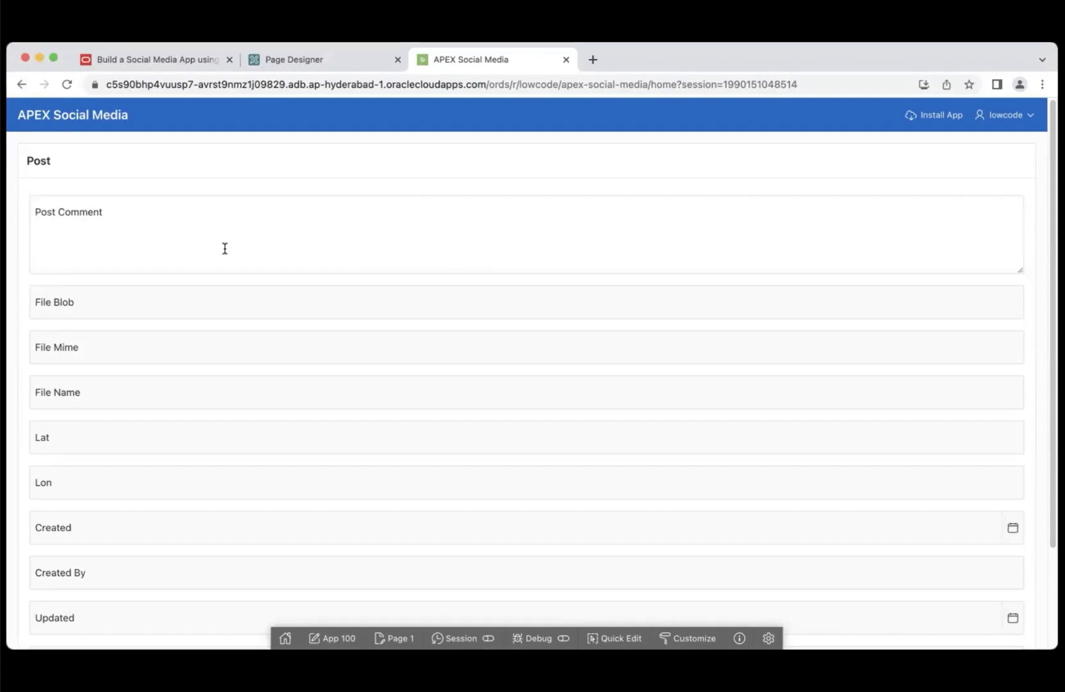
{"action": "left_click", "coordinate": [182, 63]}
- Check Lab 5 Task 2's list of six items to delete, then return to Page Designer
{"action": "left_click", "coordinate": [122, 241]}
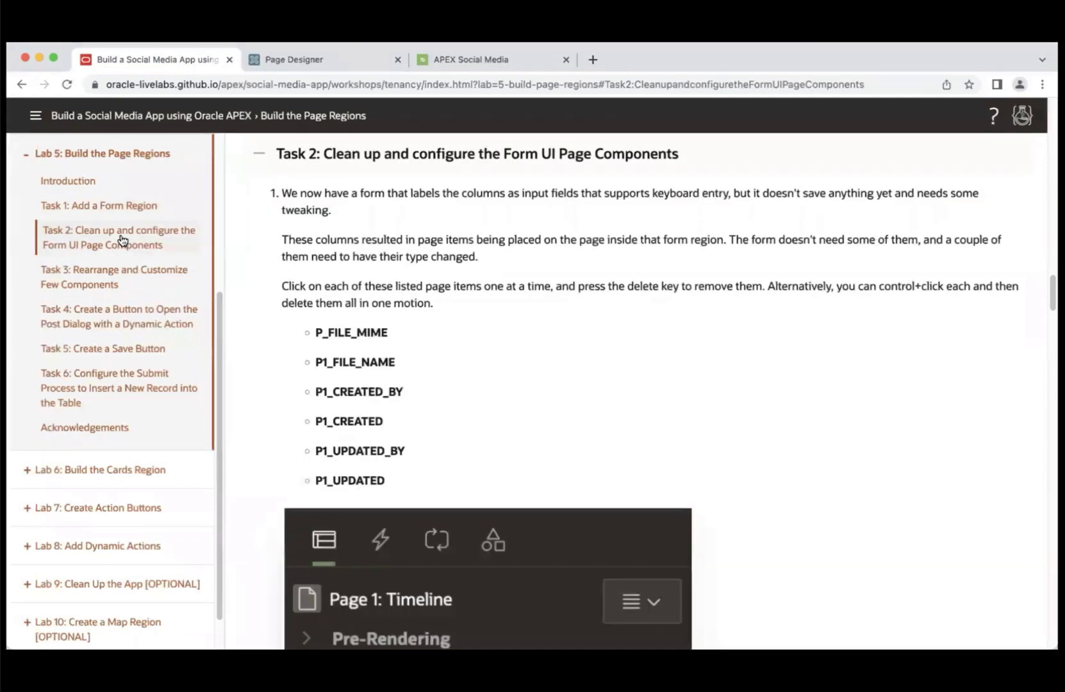
{"action": "mouse_move", "coordinate": [1051, 295]}
{"action": "left_mouse_down"}
{"action": "mouse_move", "coordinate": [1043, 340]}
{"action": "mouse_move", "coordinate": [1042, 318]}
{"action": "left_mouse_up"}
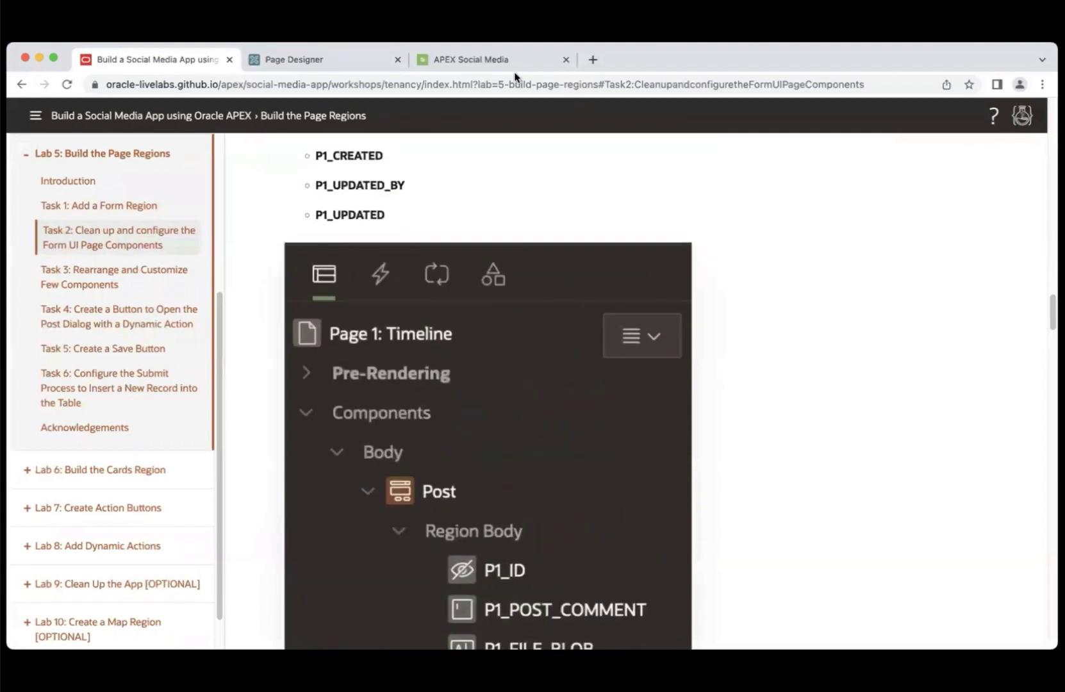
{"action": "left_click", "coordinate": [332, 59]}
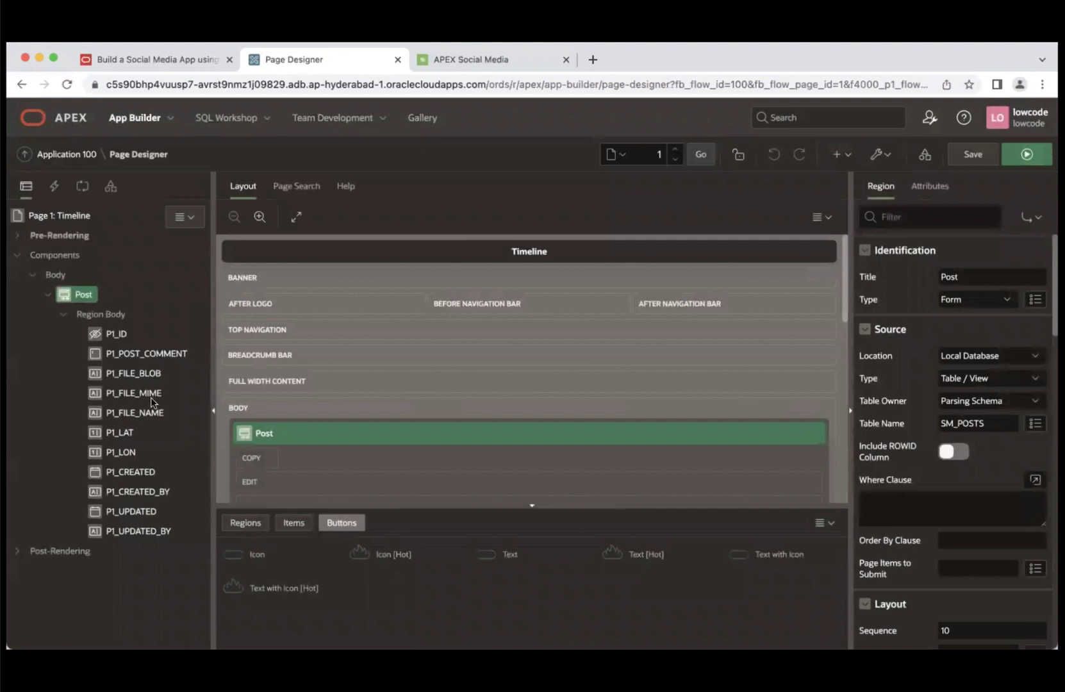
- Multi-select P1_FILE_MIME, P1_FILE_NAME, P1_CREATED, P1_CREATED_BY, P1_UPDATED and P1_UPDATED_BY and delete them
{"action": "left_click", "coordinate": [149, 396]}
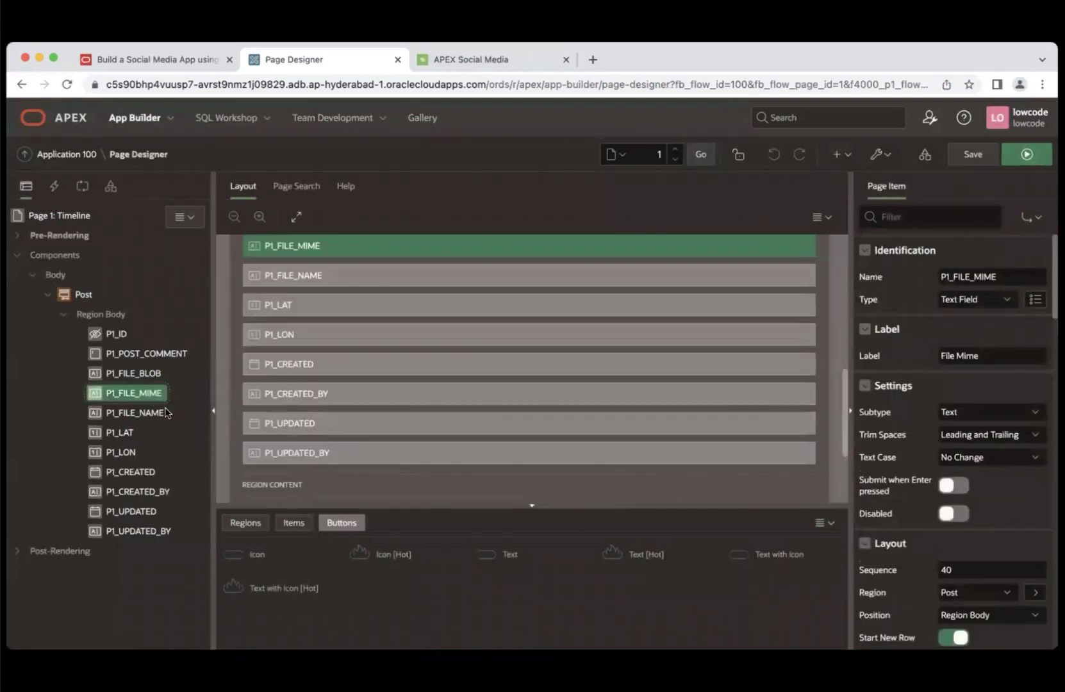
{"action": "left_click", "coordinate": [164, 414], "text": "shift"}
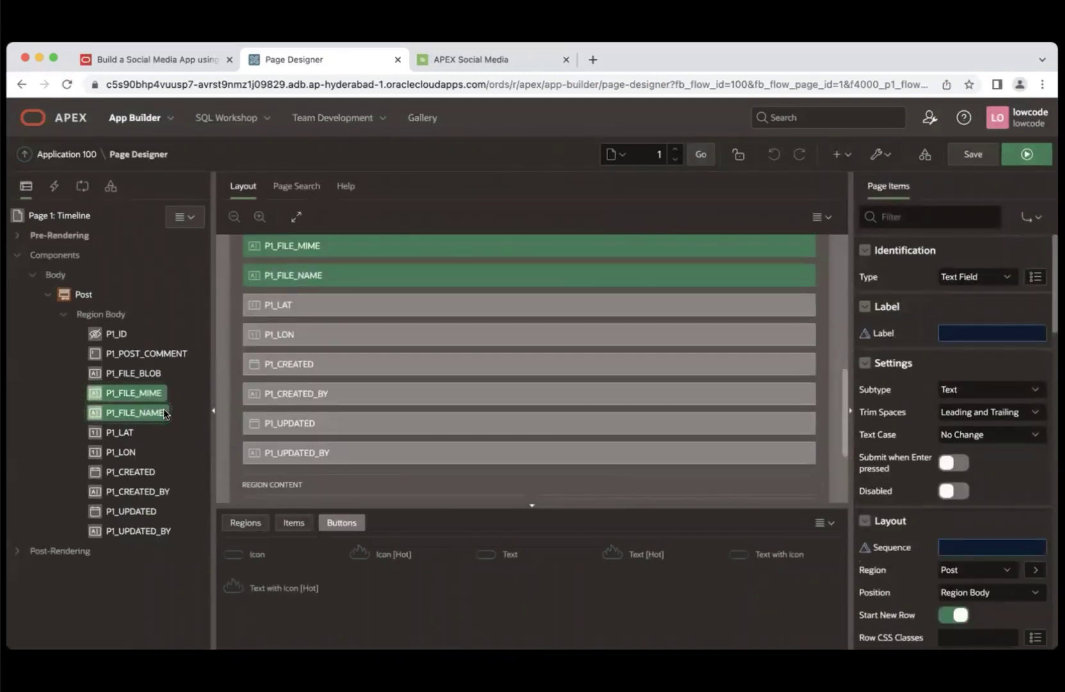
{"action": "left_click", "coordinate": [140, 474], "text": "super"}
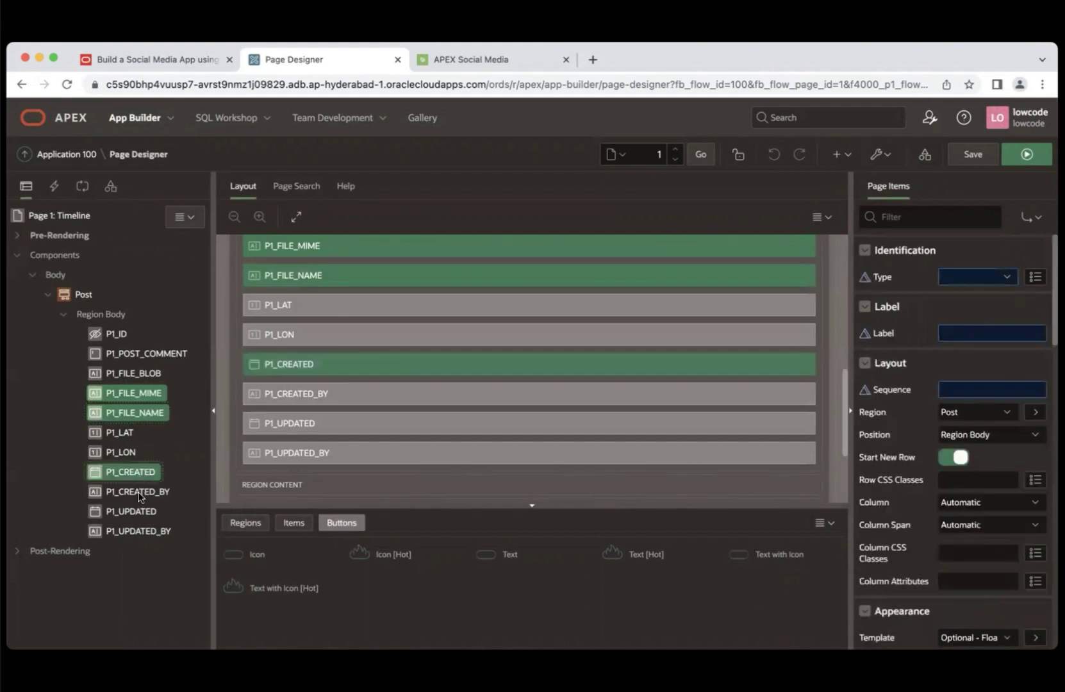
{"action": "left_click", "coordinate": [141, 493], "text": "super"}
{"action": "left_click", "coordinate": [135, 512], "text": "super"}
{"action": "left_click", "coordinate": [136, 531], "text": "super"}
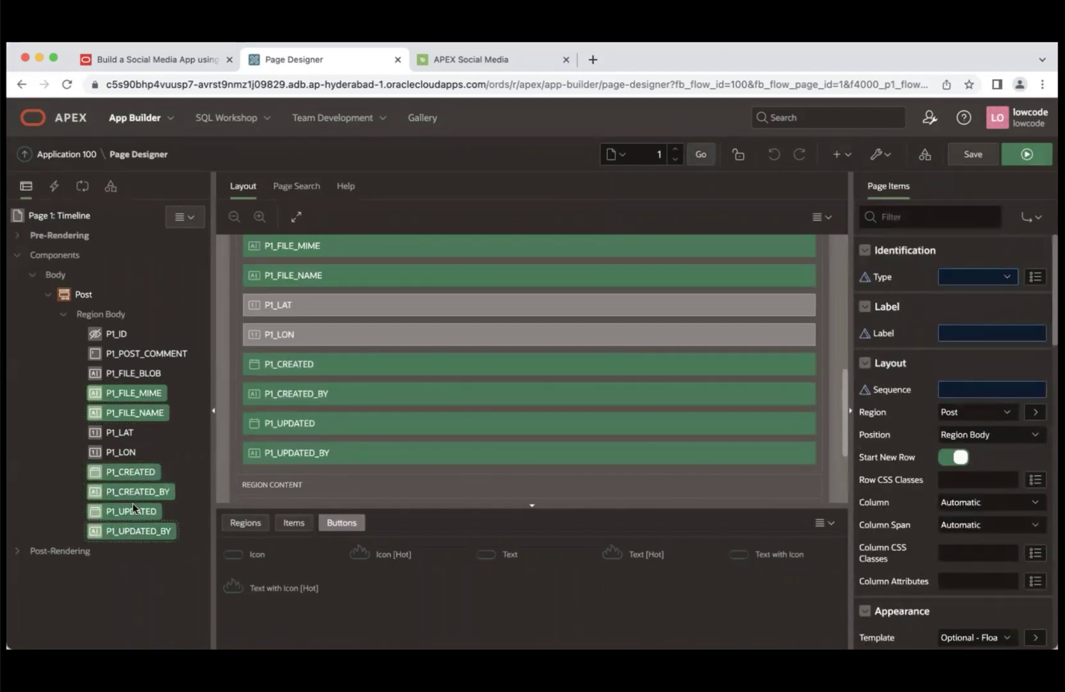
{"action": "right_click", "coordinate": [132, 503]}
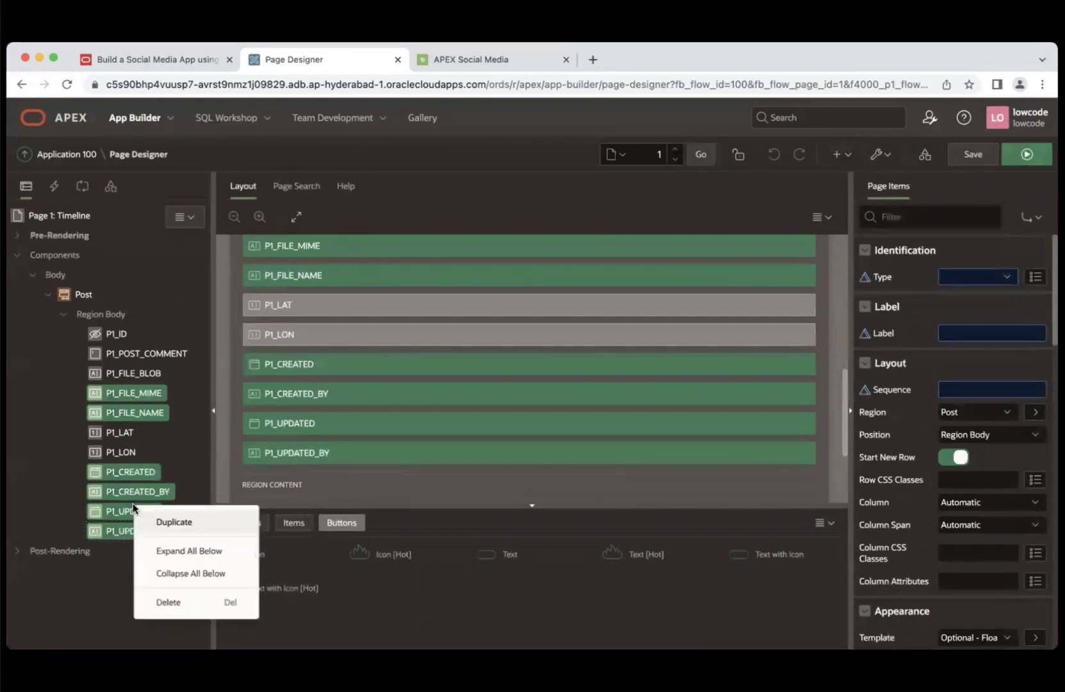
{"action": "left_click", "coordinate": [169, 603]}
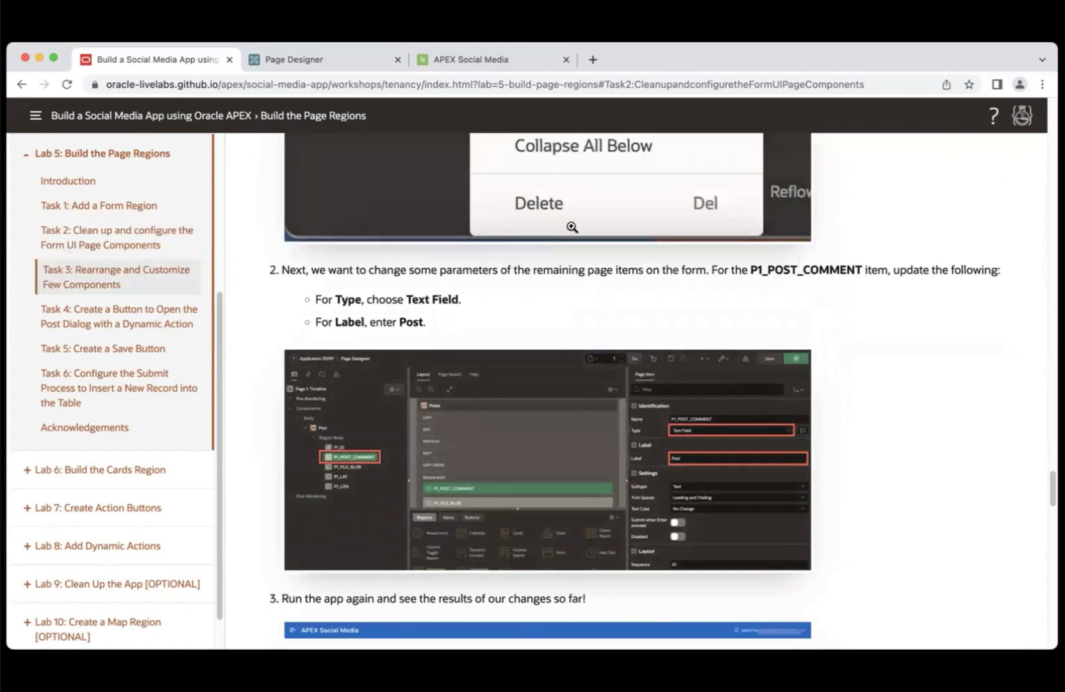
- Turn P1_POST_COMMENT into a Text Field labelled Post, then save and run the page
{"action": "left_click", "coordinate": [306, 63]}
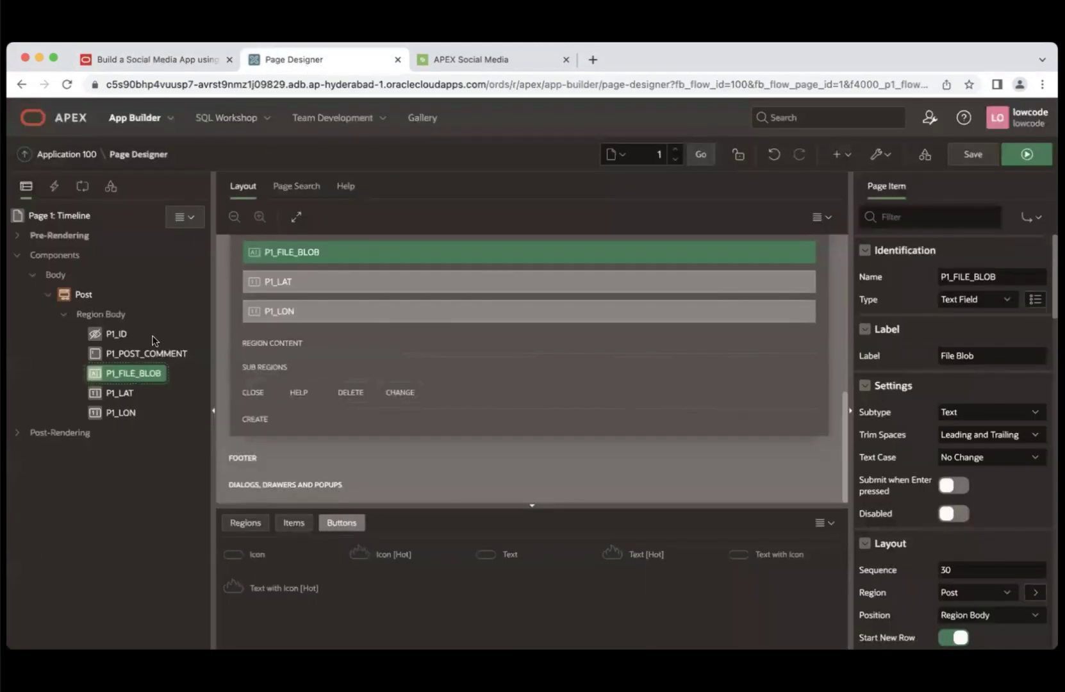
{"action": "left_click", "coordinate": [147, 356]}
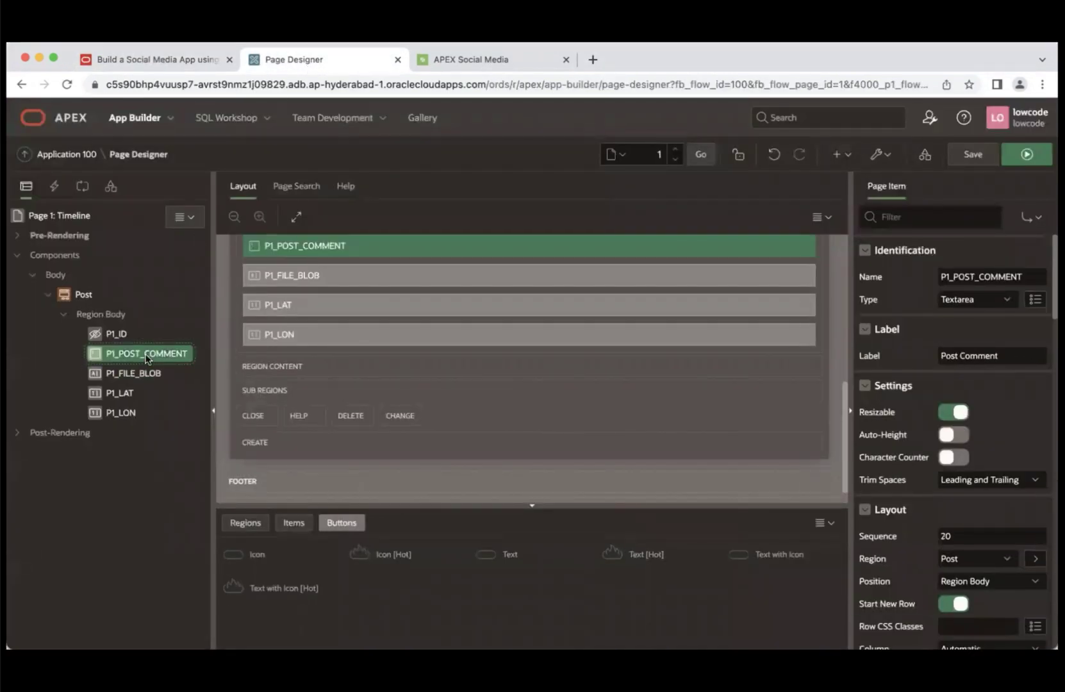
{"action": "left_click", "coordinate": [190, 50]}
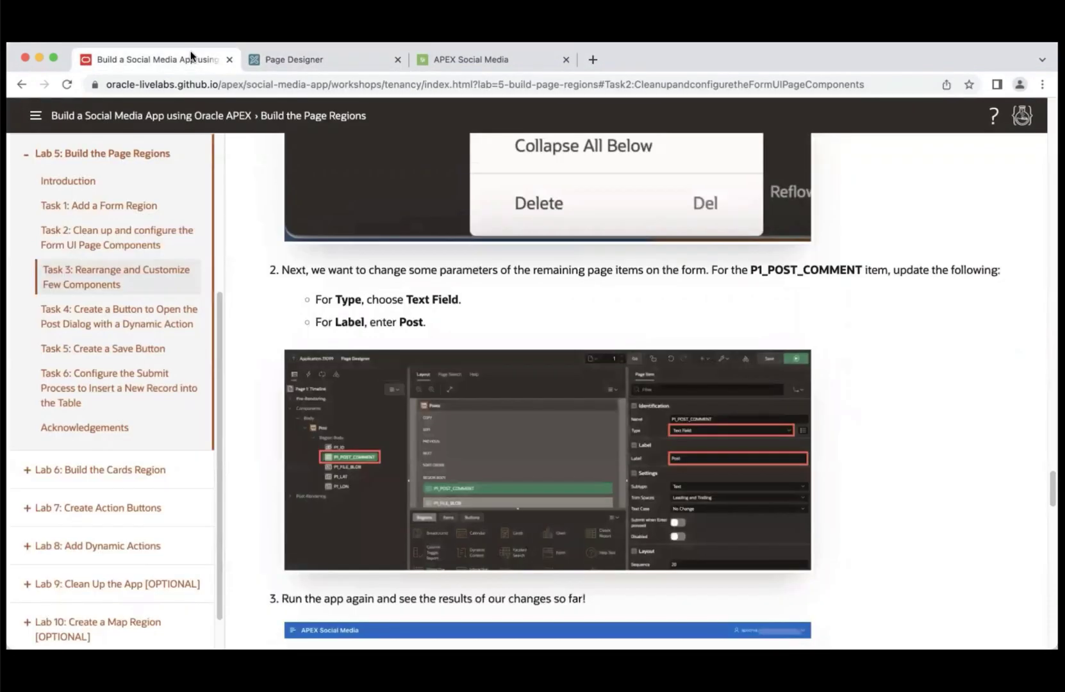
{"action": "left_click", "coordinate": [332, 65]}
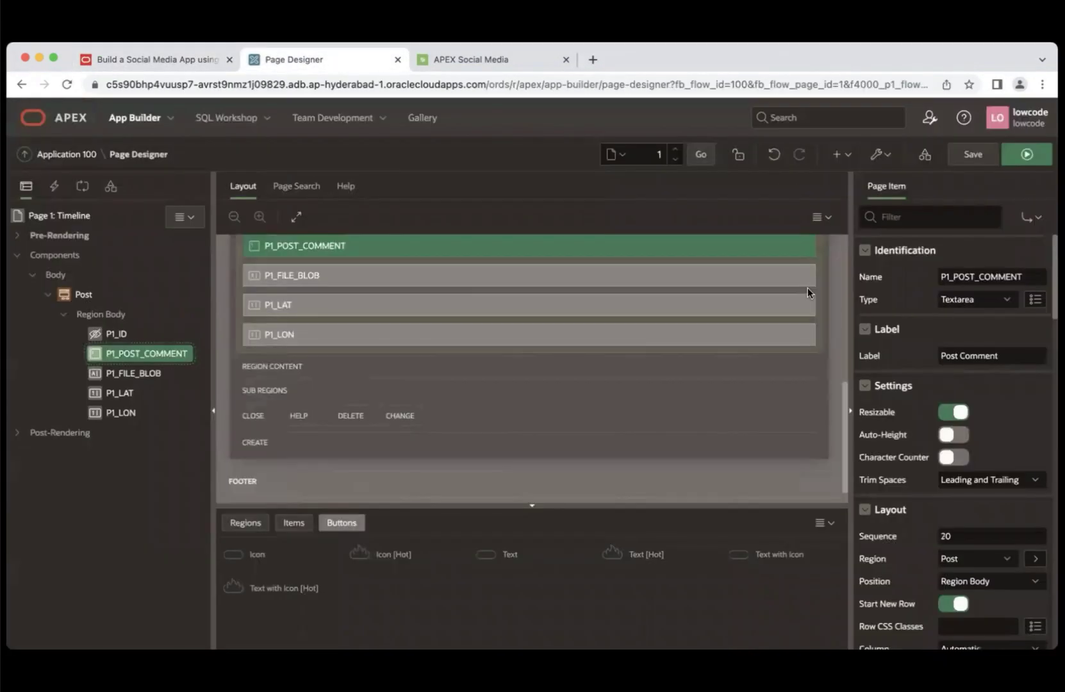
{"action": "left_click", "coordinate": [1009, 304]}
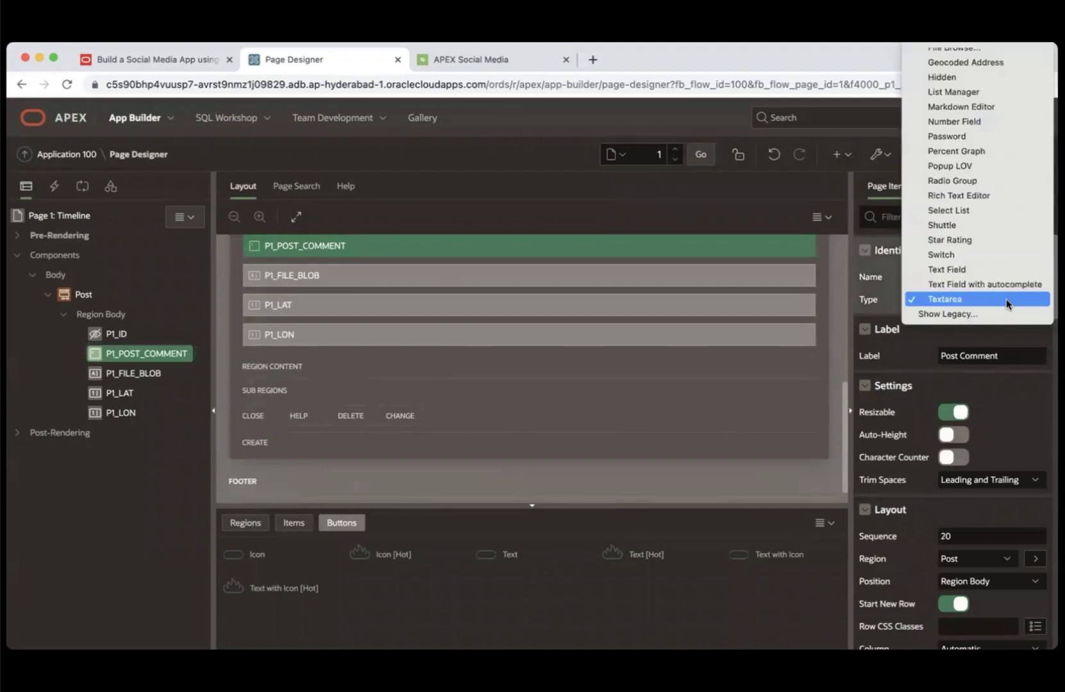
{"action": "left_click", "coordinate": [982, 270]}
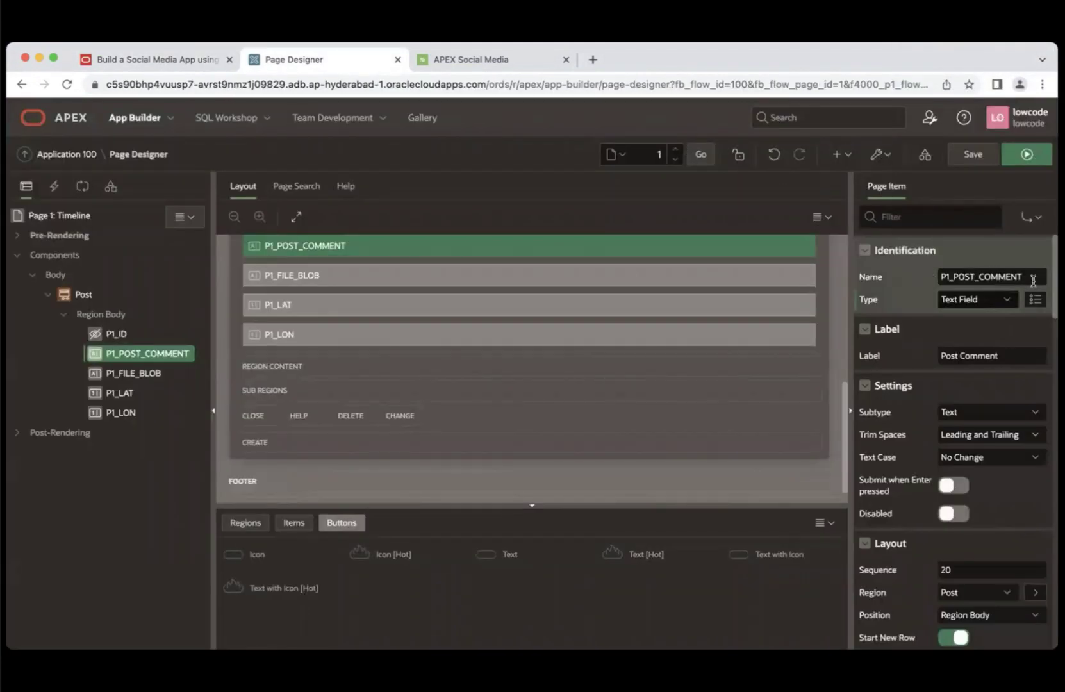
{"action": "left_click", "coordinate": [1010, 356]}
{"action": "key", "text": "BackSpace"}
{"action": "key", "text": "BackSpace"}
{"action": "key", "text": "BackSpace"}
{"action": "key", "text": "BackSpace"}
{"action": "key", "text": "BackSpace"}
{"action": "key", "text": "BackSpace"}
{"action": "key", "text": "BackSpace"}
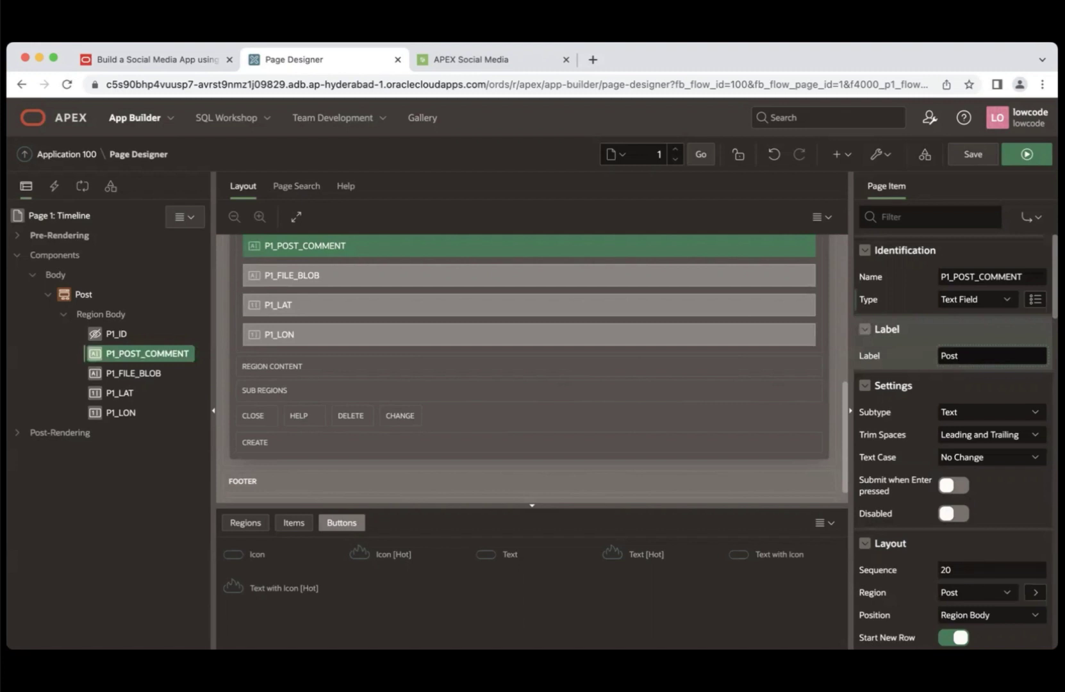
{"action": "left_click", "coordinate": [1023, 163]}
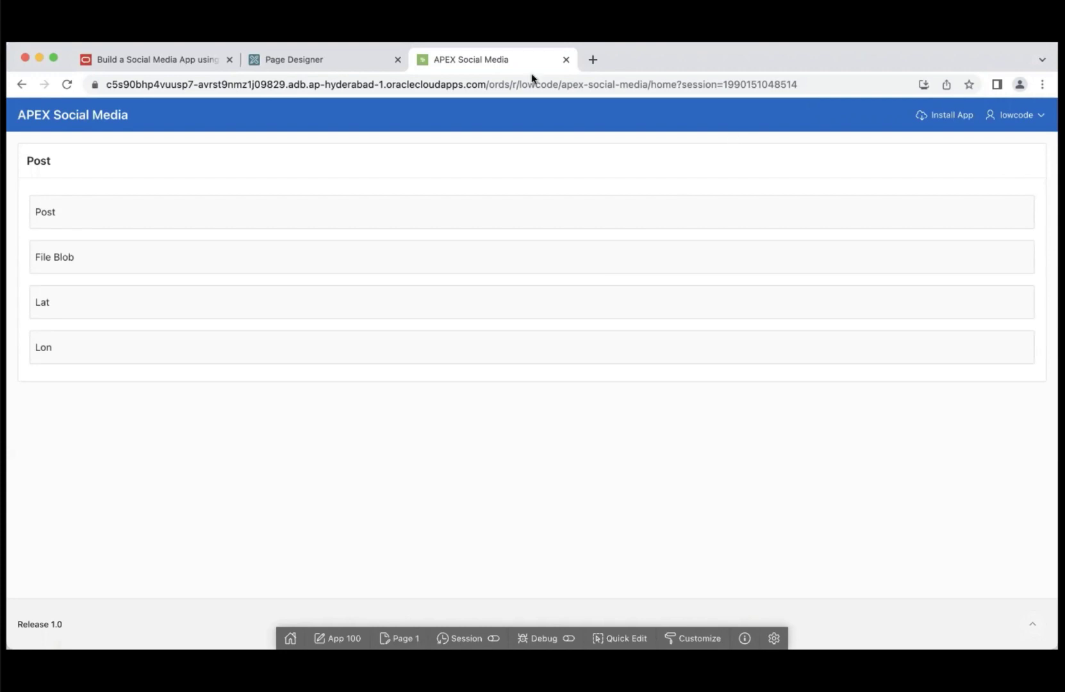
- Go back to the Page Designer for page 1 and select the P1_LAT item
{"action": "left_click", "coordinate": [336, 59]}
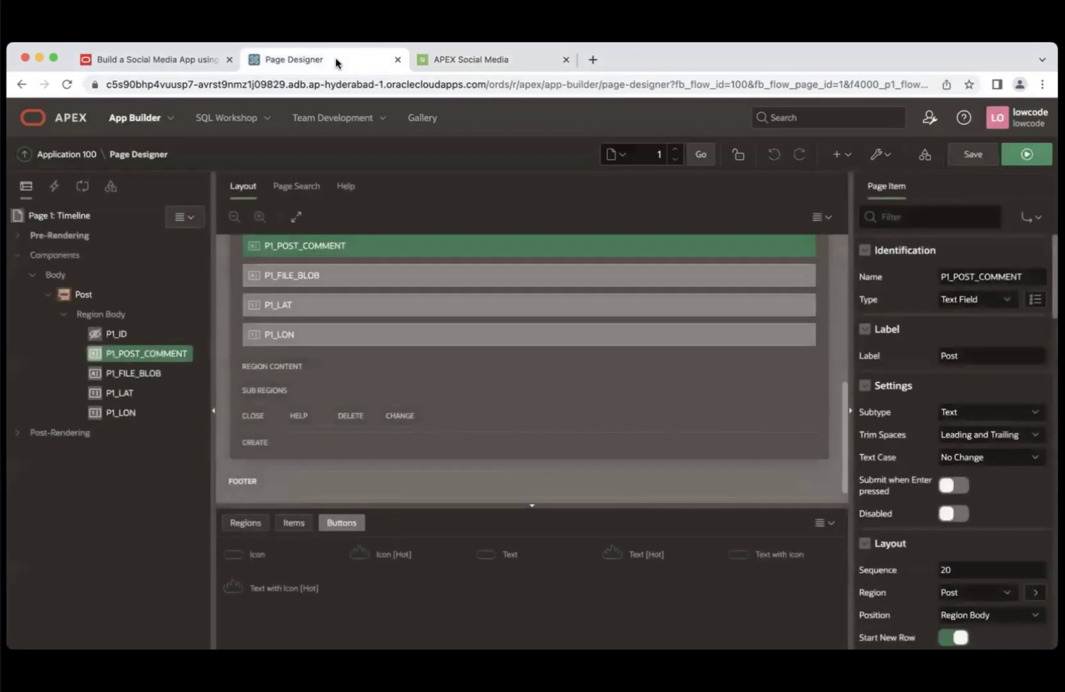
{"action": "left_click", "coordinate": [156, 394]}
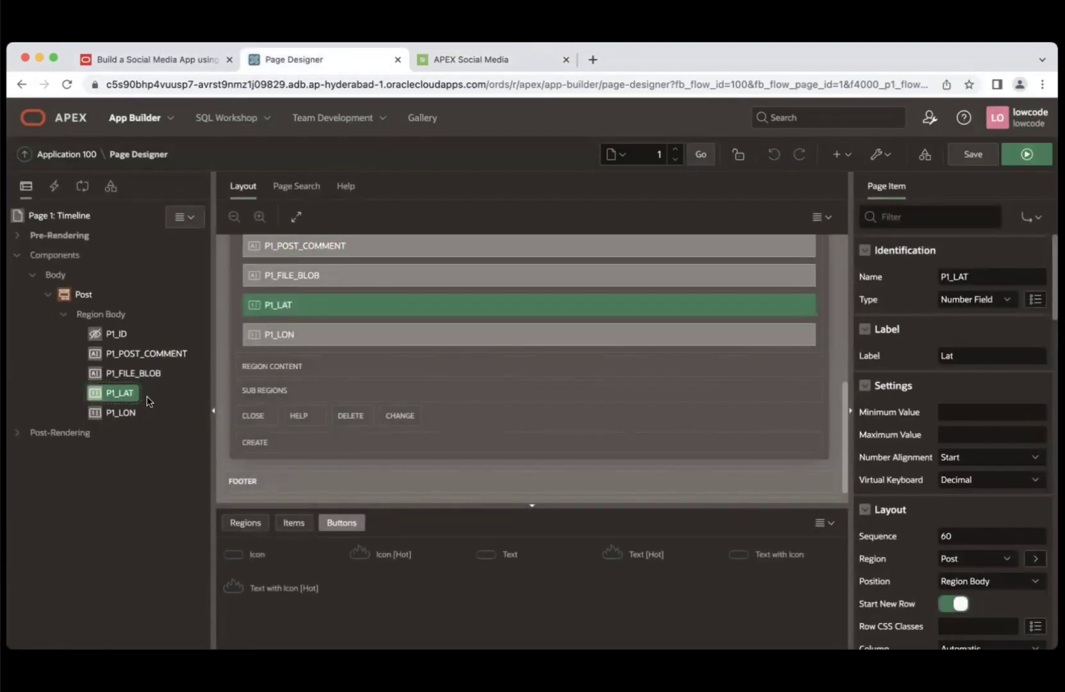
- Set both P1_LAT and P1_LON to type Hidden
{"action": "left_click", "coordinate": [124, 414], "text": "shift"}
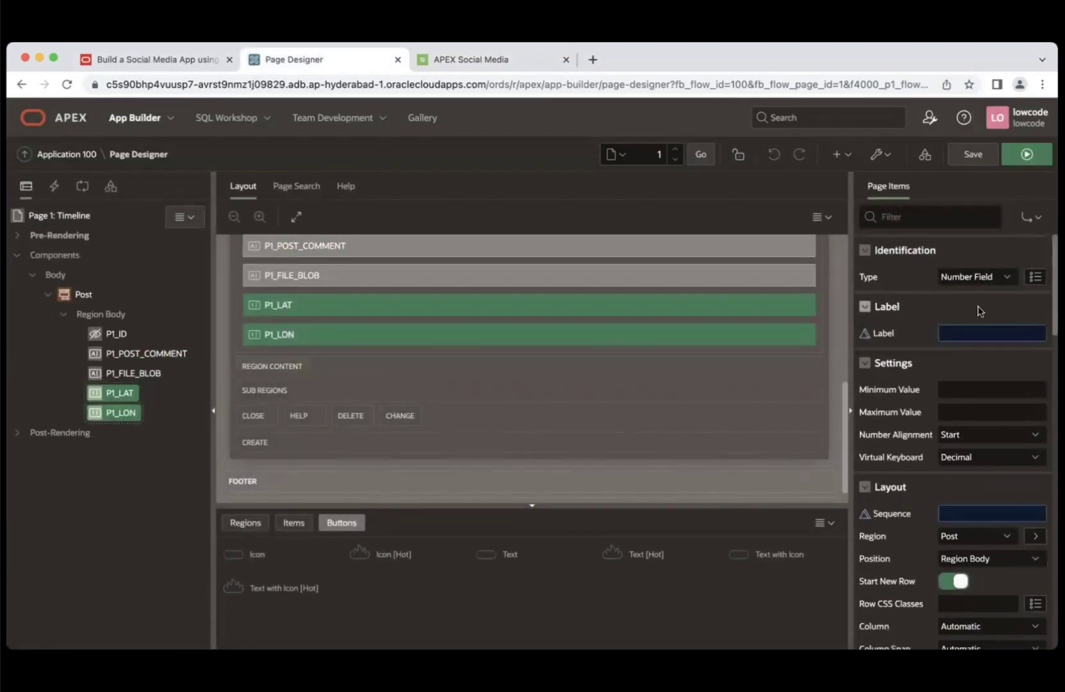
{"action": "left_click", "coordinate": [1003, 277]}
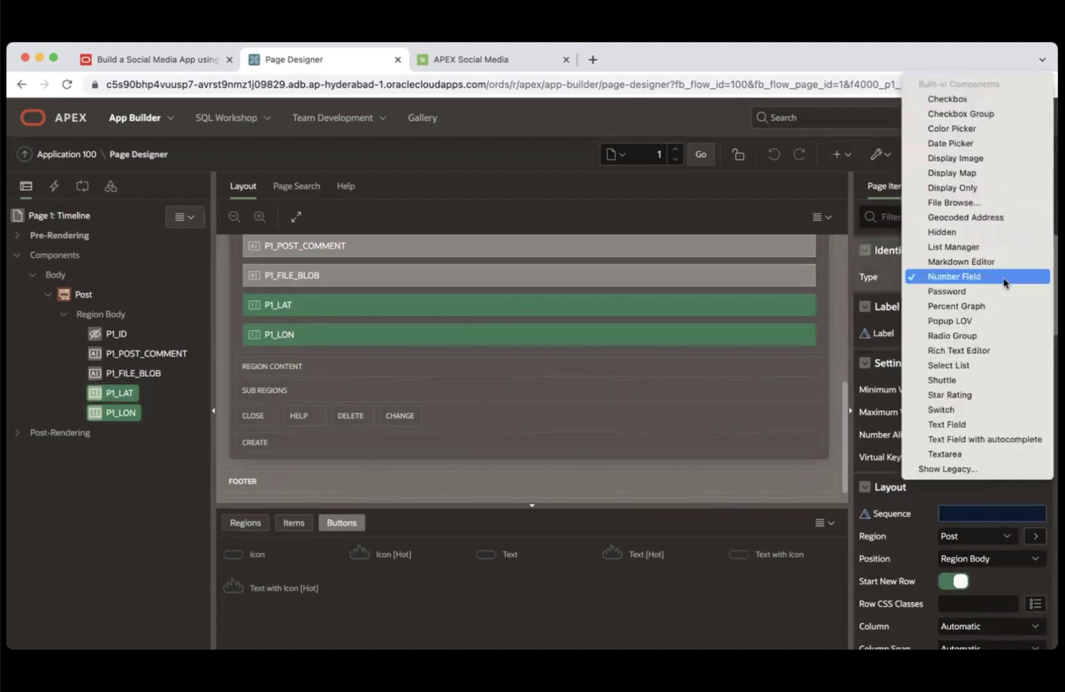
{"action": "left_click", "coordinate": [959, 234]}
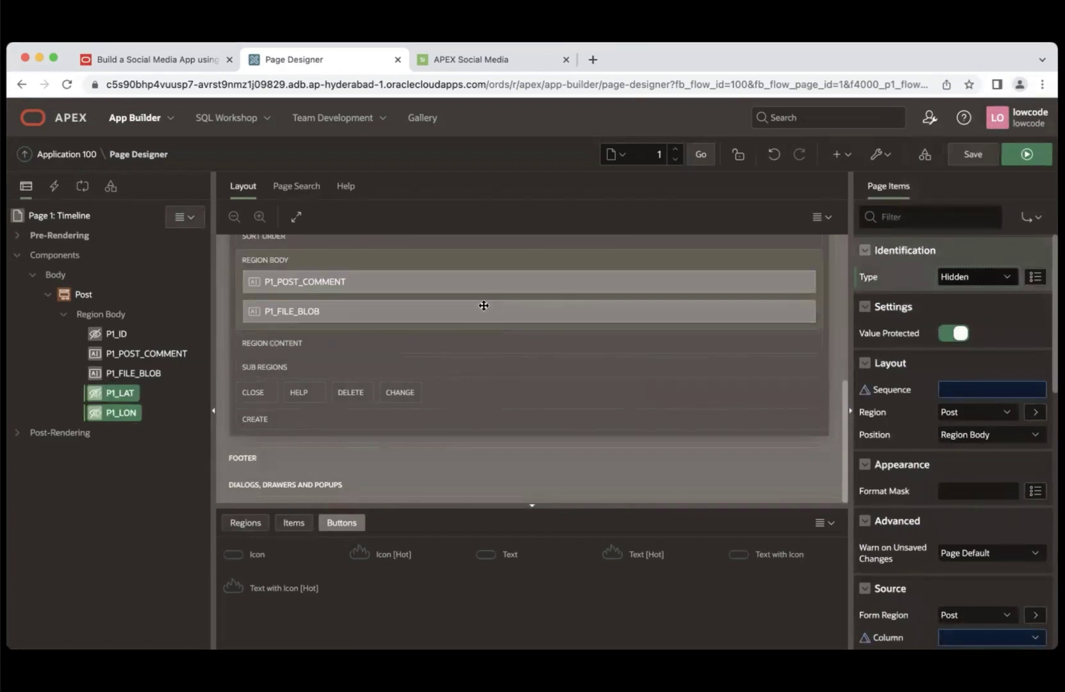
- Make P1_FILE_BLOB a File Browse item labelled Photo
{"action": "left_click", "coordinate": [135, 376]}
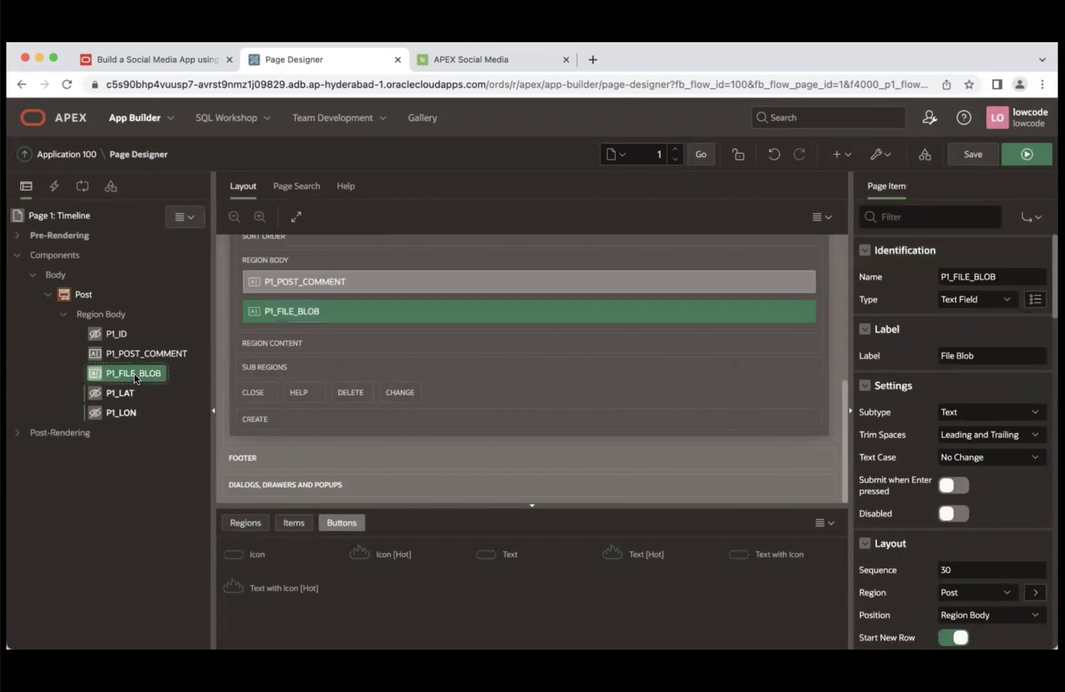
{"action": "left_click", "coordinate": [1009, 301]}
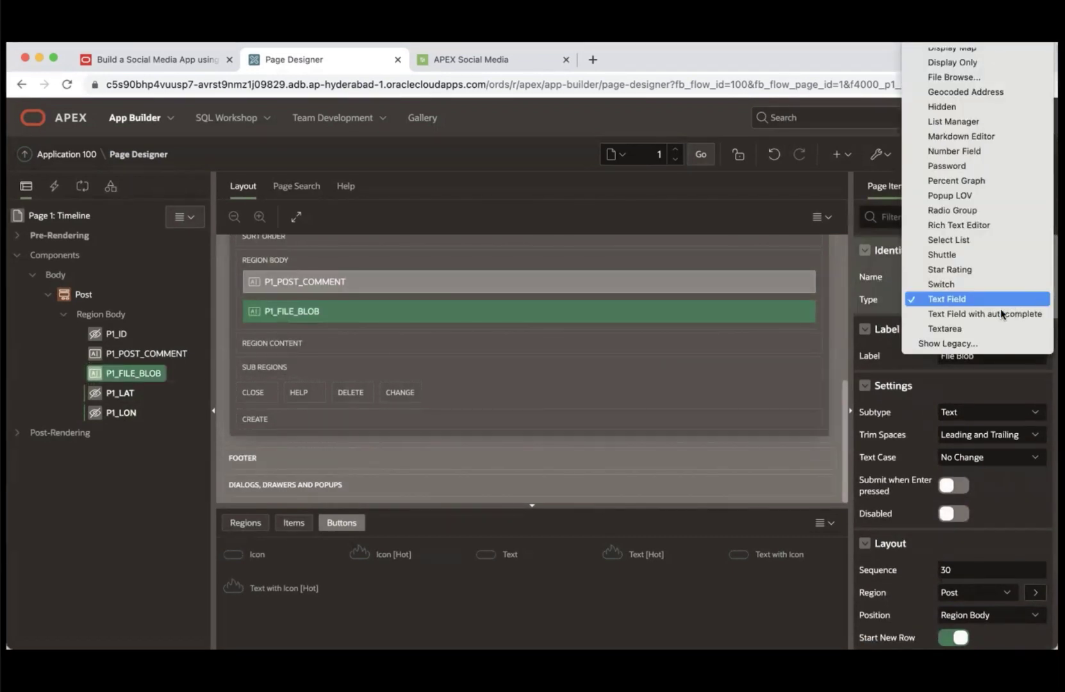
{"action": "left_click", "coordinate": [961, 75]}
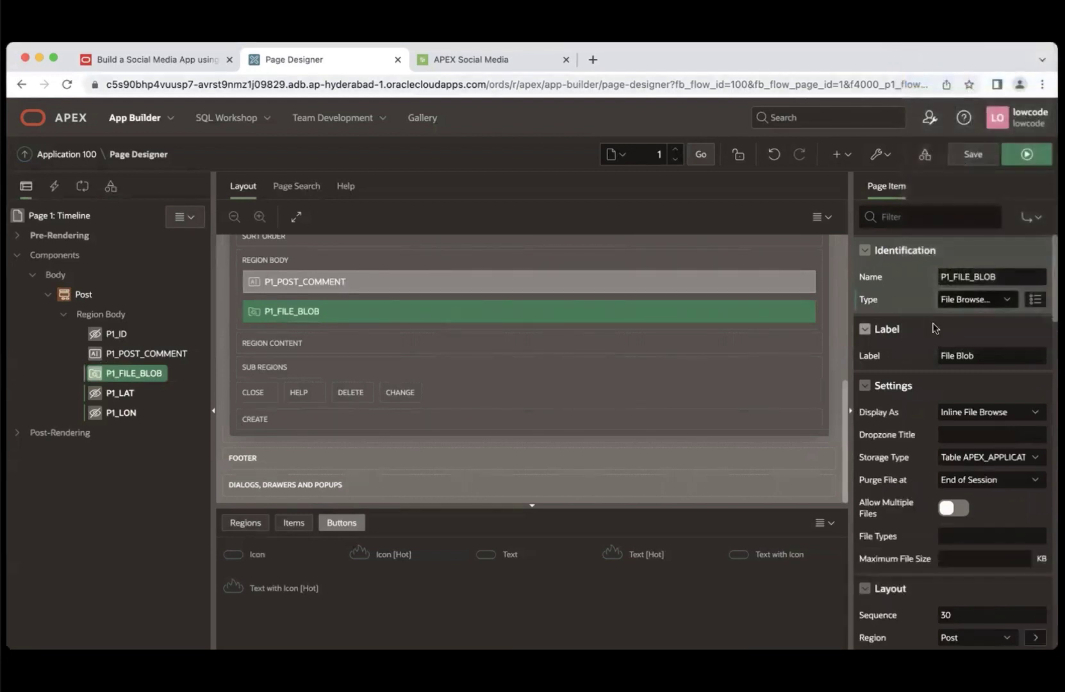
{"action": "left_click_drag", "start_coordinate": [993, 355], "coordinate": [914, 359]}
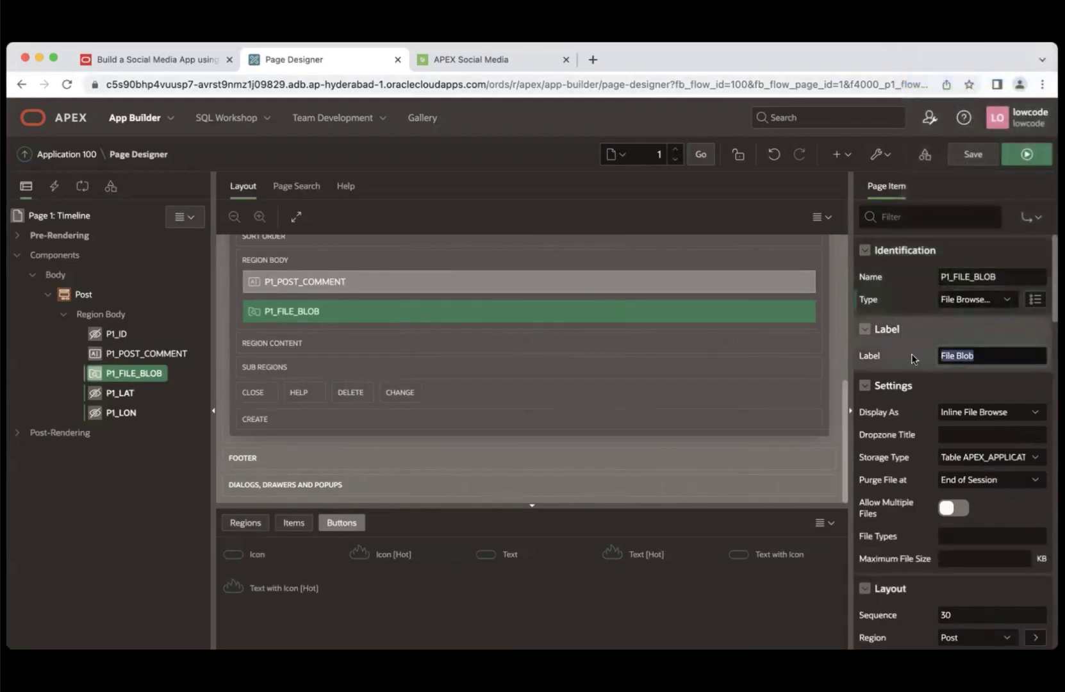
{"action": "type", "text": "Photo"}
- Display the Photo upload as a Block Dropzone titled 'Share a Photo...'
{"action": "left_click", "coordinate": [1032, 417]}
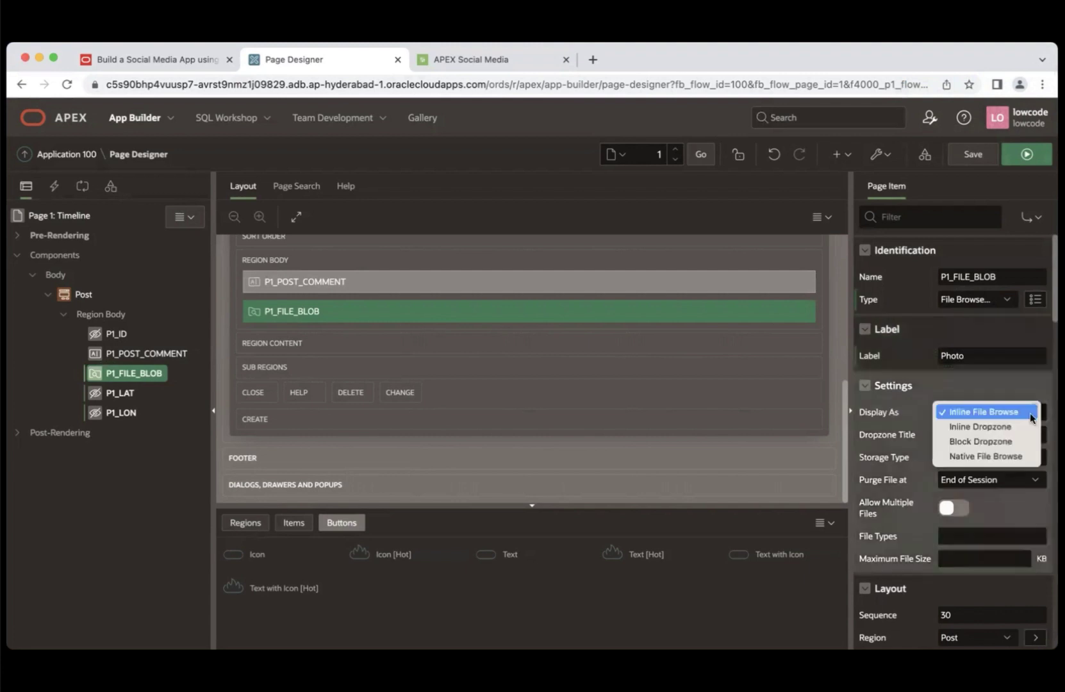
{"action": "left_click", "coordinate": [1005, 442]}
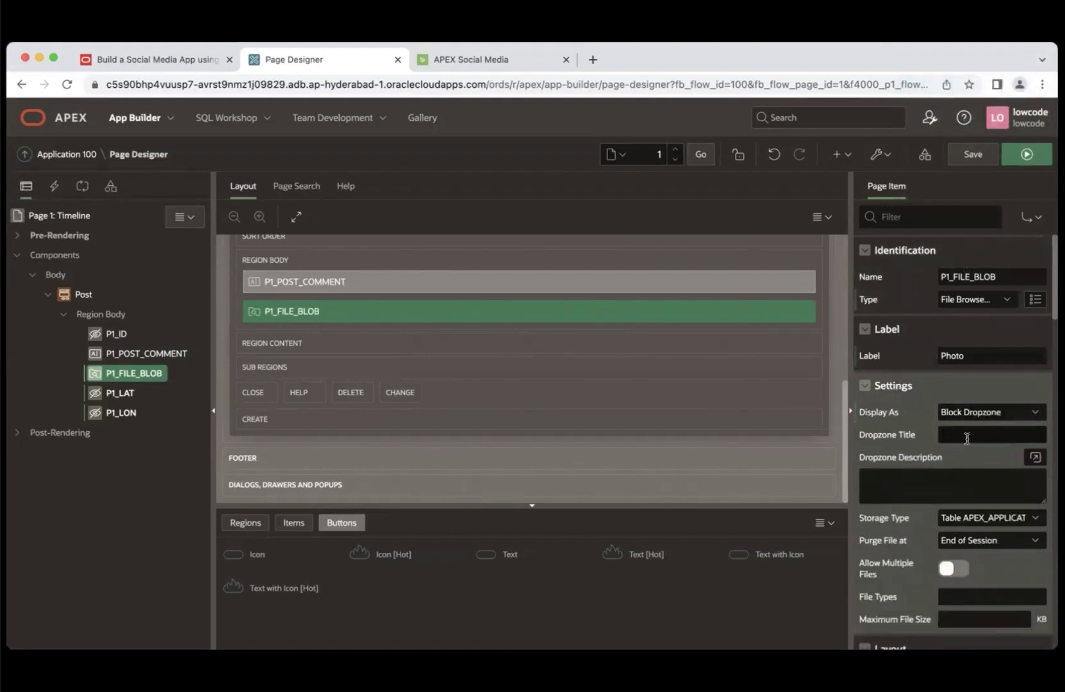
{"action": "type", "text": "Share a Photo..."}
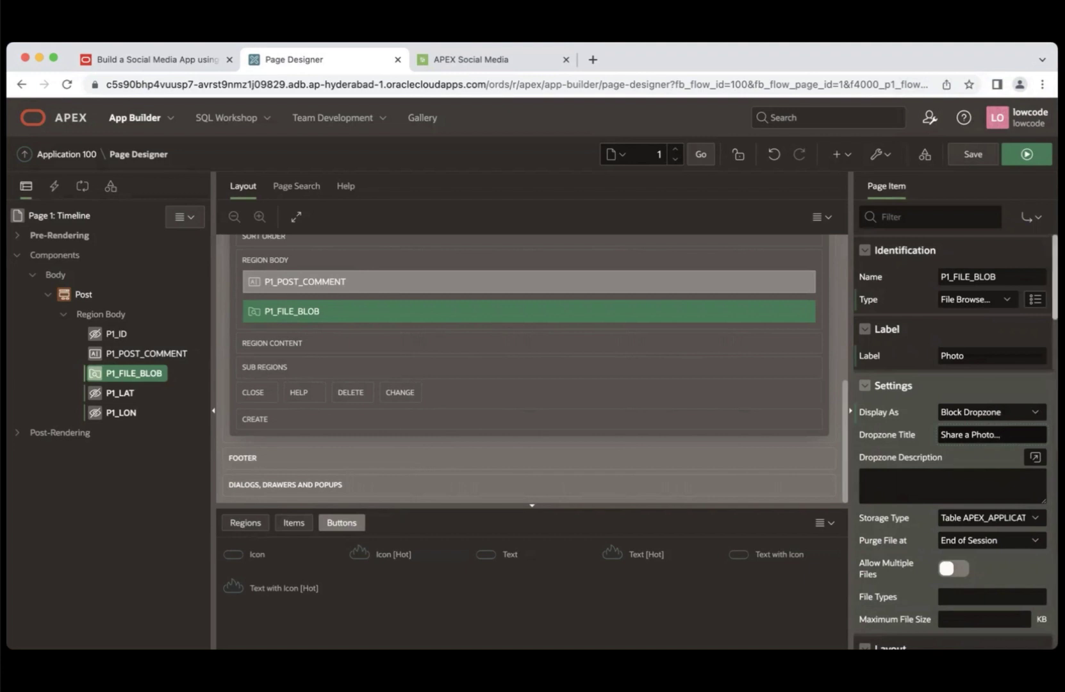
- Store uploads in the BLOB column with MIME column FILE_MIME and filename column FILE_NAME
{"action": "scroll", "coordinate": [1046, 443], "scroll_direction": "down", "scroll_amount": 5}
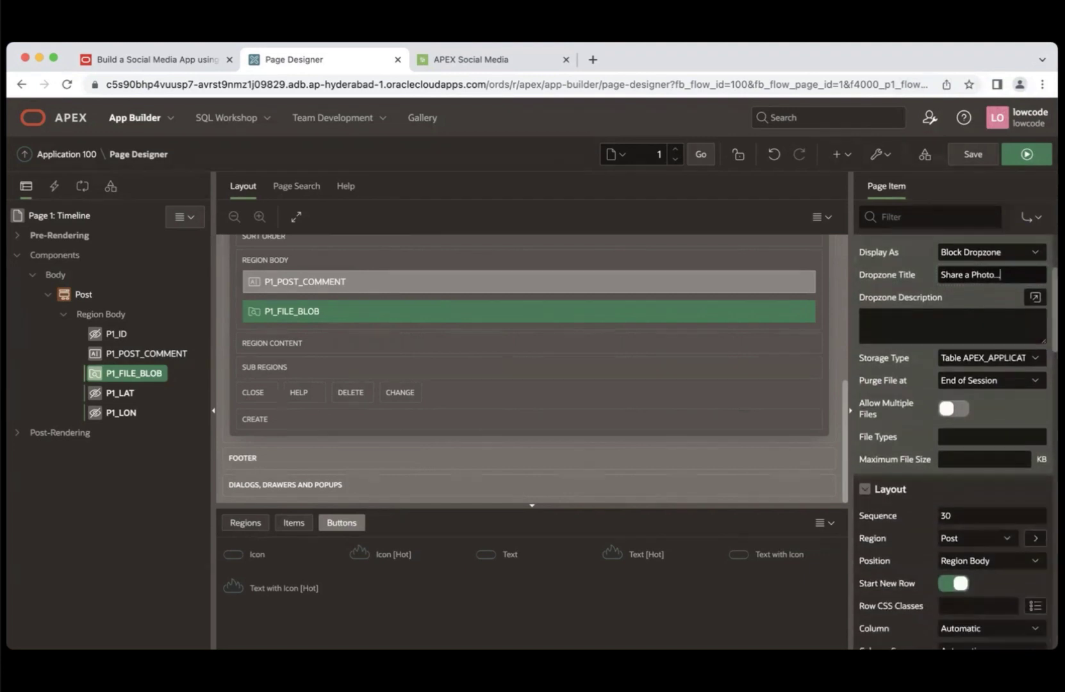
{"action": "left_click", "coordinate": [1014, 361]}
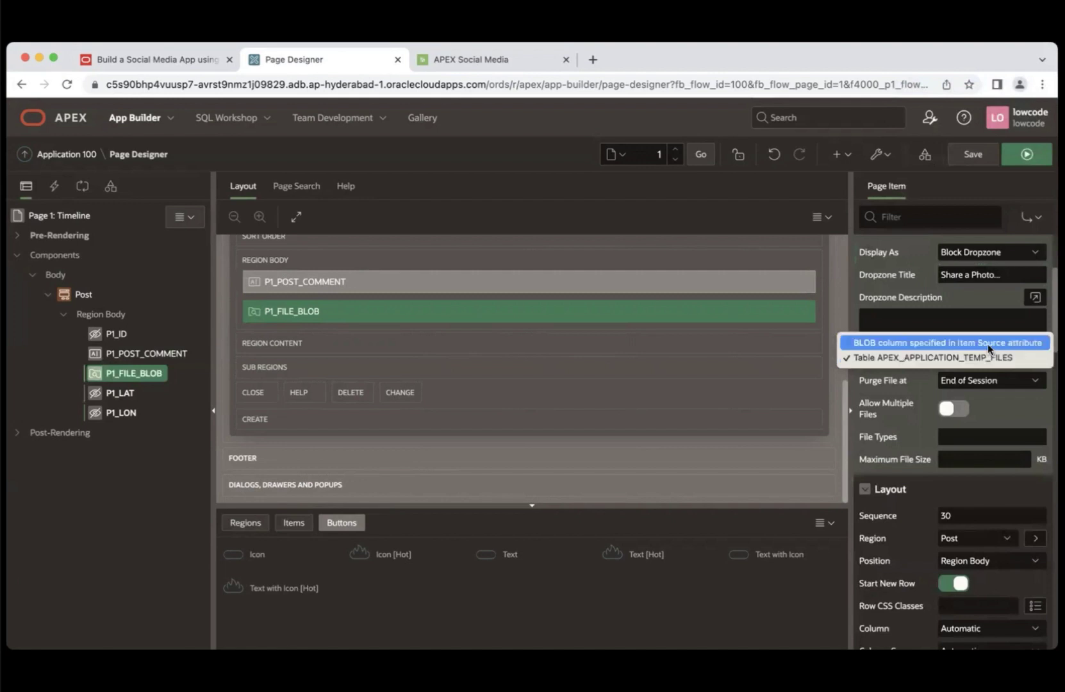
{"action": "left_click", "coordinate": [990, 343]}
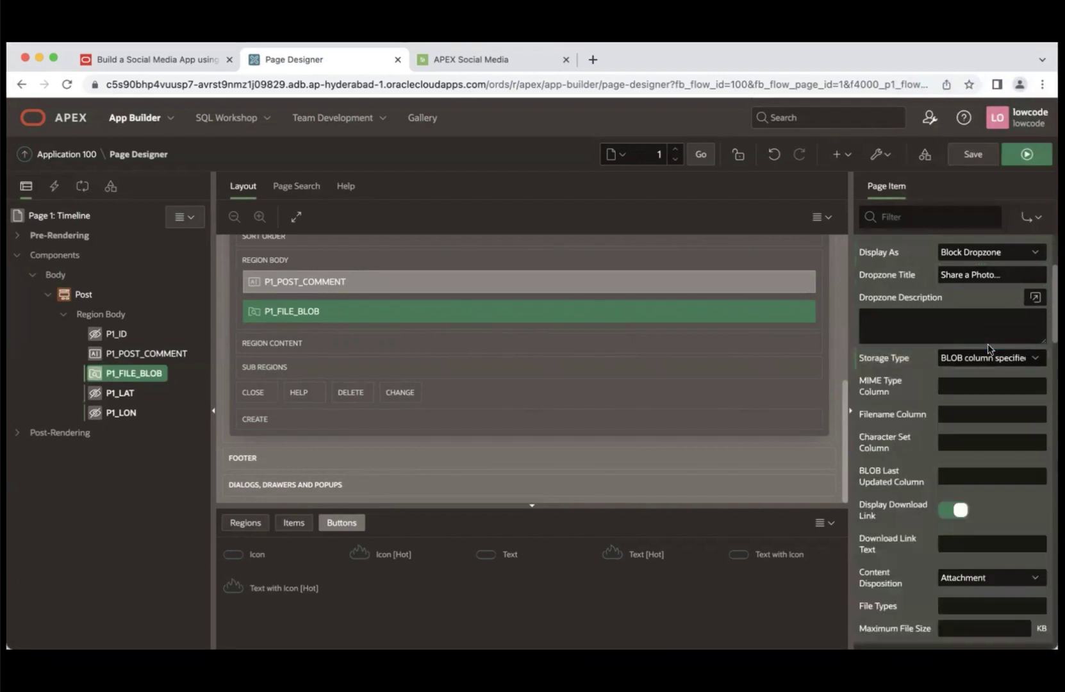
{"action": "left_click", "coordinate": [973, 387]}
{"action": "type", "text": "FILE_MIME"}
{"action": "left_click", "coordinate": [990, 416]}
{"action": "type", "text": "FILE_"}
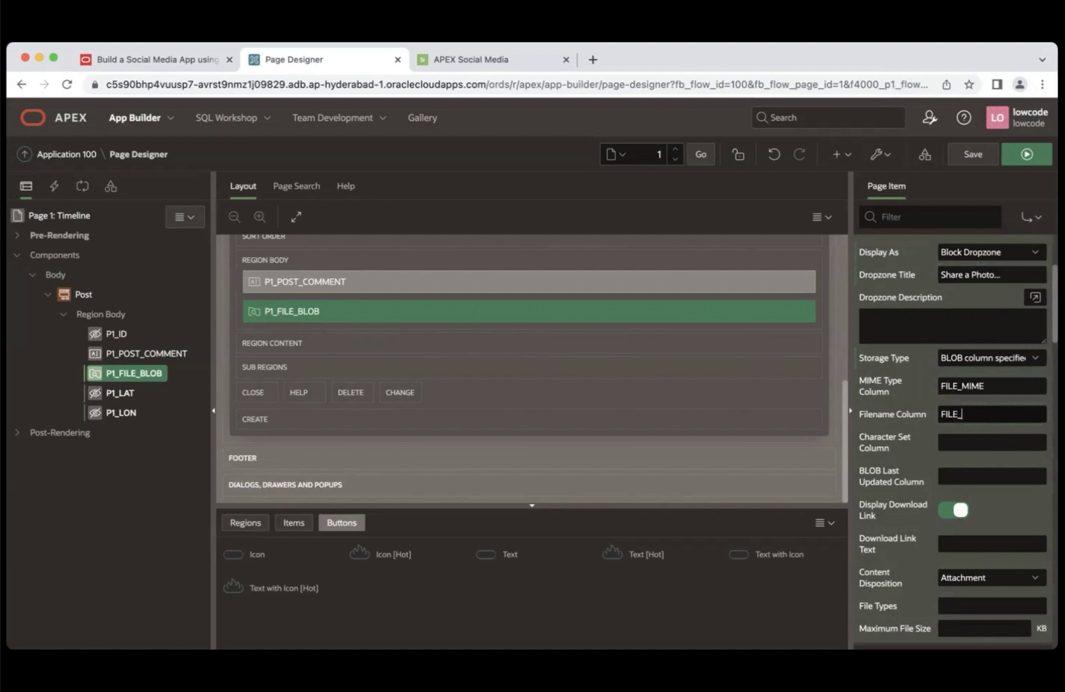
{"action": "type", "text": "NAME"}
- Drag P1_LAT and P1_LON above P1_POST_COMMENT, then reselect P1_FILE_BLOB
{"action": "left_click", "coordinate": [125, 395]}
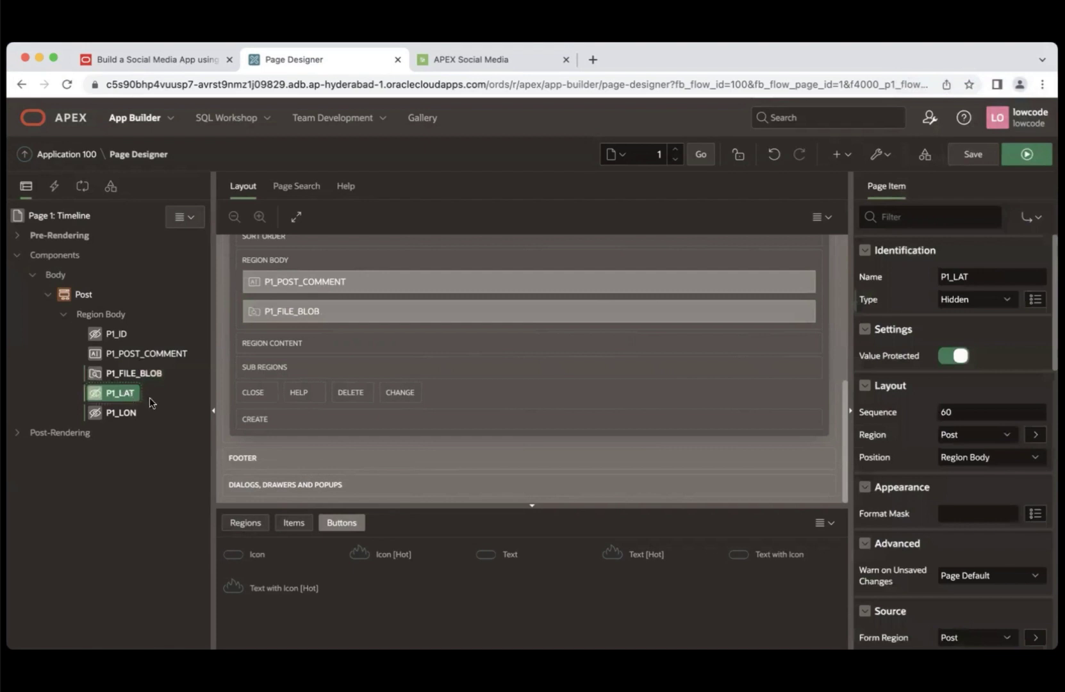
{"action": "left_click", "coordinate": [134, 413], "text": "shift"}
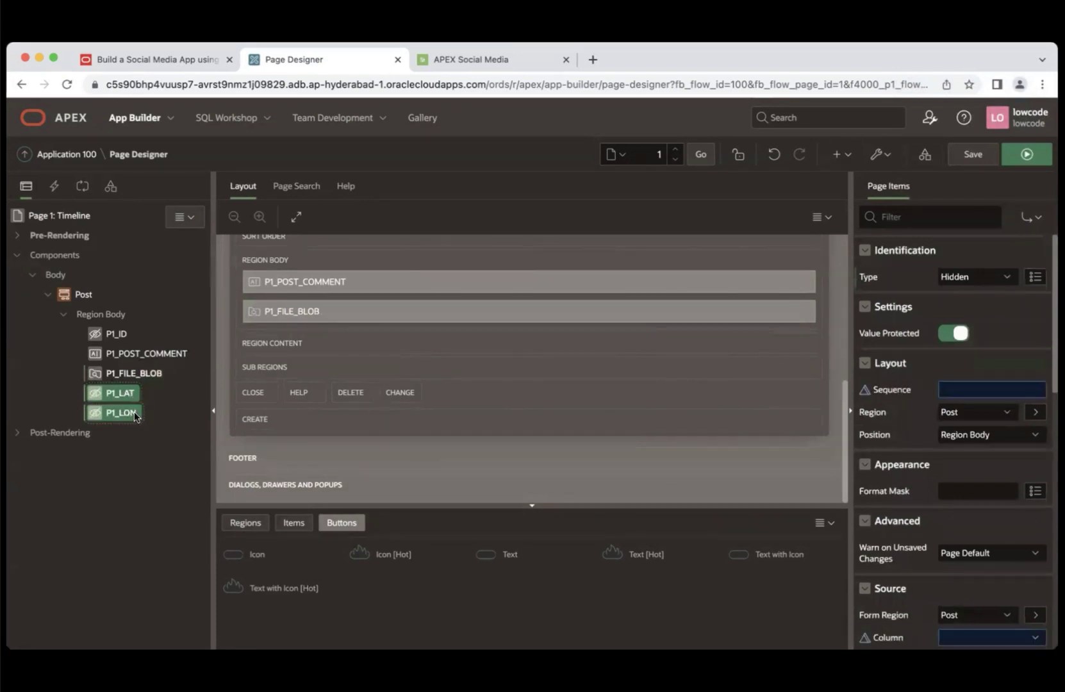
{"action": "left_click_drag", "start_coordinate": [123, 394], "coordinate": [111, 341]}
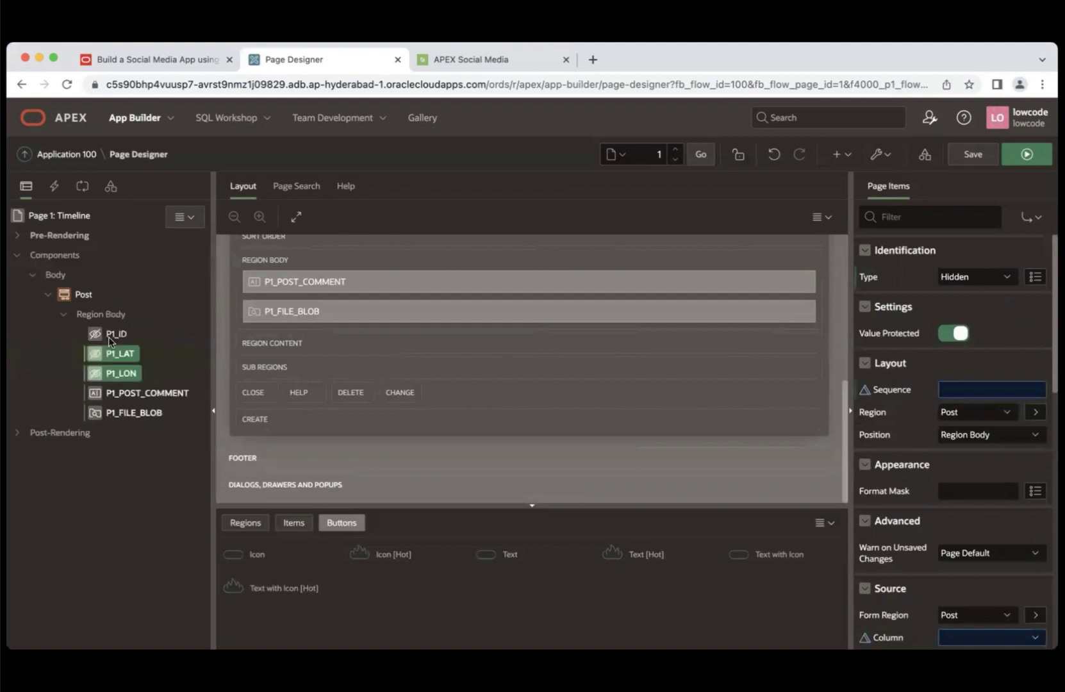
{"action": "left_click", "coordinate": [140, 415]}
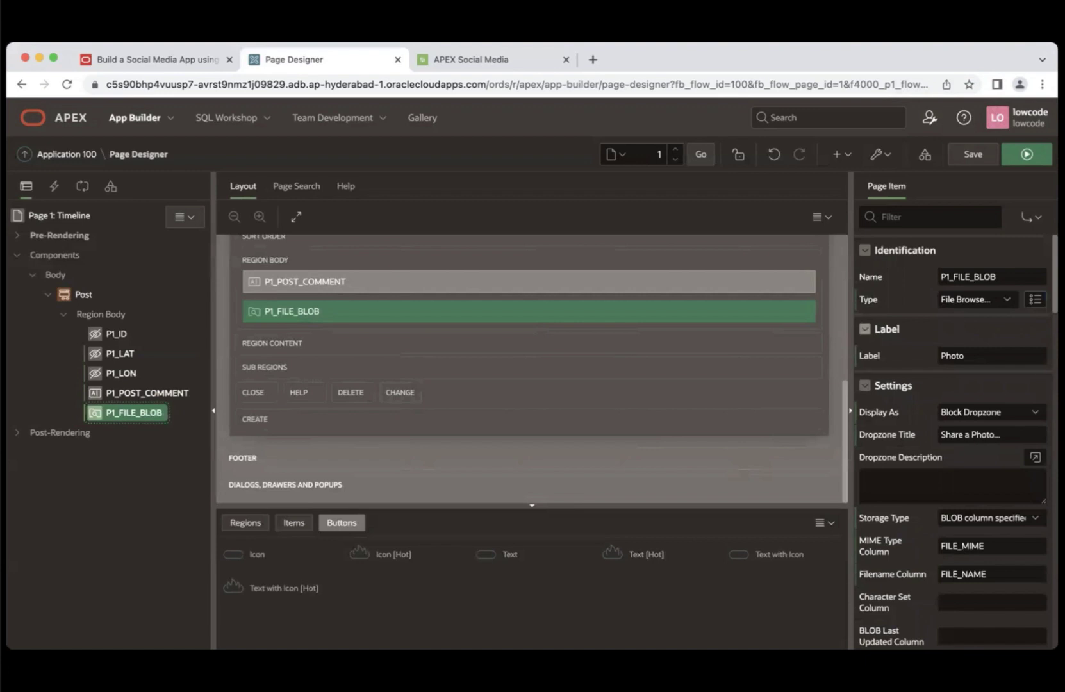
- Set P1_FILE_BLOB's File Types to image/*, copied from Help, and Maximum File Size to 10000
{"action": "scroll", "coordinate": [955, 442], "scroll_direction": "down", "scroll_amount": 5}
{"action": "scroll", "coordinate": [955, 442], "scroll_direction": "down", "scroll_amount": 2}
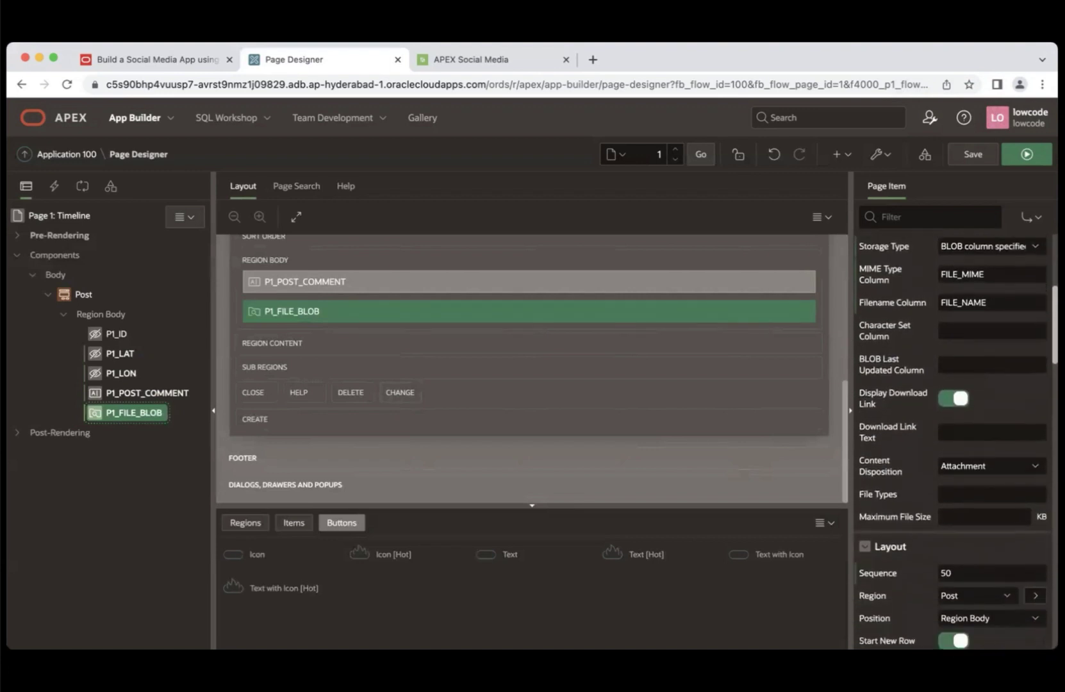
{"action": "left_click", "coordinate": [982, 494]}
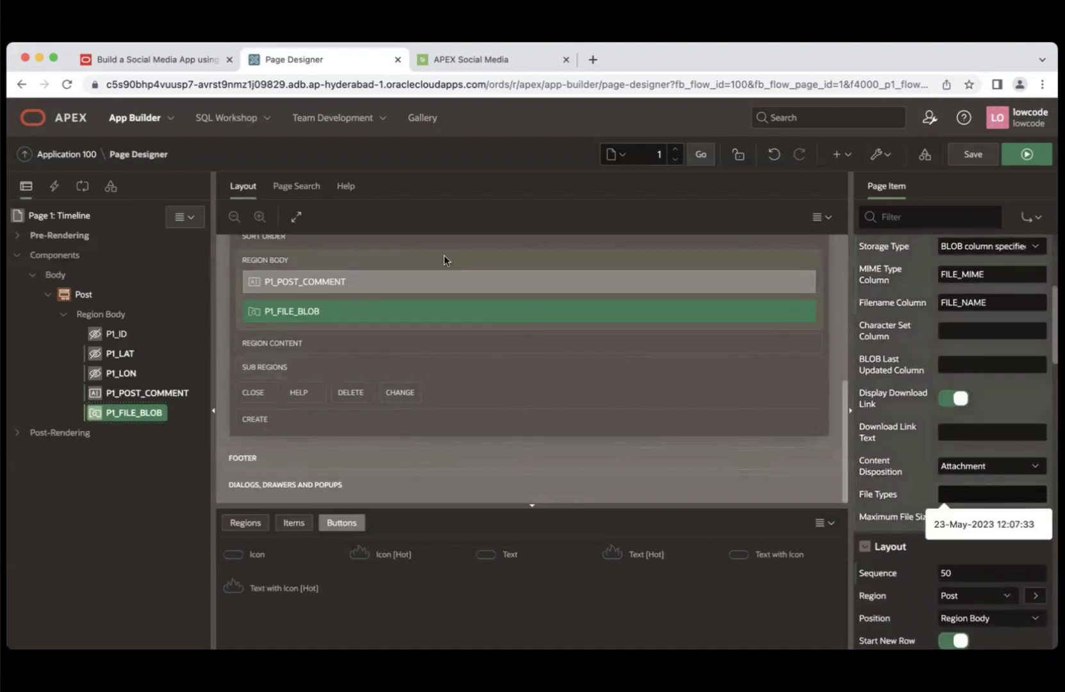
{"action": "left_click", "coordinate": [345, 187]}
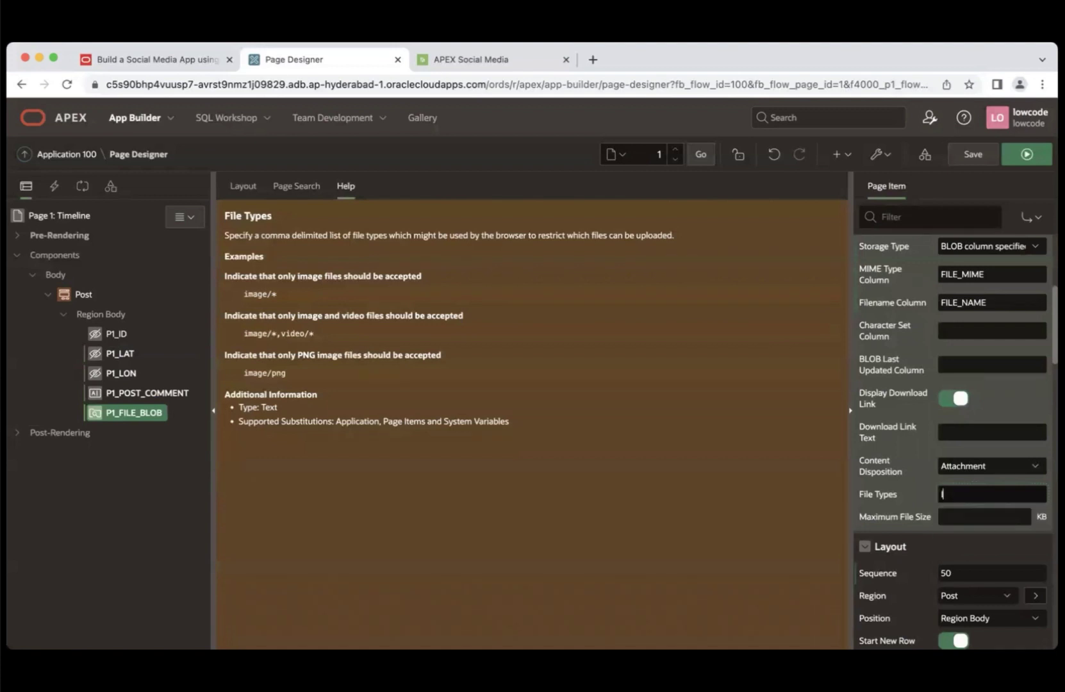
{"action": "type", "text": "MAG"}
{"action": "key", "text": "BackSpace"}
{"action": "key", "text": "BackSpace"}
{"action": "key", "text": "BackSpace"}
{"action": "key", "text": "BackSpace"}
{"action": "left_click_drag", "start_coordinate": [243, 293], "coordinate": [283, 291]}
{"action": "key", "text": "ctrl+c"}
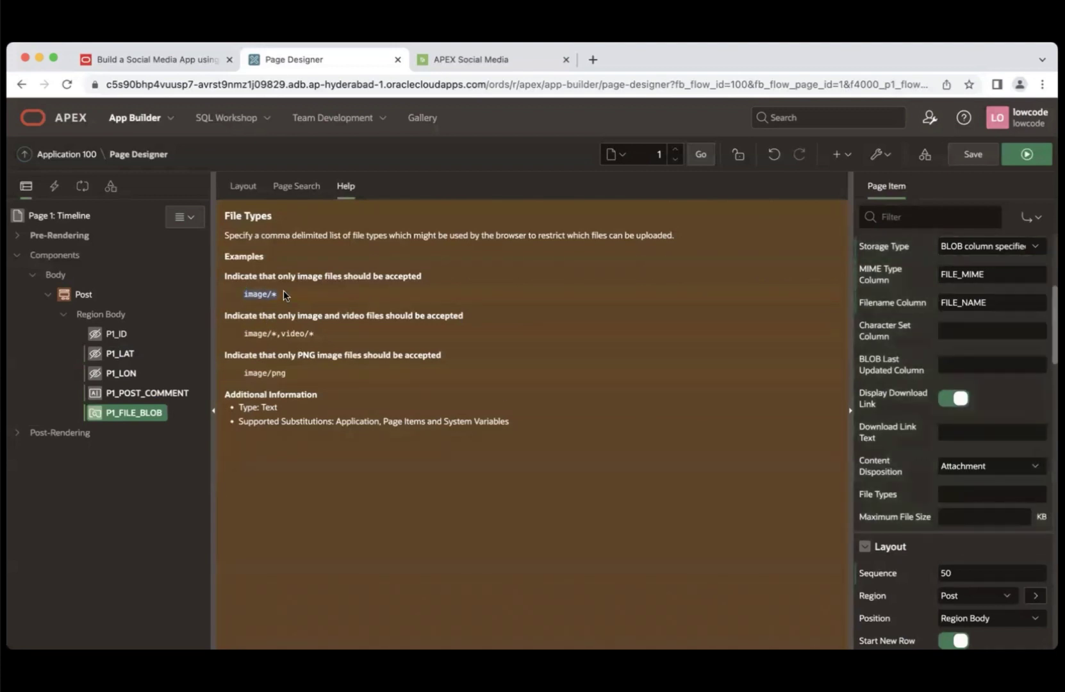
{"action": "left_click", "coordinate": [954, 494]}
{"action": "key", "text": "ctrl+v"}
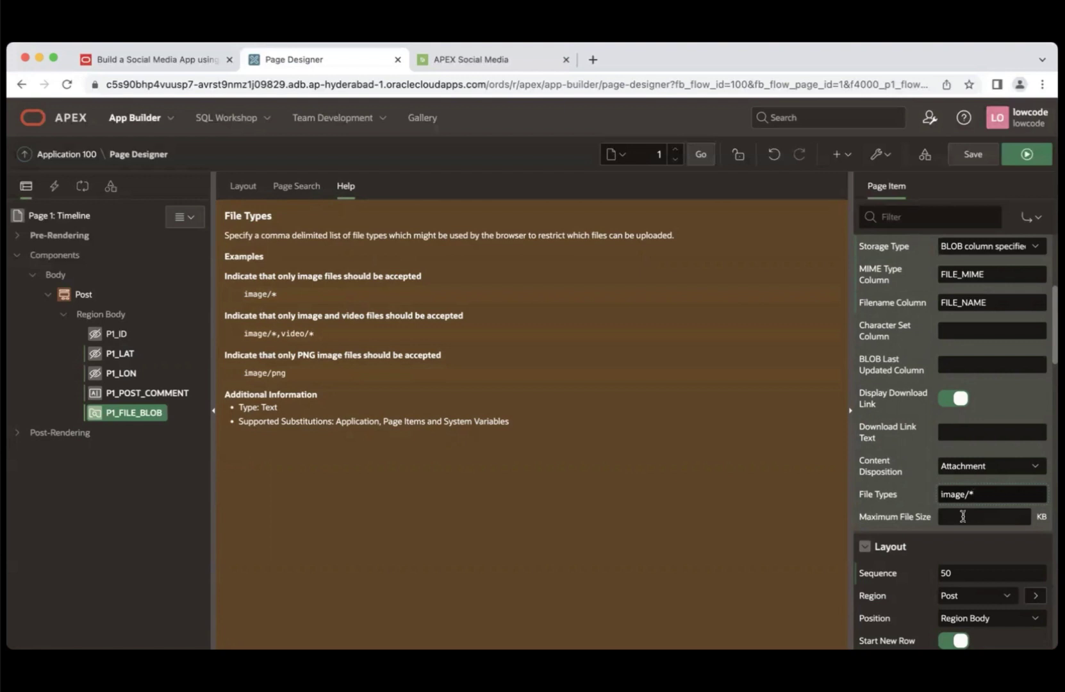
{"action": "left_click", "coordinate": [963, 516]}
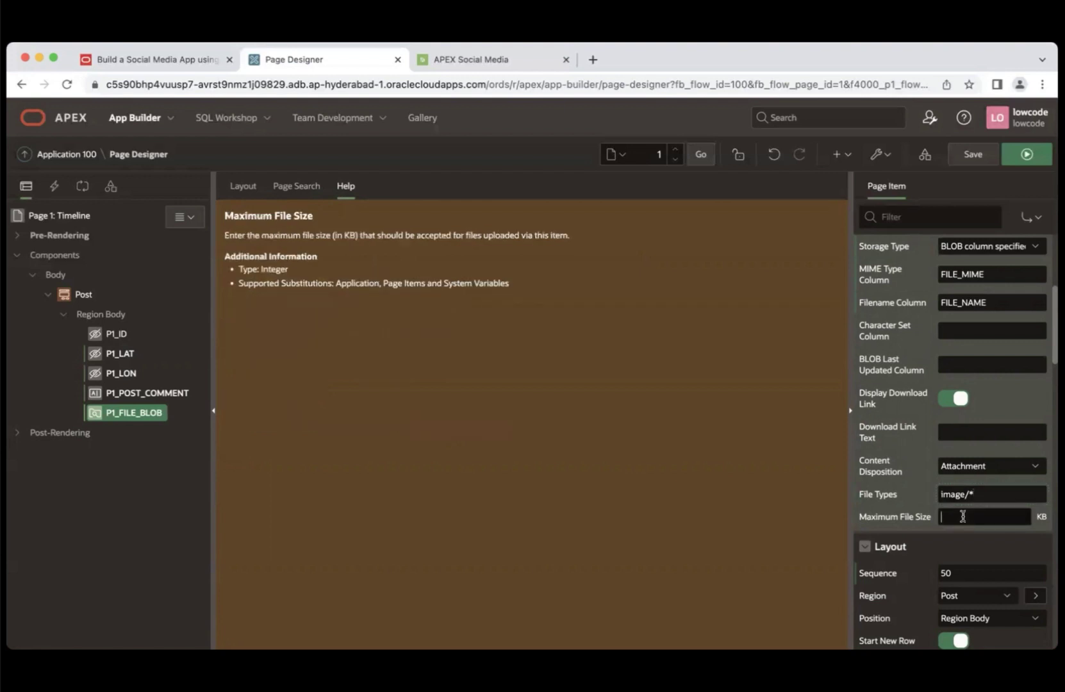
{"action": "type", "text": "10000"}
- Save and run the page to preview the 'Share a Photo...' dropzone, then return to the workshop instructions
{"action": "left_click", "coordinate": [1010, 160]}
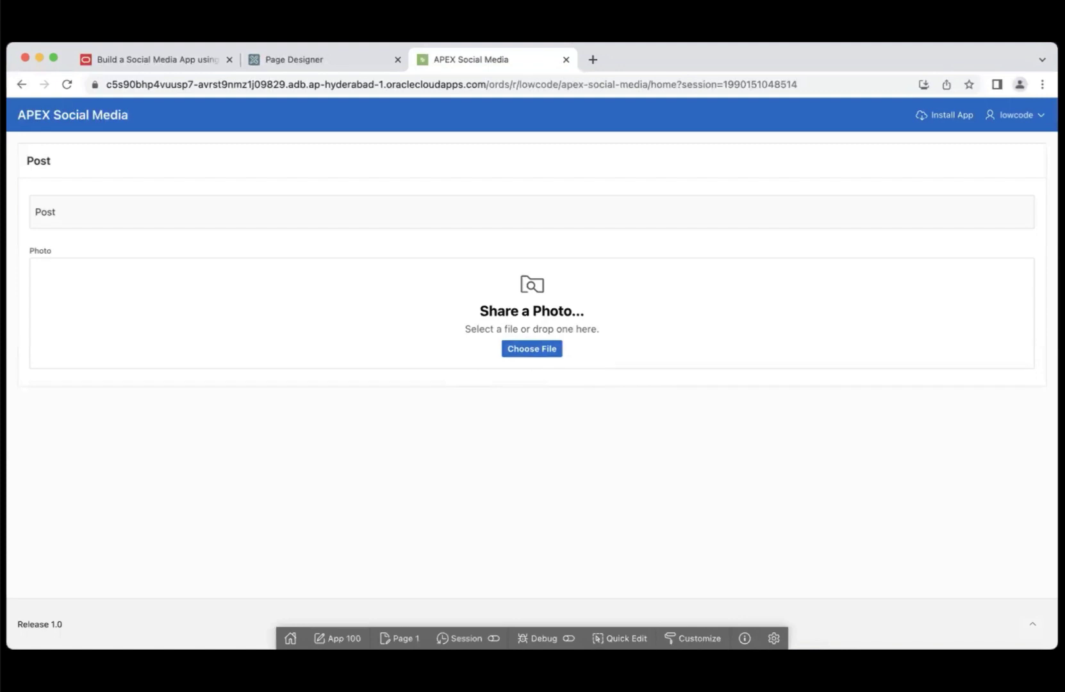
{"action": "key", "text": "super+1"}
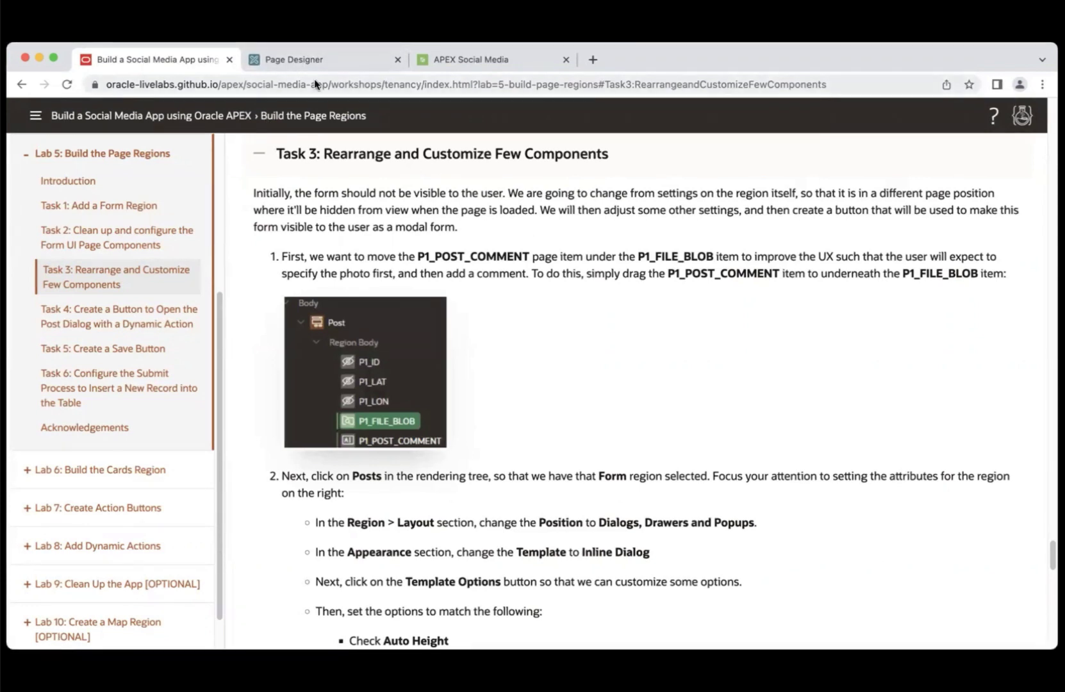
- Move P1_POST_COMMENT below P1_FILE_BLOB in the Post region, giving it sequence 60
{"action": "left_click", "coordinate": [282, 59]}
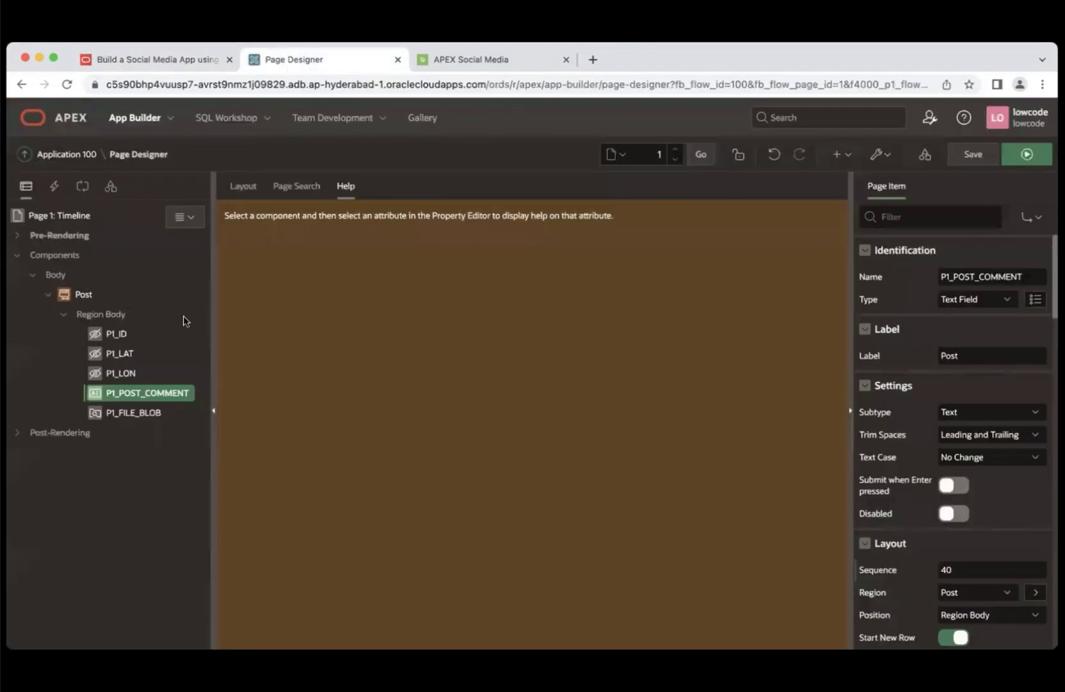
{"action": "left_click_drag", "start_coordinate": [141, 396], "coordinate": [140, 422]}
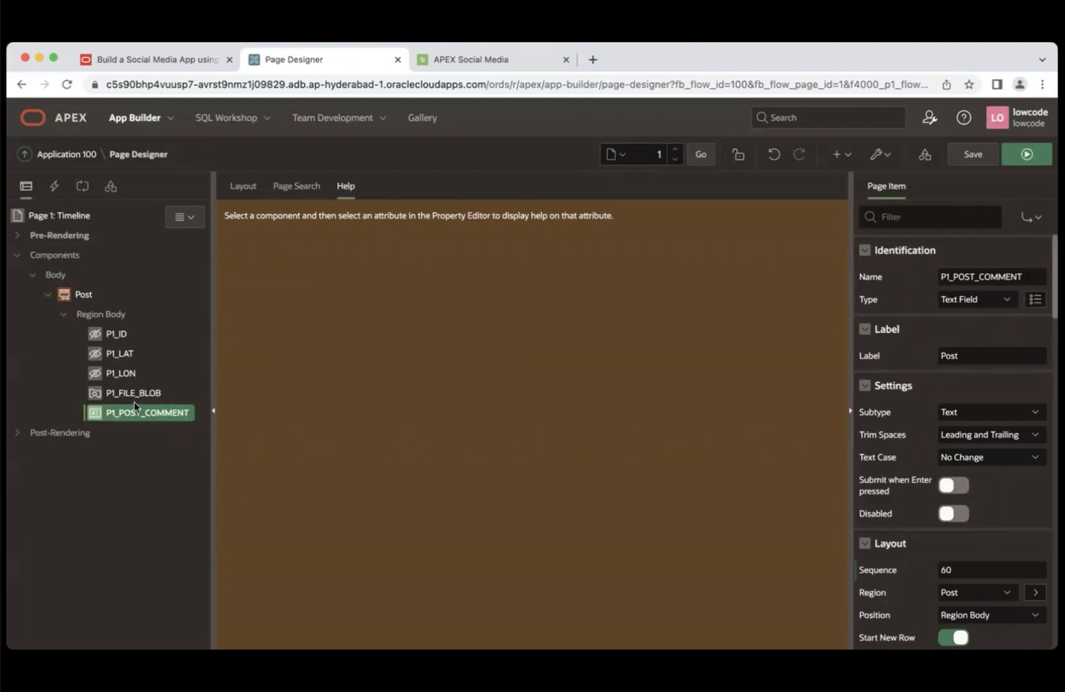
{"action": "left_click", "coordinate": [204, 59]}
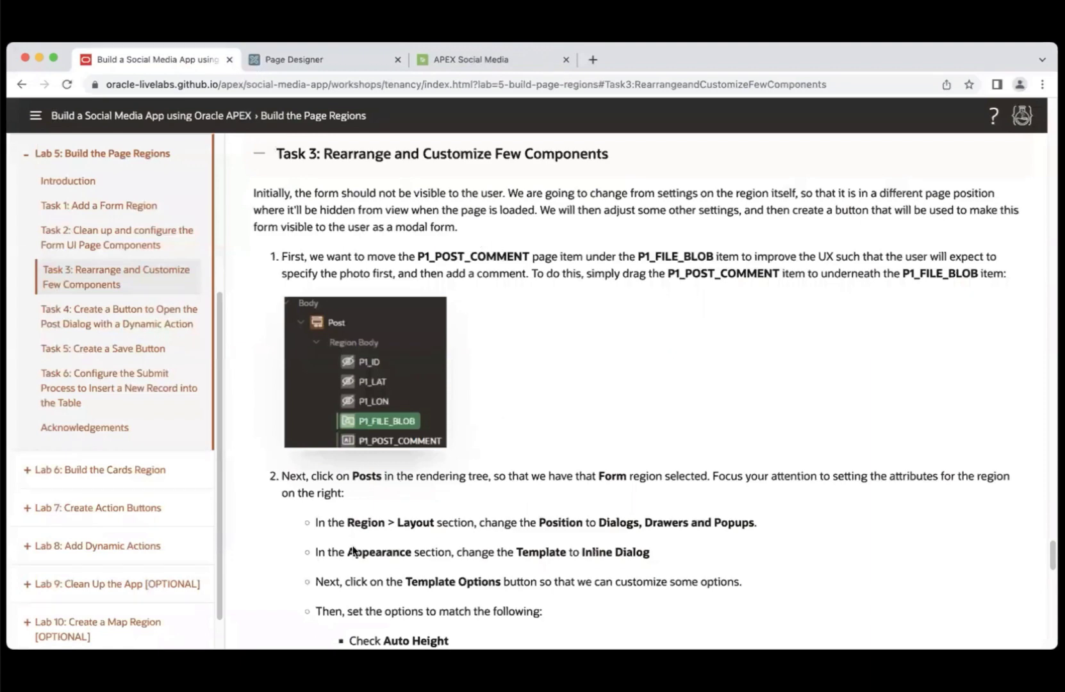
{"action": "left_click", "coordinate": [304, 62]}
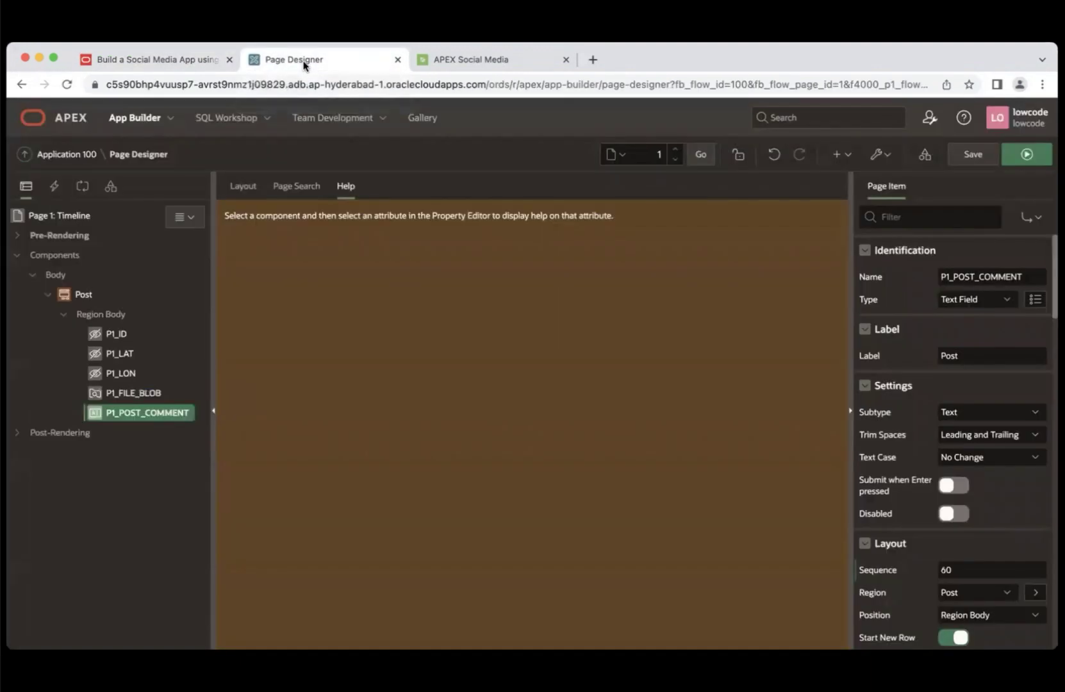
- Set the Post region's position to Dialogs, Drawers and Popups and its template to Inline Dialog
{"action": "left_click", "coordinate": [83, 295]}
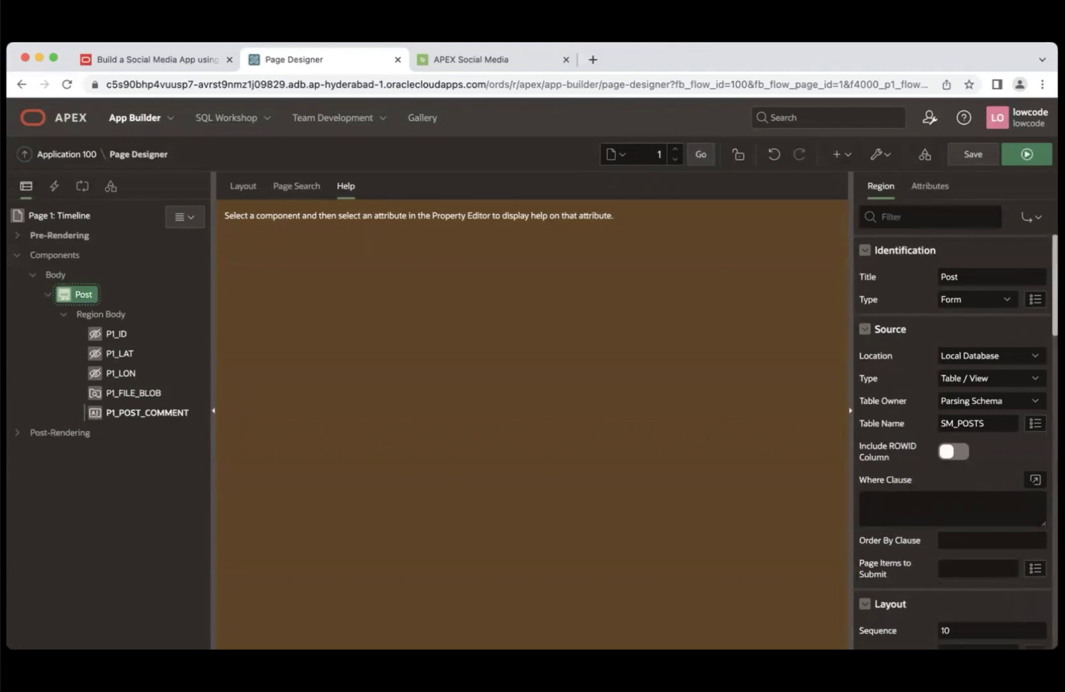
{"action": "scroll", "coordinate": [952, 442], "scroll_direction": "down", "scroll_amount": 5}
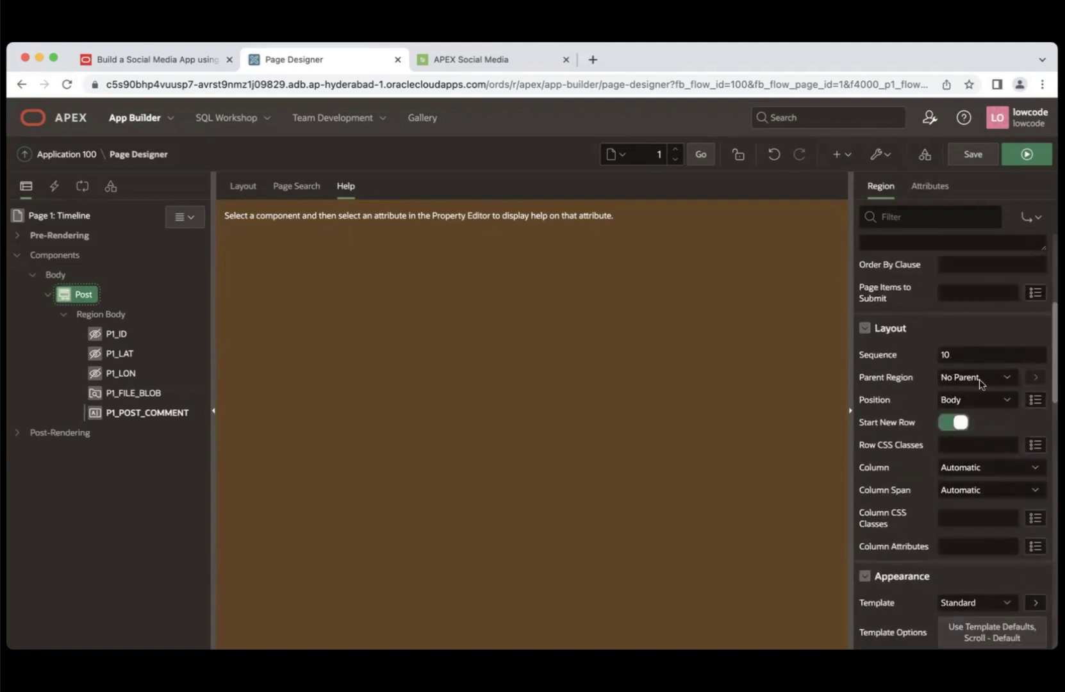
{"action": "left_click", "coordinate": [1006, 401]}
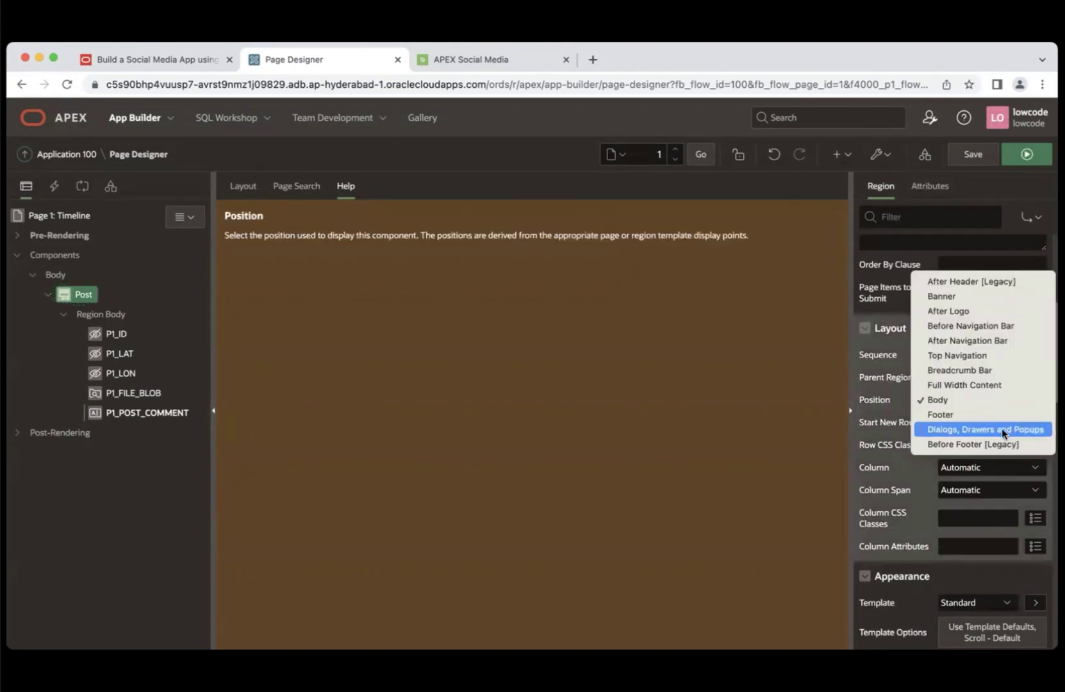
{"action": "left_click", "coordinate": [1001, 430]}
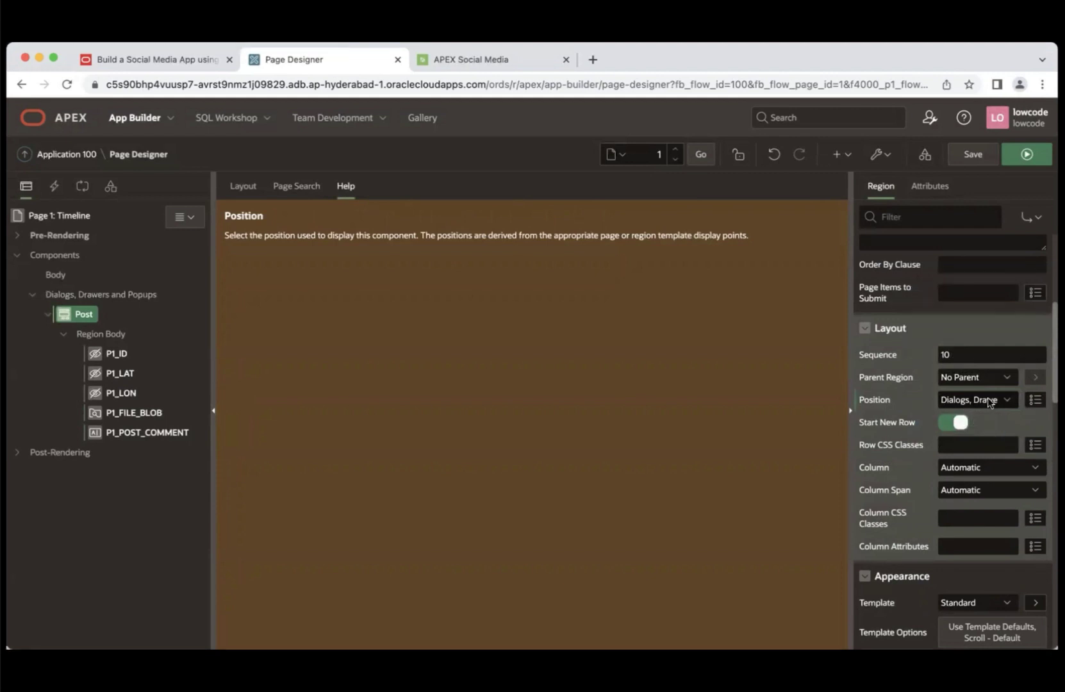
{"action": "left_click", "coordinate": [984, 604]}
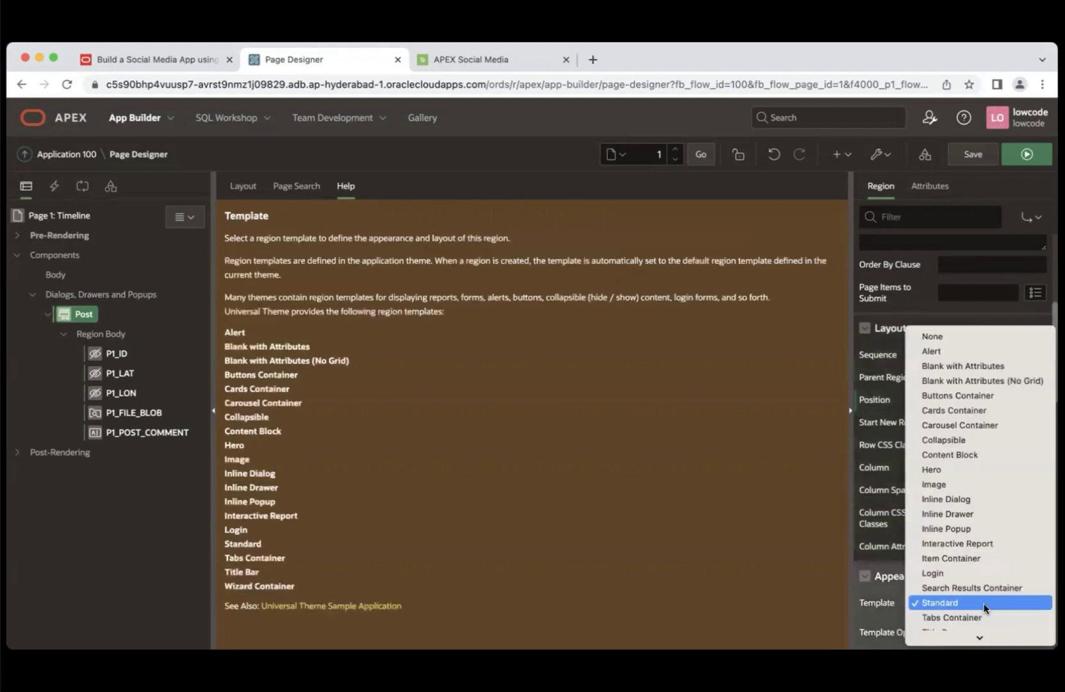
{"action": "left_click", "coordinate": [971, 499]}
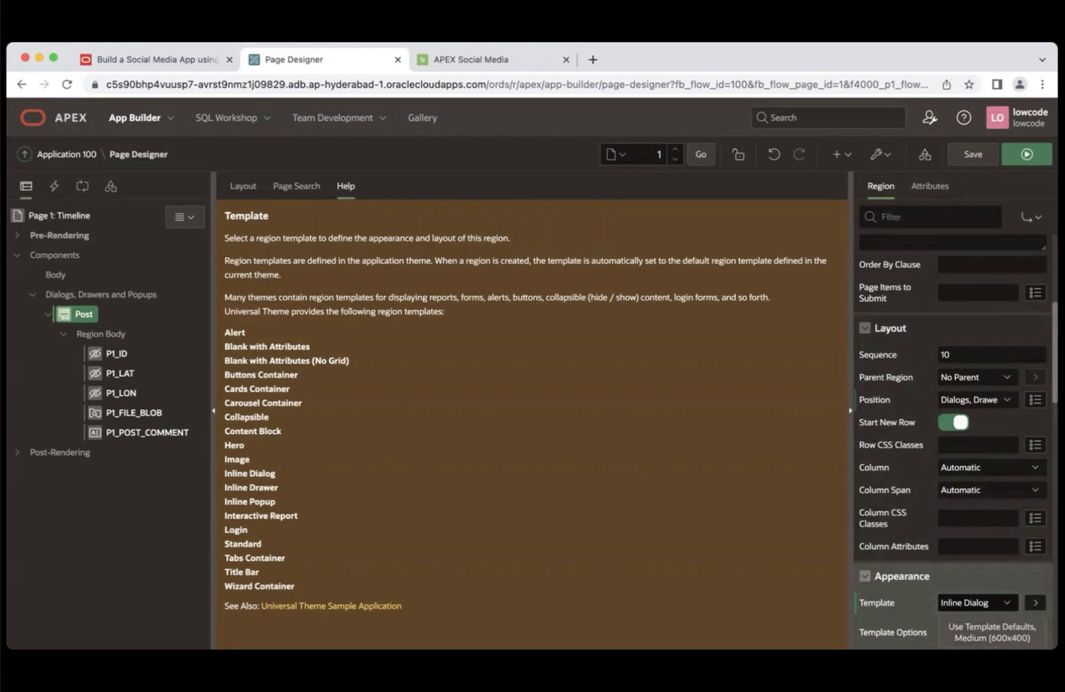
- Set the Post region's template options to Auto Height, Size None and Heading Level H1
{"action": "left_click", "coordinate": [992, 632]}
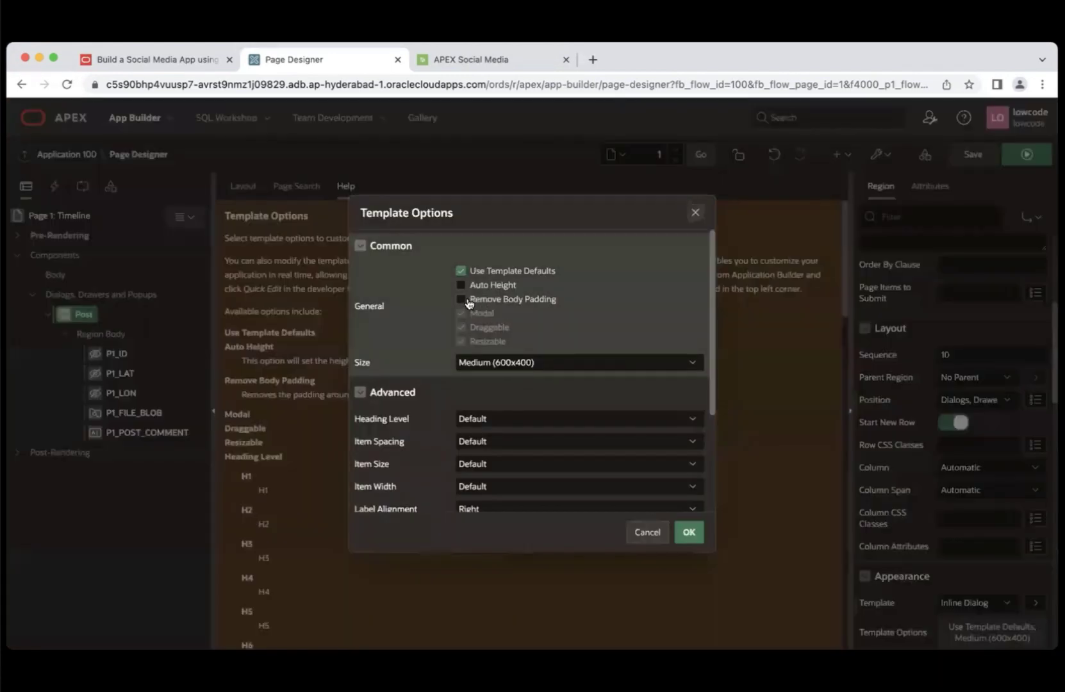
{"action": "left_click", "coordinate": [460, 285]}
{"action": "left_click", "coordinate": [526, 363]}
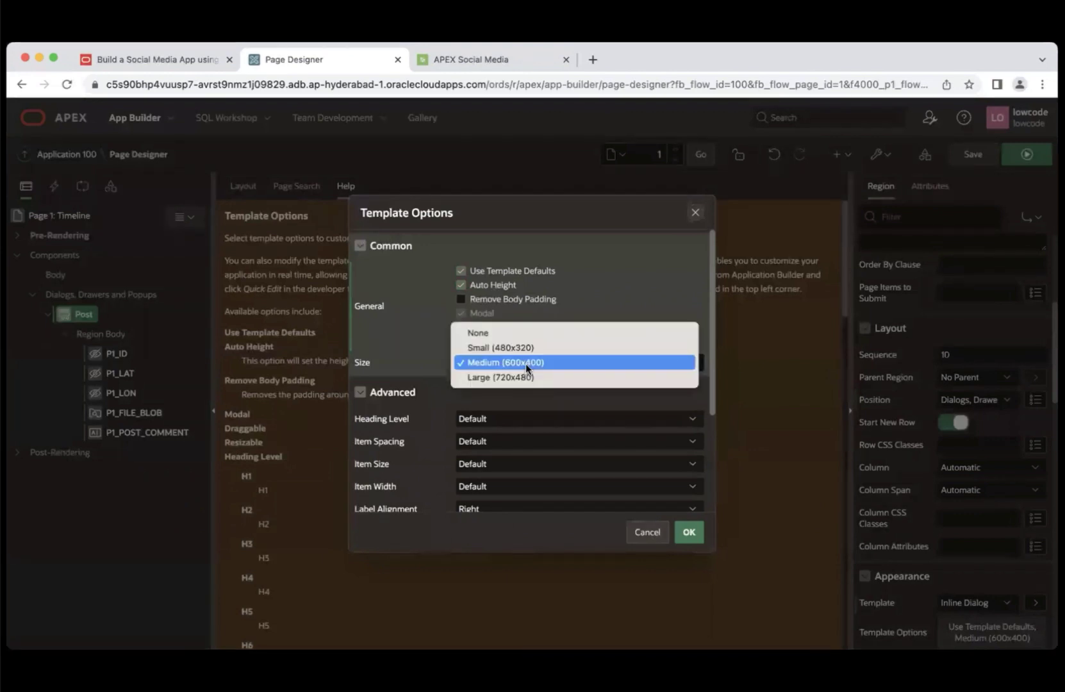
{"action": "left_click", "coordinate": [516, 332]}
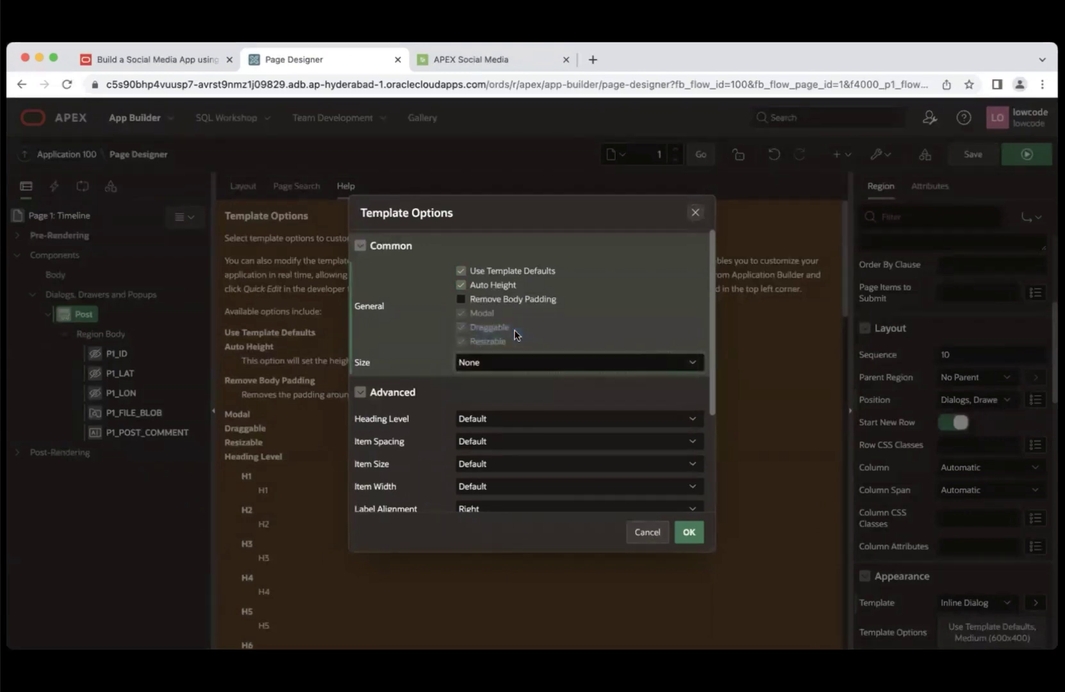
{"action": "left_click", "coordinate": [527, 420]}
{"action": "left_click", "coordinate": [505, 432]}
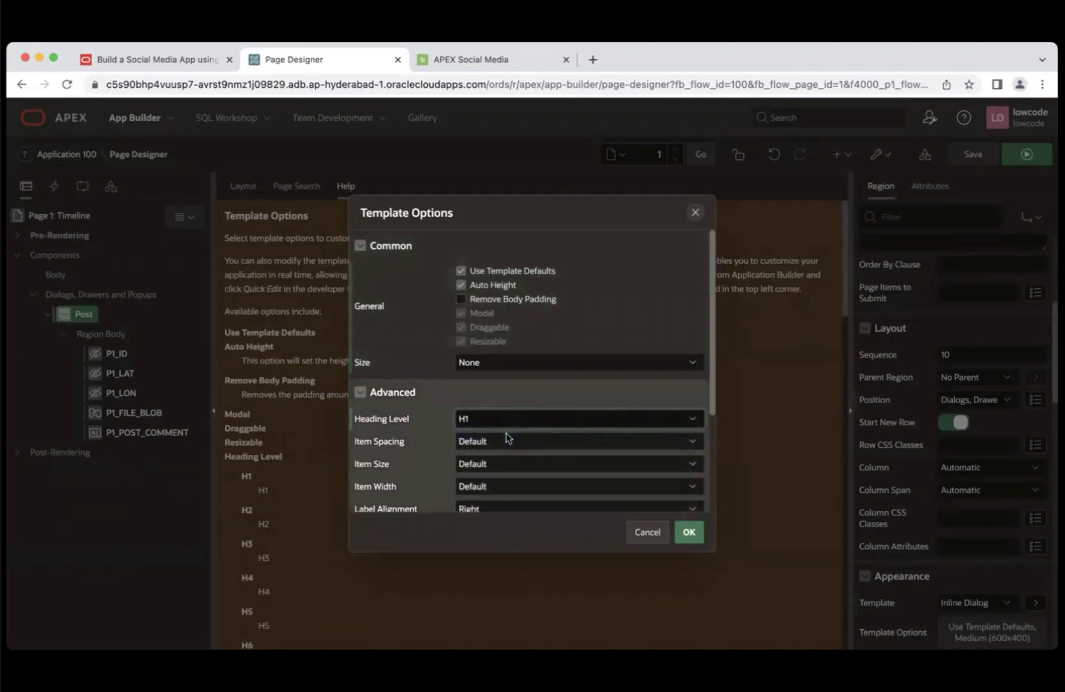
{"action": "left_click", "coordinate": [691, 533]}
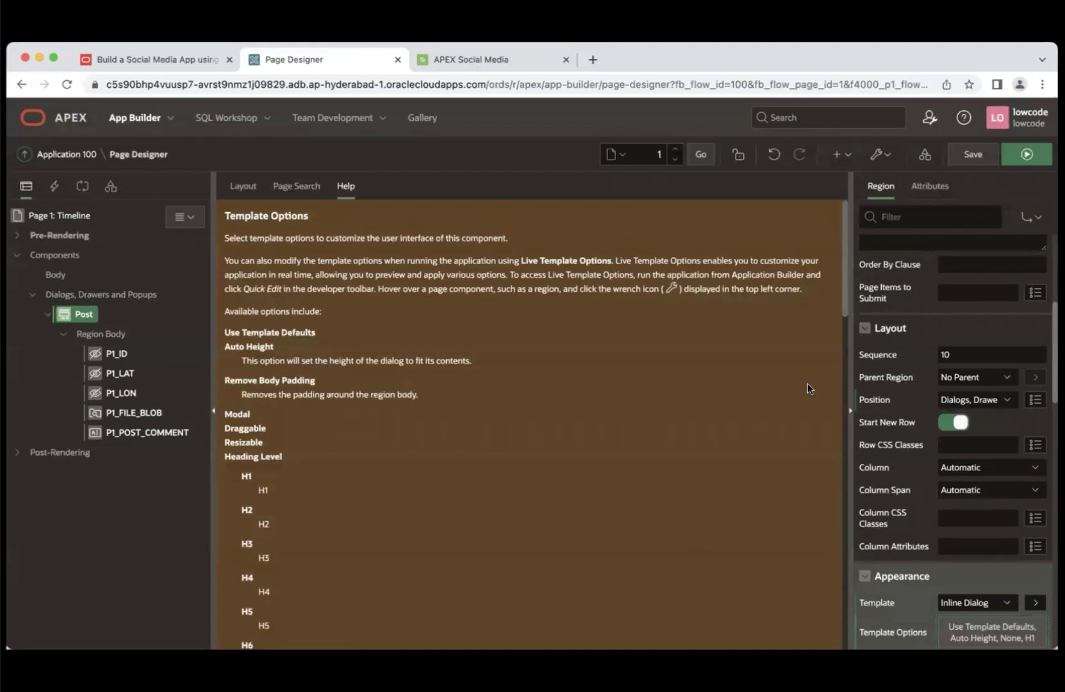
- Save and run Page 1 to confirm the Post form is hidden, then read Task 4's instructions
{"action": "left_click", "coordinate": [1027, 155]}
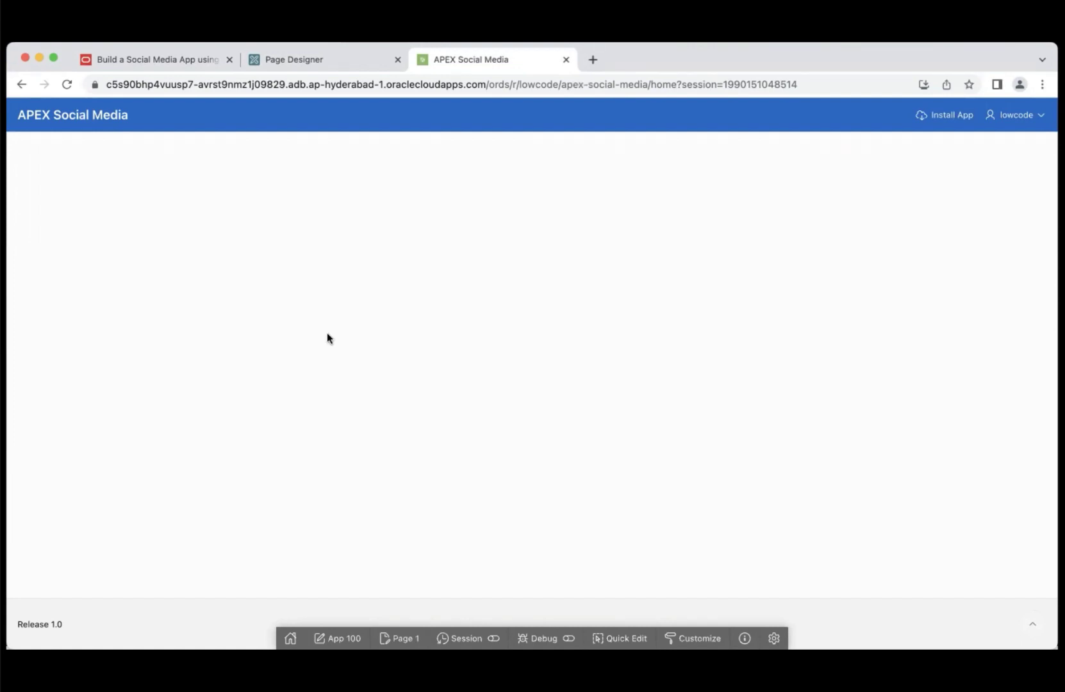
{"action": "left_click", "coordinate": [180, 60]}
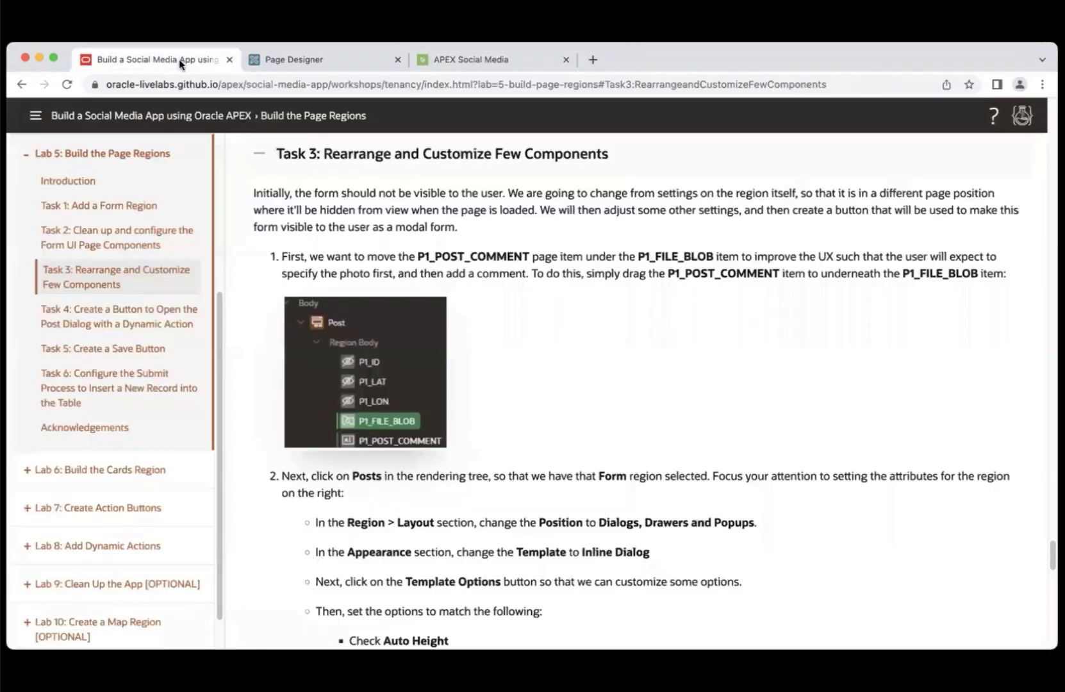
{"action": "left_click", "coordinate": [136, 322]}
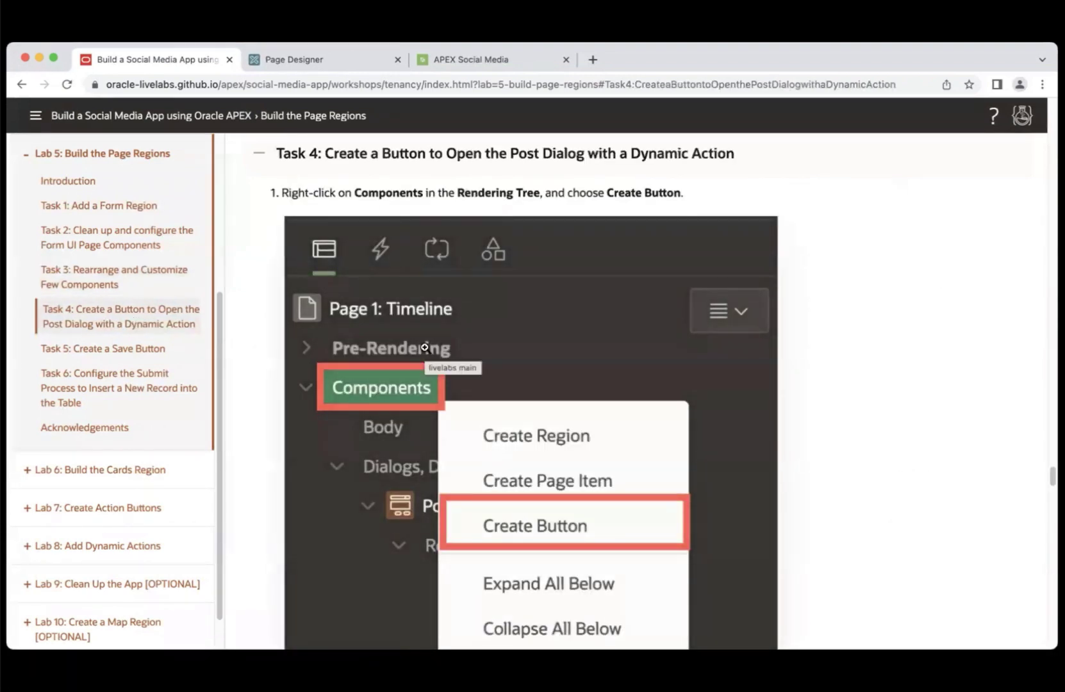
{"action": "left_click", "coordinate": [318, 62]}
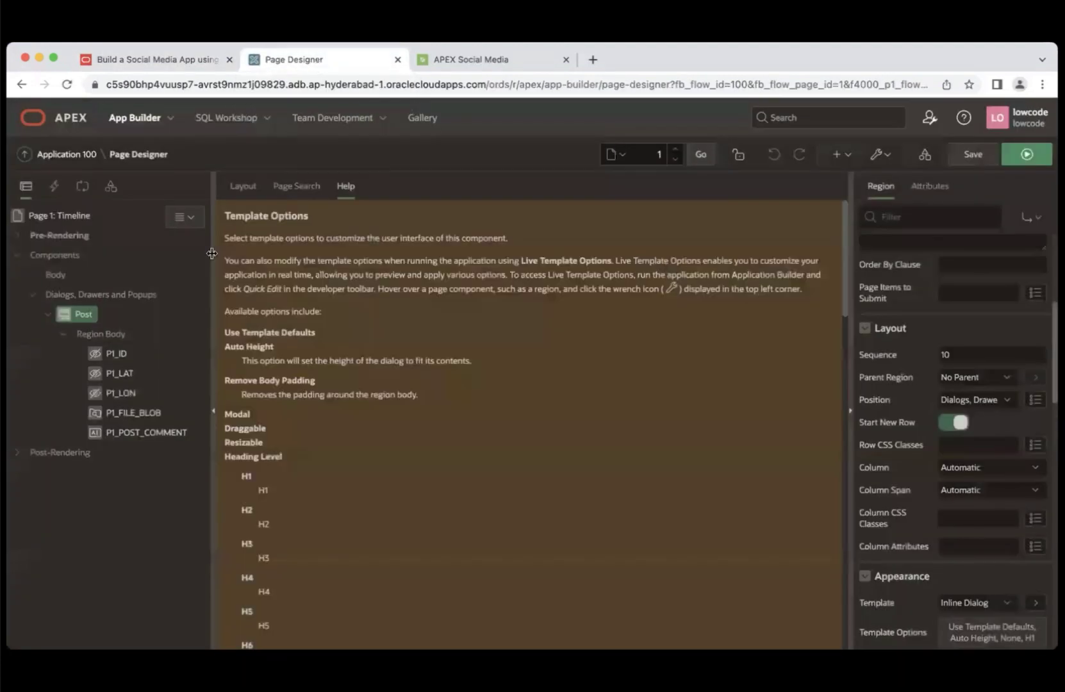
- Create a button named ADD_POST on Page 1 and place it in the After Logo position
{"action": "left_click", "coordinate": [62, 257]}
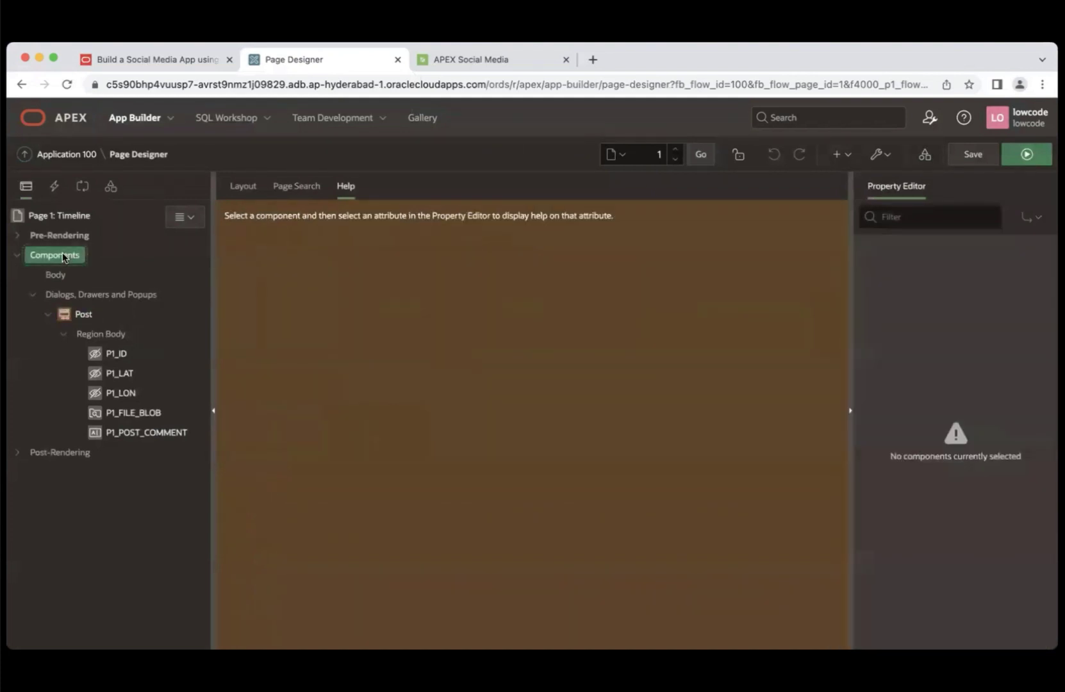
{"action": "right_click", "coordinate": [62, 257]}
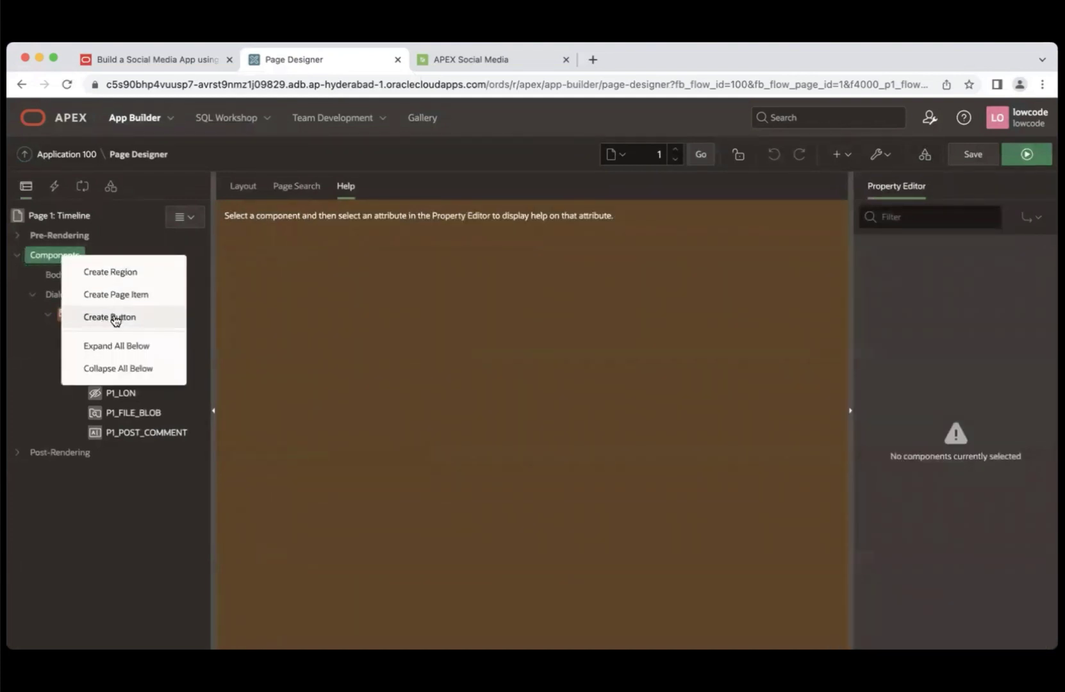
{"action": "left_click", "coordinate": [114, 316]}
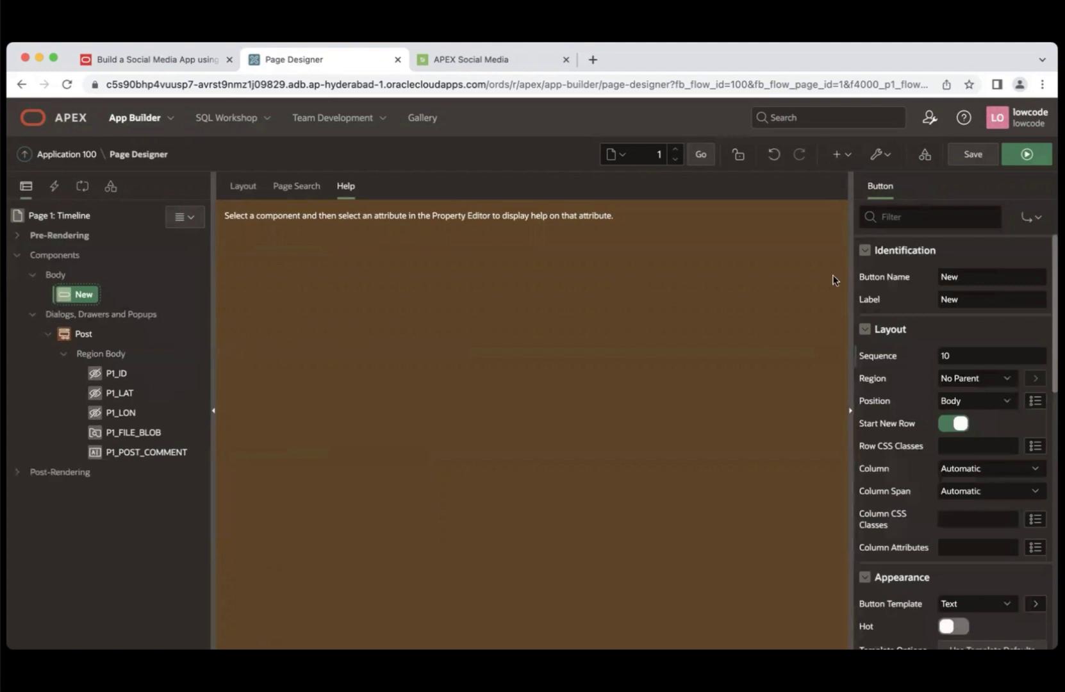
{"action": "left_click", "coordinate": [941, 277]}
{"action": "double_click", "coordinate": [942, 278]}
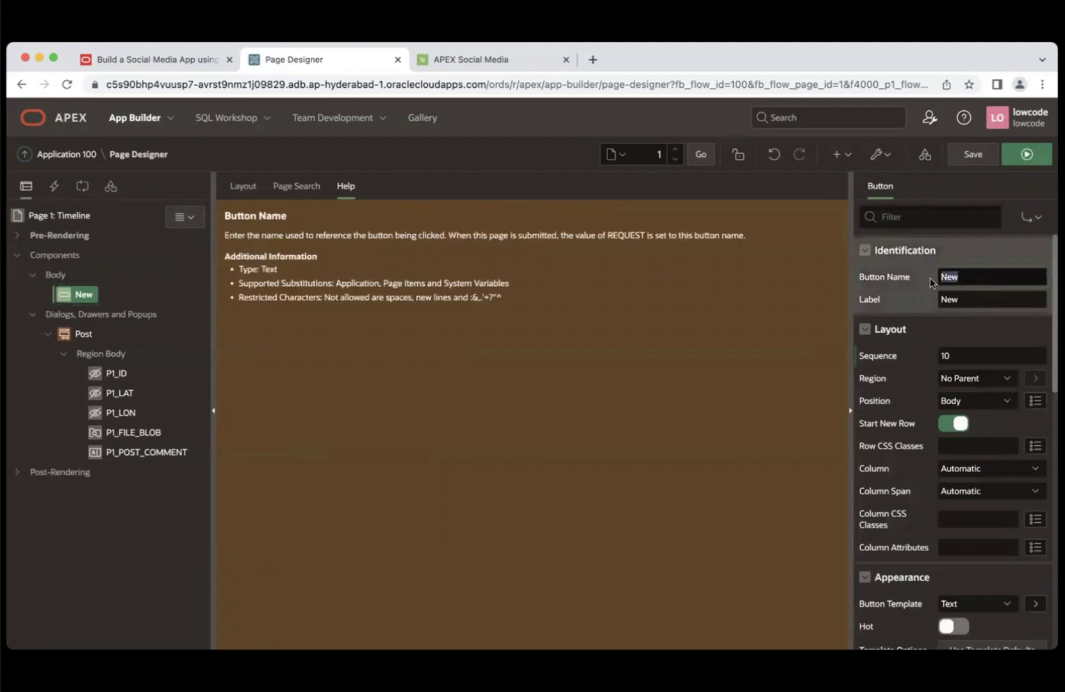
{"action": "type", "text": "ADD_POST"}
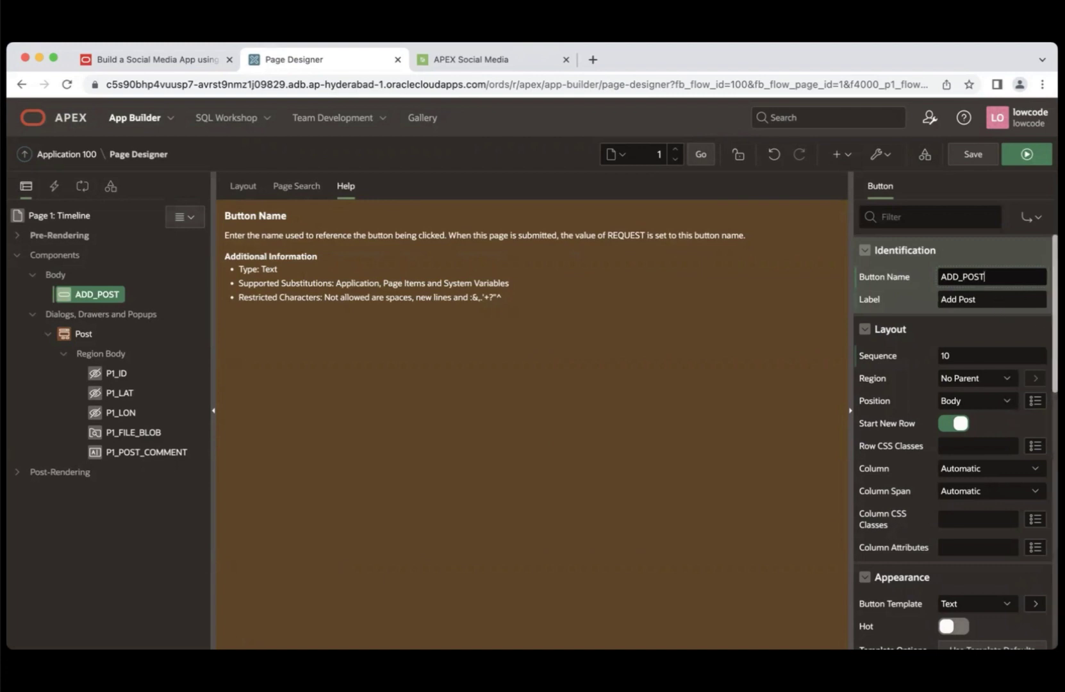
{"action": "left_click", "coordinate": [970, 401]}
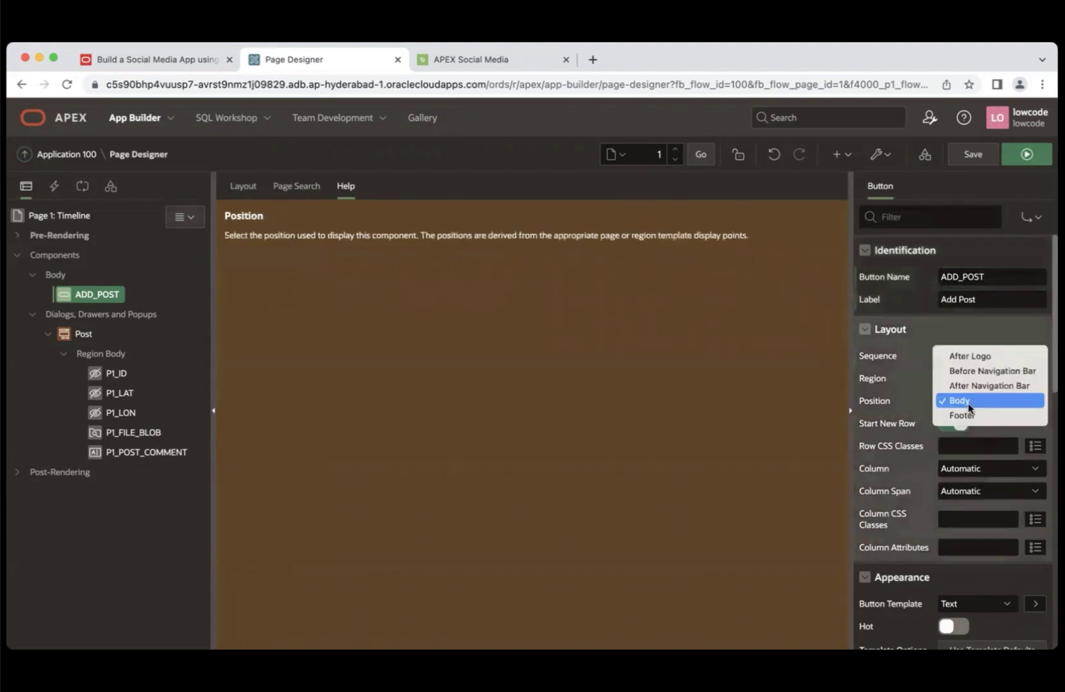
{"action": "left_click", "coordinate": [975, 357]}
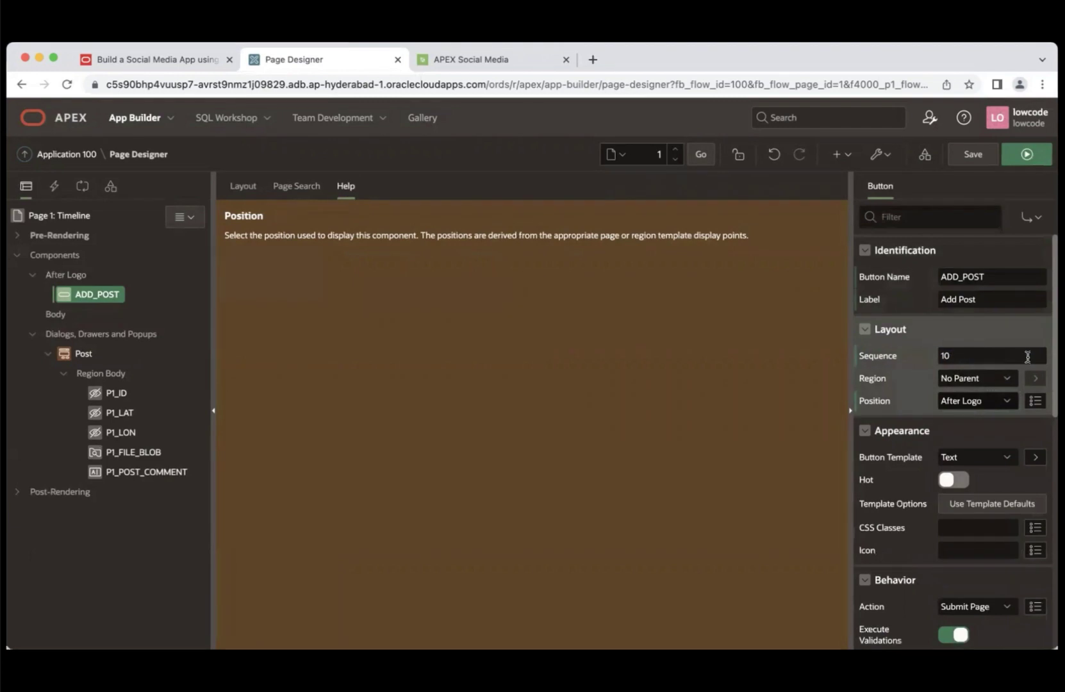
- Give ADD_POST the Text with Icon template and the new-post-button CSS class
{"action": "scroll", "coordinate": [977, 360], "scroll_direction": "down", "scroll_amount": 2}
{"action": "scroll", "coordinate": [1020, 369], "scroll_direction": "down", "scroll_amount": 1}
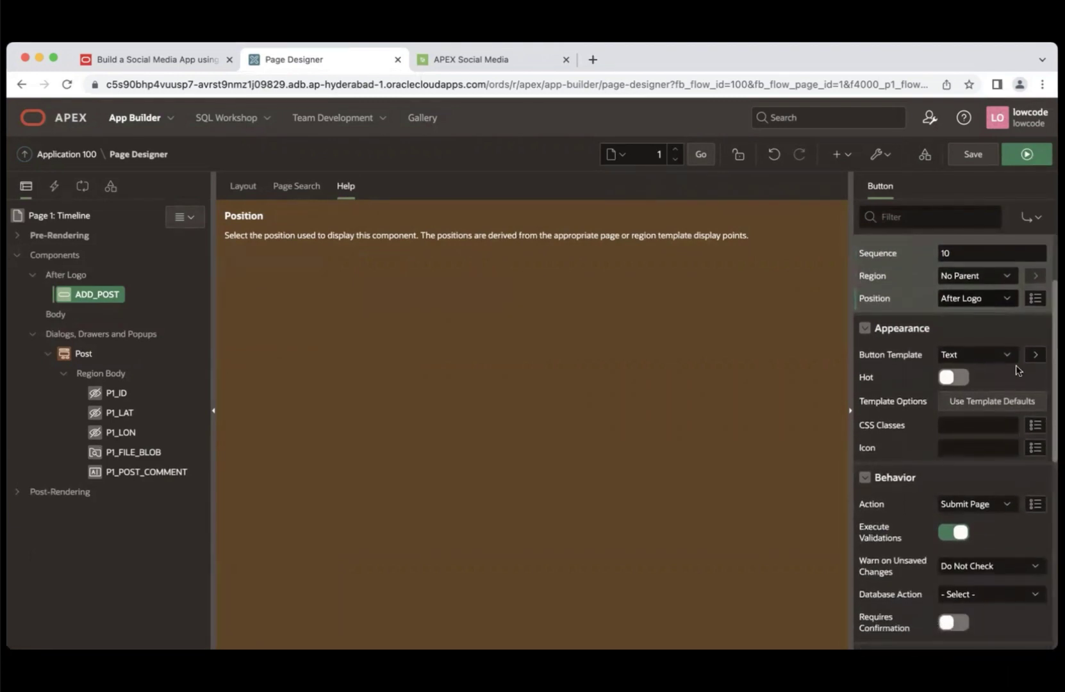
{"action": "left_click", "coordinate": [970, 356]}
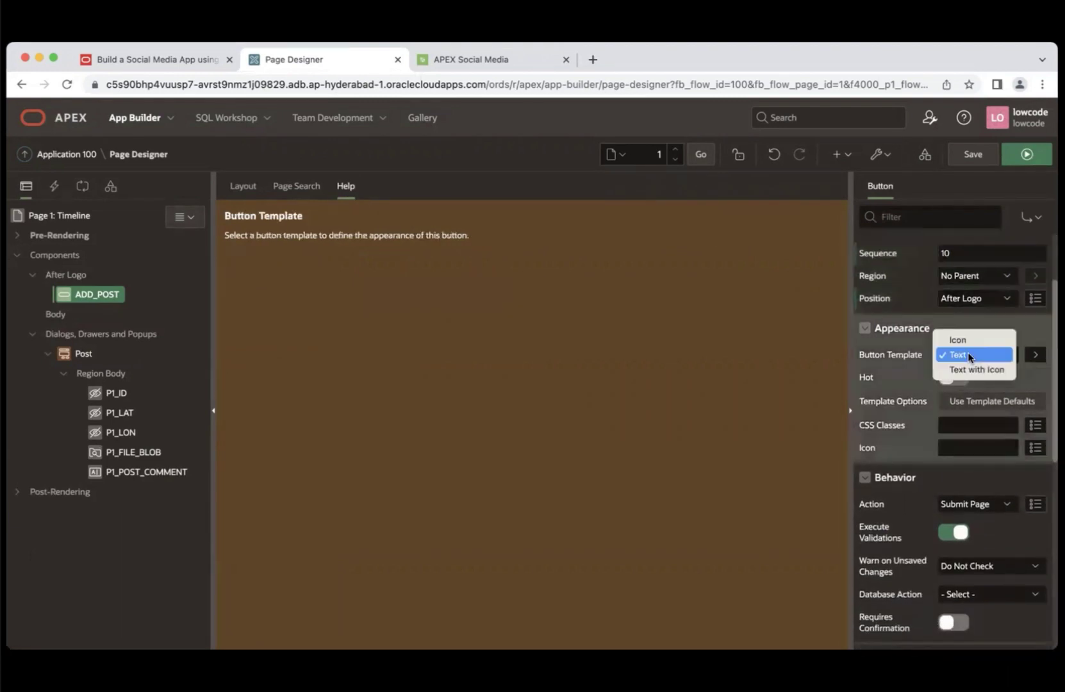
{"action": "left_click", "coordinate": [966, 370]}
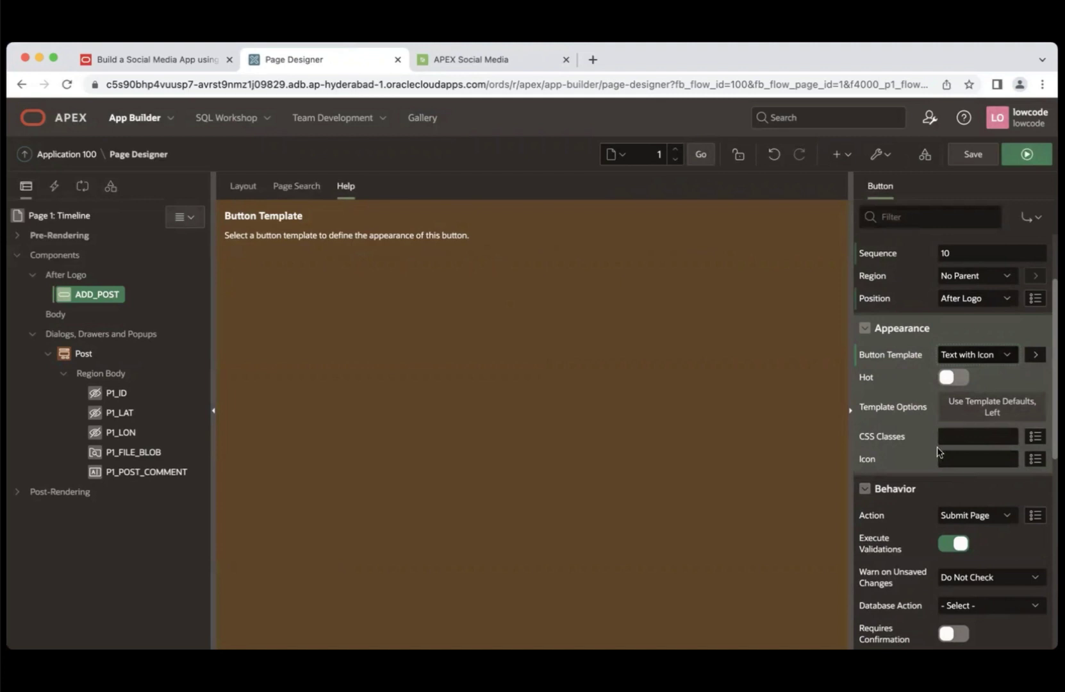
{"action": "left_click", "coordinate": [952, 440]}
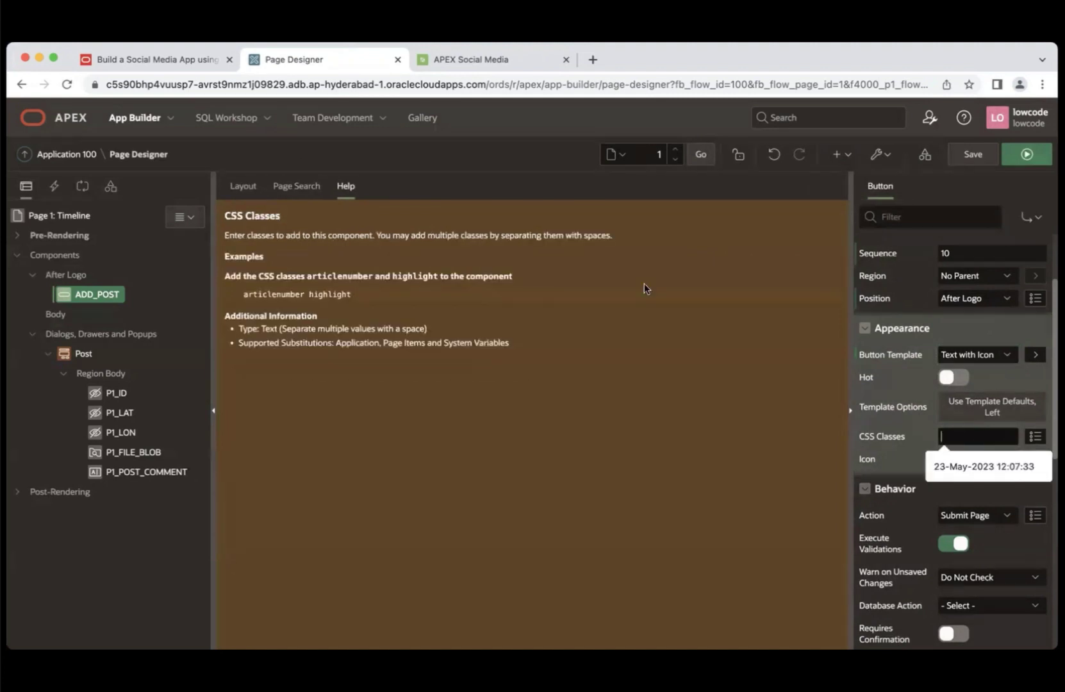
{"action": "type", "text": "New"}
{"action": "key", "text": "BackSpace"}
{"action": "key", "text": "BackSpace"}
{"action": "key", "text": "BackSpace"}
{"action": "type", "text": "new"}
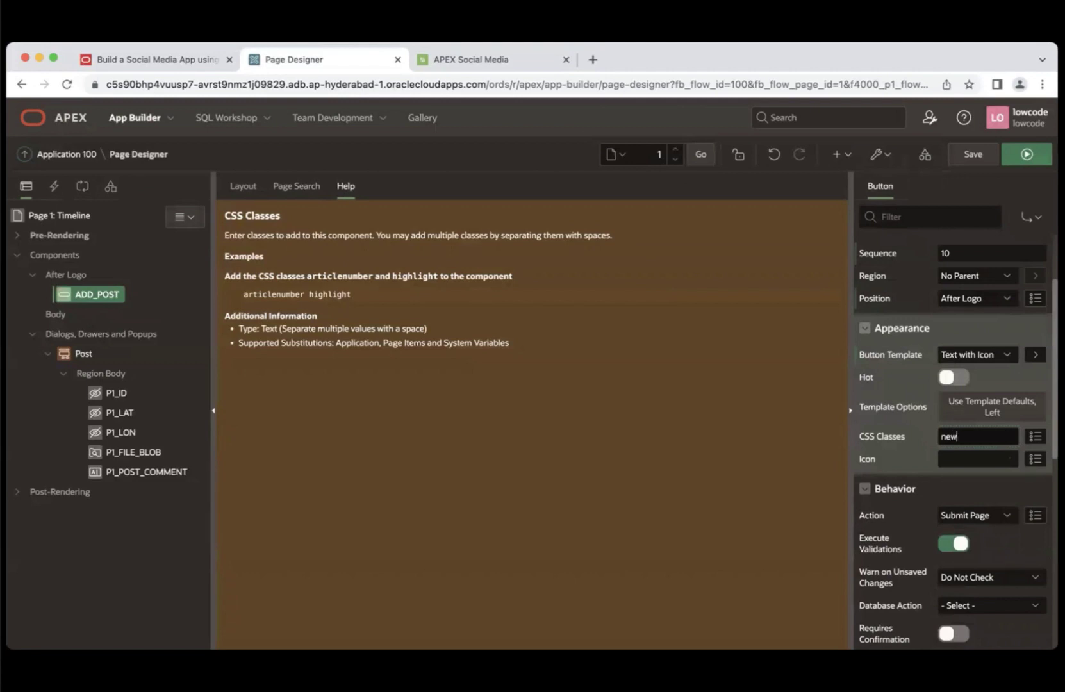
{"action": "type", "text": "-post-button"}
- Set ADD_POST's icon to fa-plus and its action to Defined by Dynamic Action
{"action": "left_click", "coordinate": [961, 462]}
{"action": "type", "text": "fa-pl"}
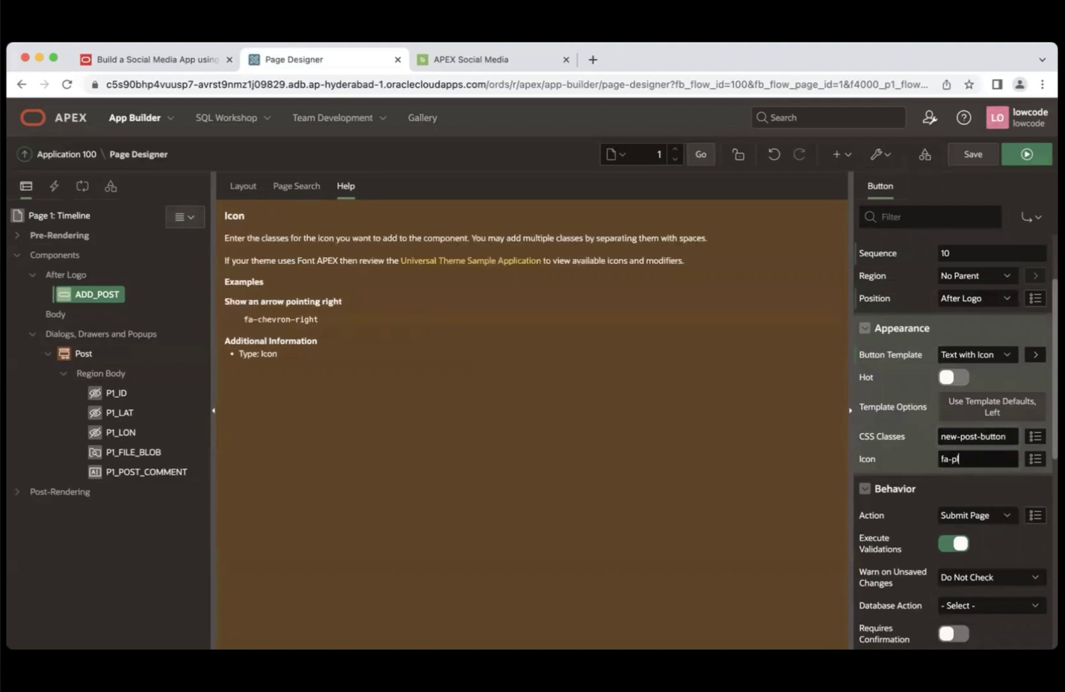
{"action": "type", "text": "us"}
{"action": "left_click", "coordinate": [992, 524]}
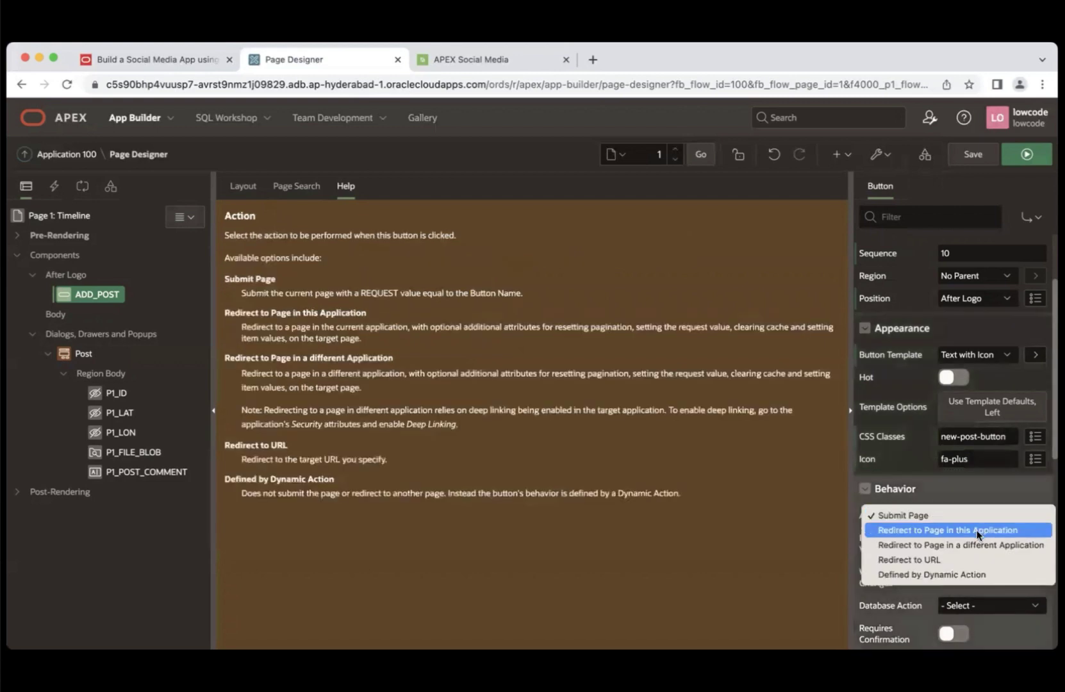
{"action": "left_click", "coordinate": [947, 575]}
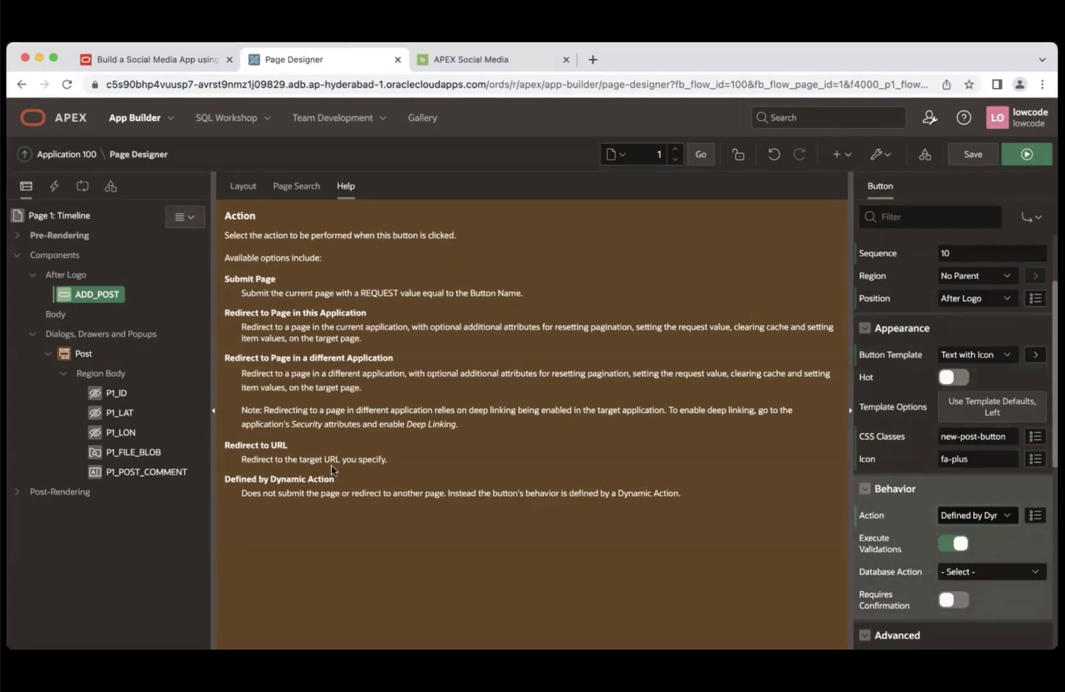
- Create a dynamic action on ADD_POST named Open Post Dialog
{"action": "right_click", "coordinate": [104, 296]}
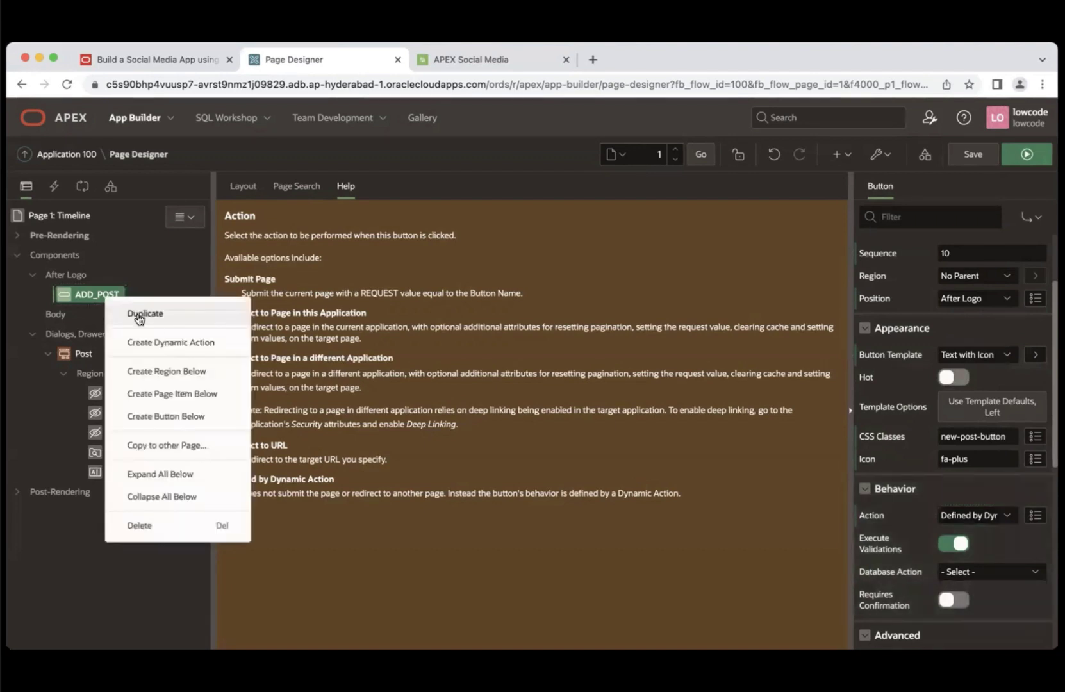
{"action": "left_click", "coordinate": [191, 340]}
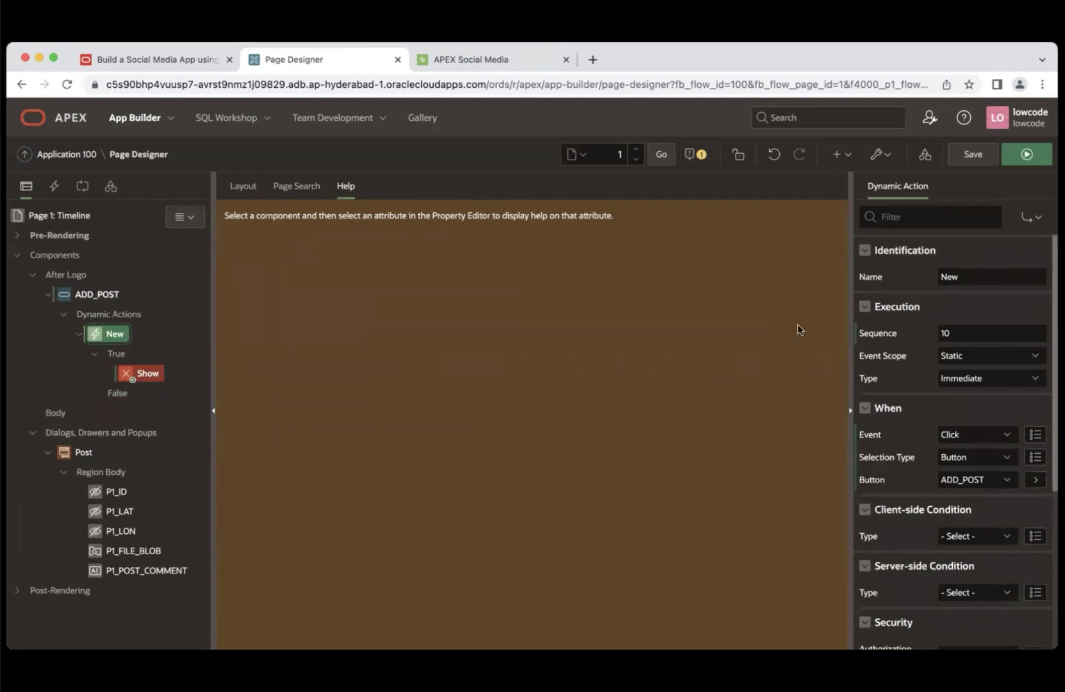
{"action": "left_click", "coordinate": [980, 276]}
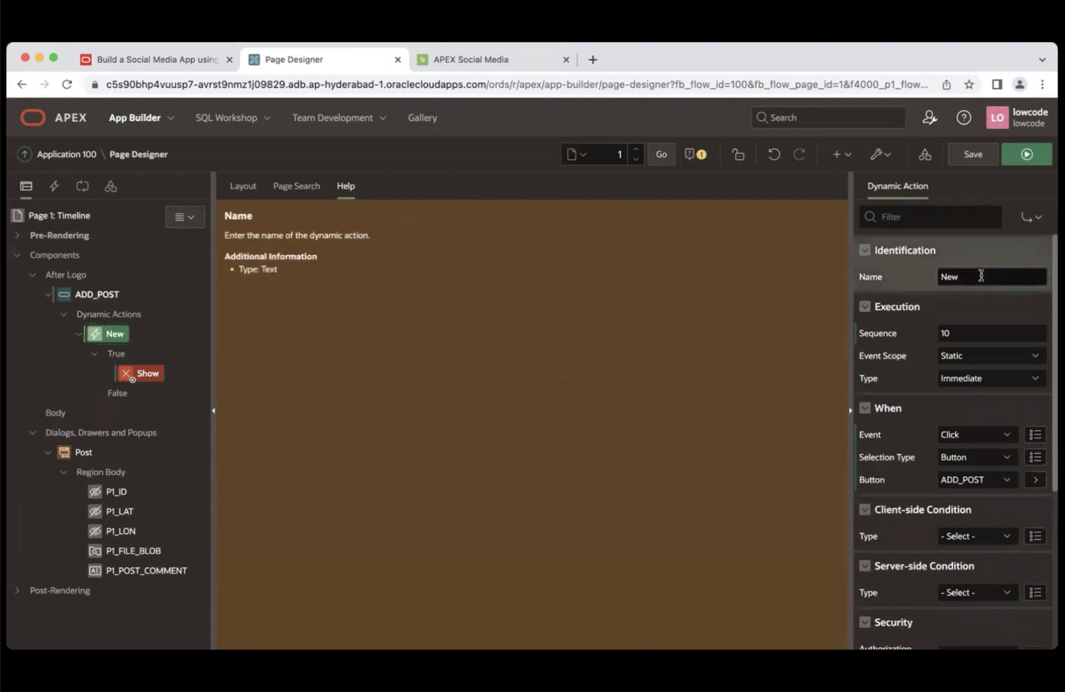
{"action": "left_click_drag", "start_coordinate": [971, 276], "coordinate": [908, 278]}
{"action": "type", "text": "Open Post Dialog"}
- Change the true action to Open Region, with Selection Type Region and Region Post
{"action": "left_click", "coordinate": [145, 377]}
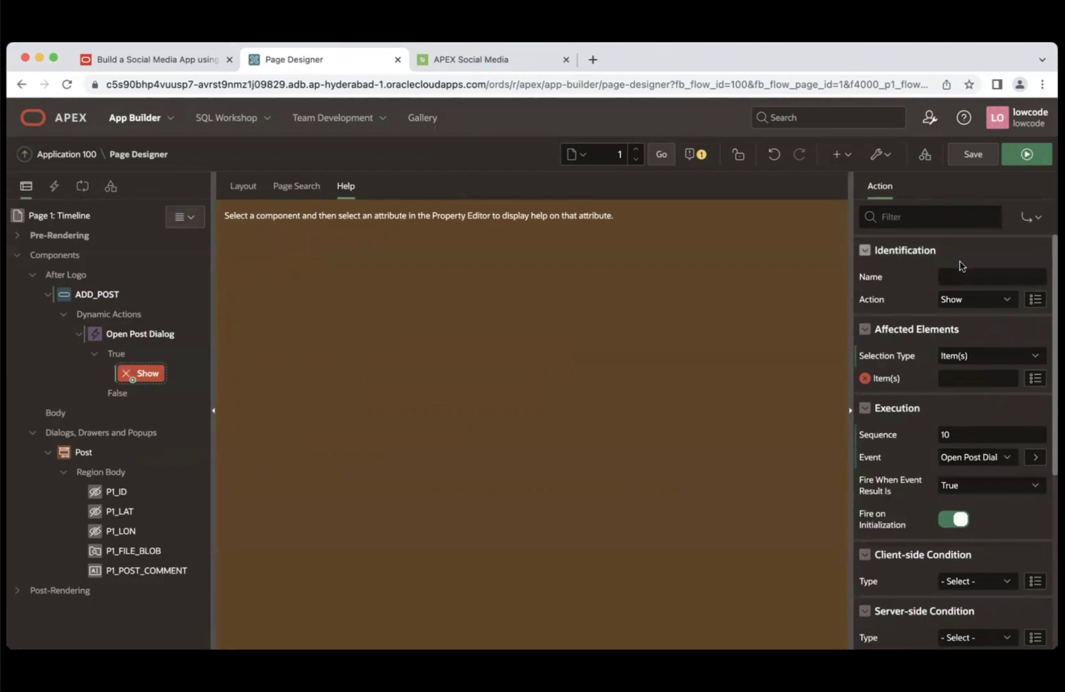
{"action": "left_click", "coordinate": [973, 301]}
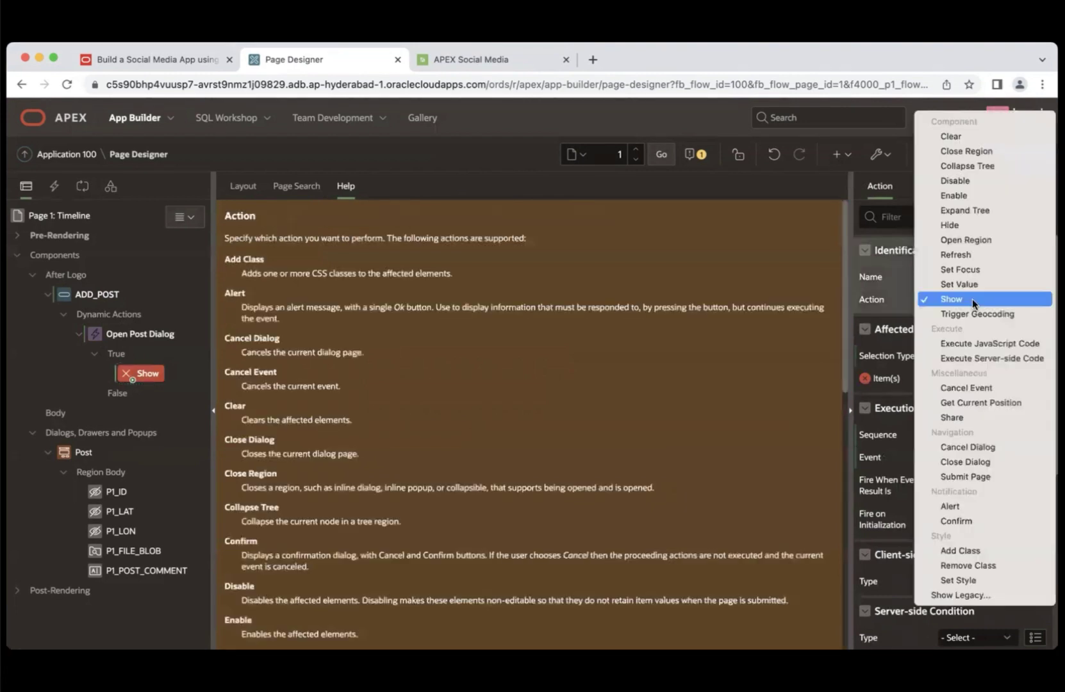
{"action": "left_click", "coordinate": [985, 242]}
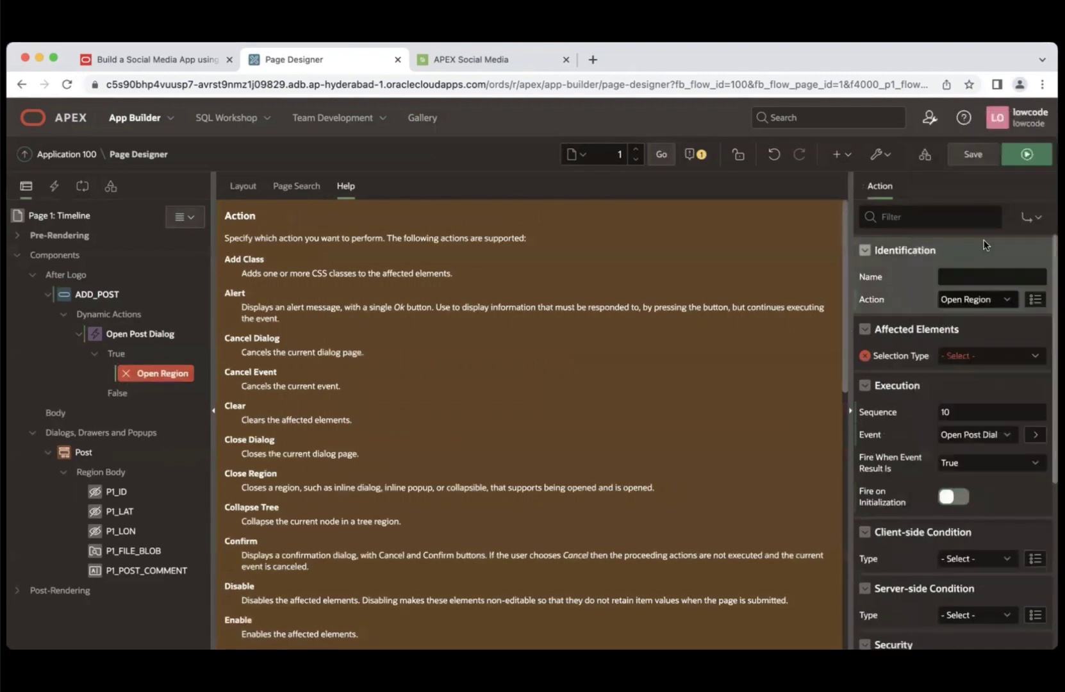
{"action": "left_click", "coordinate": [967, 361]}
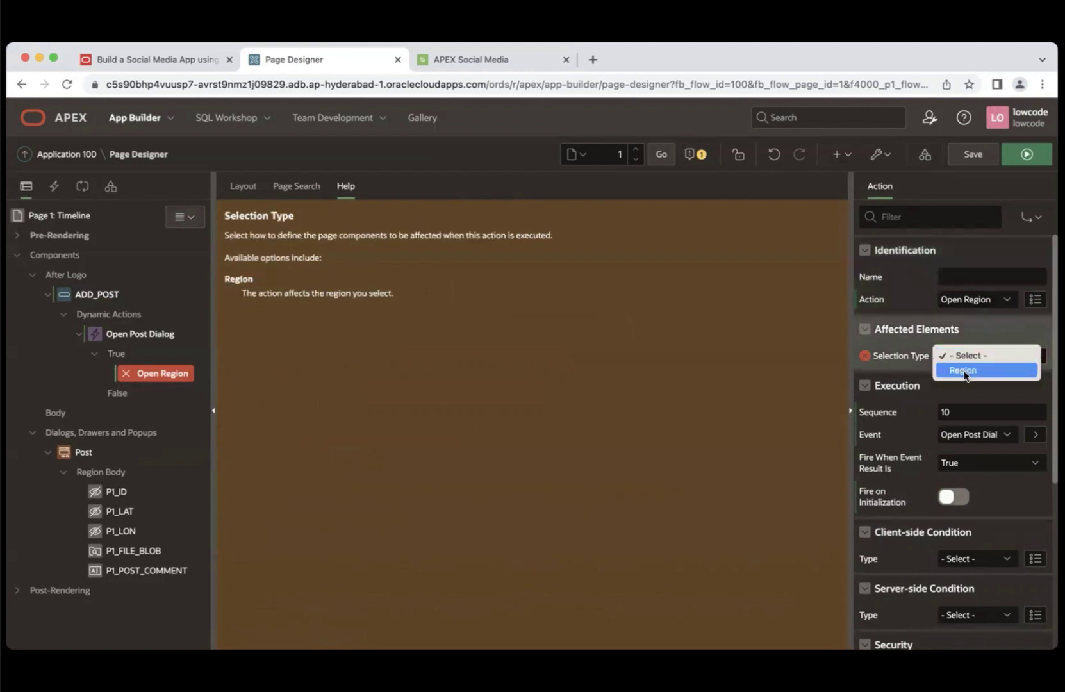
{"action": "left_click", "coordinate": [965, 372]}
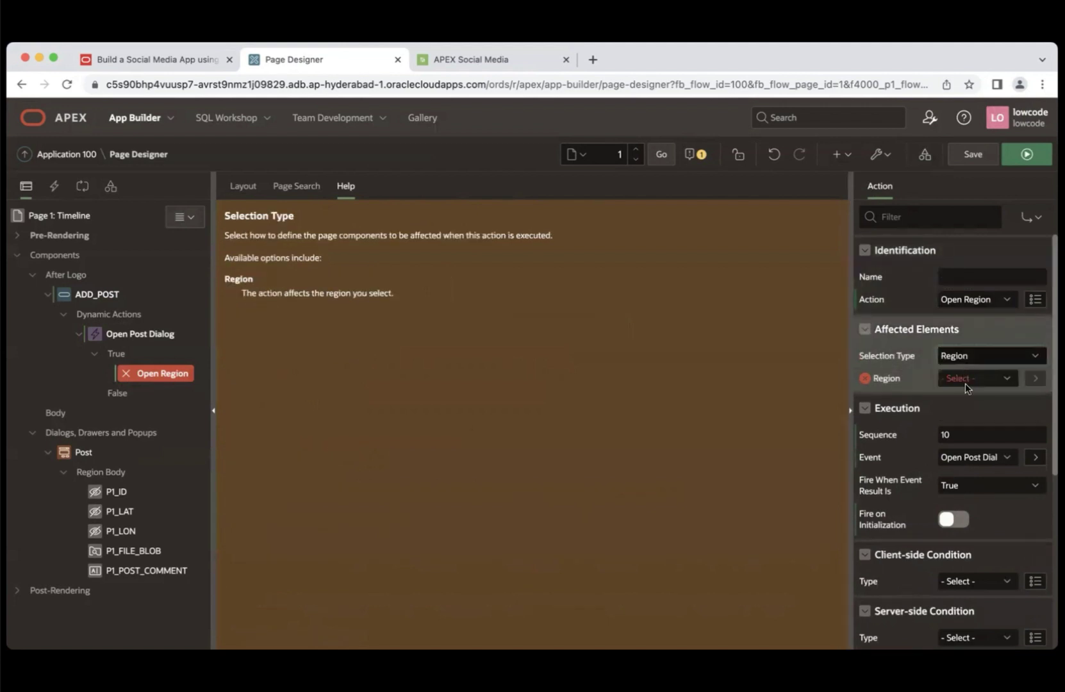
{"action": "left_click", "coordinate": [966, 384]}
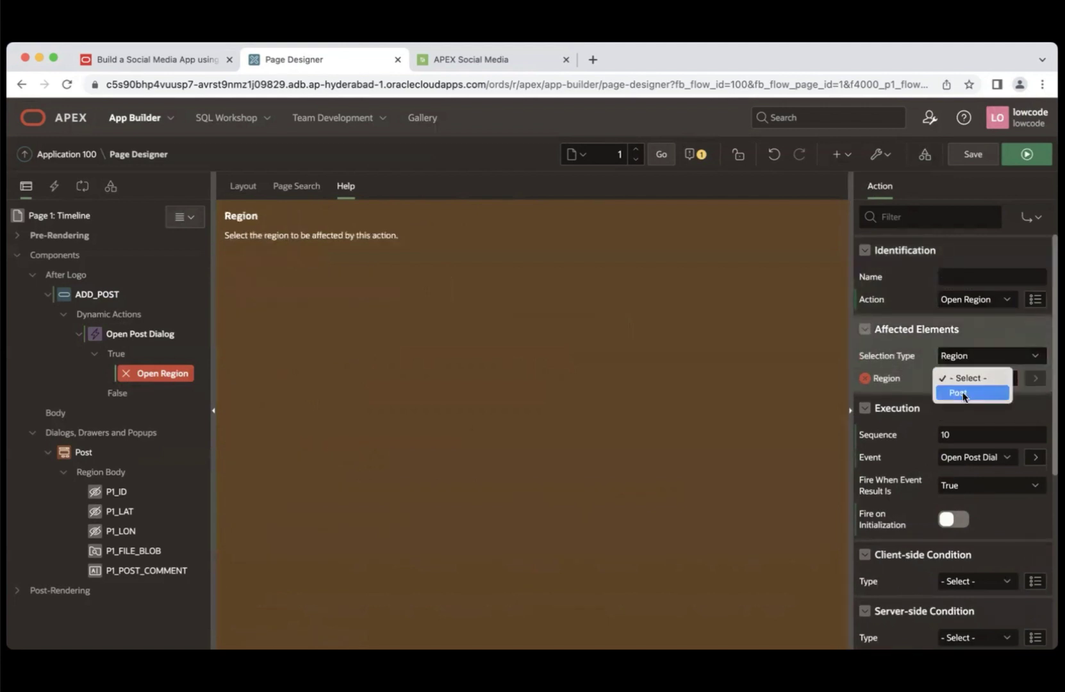
{"action": "left_click", "coordinate": [963, 394]}
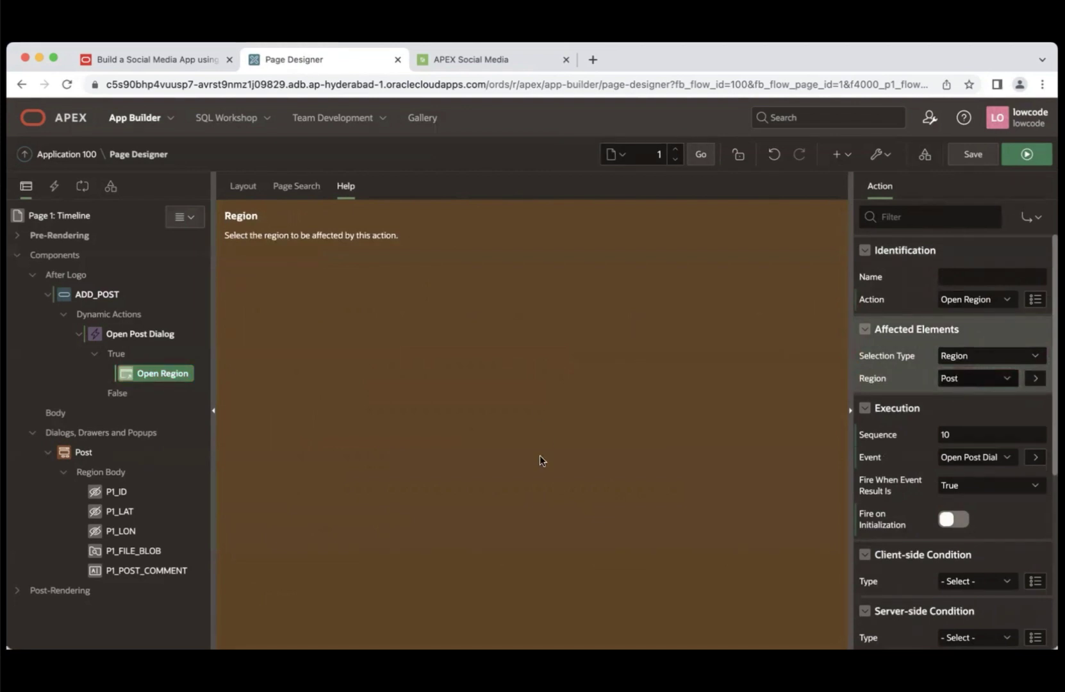
- Save and run the page, confirm Add Post opens the Post dialog, then return to Page Designer
{"action": "left_click", "coordinate": [1016, 157]}
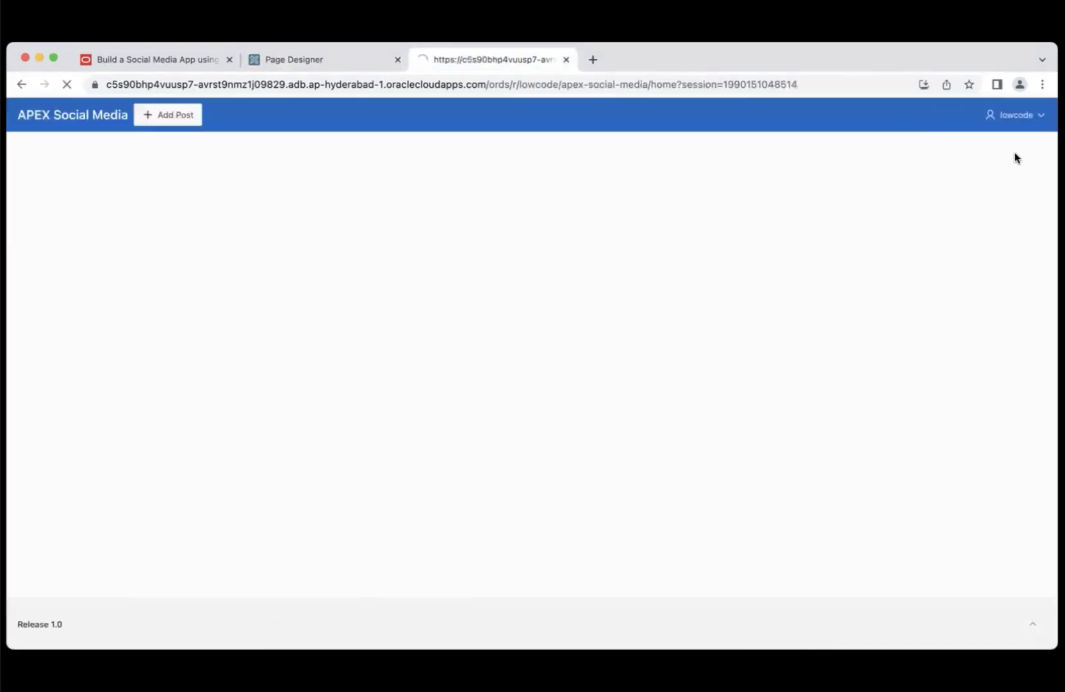
{"action": "left_click", "coordinate": [176, 116]}
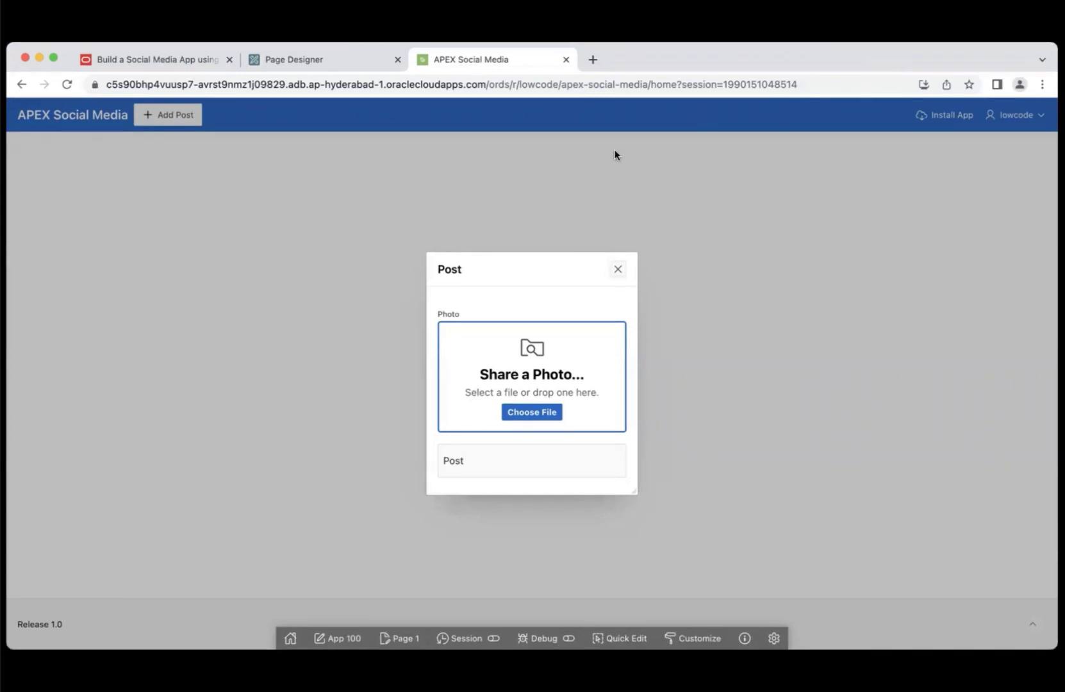
{"action": "left_click", "coordinate": [321, 59]}
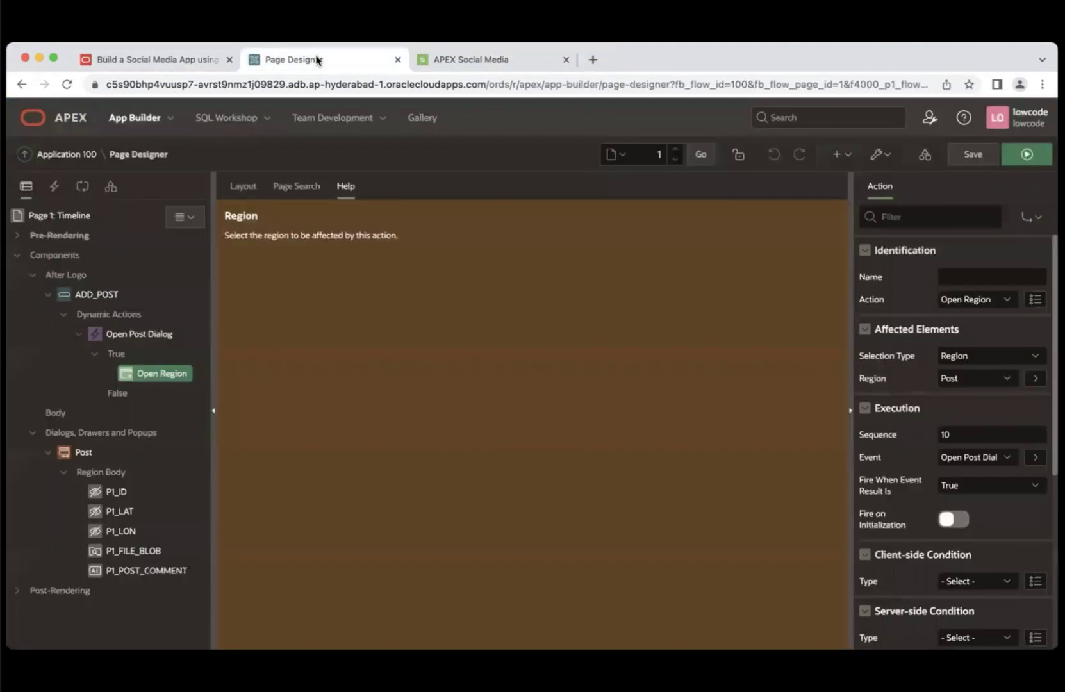
- Add a new button to the Post region and name it Save
{"action": "left_click", "coordinate": [85, 452]}
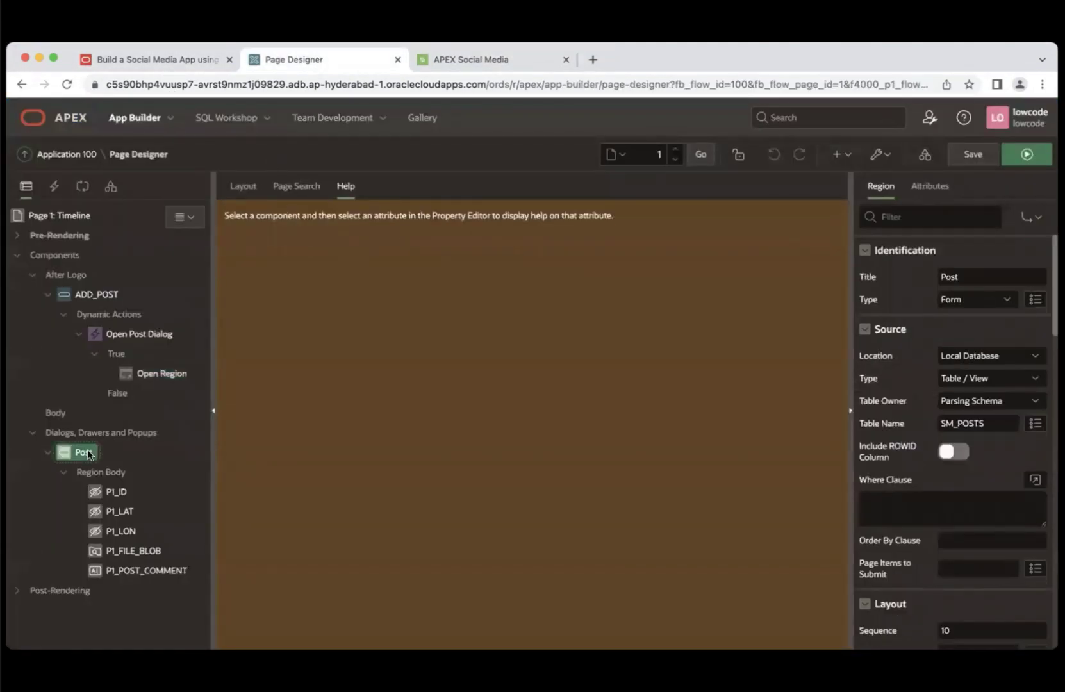
{"action": "right_click", "coordinate": [88, 451]}
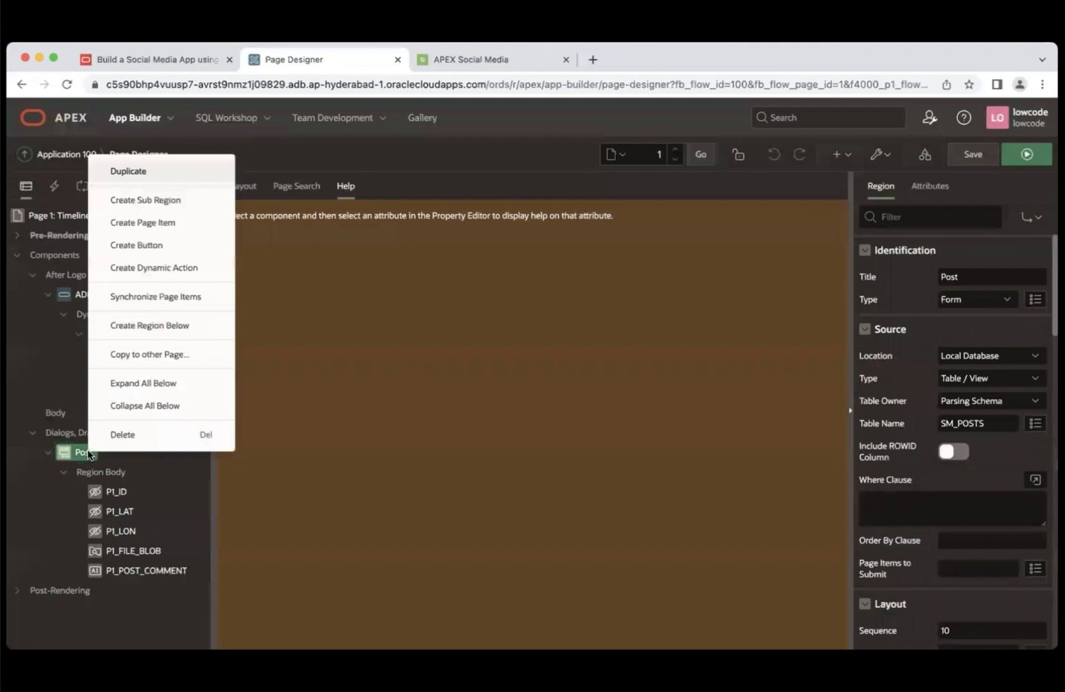
{"action": "left_click", "coordinate": [152, 254]}
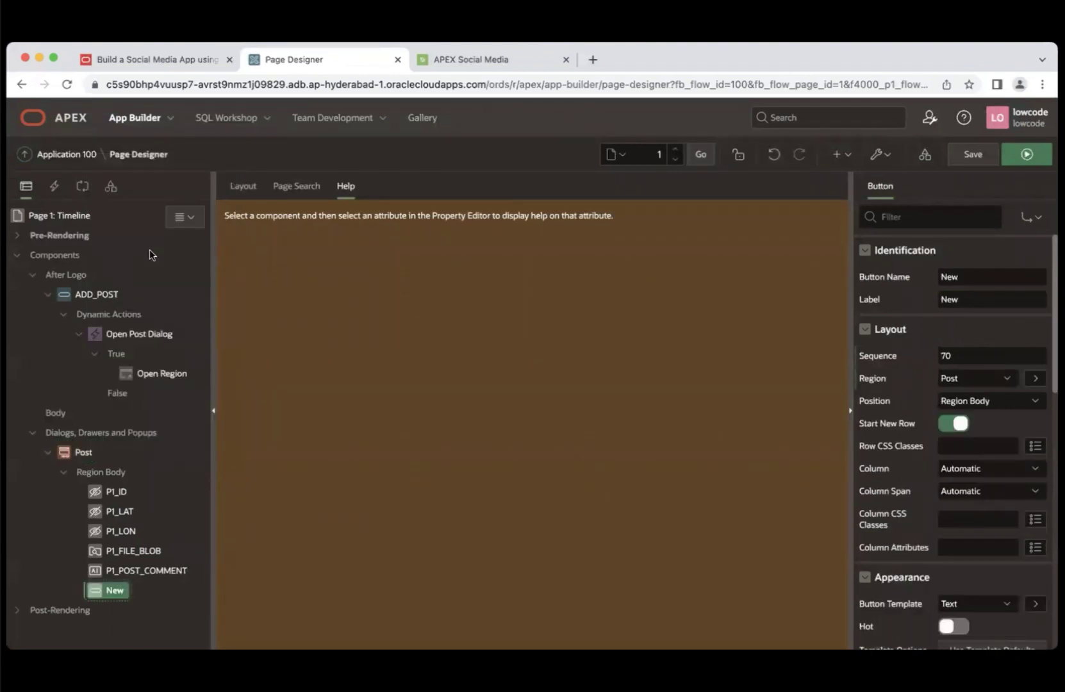
{"action": "left_click", "coordinate": [150, 252]}
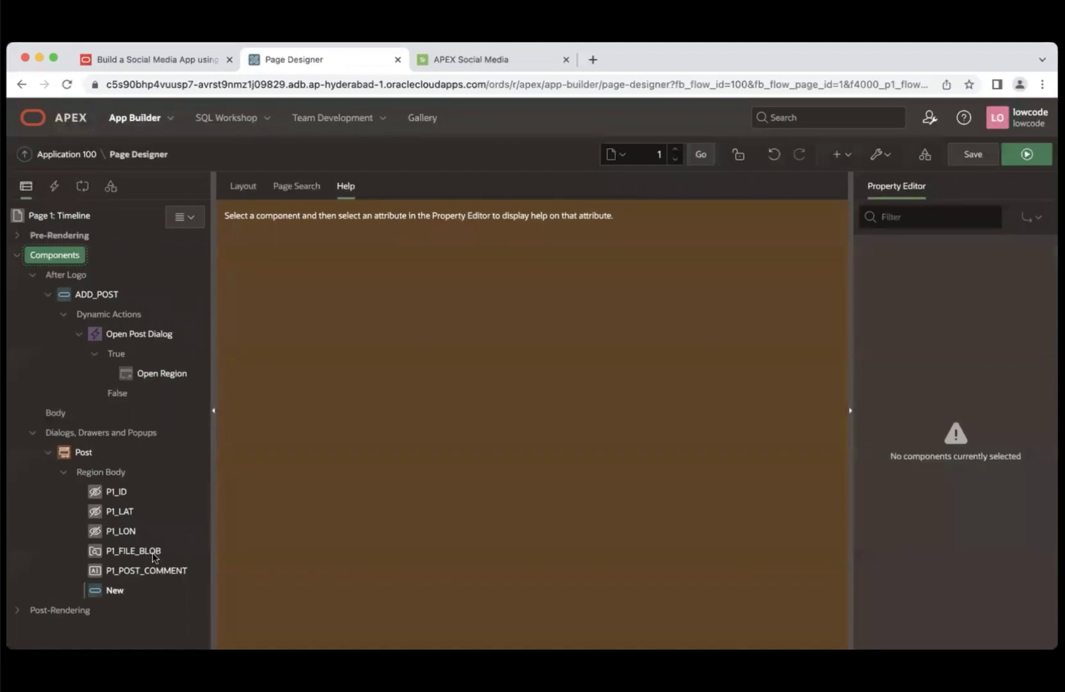
{"action": "left_click", "coordinate": [116, 593]}
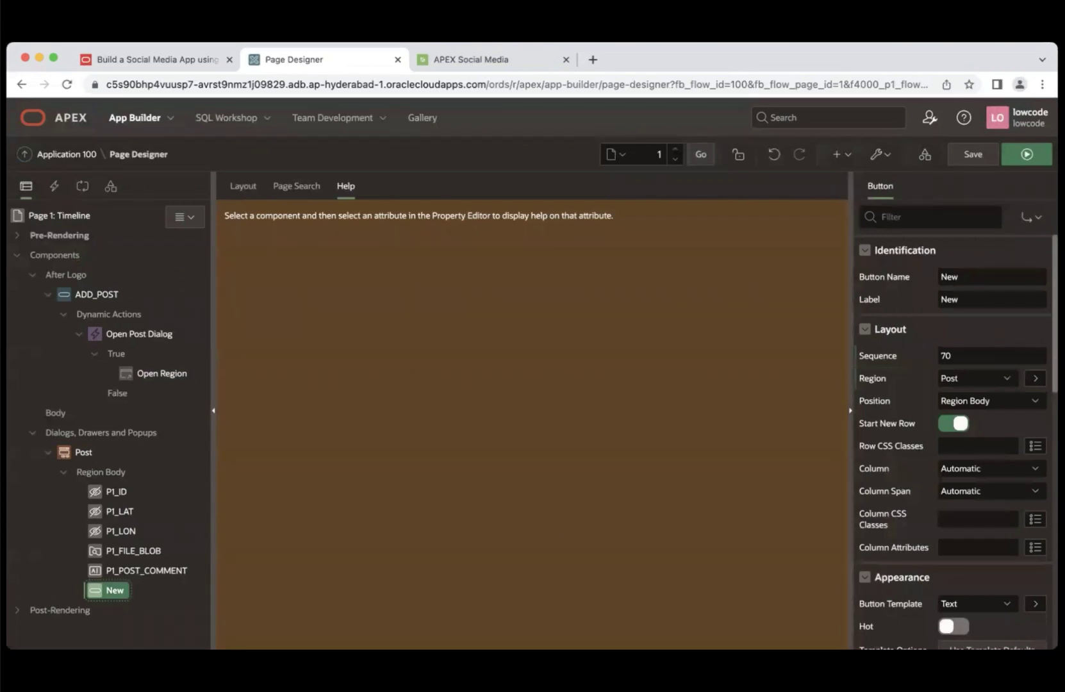
{"action": "left_click", "coordinate": [901, 278]}
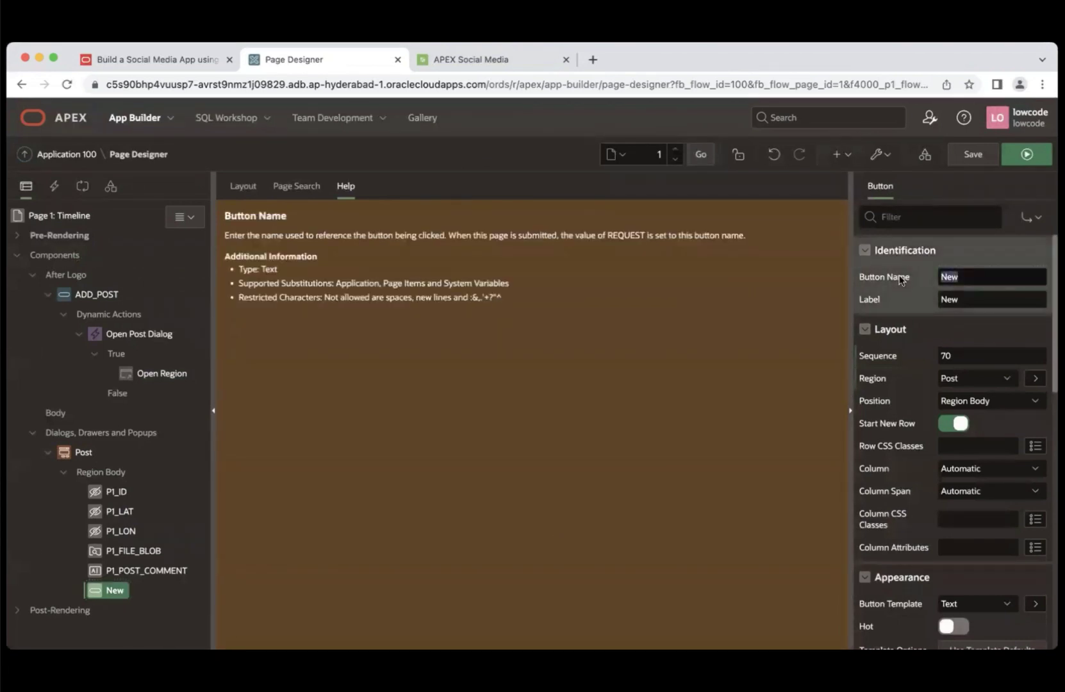
{"action": "type", "text": "SAVE"}
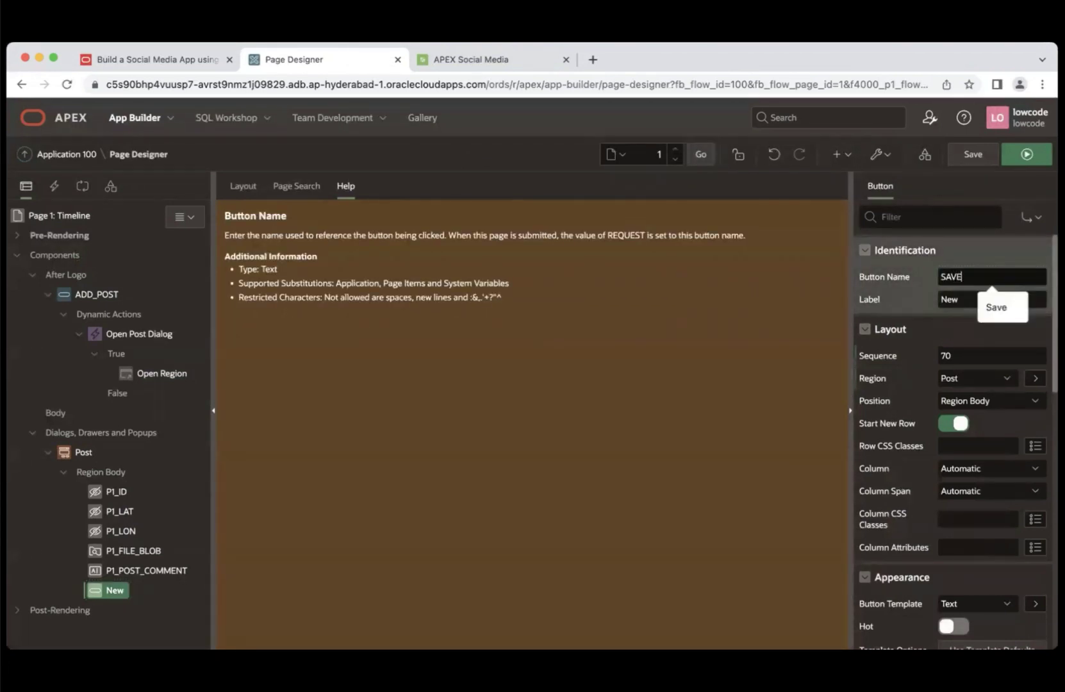
{"action": "key", "text": "BackSpace"}
{"action": "key", "text": "BackSpace"}
{"action": "key", "text": "BackSpace"}
{"action": "type", "text": "ave"}
{"action": "left_click", "coordinate": [970, 303]}
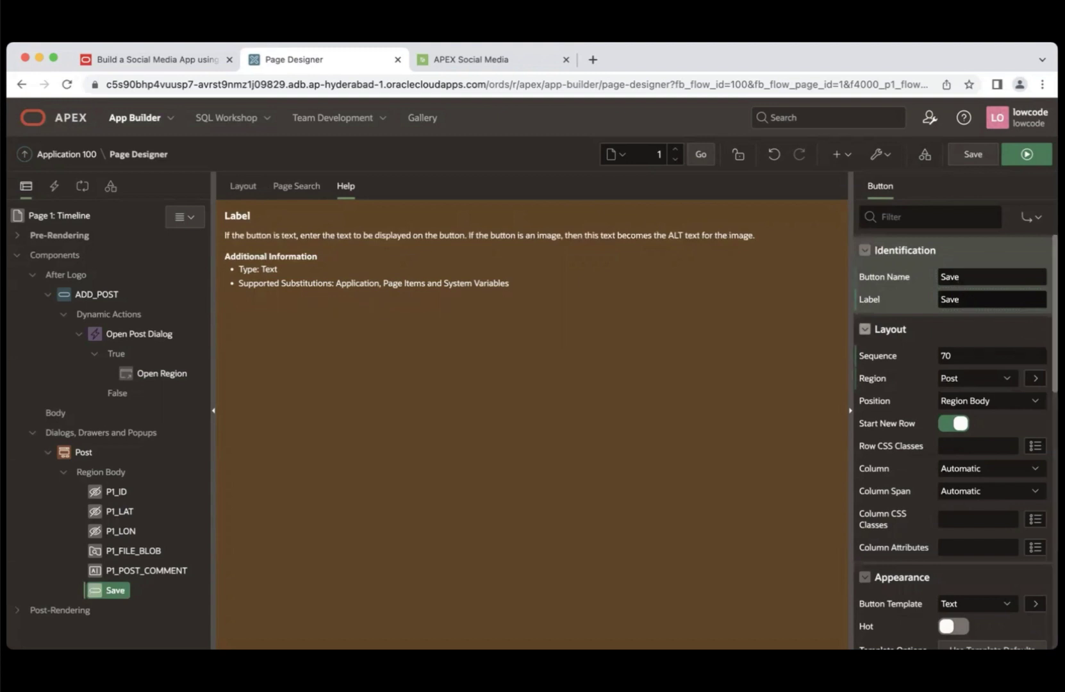
- Place the Save button in the Next position and switch Hot on
{"action": "left_click", "coordinate": [998, 407]}
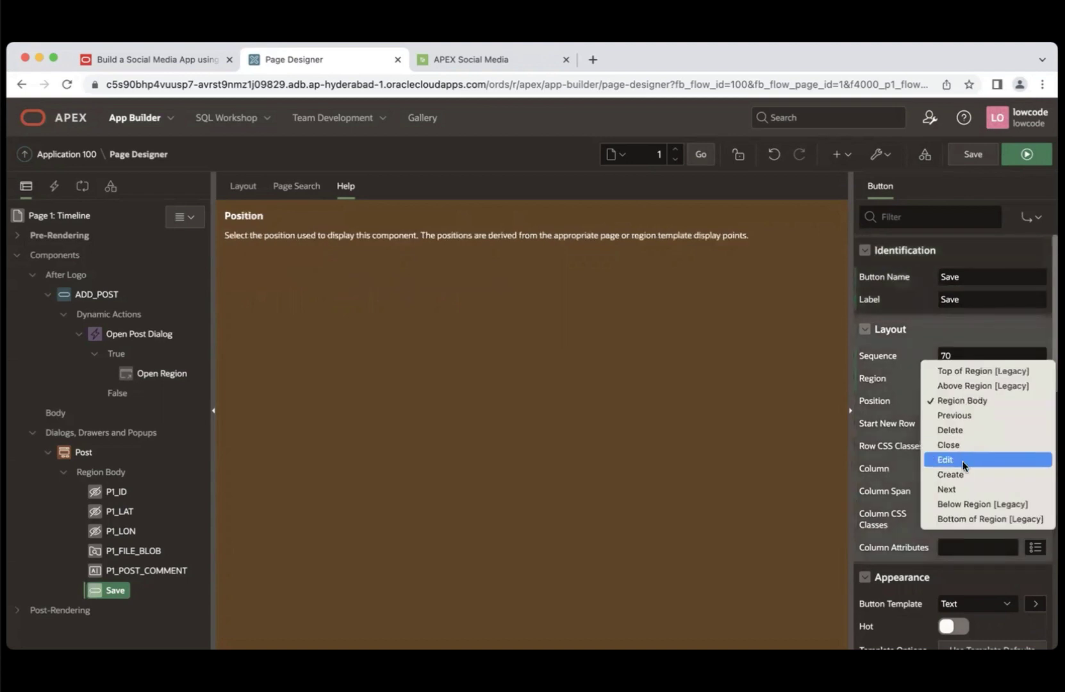
{"action": "left_click", "coordinate": [953, 489]}
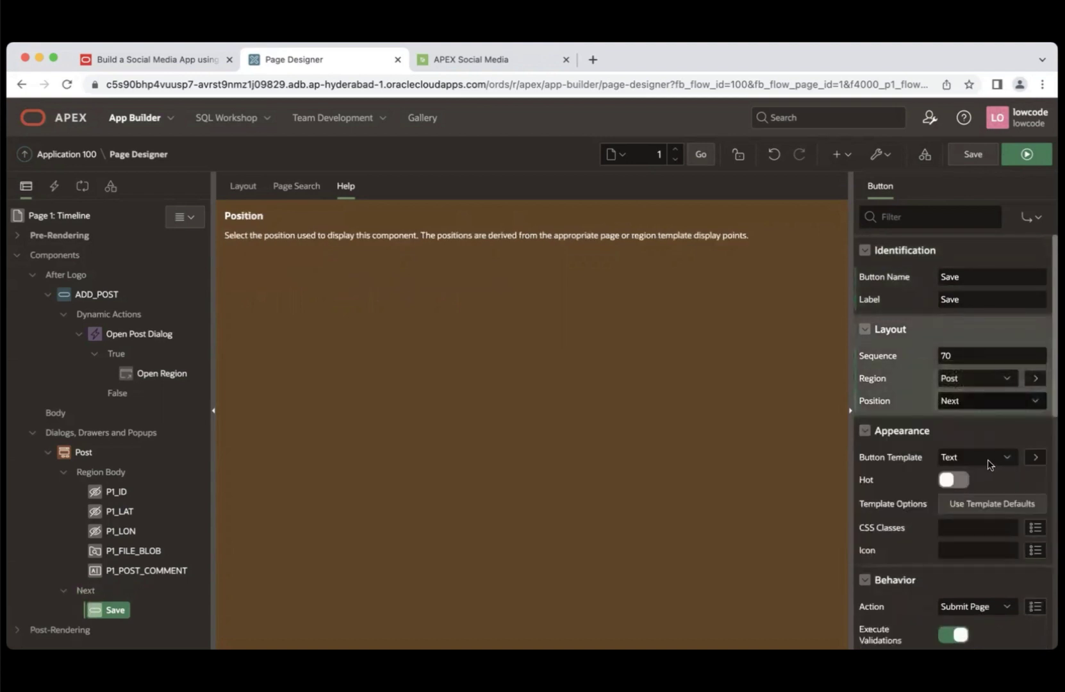
{"action": "left_click", "coordinate": [959, 480]}
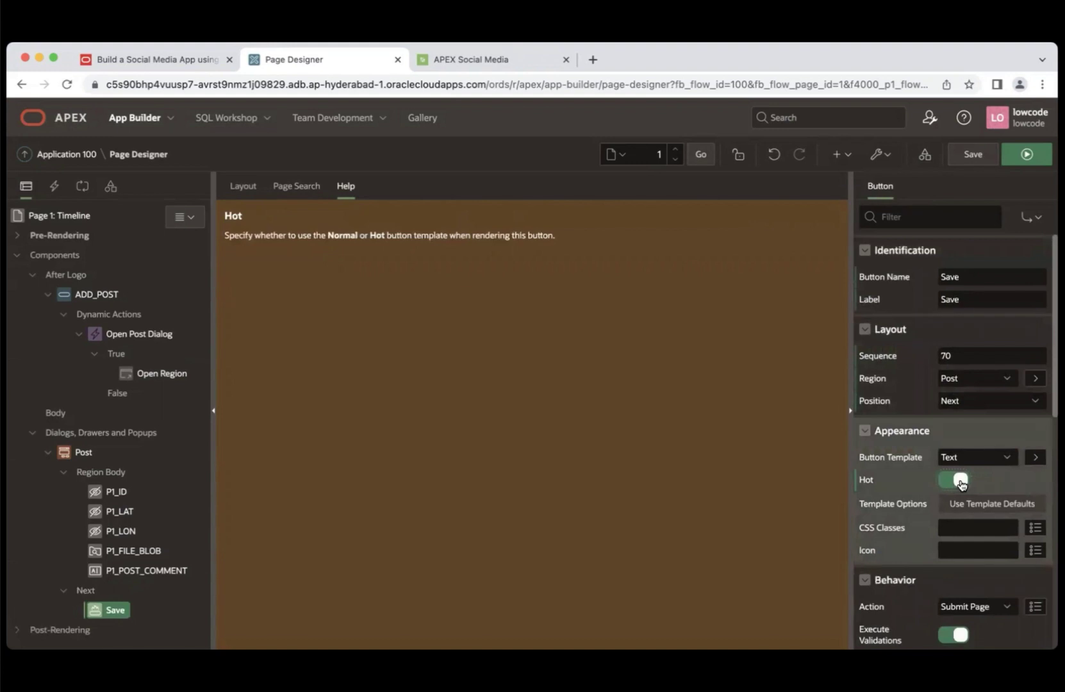
- Set the Save button's template options to Size Large and Width Stretch
{"action": "left_click", "coordinate": [992, 508]}
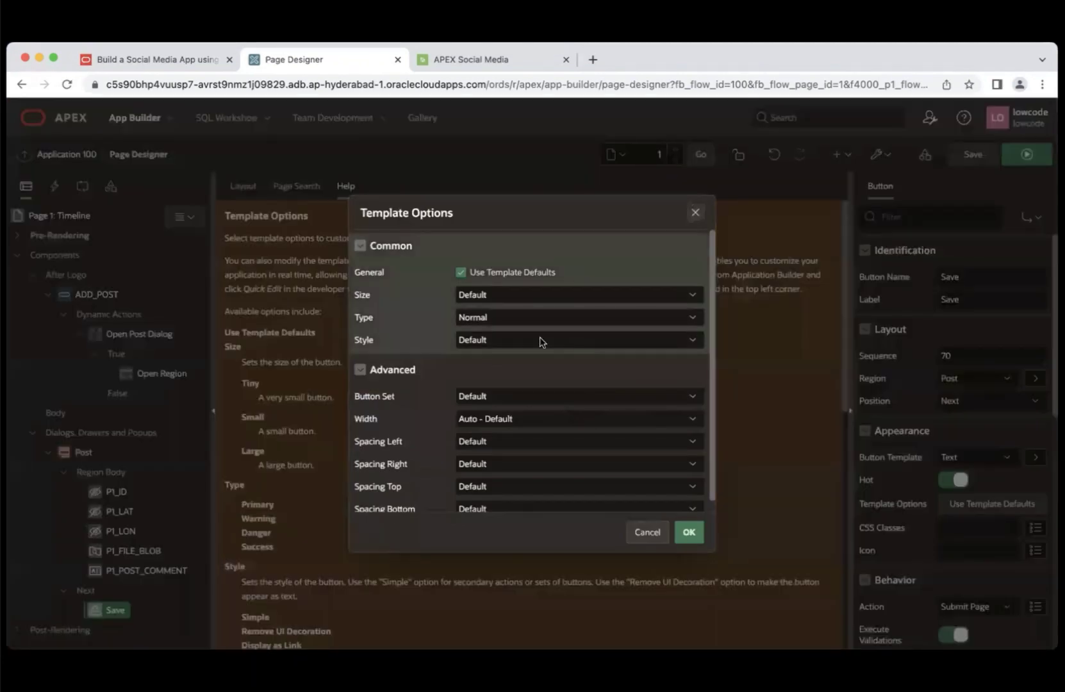
{"action": "left_click", "coordinate": [539, 295]}
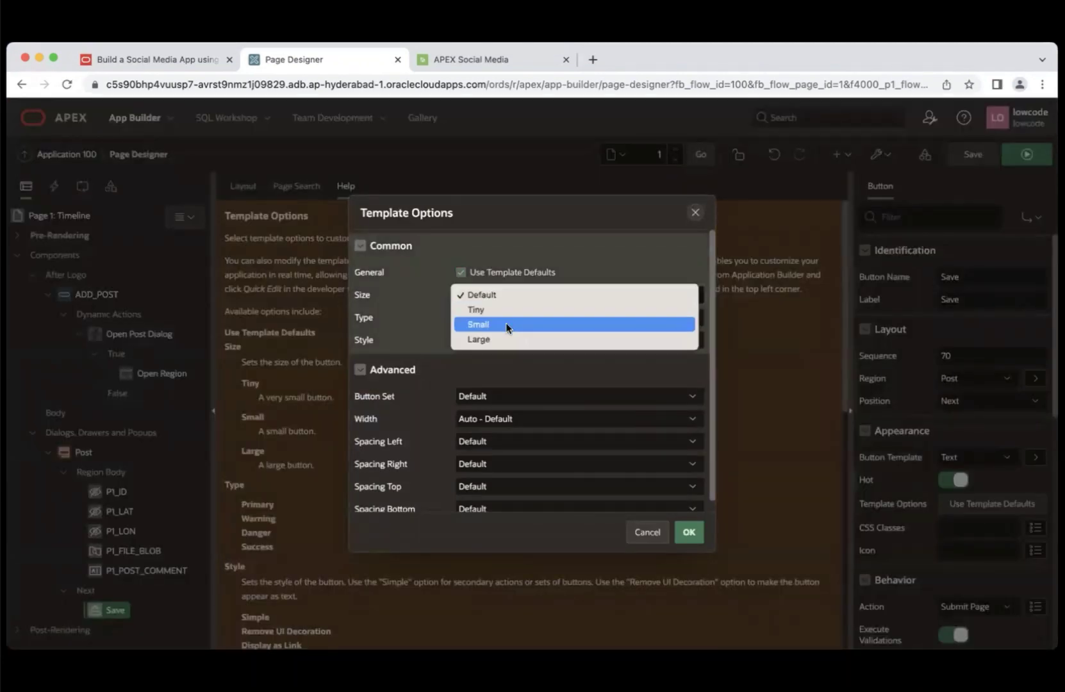
{"action": "left_click", "coordinate": [498, 340]}
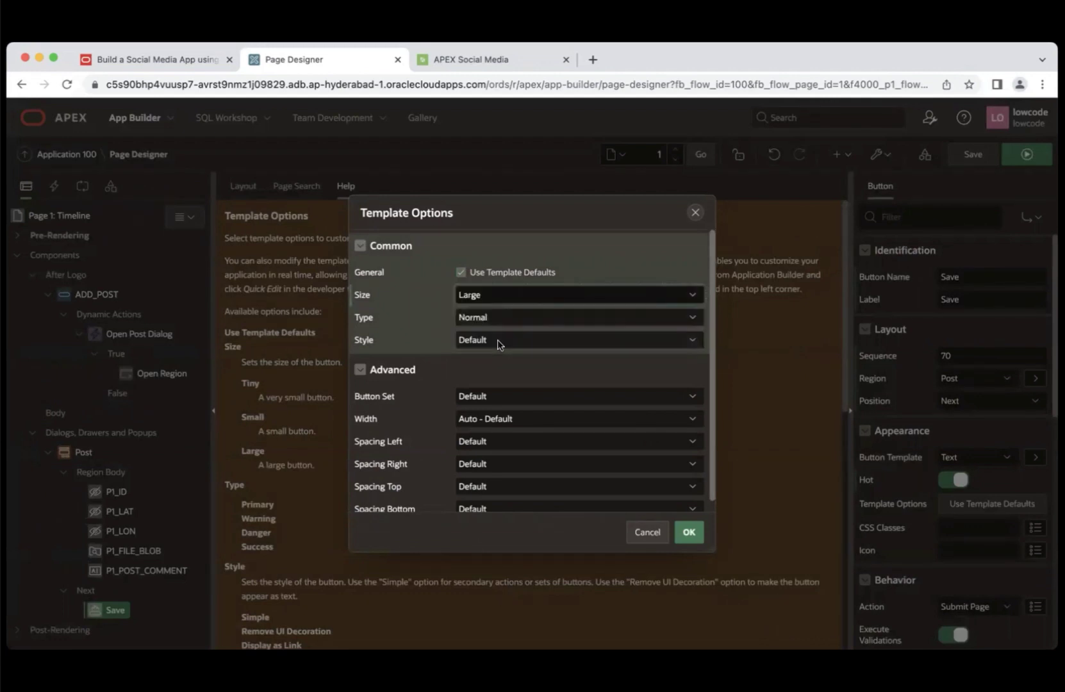
{"action": "left_click", "coordinate": [533, 419]}
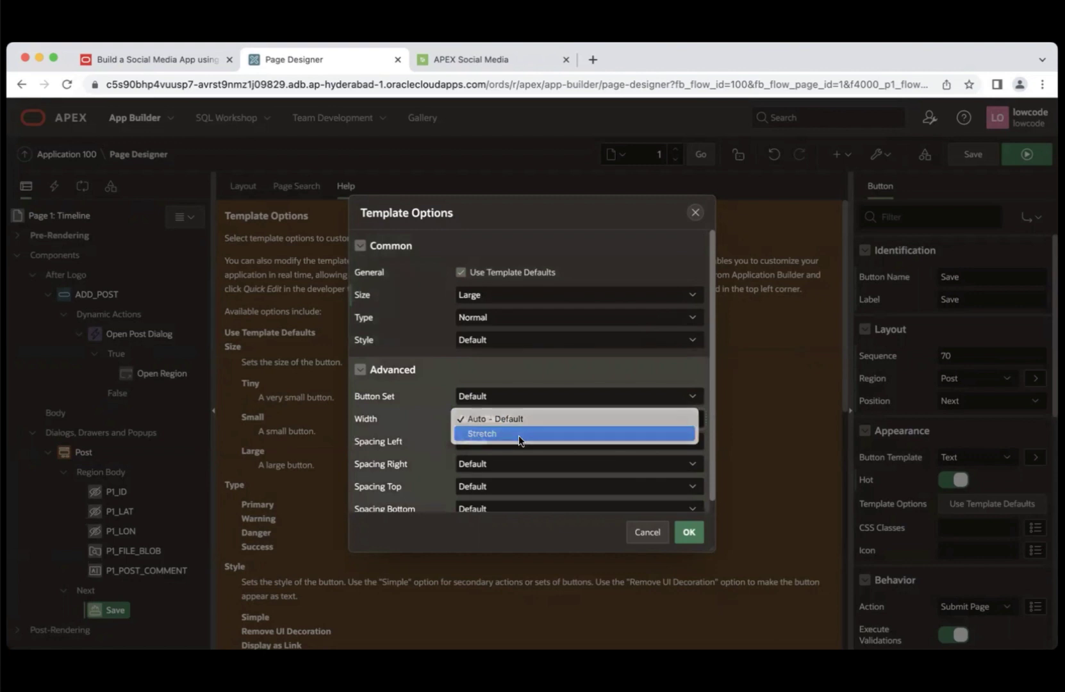
{"action": "left_click", "coordinate": [520, 435]}
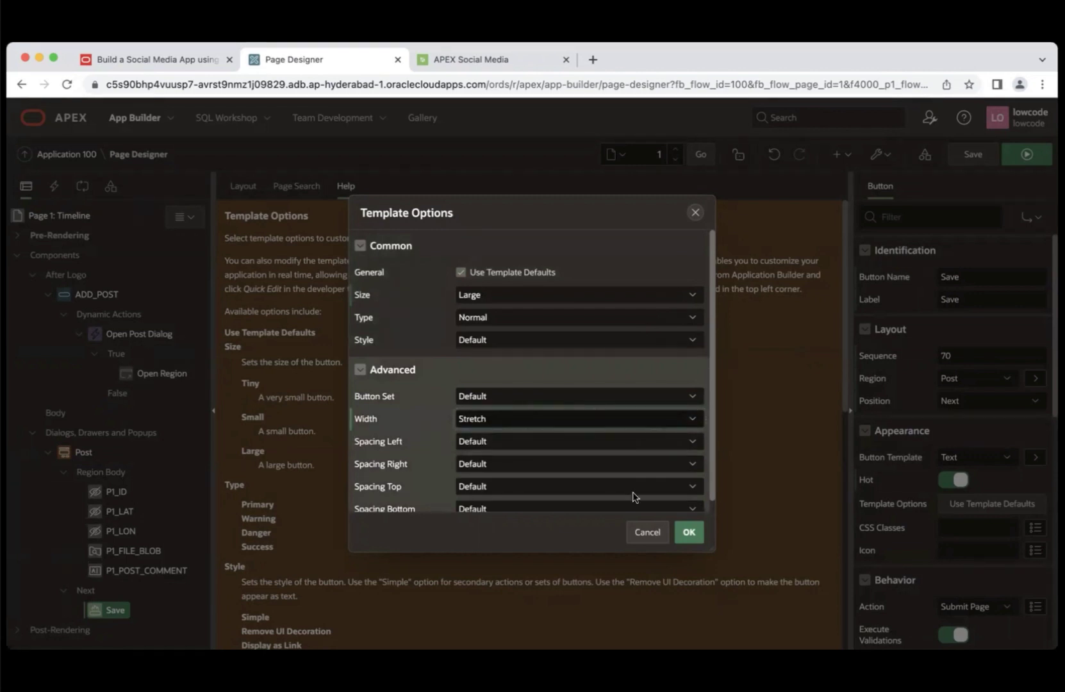
{"action": "left_click", "coordinate": [688, 532]}
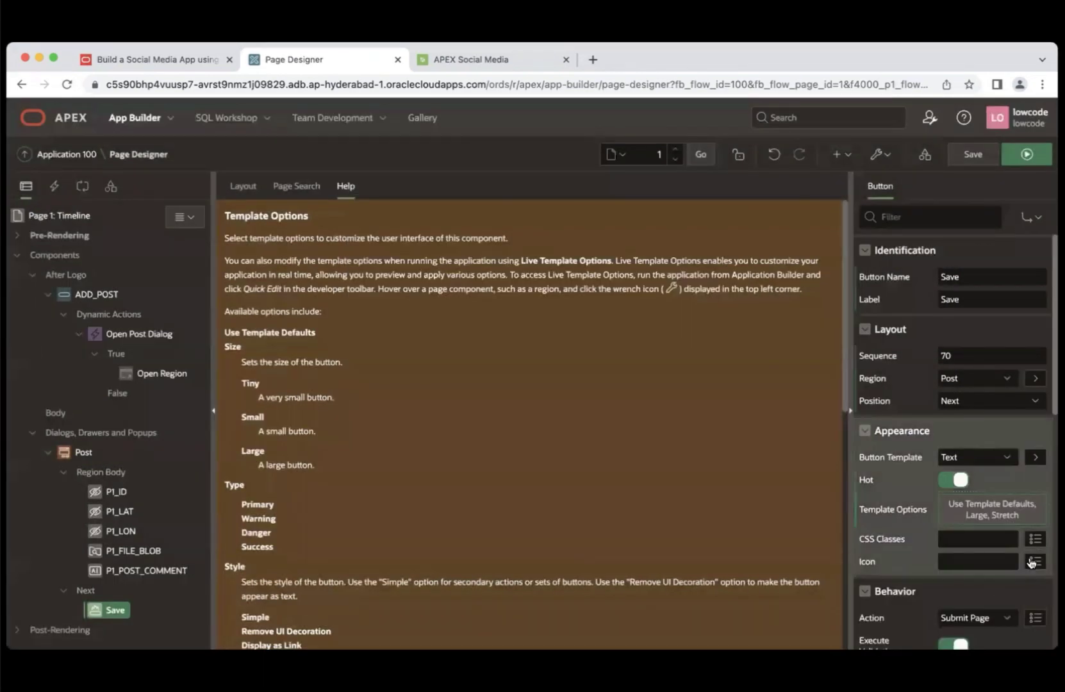
- Give Save the post-button class, action Defined by Dynamic Action, and database action SQL INSERT
{"action": "left_click", "coordinate": [983, 539]}
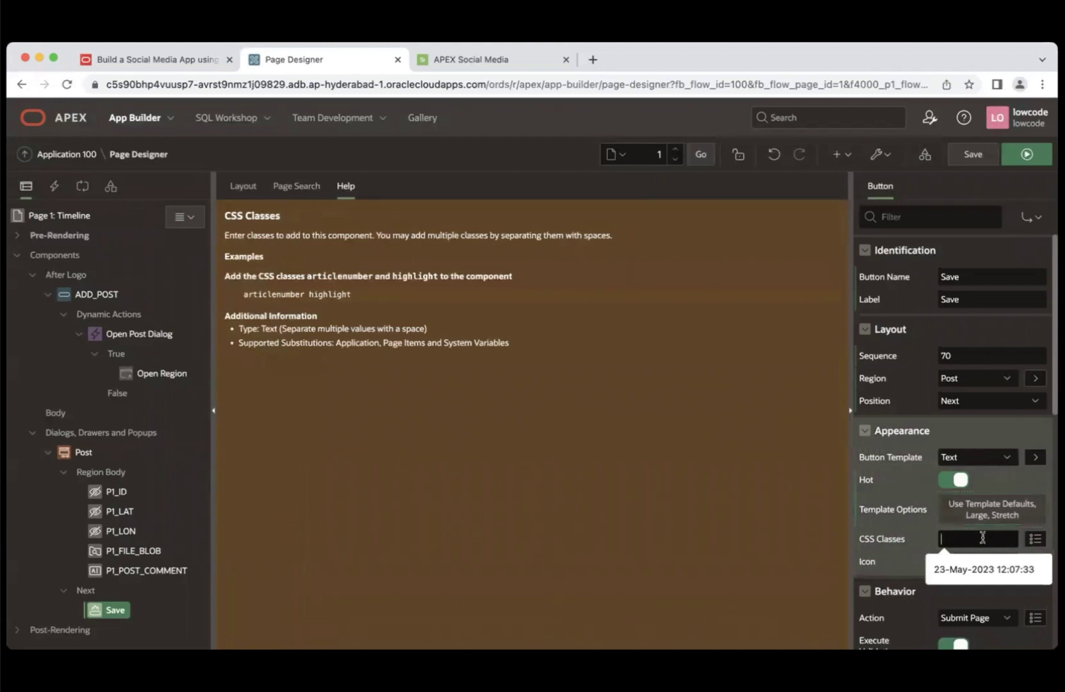
{"action": "type", "text": "po"}
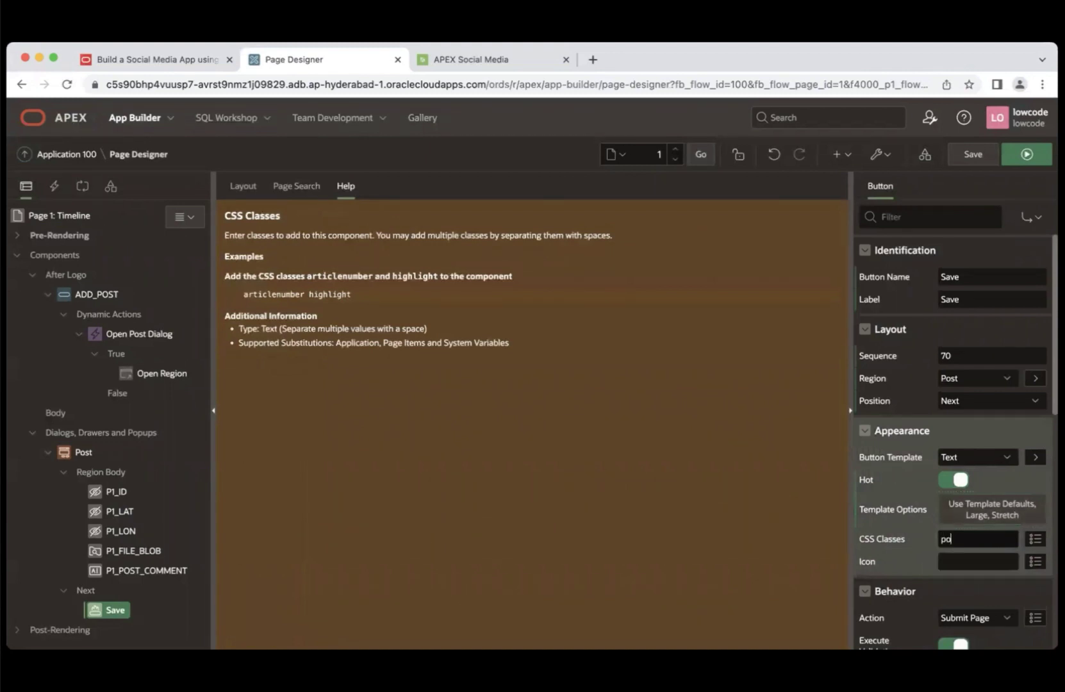
{"action": "type", "text": "st-button"}
{"action": "scroll", "coordinate": [969, 507], "scroll_direction": "down", "scroll_amount": 3}
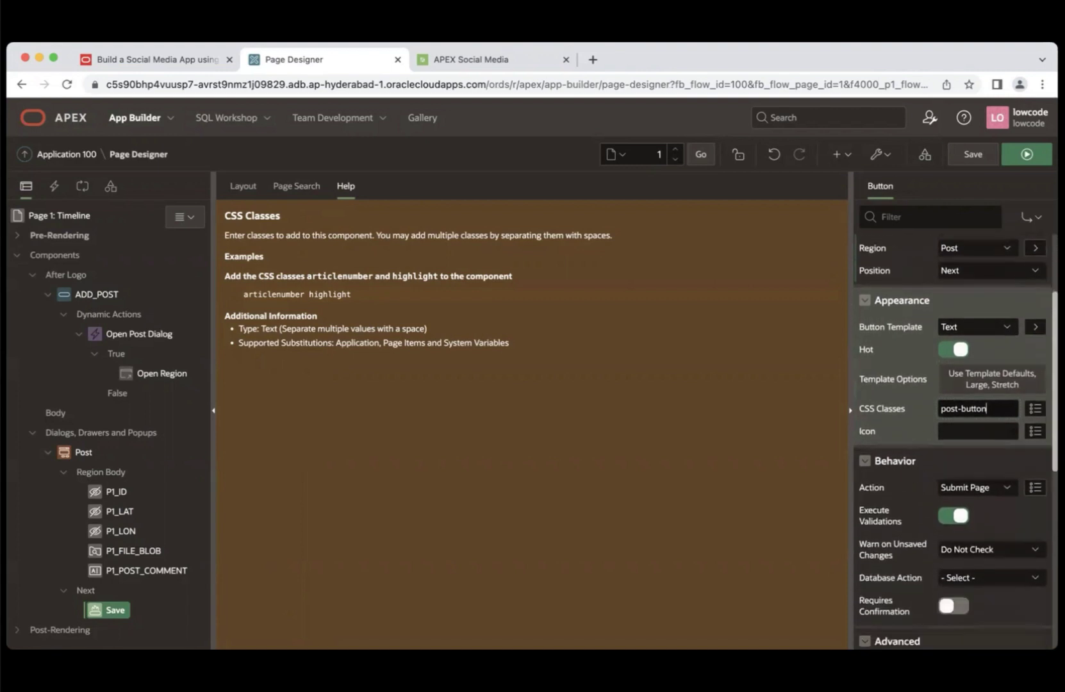
{"action": "left_click", "coordinate": [972, 489]}
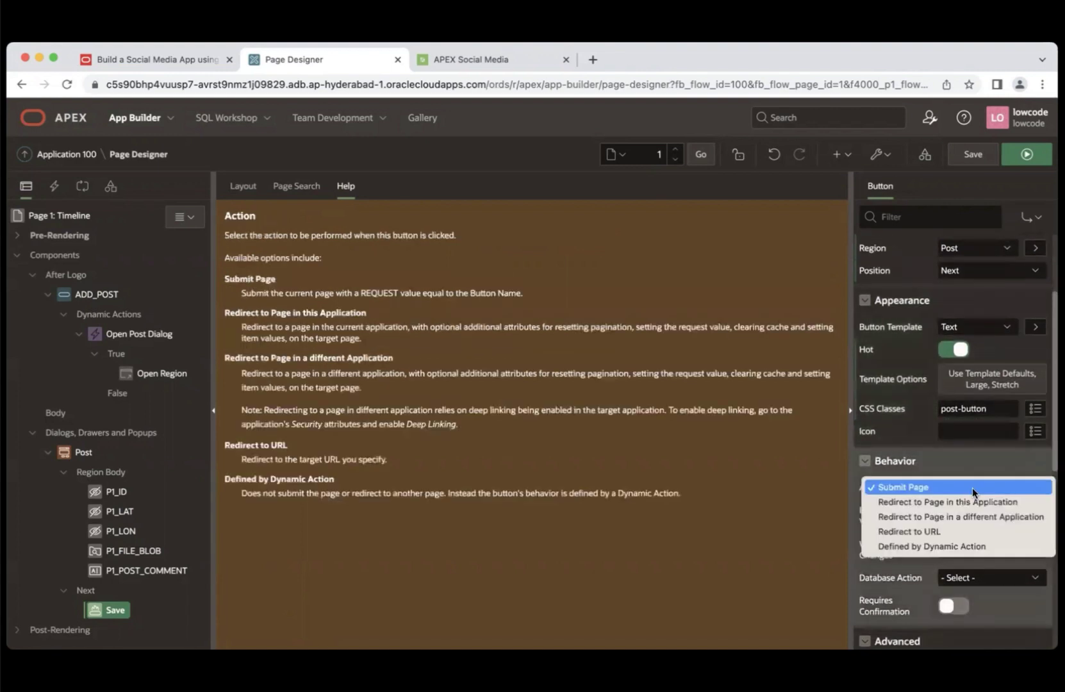
{"action": "left_click", "coordinate": [945, 547]}
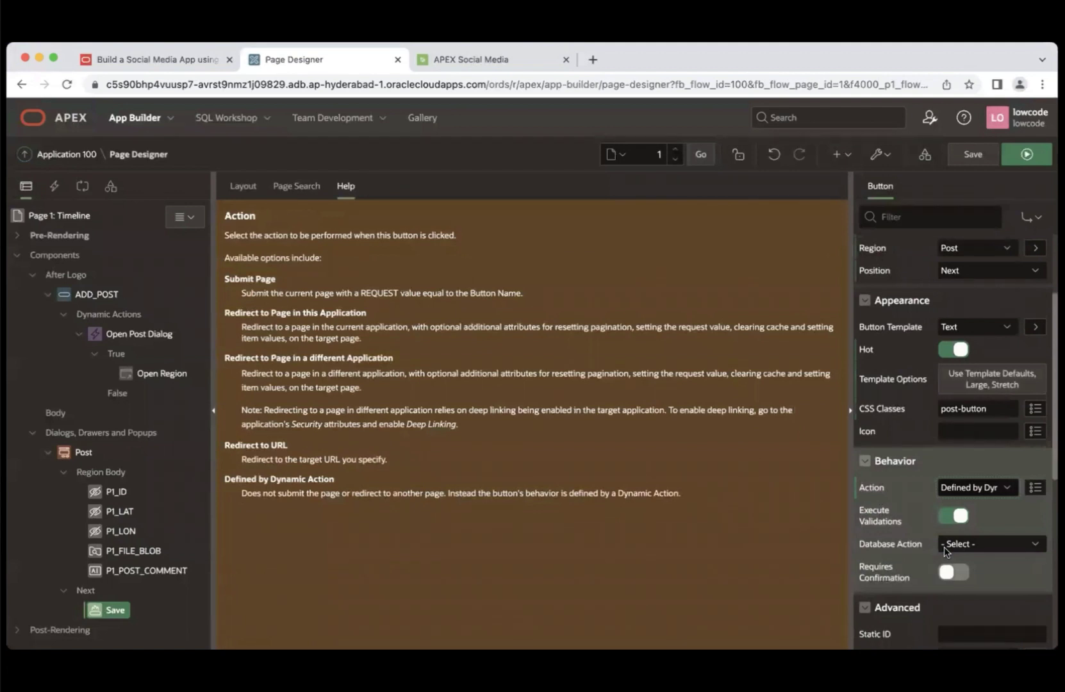
{"action": "left_click", "coordinate": [983, 547]}
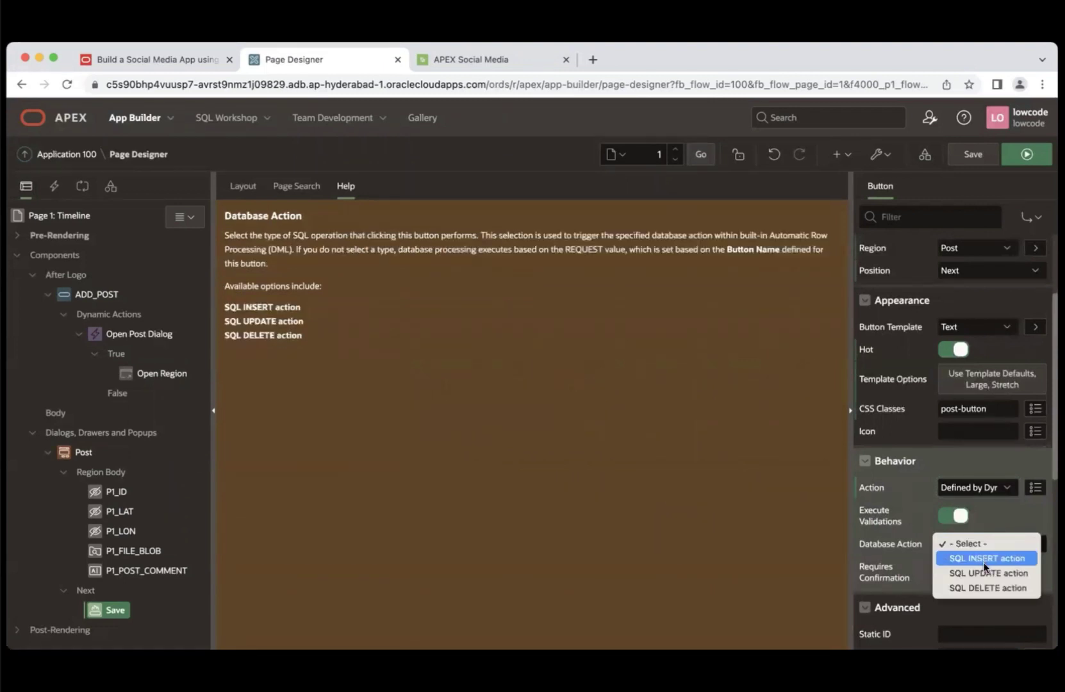
{"action": "left_click", "coordinate": [985, 559]}
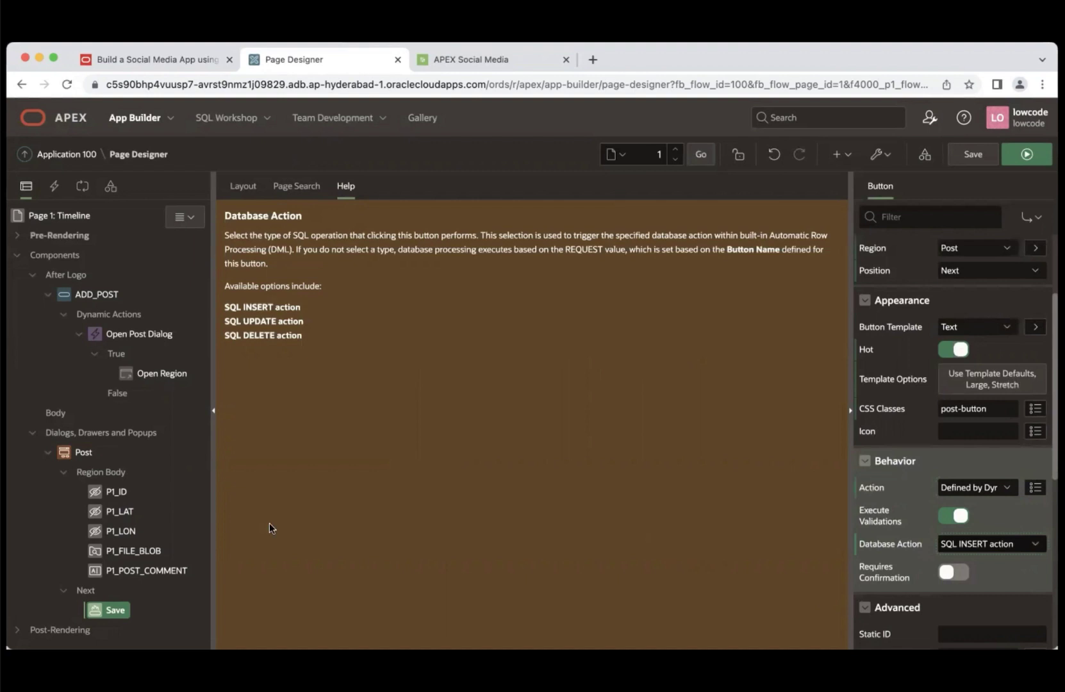
- Create a click dynamic action on the Save button
{"action": "right_click", "coordinate": [114, 612]}
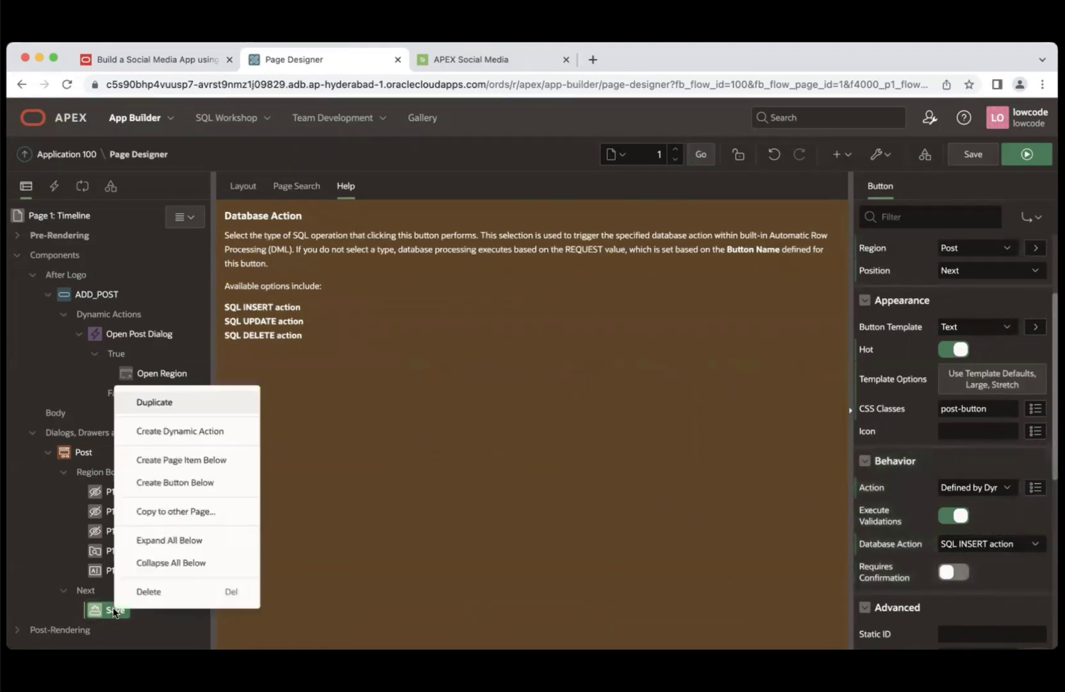
{"action": "left_click", "coordinate": [187, 433]}
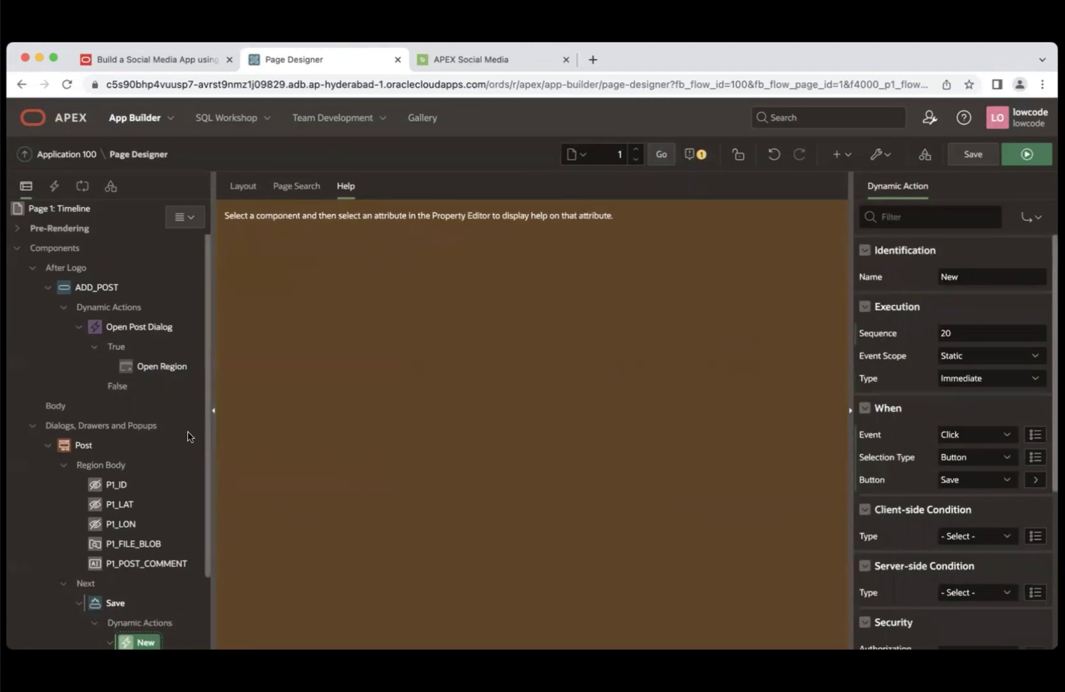
{"action": "scroll", "coordinate": [206, 604], "scroll_direction": "down", "scroll_amount": 3}
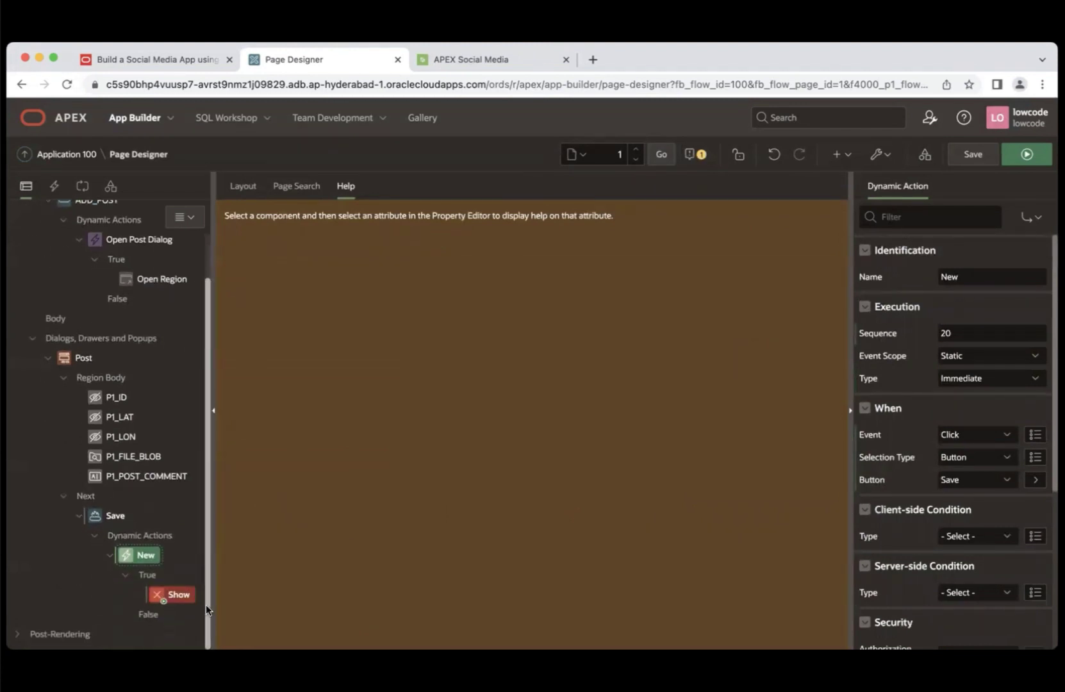
{"action": "left_click", "coordinate": [171, 597]}
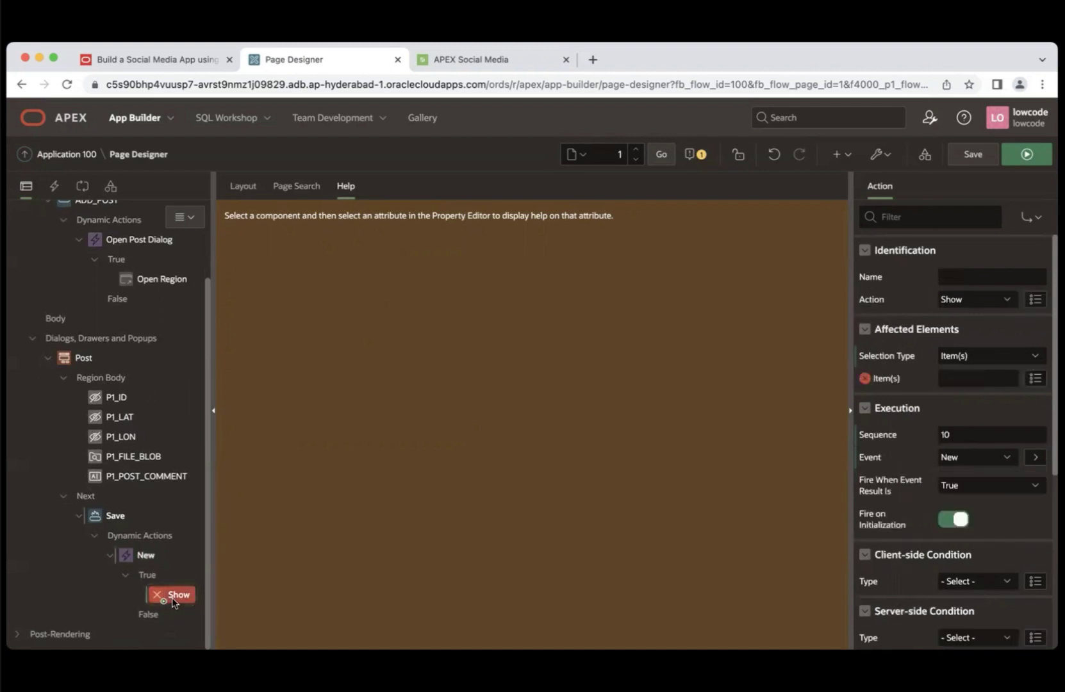
{"action": "left_click", "coordinate": [143, 557]}
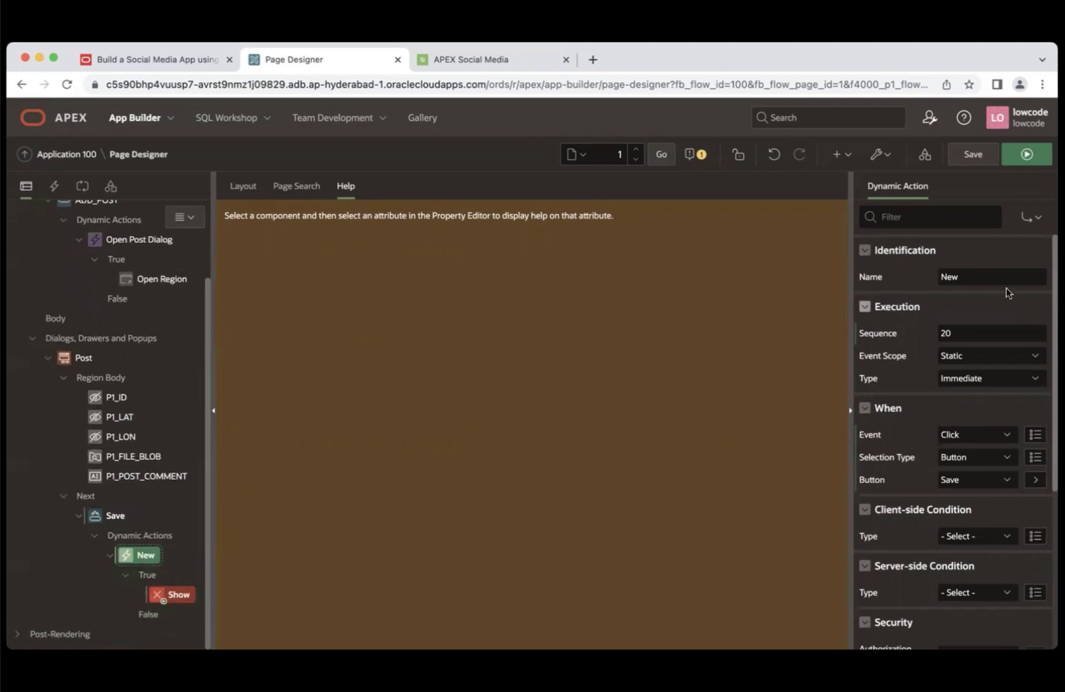
- Rename the new dynamic action to 'Submit Post' and return to the LiveLabs tutorial
{"action": "left_click_drag", "start_coordinate": [971, 277], "coordinate": [925, 279]}
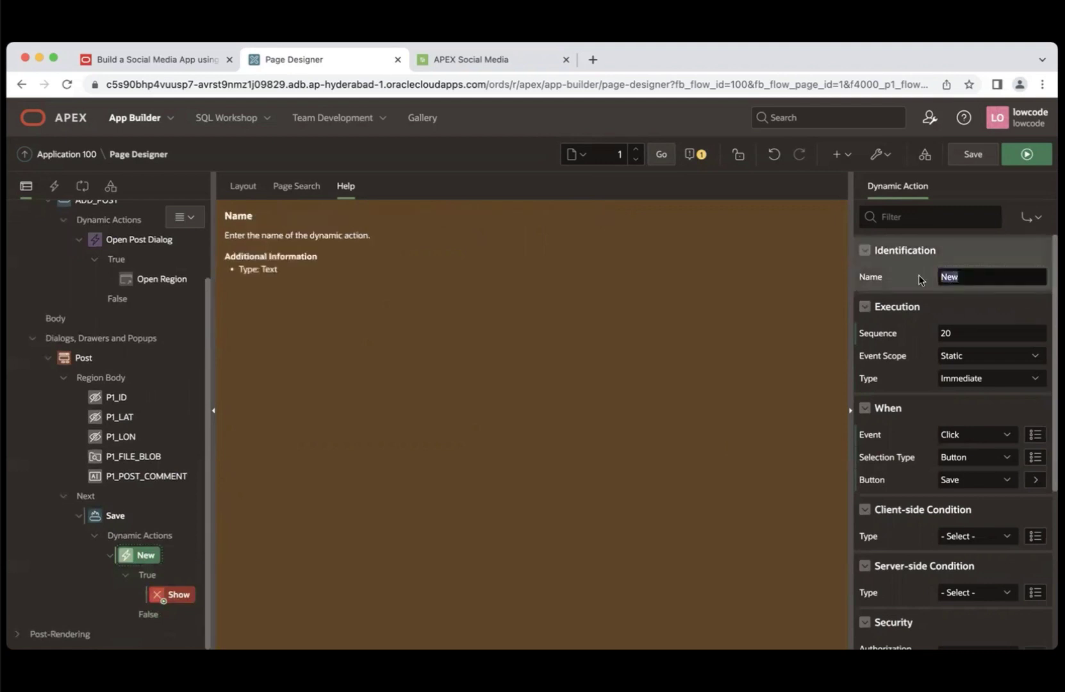
{"action": "type", "text": "Submit Post"}
{"action": "left_click", "coordinate": [189, 560]}
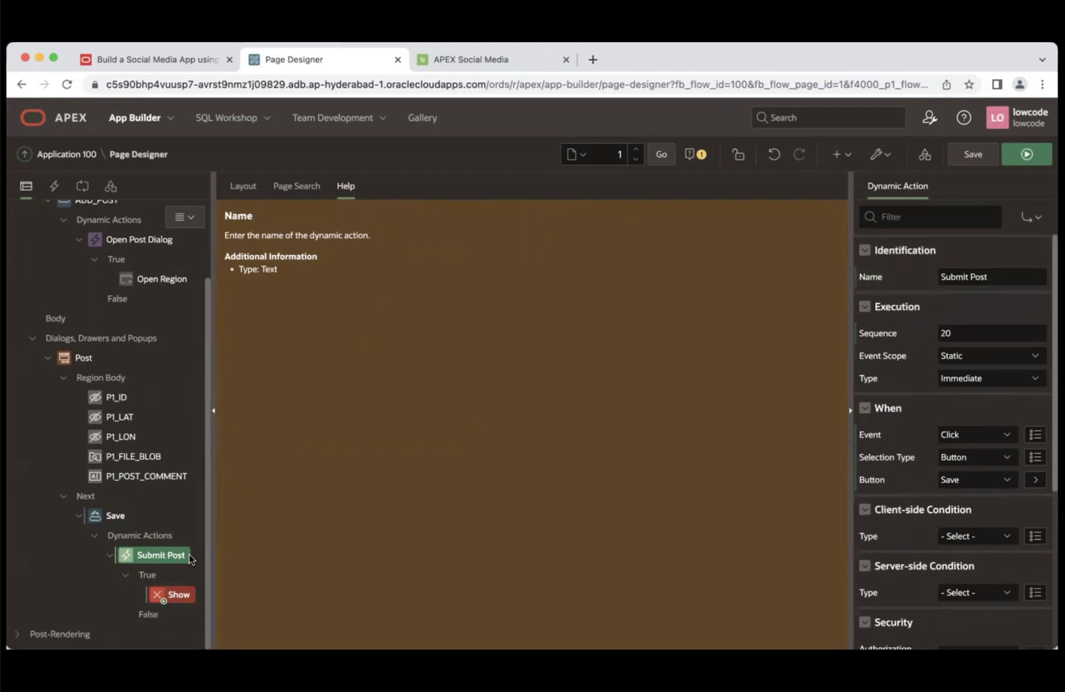
{"action": "left_click", "coordinate": [197, 62]}
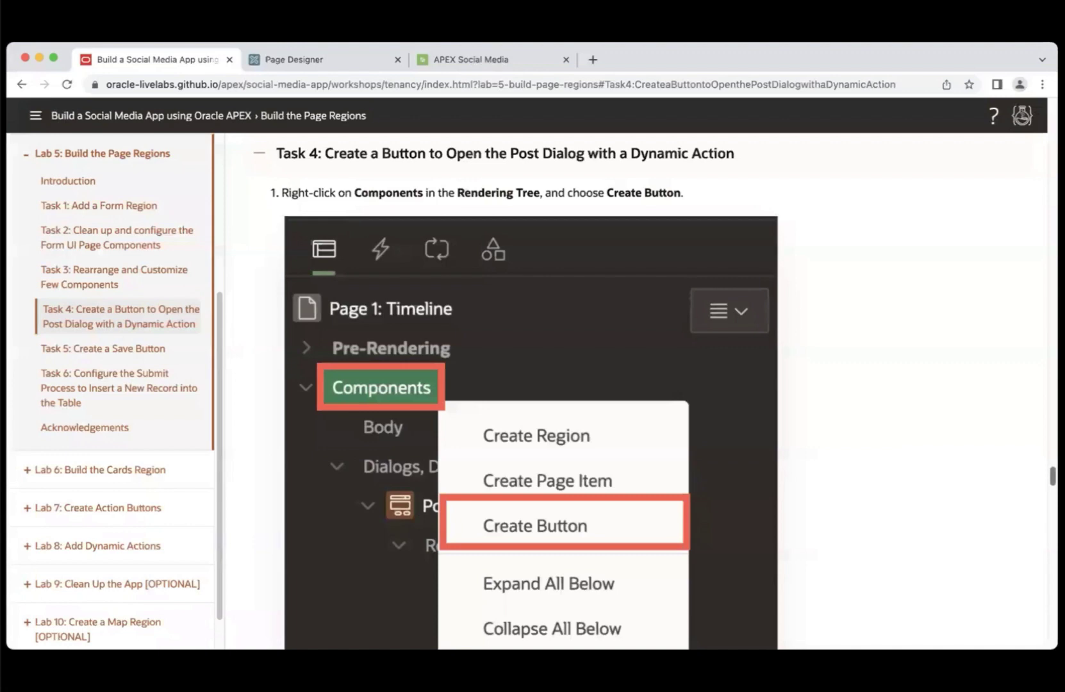
- Jump to Task 5 and scroll to the Submit Post name and JavaScript condition steps
{"action": "scroll", "coordinate": [516, 397], "scroll_direction": "down", "scroll_amount": 1}
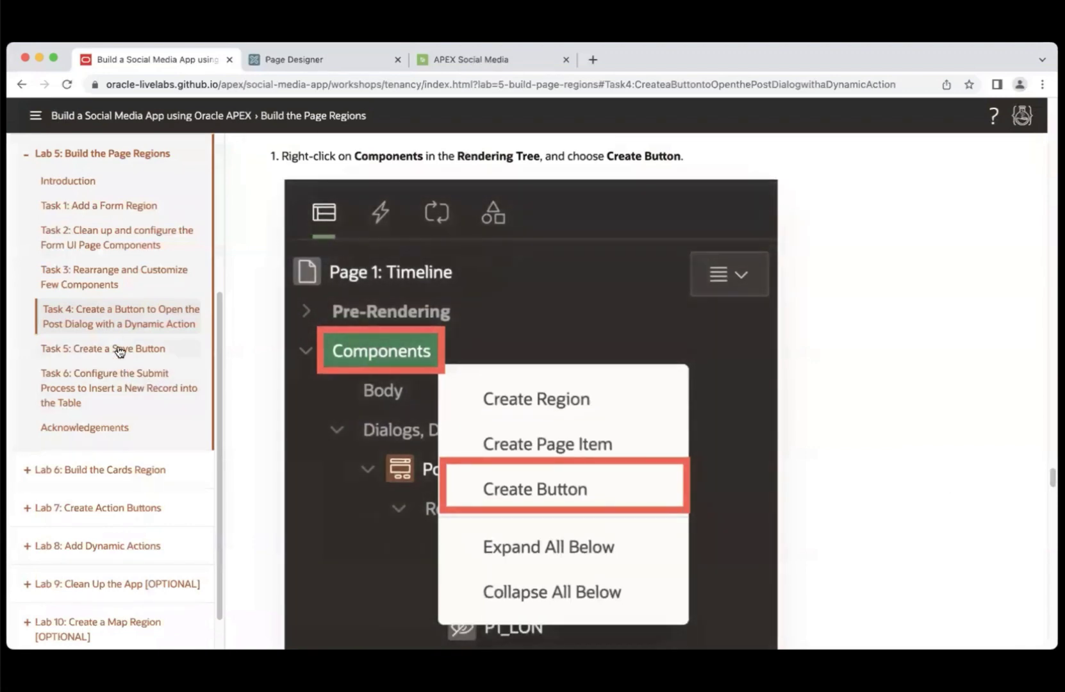
{"action": "left_click", "coordinate": [119, 349]}
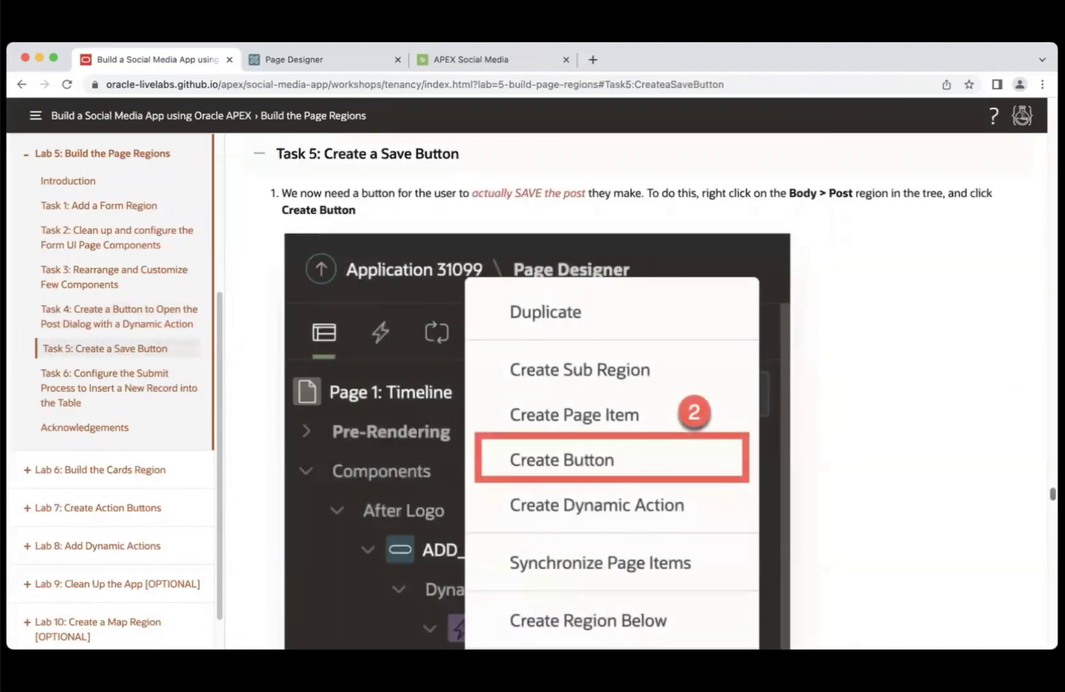
{"action": "scroll", "coordinate": [1041, 586], "scroll_direction": "down", "scroll_amount": 20}
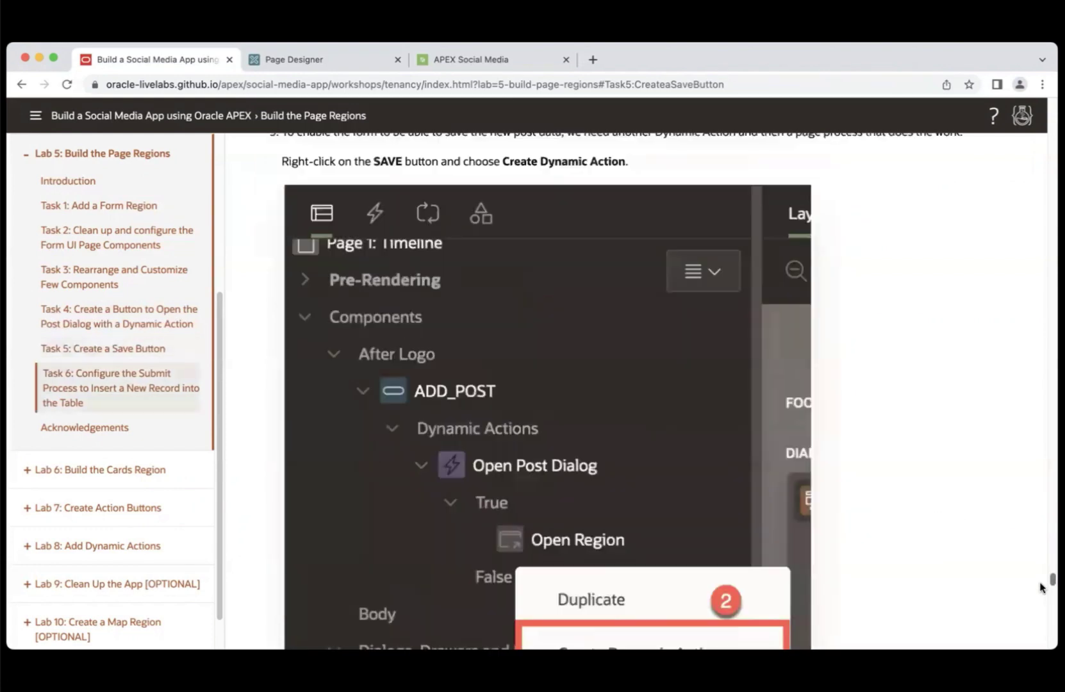
{"action": "scroll", "coordinate": [1042, 587], "scroll_direction": "down", "scroll_amount": 10}
{"action": "scroll", "coordinate": [1039, 609], "scroll_direction": "up", "scroll_amount": 15}
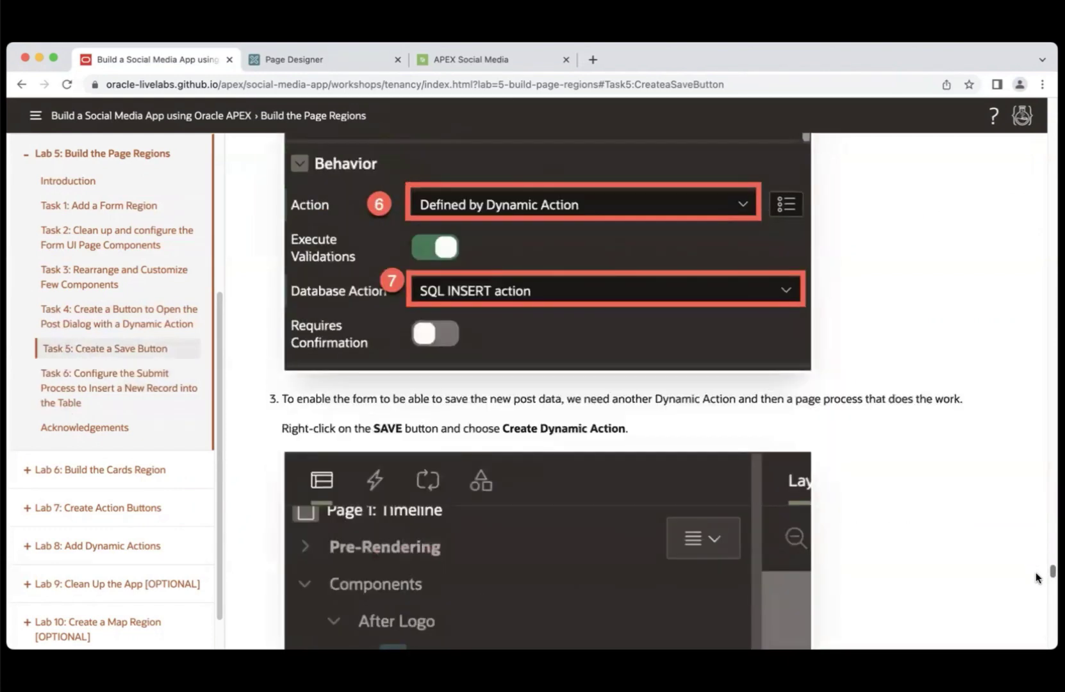
{"action": "scroll", "coordinate": [1037, 577], "scroll_direction": "down", "scroll_amount": 15}
{"action": "scroll", "coordinate": [1032, 607], "scroll_direction": "down", "scroll_amount": 1}
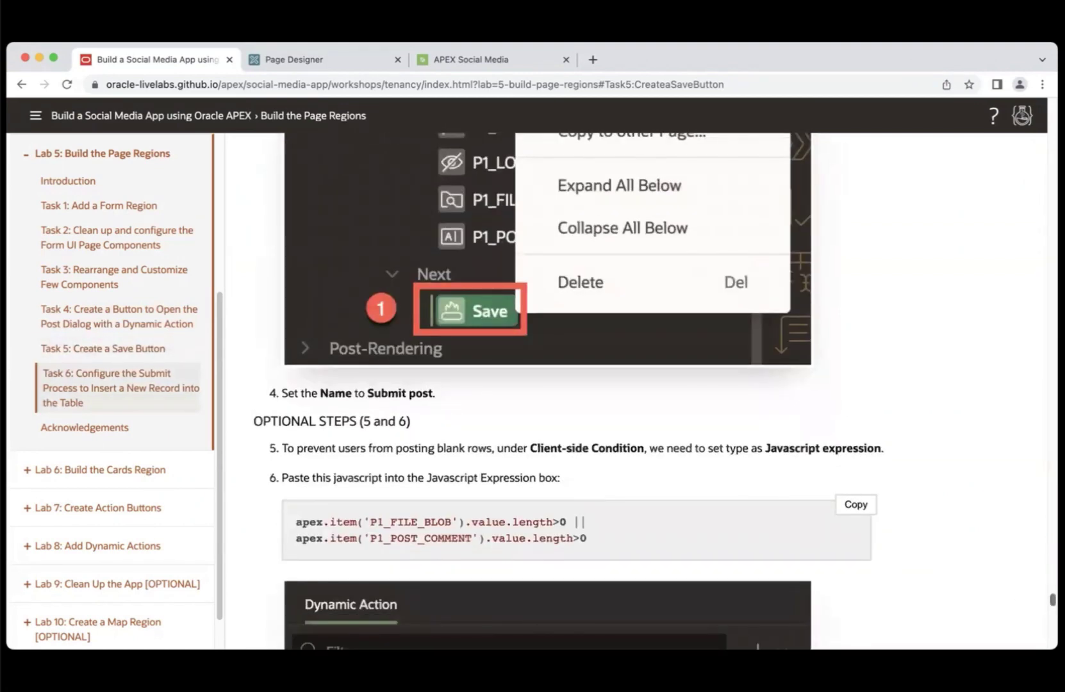
{"action": "scroll", "coordinate": [569, 391], "scroll_direction": "down", "scroll_amount": 3}
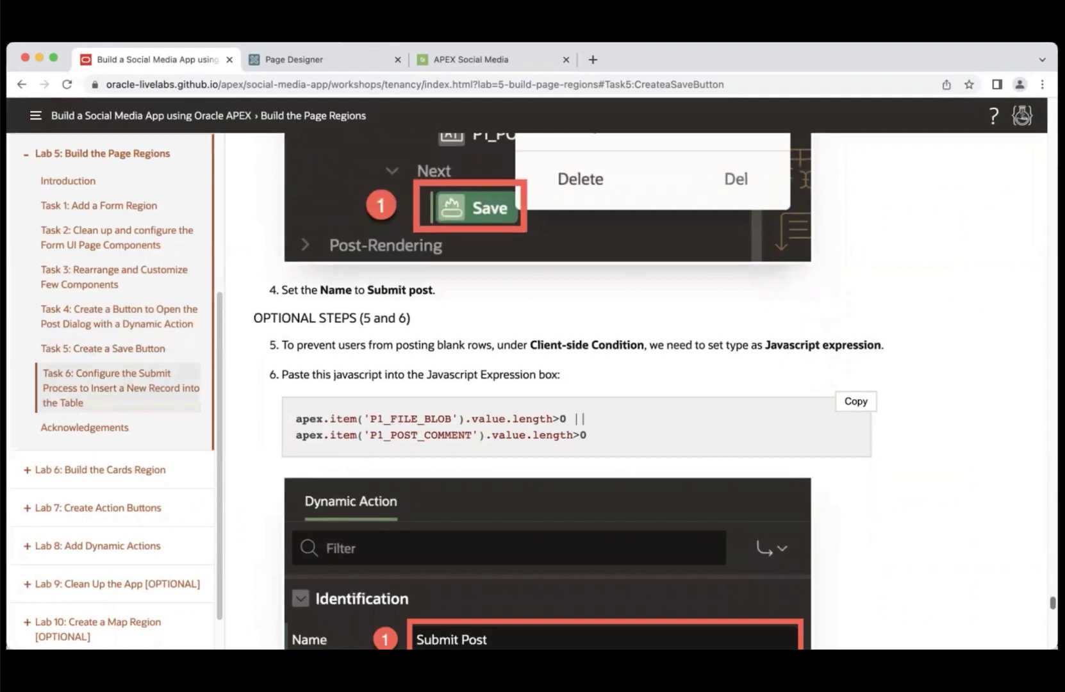
{"action": "scroll", "coordinate": [384, 155], "scroll_direction": "down", "scroll_amount": 3}
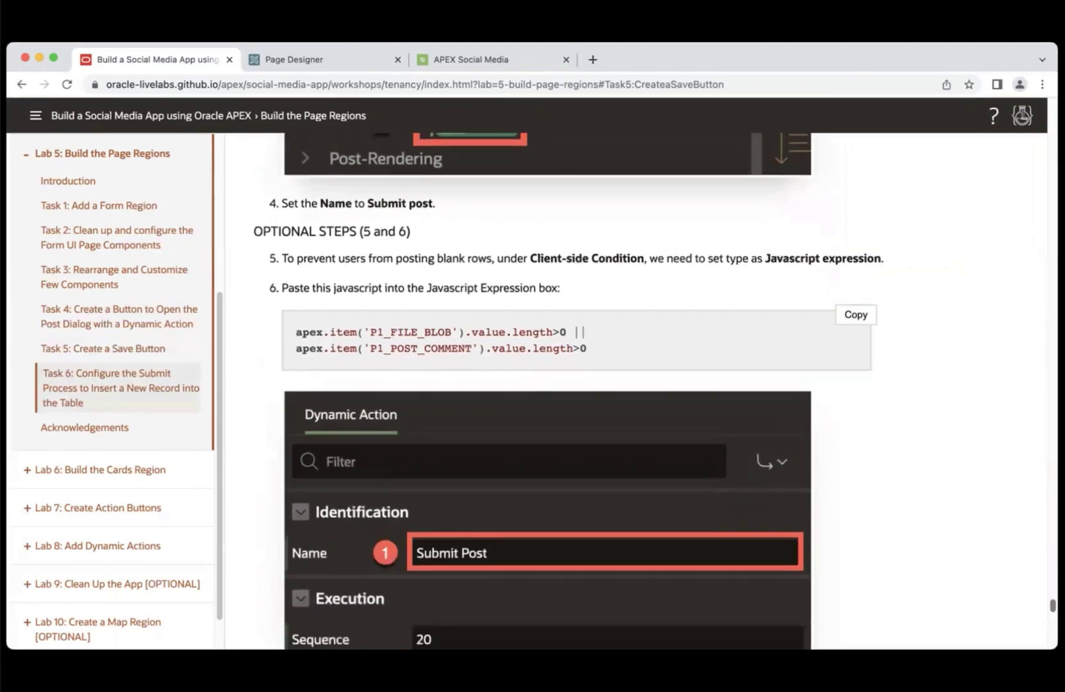
- Set Submit Post's Client-side Condition Type to JavaScript expression
{"action": "left_click", "coordinate": [289, 55]}
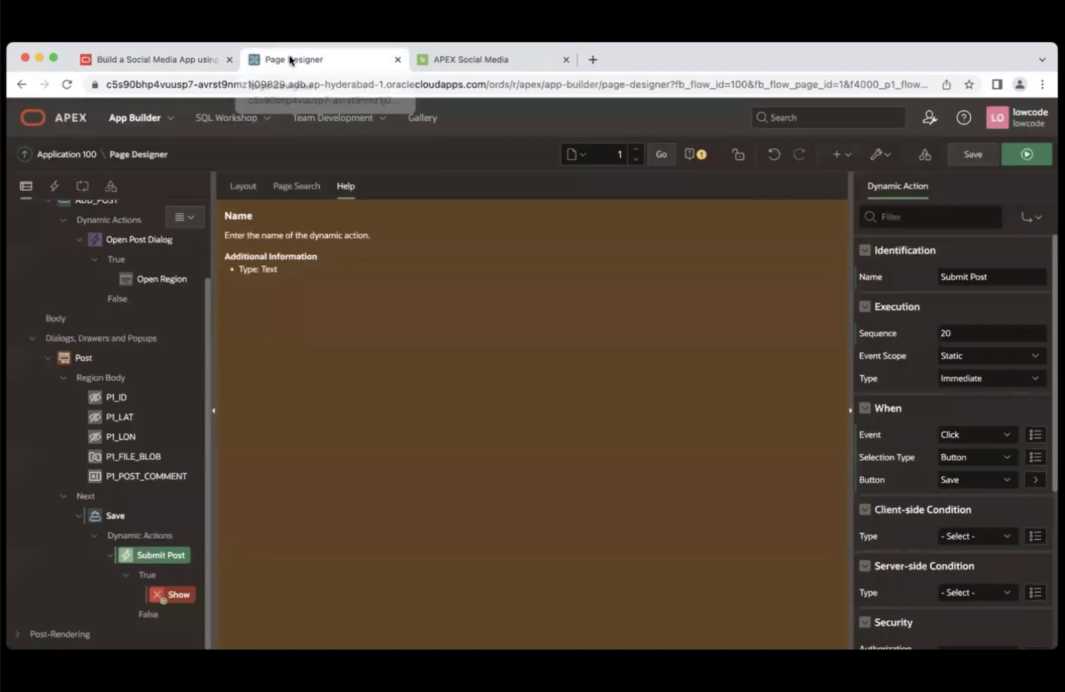
{"action": "left_click", "coordinate": [981, 538]}
{"action": "key", "text": "Down"}
{"action": "key", "text": "Down"}
{"action": "key", "text": "Down"}
{"action": "key", "text": "Down"}
{"action": "key", "text": "Down"}
{"action": "key", "text": "Down"}
{"action": "key", "text": "Down"}
{"action": "key", "text": "Down"}
{"action": "key", "text": "Down"}
{"action": "key", "text": "Down"}
{"action": "key", "text": "Down"}
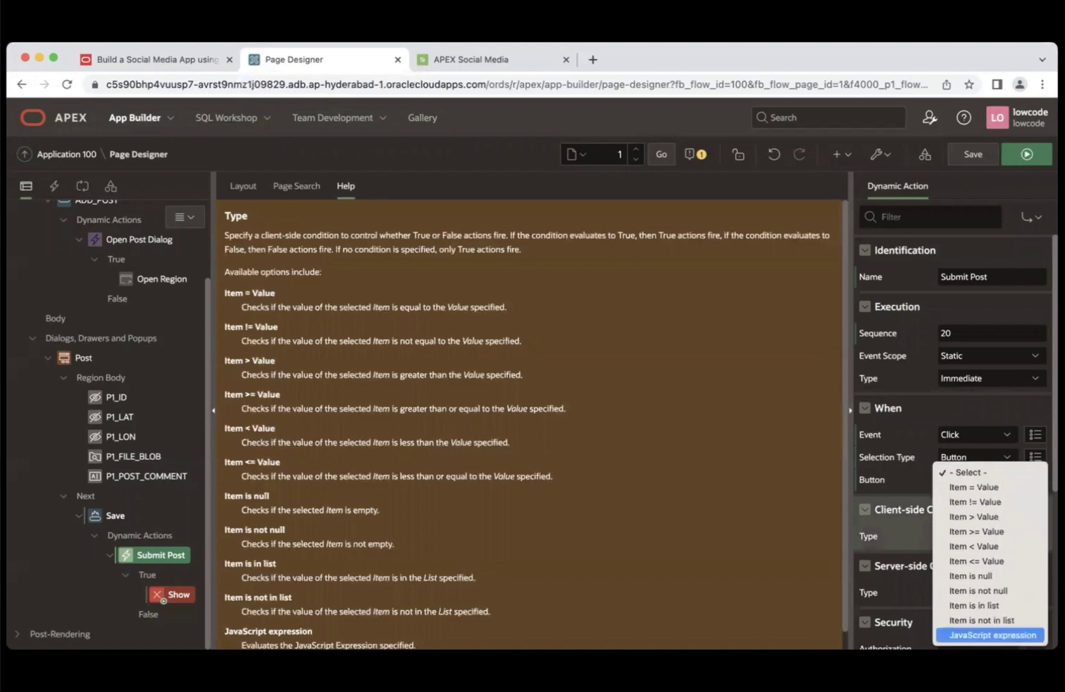
{"action": "key", "text": "Return"}
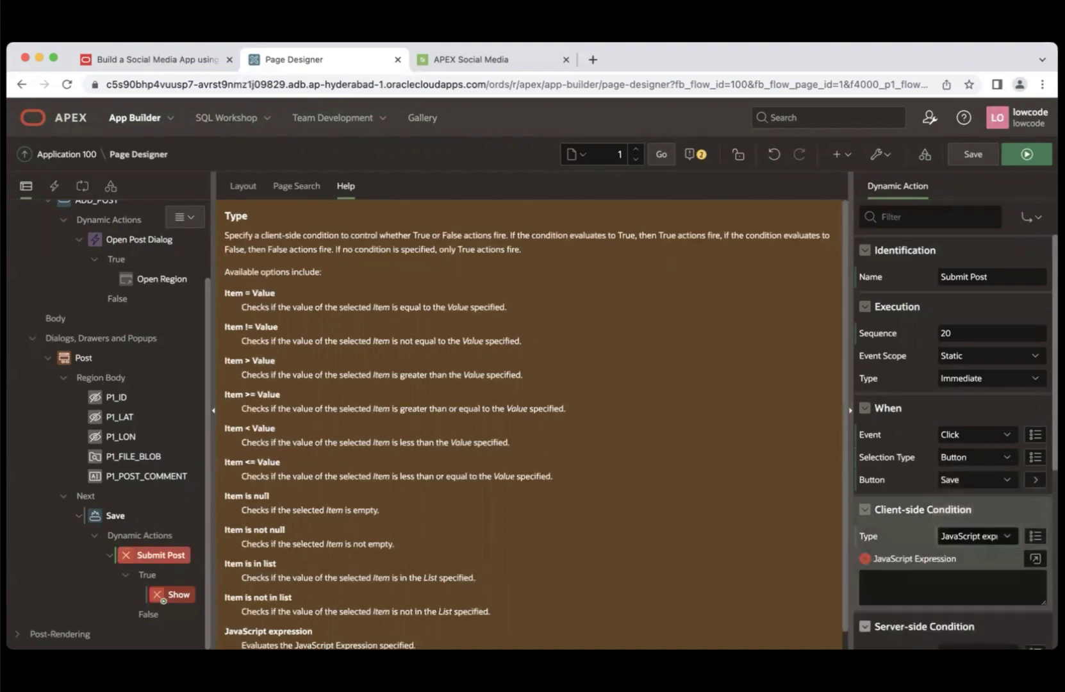
- Copy the P1_FILE_BLOB/P1_POST_COMMENT length check from the guide into the JavaScript Expression box
{"action": "left_click", "coordinate": [162, 57]}
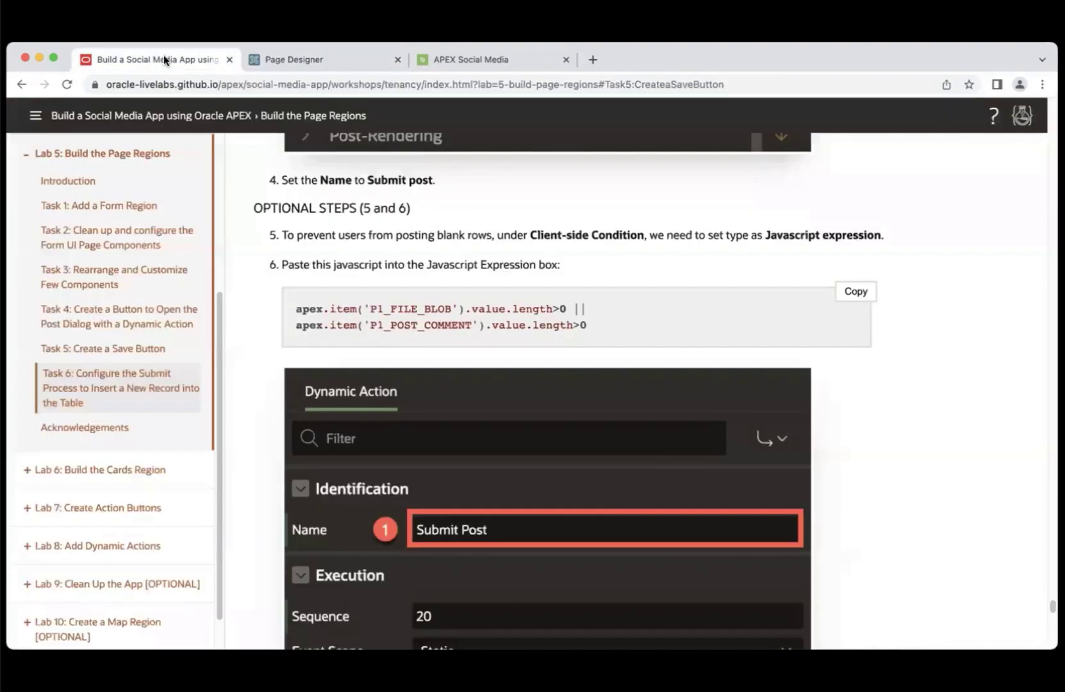
{"action": "left_click", "coordinate": [855, 292]}
{"action": "scroll", "coordinate": [580, 346], "scroll_direction": "down", "scroll_amount": 10}
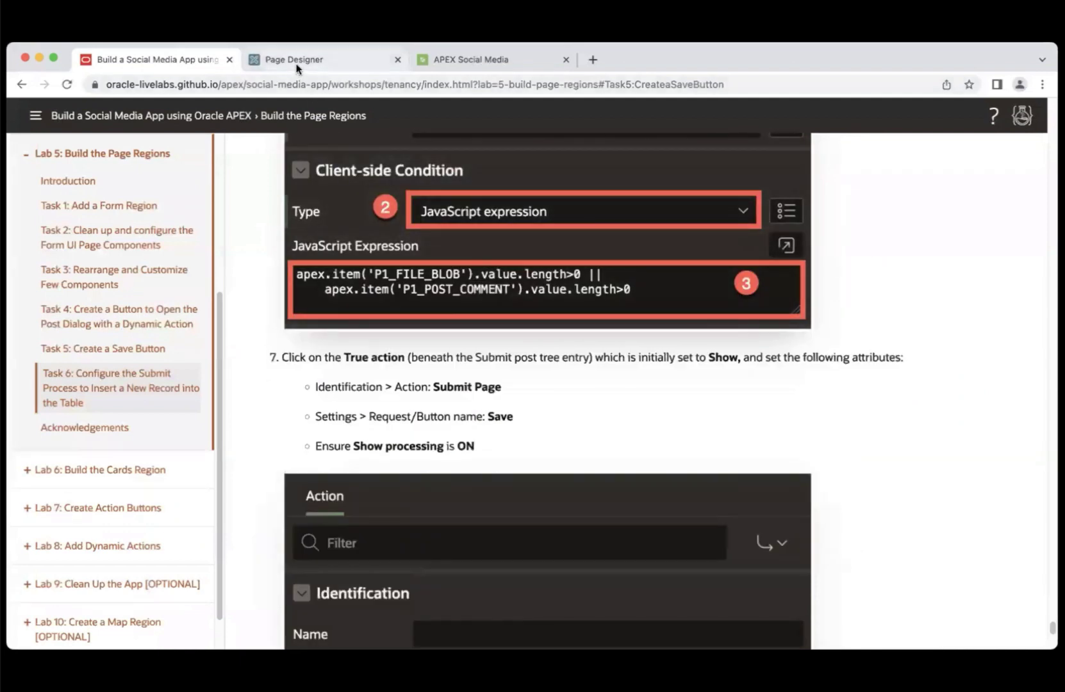
{"action": "left_click", "coordinate": [296, 59]}
{"action": "left_click", "coordinate": [895, 582]}
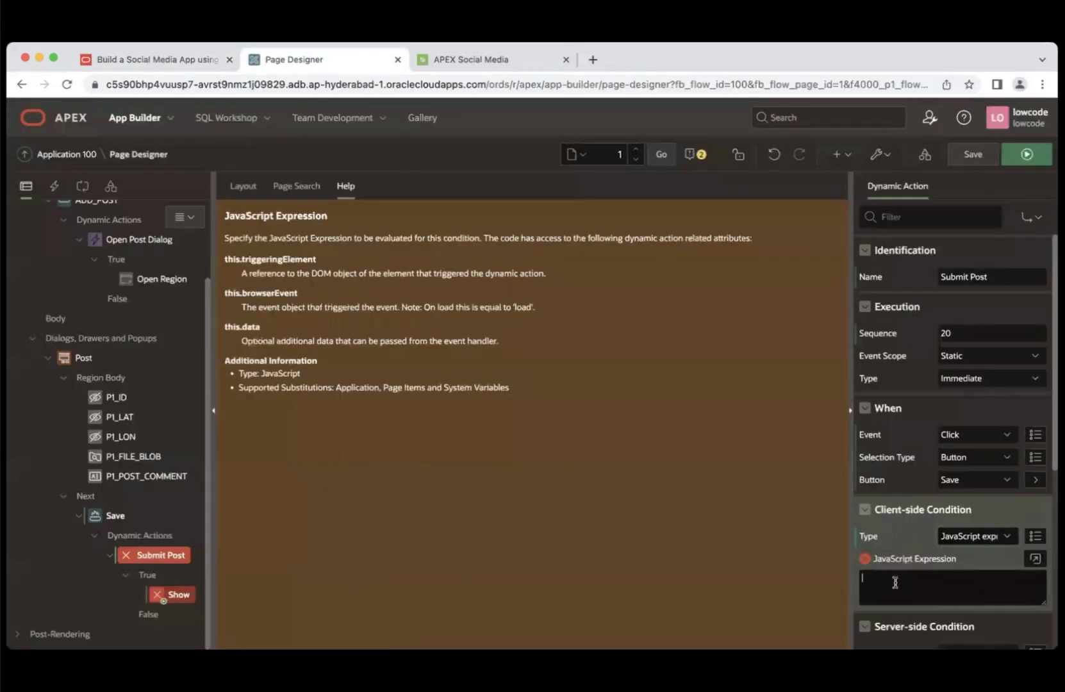
{"action": "key", "text": "super+v"}
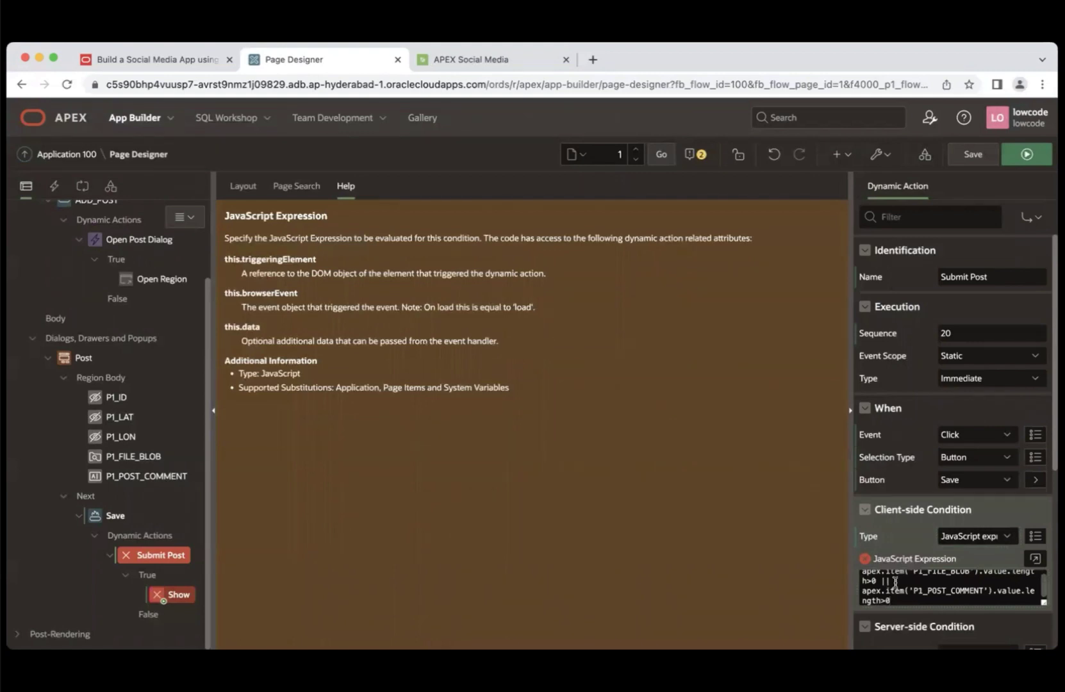
- Scroll the tutorial to step 7 on configuring the True action
{"action": "left_click", "coordinate": [176, 57]}
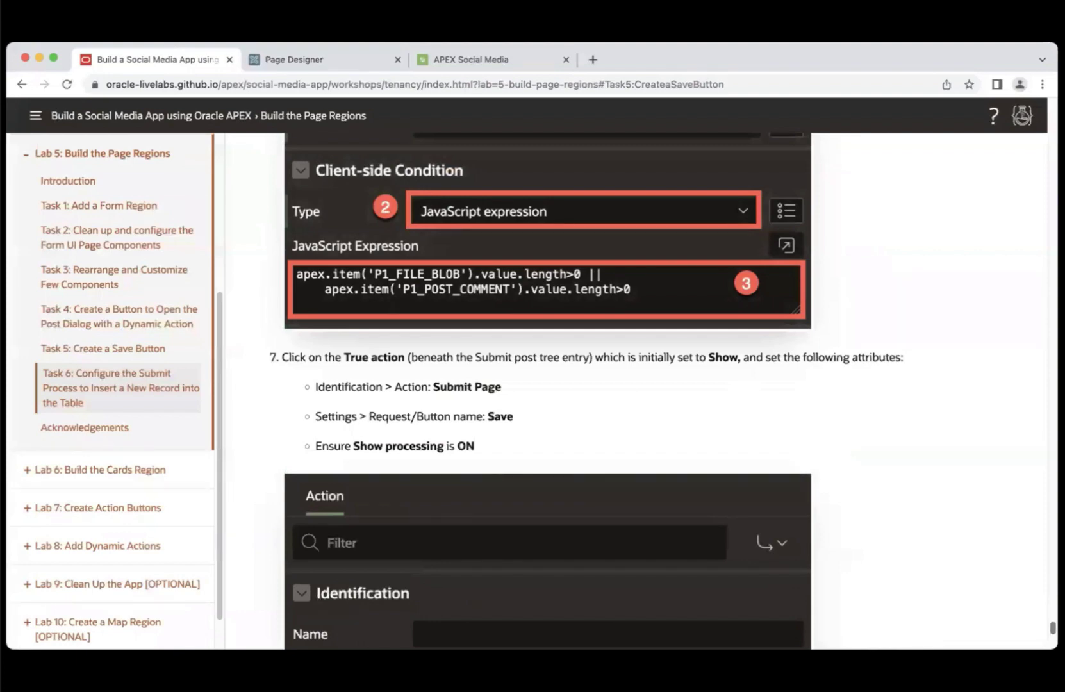
{"action": "scroll", "coordinate": [576, 384], "scroll_direction": "up", "scroll_amount": 10}
{"action": "scroll", "coordinate": [577, 385], "scroll_direction": "up", "scroll_amount": 2}
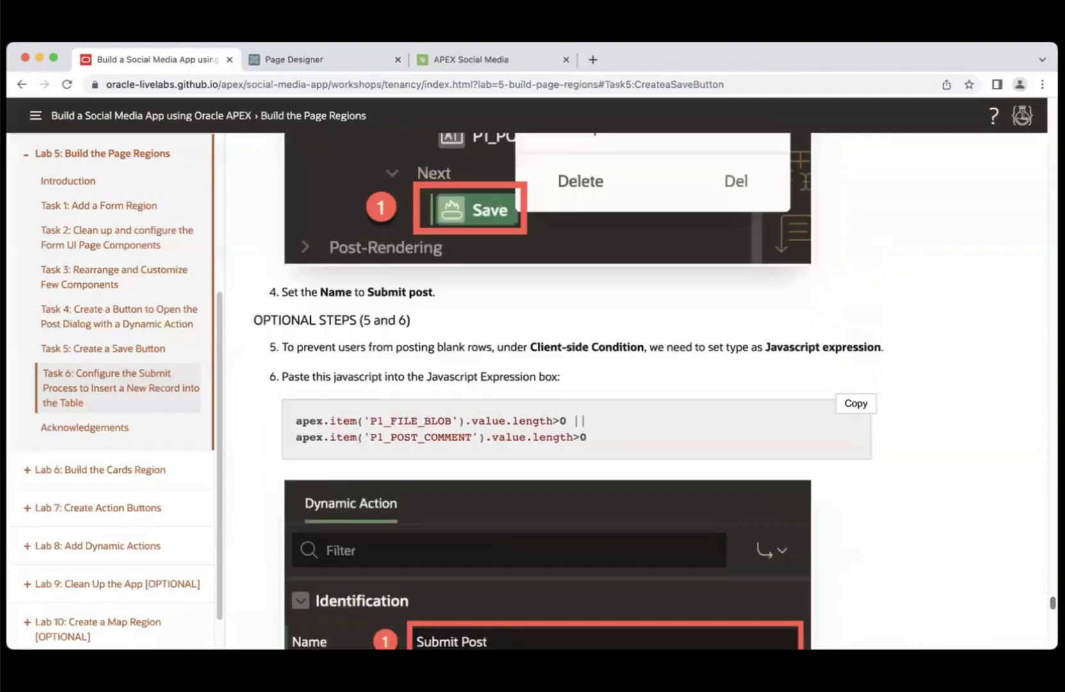
{"action": "scroll", "coordinate": [577, 384], "scroll_direction": "down", "scroll_amount": 15}
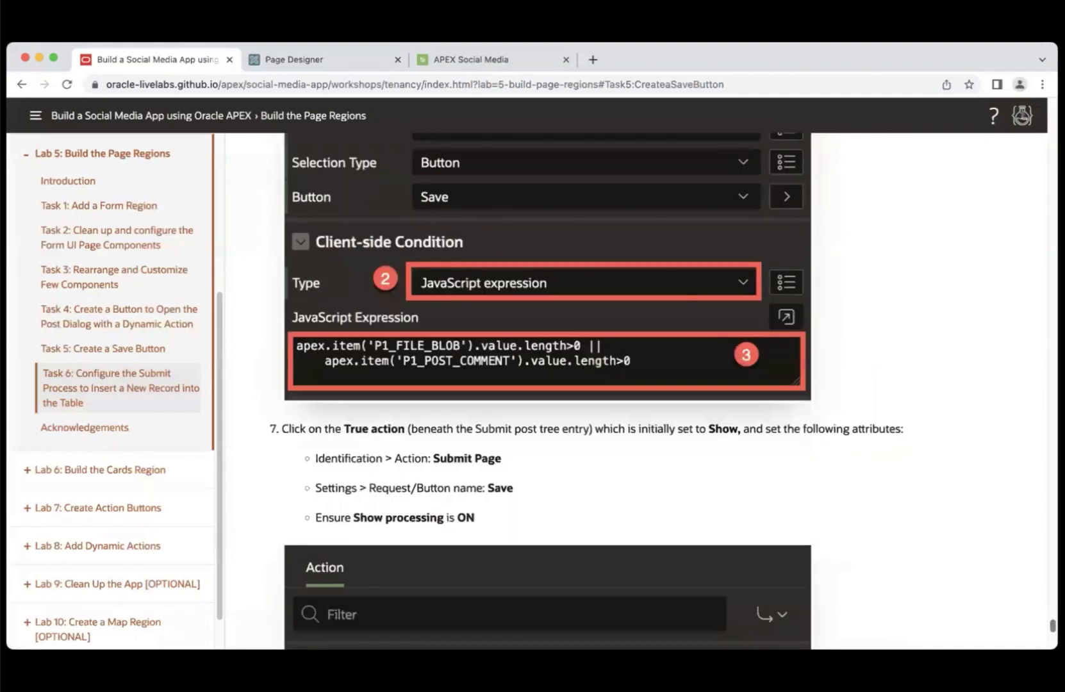
{"action": "scroll", "coordinate": [808, 487], "scroll_direction": "down", "scroll_amount": 3}
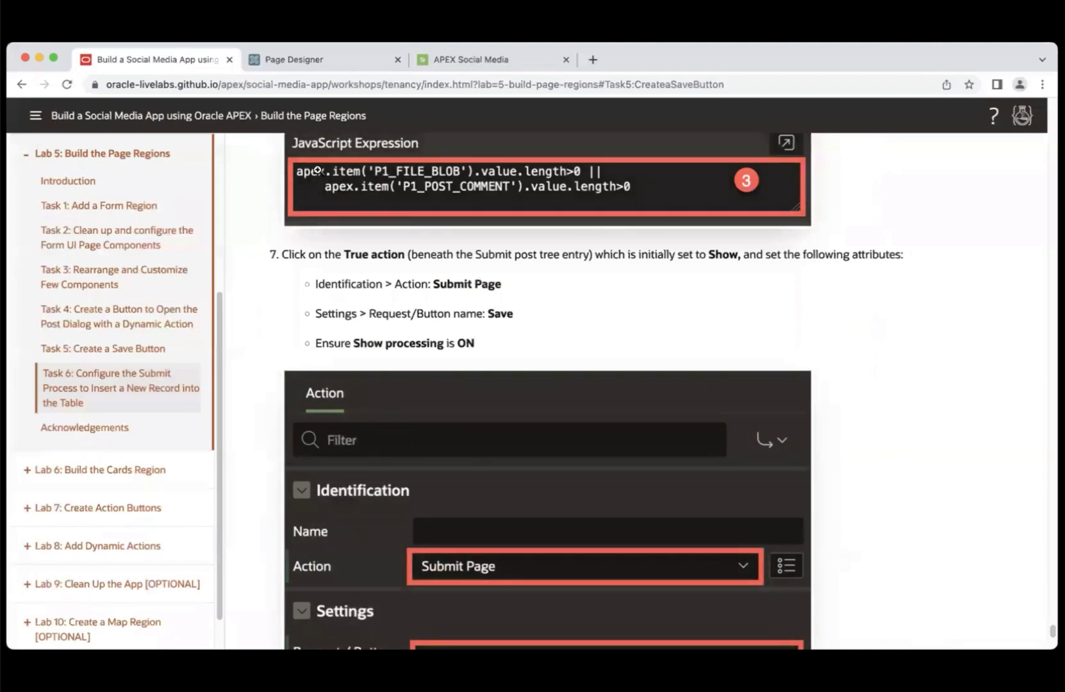
- Change the Show true action to Submit Page with request name 'Save'
{"action": "left_click", "coordinate": [303, 62]}
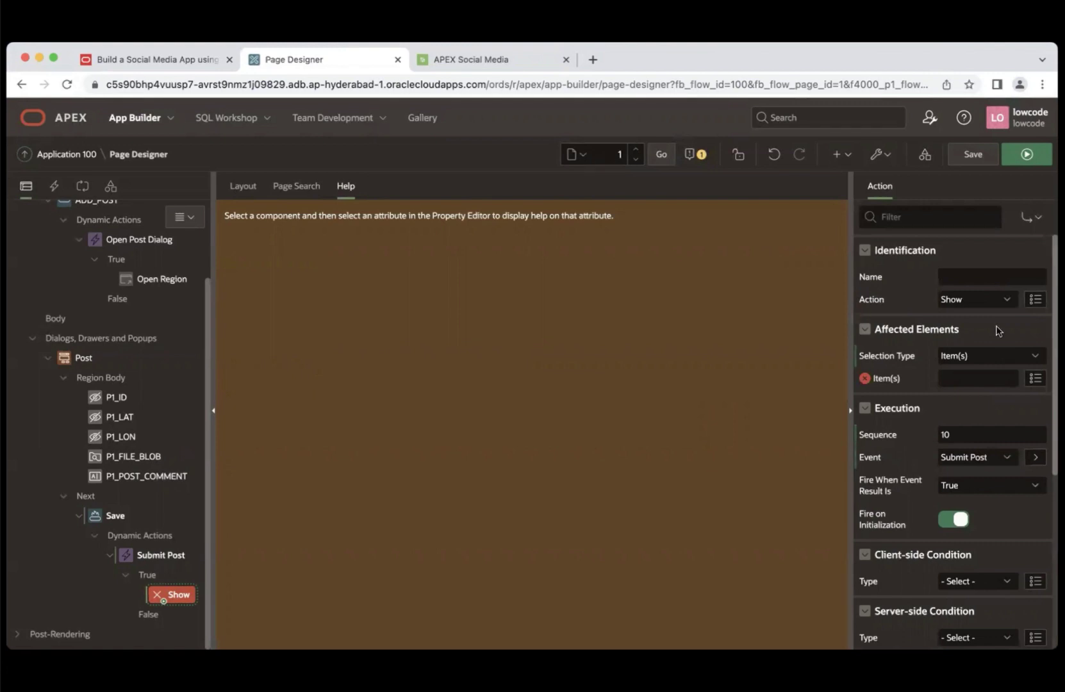
{"action": "left_click", "coordinate": [980, 302]}
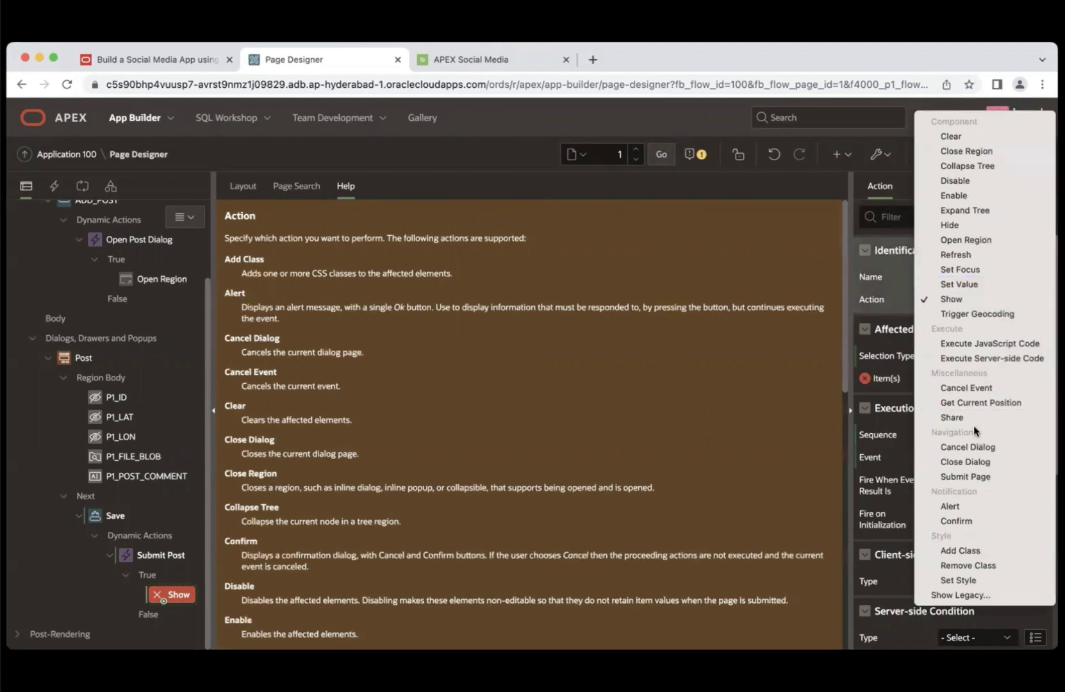
{"action": "left_click", "coordinate": [961, 478]}
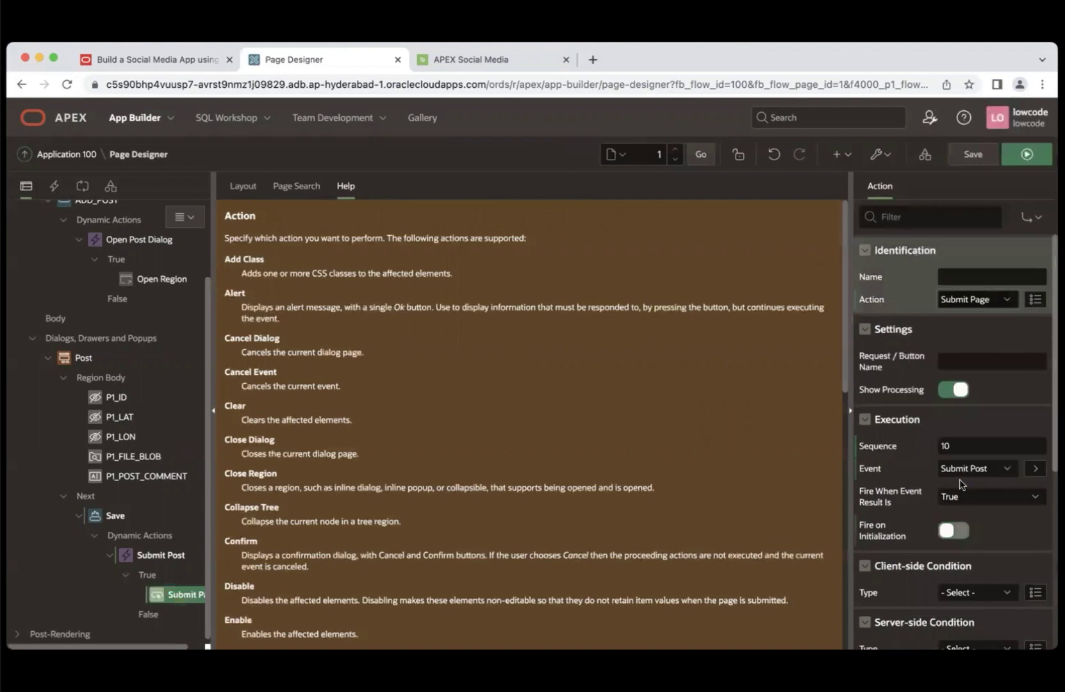
{"action": "left_click", "coordinate": [961, 361]}
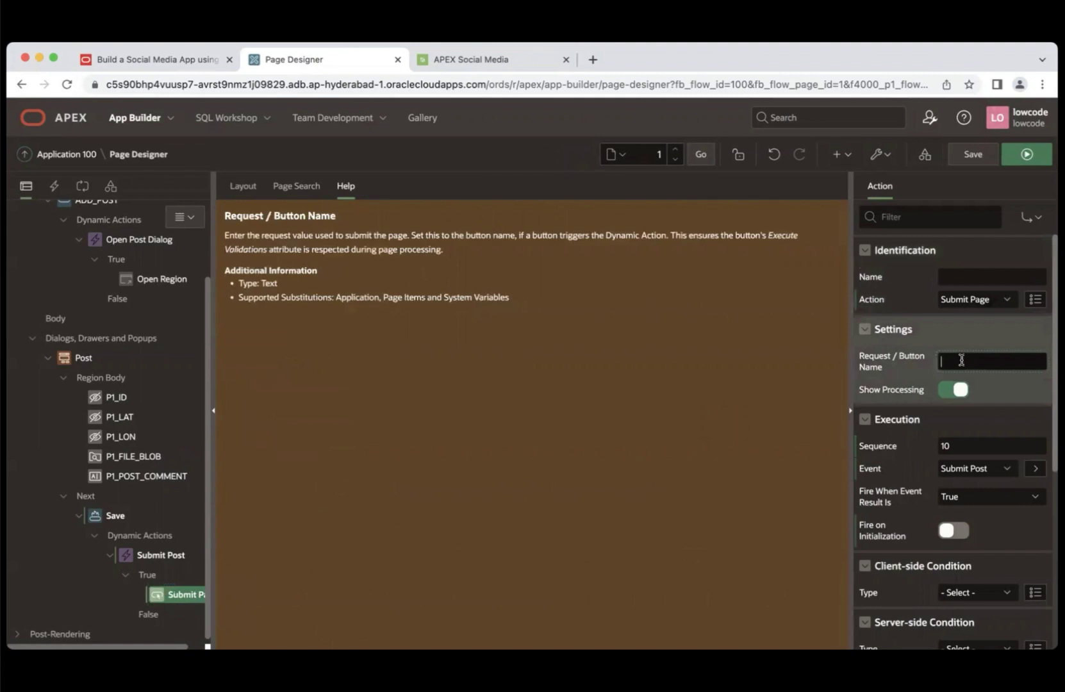
{"action": "type", "text": "Save"}
- Jump to the Task 6 instructions in the LiveLabs tutorial
{"action": "left_click", "coordinate": [153, 59]}
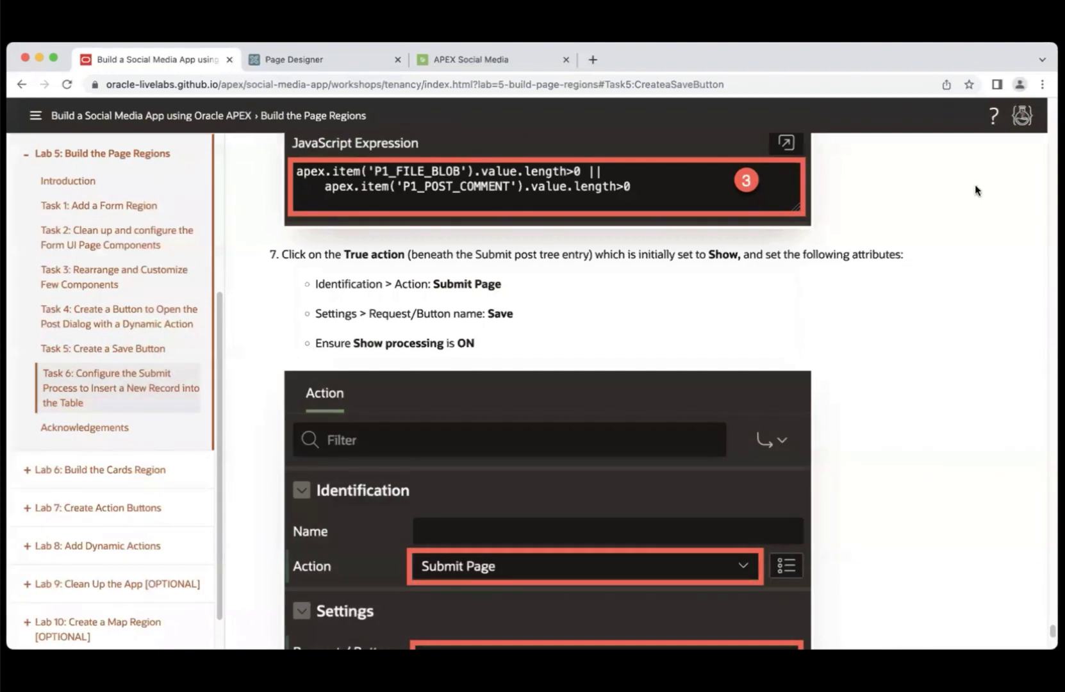
{"action": "left_click_drag", "start_coordinate": [1053, 631], "coordinate": [1053, 641]}
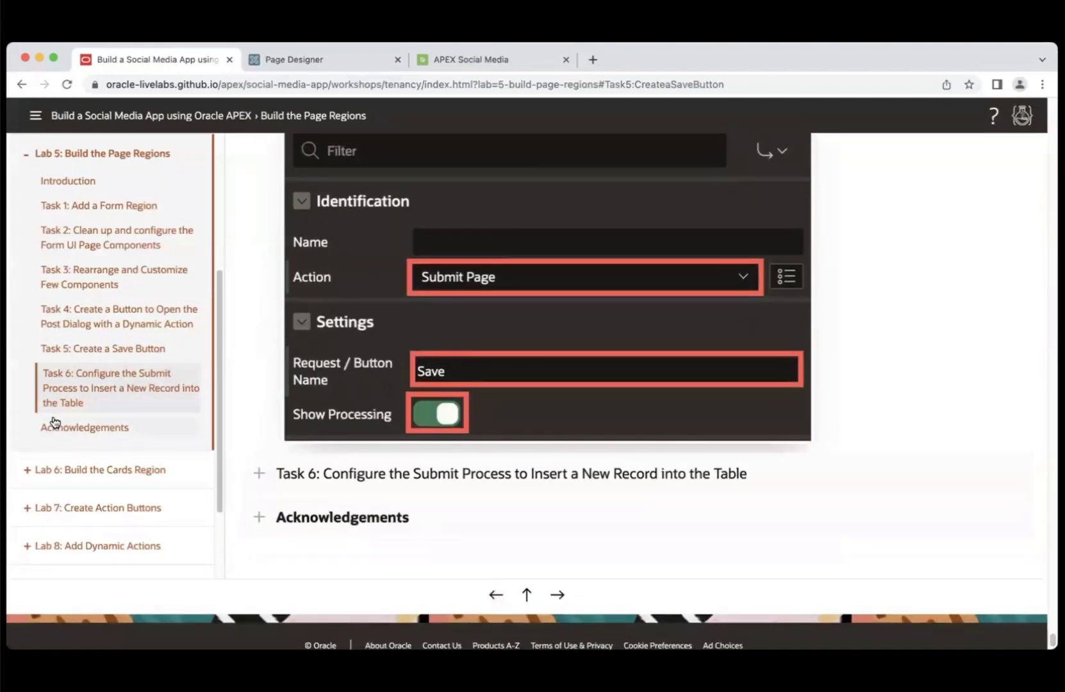
{"action": "left_click", "coordinate": [93, 399]}
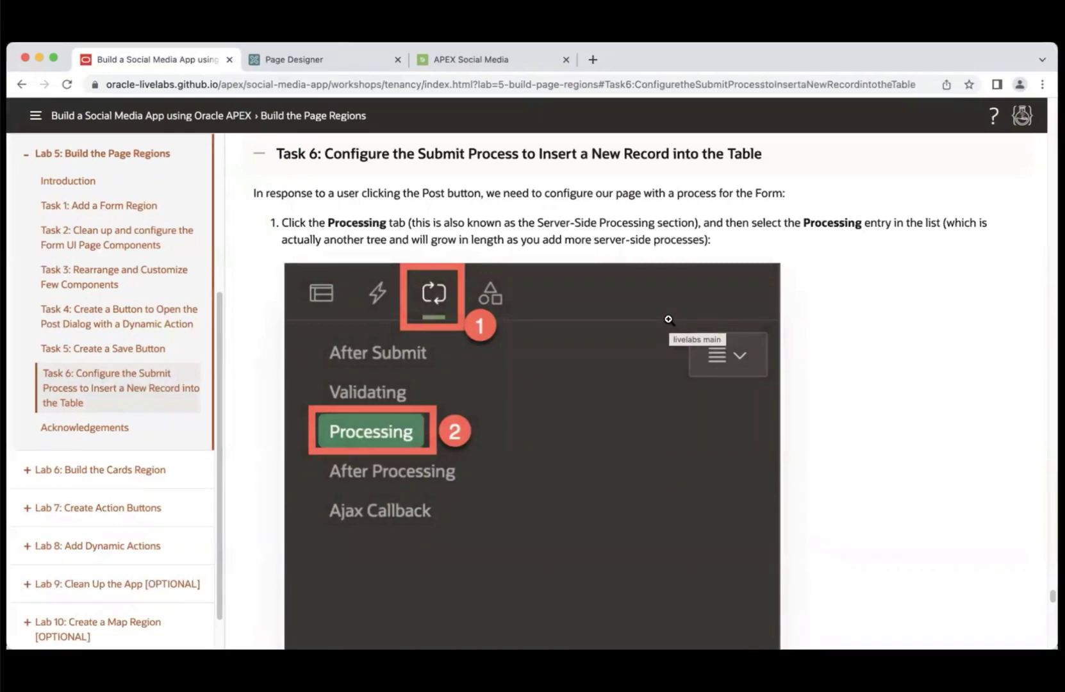
- In the Processing tab, create a new process under the Processing stage
{"action": "left_click", "coordinate": [291, 60]}
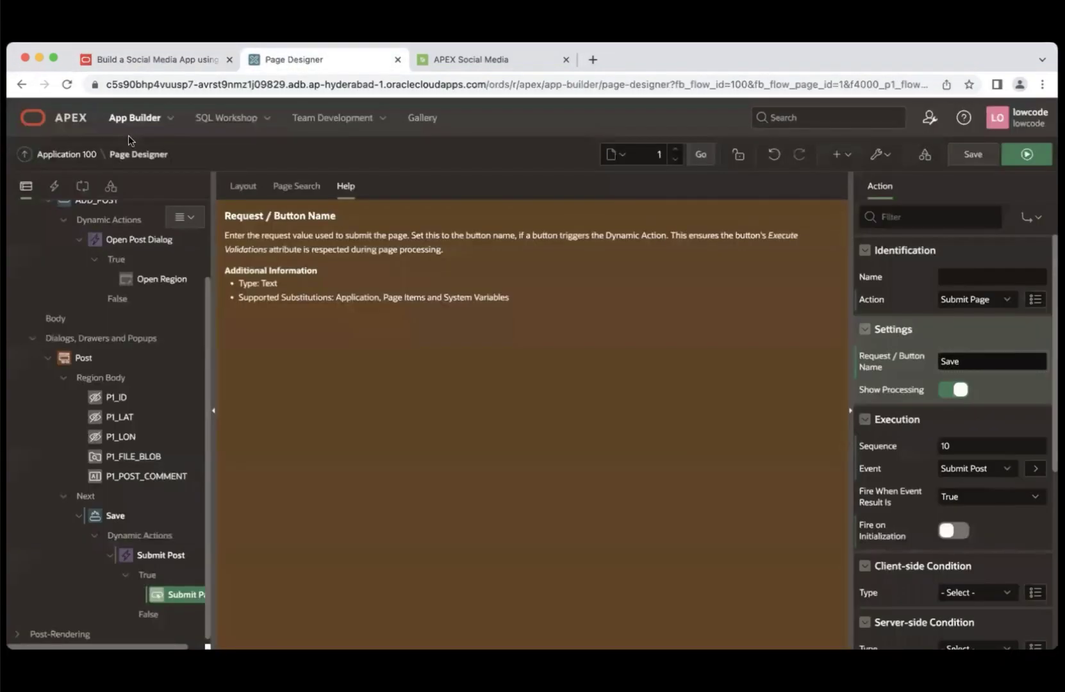
{"action": "left_click", "coordinate": [82, 188]}
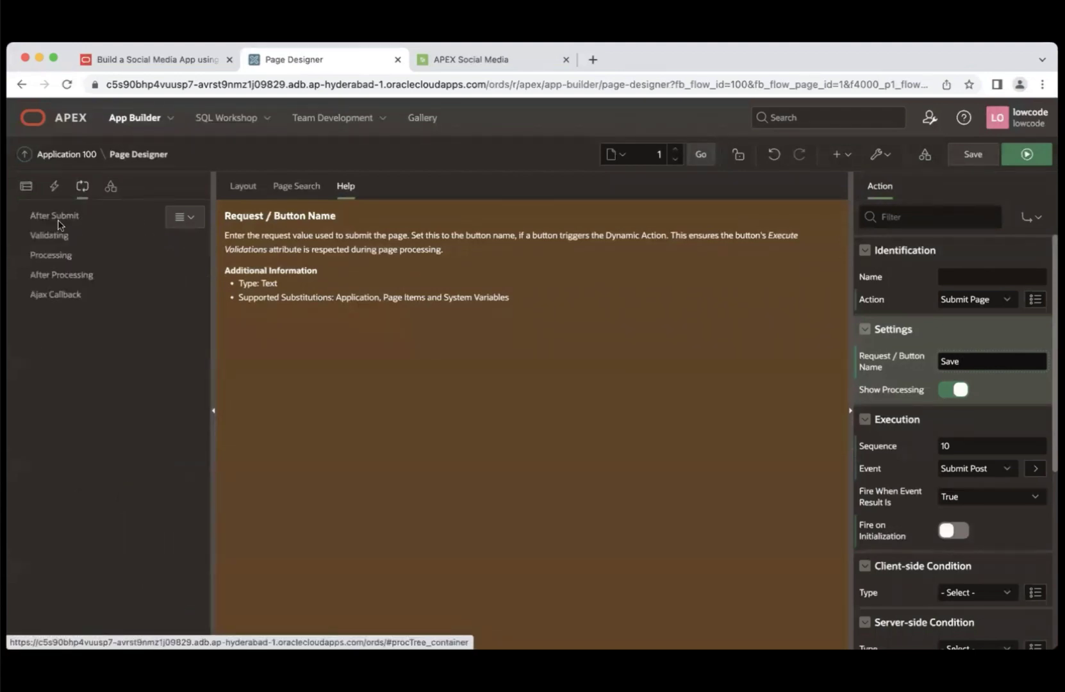
{"action": "left_click", "coordinate": [54, 255]}
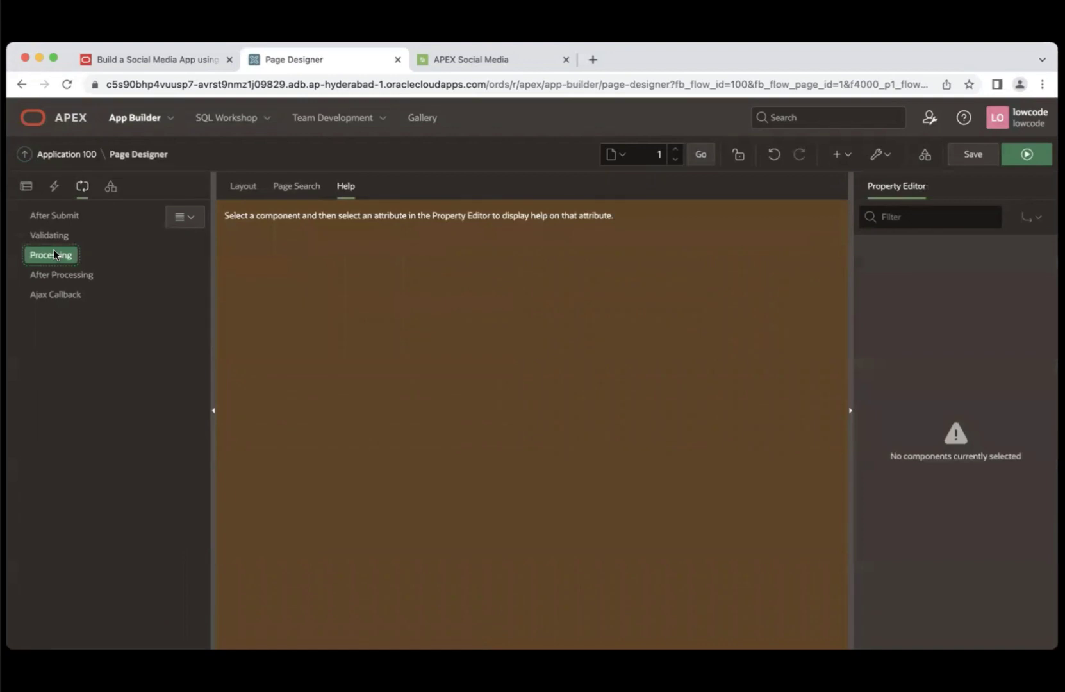
{"action": "right_click", "coordinate": [54, 255]}
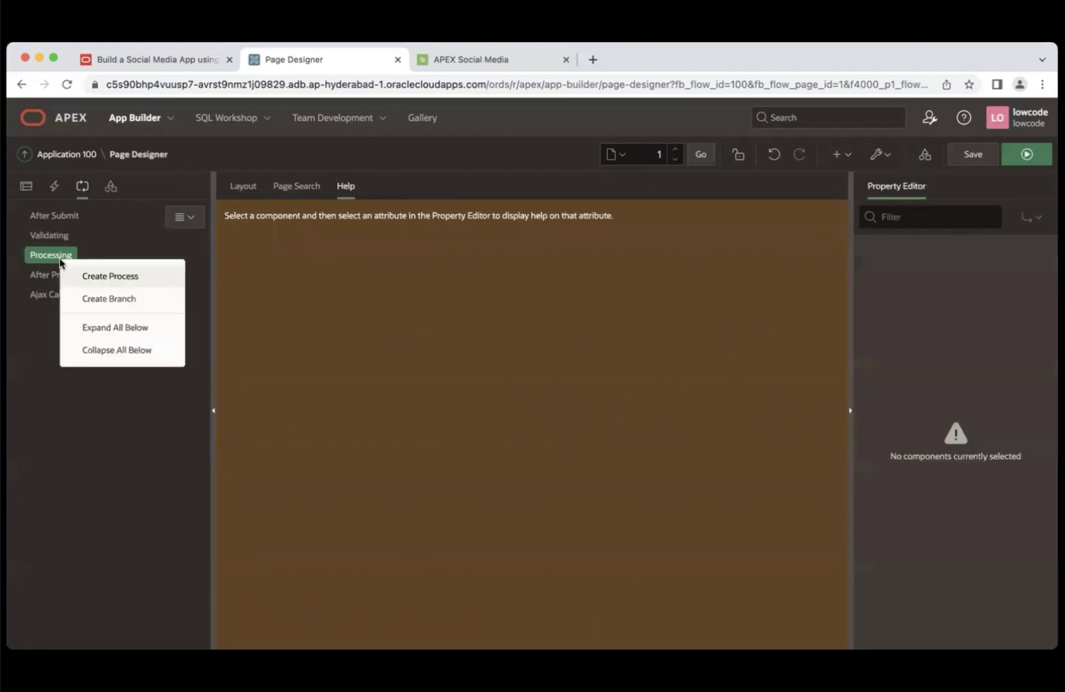
{"action": "left_click", "coordinate": [106, 278]}
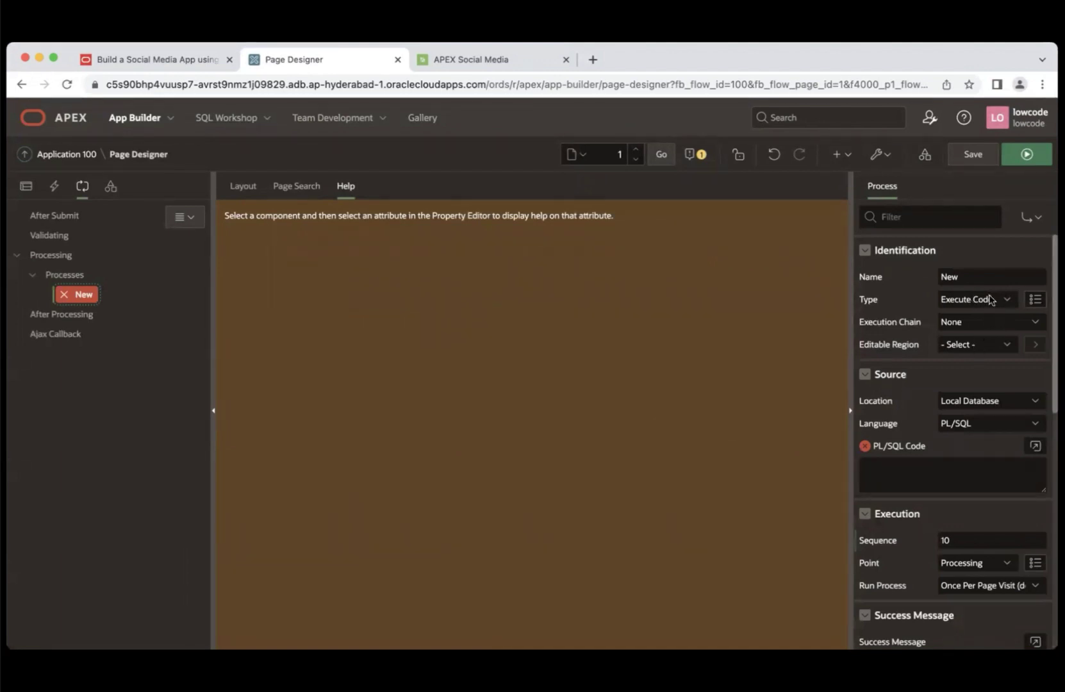
- Make the process Form - Automatic Row Processing (DML) on the Post form region
{"action": "left_click", "coordinate": [988, 300]}
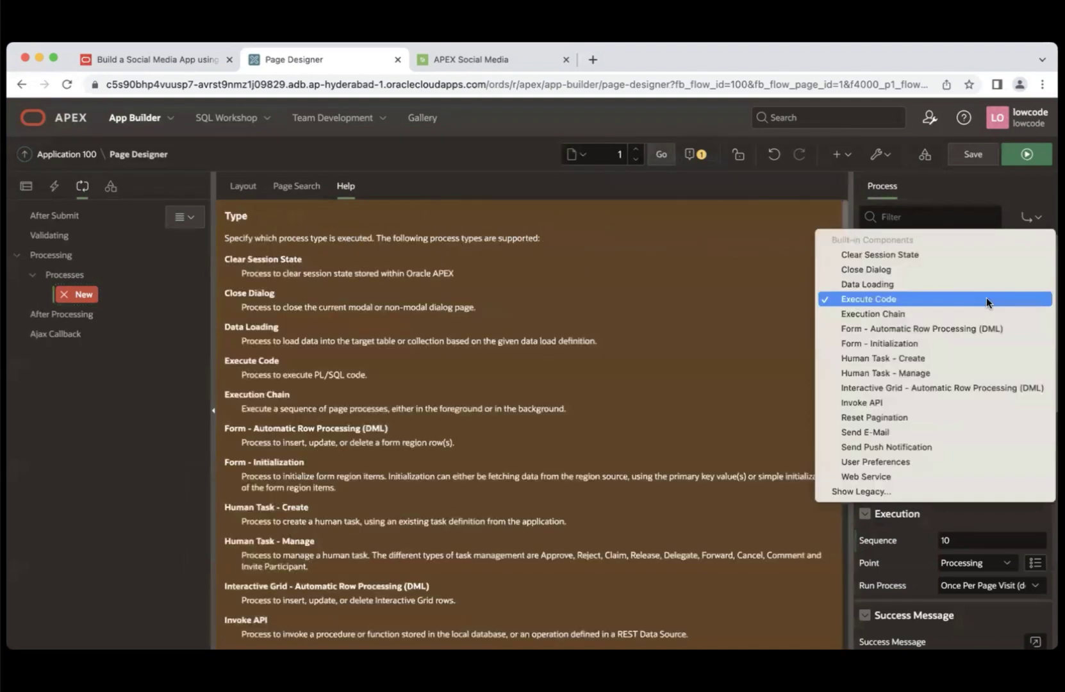
{"action": "left_click", "coordinate": [958, 328]}
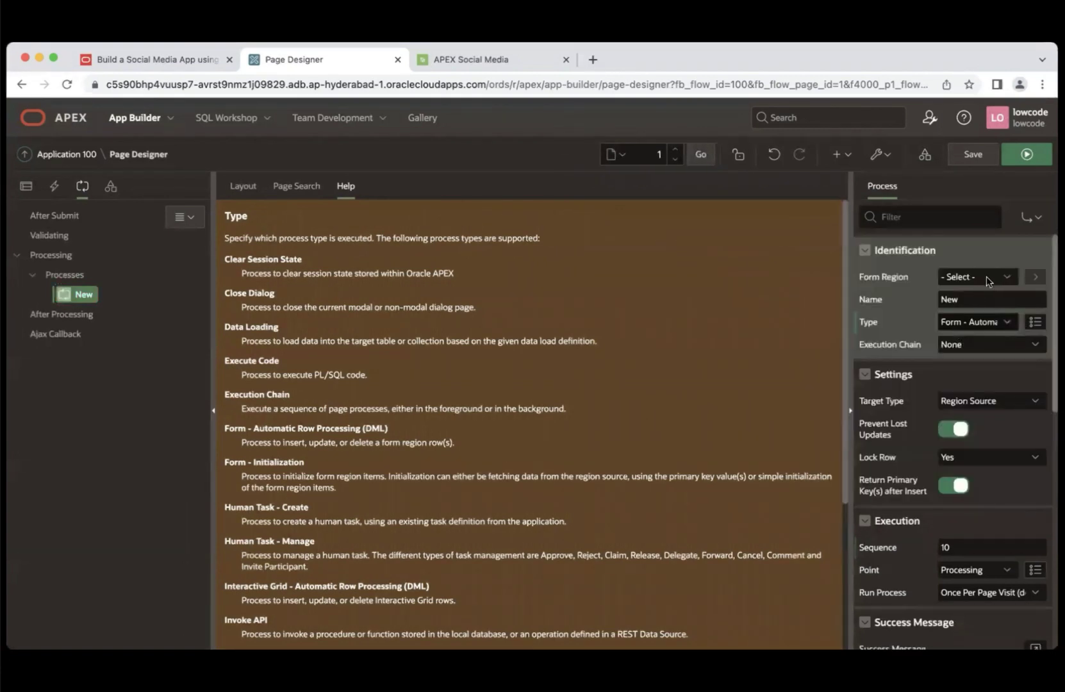
{"action": "left_click", "coordinate": [986, 276]}
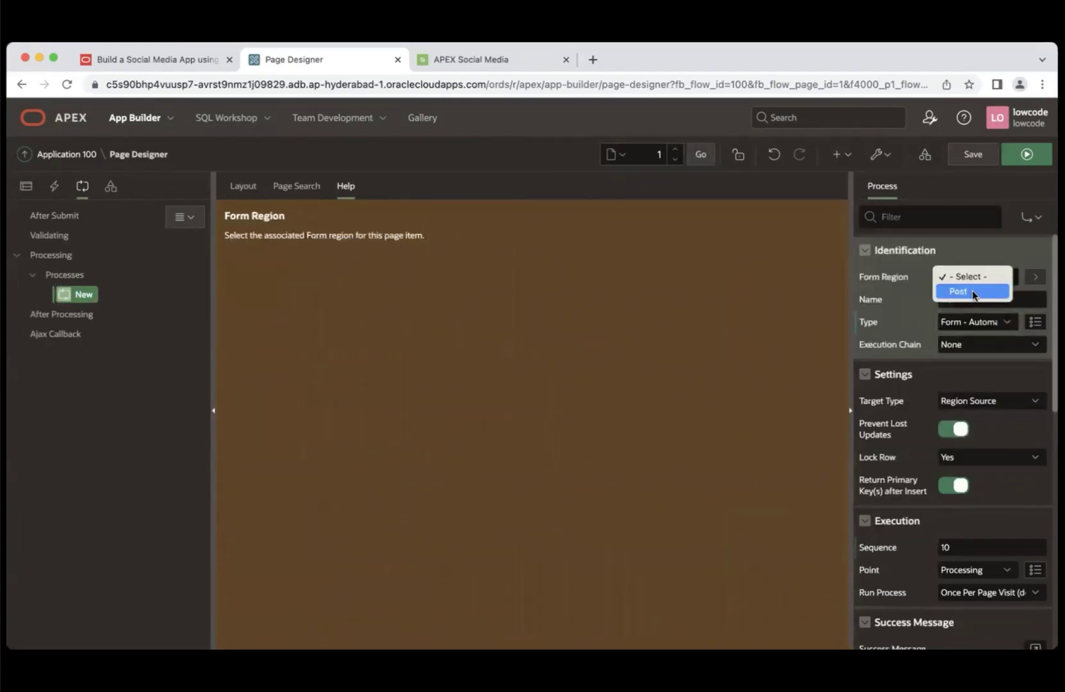
{"action": "left_click", "coordinate": [971, 292]}
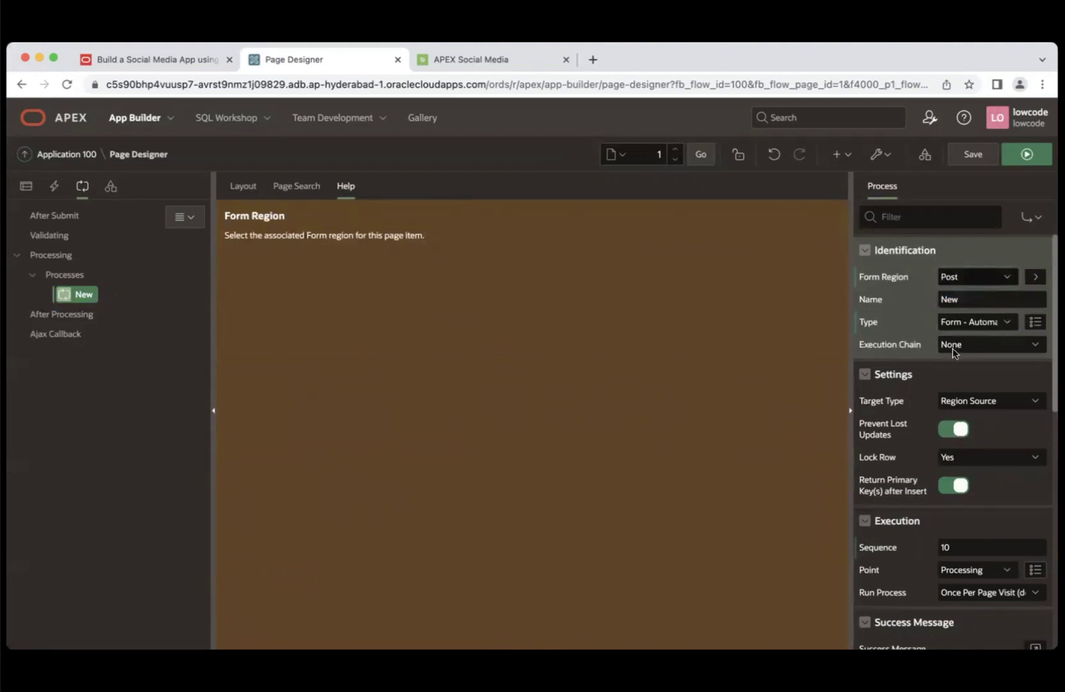
- Rename the process from 'New' to 'Insert Post'
{"action": "left_click", "coordinate": [972, 300]}
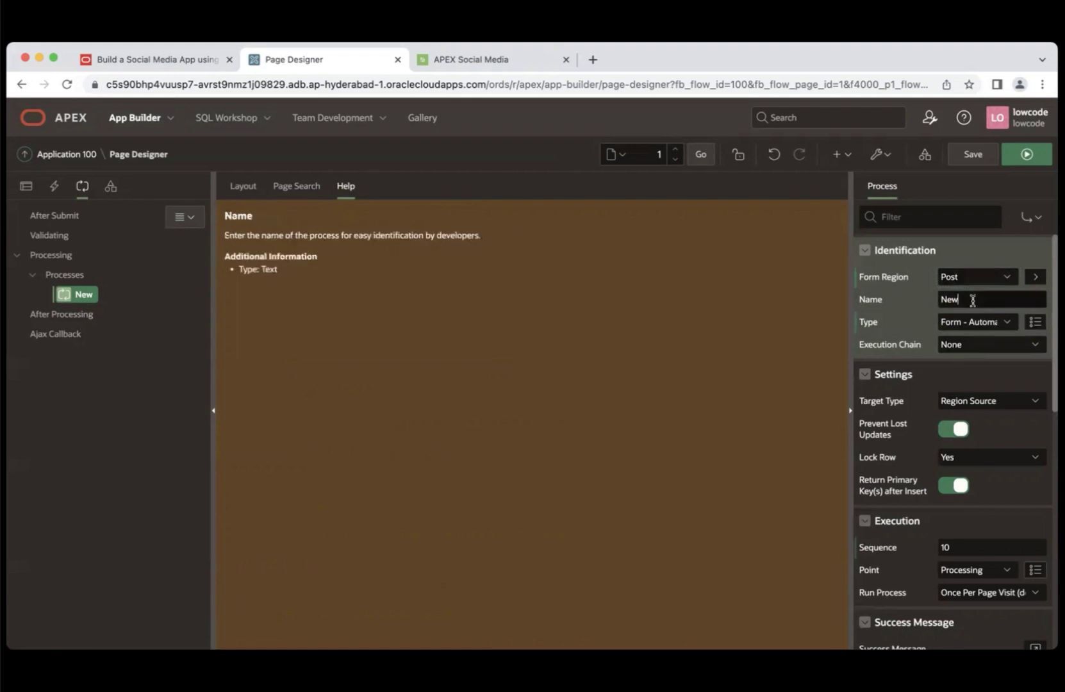
{"action": "left_click_drag", "start_coordinate": [972, 300], "coordinate": [932, 305]}
{"action": "type", "text": "In"}
{"action": "left_click", "coordinate": [1018, 331]}
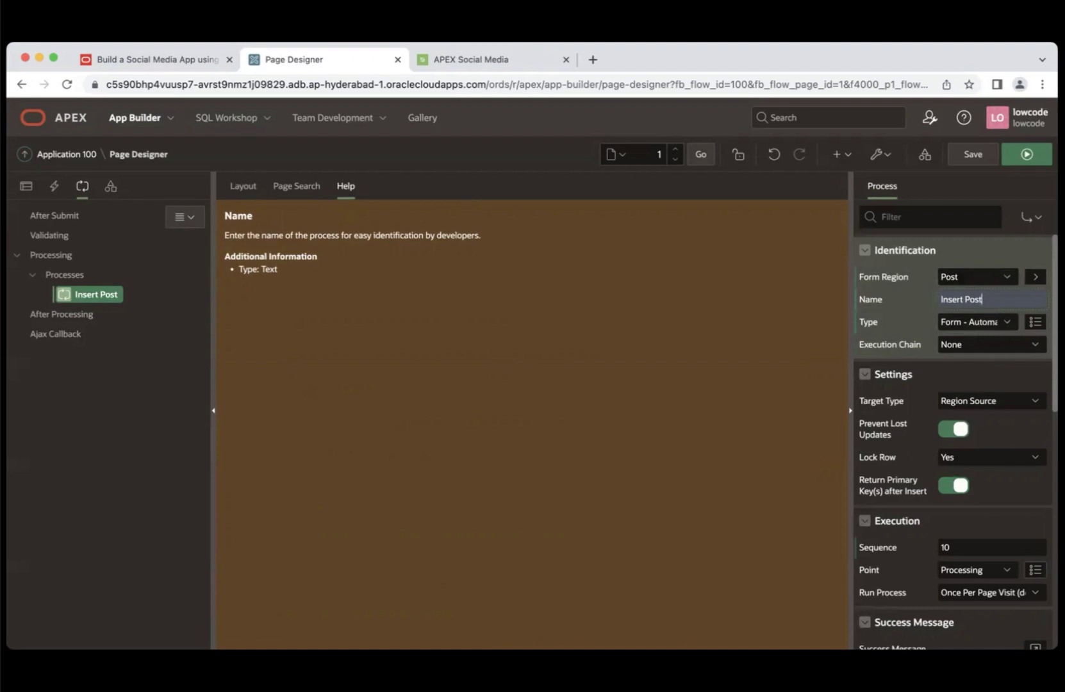
- Enter 'Posted!' as the process success message
{"action": "scroll", "coordinate": [955, 442], "scroll_direction": "down", "scroll_amount": 3}
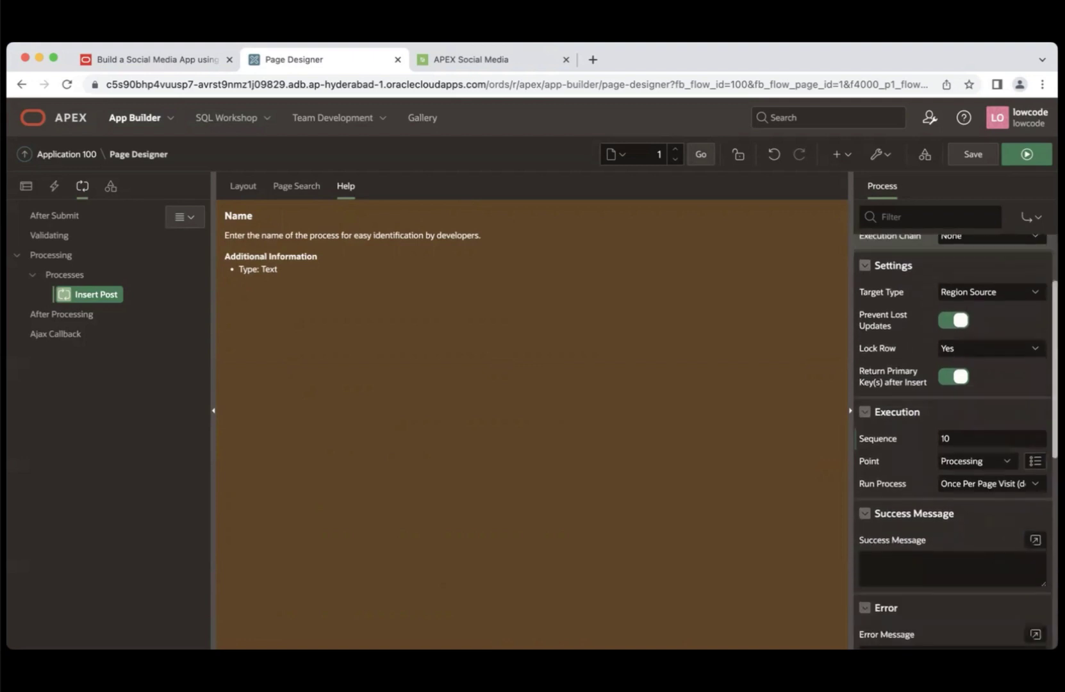
{"action": "scroll", "coordinate": [954, 481], "scroll_direction": "down", "scroll_amount": 2}
{"action": "left_click", "coordinate": [955, 481]}
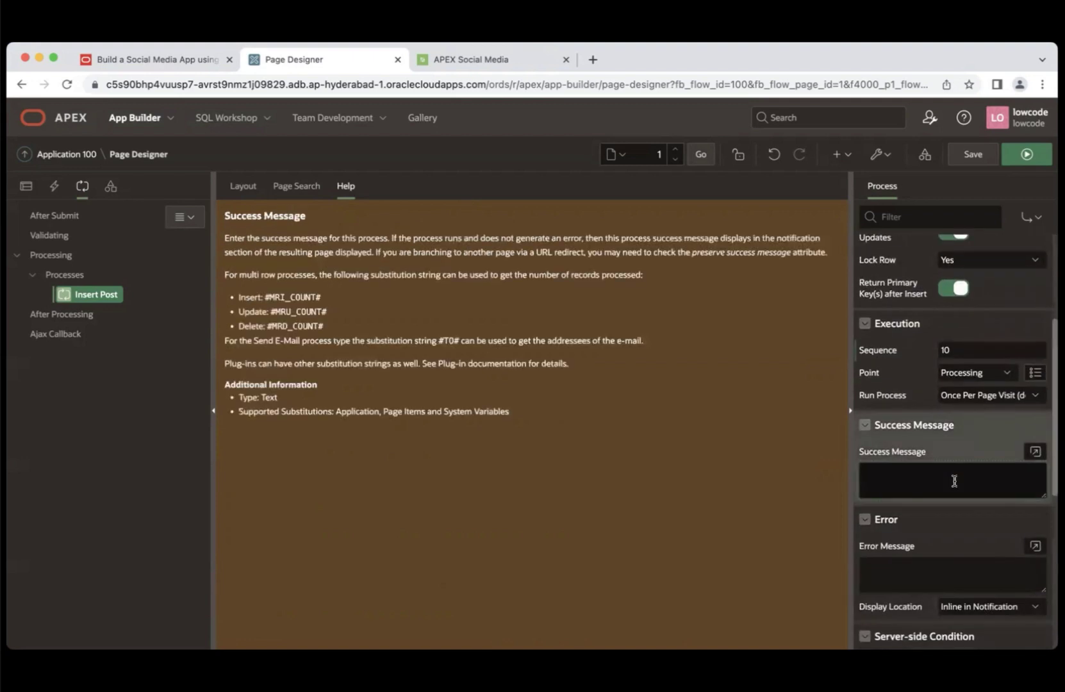
{"action": "type", "text": "Posted!"}
- Save and run the app, open Add Post, and attach the APEX.png photo
{"action": "left_click", "coordinate": [1020, 165]}
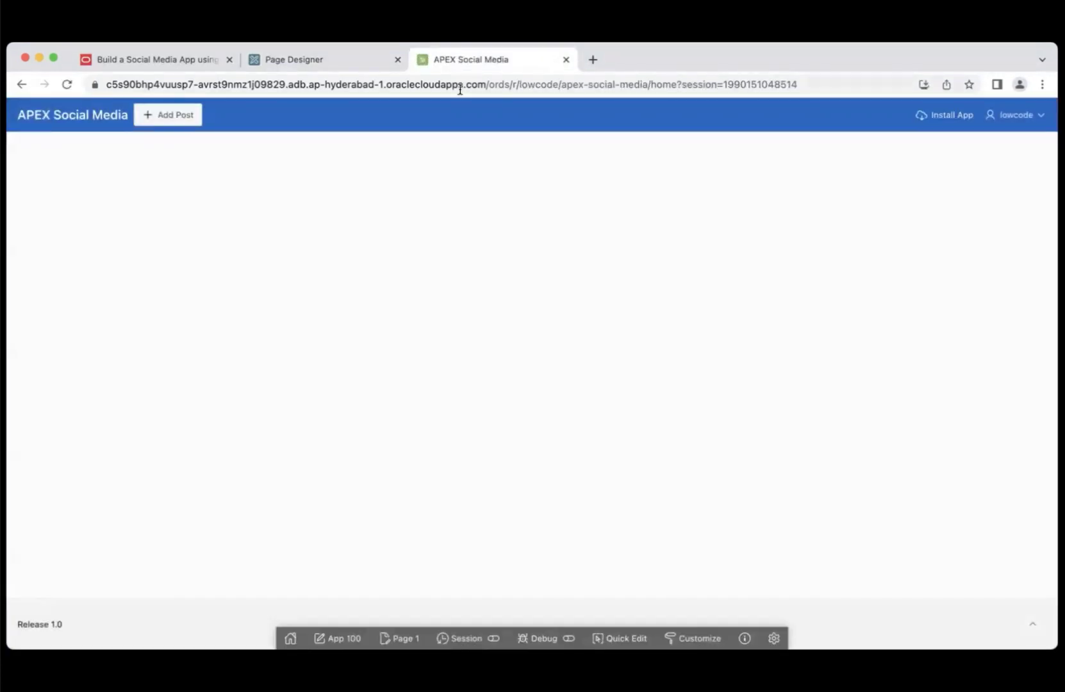
{"action": "left_click", "coordinate": [169, 117]}
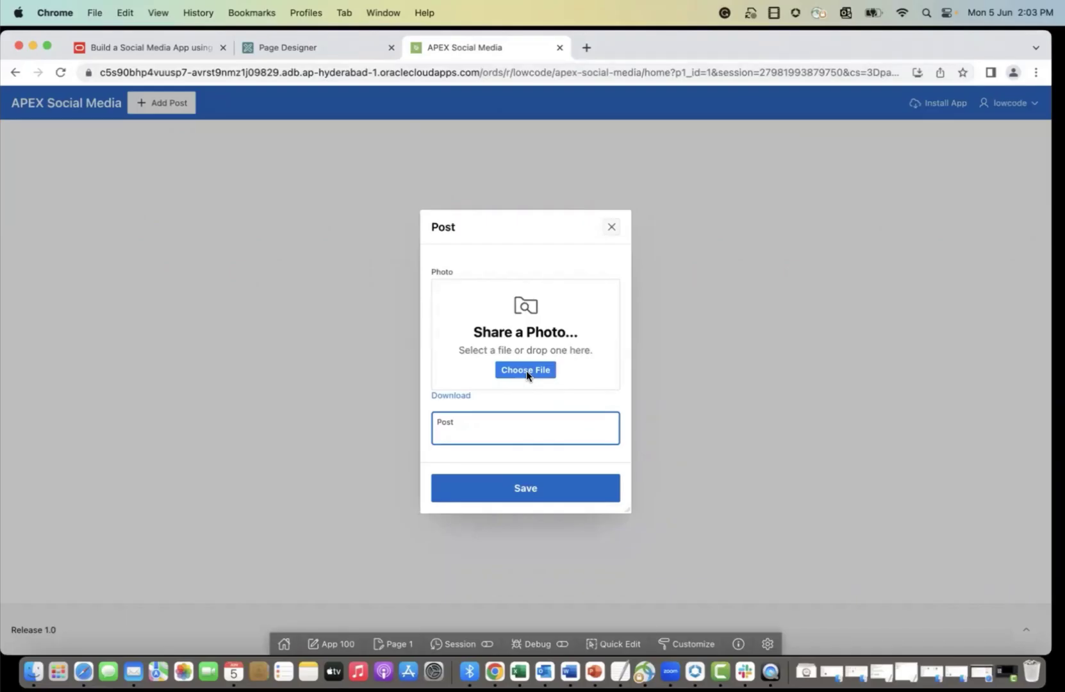
{"action": "left_click", "coordinate": [526, 370]}
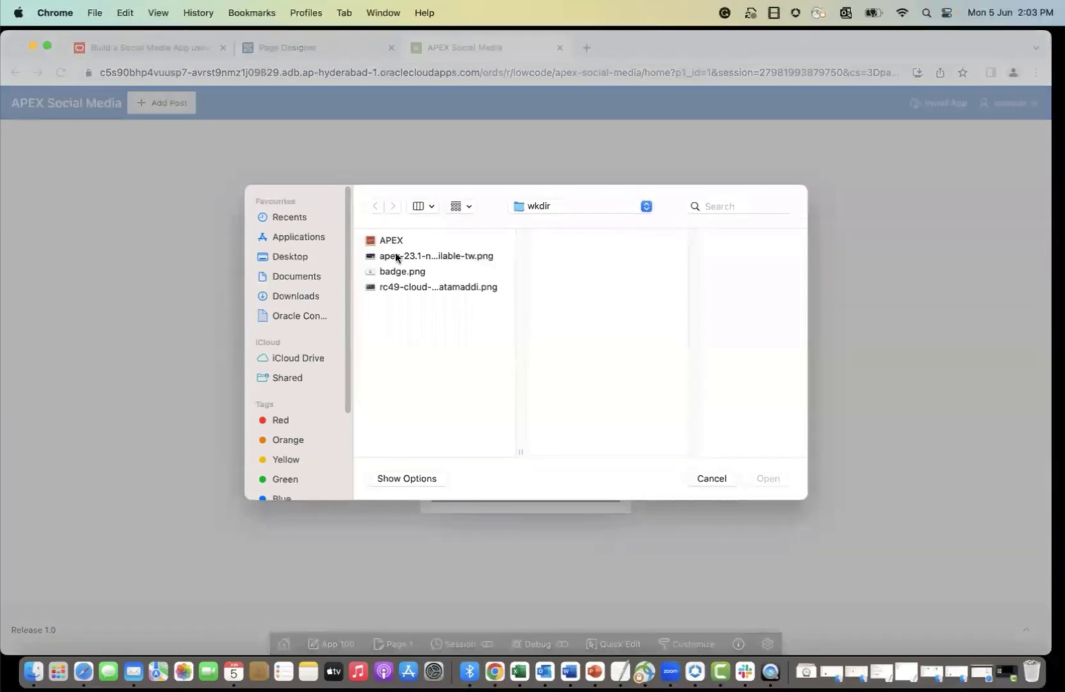
{"action": "left_click", "coordinate": [387, 240]}
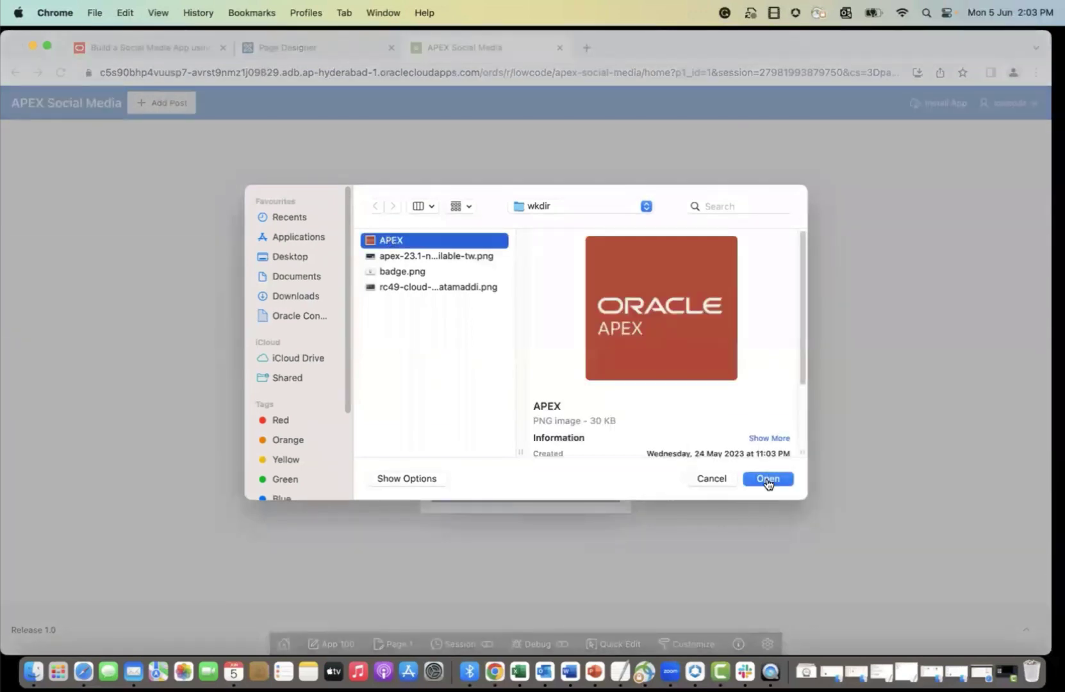
{"action": "left_click", "coordinate": [767, 478]}
- Enter 'My first post!' as the post text and save the post
{"action": "left_click", "coordinate": [438, 431]}
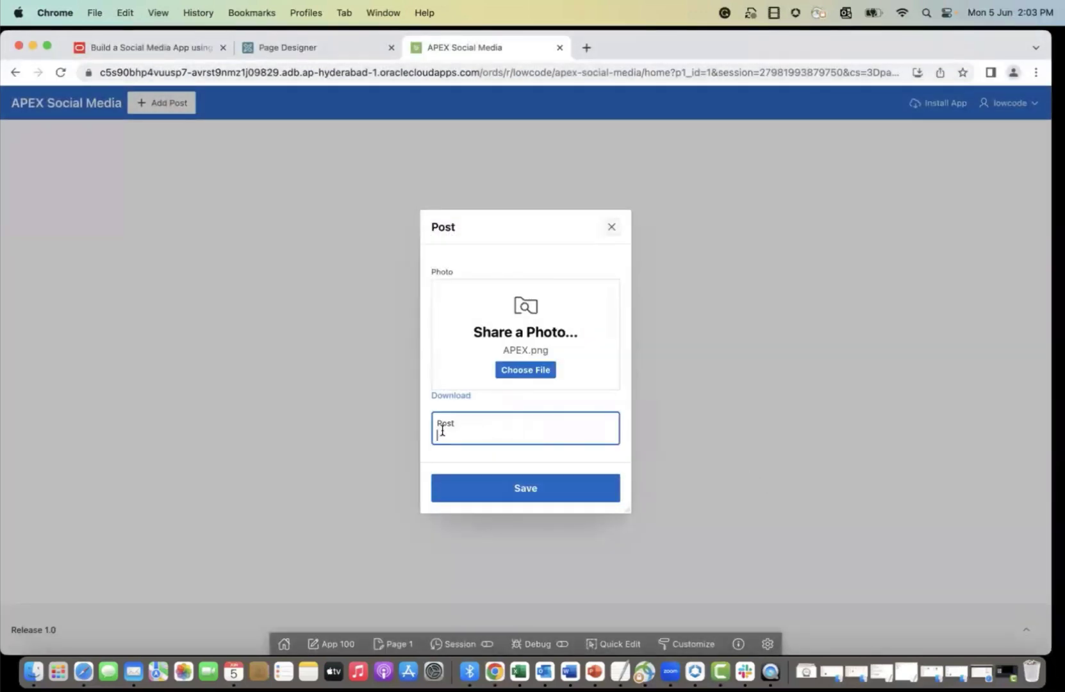
{"action": "type", "text": "MY FI"}
{"action": "key", "text": "BackSpace"}
{"action": "key", "text": "BackSpace"}
{"action": "key", "text": "BackSpace"}
{"action": "type", "text": "y first post!"}
{"action": "left_click", "coordinate": [526, 489]}
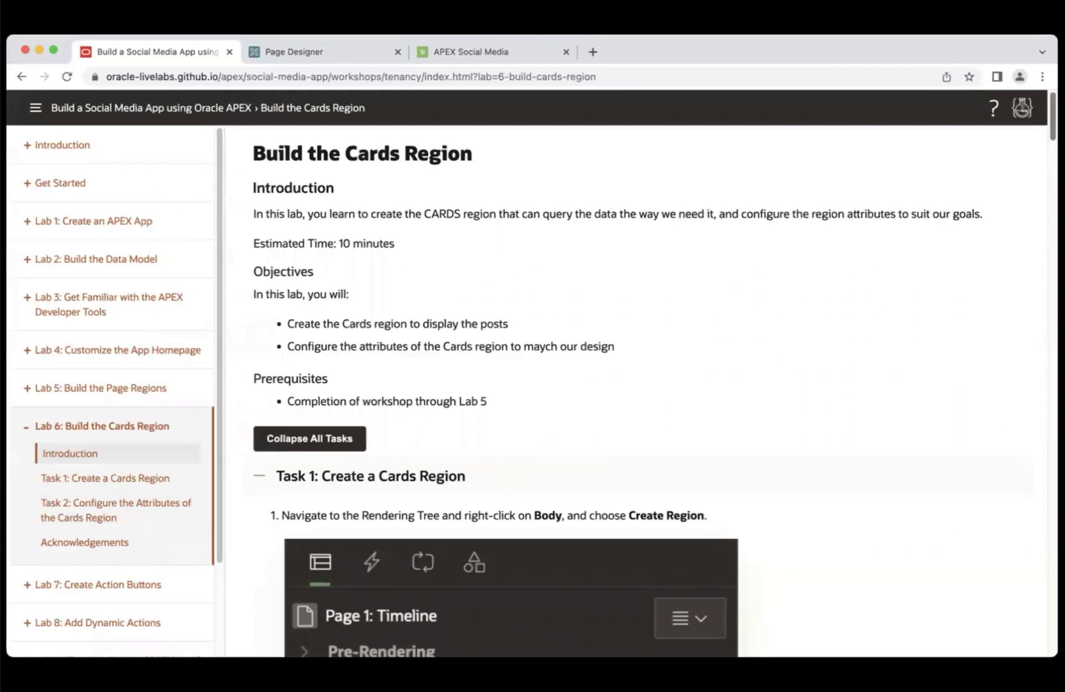
- Read Task 1, Create a Cards Region, then return to the Page Designer
{"action": "scroll", "coordinate": [641, 391], "scroll_direction": "down", "scroll_amount": 5}
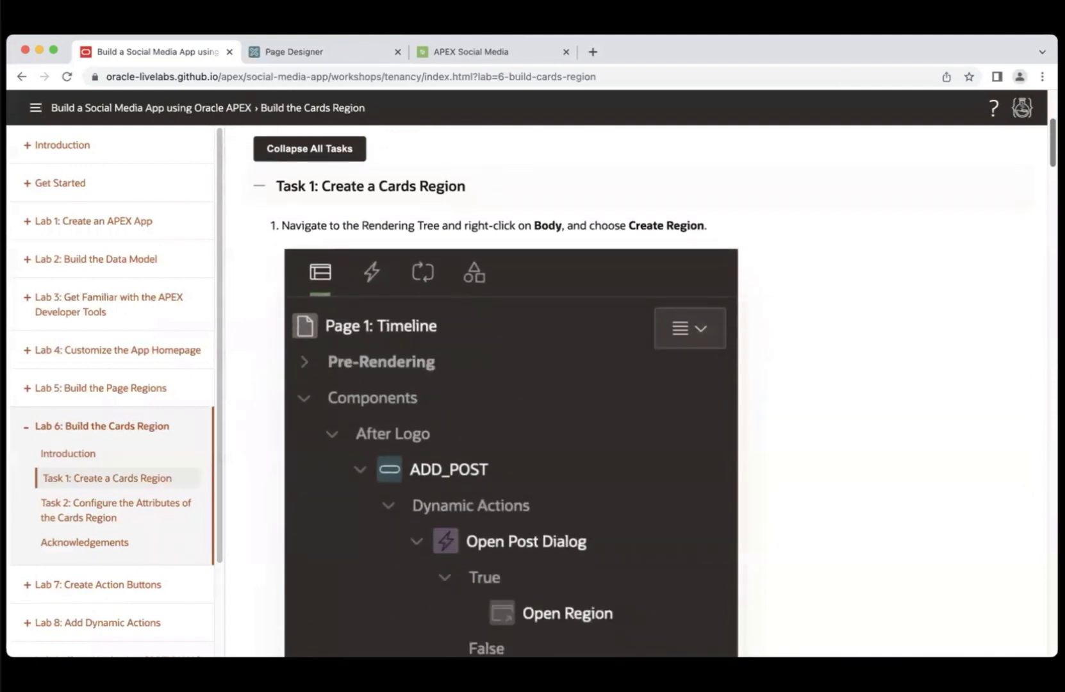
{"action": "scroll", "coordinate": [641, 391], "scroll_direction": "down", "scroll_amount": 1}
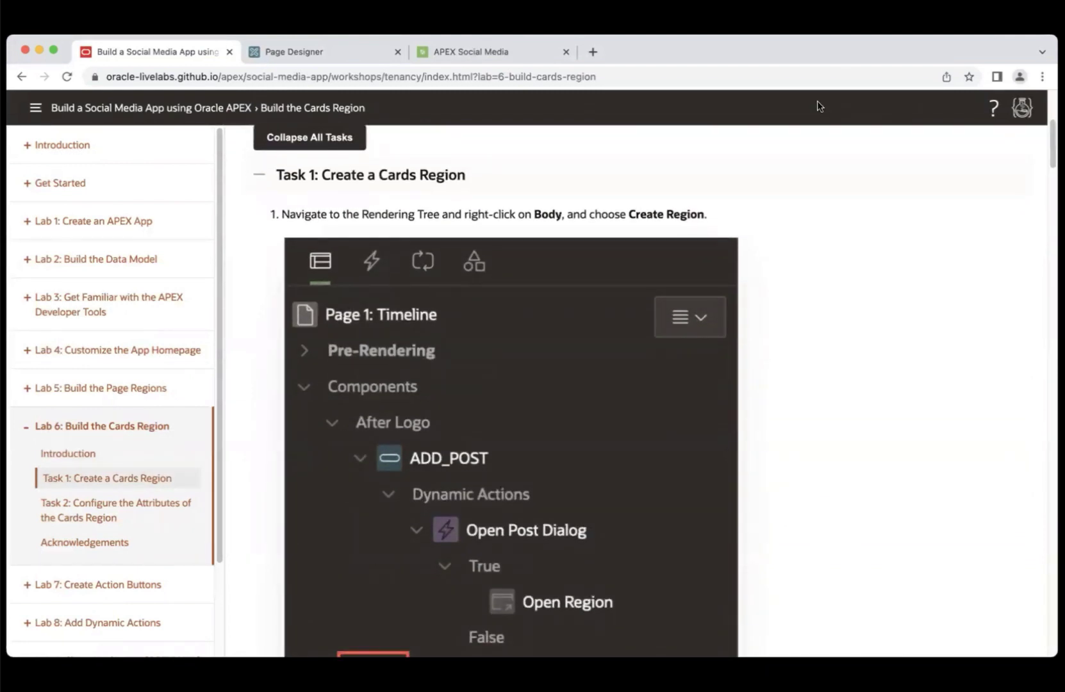
{"action": "left_click", "coordinate": [312, 58]}
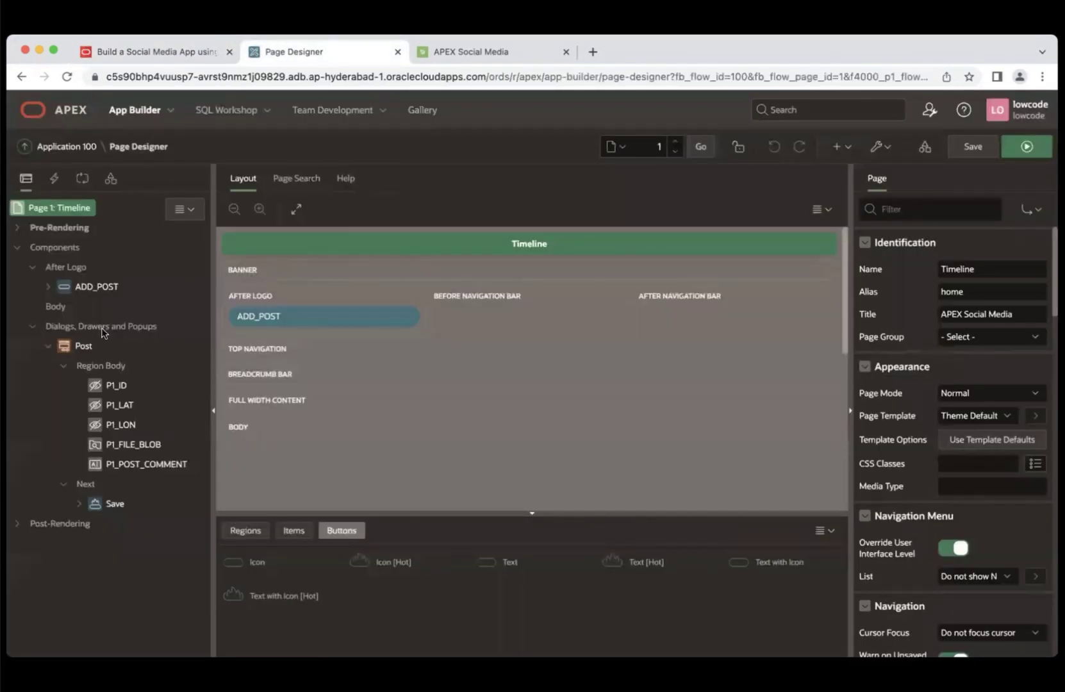
- Add a new region to the page Body titled 'Timeline'
{"action": "left_click", "coordinate": [60, 308]}
{"action": "right_click", "coordinate": [62, 312]}
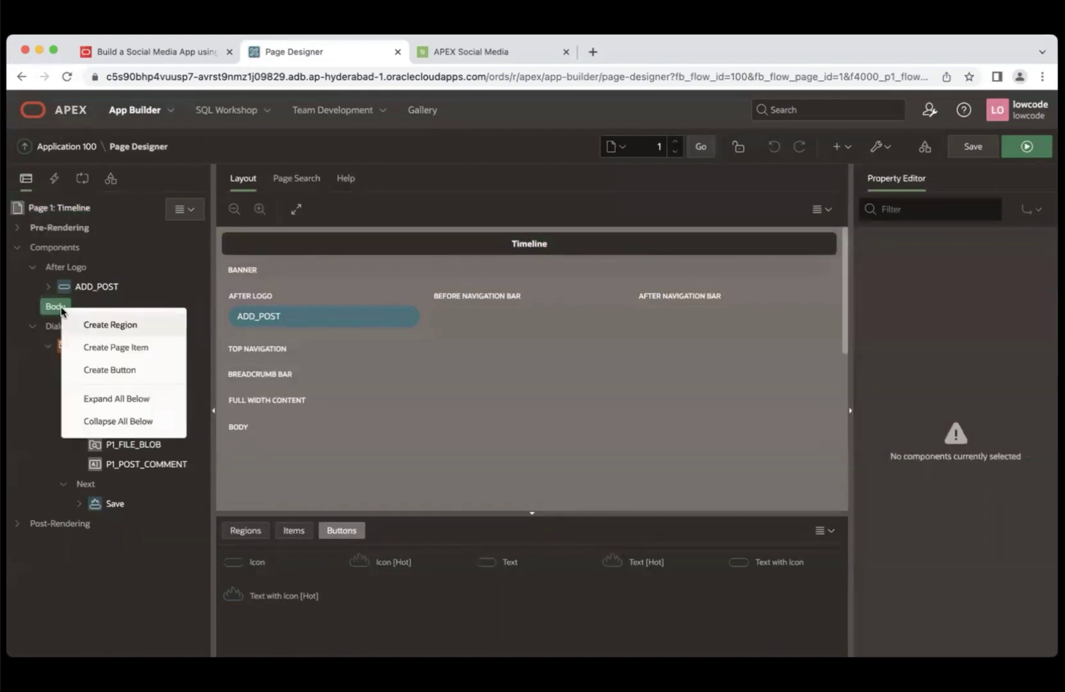
{"action": "left_click", "coordinate": [89, 326]}
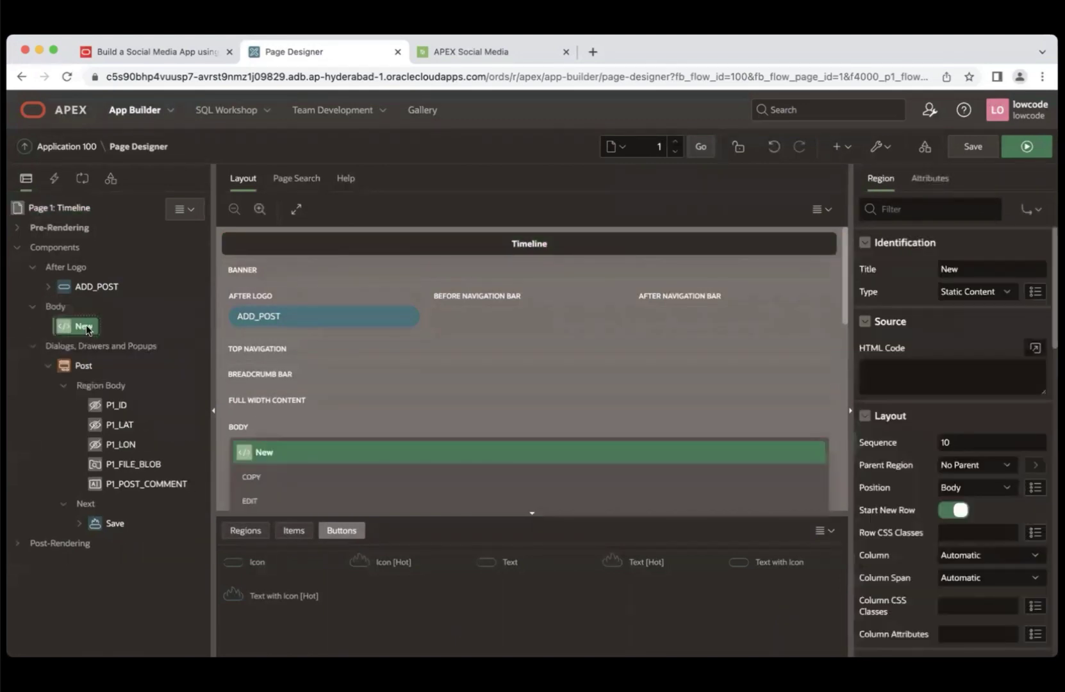
{"action": "left_click", "coordinate": [931, 270]}
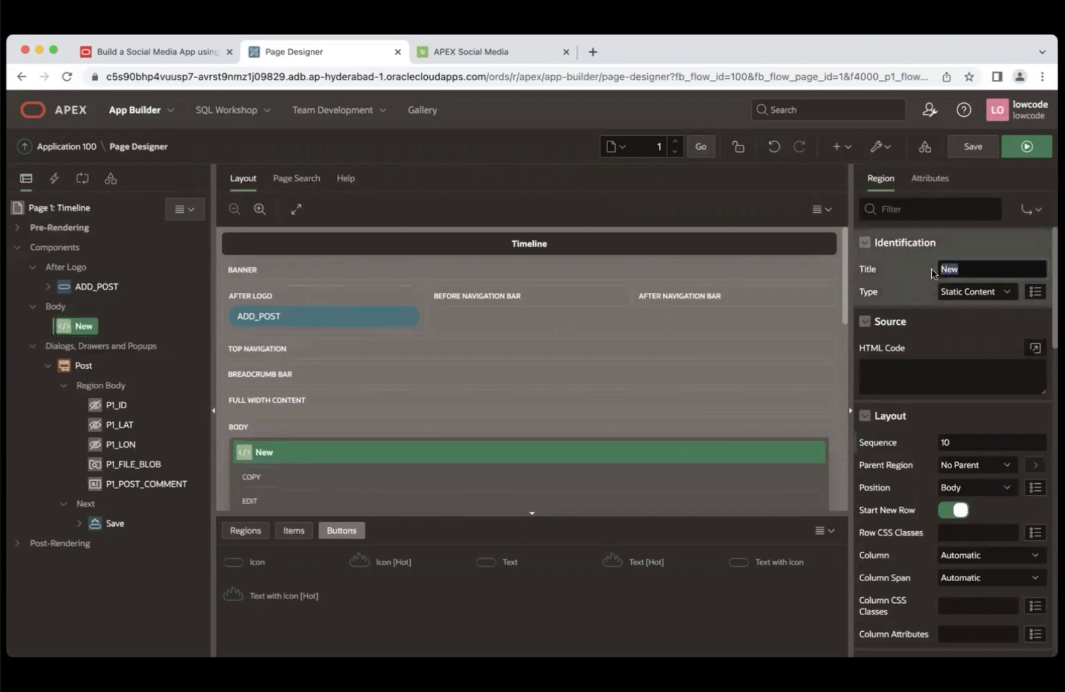
{"action": "type", "text": "To"}
{"action": "key", "text": "BackSpace"}
{"action": "type", "text": "imeline"}
- Make the Timeline region type Cards with source type SQL Query
{"action": "left_click", "coordinate": [1001, 291]}
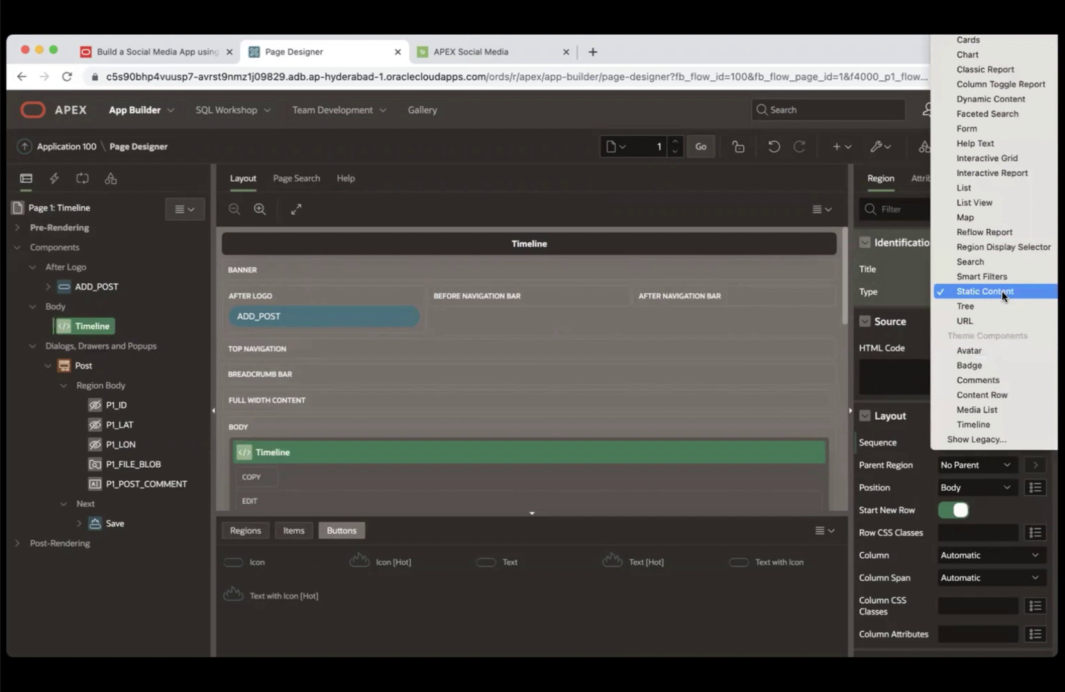
{"action": "left_click", "coordinate": [977, 41]}
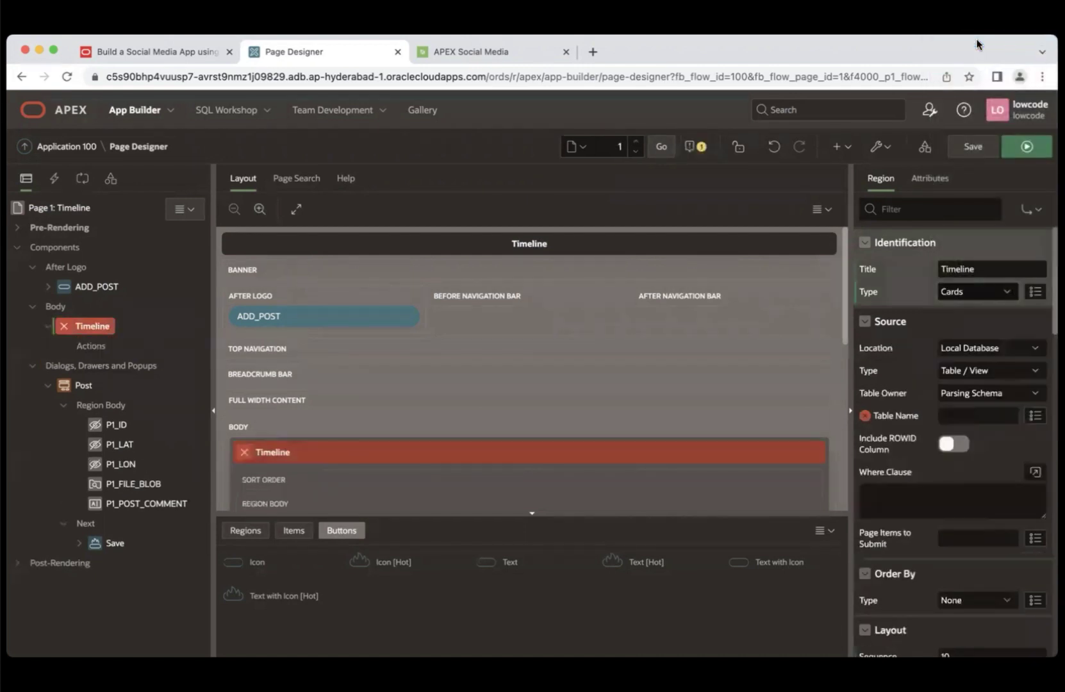
{"action": "left_click", "coordinate": [1033, 375]}
{"action": "left_click", "coordinate": [996, 387]}
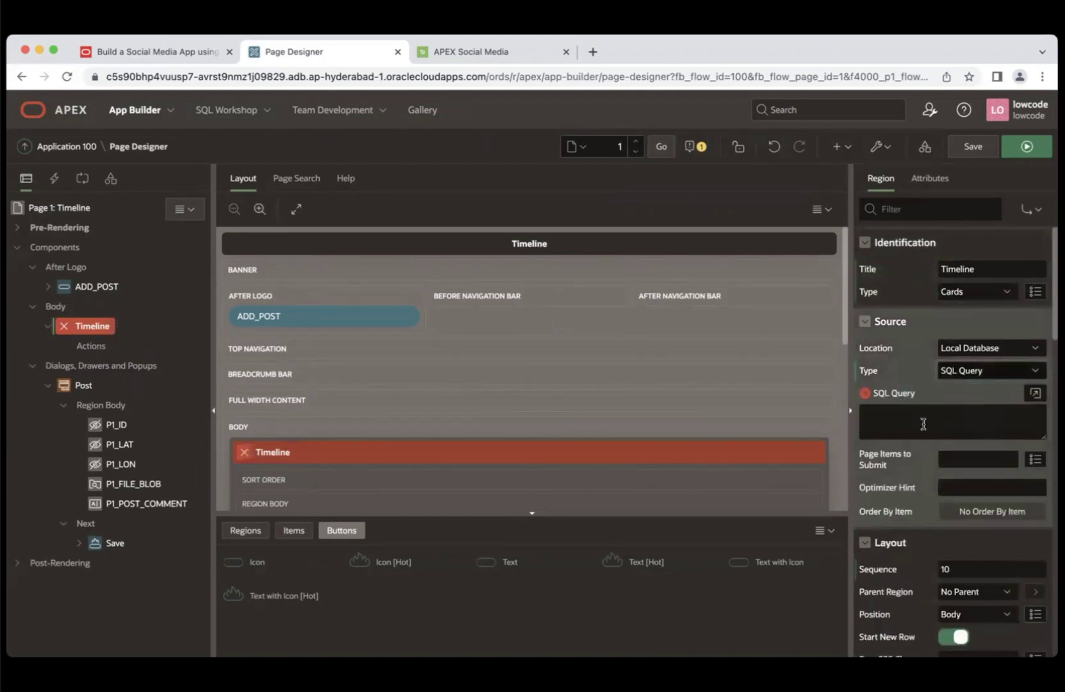
- Copy the Task 1 step 4 SQL query for the Timeline cards region from LiveLabs
{"action": "left_click", "coordinate": [155, 56]}
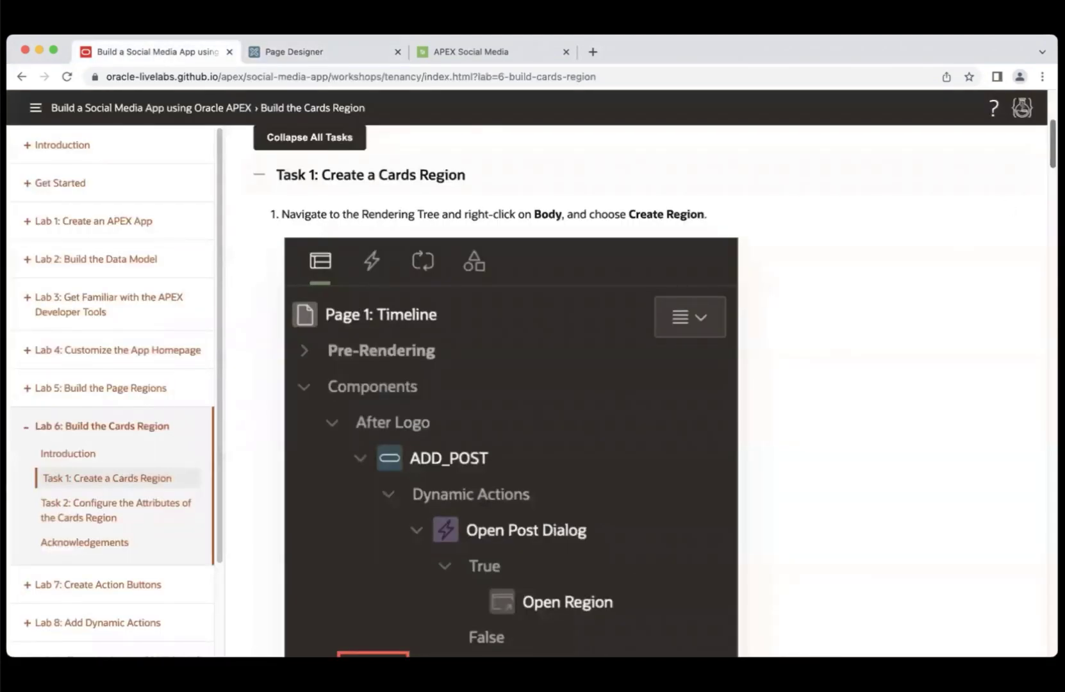
{"action": "scroll", "coordinate": [640, 384], "scroll_direction": "down", "scroll_amount": 20}
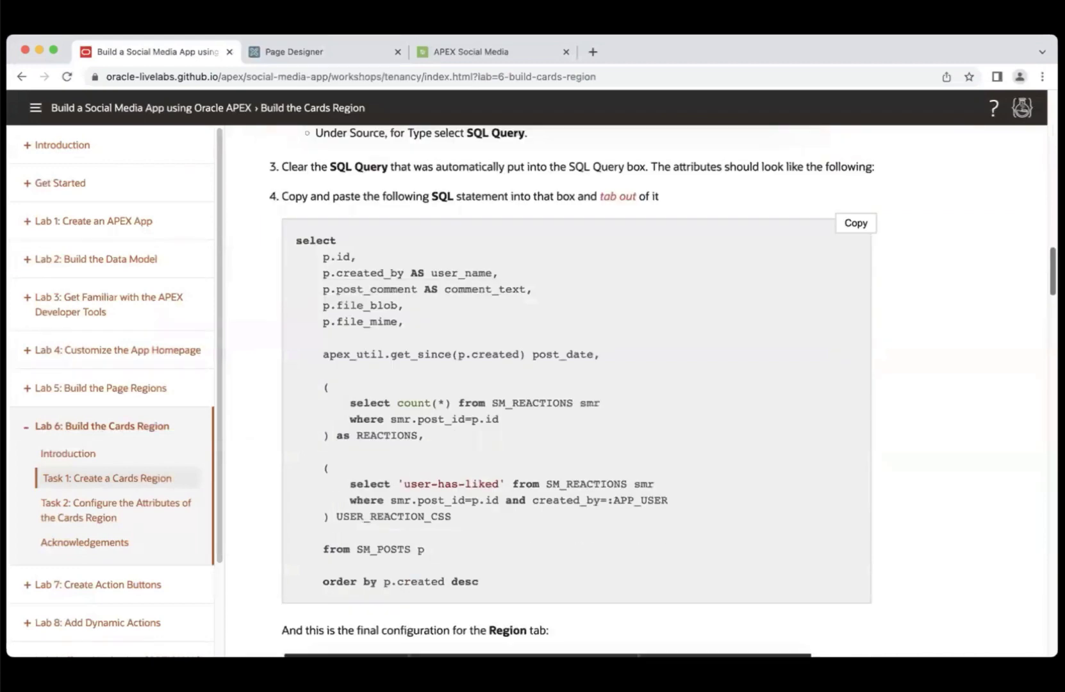
{"action": "left_click_drag", "start_coordinate": [1052, 272], "coordinate": [1053, 272]}
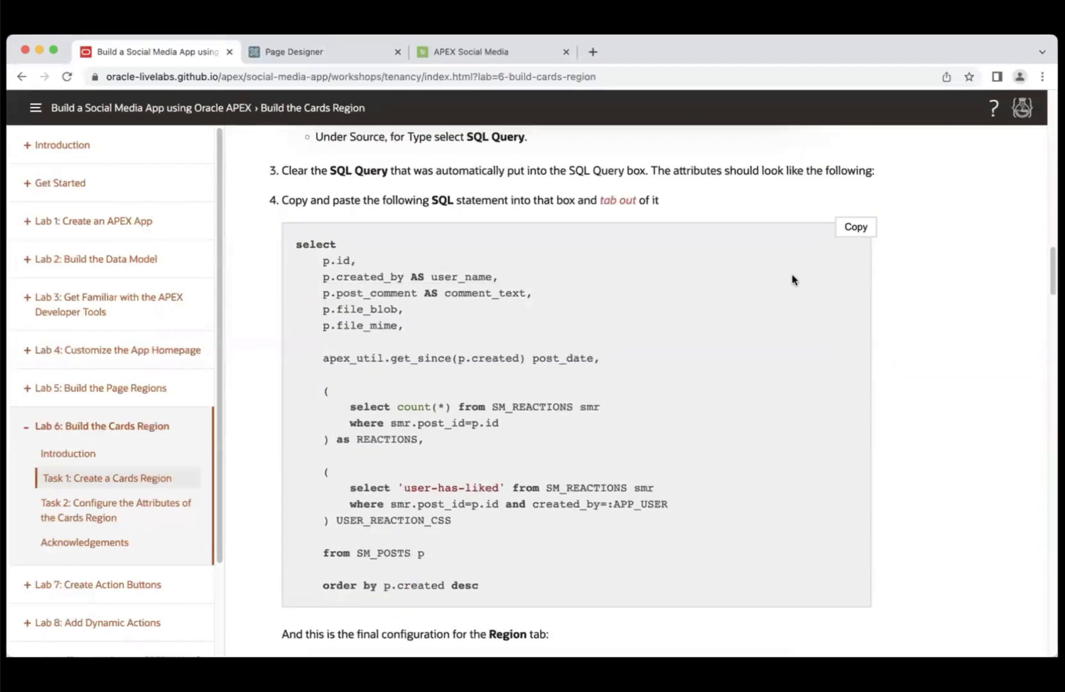
{"action": "left_click", "coordinate": [860, 237]}
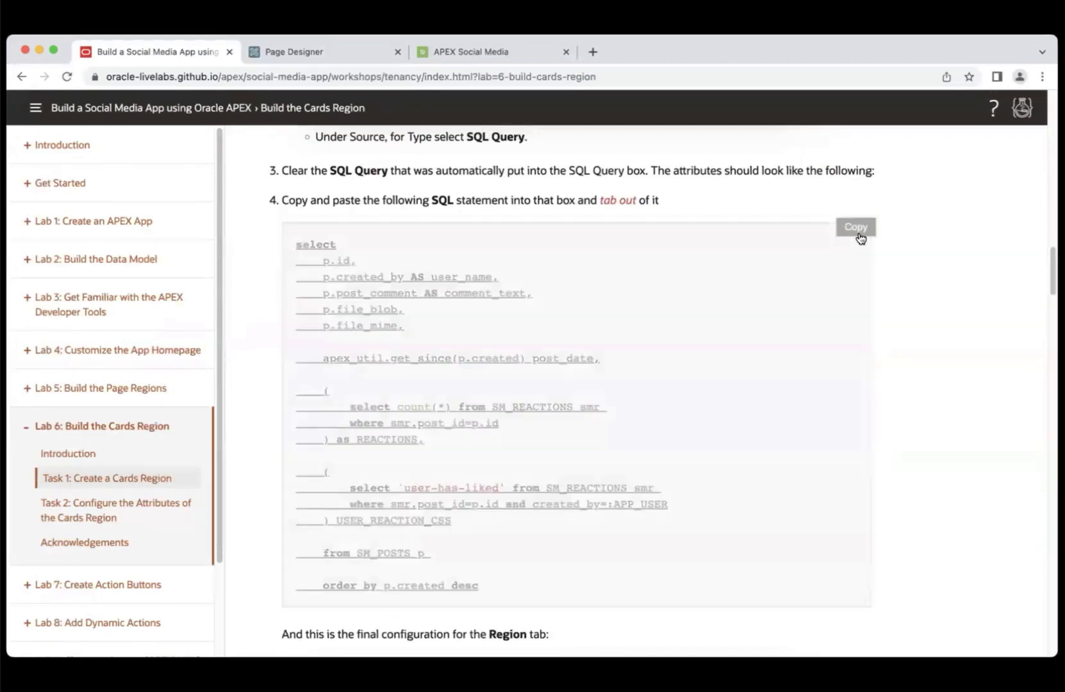
- Paste the workshop SQL query (SM_POSTS posts with reaction counts) as the Timeline region's source
{"action": "left_click", "coordinate": [326, 56]}
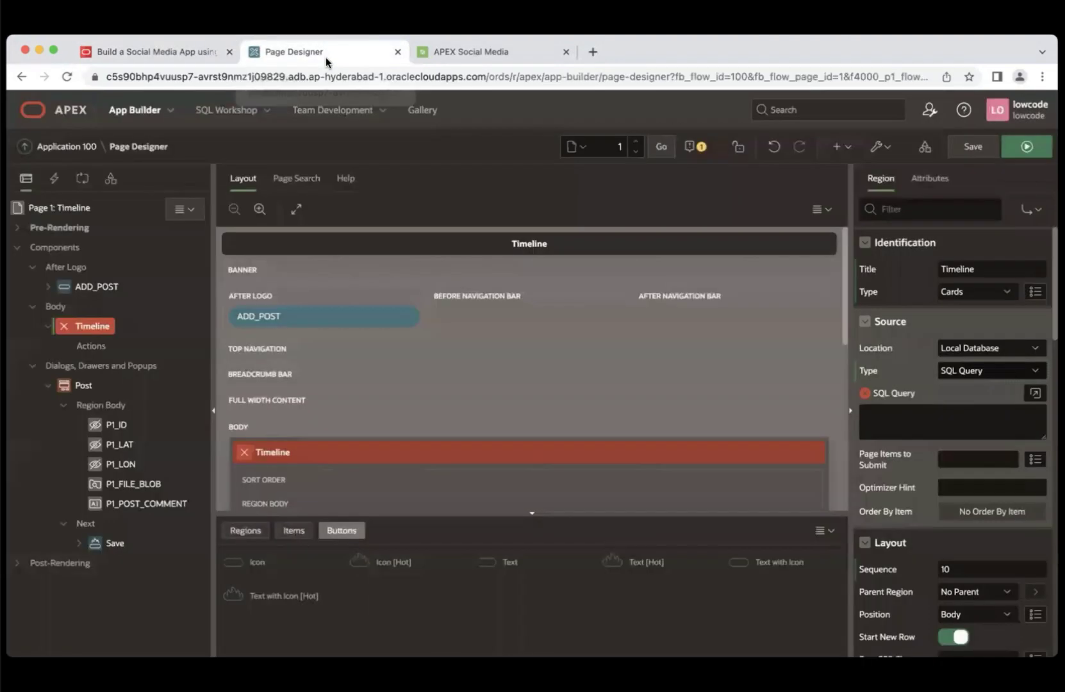
{"action": "left_click", "coordinate": [1035, 393]}
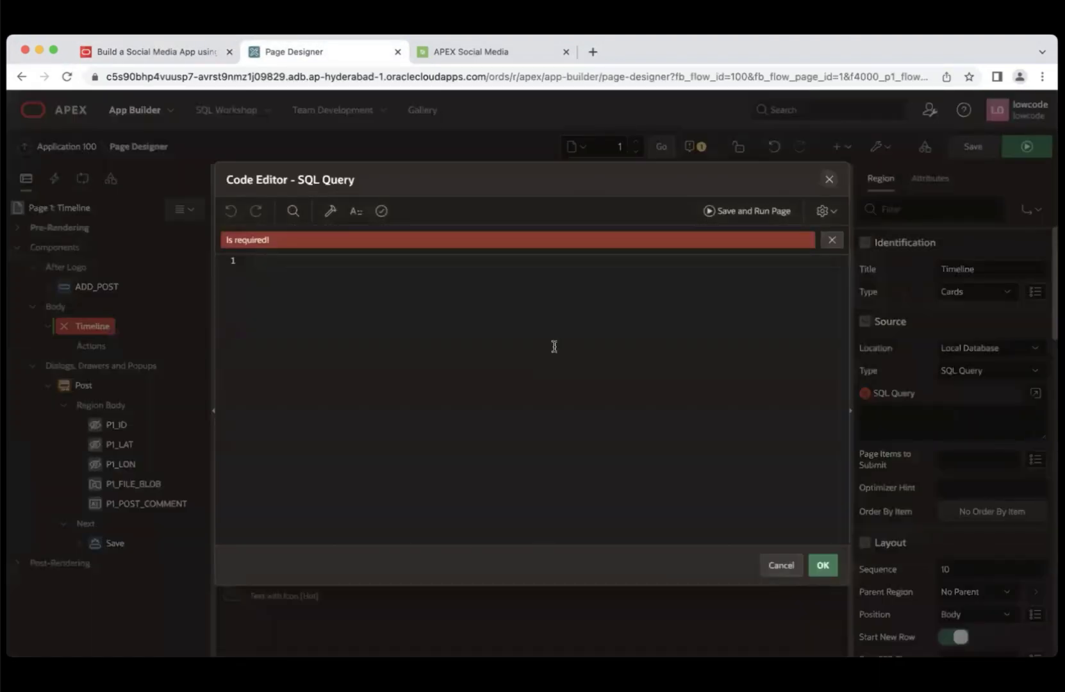
{"action": "key", "text": "super+v"}
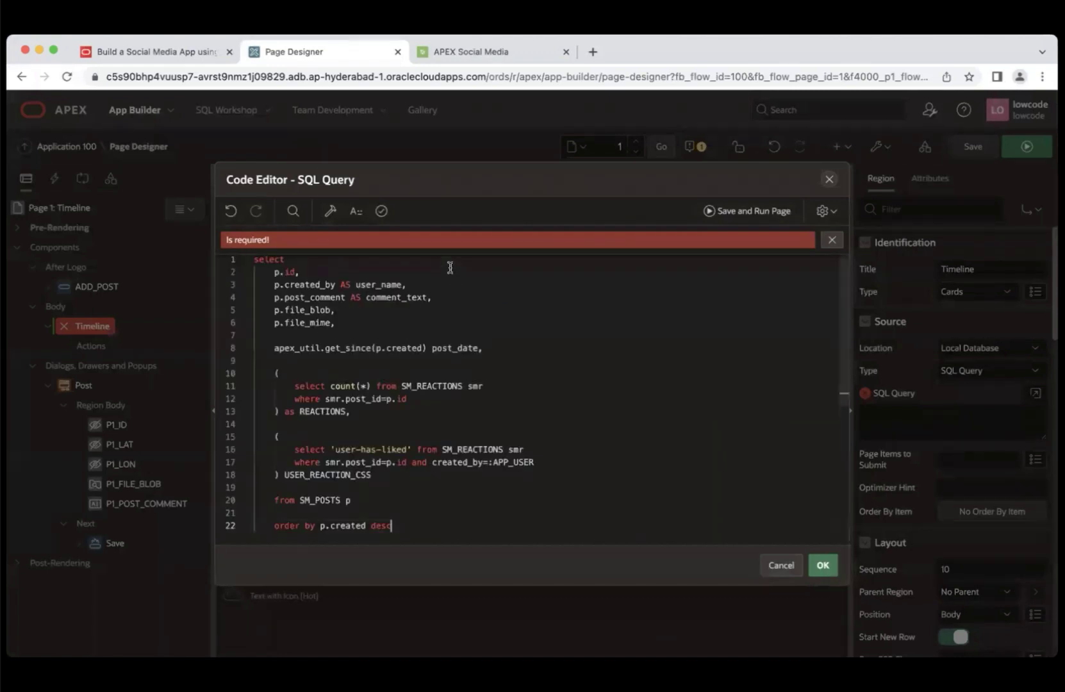
{"action": "left_click", "coordinate": [824, 567]}
{"action": "left_click_drag", "start_coordinate": [825, 574], "coordinate": [825, 573]}
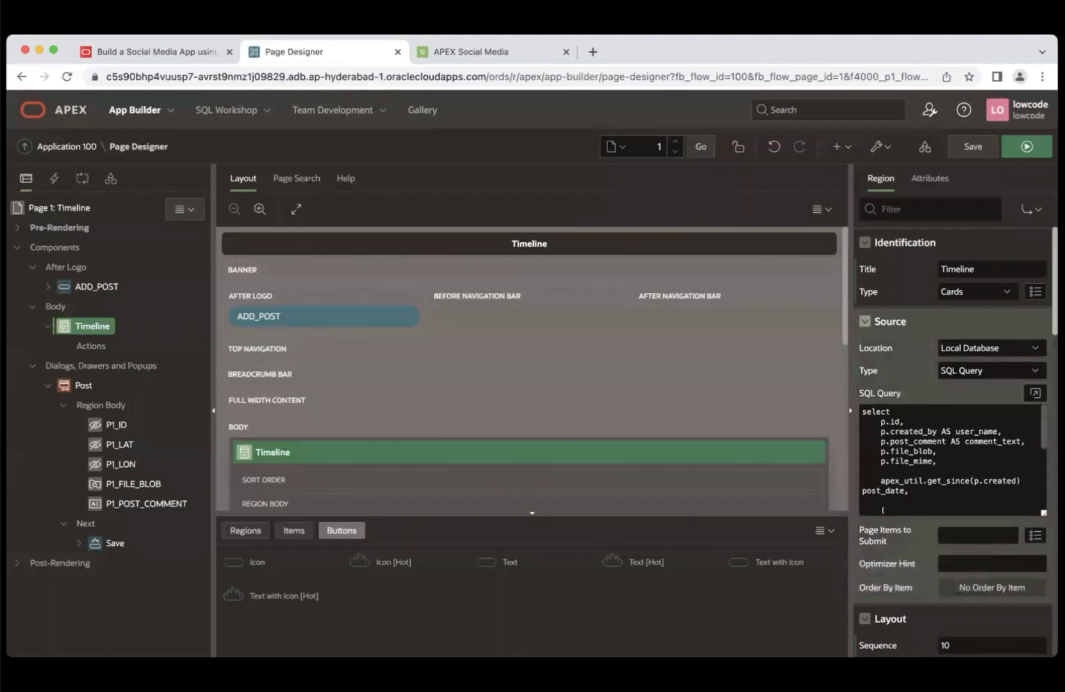
- Give the Timeline region the CSS class t-Chat
{"action": "scroll", "coordinate": [965, 453], "scroll_direction": "down", "scroll_amount": 10}
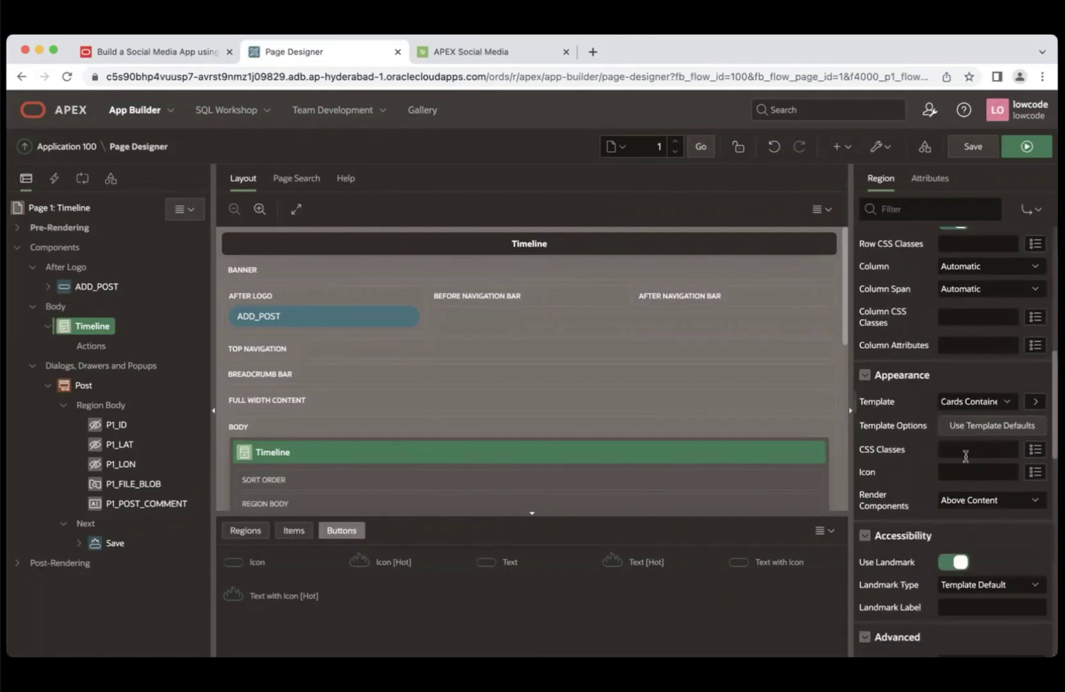
{"action": "left_click", "coordinate": [964, 451]}
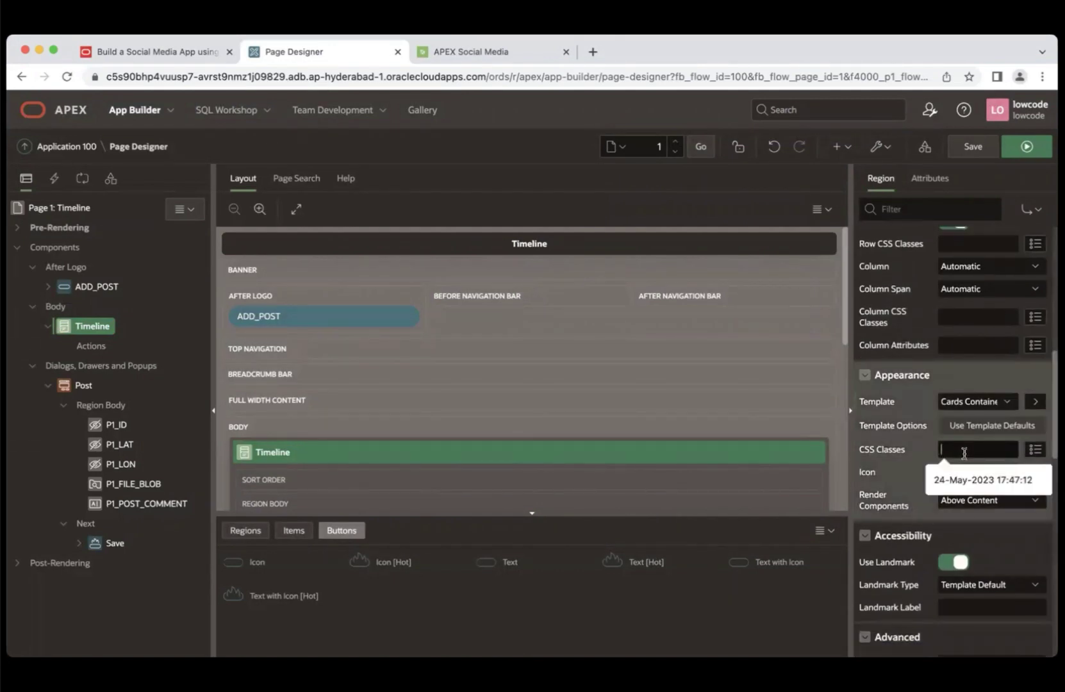
{"action": "type", "text": "t-"}
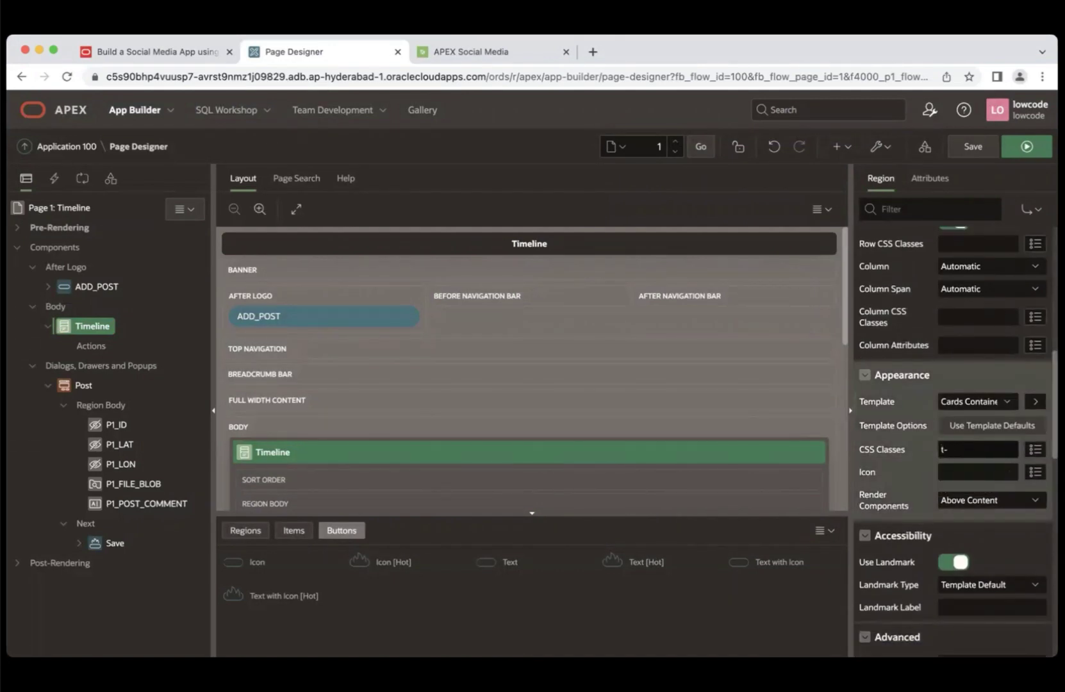
{"action": "type", "text": "Chat"}
- Set the Timeline region's Static ID to timeline and return to the lab instructions
{"action": "scroll", "coordinate": [955, 442], "scroll_direction": "up", "scroll_amount": 3}
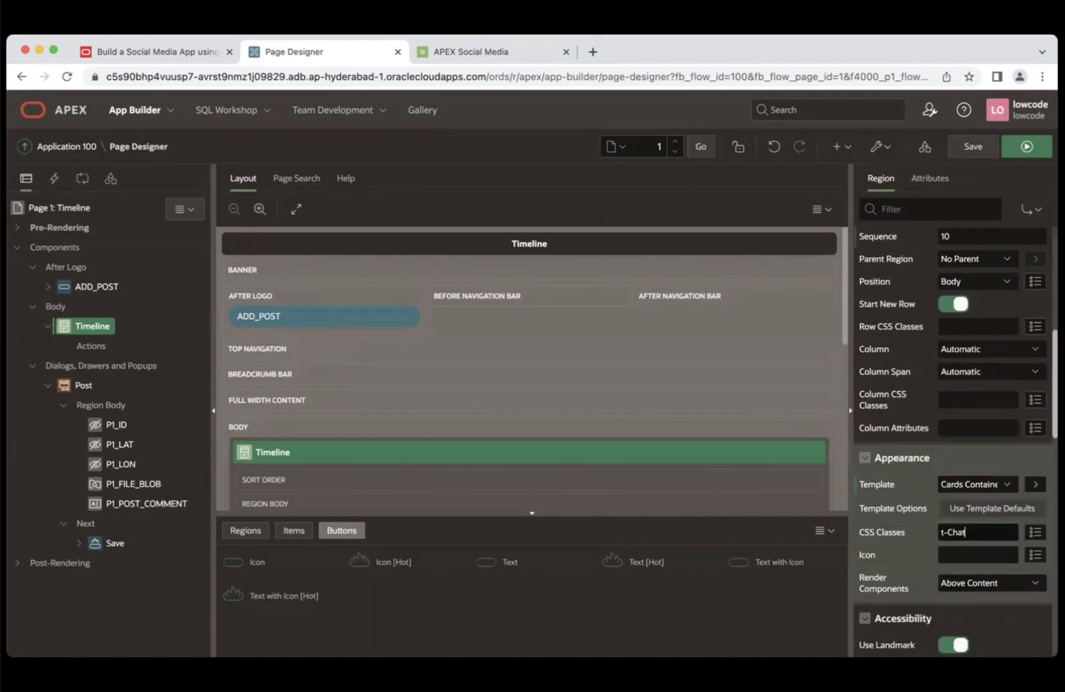
{"action": "scroll", "coordinate": [955, 443], "scroll_direction": "down", "scroll_amount": 6}
{"action": "scroll", "coordinate": [967, 494], "scroll_direction": "down", "scroll_amount": 3}
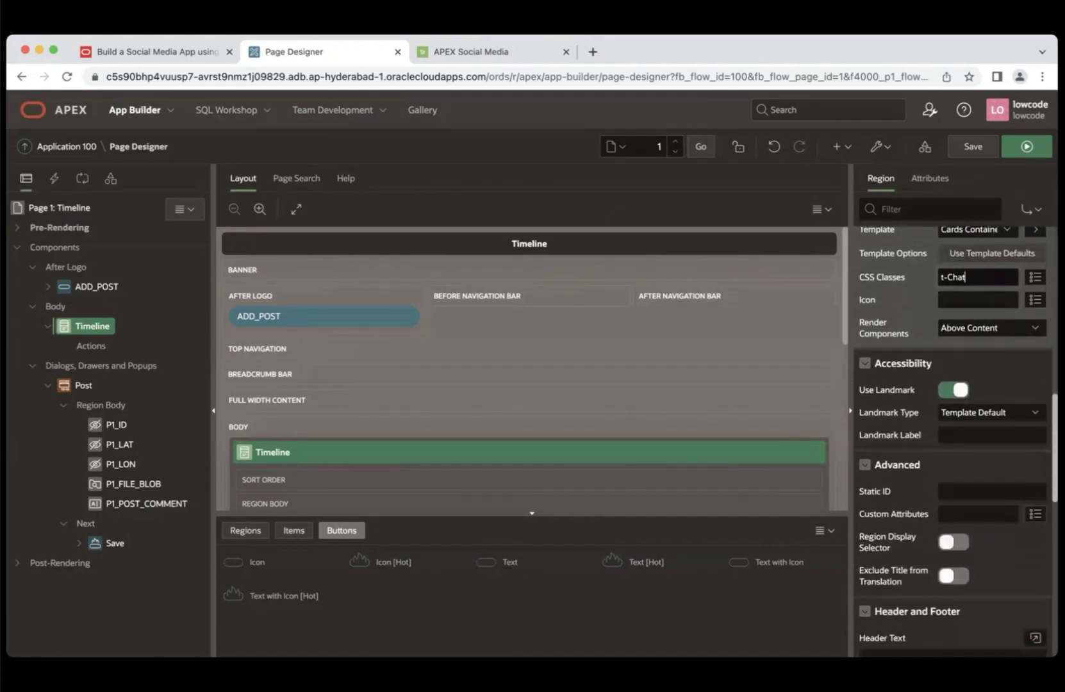
{"action": "left_click", "coordinate": [967, 494]}
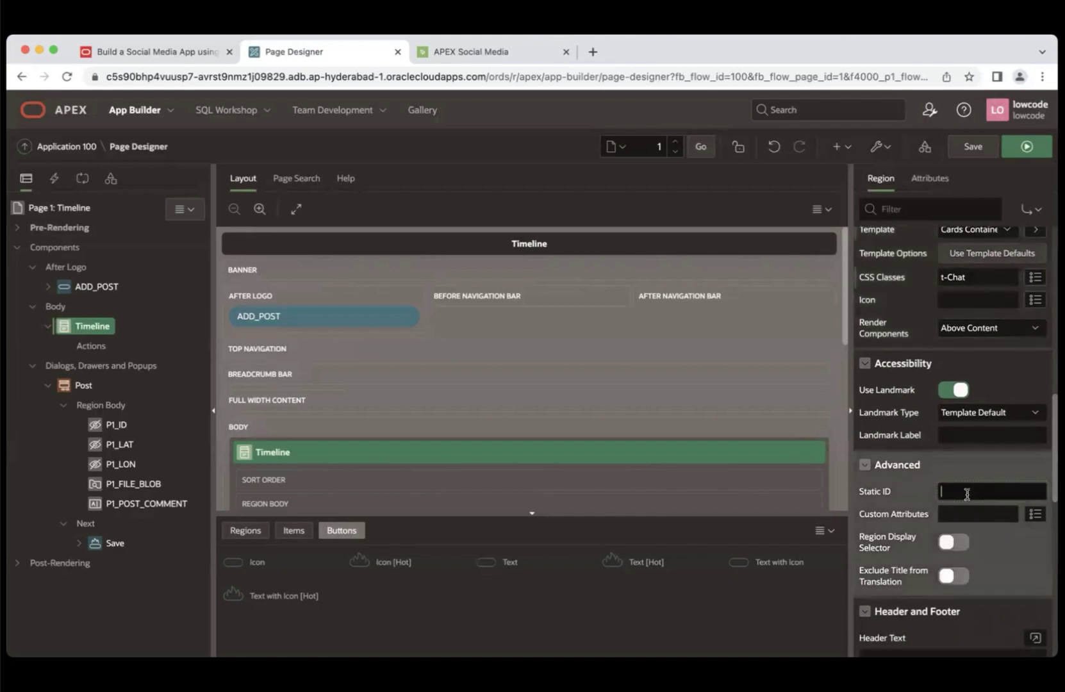
{"action": "type", "text": "timeline"}
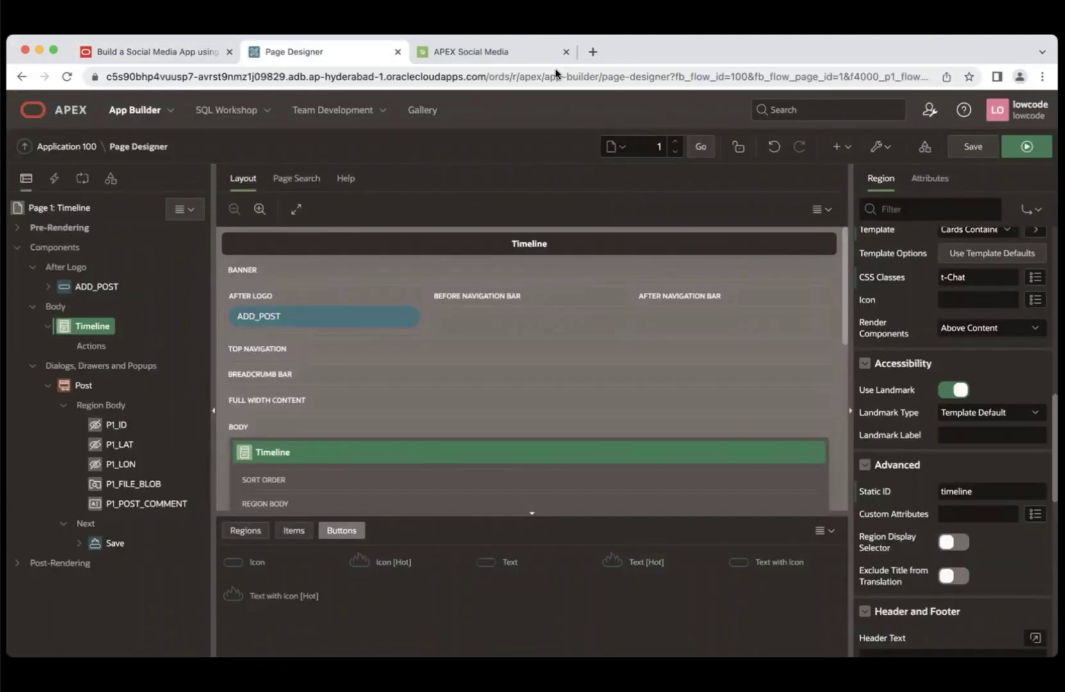
{"action": "left_click", "coordinate": [175, 51]}
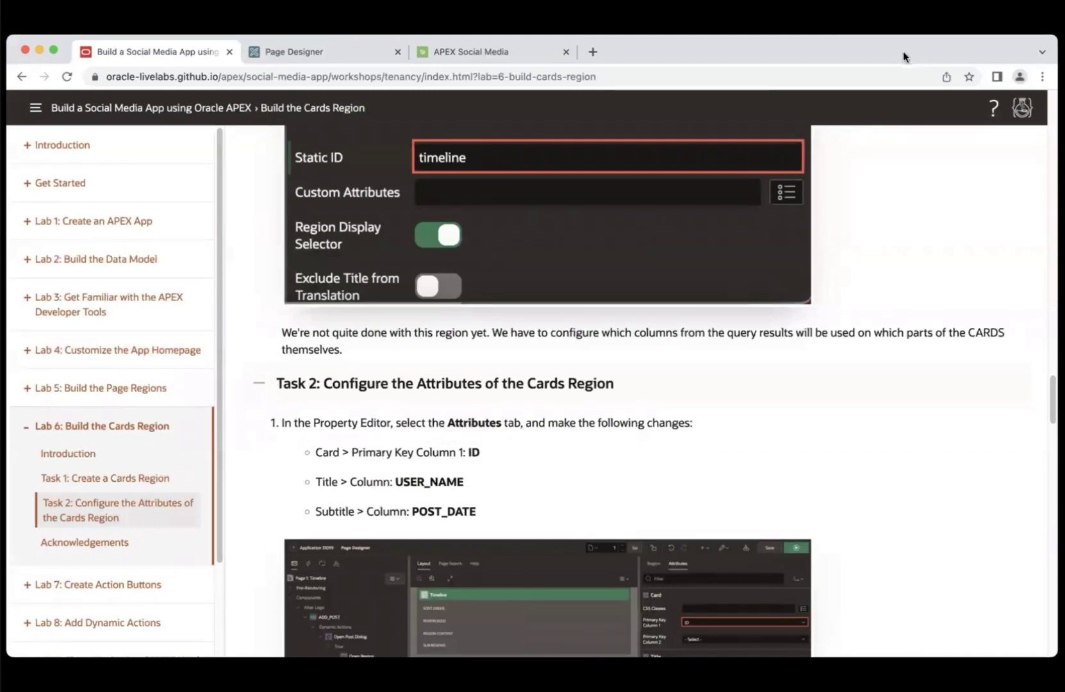
- In the Timeline cards' attributes, set primary key column ID and title USER_NAME
{"action": "left_click", "coordinate": [348, 45]}
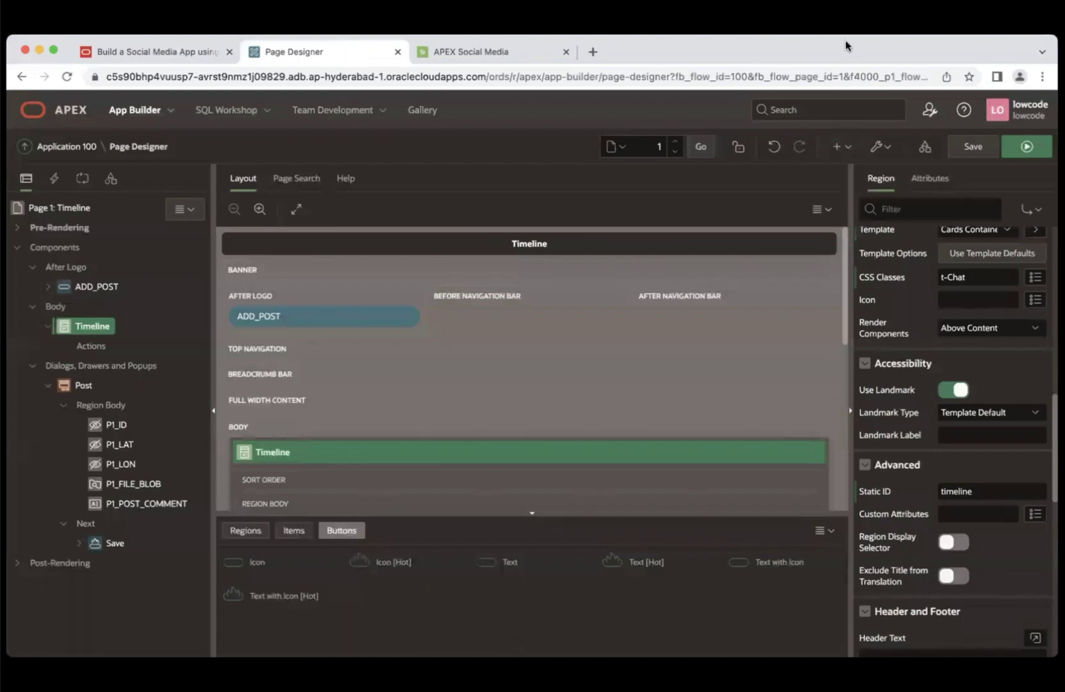
{"action": "left_click", "coordinate": [927, 179]}
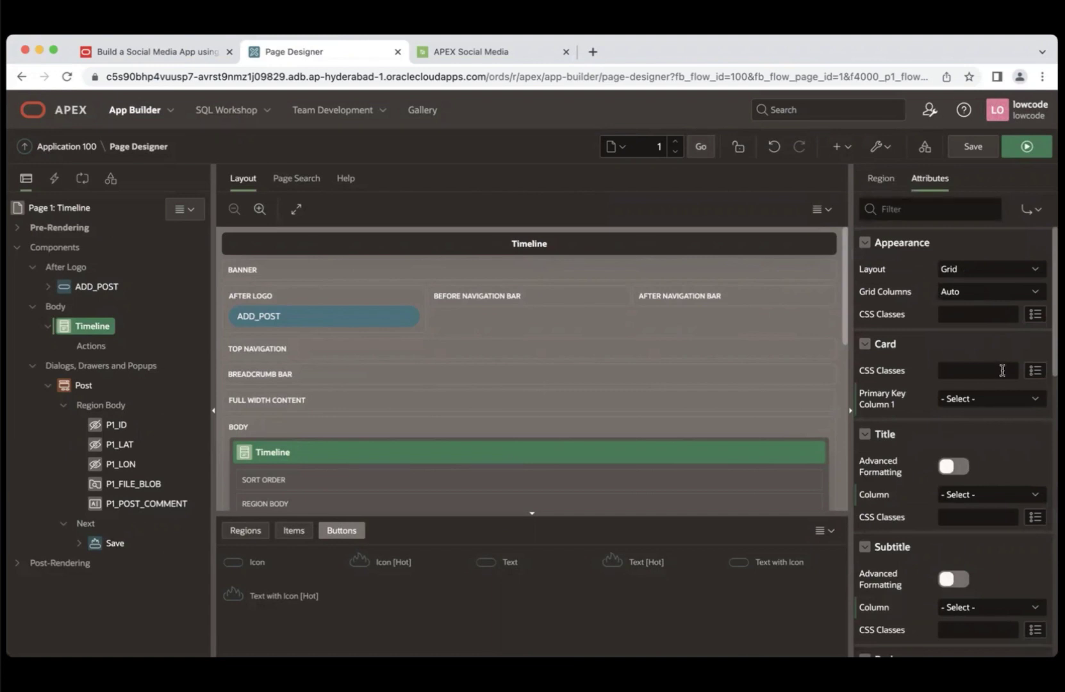
{"action": "left_click", "coordinate": [999, 398]}
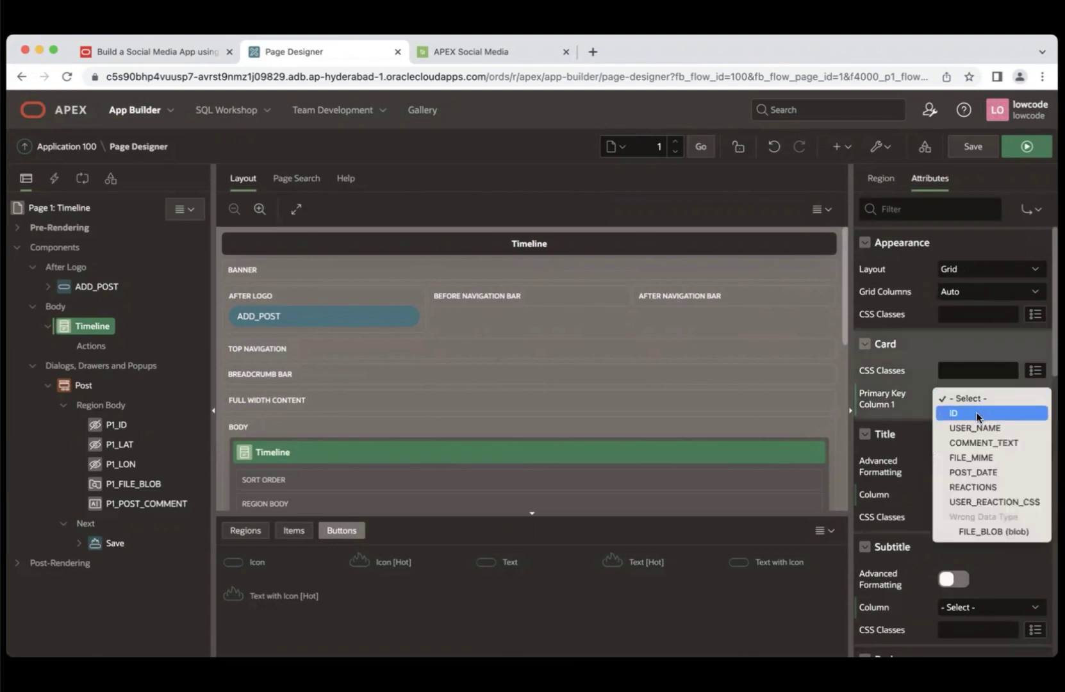
{"action": "left_click", "coordinate": [978, 415]}
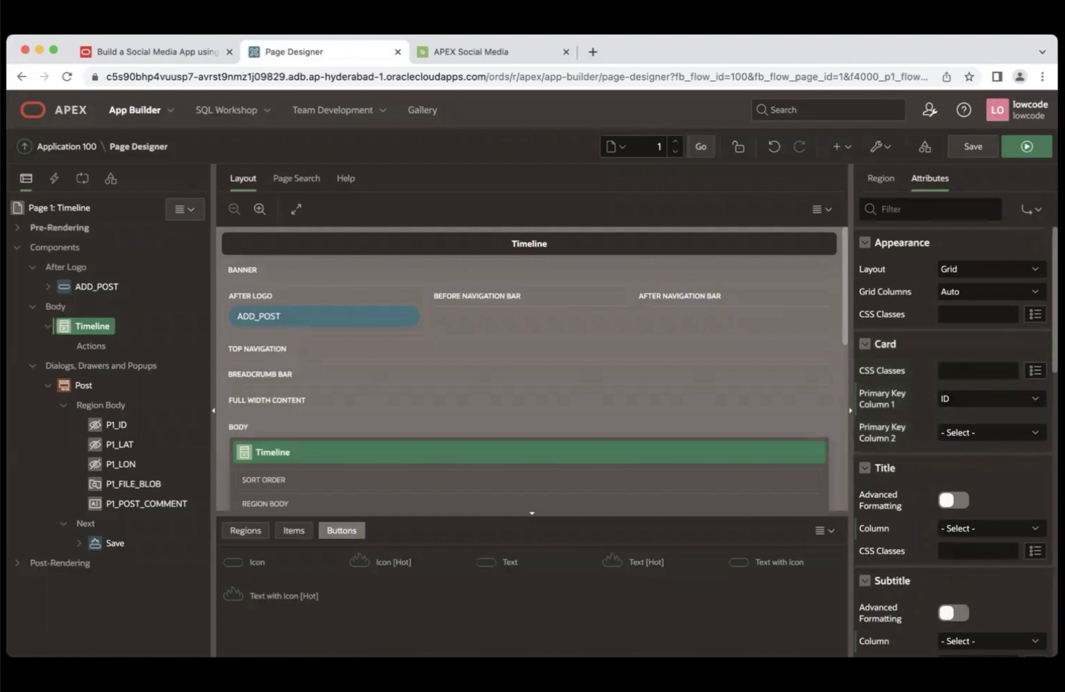
{"action": "scroll", "coordinate": [992, 445], "scroll_direction": "down", "scroll_amount": 3}
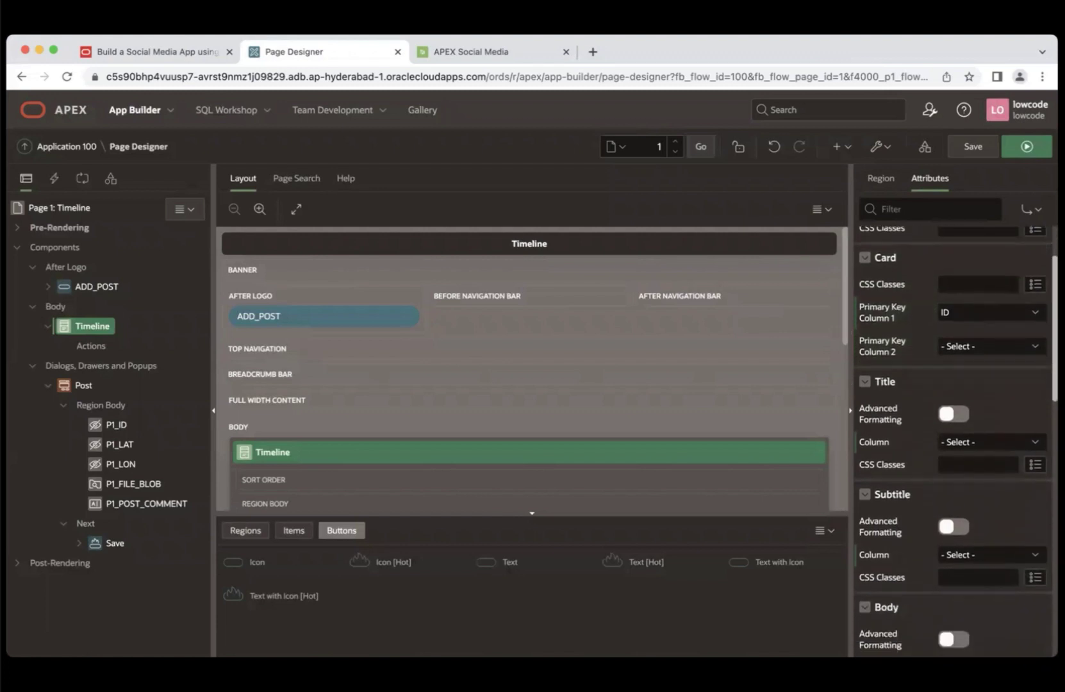
{"action": "left_click", "coordinate": [991, 444]}
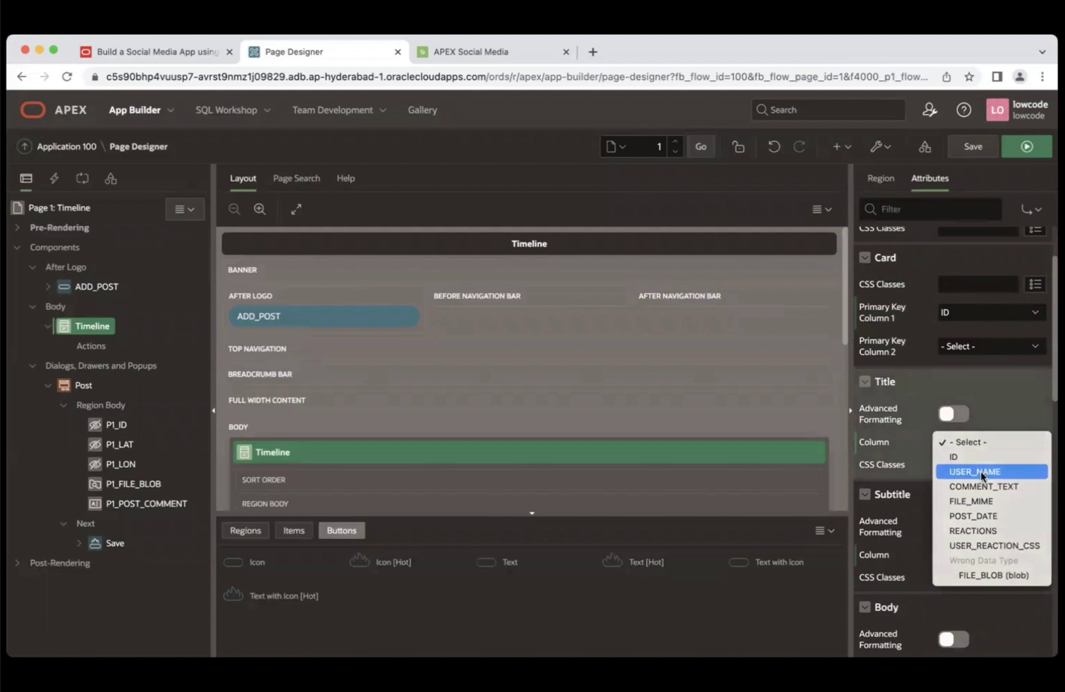
{"action": "left_click", "coordinate": [981, 472]}
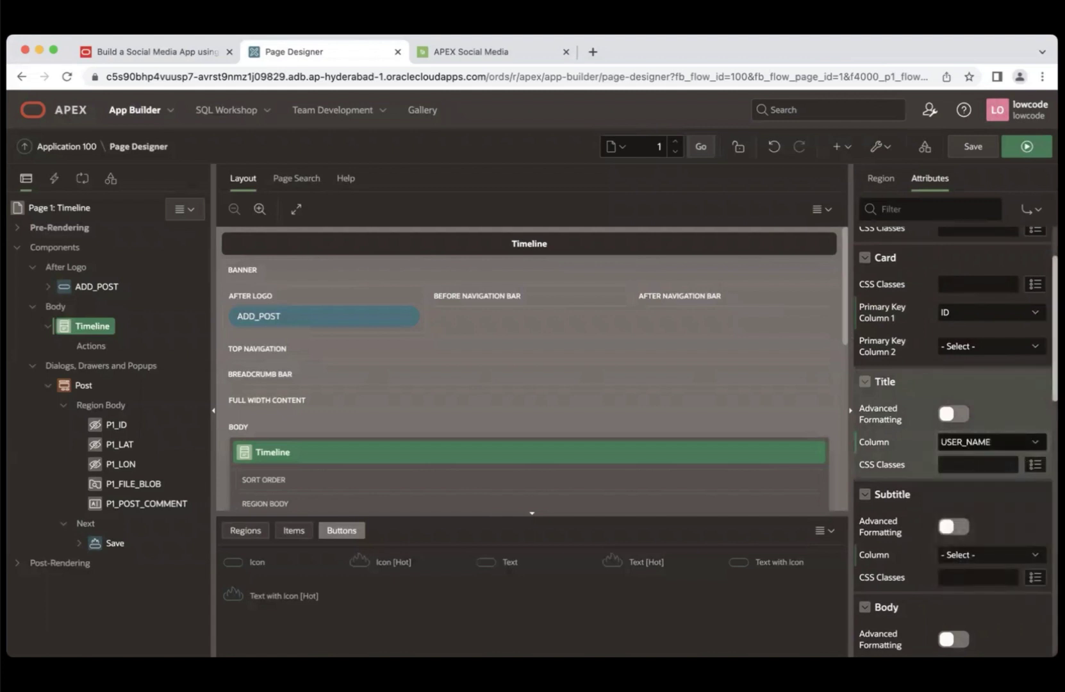
- Set the card subtitle to POST_DATE and the body to COMMENT_TEXT
{"action": "scroll", "coordinate": [981, 472], "scroll_direction": "down", "scroll_amount": 1}
{"action": "scroll", "coordinate": [991, 438], "scroll_direction": "down", "scroll_amount": 2}
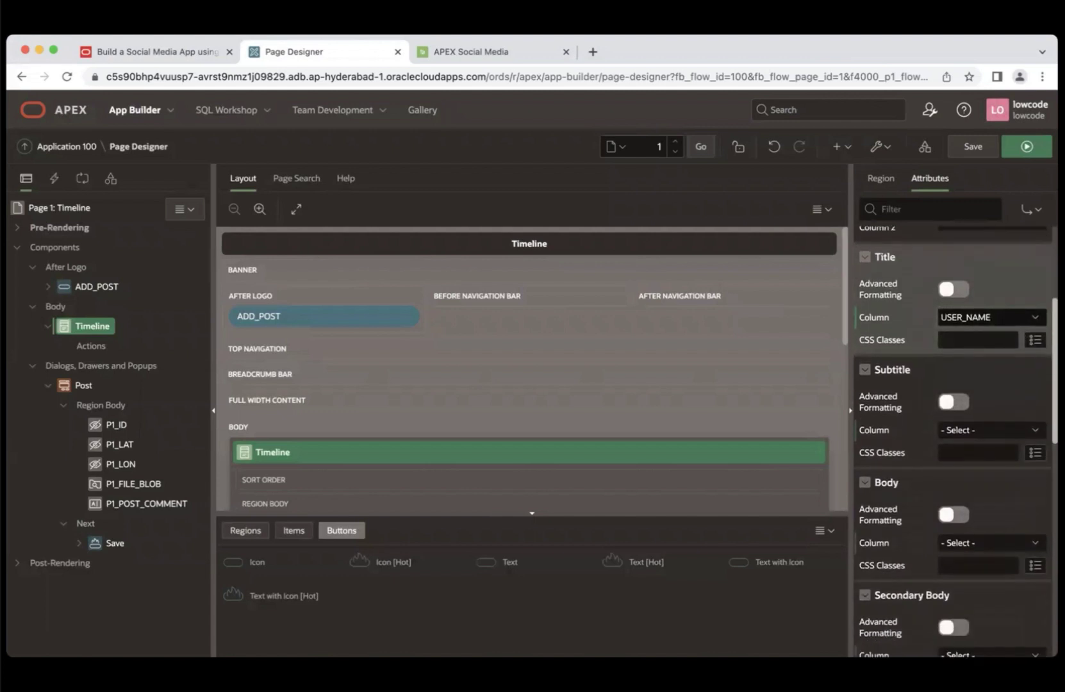
{"action": "left_click", "coordinate": [990, 438]}
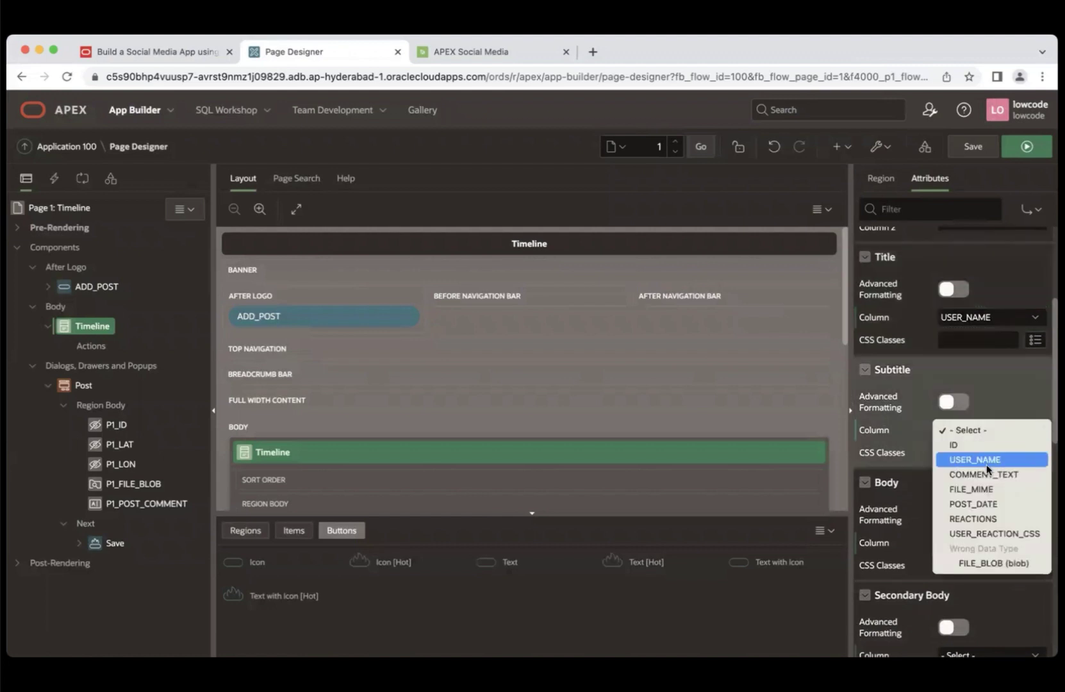
{"action": "left_click", "coordinate": [979, 505]}
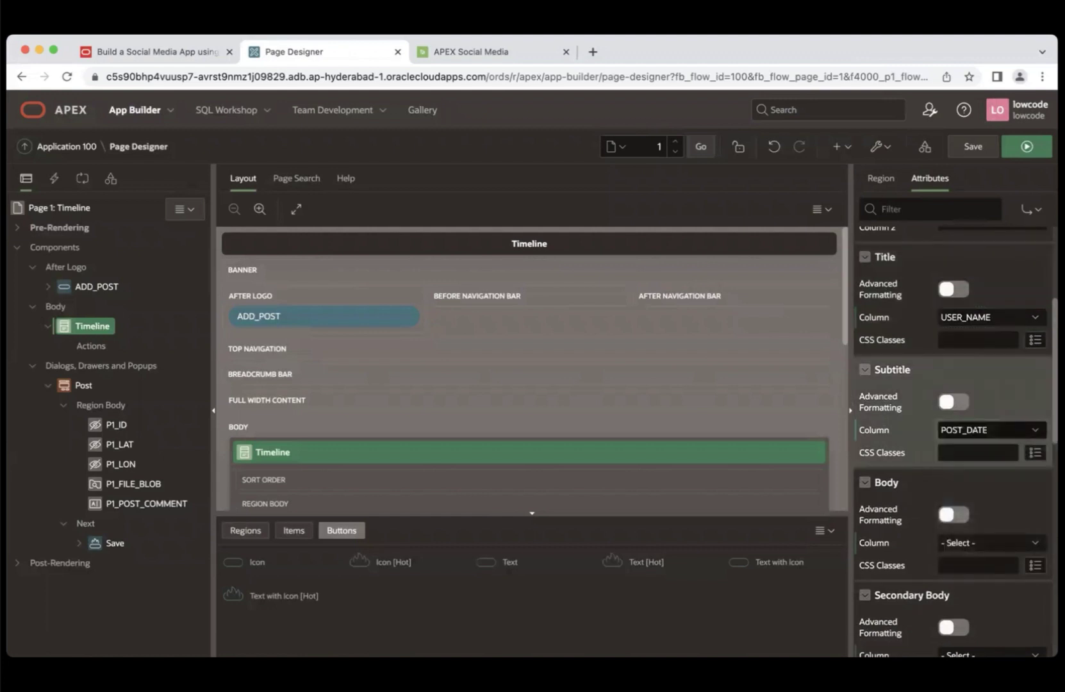
{"action": "scroll", "coordinate": [979, 509], "scroll_direction": "down", "scroll_amount": 2}
{"action": "scroll", "coordinate": [956, 442], "scroll_direction": "down", "scroll_amount": 1}
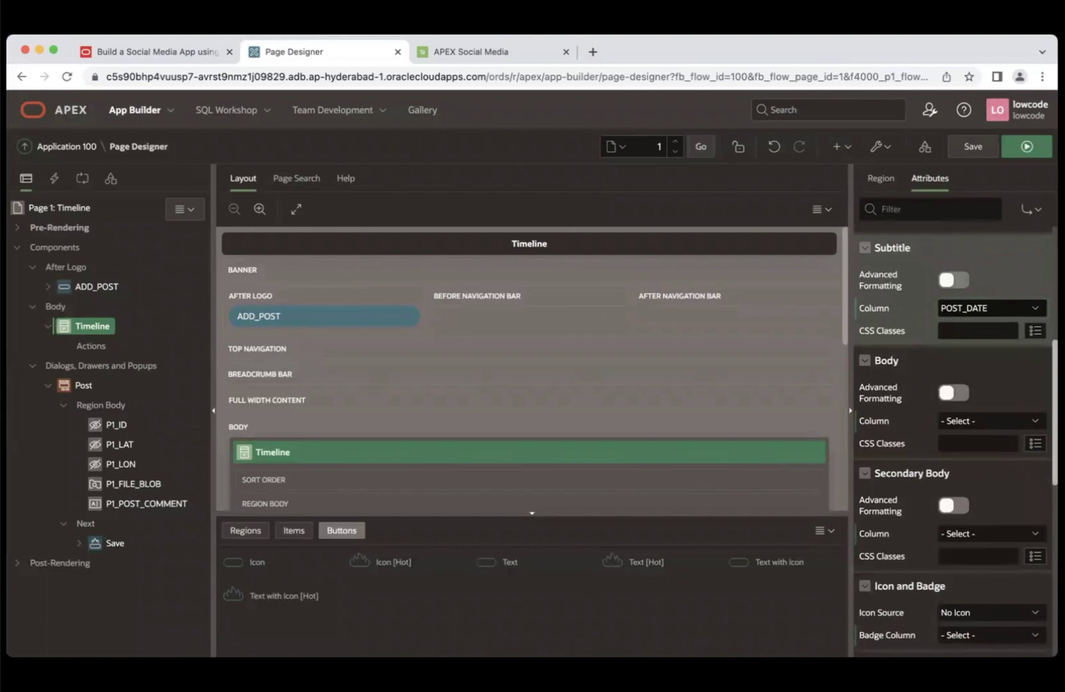
{"action": "left_click", "coordinate": [979, 423]}
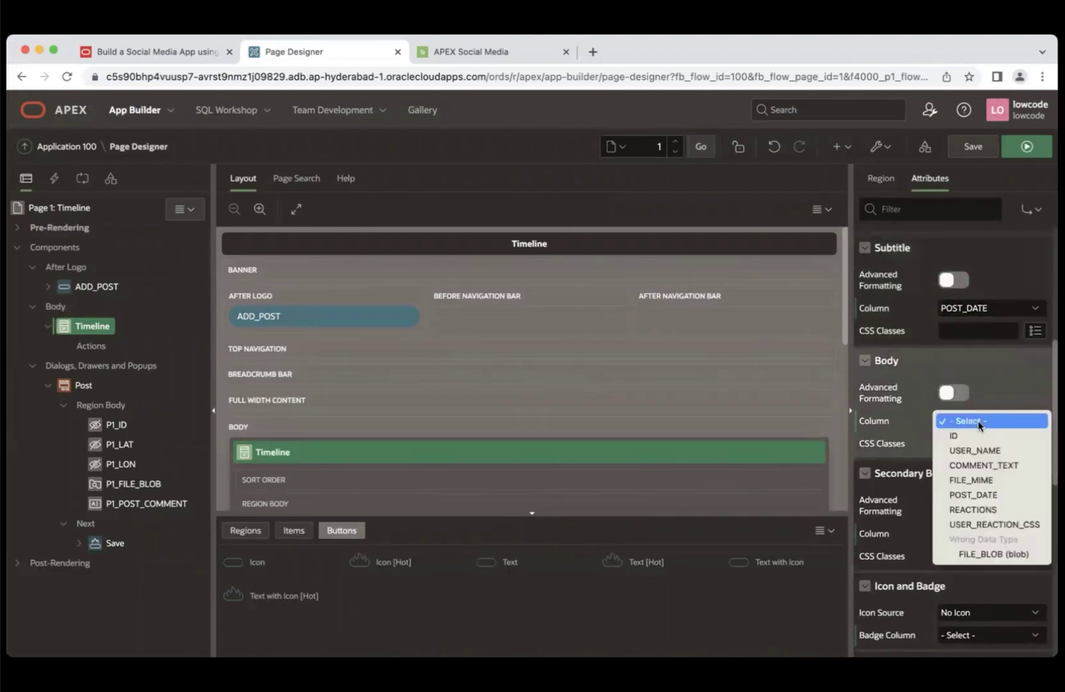
{"action": "left_click", "coordinate": [977, 465]}
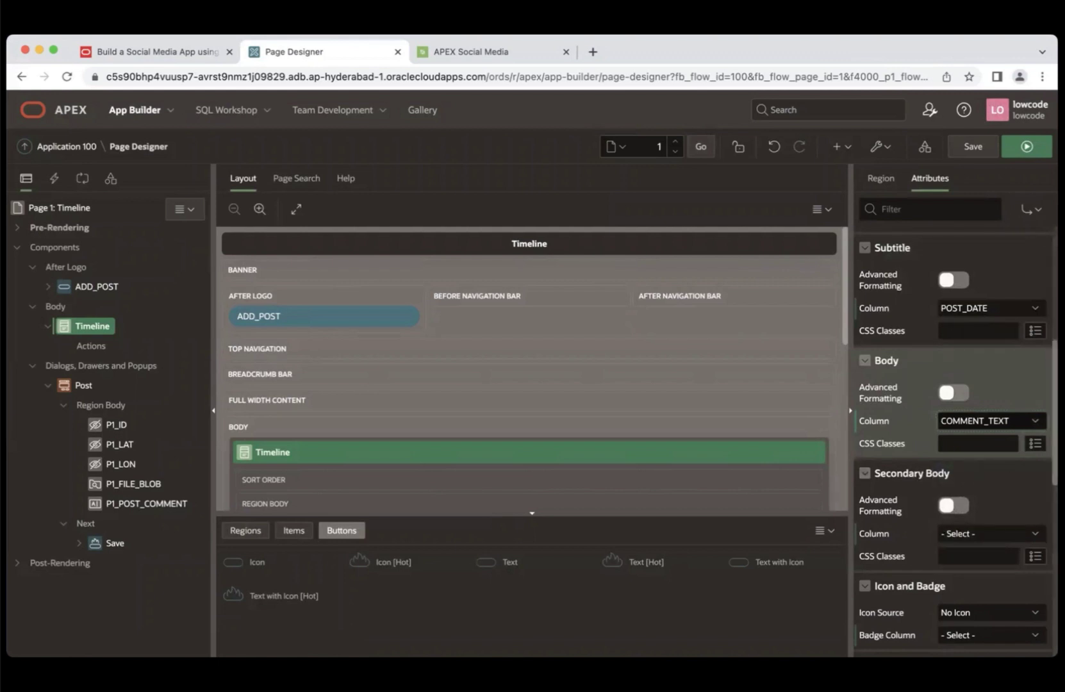
- Use initials built from USER_NAME as the card icon
{"action": "scroll", "coordinate": [983, 472], "scroll_direction": "down", "scroll_amount": 4}
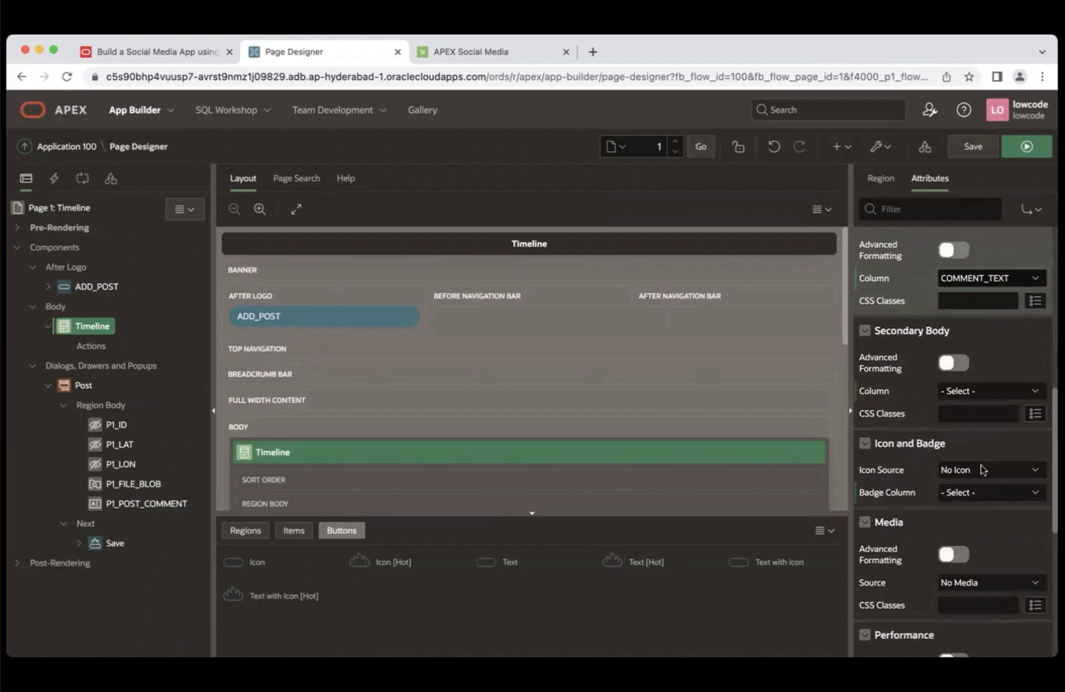
{"action": "left_click", "coordinate": [982, 470]}
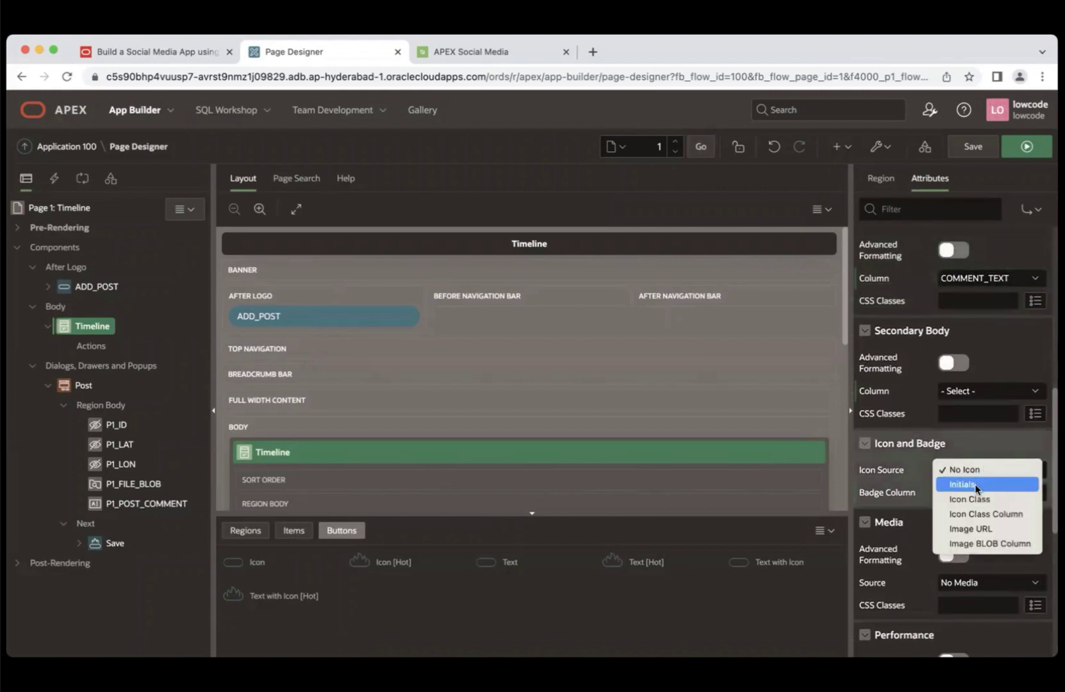
{"action": "left_click", "coordinate": [974, 485]}
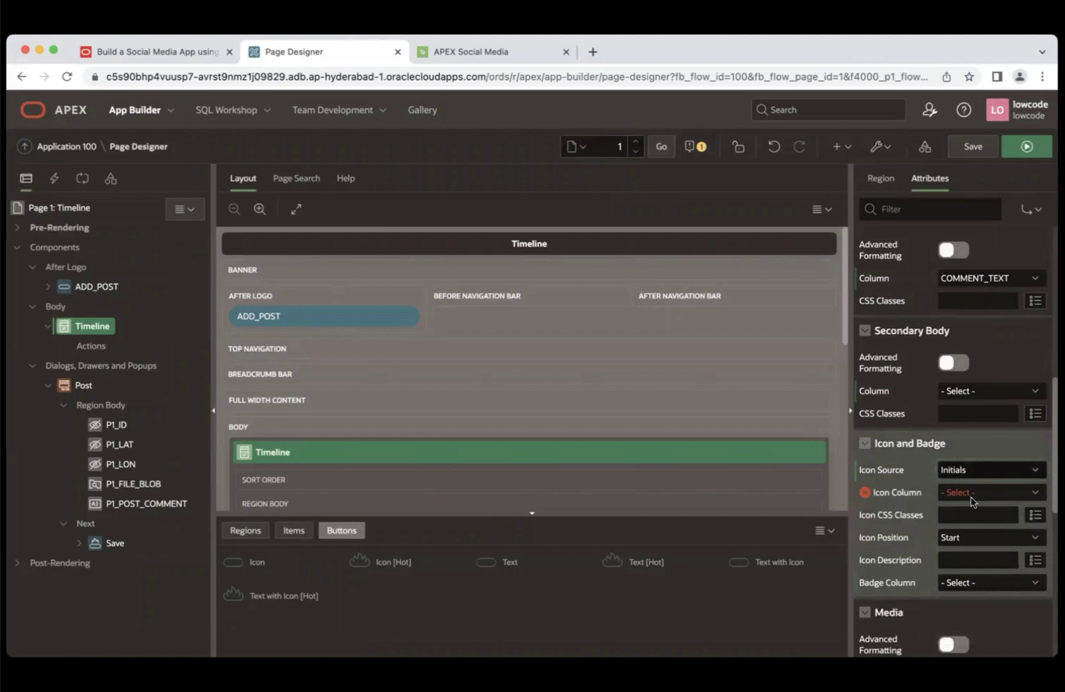
{"action": "left_click", "coordinate": [972, 493]}
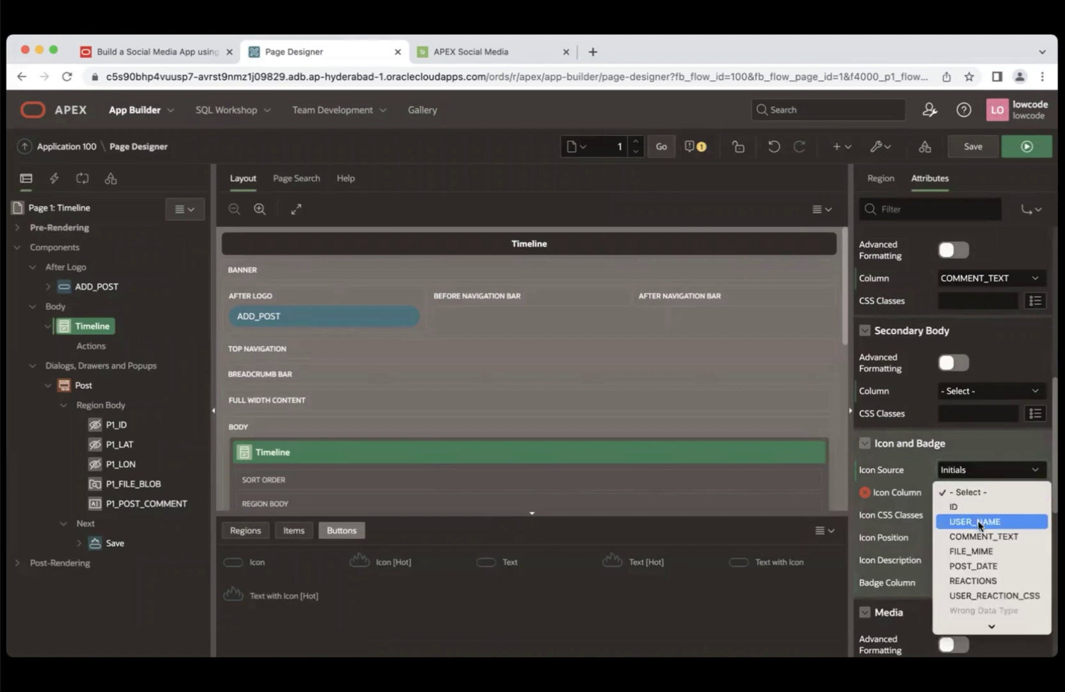
{"action": "left_click", "coordinate": [978, 523]}
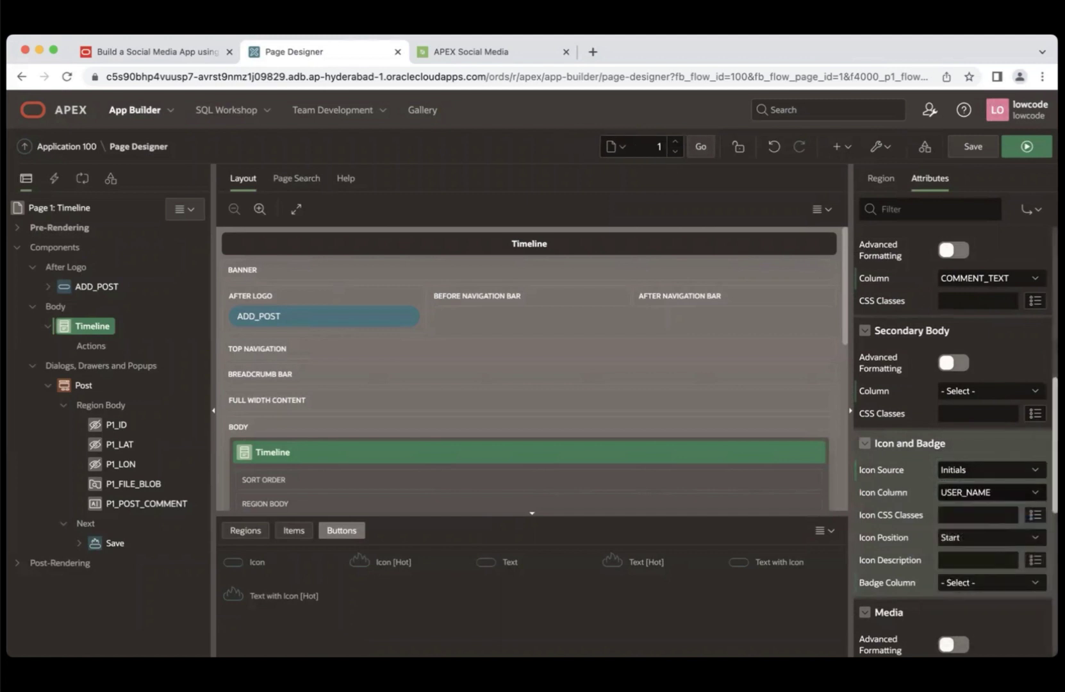
{"action": "scroll", "coordinate": [956, 306], "scroll_direction": "down", "scroll_amount": 5}
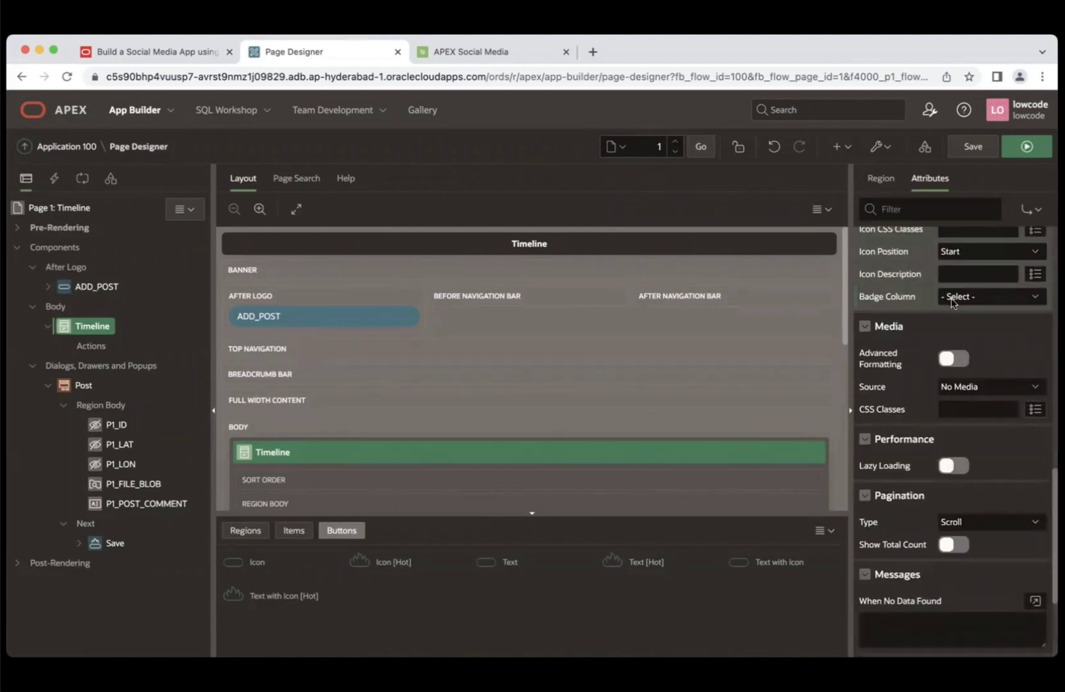
{"action": "left_click", "coordinate": [972, 388]}
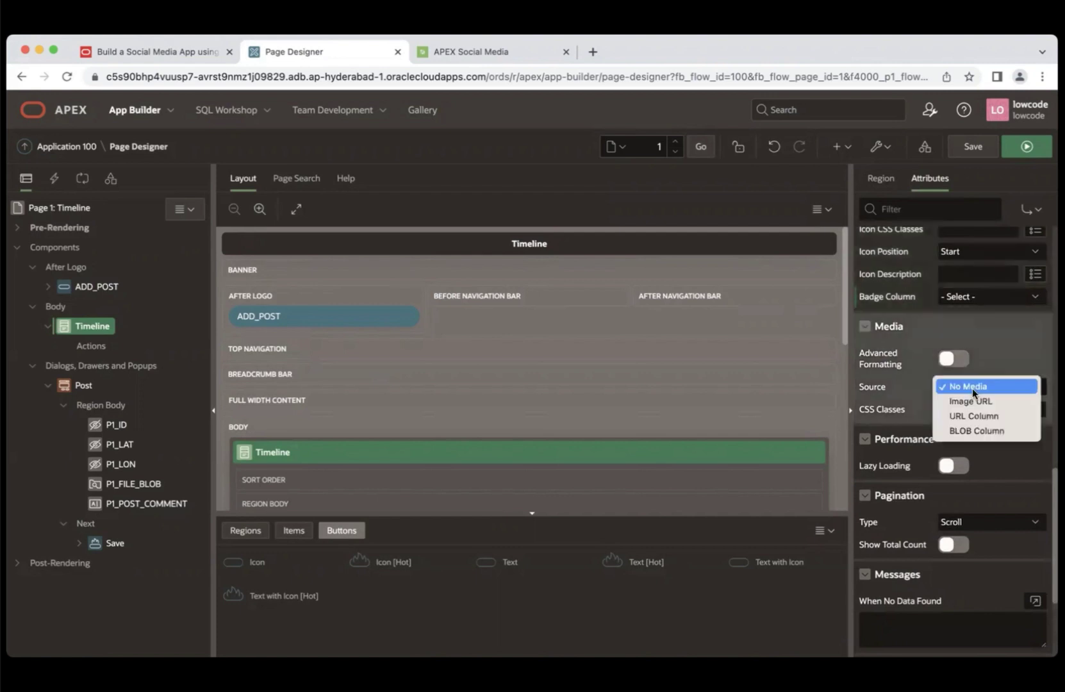
- Take card media from the FILE_BLOB BLOB column, positioned first on each card
{"action": "left_click", "coordinate": [967, 430]}
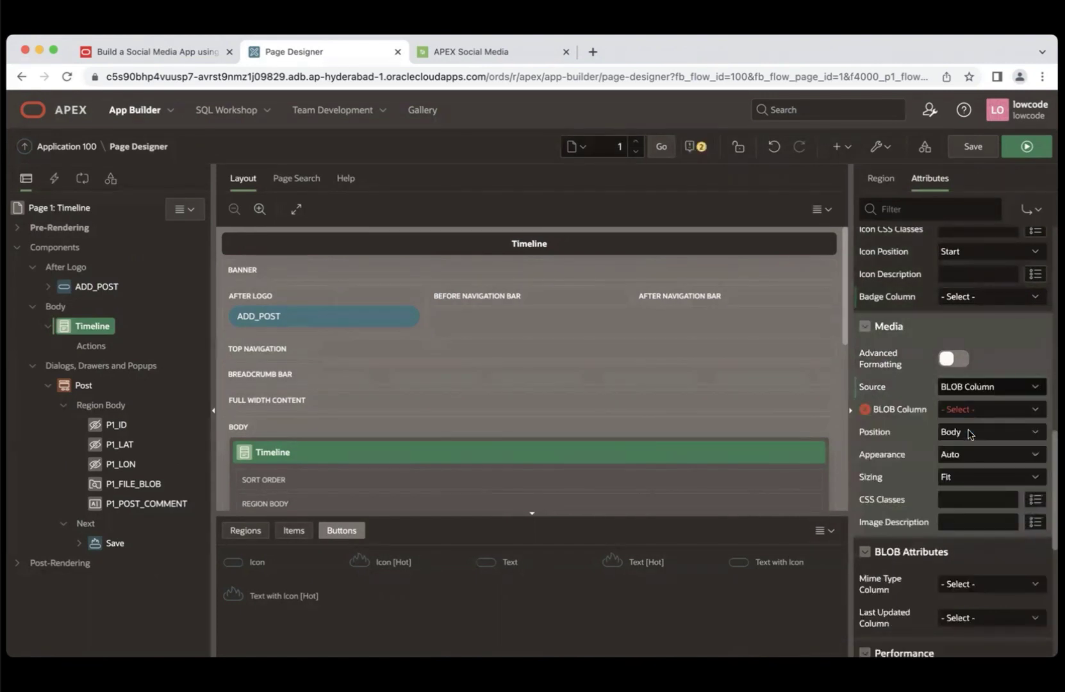
{"action": "left_click", "coordinate": [965, 412]}
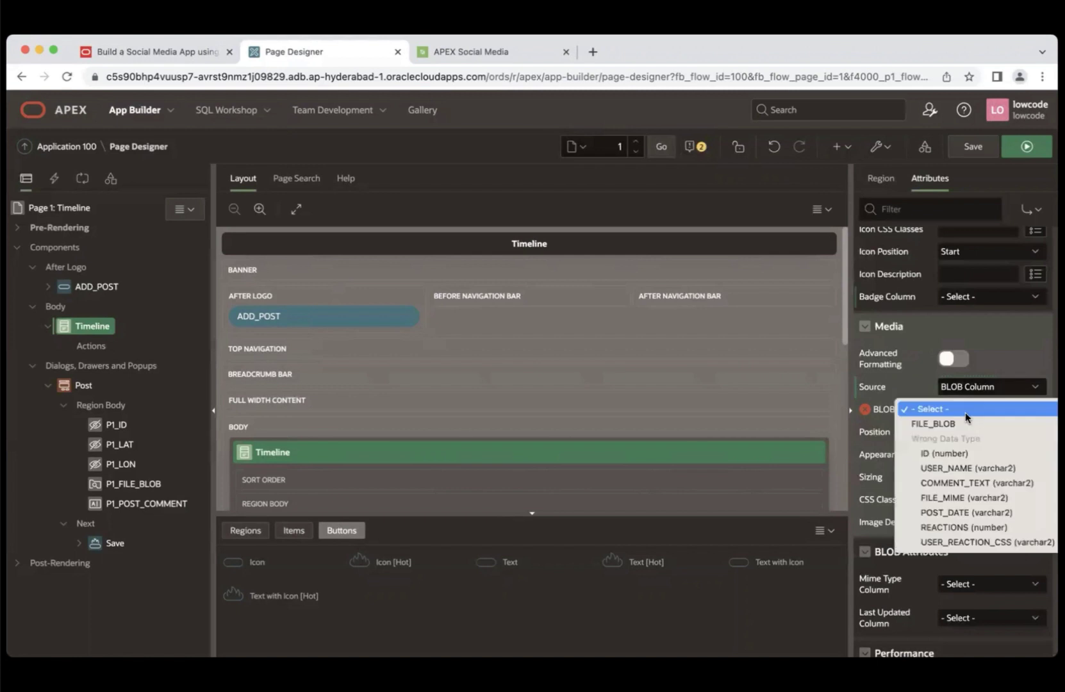
{"action": "left_click", "coordinate": [958, 426]}
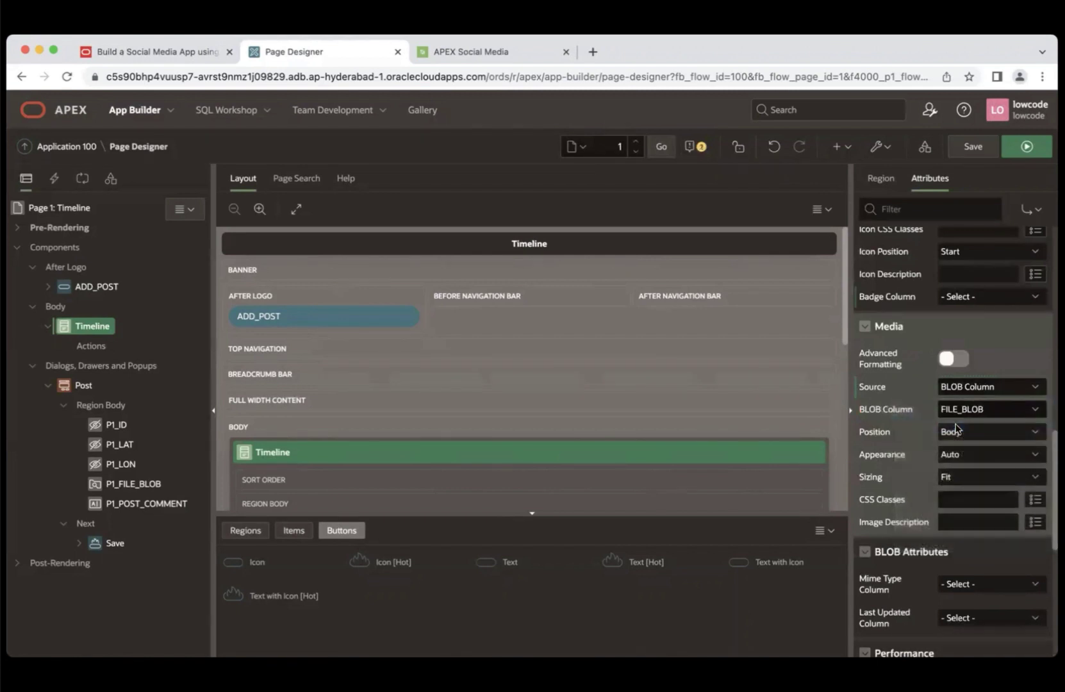
{"action": "left_click", "coordinate": [972, 436]}
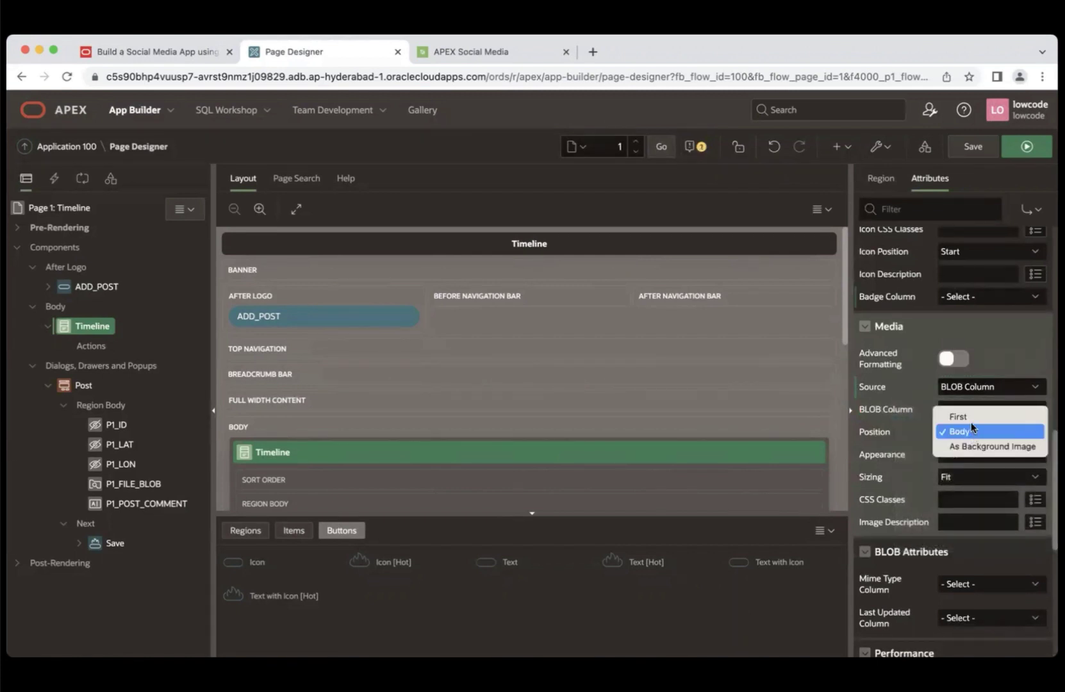
{"action": "left_click", "coordinate": [970, 416]}
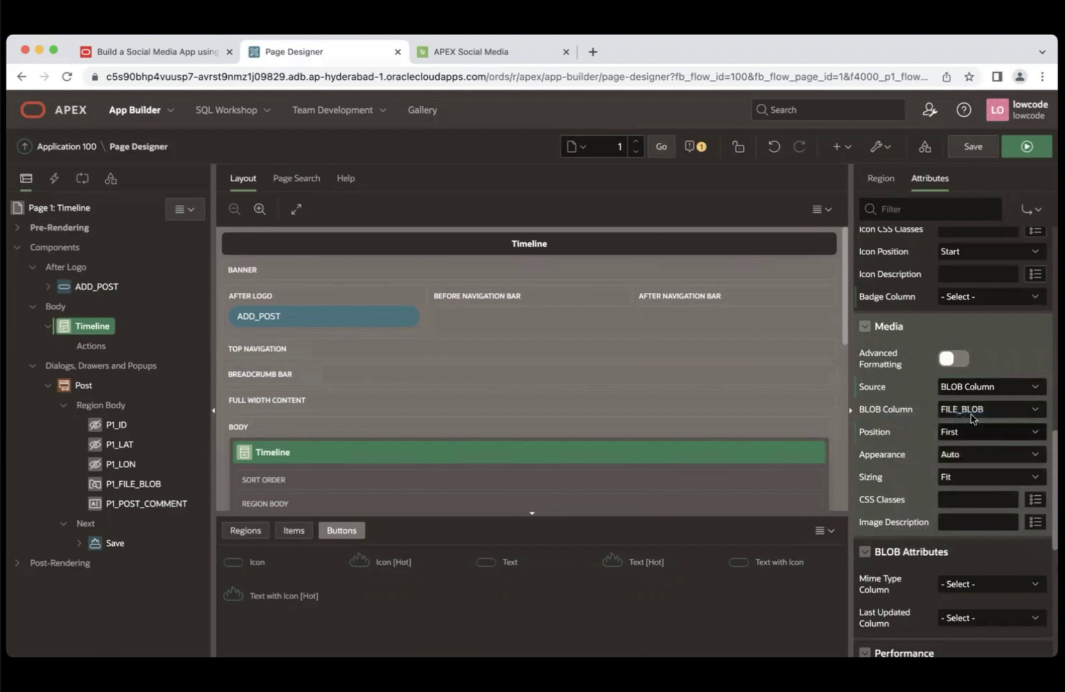
- Display the card images in Widescreen appearance with Cover sizing
{"action": "left_click", "coordinate": [957, 455]}
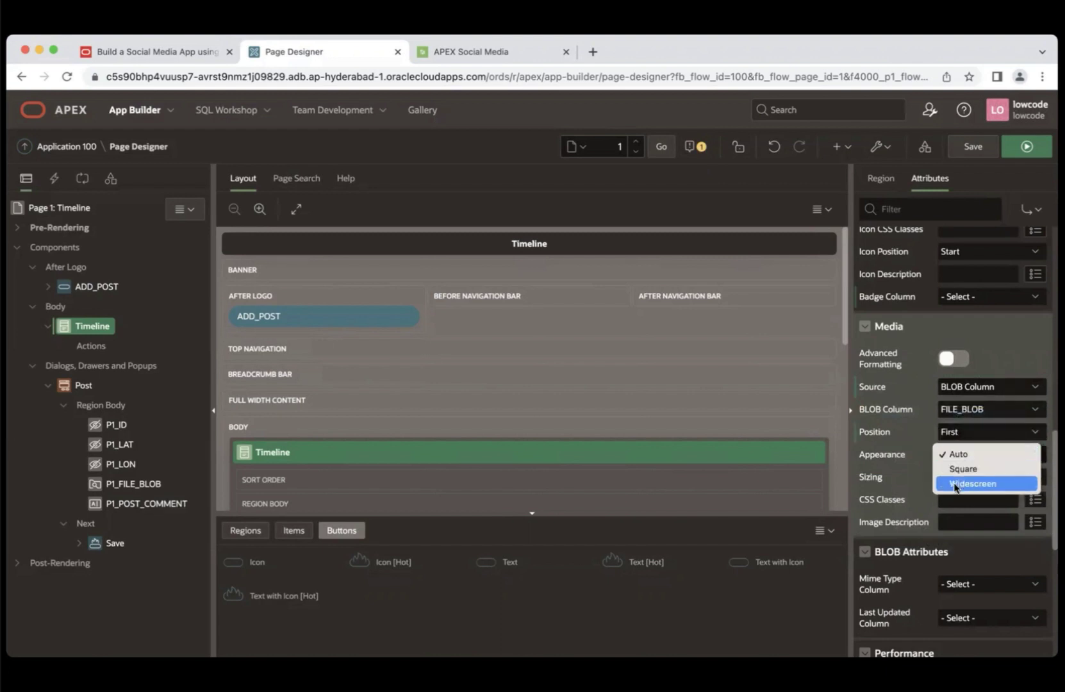
{"action": "left_click", "coordinate": [955, 485]}
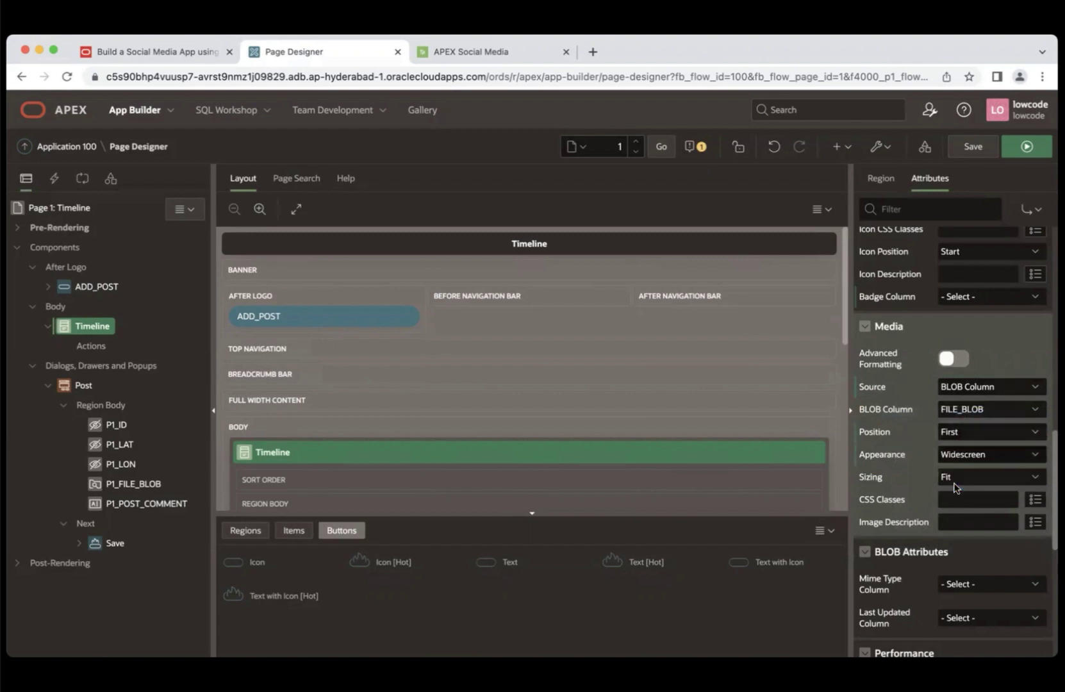
{"action": "left_click", "coordinate": [972, 480]}
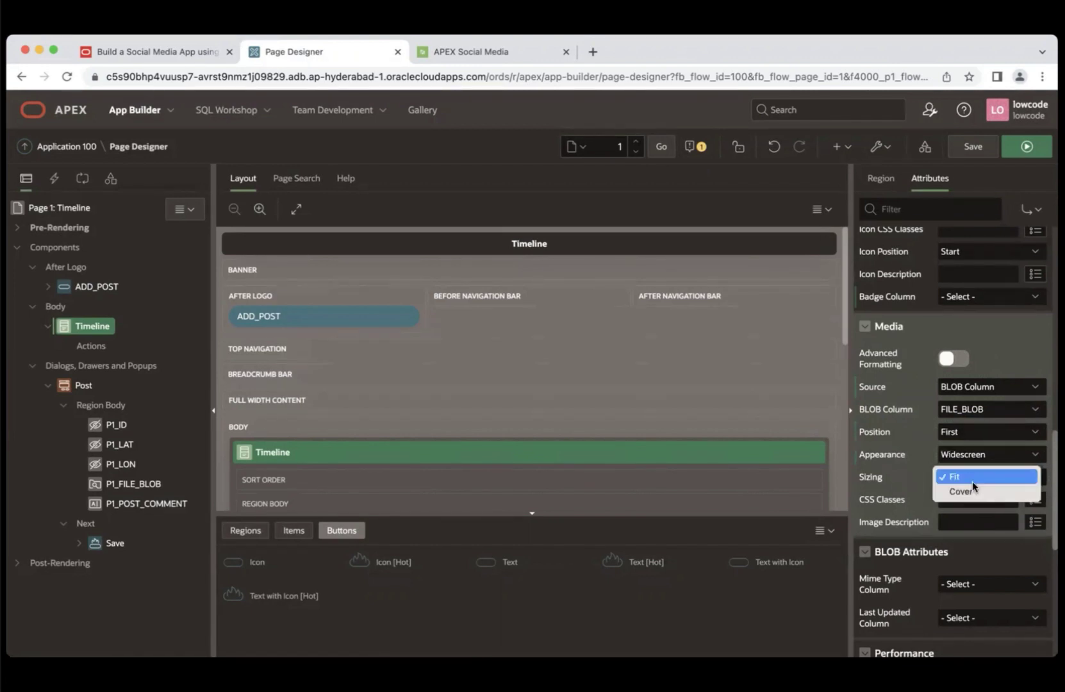
{"action": "left_click", "coordinate": [966, 493]}
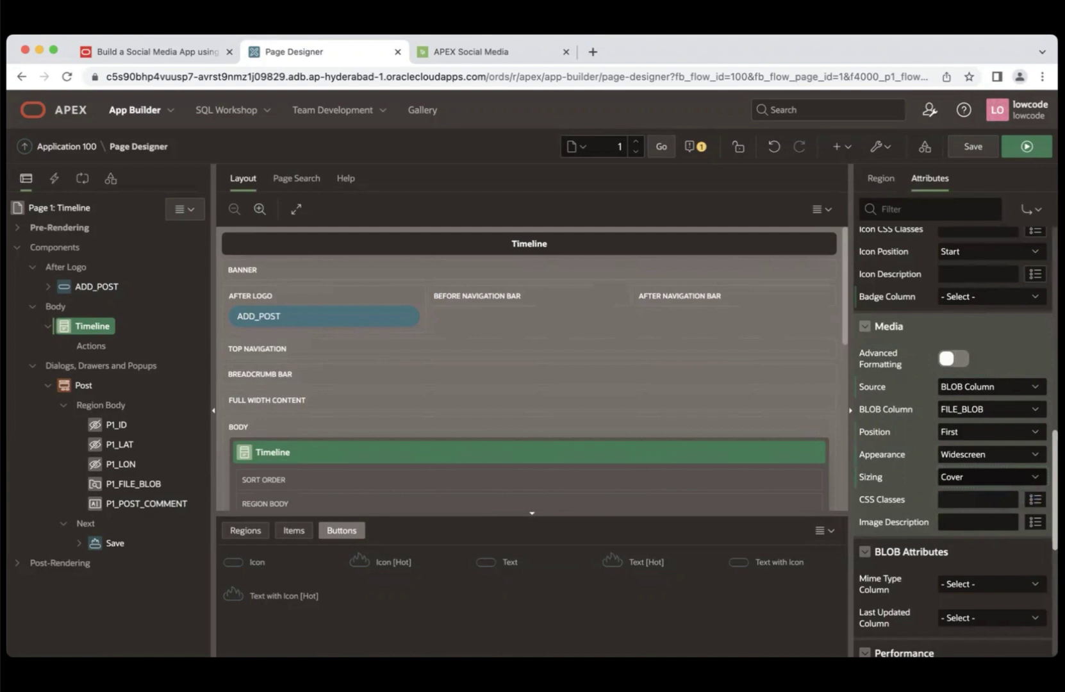
{"action": "scroll", "coordinate": [960, 434], "scroll_direction": "down", "scroll_amount": 2}
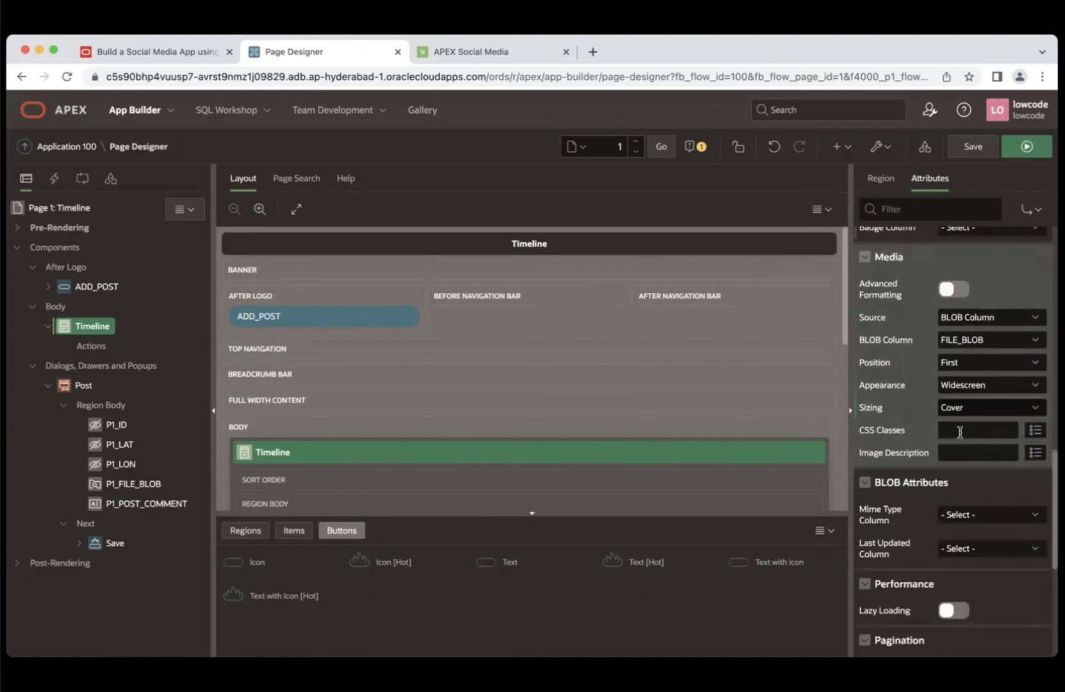
{"action": "left_click", "coordinate": [196, 51]}
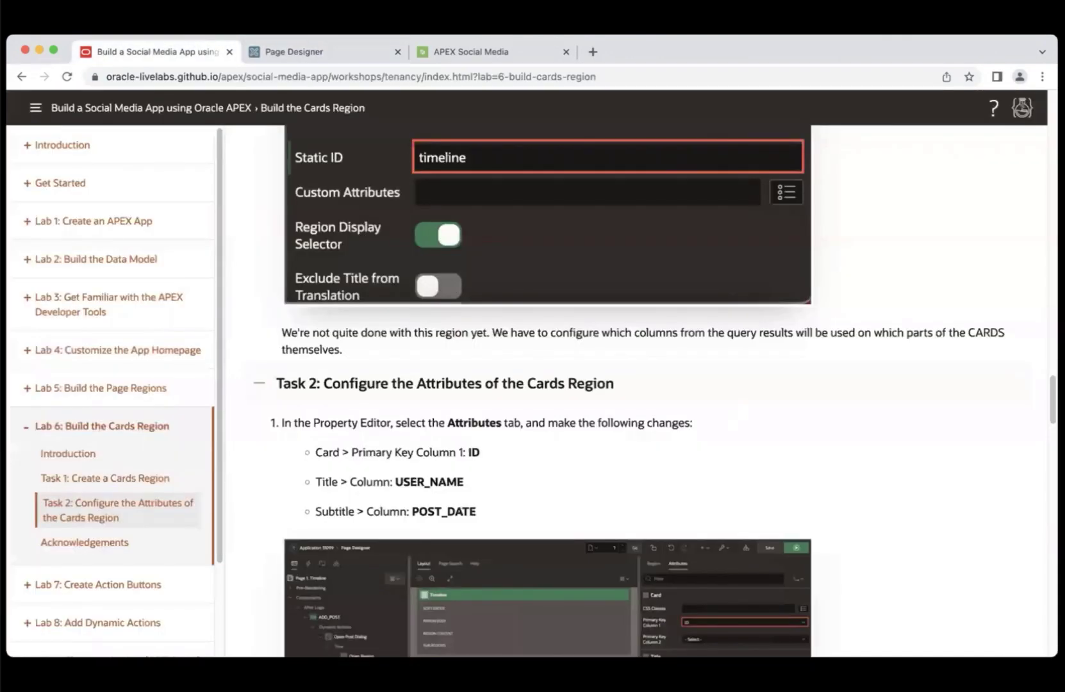
- Give the card images the CSS class selectDisable
{"action": "scroll", "coordinate": [1045, 531], "scroll_direction": "down", "scroll_amount": 15}
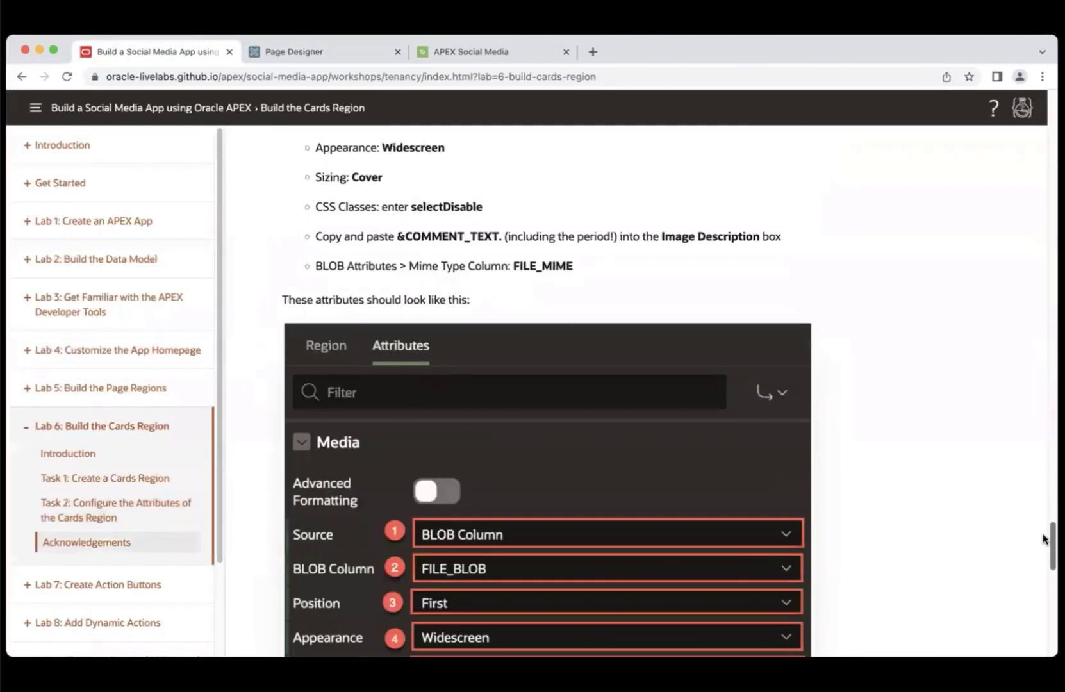
{"action": "scroll", "coordinate": [1046, 532], "scroll_direction": "up", "scroll_amount": 1}
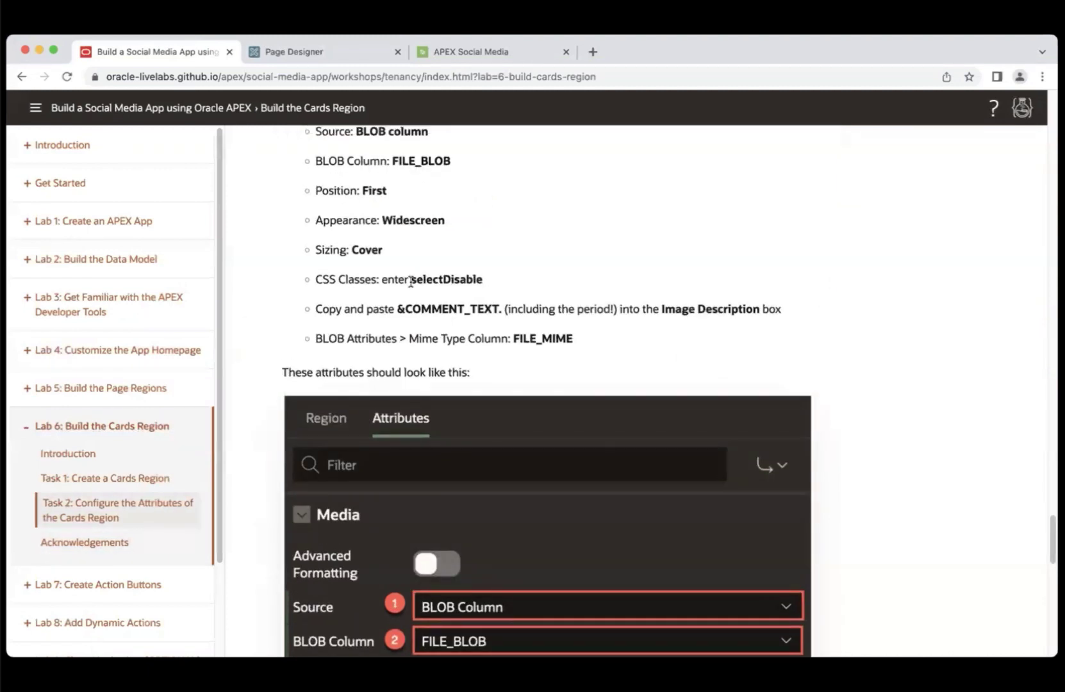
{"action": "left_click_drag", "start_coordinate": [410, 280], "coordinate": [482, 283]}
{"action": "key", "text": "super+c"}
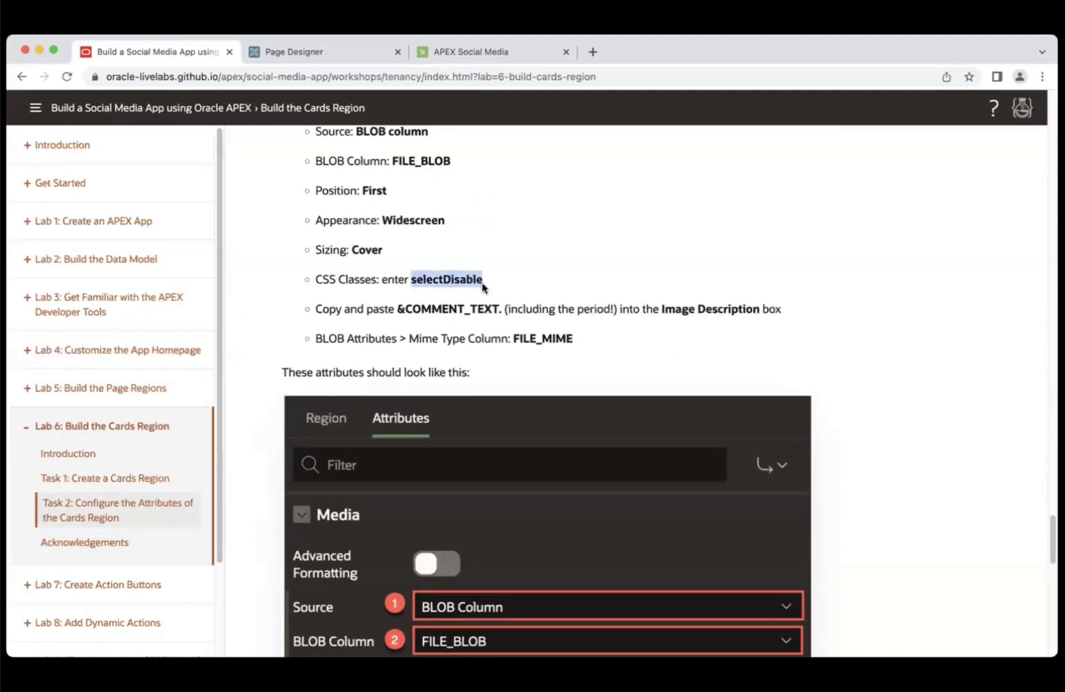
{"action": "left_click", "coordinate": [323, 56]}
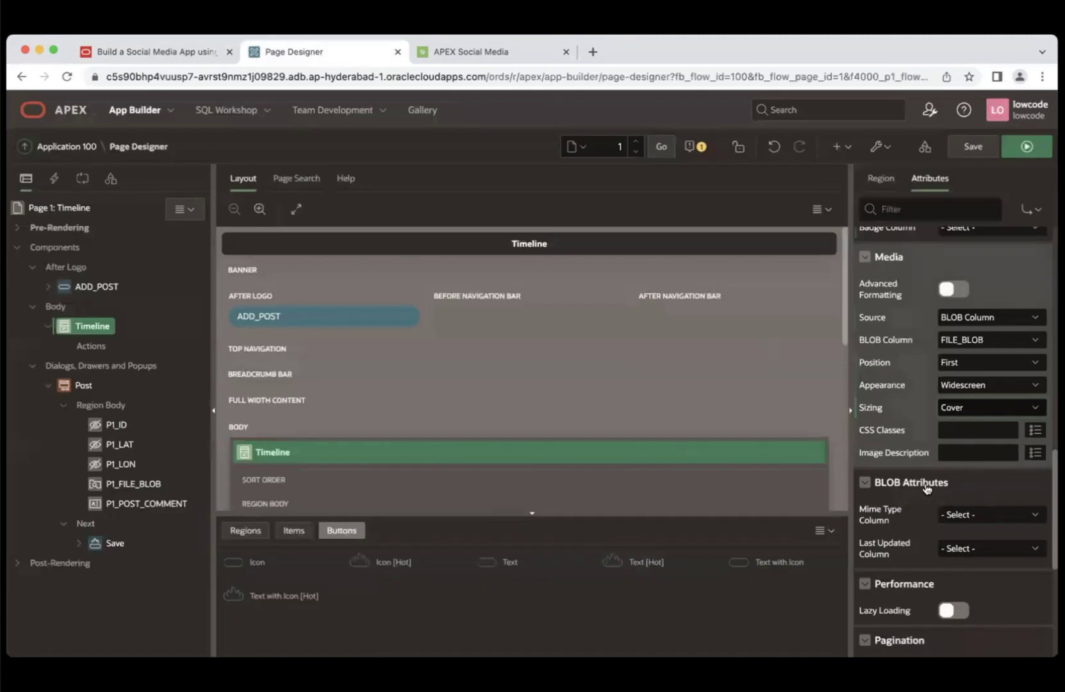
{"action": "left_click", "coordinate": [951, 429]}
{"action": "key", "text": "super+v"}
- Set the card image description to &COMMENT_TEXT.
{"action": "left_click", "coordinate": [171, 51]}
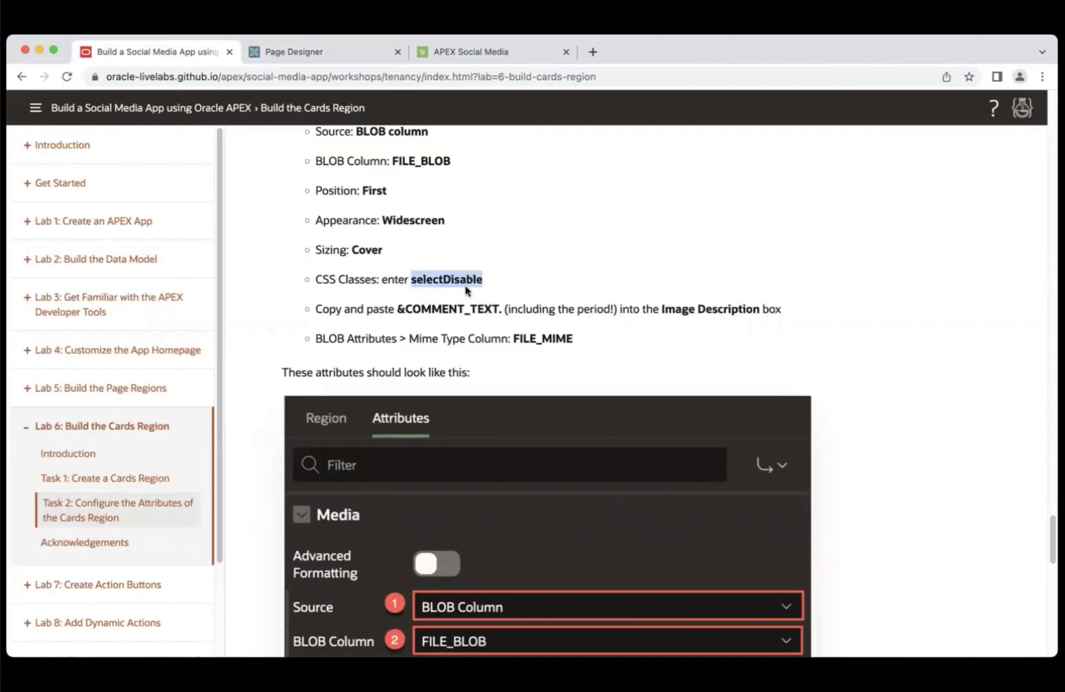
{"action": "left_click_drag", "start_coordinate": [398, 309], "coordinate": [505, 310]}
{"action": "key", "text": "super+c"}
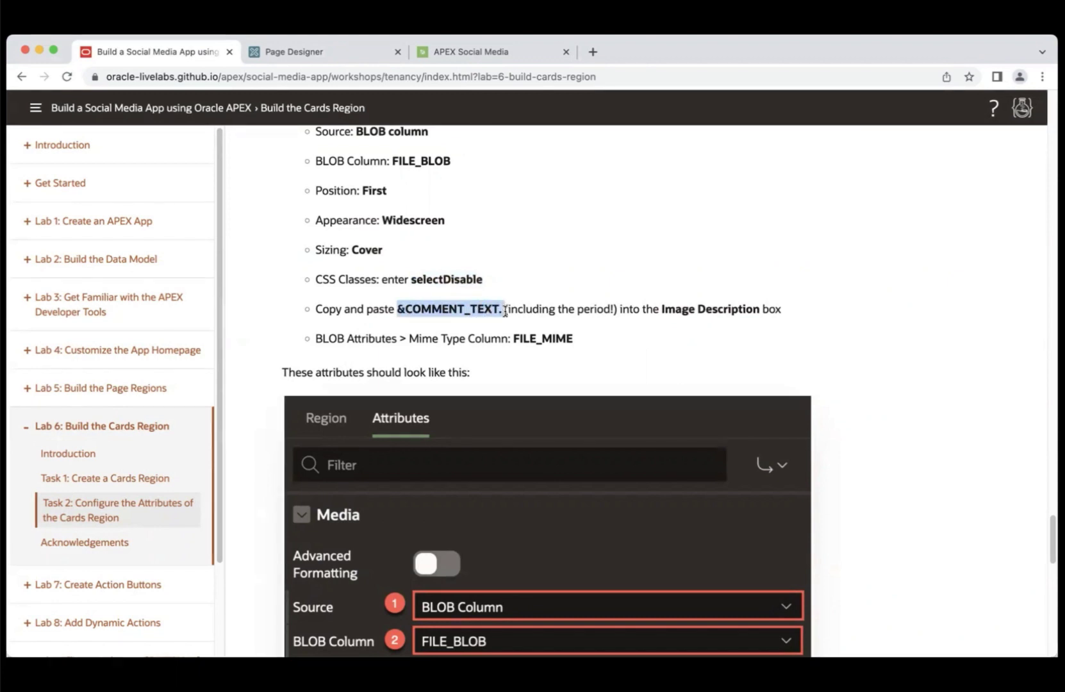
{"action": "left_click", "coordinate": [299, 53]}
{"action": "left_click", "coordinate": [969, 454]}
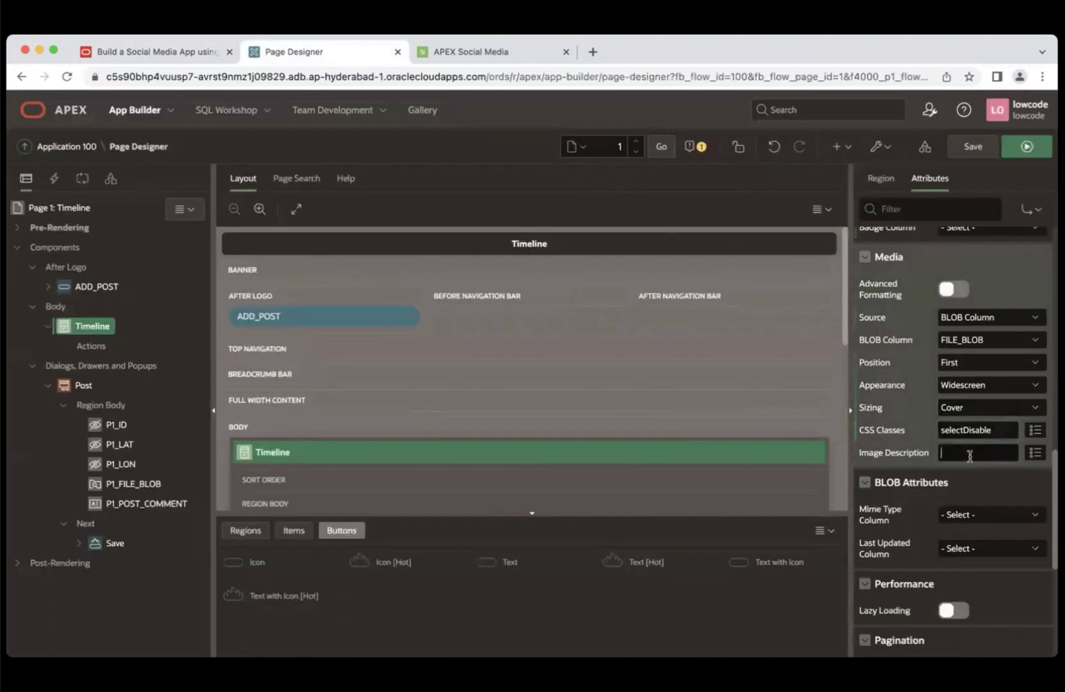
{"action": "key", "text": "super+v"}
- Set the BLOB mime type column to FILE_MIME
{"action": "scroll", "coordinate": [955, 442], "scroll_direction": "down", "scroll_amount": 2}
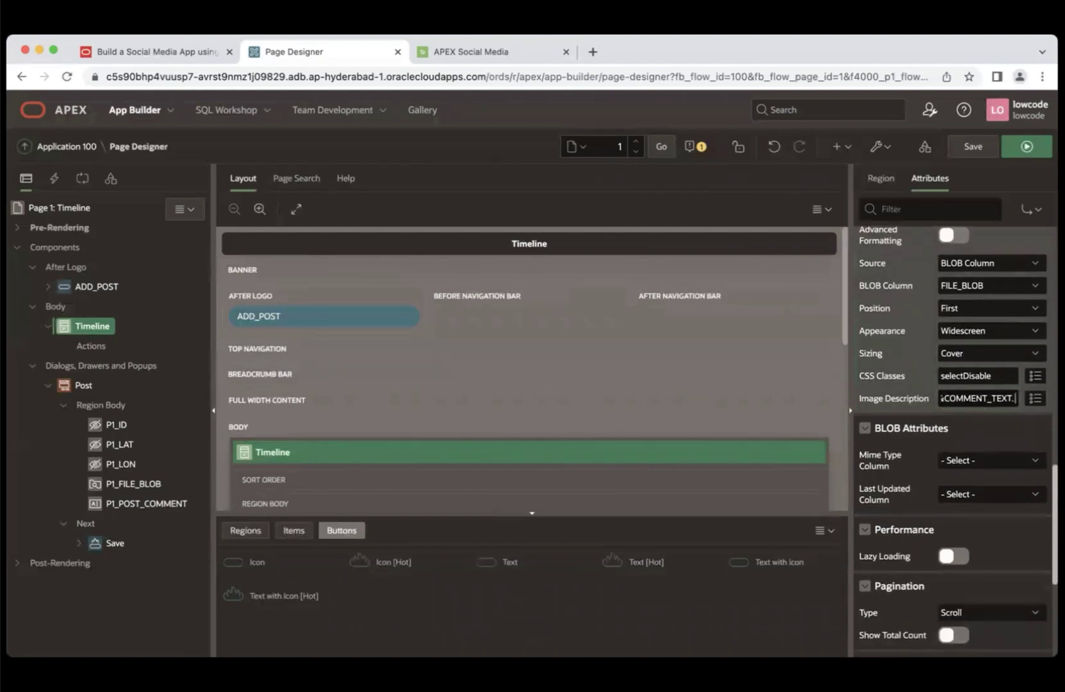
{"action": "left_click", "coordinate": [986, 464]}
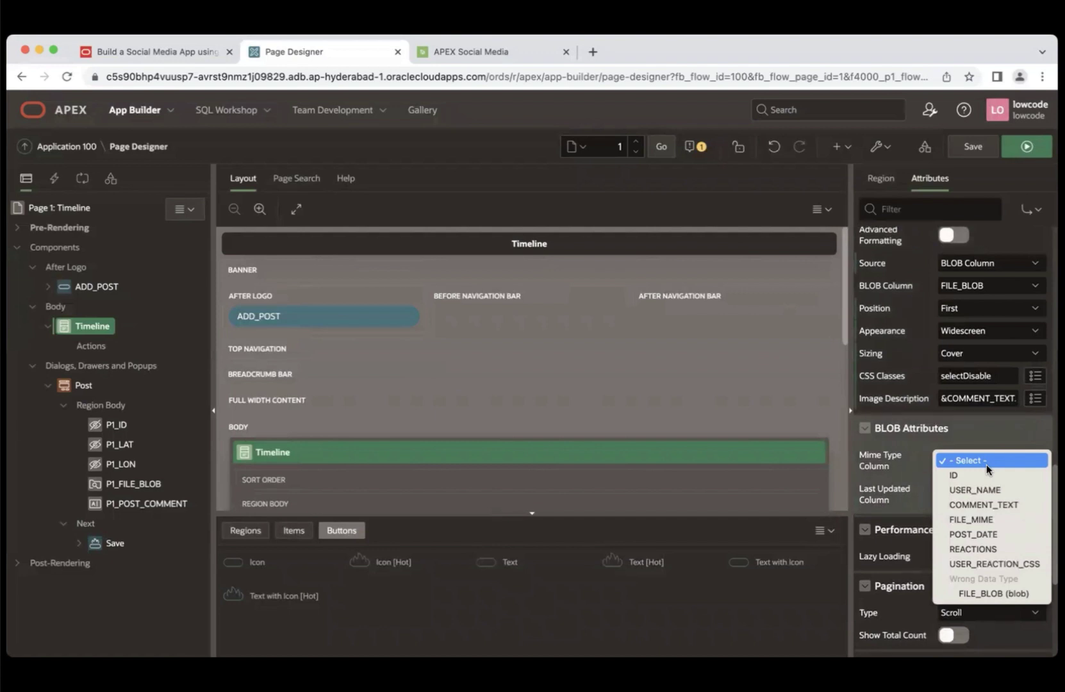
{"action": "left_click", "coordinate": [989, 518]}
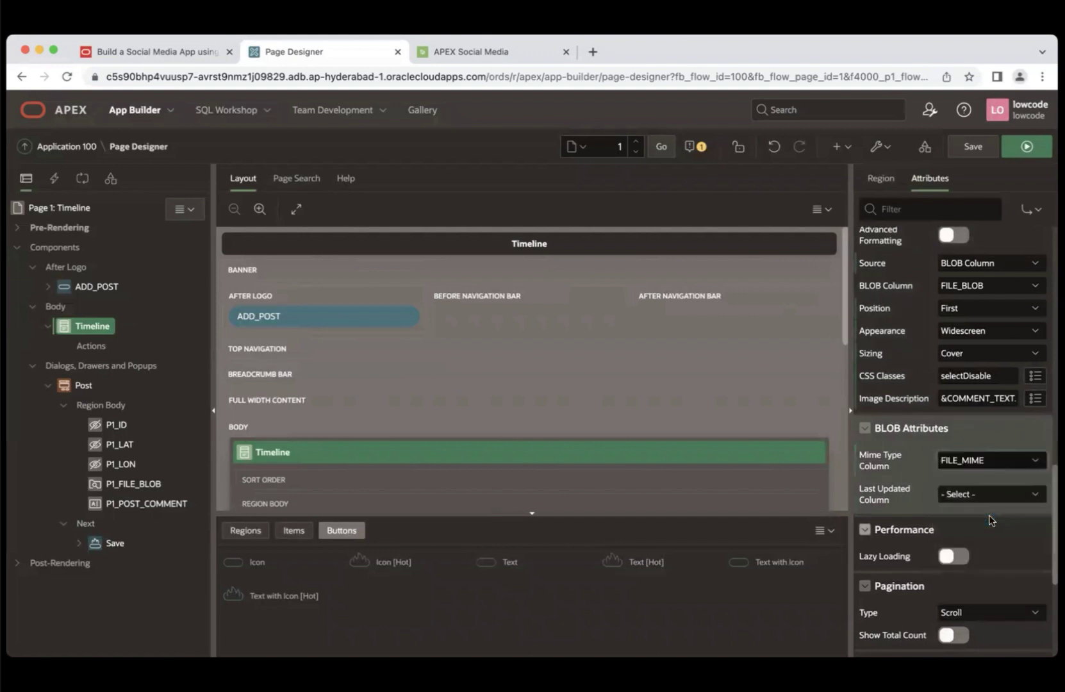
{"action": "left_click", "coordinate": [190, 51]}
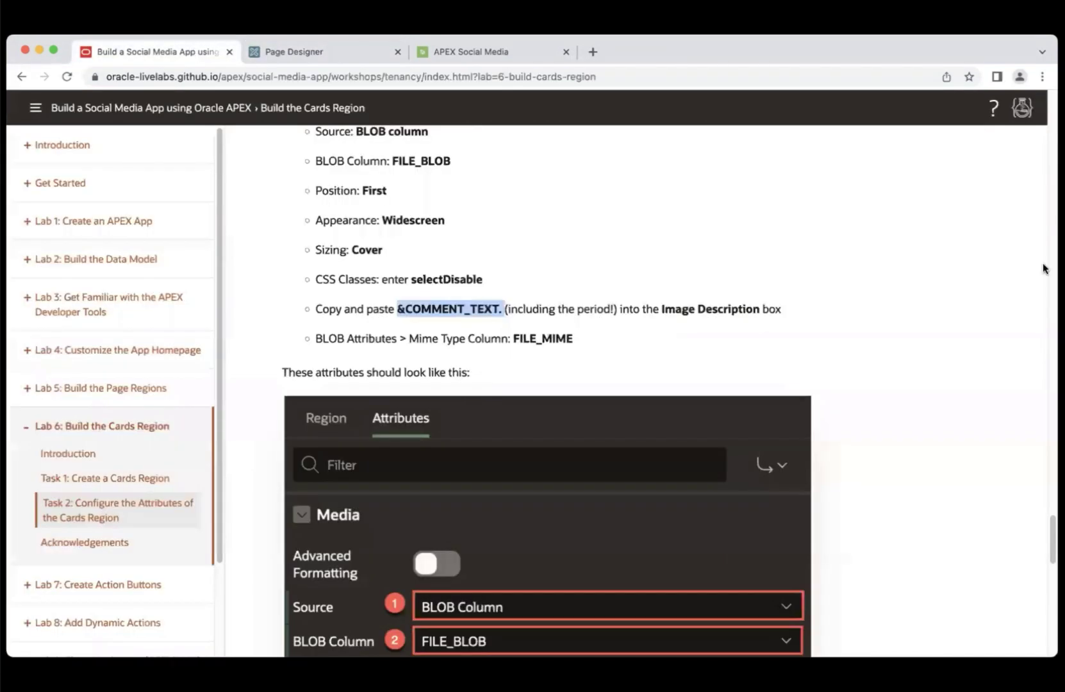
{"action": "scroll", "coordinate": [548, 391], "scroll_direction": "down", "scroll_amount": 10}
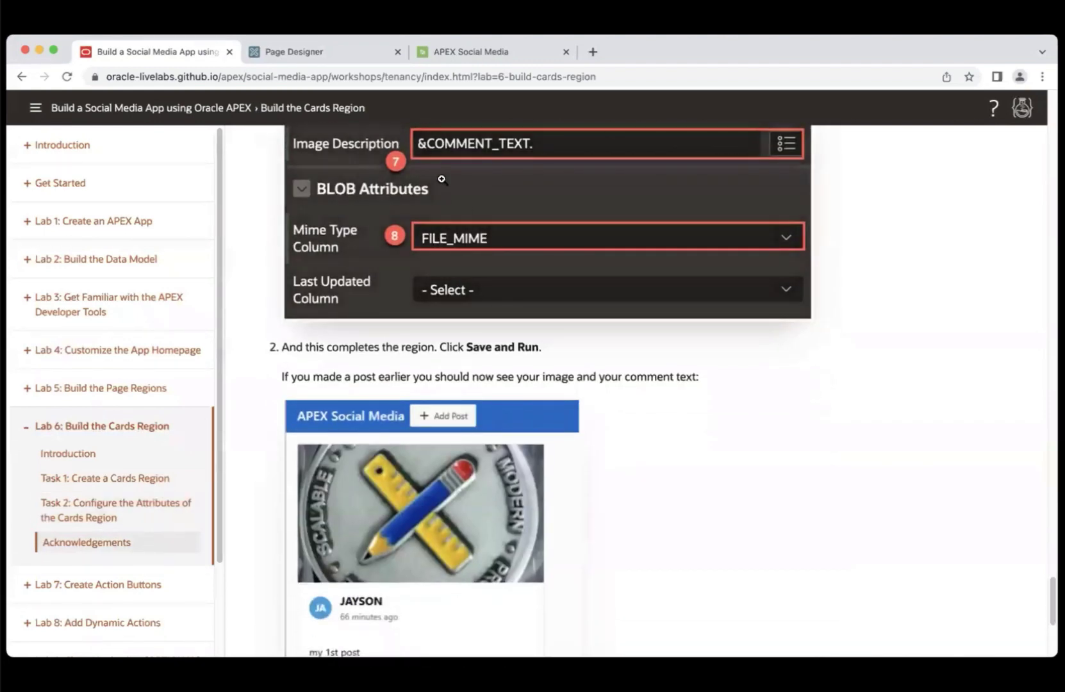
{"action": "left_click", "coordinate": [324, 54]}
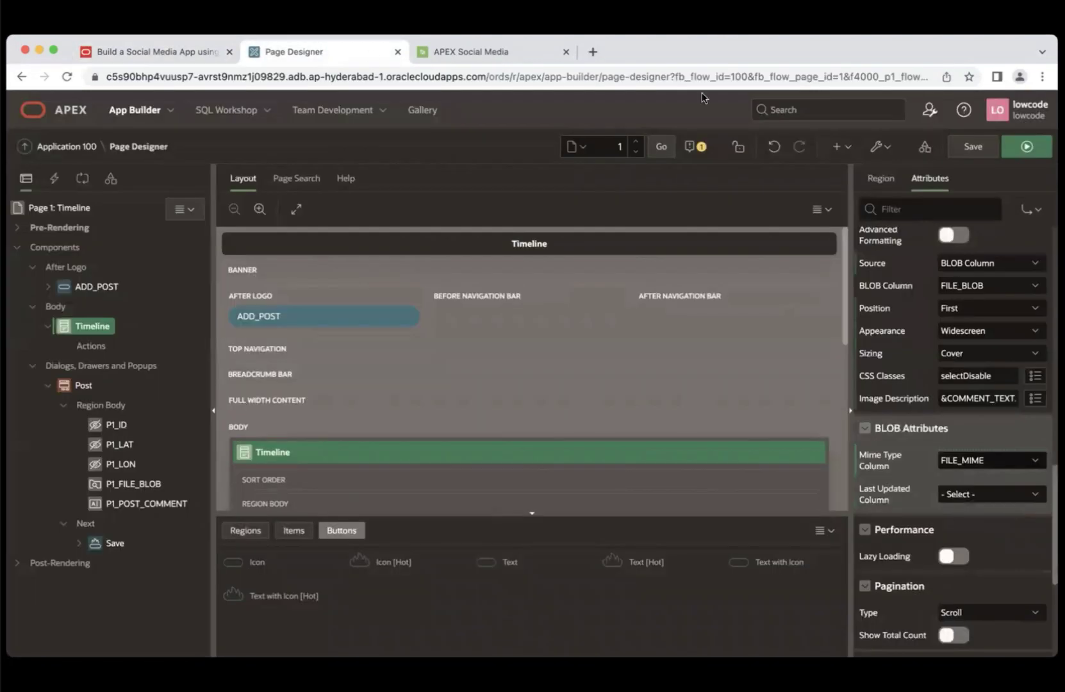
- Fix the save error by resetting the cards' primary key to ID, then save and run the page
{"action": "left_click", "coordinate": [1010, 148]}
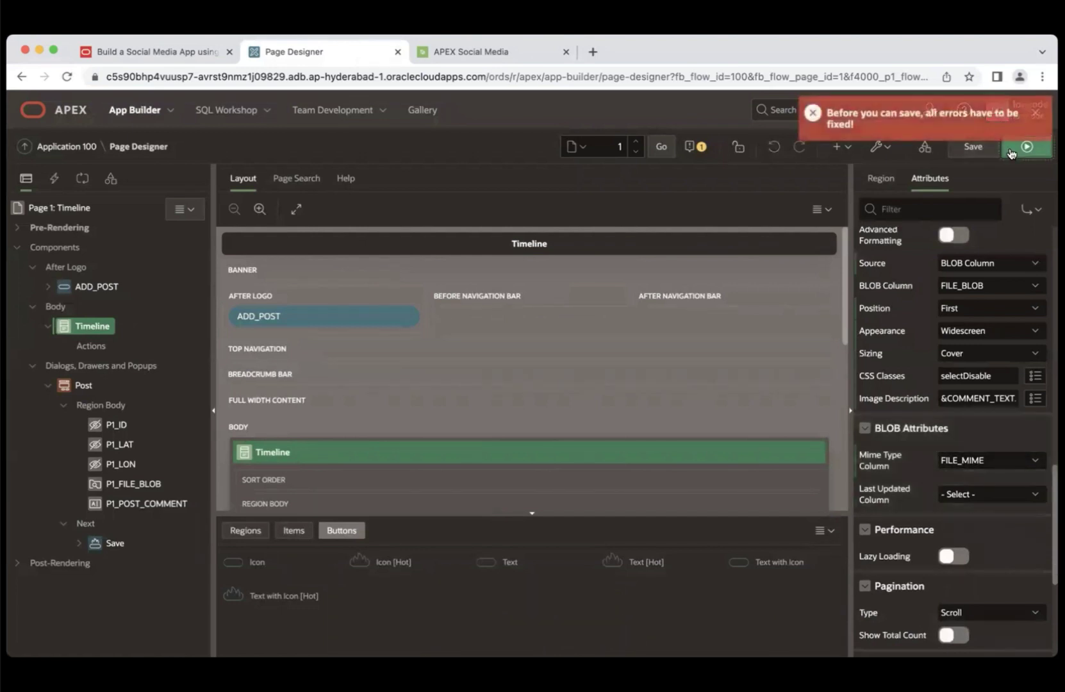
{"action": "left_click", "coordinate": [1036, 113]}
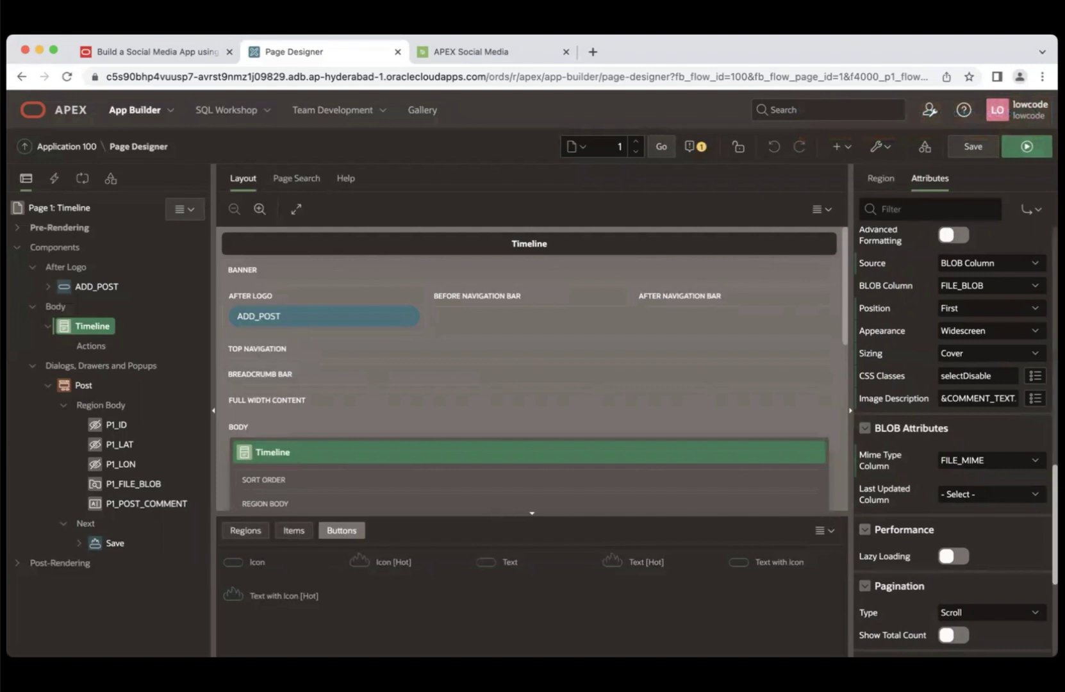
{"action": "scroll", "coordinate": [955, 442], "scroll_direction": "up", "scroll_amount": 10}
{"action": "scroll", "coordinate": [961, 385], "scroll_direction": "up", "scroll_amount": 4}
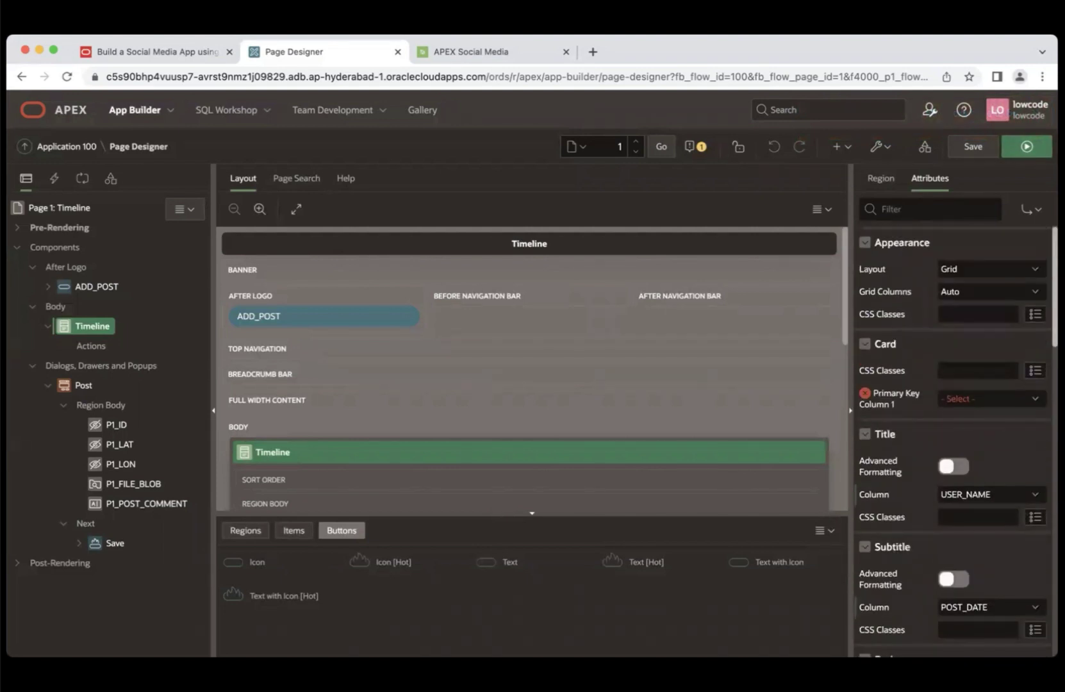
{"action": "left_click", "coordinate": [978, 400]}
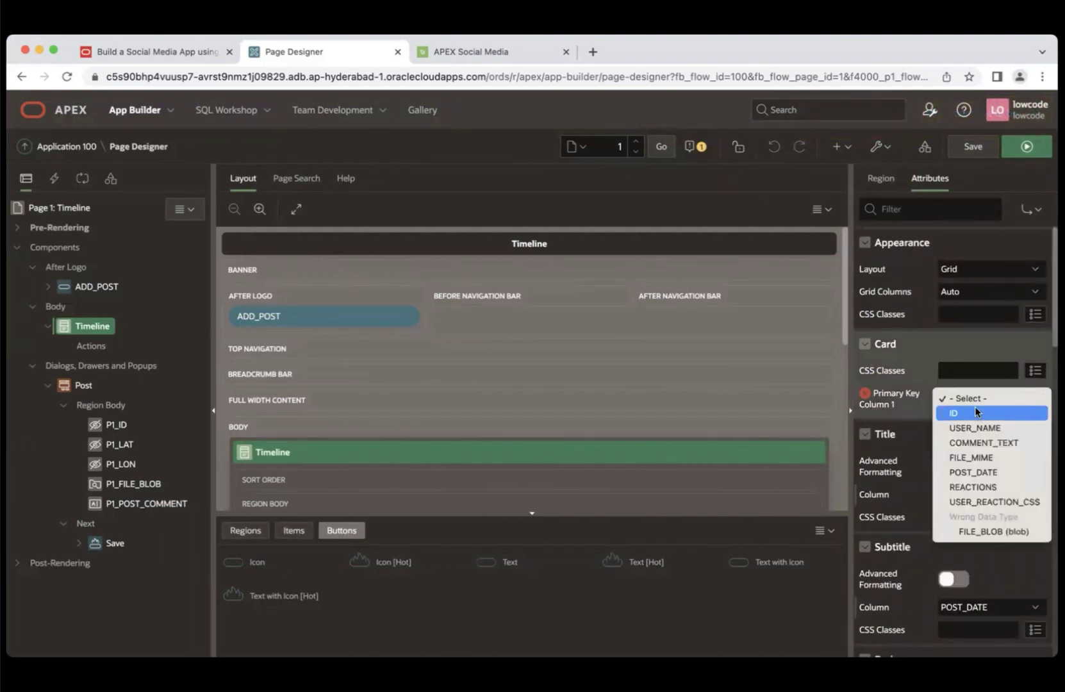
{"action": "left_click", "coordinate": [971, 414]}
{"action": "left_click", "coordinate": [1022, 156]}
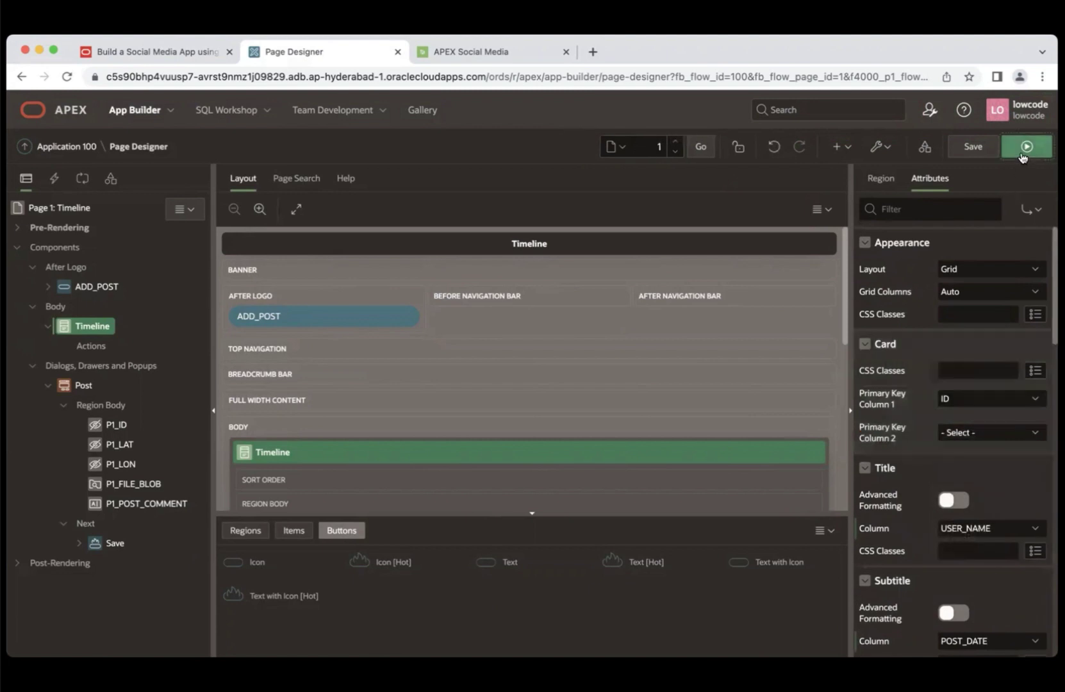
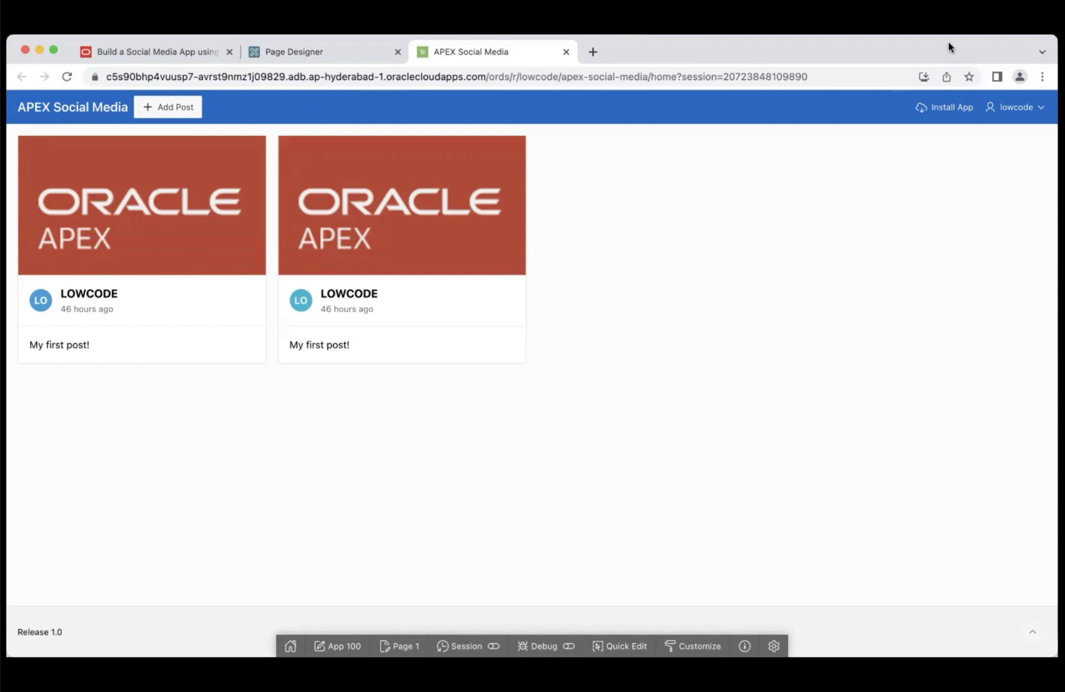
- Open LiveLabs Lab 7 'Create Action Buttons' with all tasks expanded, scrolled to Task 1's Like button steps
{"action": "left_click", "coordinate": [149, 53]}
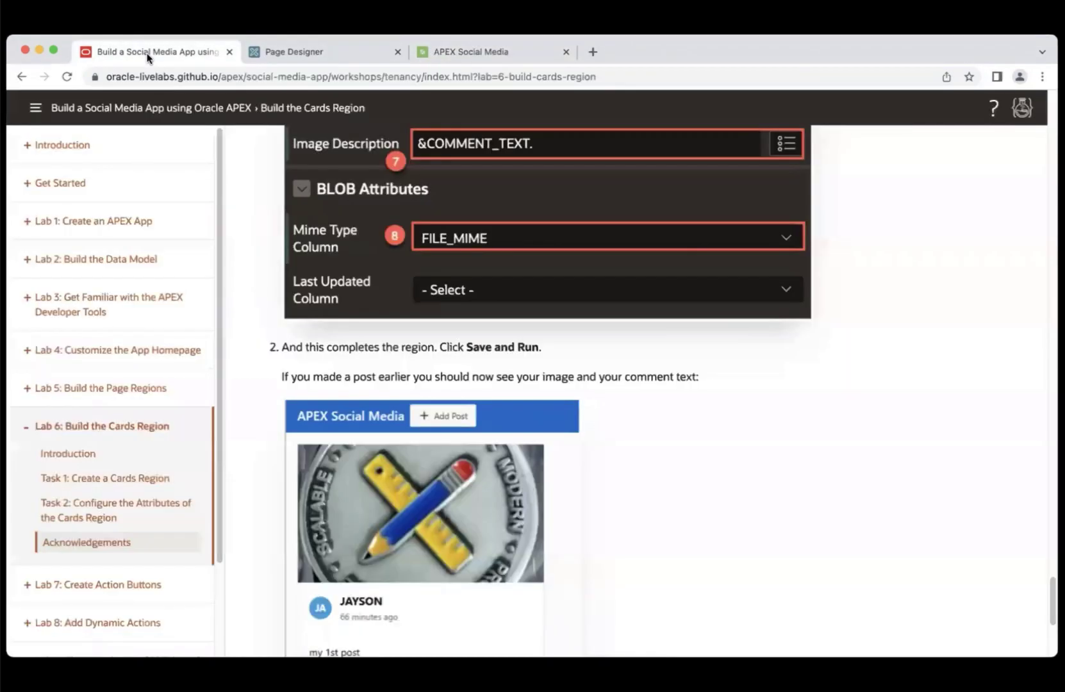
{"action": "left_click", "coordinate": [90, 590]}
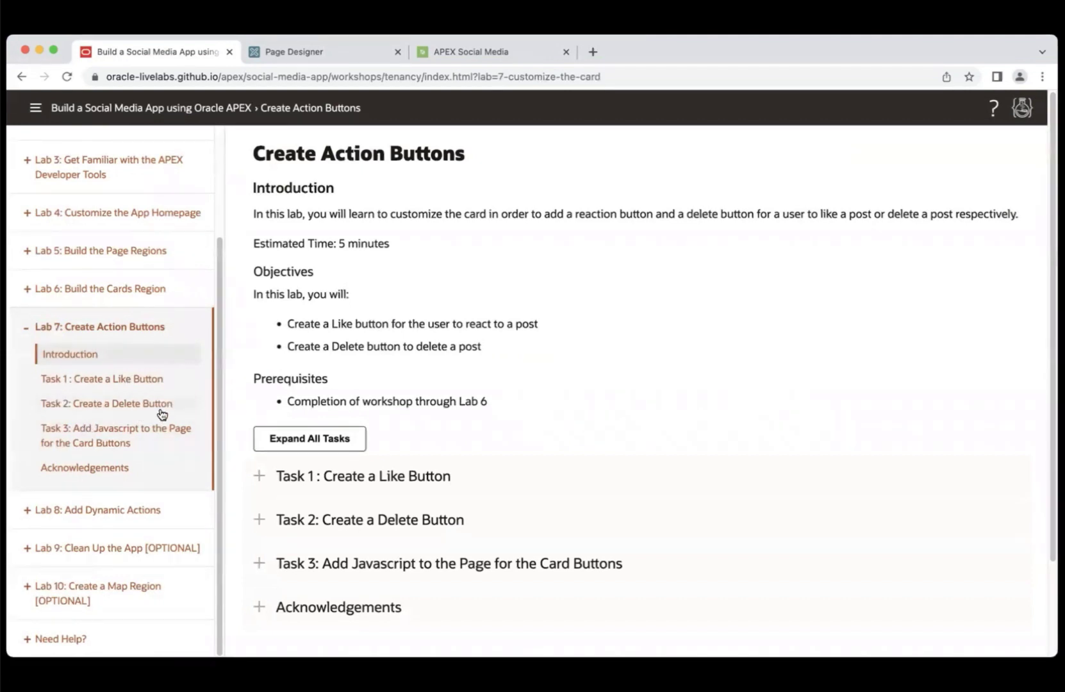
{"action": "left_click", "coordinate": [332, 442]}
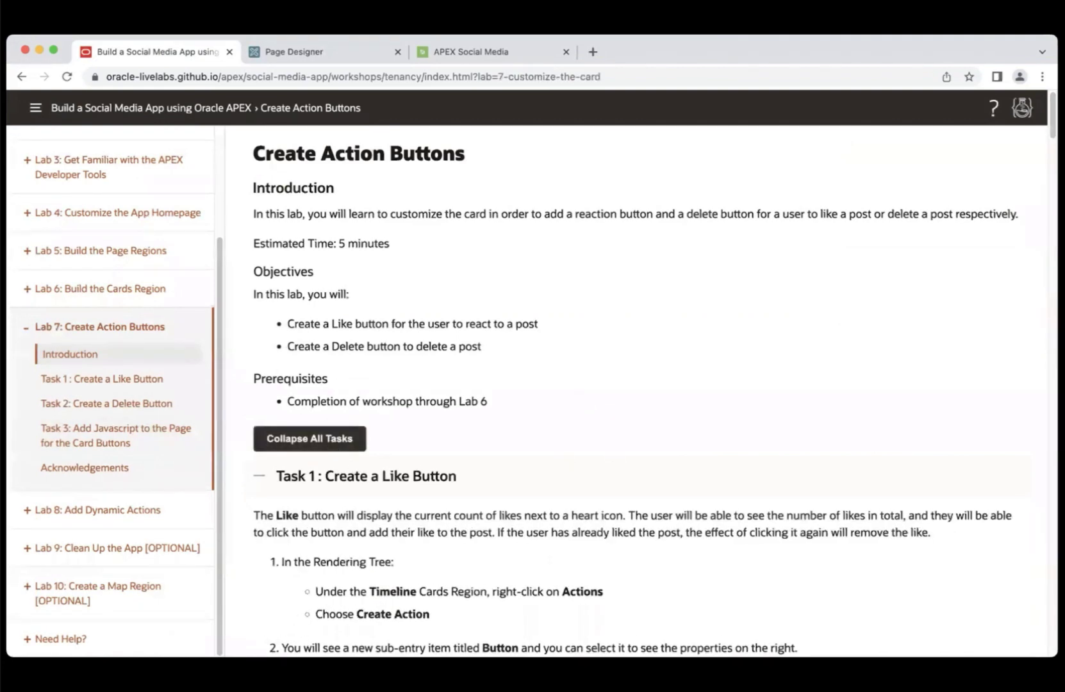
{"action": "scroll", "coordinate": [632, 395], "scroll_direction": "down", "scroll_amount": 6}
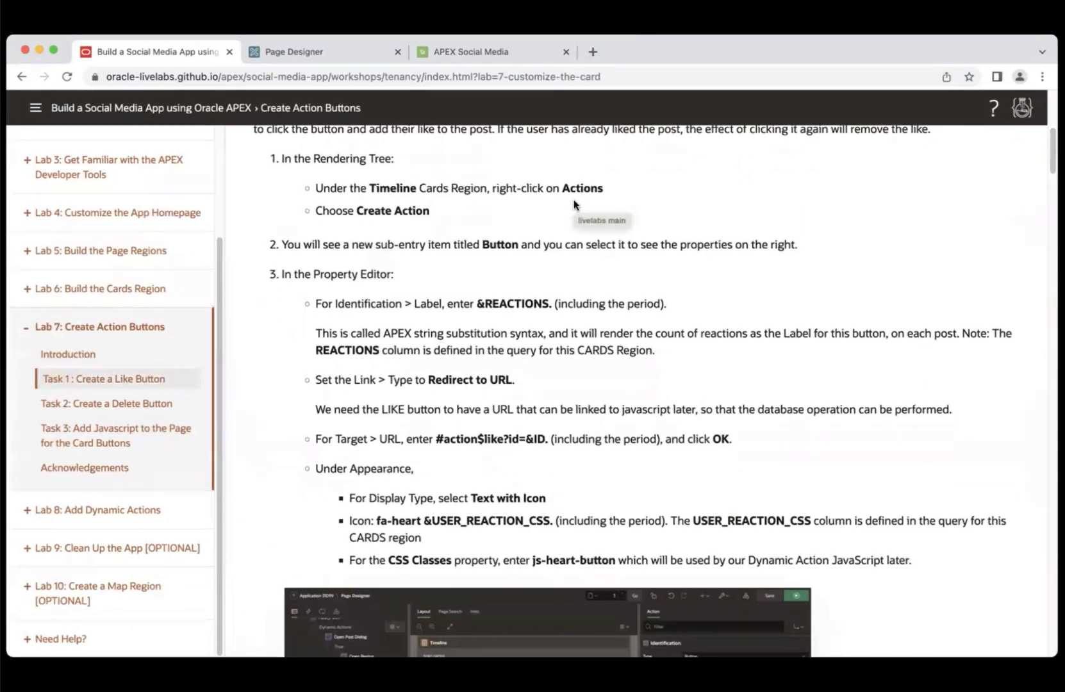
- Create a new action button under Timeline's Actions and paste &REACTIONS. as its label
{"action": "left_click", "coordinate": [319, 57]}
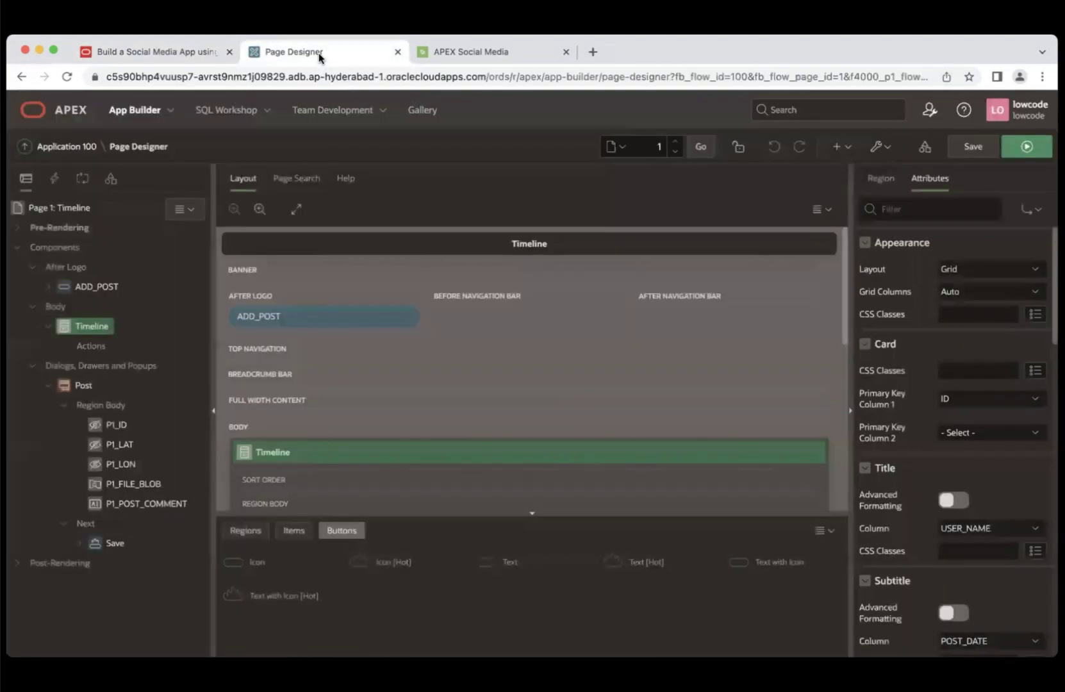
{"action": "left_click", "coordinate": [98, 350]}
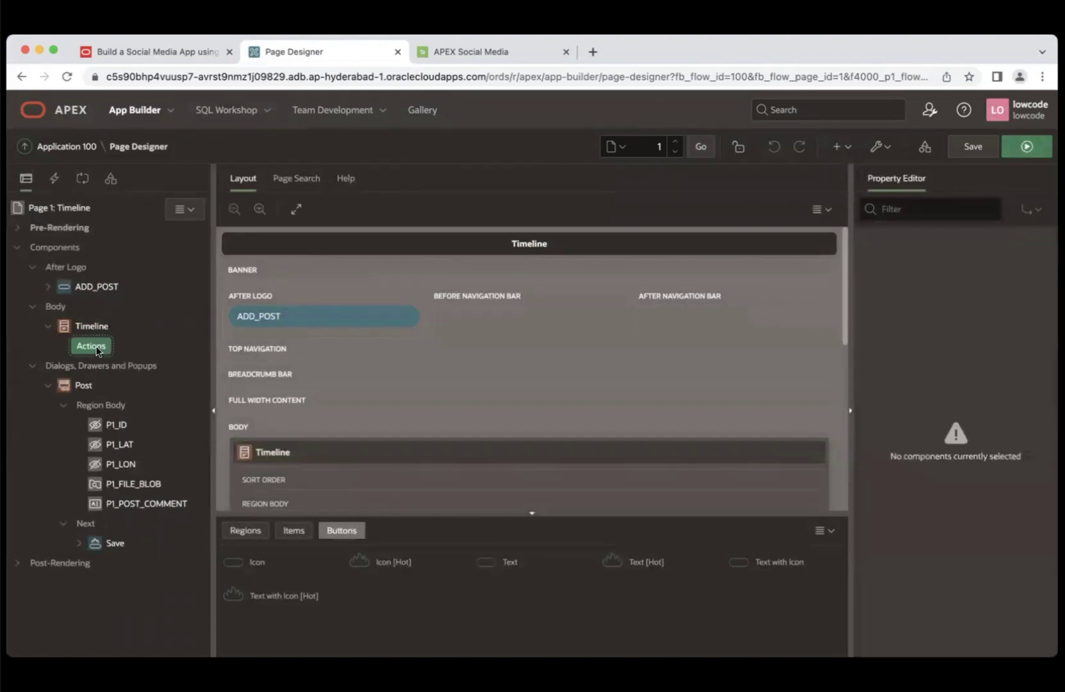
{"action": "right_click", "coordinate": [98, 351]}
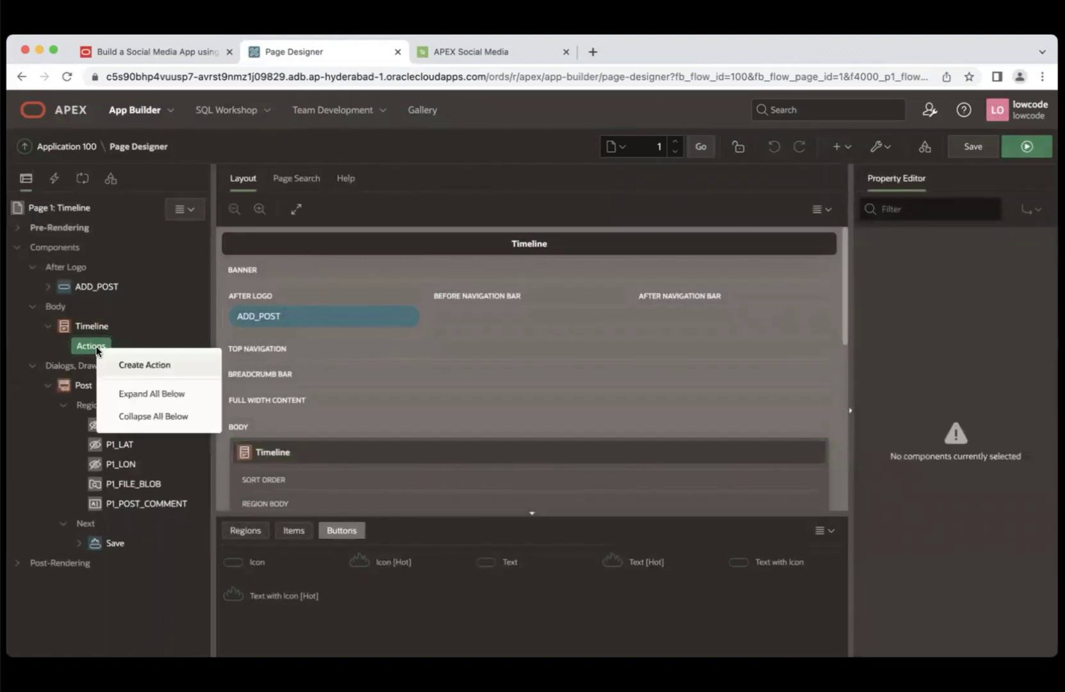
{"action": "left_click", "coordinate": [125, 369]}
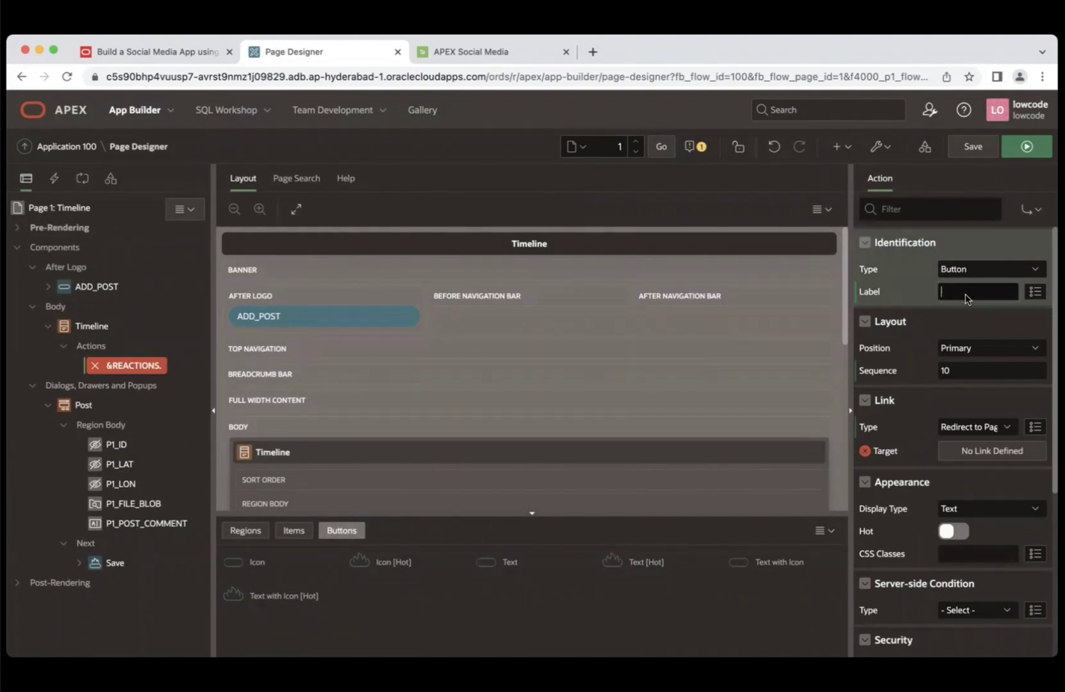
{"action": "left_click", "coordinate": [195, 55]}
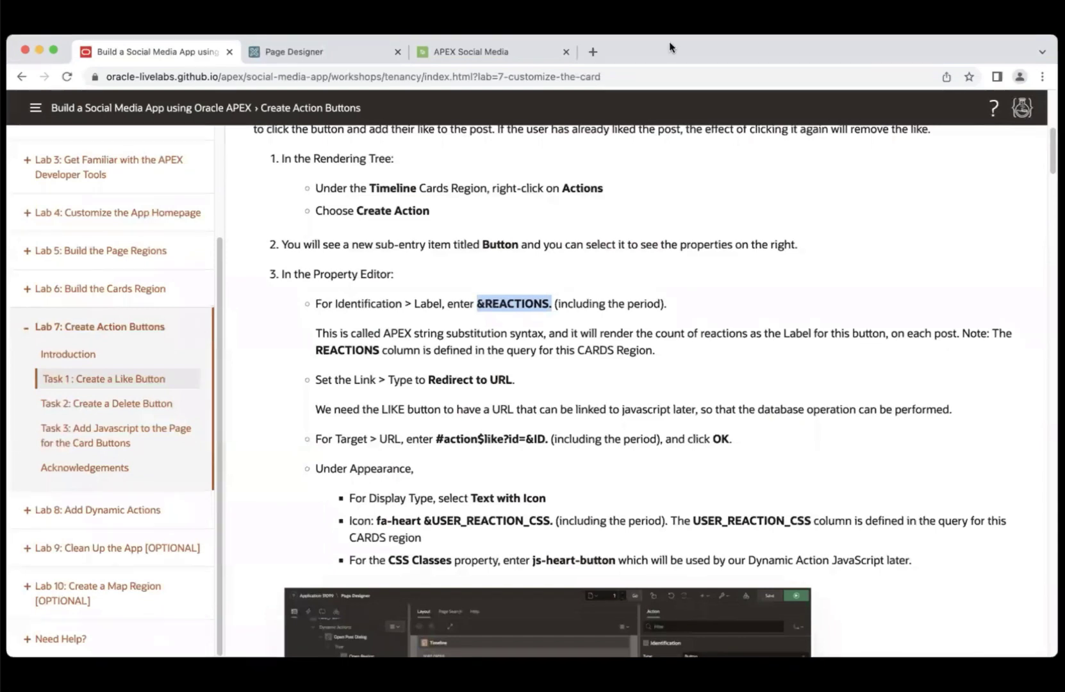
{"action": "left_click", "coordinate": [339, 50]}
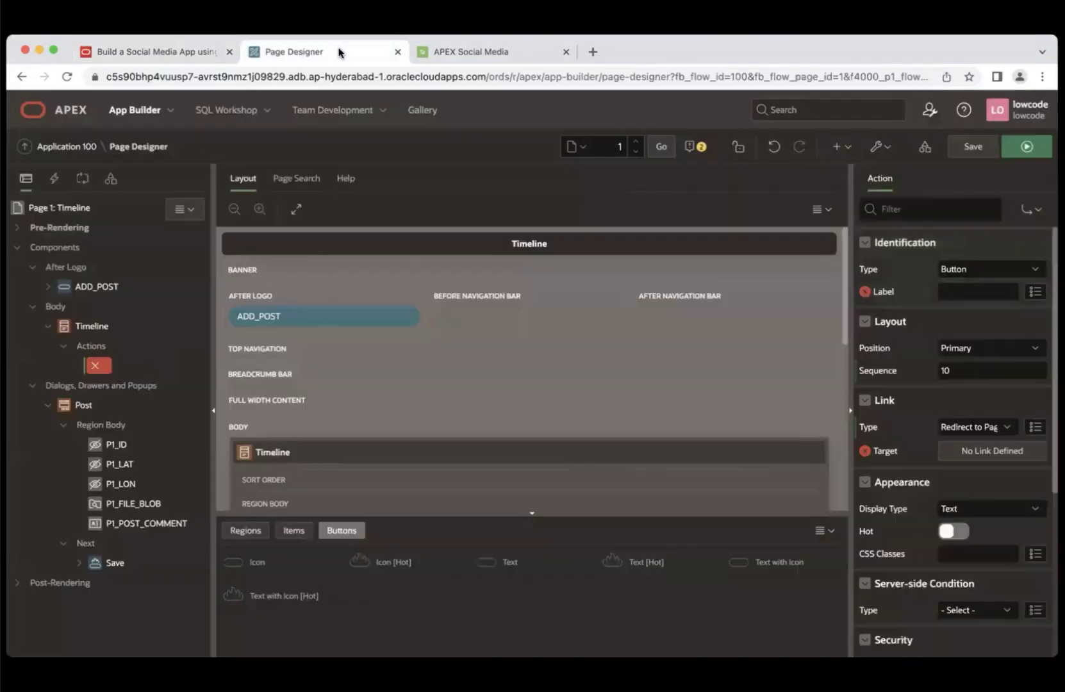
{"action": "left_click", "coordinate": [963, 294]}
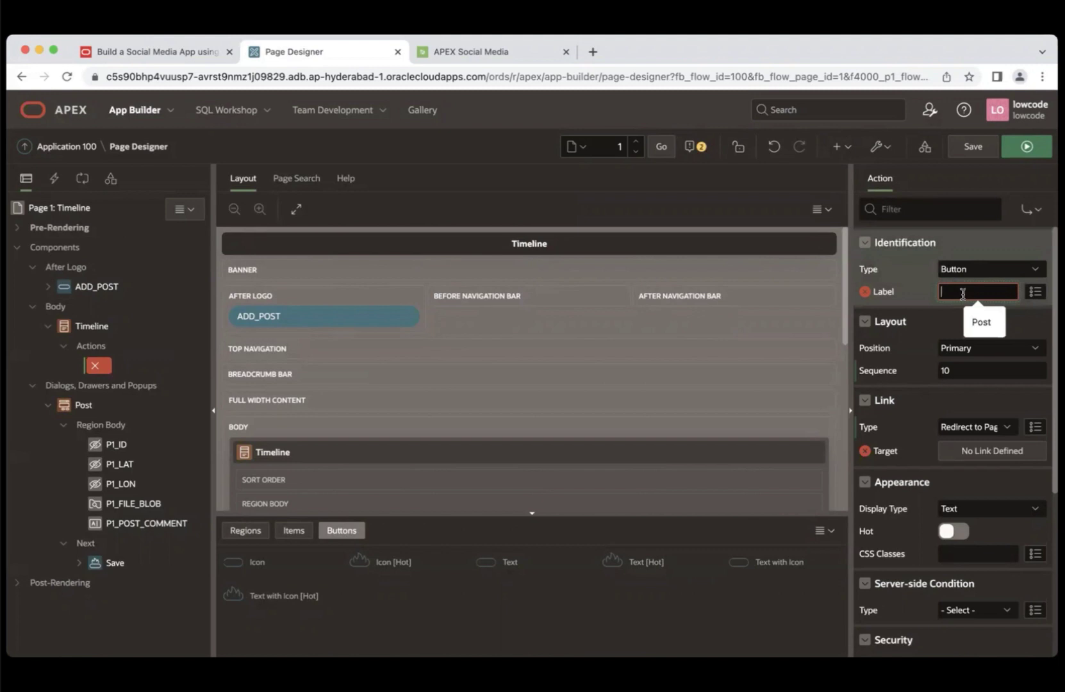
{"action": "type", "text": "&REACTIONS."}
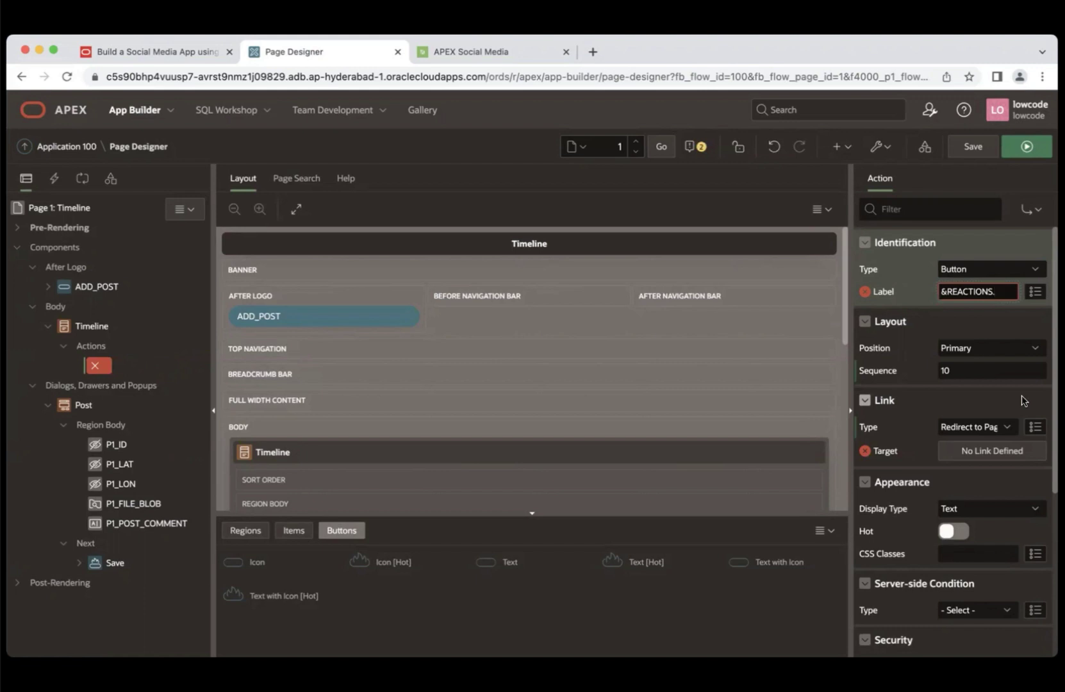
- Set the button's link type to Redirect to URL with target #action$like?id=&ID.
{"action": "left_click", "coordinate": [971, 427]}
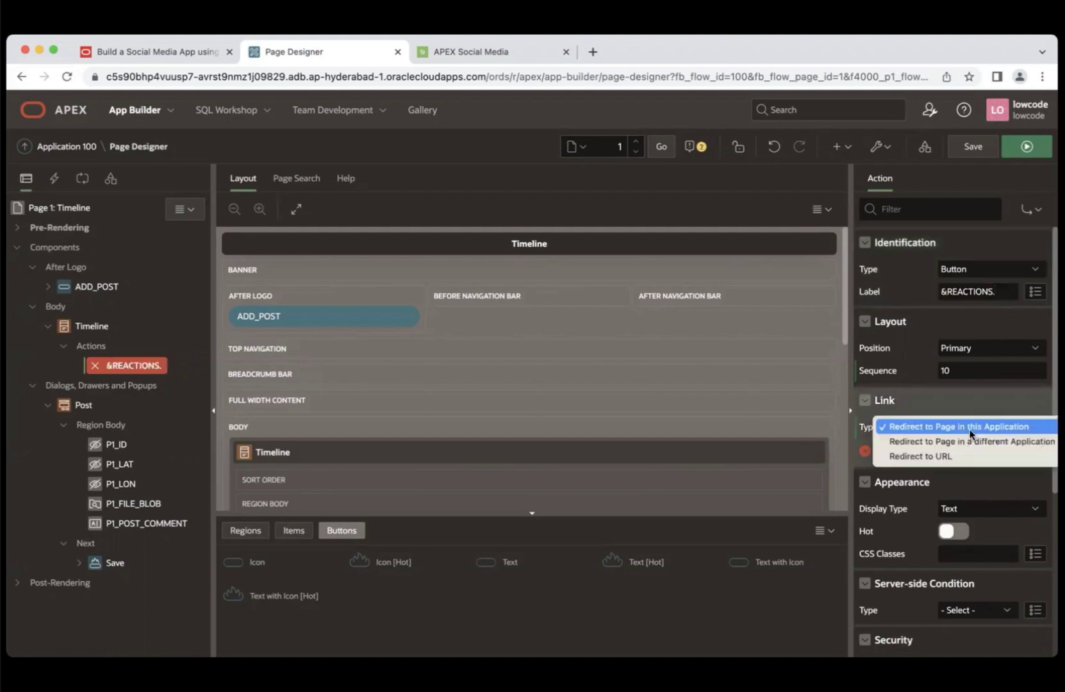
{"action": "left_click", "coordinate": [947, 457]}
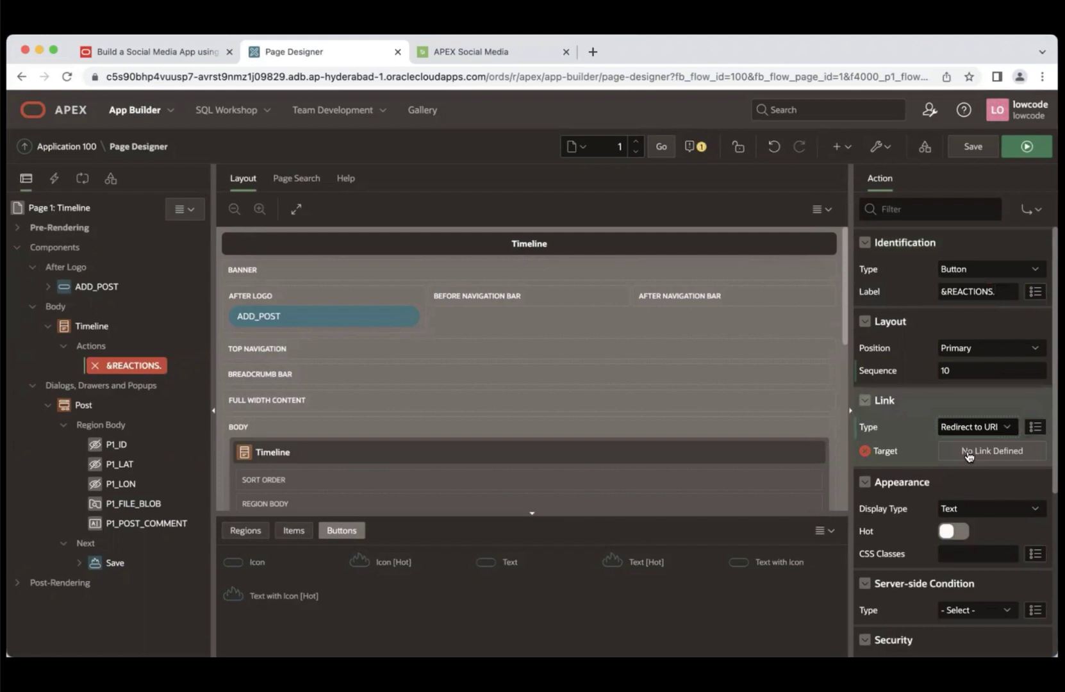
{"action": "left_click", "coordinate": [969, 454]}
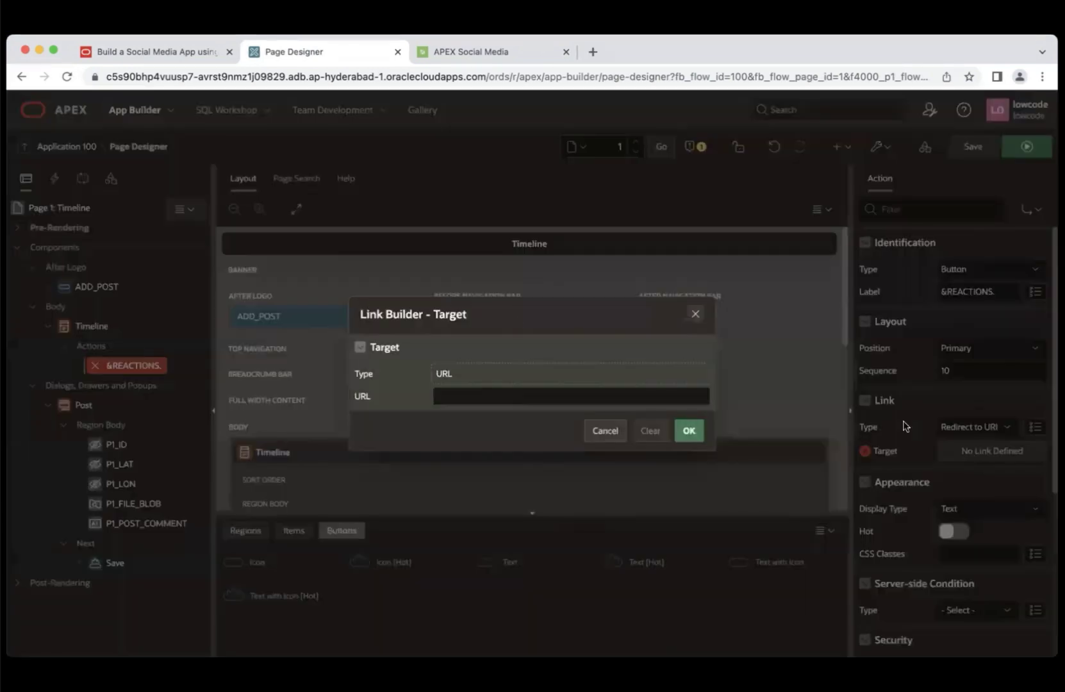
{"action": "left_click", "coordinate": [184, 53]}
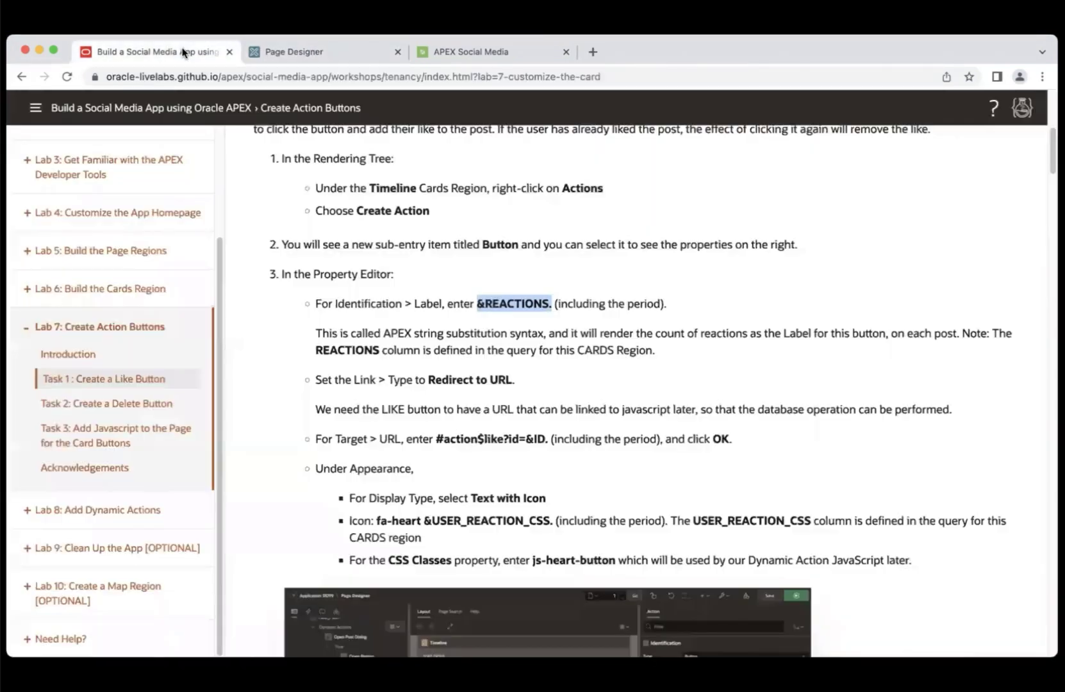
{"action": "left_click", "coordinate": [436, 439]}
{"action": "left_click_drag", "start_coordinate": [436, 438], "coordinate": [523, 439]}
{"action": "left_click_drag", "start_coordinate": [555, 439], "coordinate": [549, 439]}
{"action": "key", "text": "super+c"}
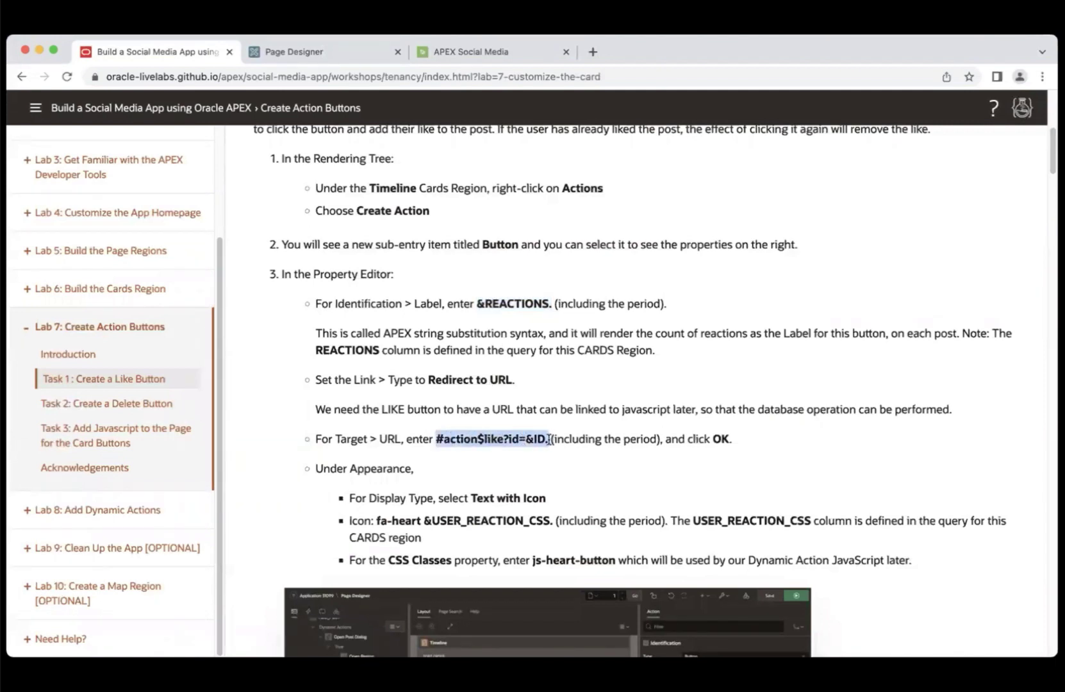
{"action": "left_click", "coordinate": [307, 48]}
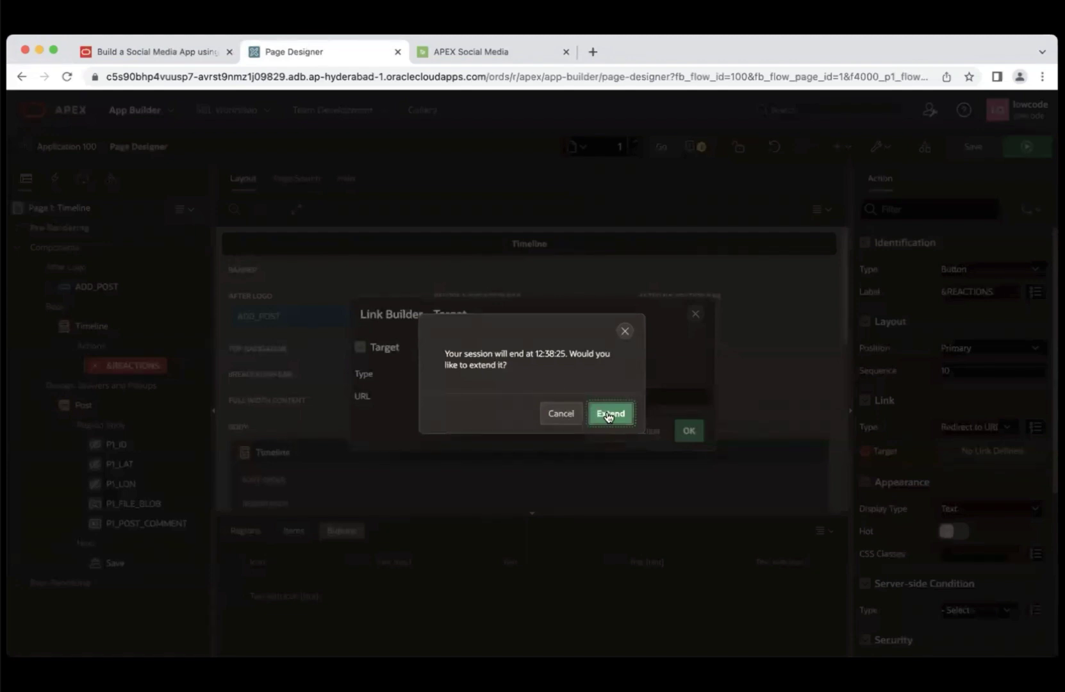
{"action": "left_click", "coordinate": [605, 414]}
{"action": "left_click", "coordinate": [483, 396]}
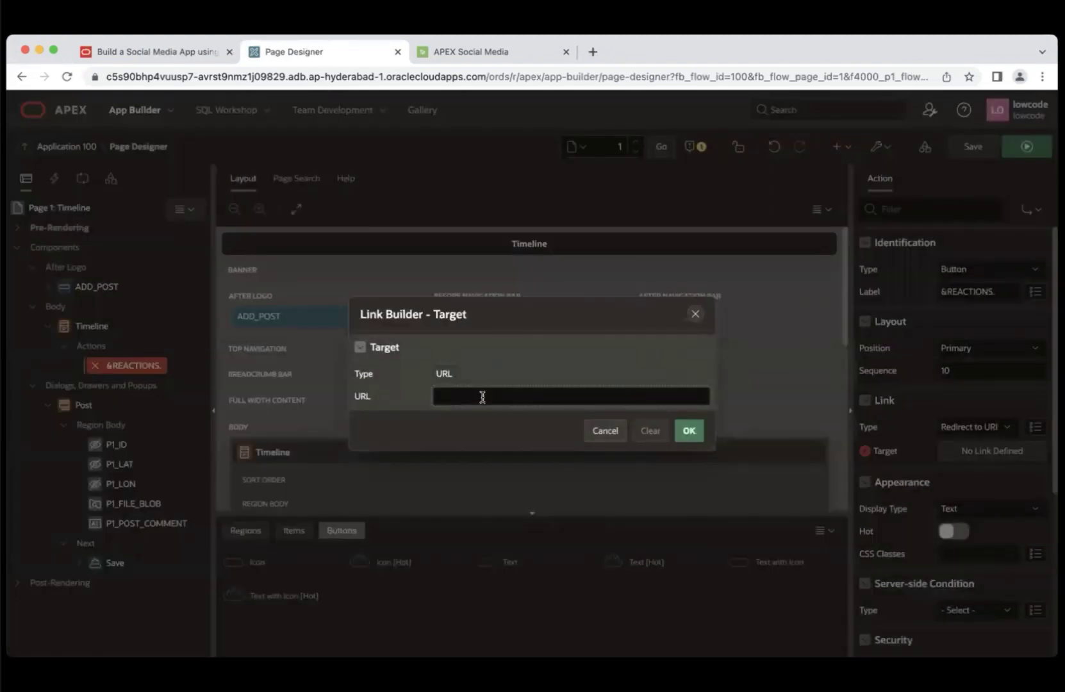
{"action": "key", "text": "super+v"}
{"action": "left_click", "coordinate": [688, 431]}
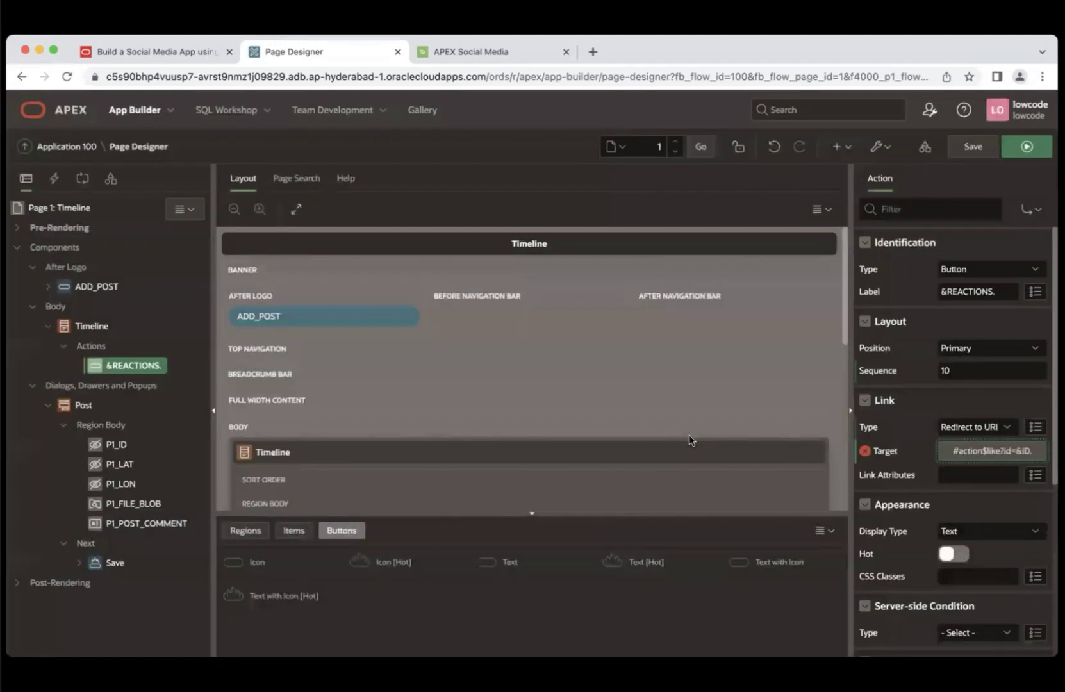
- Display the button as Text with Icon, icon fa-heart &USER_REACTION_CSS., CSS class js-heart-button
{"action": "scroll", "coordinate": [978, 351], "scroll_direction": "down", "scroll_amount": 3}
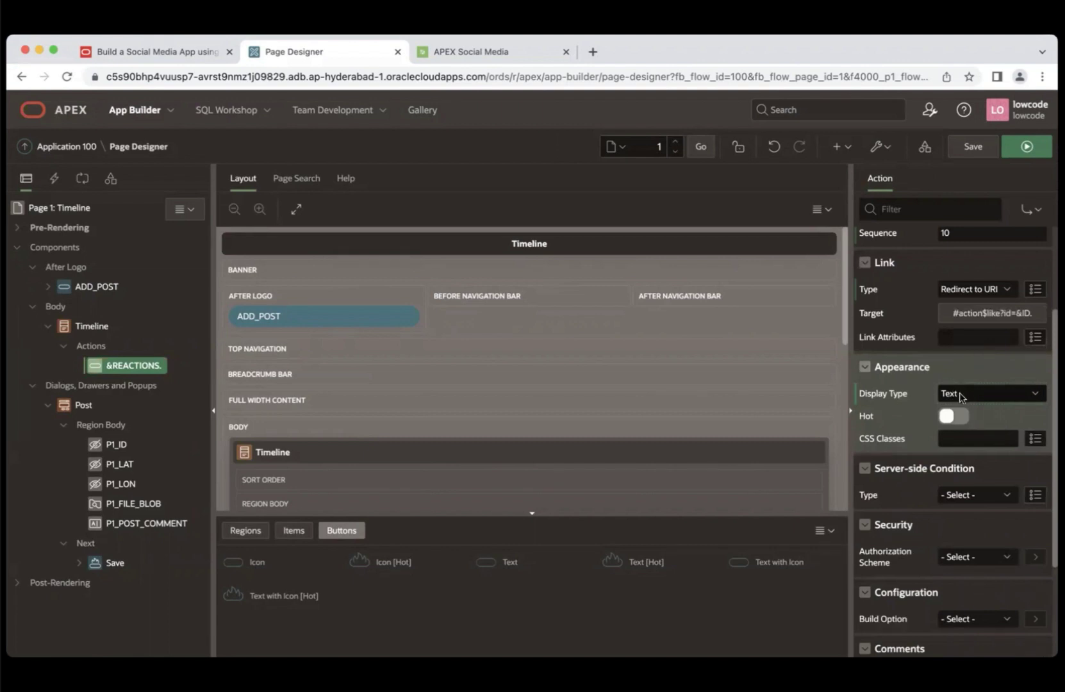
{"action": "left_click", "coordinate": [961, 396]}
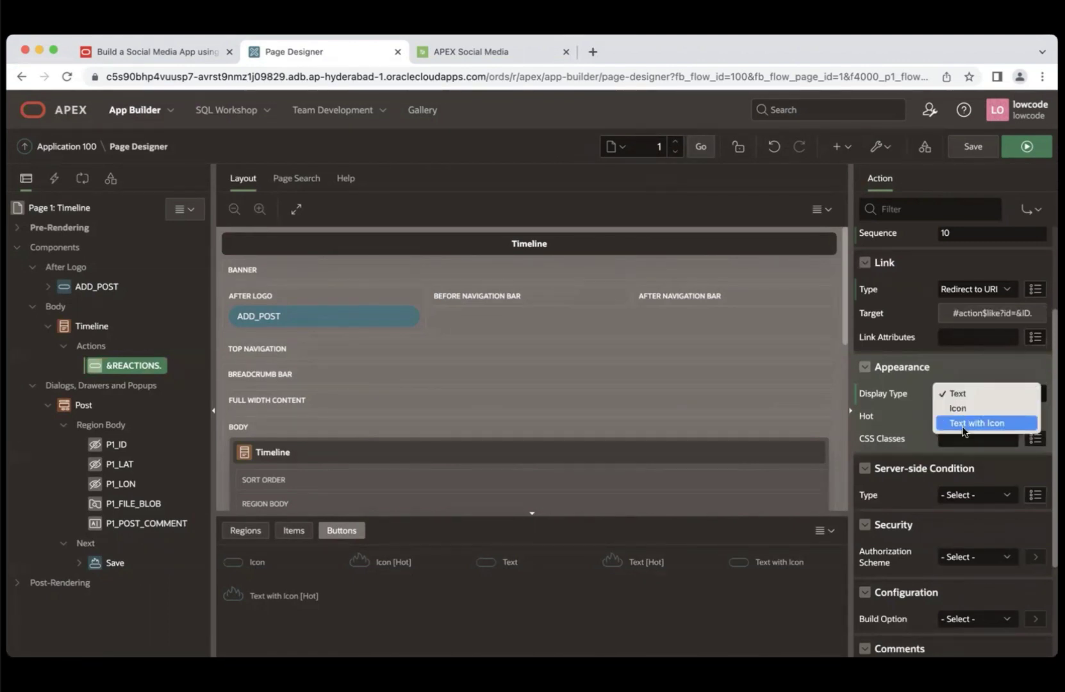
{"action": "left_click", "coordinate": [963, 424]}
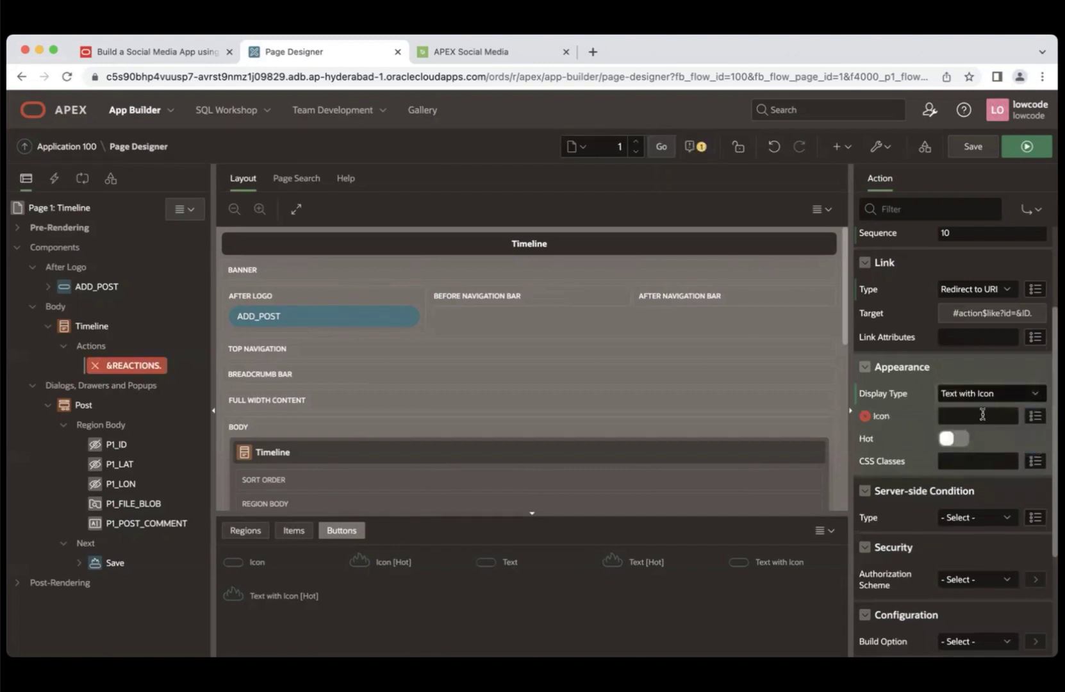
{"action": "left_click", "coordinate": [981, 415]}
{"action": "left_click", "coordinate": [157, 51]}
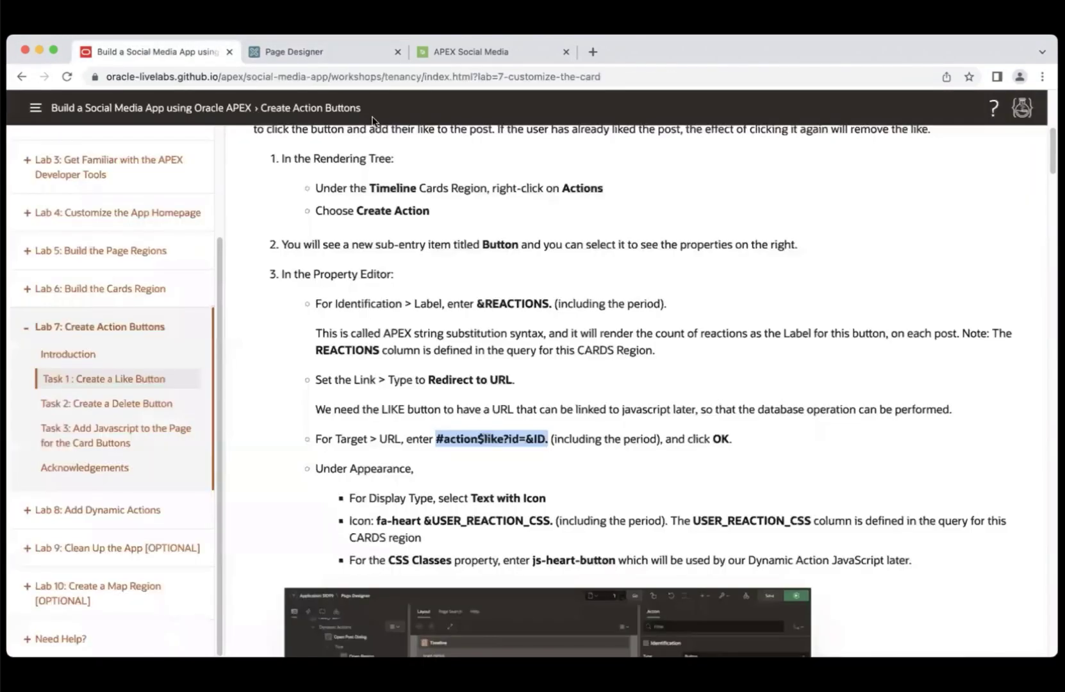
{"action": "left_click_drag", "start_coordinate": [376, 520], "coordinate": [555, 522]}
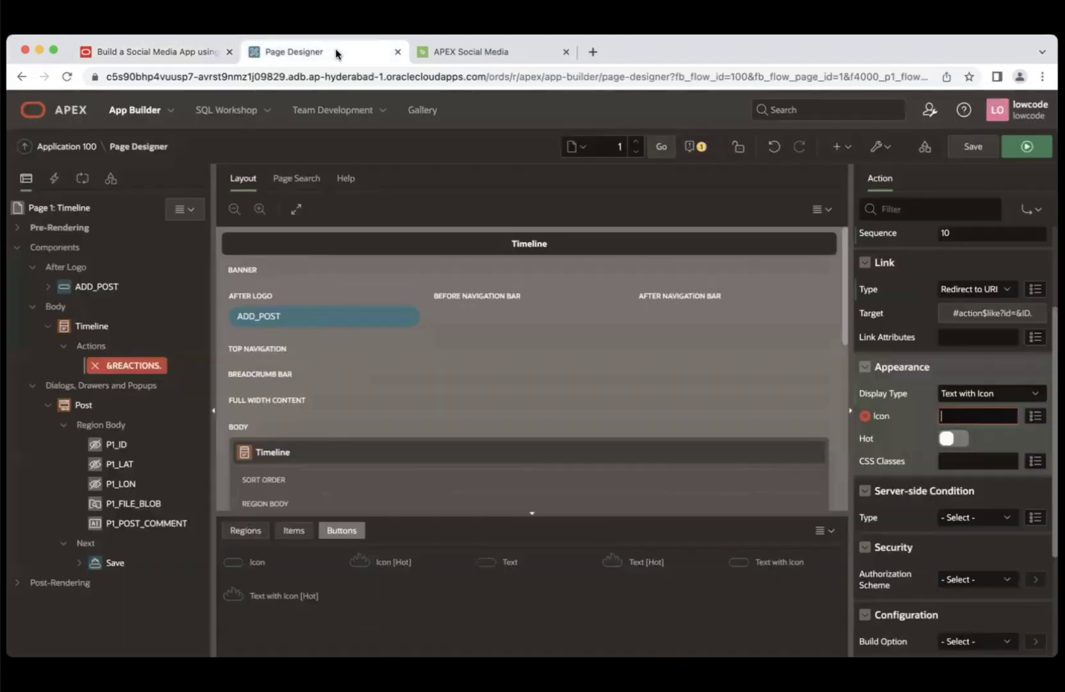
{"action": "left_click", "coordinate": [338, 52]}
{"action": "key", "text": "super+v"}
{"action": "left_click", "coordinate": [953, 461]}
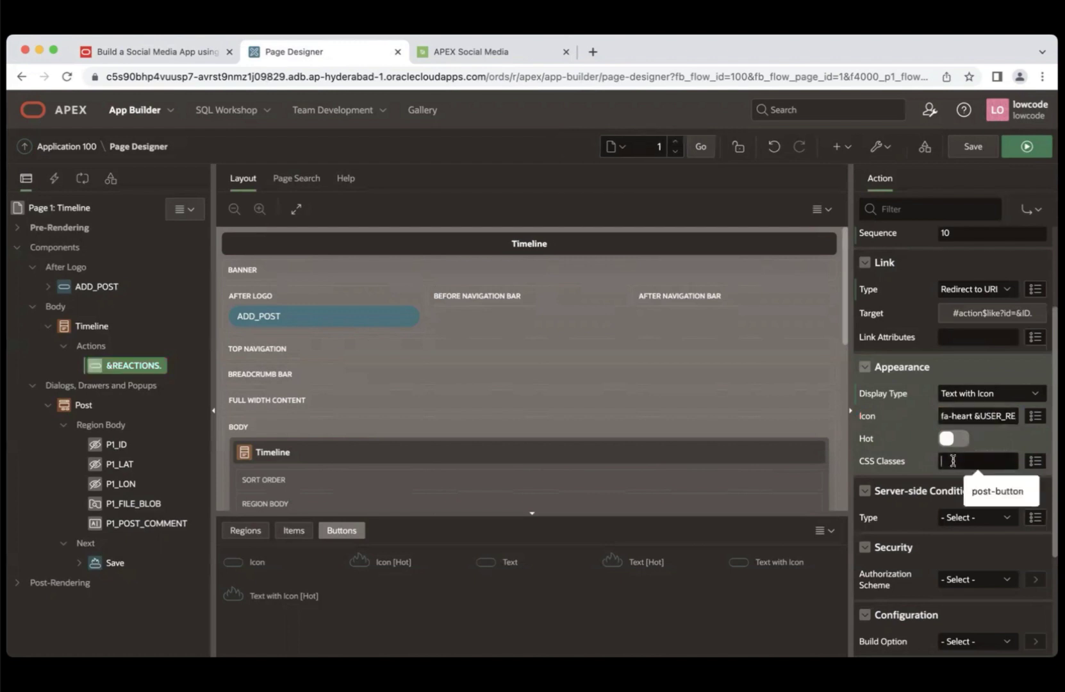
{"action": "type", "text": "j"}
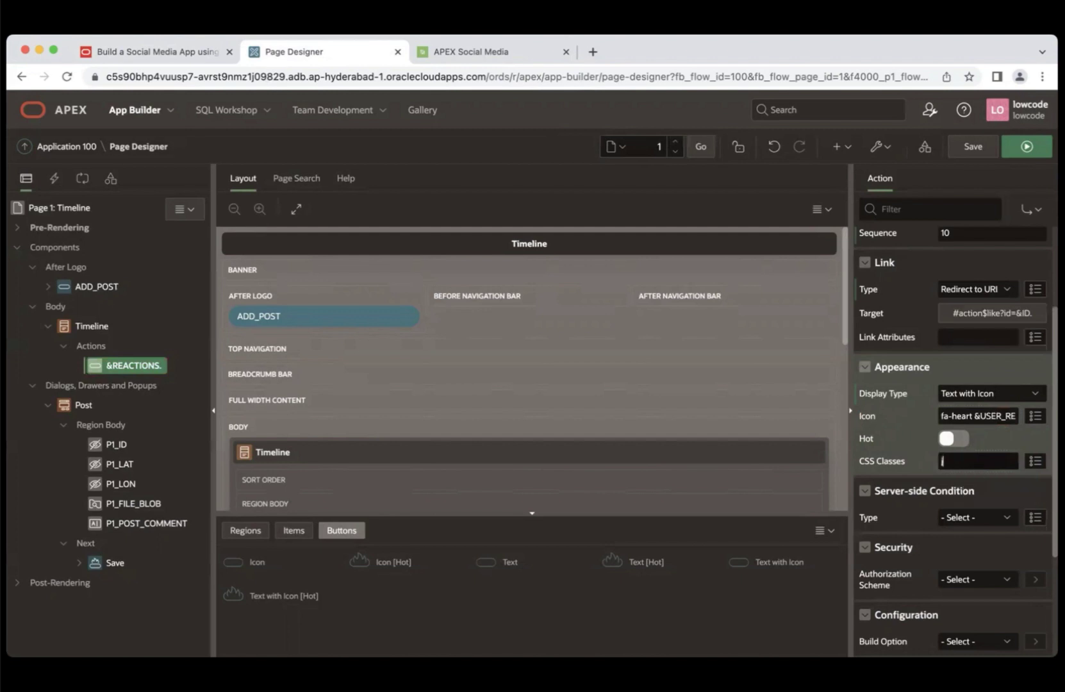
{"action": "type", "text": "s-heart-button"}
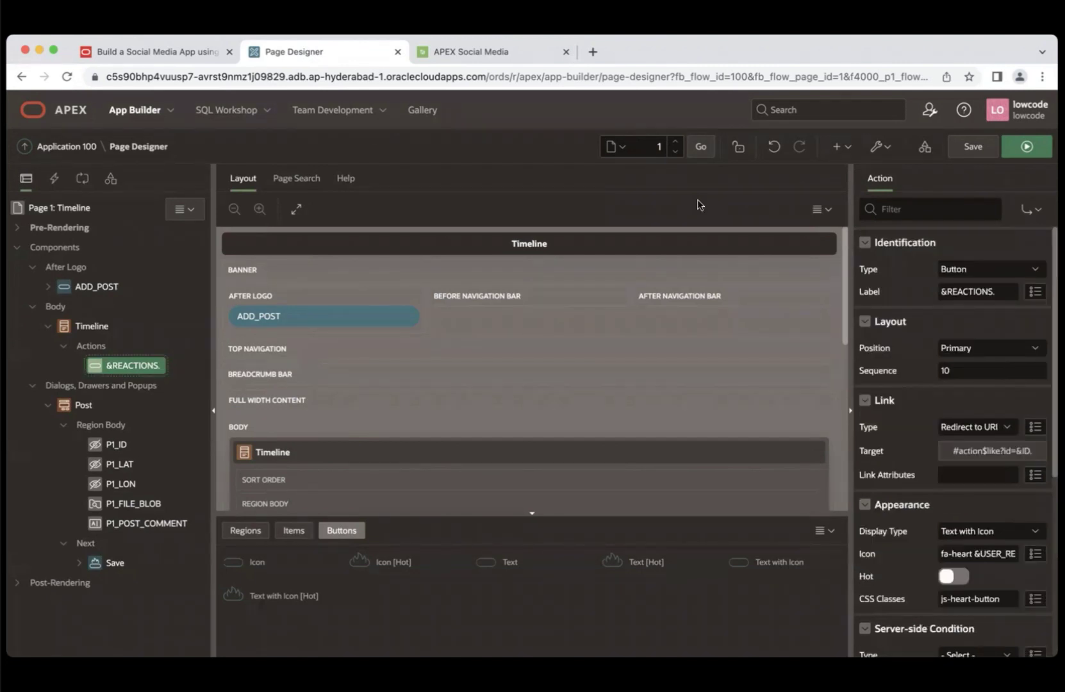
- Add a second action button labelled Delete under Timeline's Actions, in the Secondary position
{"action": "left_click", "coordinate": [91, 347]}
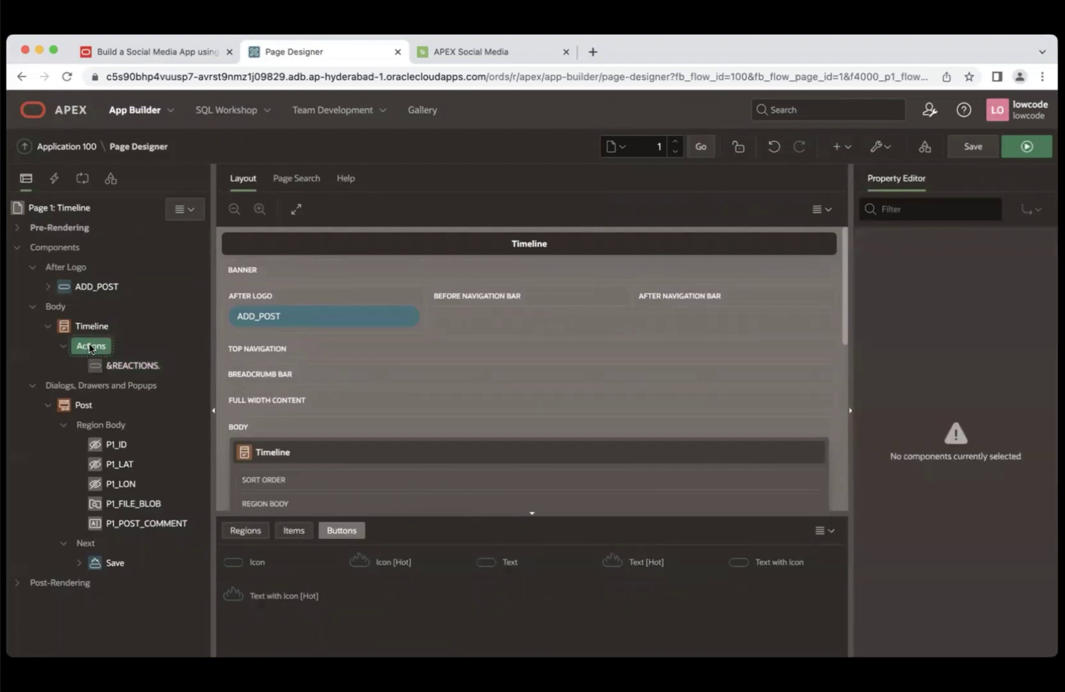
{"action": "right_click", "coordinate": [90, 347]}
{"action": "left_click", "coordinate": [133, 363]}
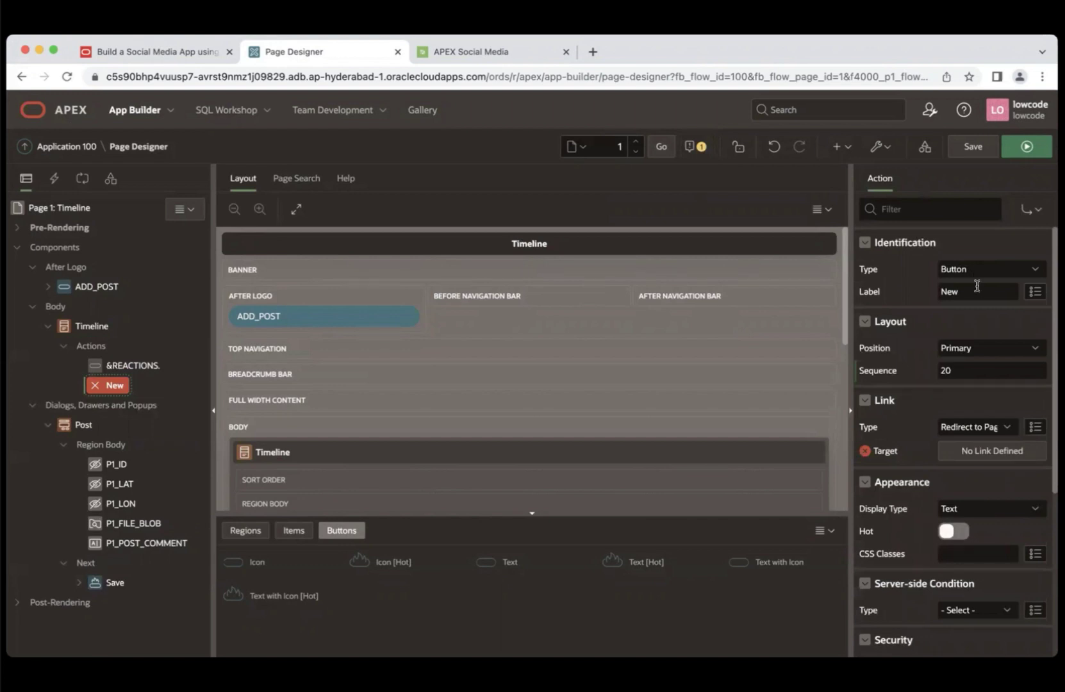
{"action": "left_click_drag", "start_coordinate": [979, 292], "coordinate": [935, 293]}
{"action": "type", "text": "Delete"}
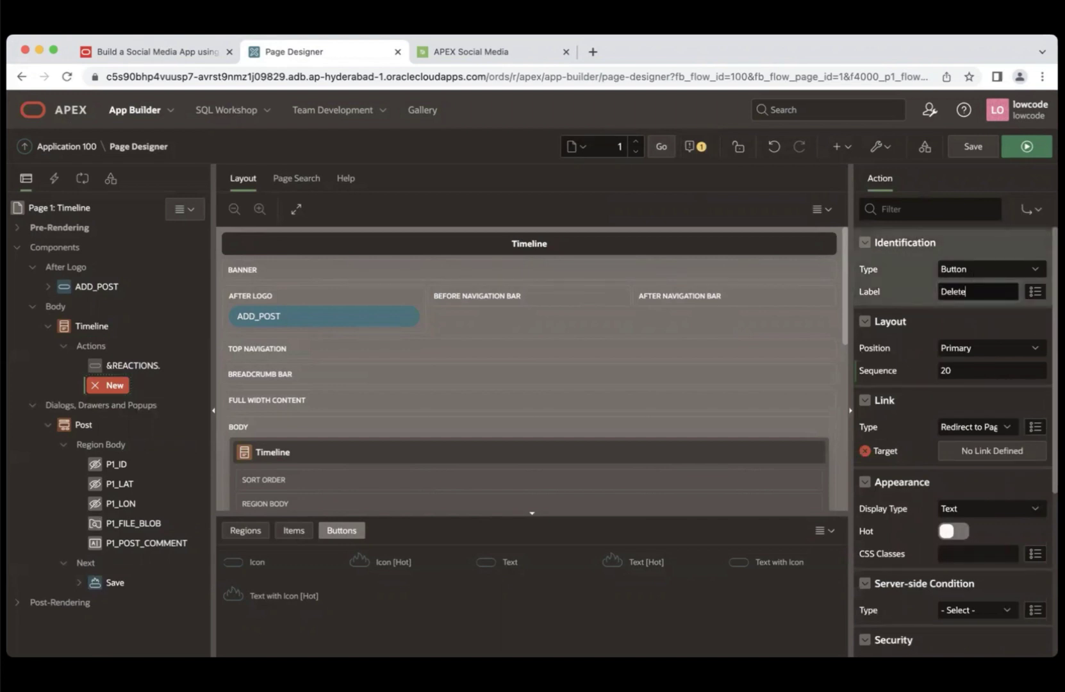
{"action": "left_click", "coordinate": [981, 350]}
{"action": "left_click", "coordinate": [974, 363]}
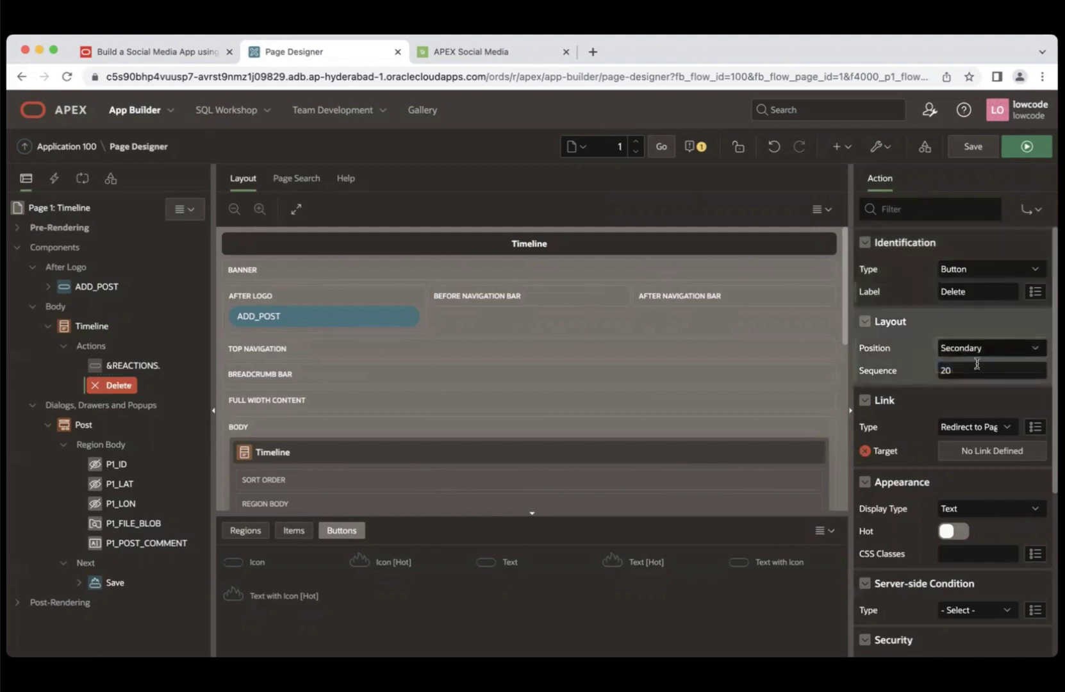
- Make the Delete button redirect to the URL #action$delete?id=&ID.
{"action": "left_click", "coordinate": [959, 430]}
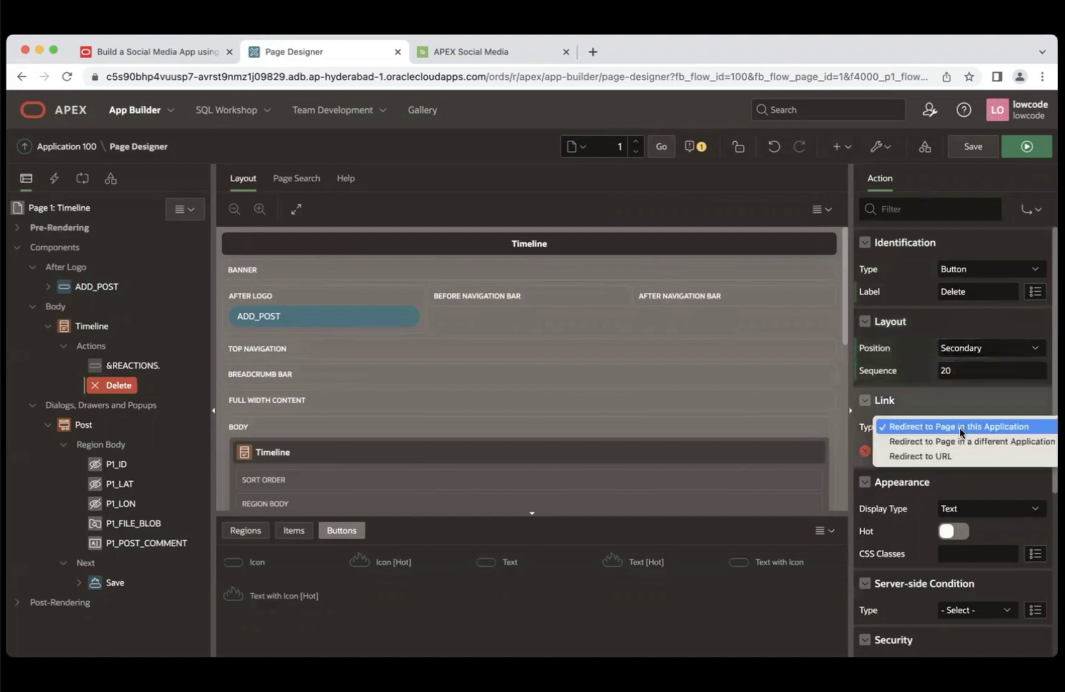
{"action": "left_click", "coordinate": [940, 457]}
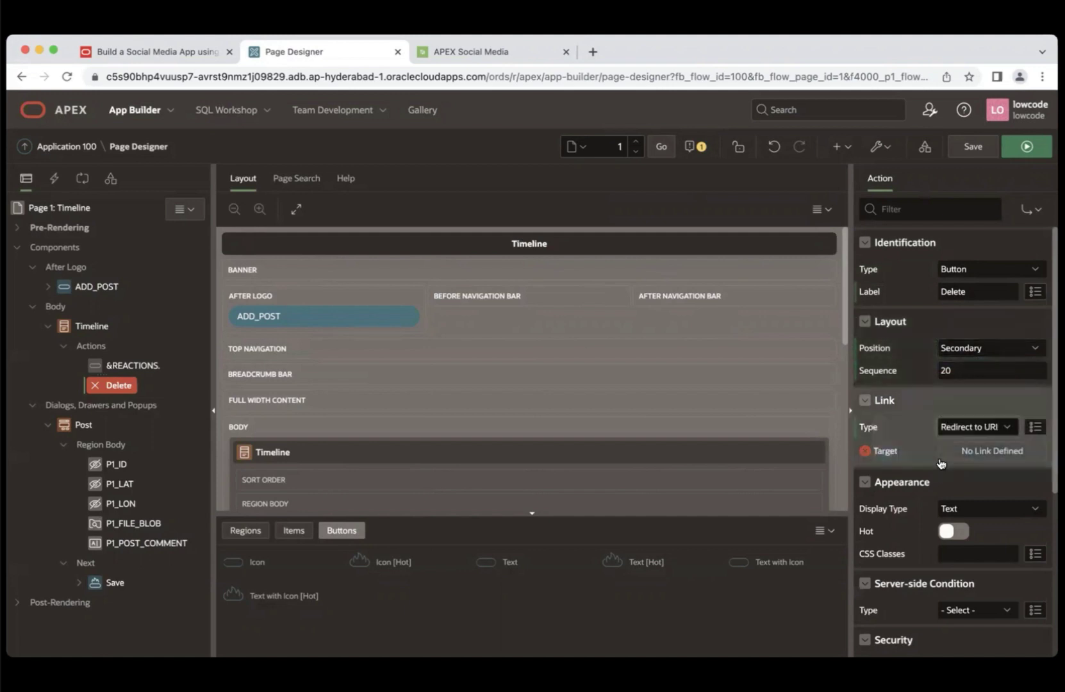
{"action": "left_click", "coordinate": [974, 453]}
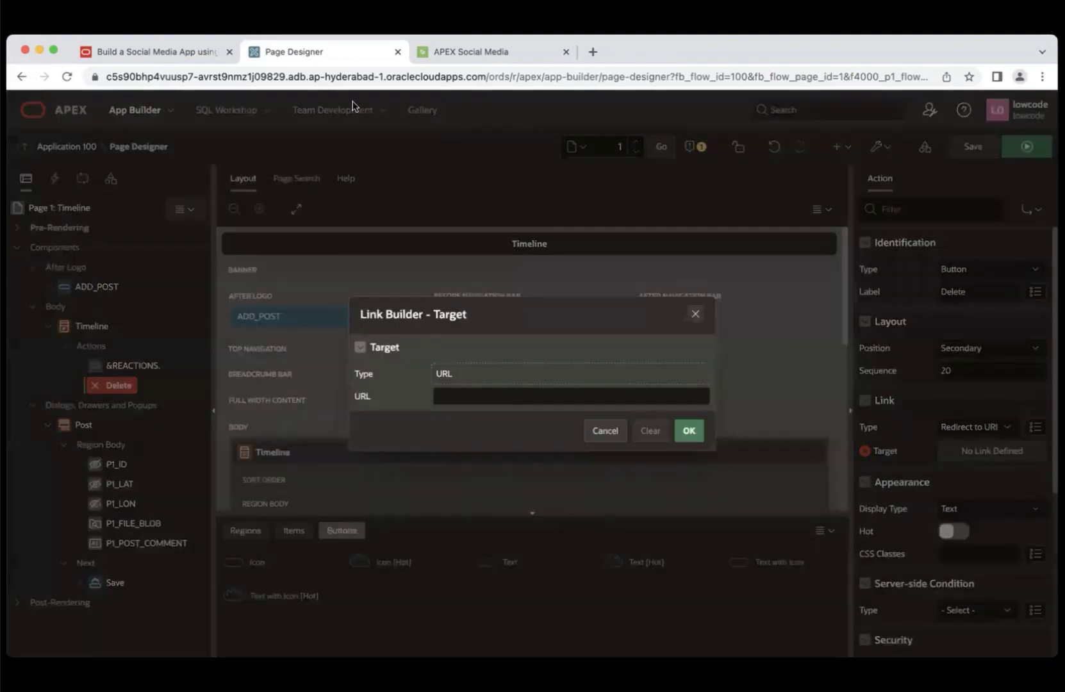
{"action": "left_click", "coordinate": [169, 47]}
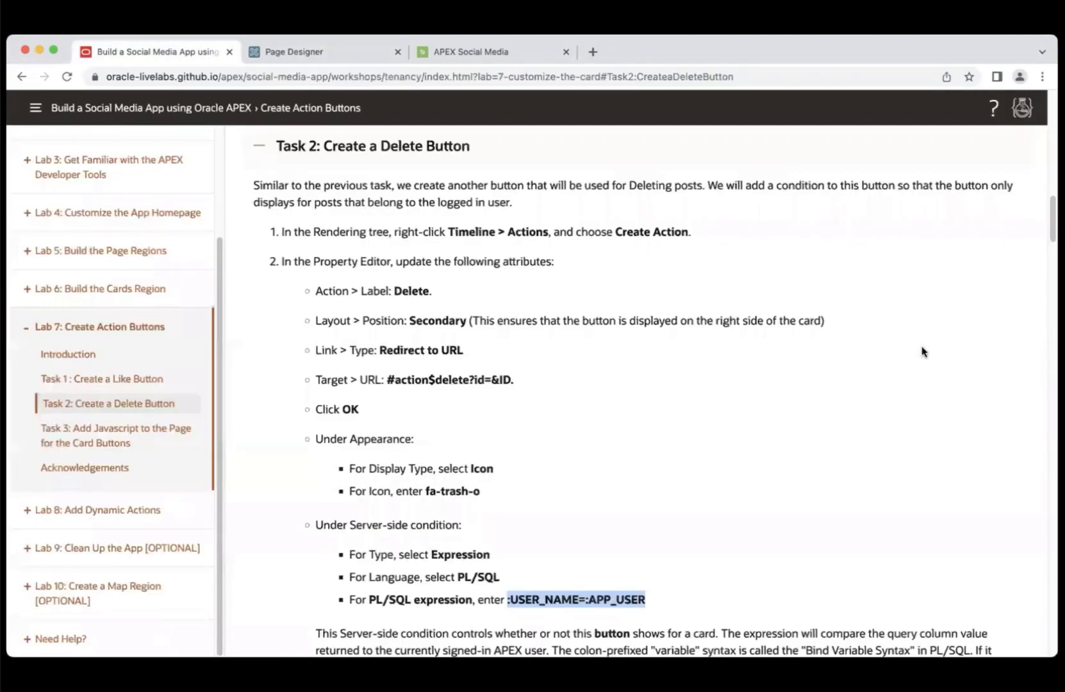
{"action": "left_click_drag", "start_coordinate": [386, 377], "coordinate": [526, 382]}
{"action": "key", "text": "ctrl+c"}
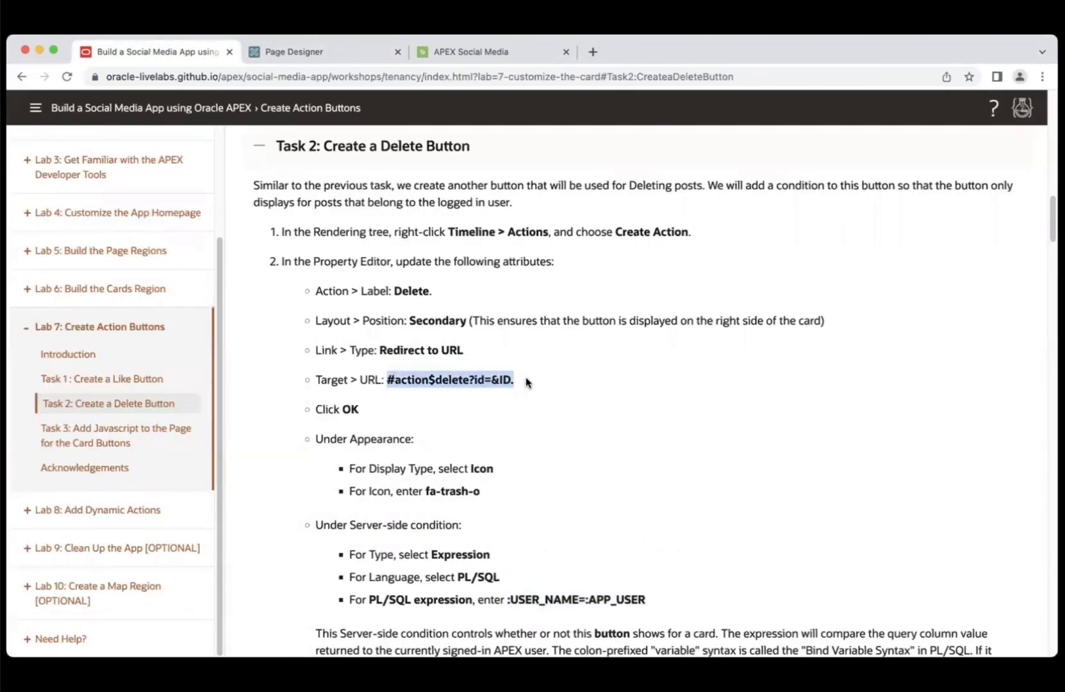
{"action": "left_click", "coordinate": [312, 50]}
{"action": "left_click", "coordinate": [560, 395]}
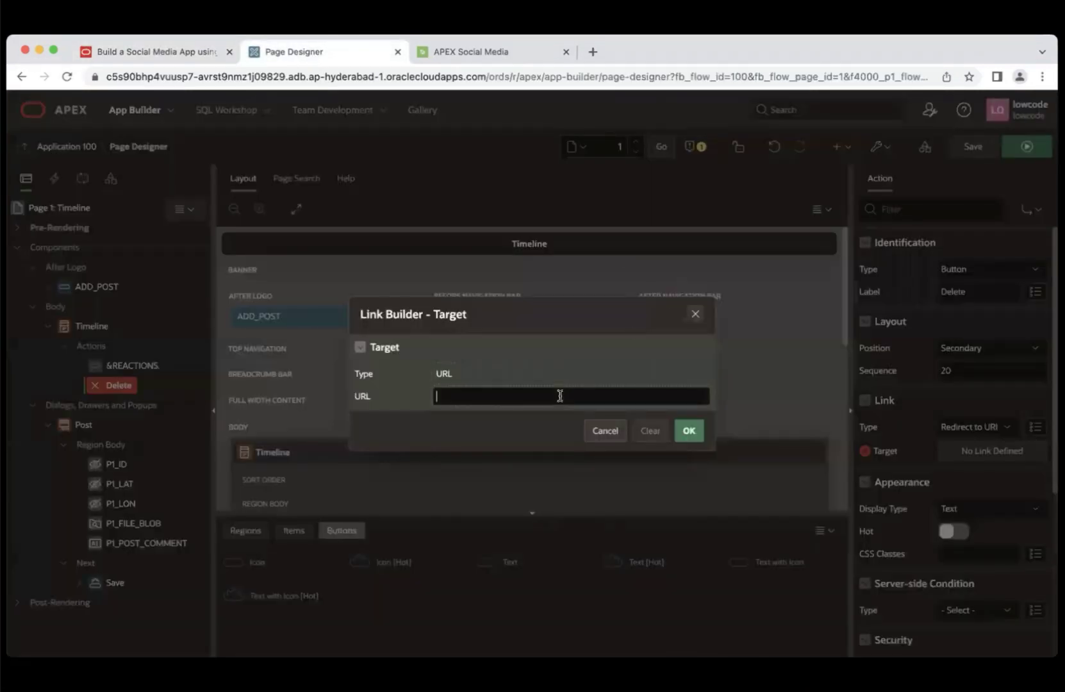
{"action": "key", "text": "ctrl+v"}
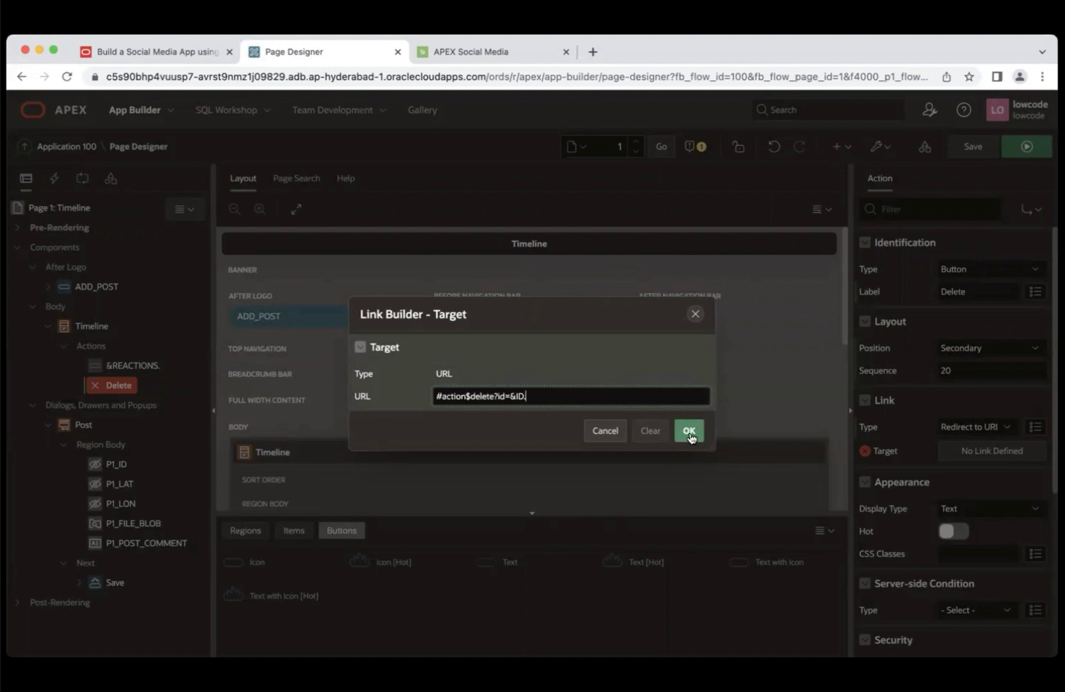
{"action": "left_click", "coordinate": [689, 432]}
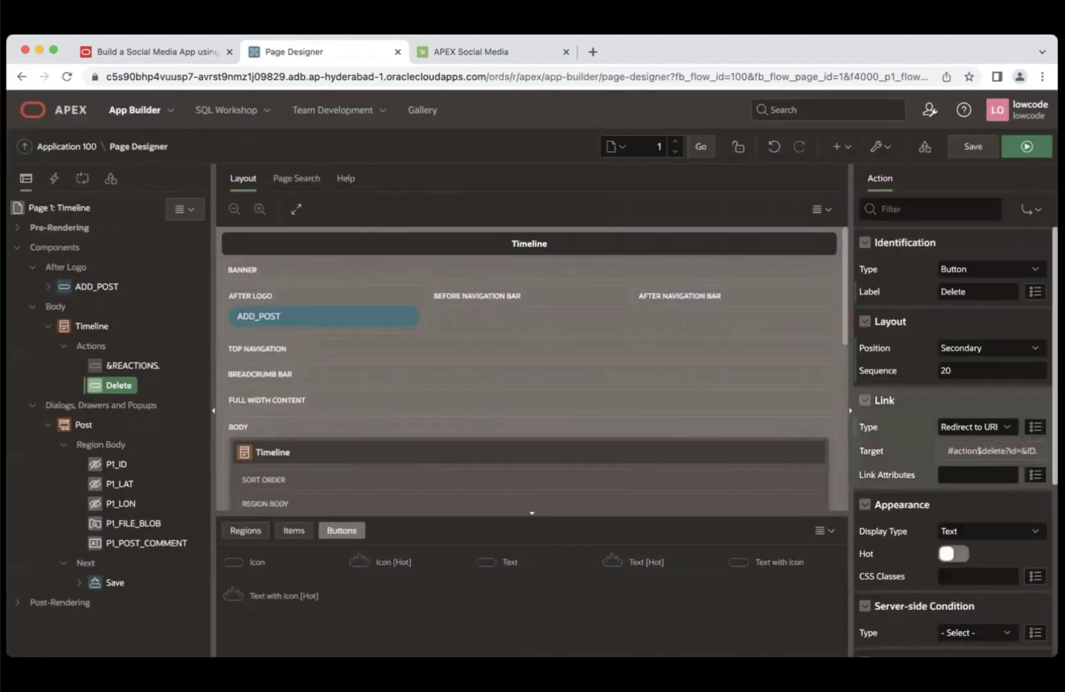
- Display the Delete button as Text with Icon using the fa-trash-o icon
{"action": "scroll", "coordinate": [955, 449], "scroll_direction": "down", "scroll_amount": 2}
{"action": "scroll", "coordinate": [987, 436], "scroll_direction": "down", "scroll_amount": 3}
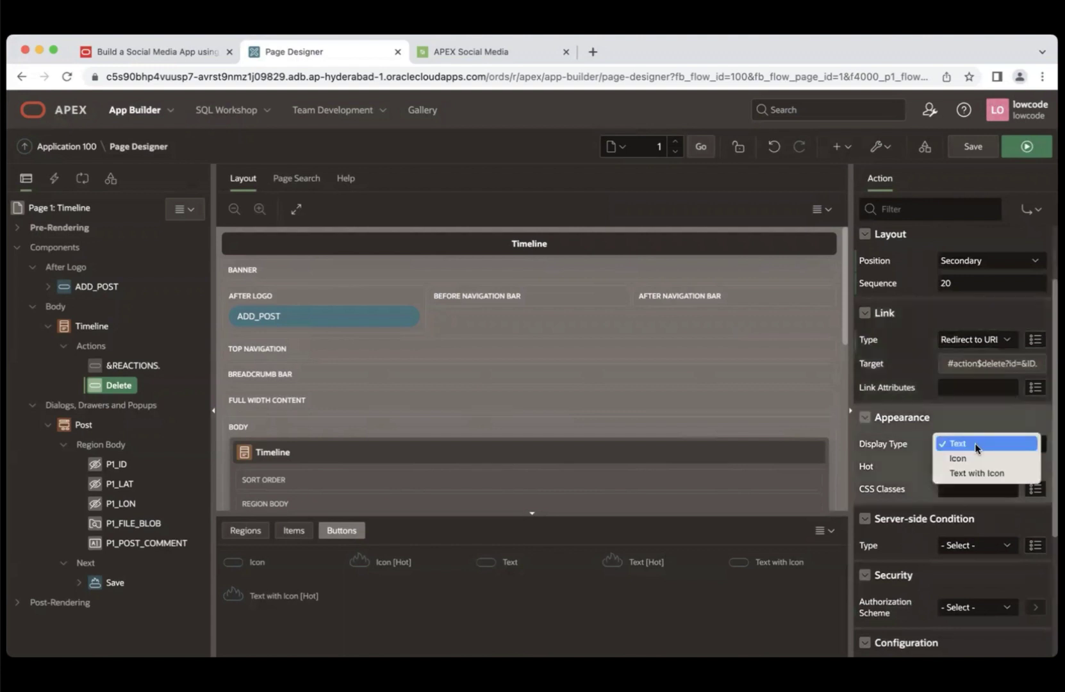
{"action": "left_click", "coordinate": [979, 444]}
{"action": "left_click", "coordinate": [971, 474]}
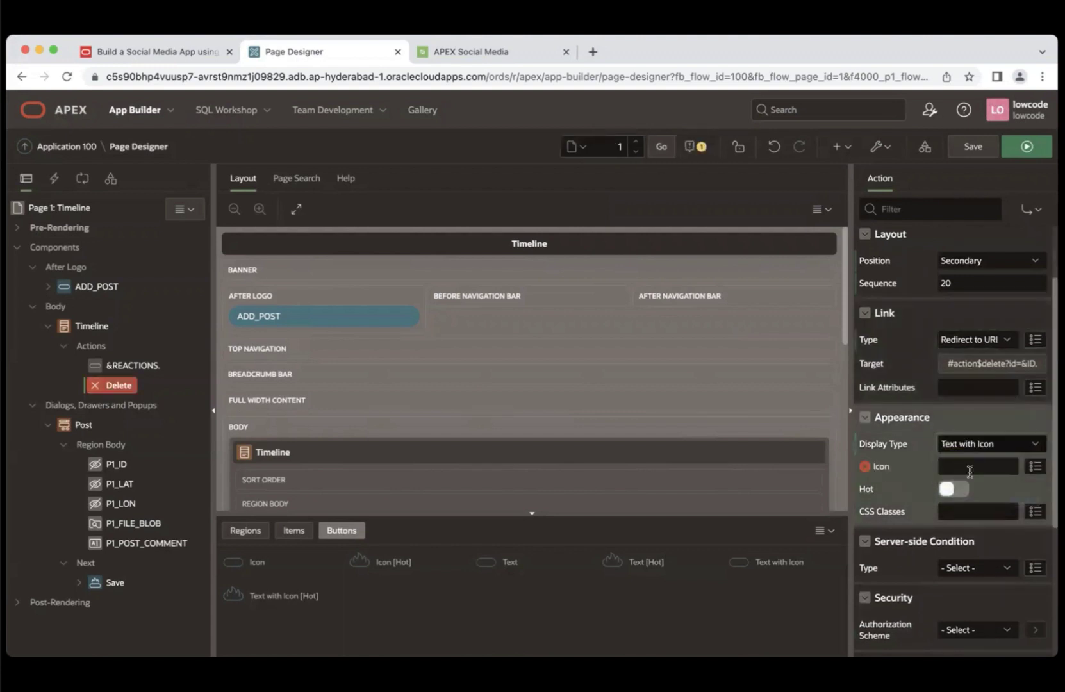
{"action": "left_click", "coordinate": [171, 50]}
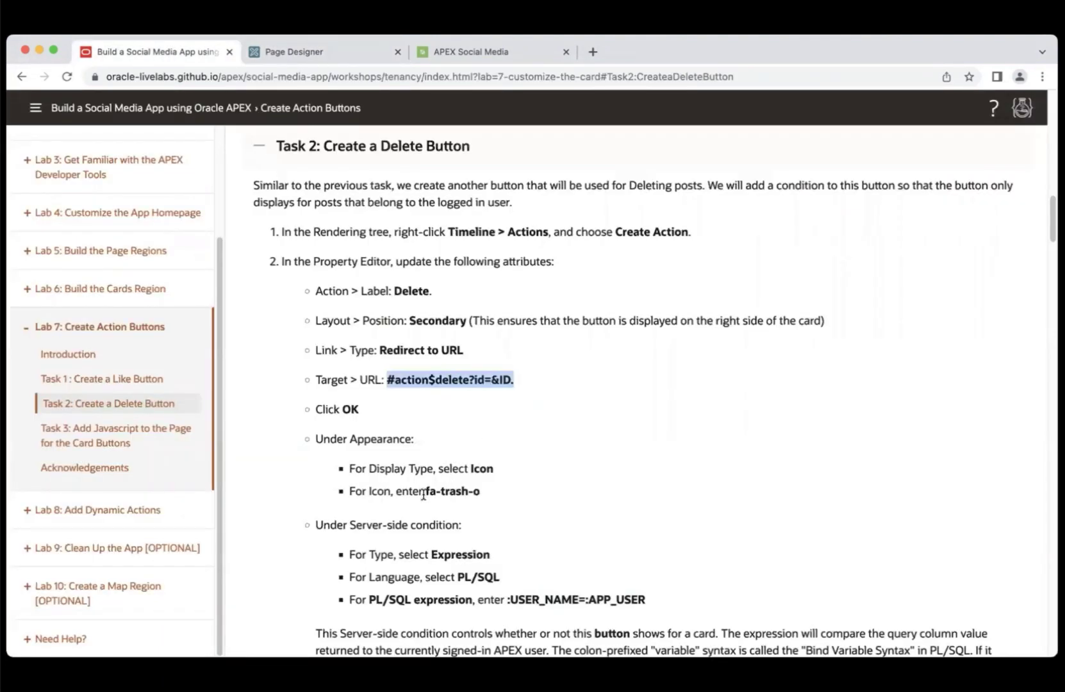
{"action": "left_click_drag", "start_coordinate": [425, 490], "coordinate": [483, 495]}
{"action": "key", "text": "super+c"}
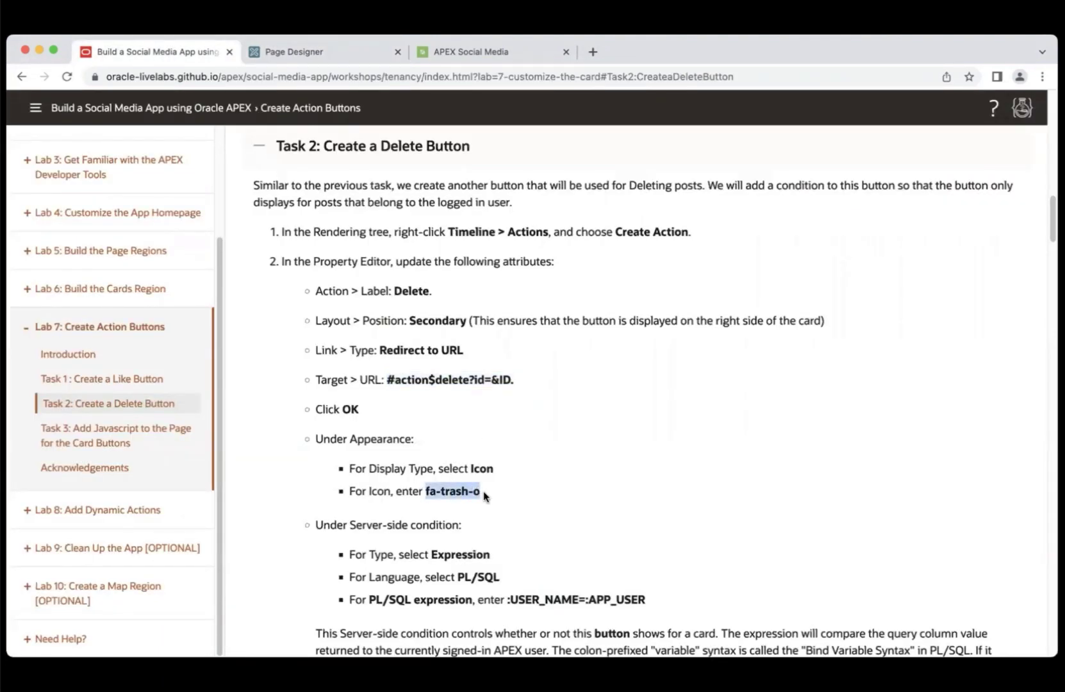
{"action": "left_click", "coordinate": [332, 56]}
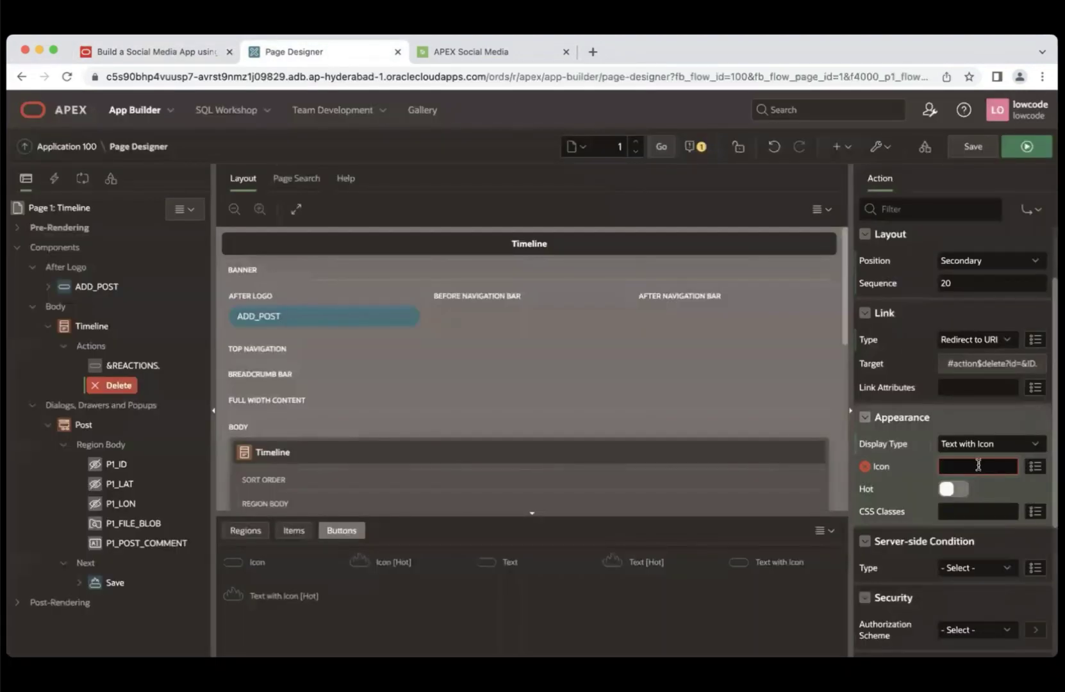
{"action": "key", "text": "super+v"}
{"action": "scroll", "coordinate": [978, 465], "scroll_direction": "down", "scroll_amount": 3}
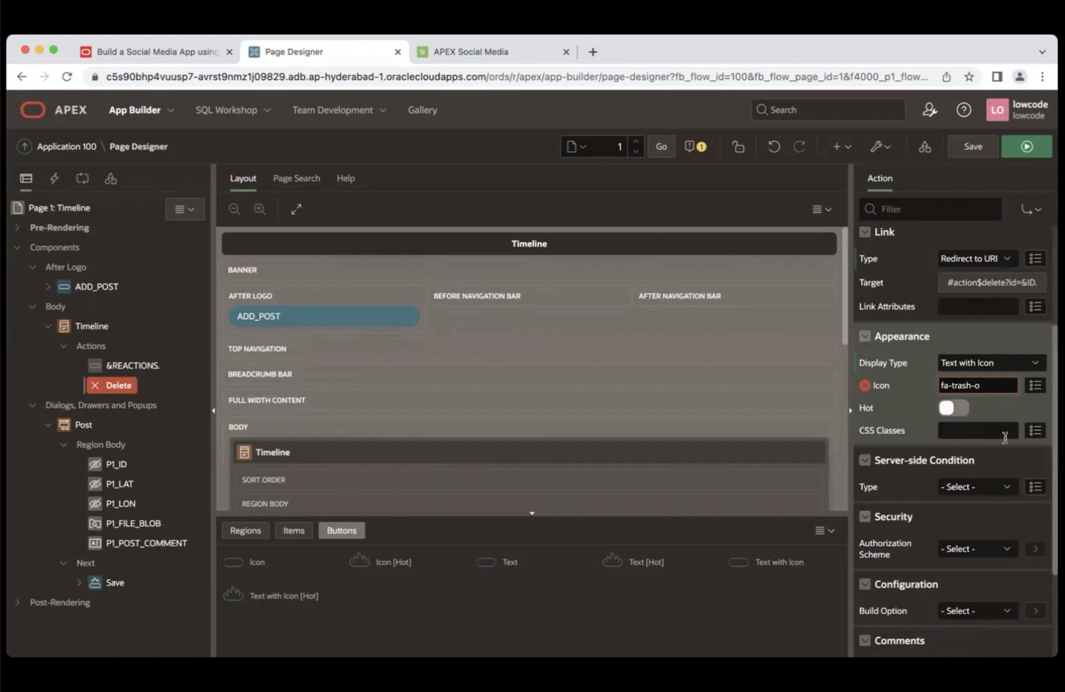
- Give the Delete button a PL/SQL Expression condition :USER_NAME=:APP_USER and save the page
{"action": "left_click", "coordinate": [984, 484]}
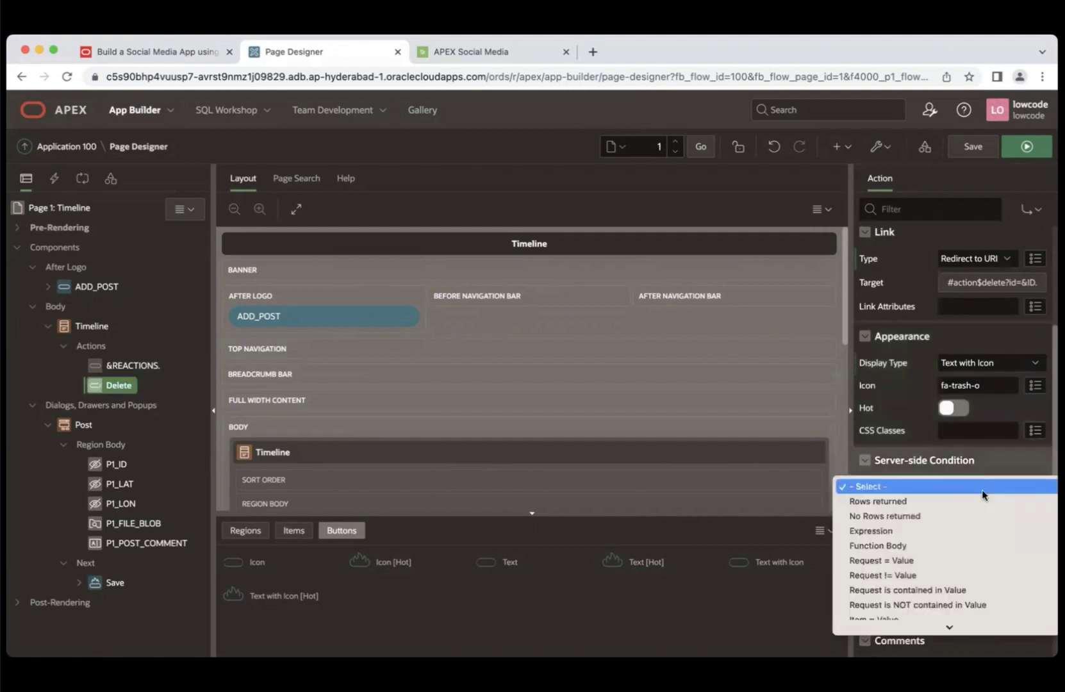
{"action": "left_click", "coordinate": [908, 532]}
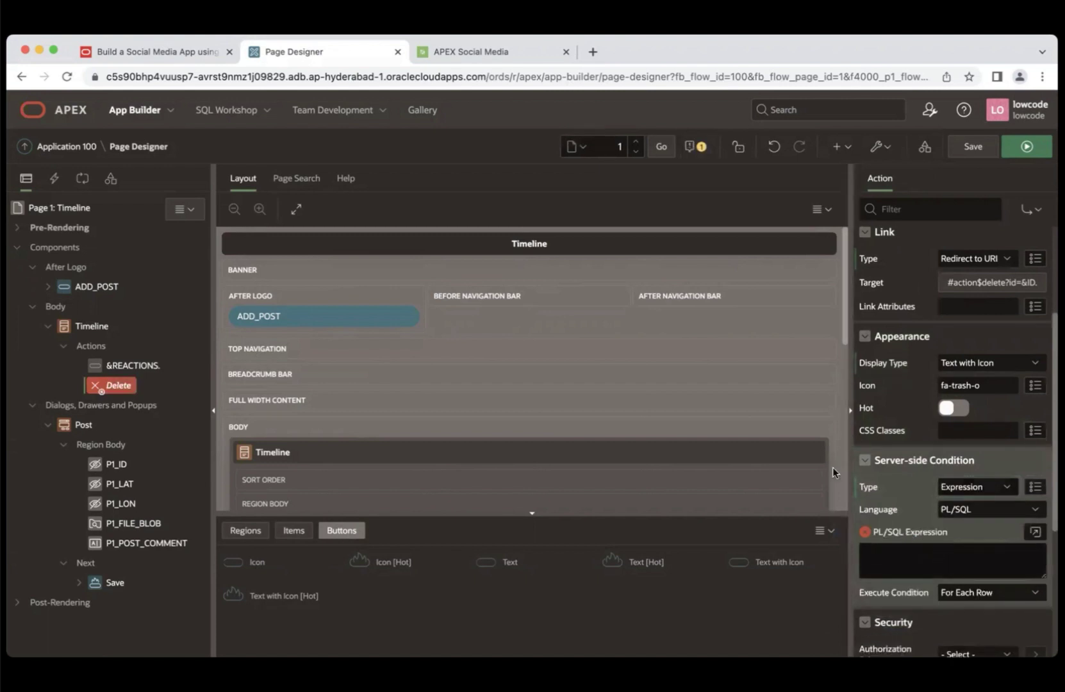
{"action": "left_click", "coordinate": [192, 51]}
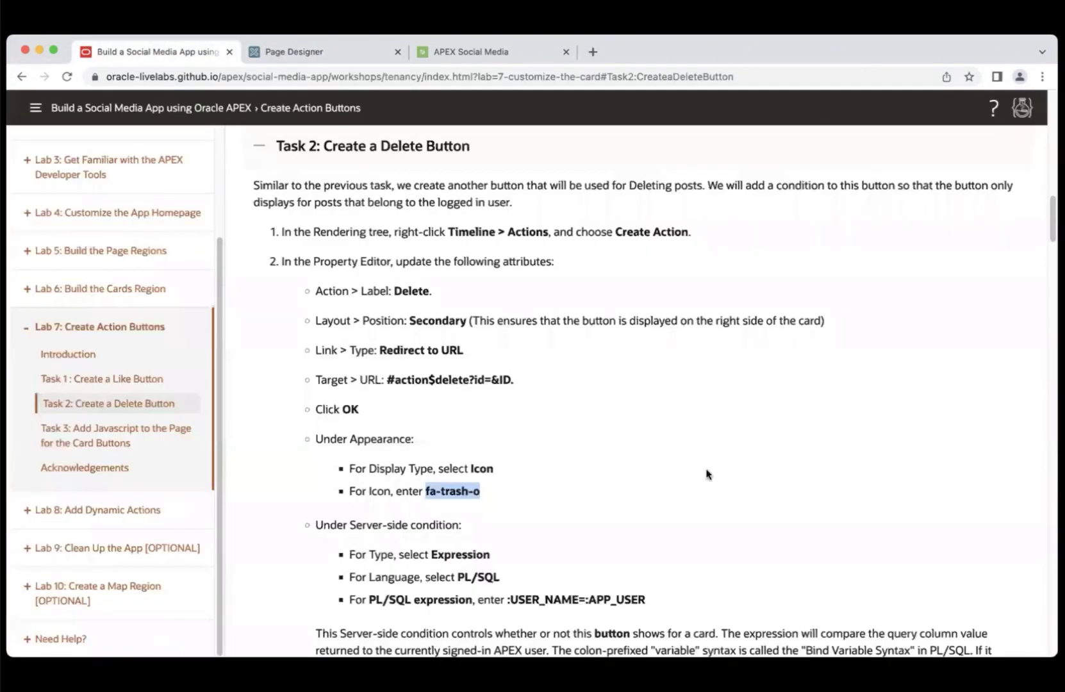
{"action": "left_click", "coordinate": [504, 601]}
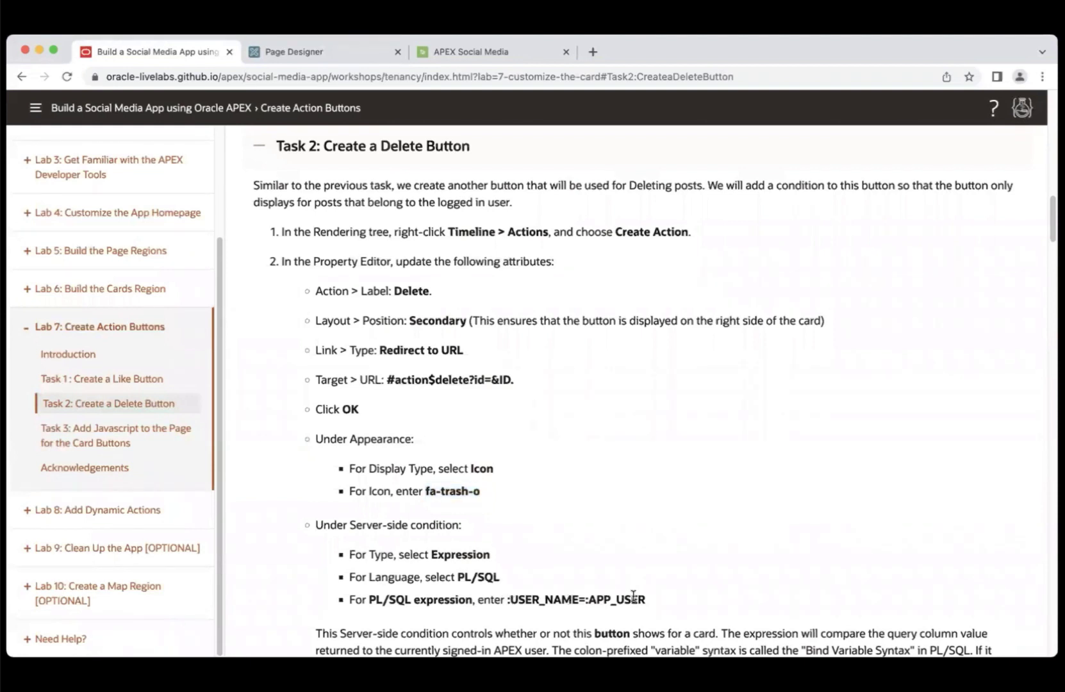
{"action": "left_click_drag", "start_coordinate": [508, 601], "coordinate": [655, 604]}
{"action": "key", "text": "super+c"}
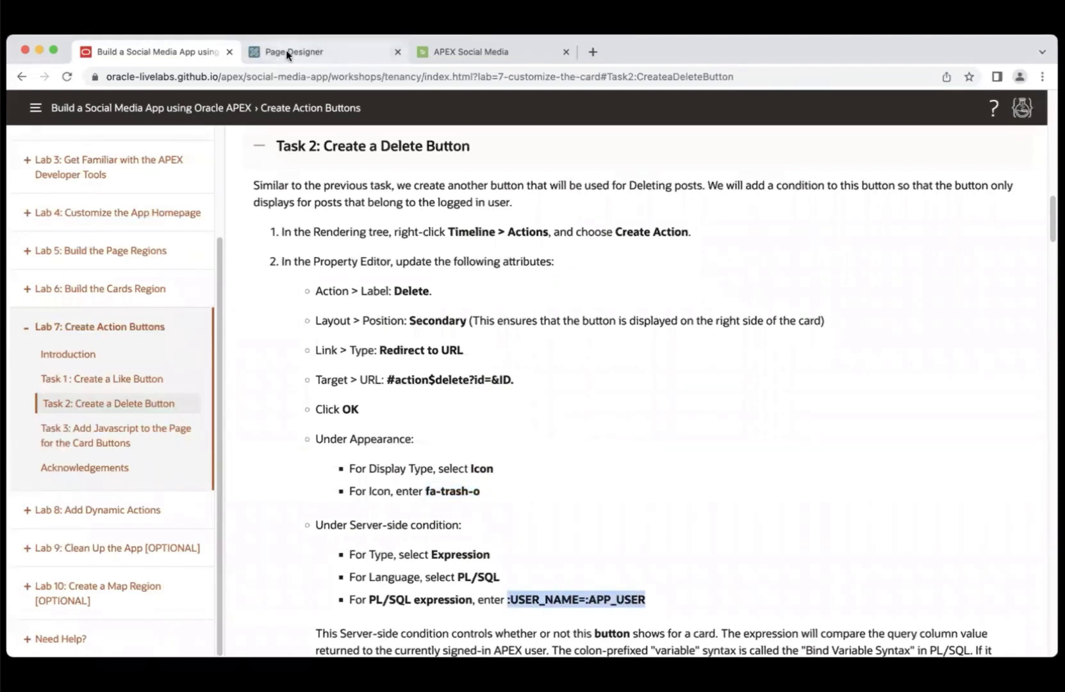
{"action": "left_click", "coordinate": [285, 51]}
{"action": "left_click", "coordinate": [903, 570]}
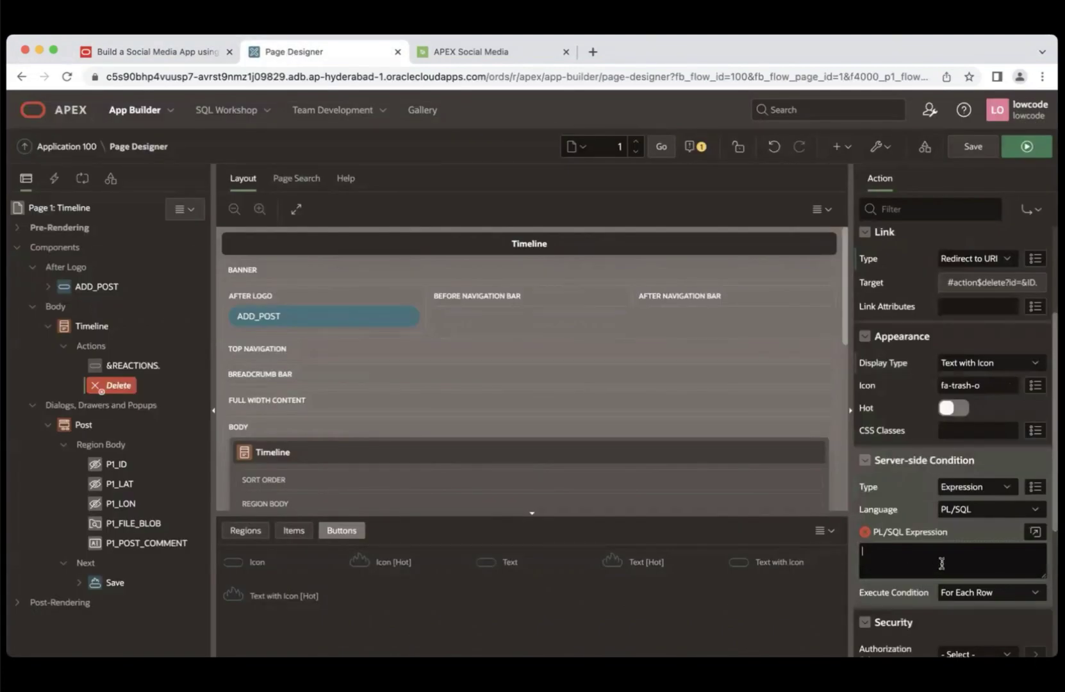
{"action": "key", "text": "super+v"}
{"action": "key", "text": "ctrl+alt+s"}
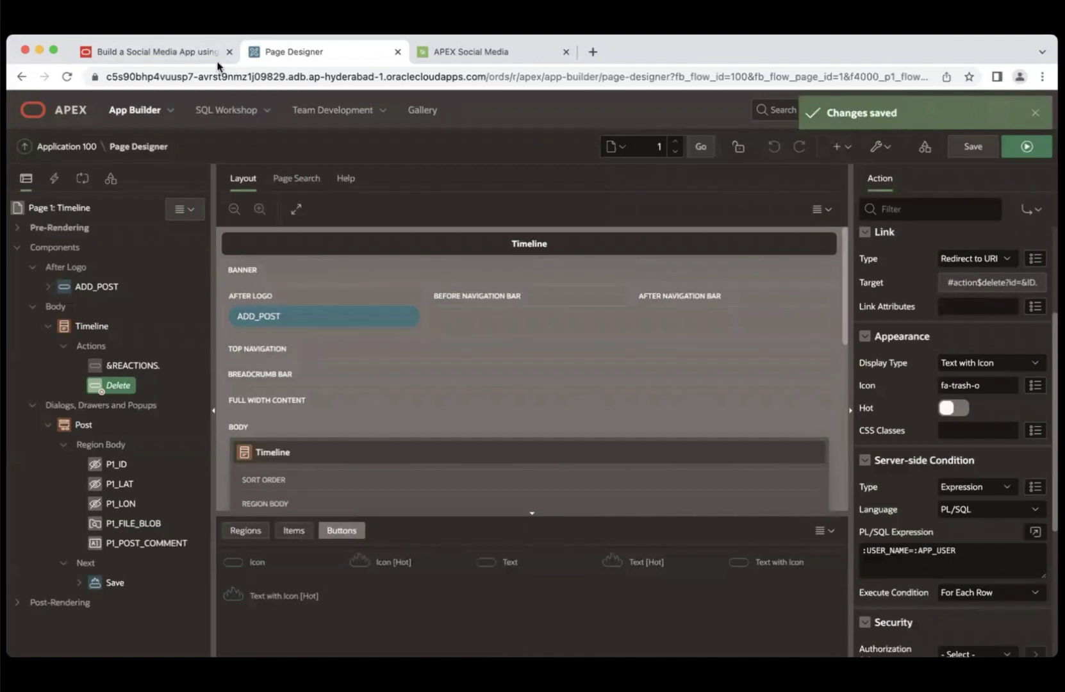
{"action": "left_click", "coordinate": [192, 53]}
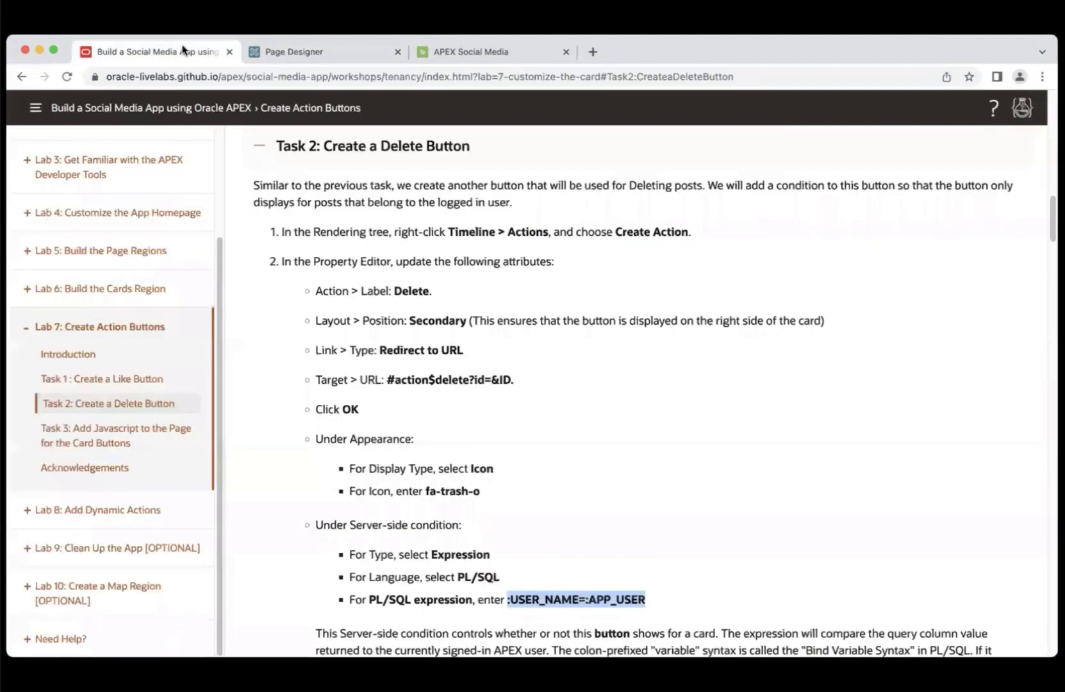
- Paste Task 3's like/delete card-action JavaScript into Page 1's Execute when Page Loads
{"action": "left_click", "coordinate": [85, 443]}
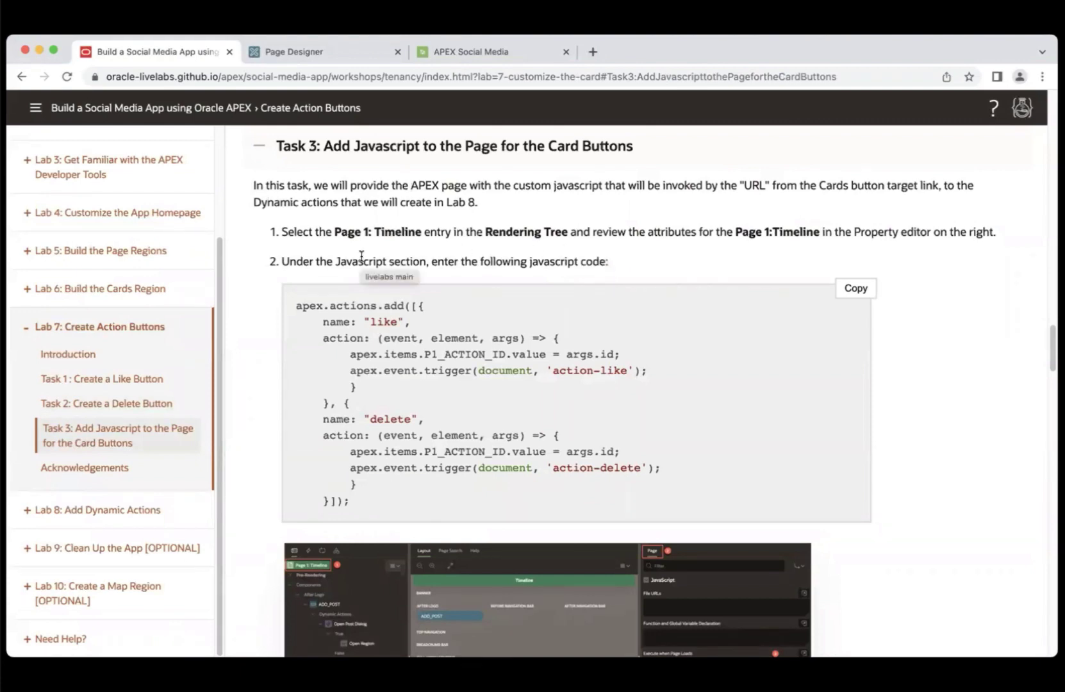
{"action": "left_click", "coordinate": [298, 50]}
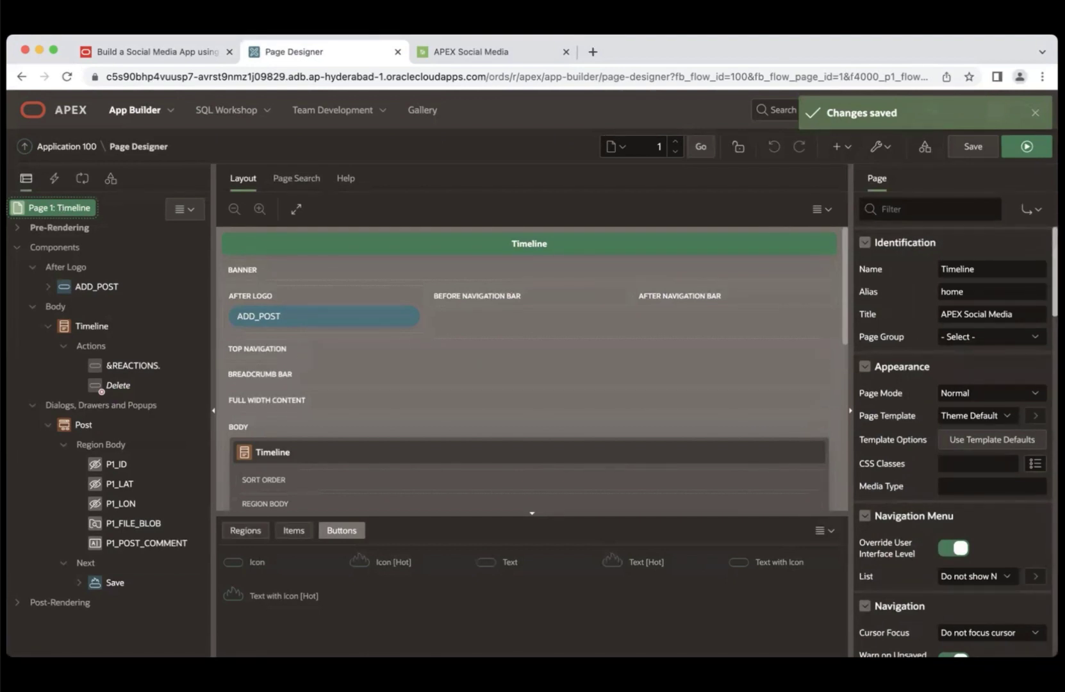
{"action": "scroll", "coordinate": [955, 443], "scroll_direction": "down", "scroll_amount": 8}
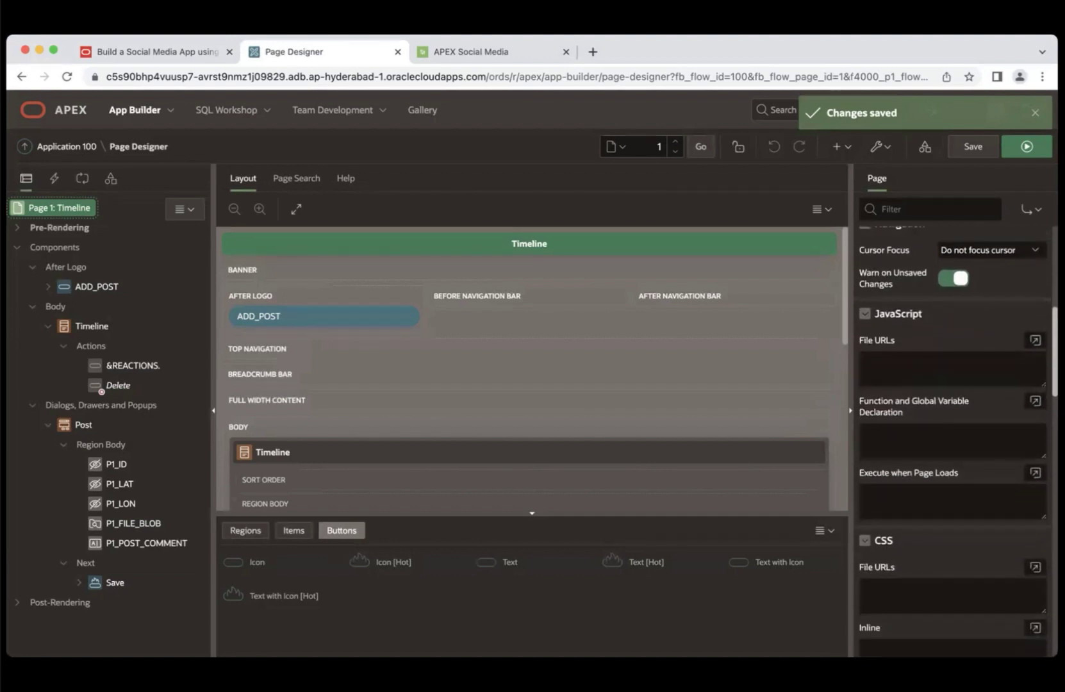
{"action": "left_click", "coordinate": [895, 497]}
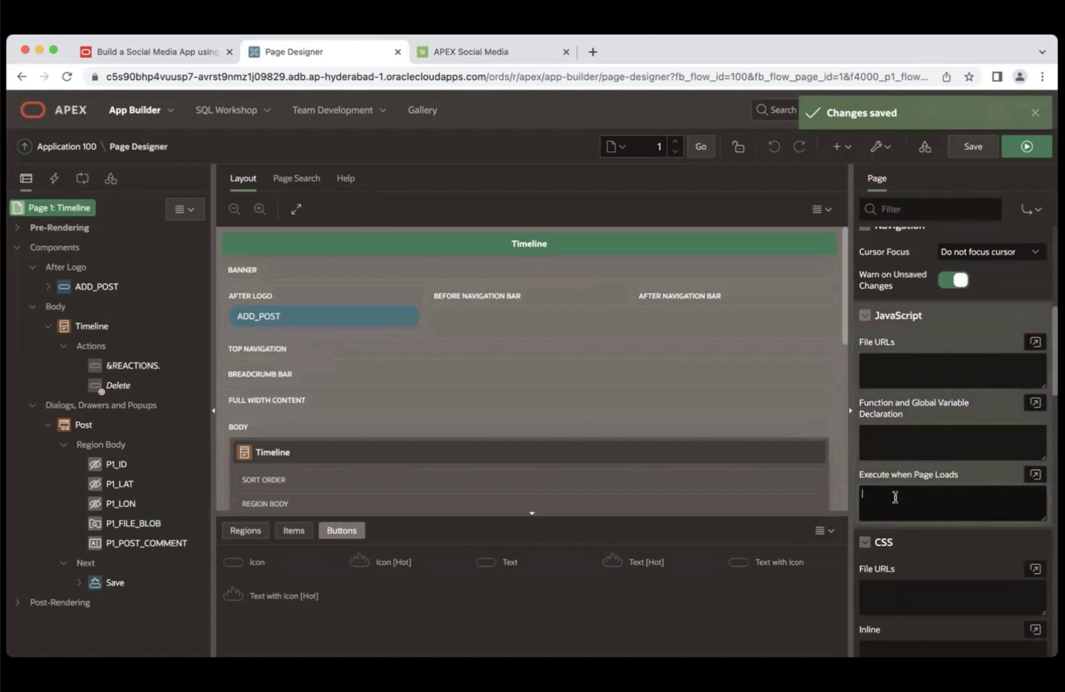
{"action": "left_click", "coordinate": [190, 50]}
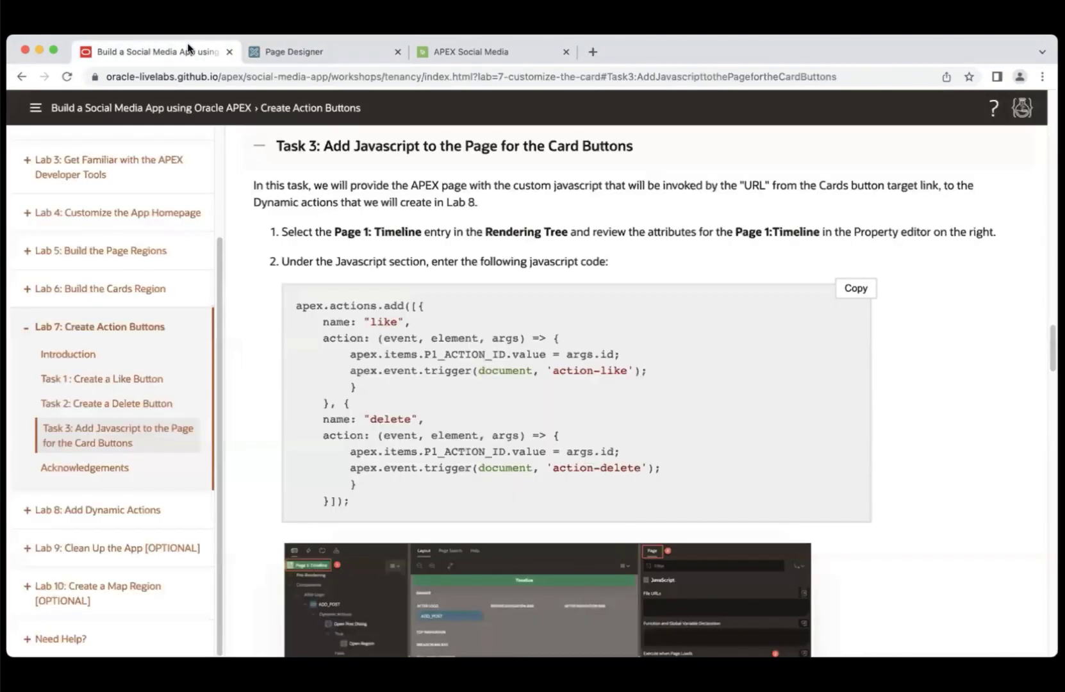
{"action": "left_click", "coordinate": [855, 288]}
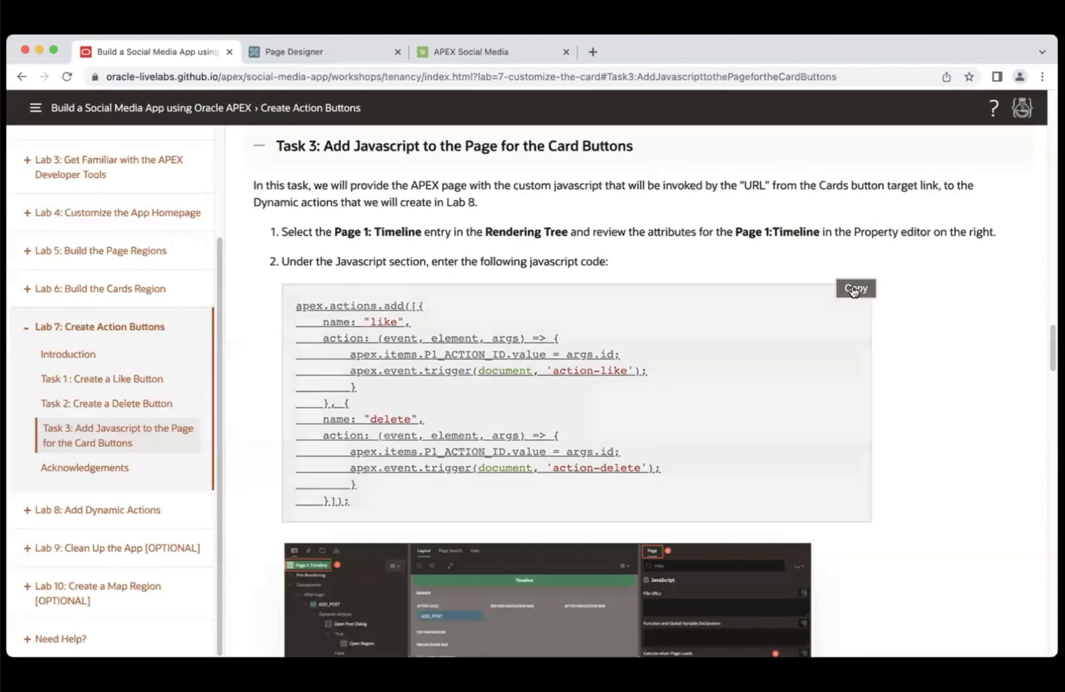
{"action": "left_click", "coordinate": [326, 57]}
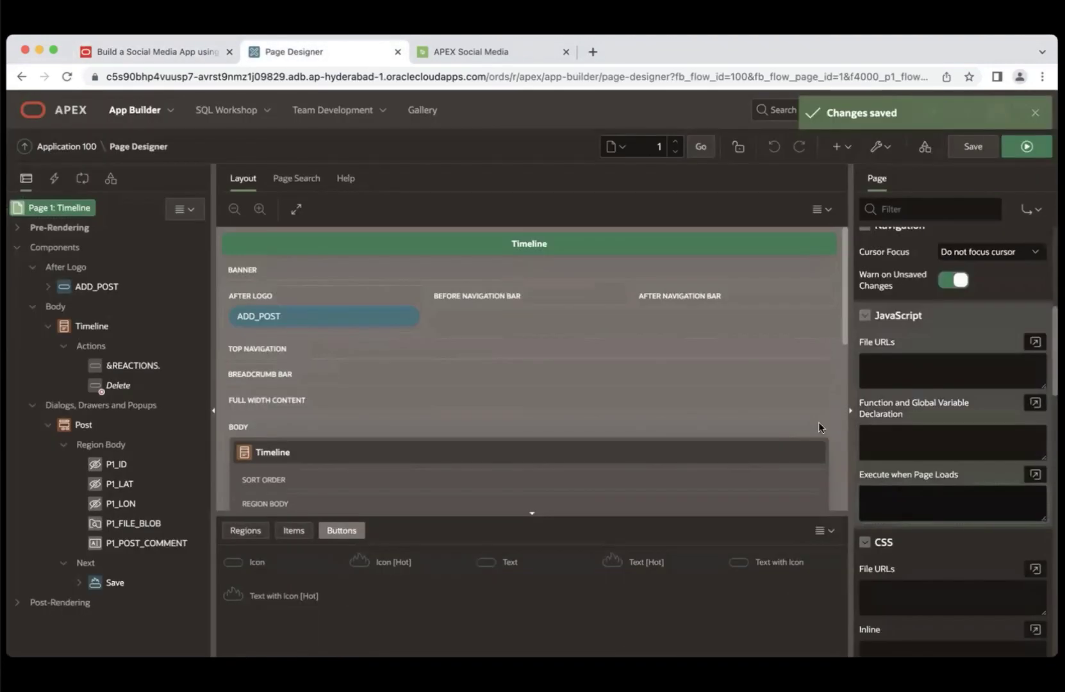
{"action": "left_click", "coordinate": [904, 491]}
{"action": "key", "text": "super+v"}
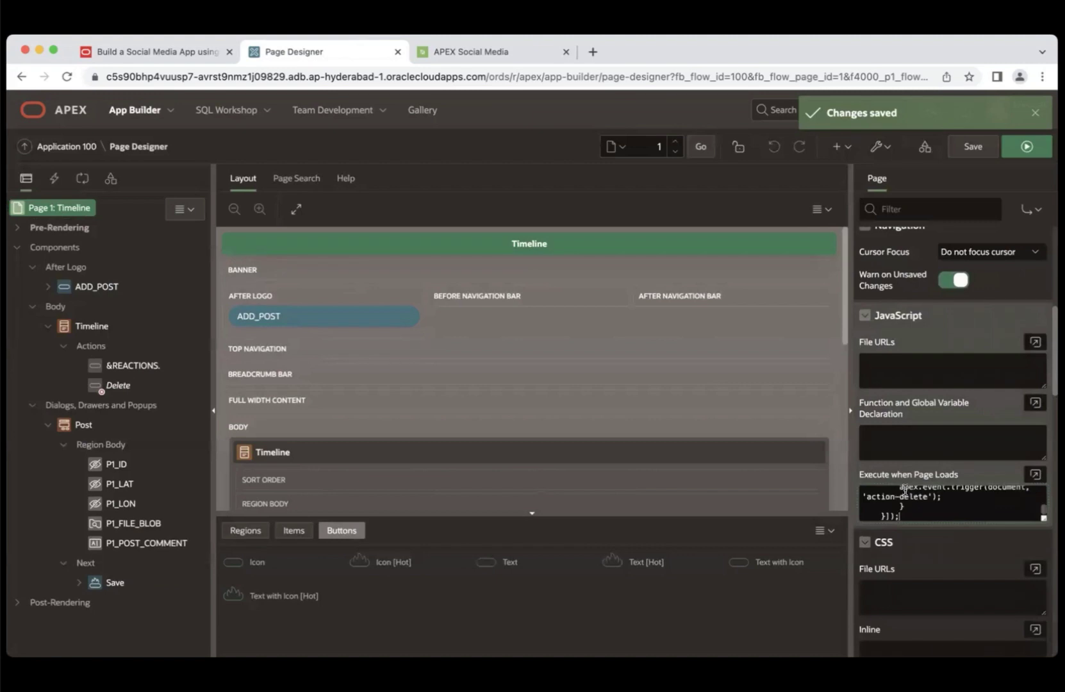
- Review the page-load JavaScript in the larger Code Editor and confirm it with OK
{"action": "left_click", "coordinate": [1035, 476]}
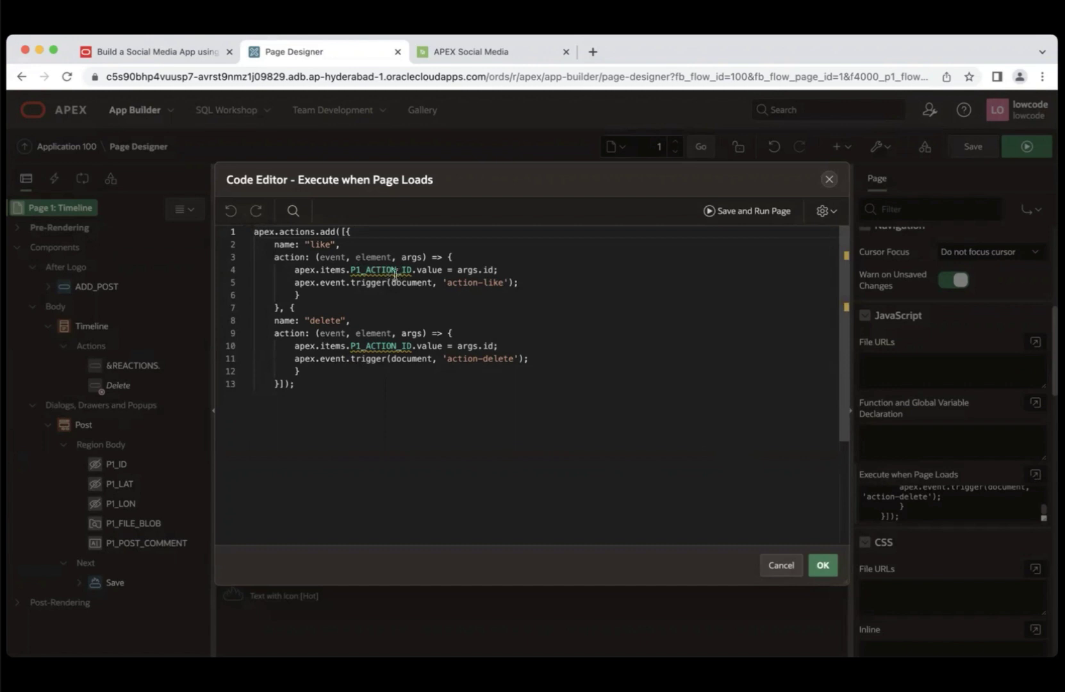
{"action": "mouse_move", "coordinate": [397, 275]}
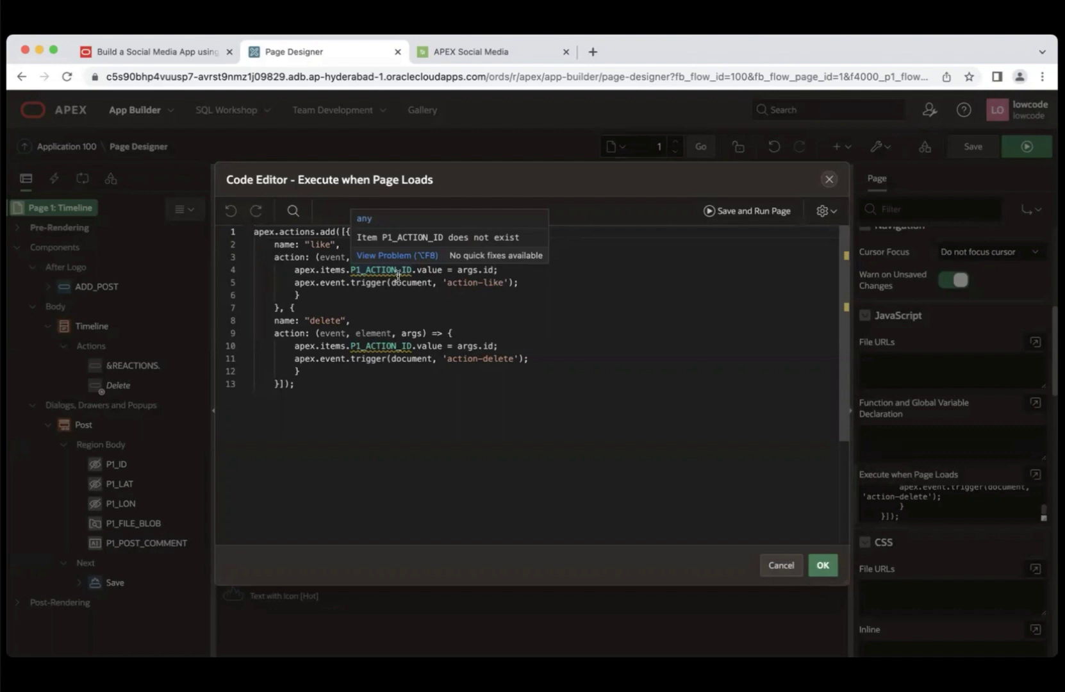
{"action": "left_click", "coordinate": [826, 568]}
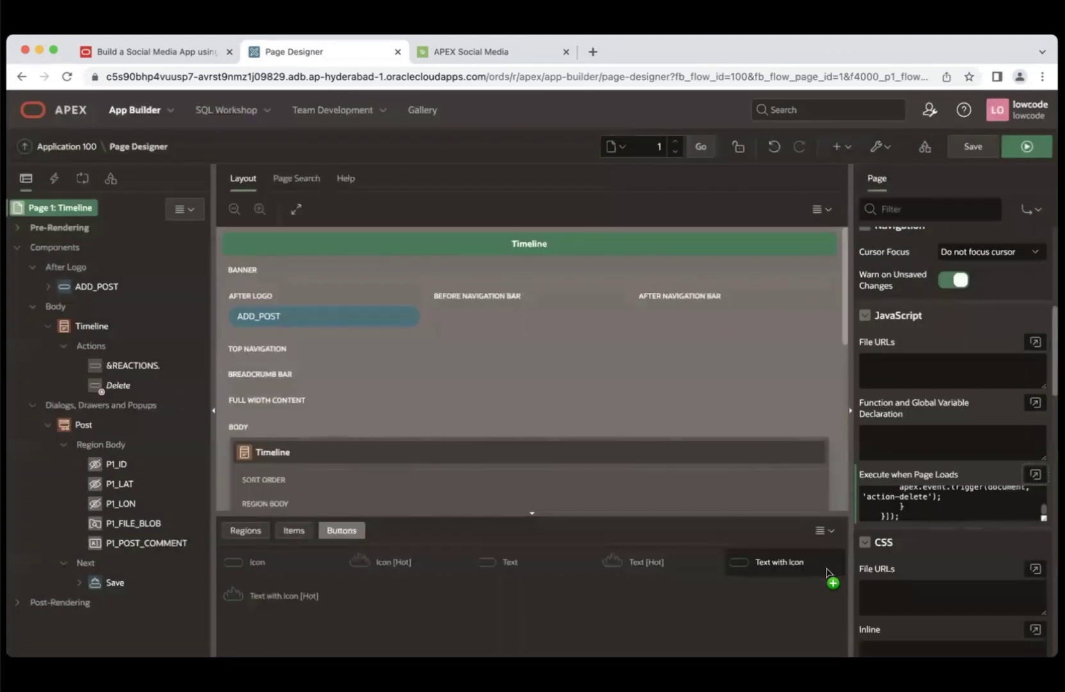
{"action": "left_click", "coordinate": [100, 326]}
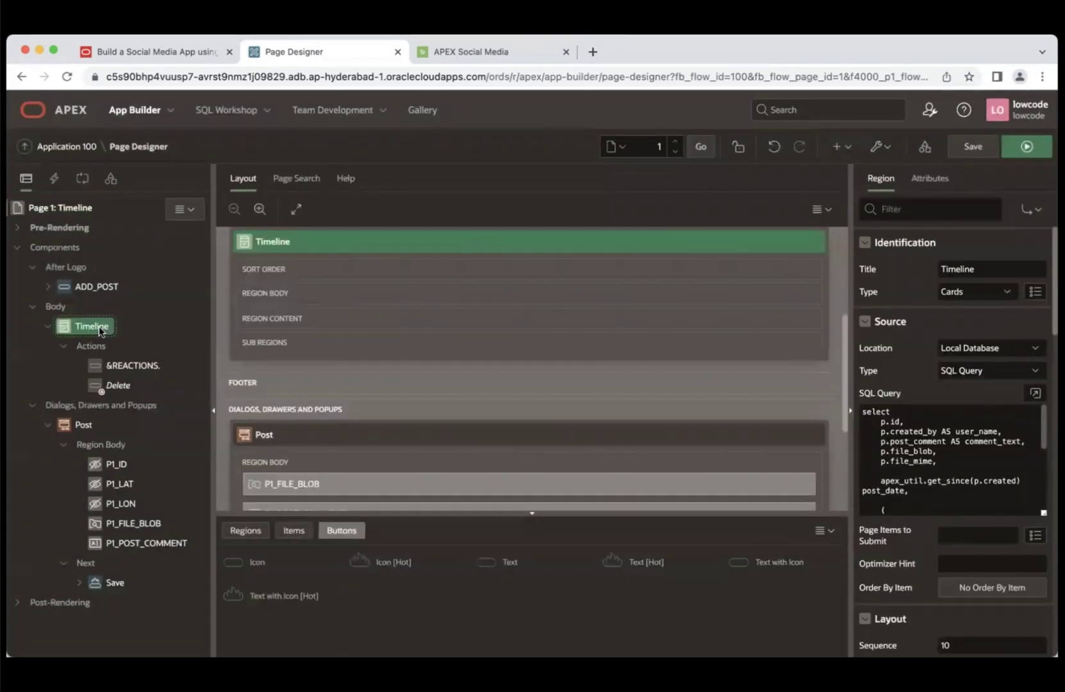
- Add a Hidden page item P1_ACTION_ID to the Timeline region with Value Protected off
{"action": "right_click", "coordinate": [99, 326]}
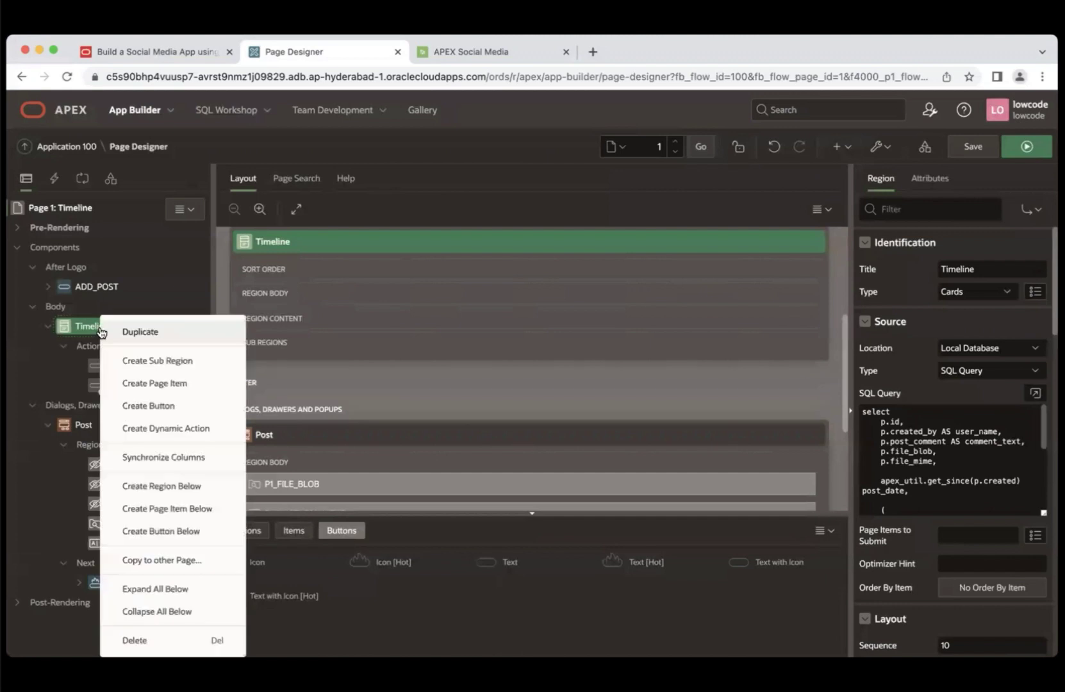
{"action": "left_click", "coordinate": [155, 383]}
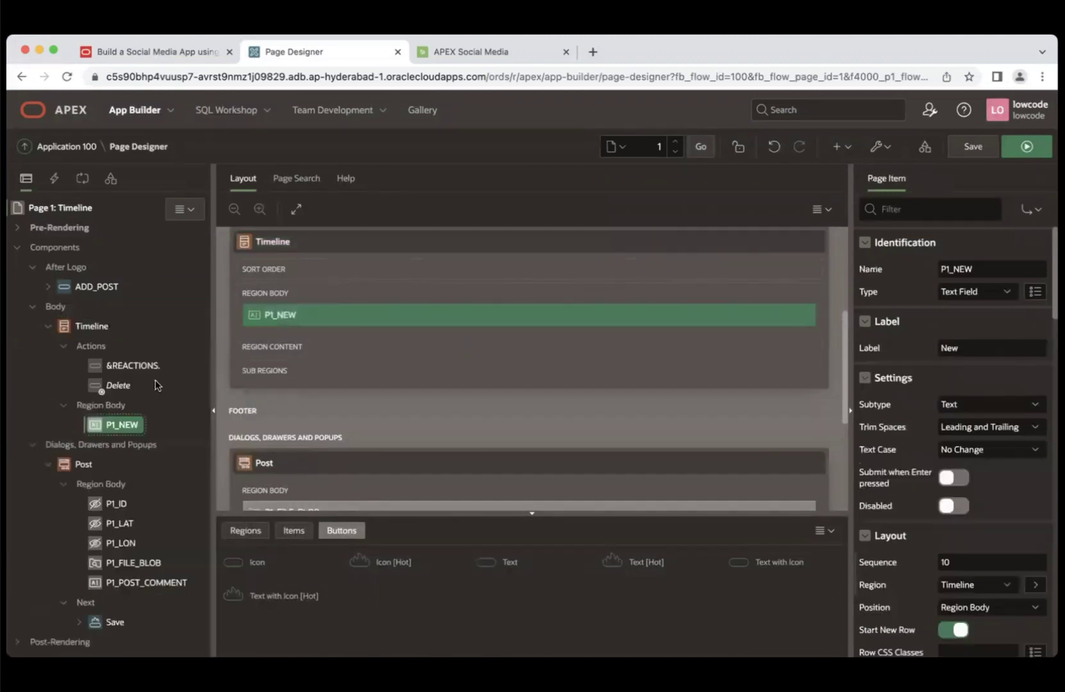
{"action": "left_click", "coordinate": [975, 265]}
{"action": "key", "text": "BackSpace"}
{"action": "key", "text": "BackSpace"}
{"action": "key", "text": "BackSpace"}
{"action": "type", "text": "A"}
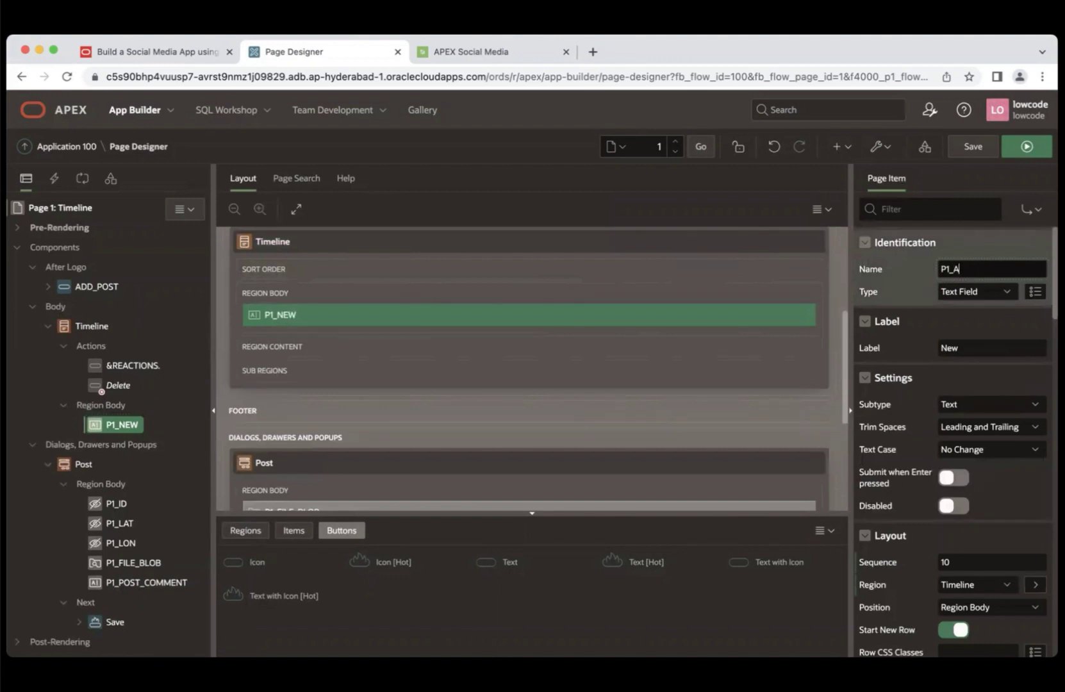
{"action": "type", "text": "CTION_ID"}
{"action": "left_click", "coordinate": [996, 291]}
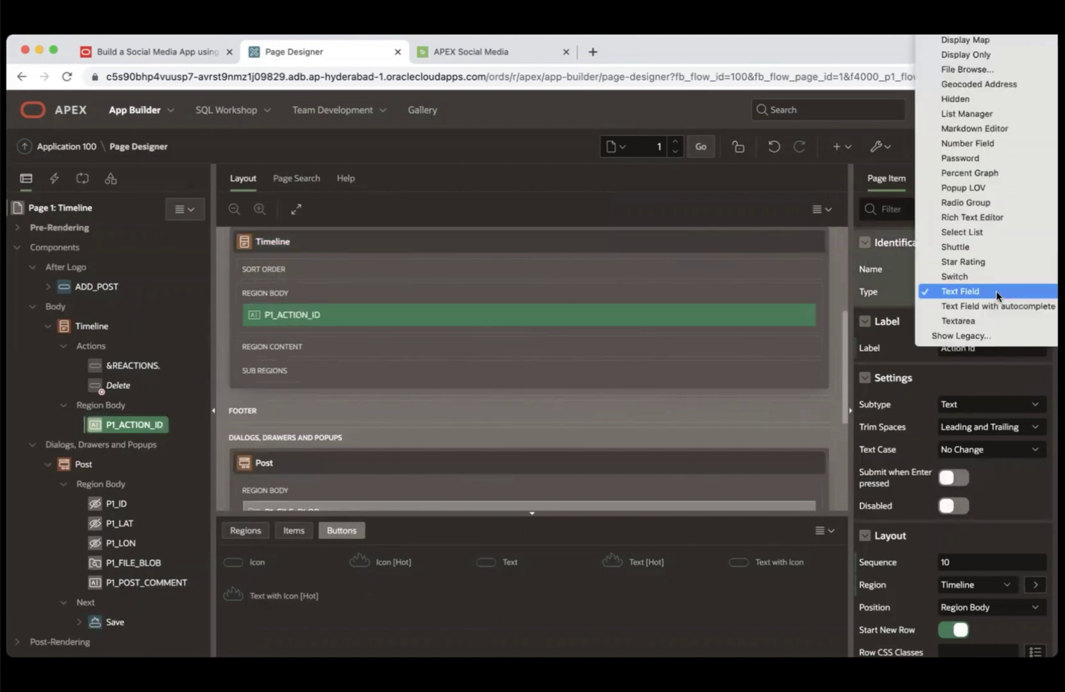
{"action": "left_click", "coordinate": [966, 101]}
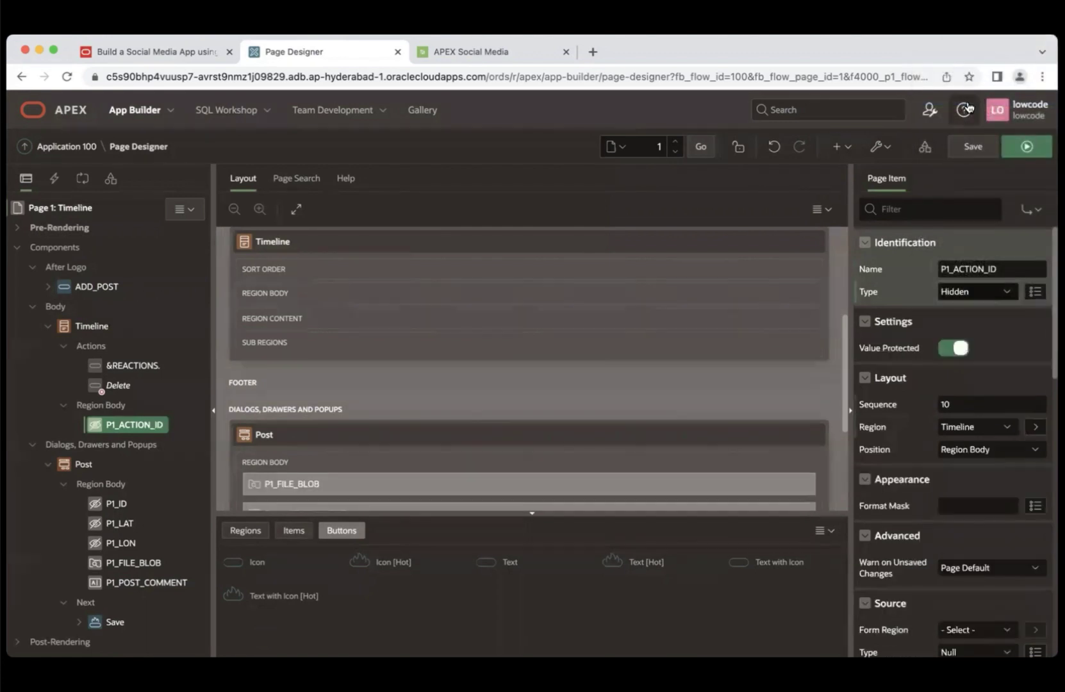
{"action": "left_click", "coordinate": [945, 355]}
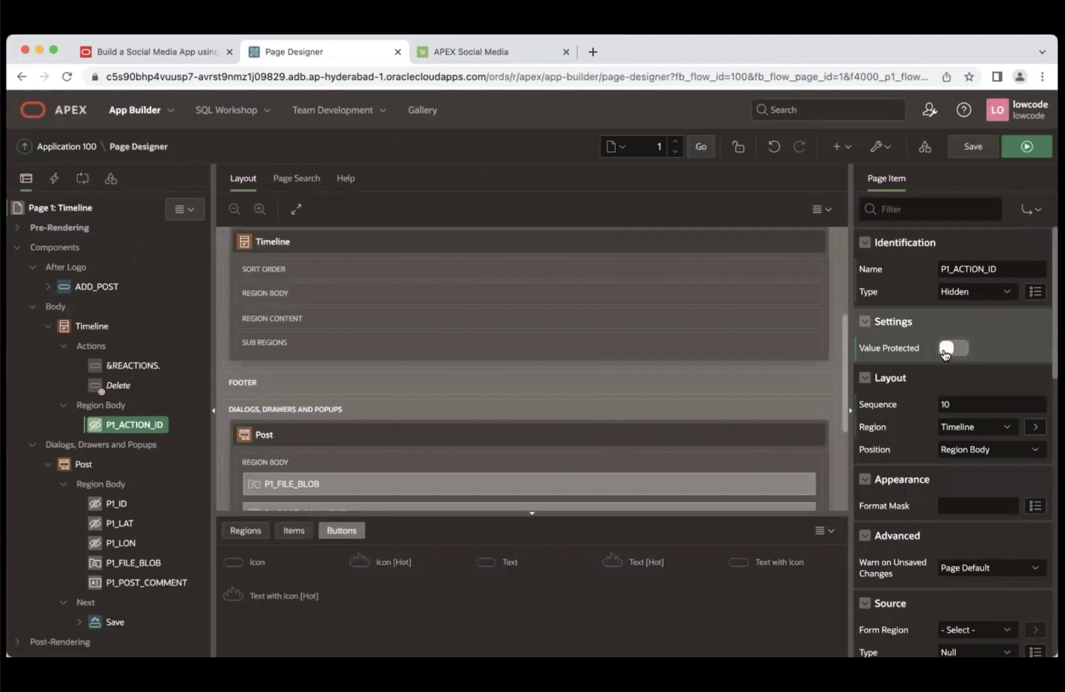
- Review Page 1's Execute when Page Loads code in the full editor
{"action": "left_click", "coordinate": [82, 211]}
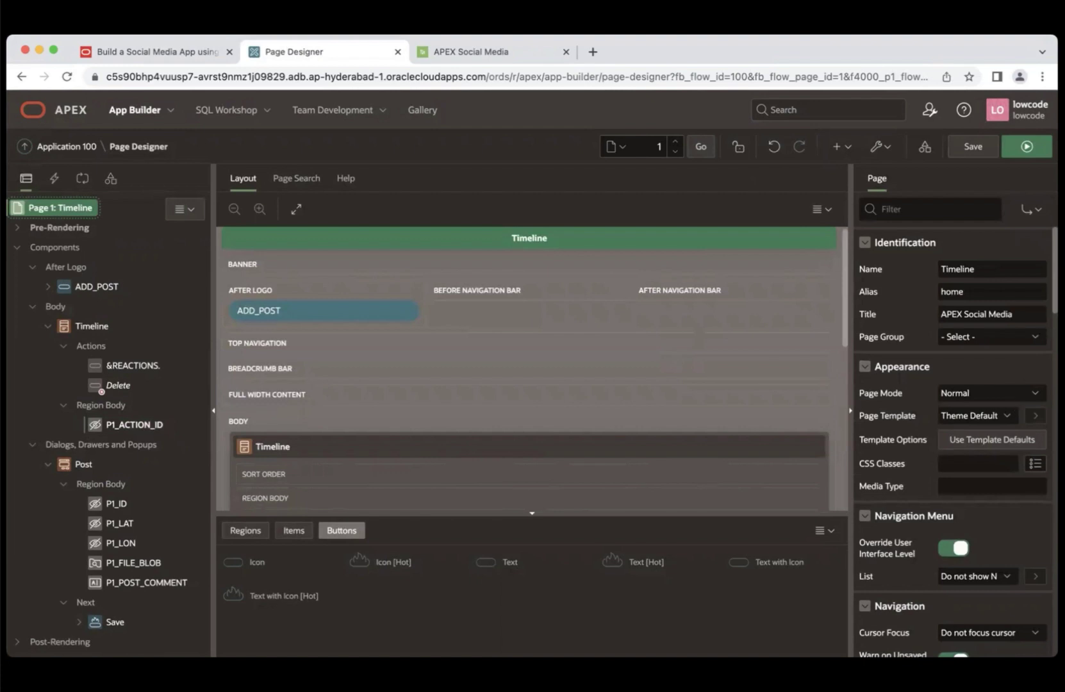
{"action": "scroll", "coordinate": [1038, 429], "scroll_direction": "down", "scroll_amount": 10}
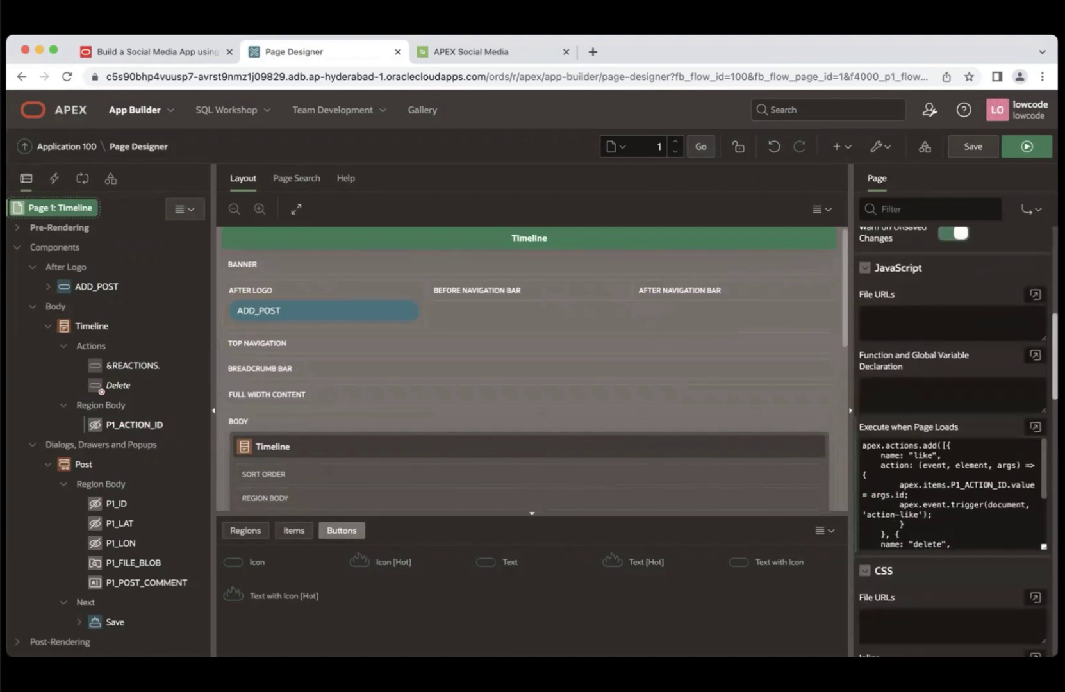
{"action": "left_click", "coordinate": [1035, 427]}
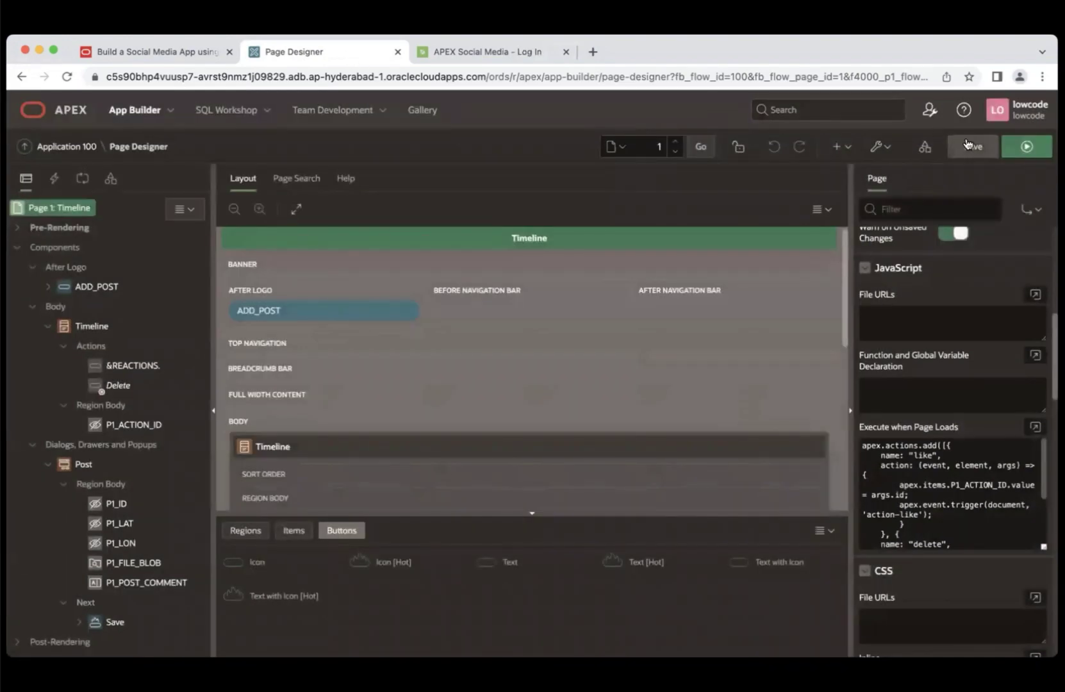
- Save and run the page, sign in with the account password, and review the timeline posts
{"action": "left_click", "coordinate": [1017, 148]}
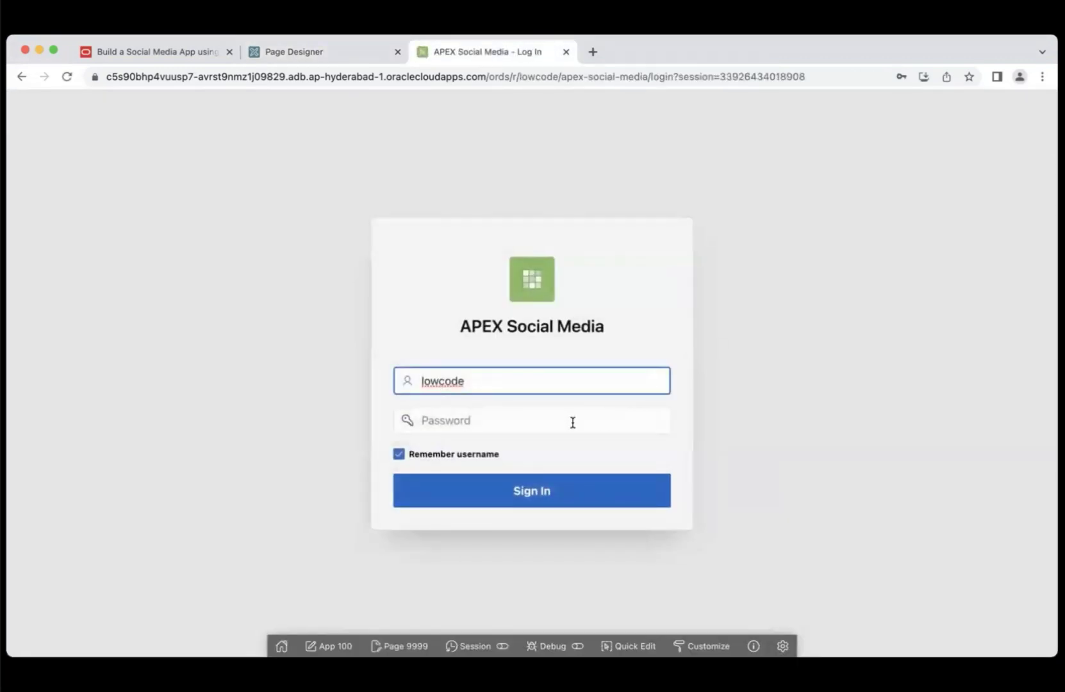
{"action": "left_click", "coordinate": [564, 421]}
{"action": "key", "text": "super+v"}
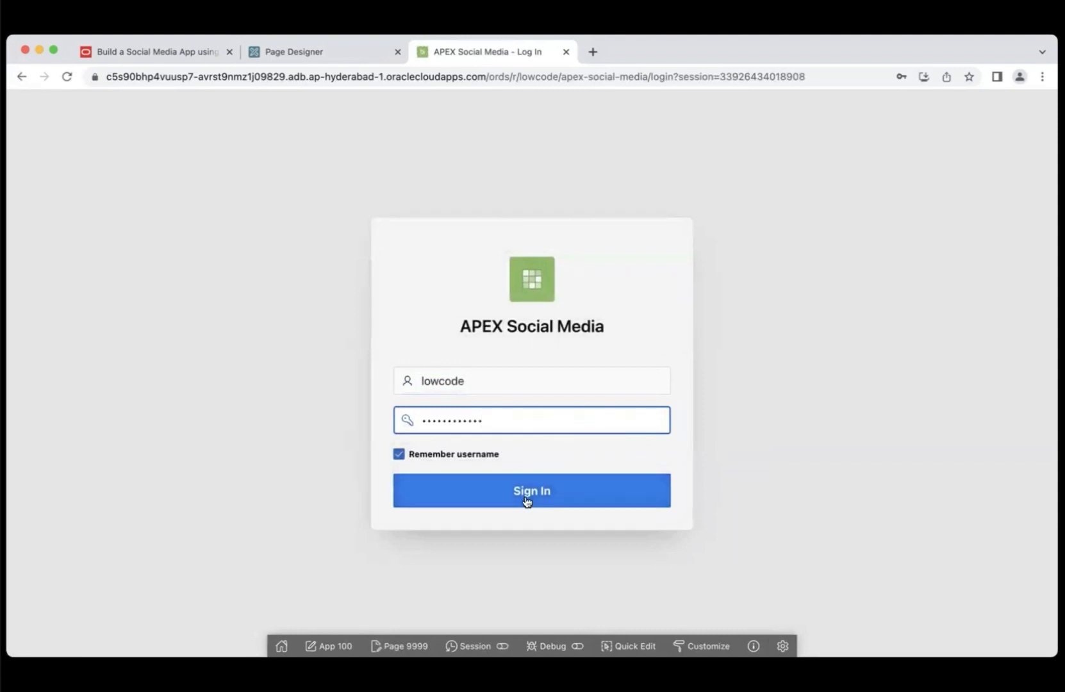
{"action": "left_click", "coordinate": [526, 502]}
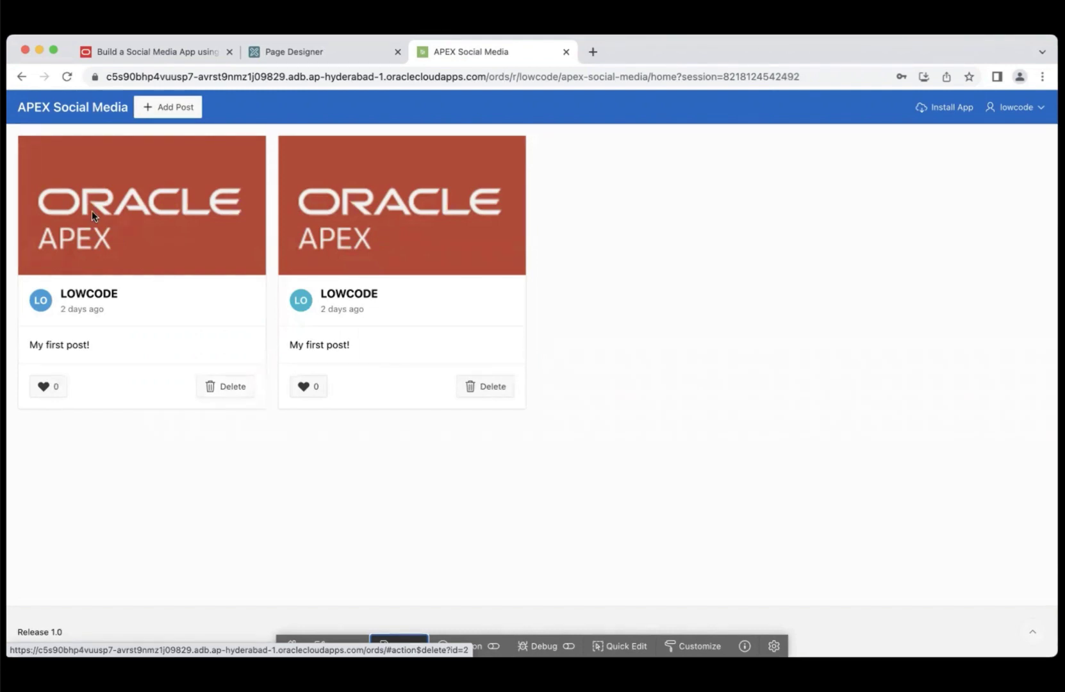
{"action": "left_click", "coordinate": [185, 47]}
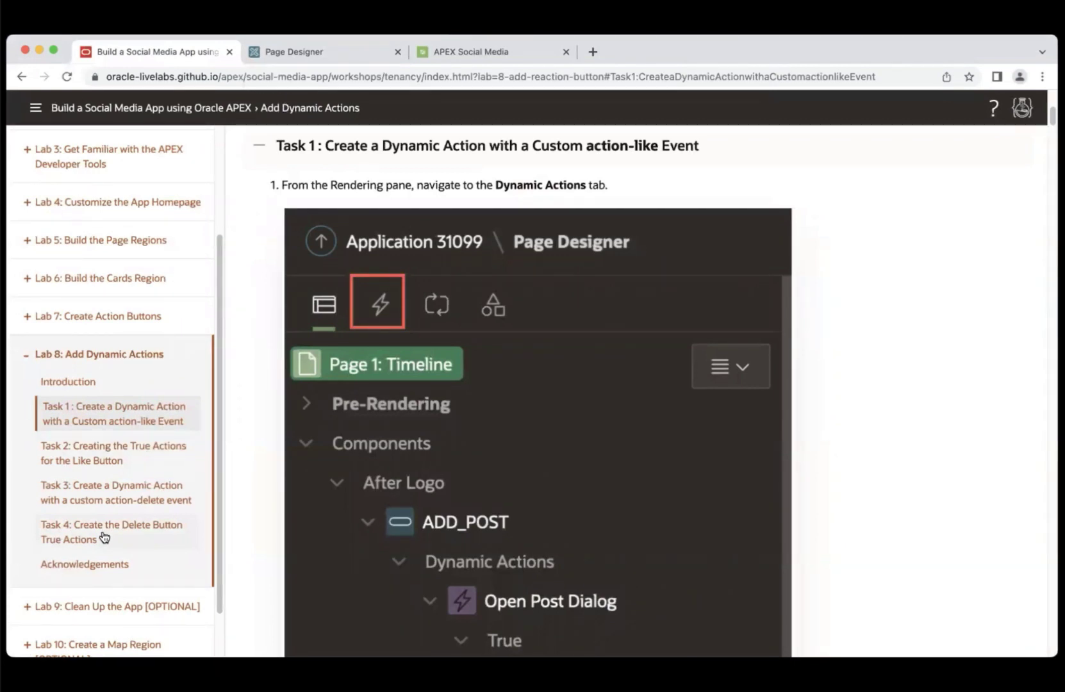
- Create a new dynamic action under the page's Events and name it action-like
{"action": "left_click", "coordinate": [339, 56]}
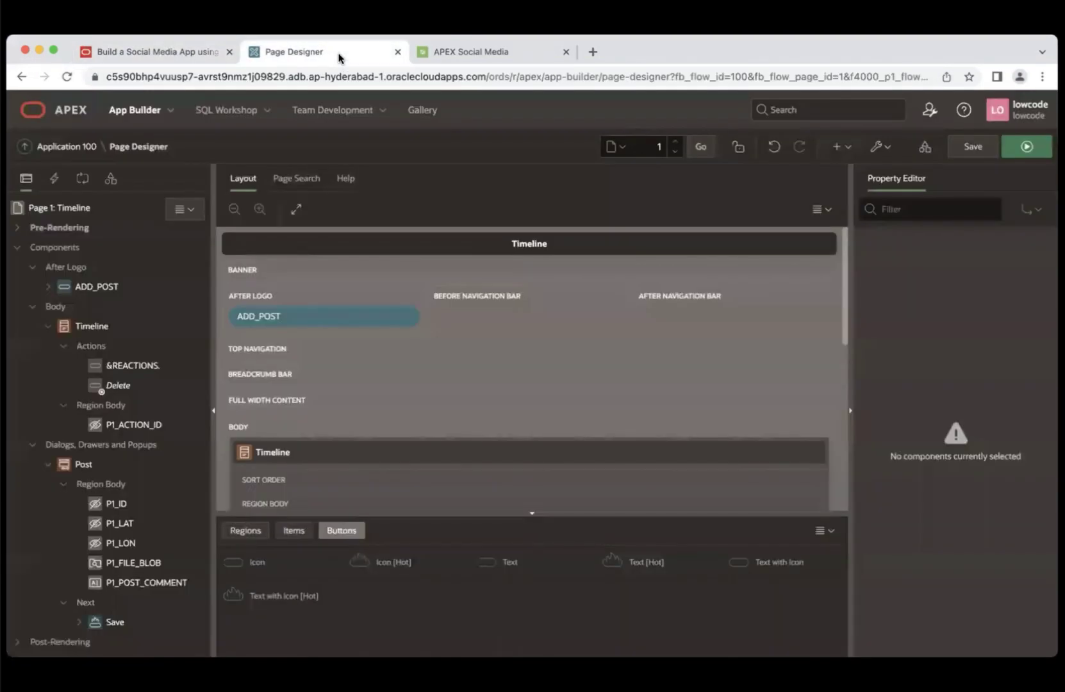
{"action": "left_click", "coordinate": [53, 179]}
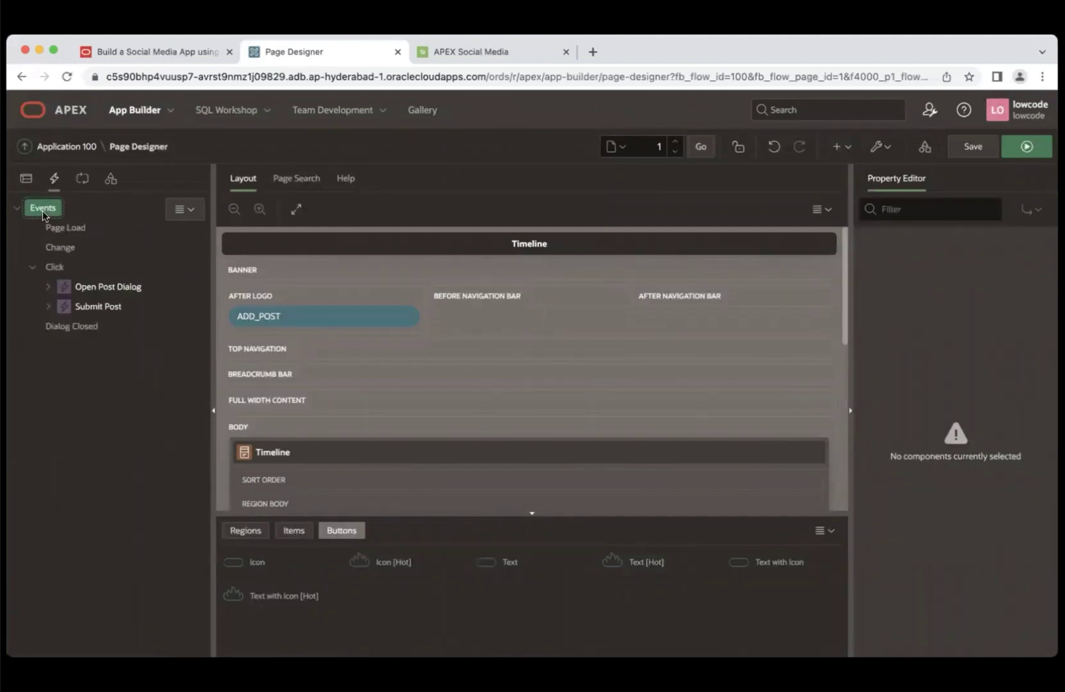
{"action": "right_click", "coordinate": [43, 211]}
{"action": "left_click", "coordinate": [79, 228]}
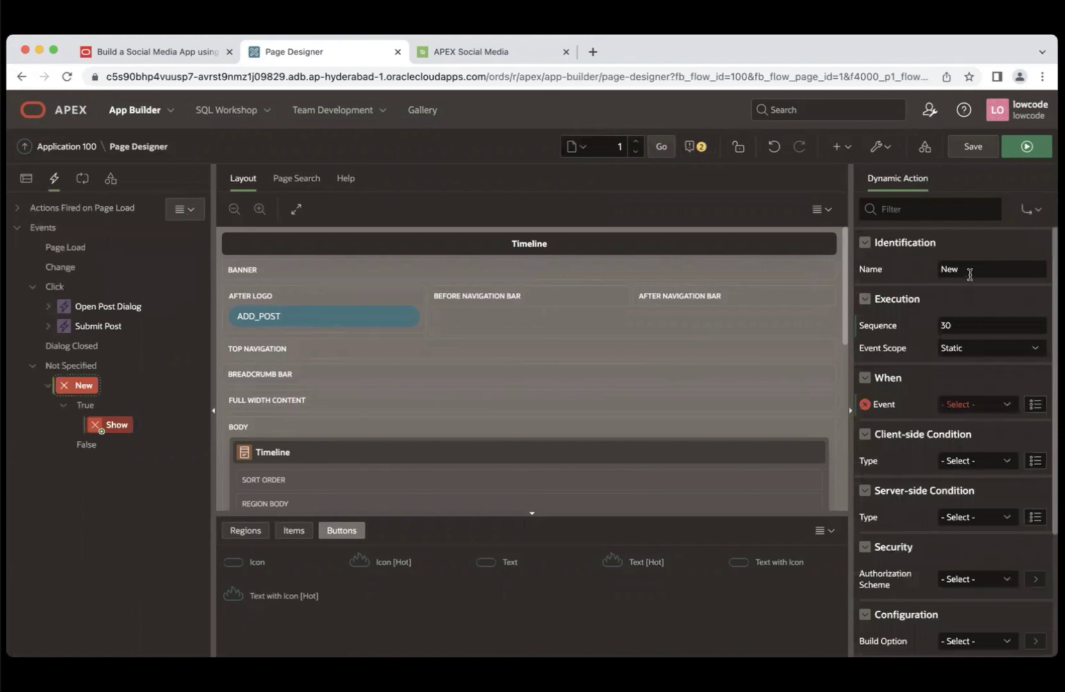
{"action": "left_click_drag", "start_coordinate": [970, 269], "coordinate": [938, 270]}
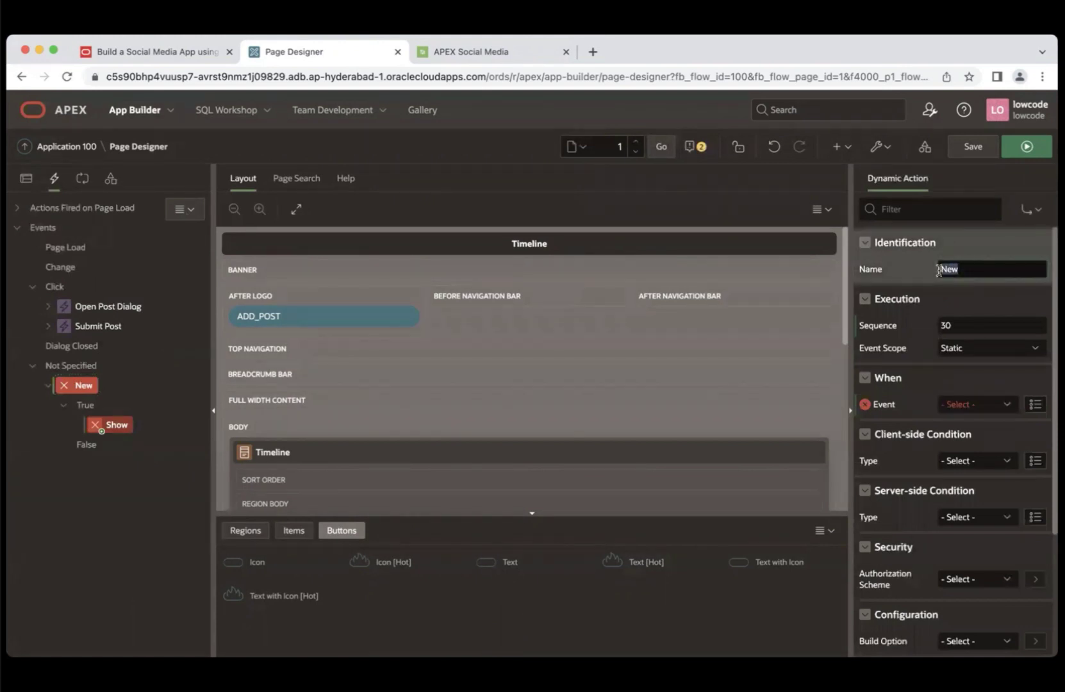
{"action": "type", "text": "ac"}
{"action": "key", "text": "BackSpace"}
{"action": "key", "text": "BackSpace"}
{"action": "type", "text": "action-like"}
- Make it fire on the Custom event action-like, selected by JavaScript Expression 'document'
{"action": "left_click", "coordinate": [979, 405]}
{"action": "scroll", "coordinate": [910, 622], "scroll_direction": "down", "scroll_amount": 5}
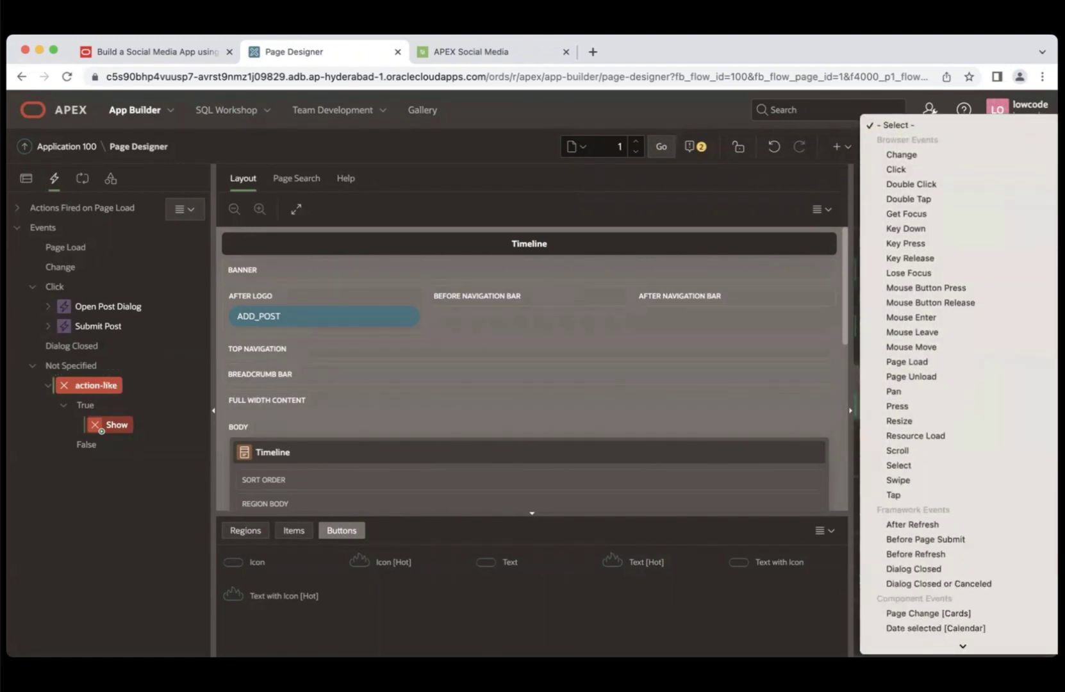
{"action": "scroll", "coordinate": [961, 513], "scroll_direction": "down", "scroll_amount": 5}
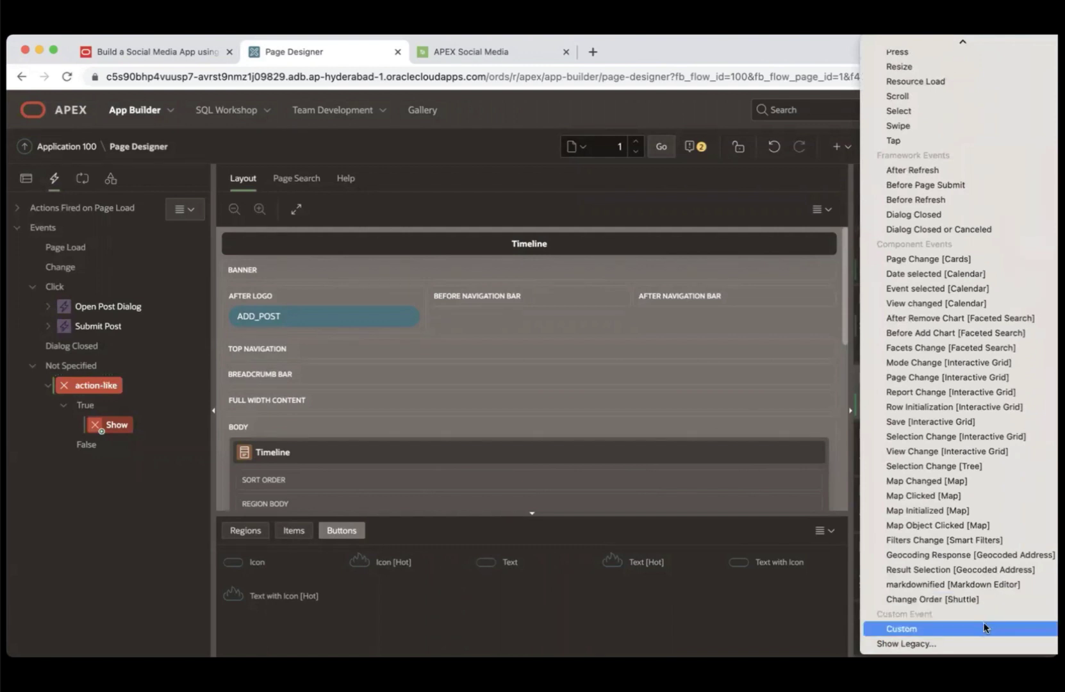
{"action": "left_click", "coordinate": [982, 627]}
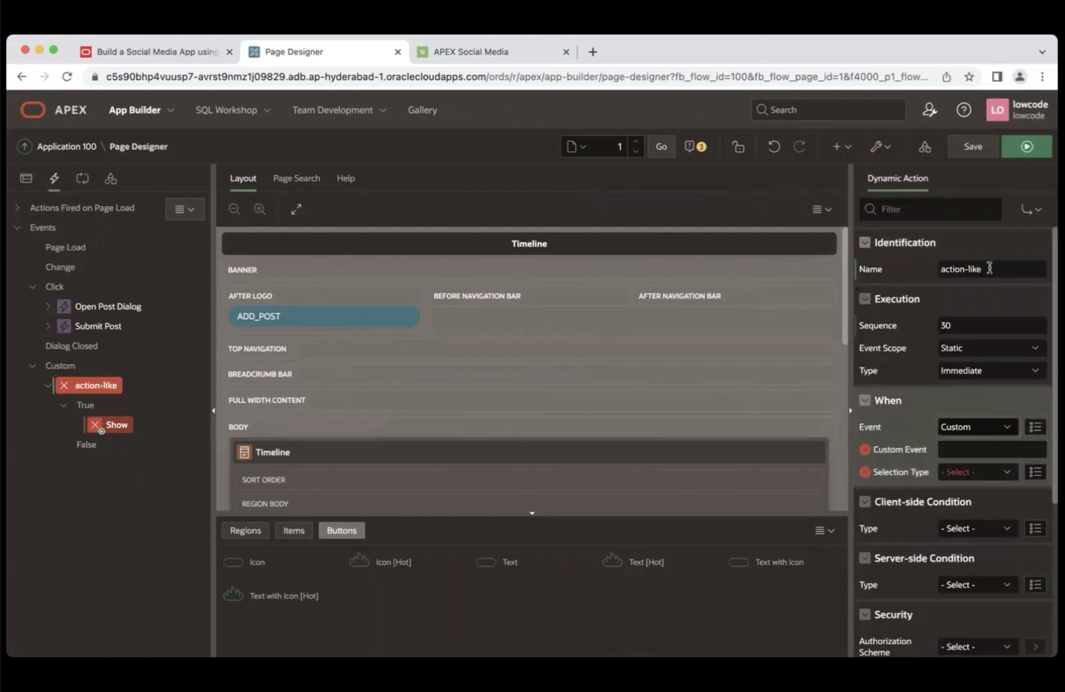
{"action": "left_click_drag", "start_coordinate": [990, 270], "coordinate": [938, 270]}
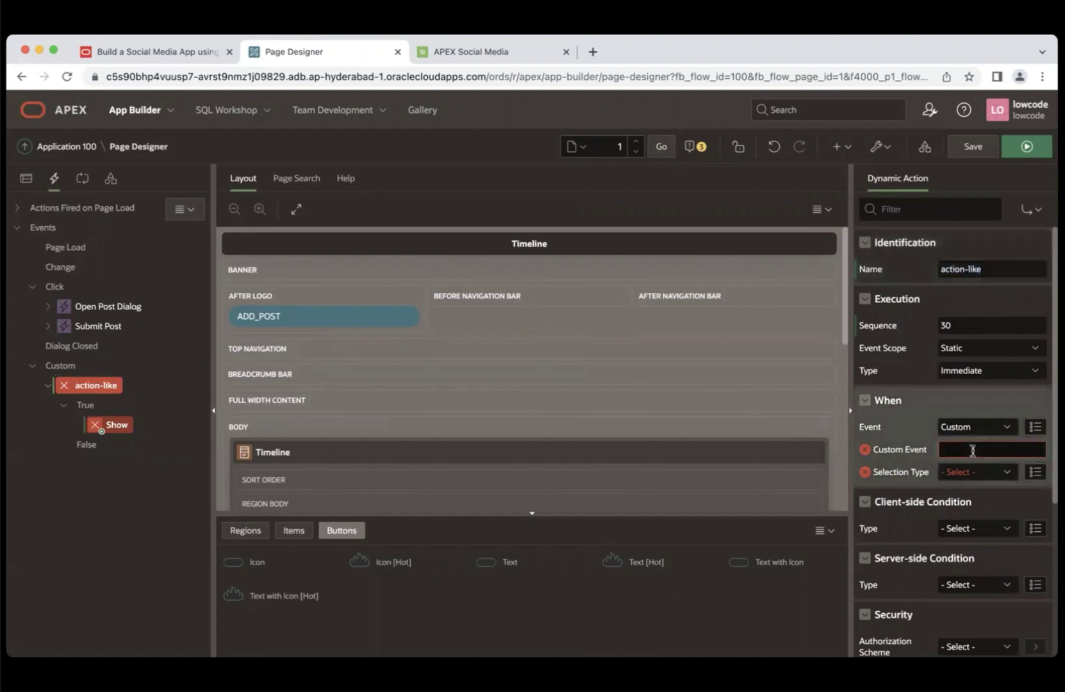
{"action": "type", "text": "action-like"}
{"action": "left_click", "coordinate": [967, 475]}
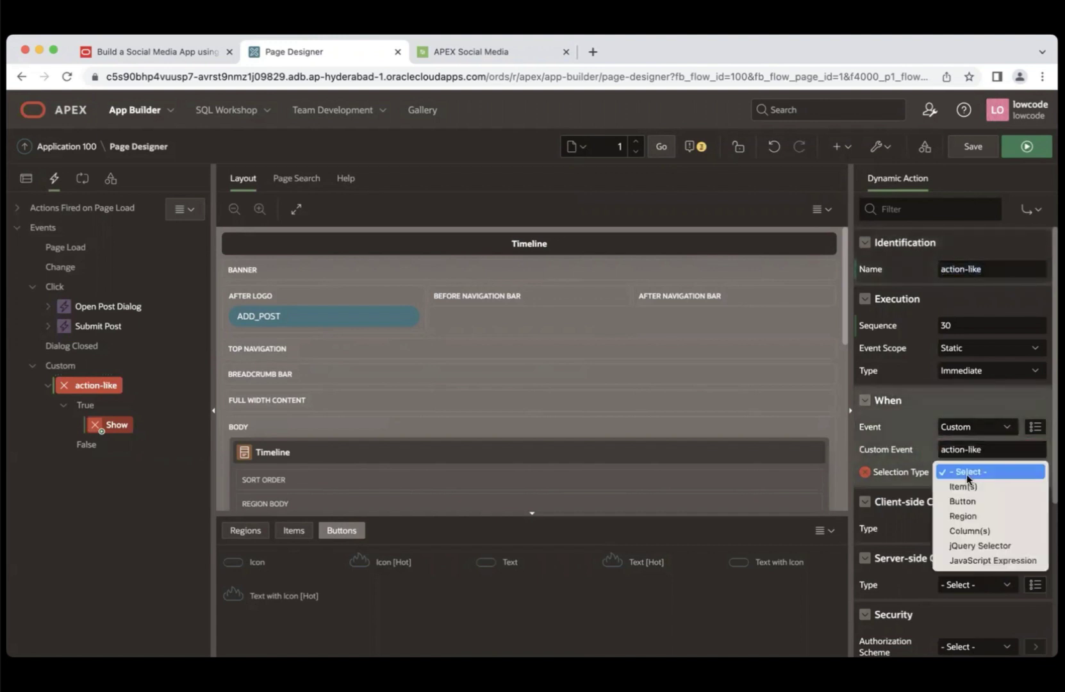
{"action": "left_click", "coordinate": [969, 558]}
{"action": "left_click", "coordinate": [932, 520]}
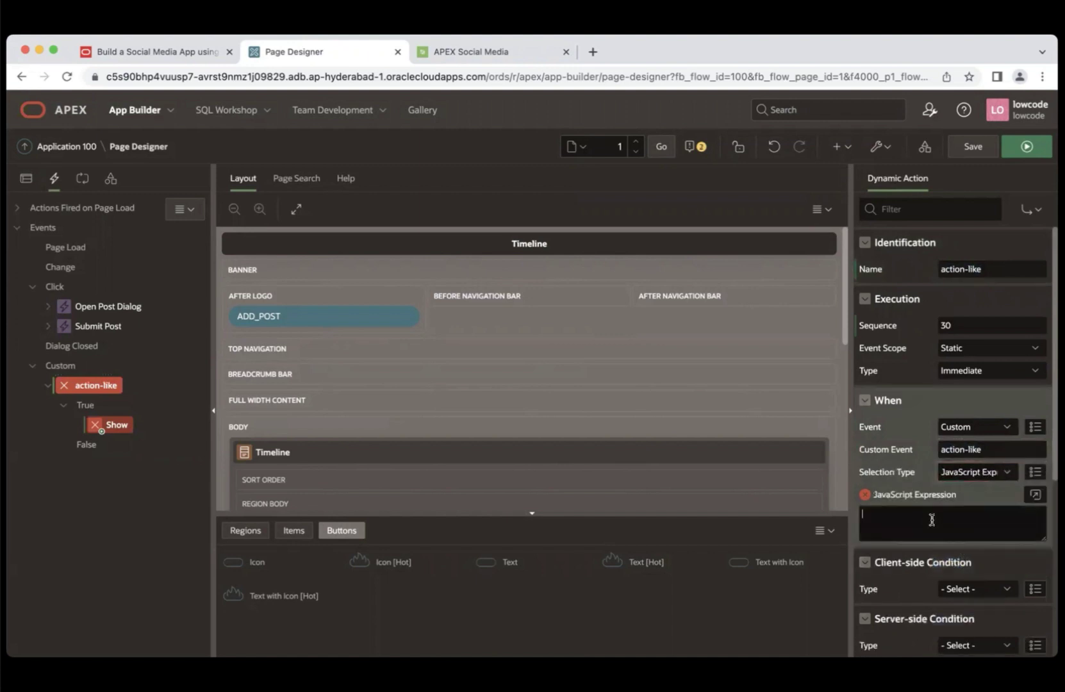
{"action": "type", "text": "document"}
{"action": "left_click", "coordinate": [148, 50]}
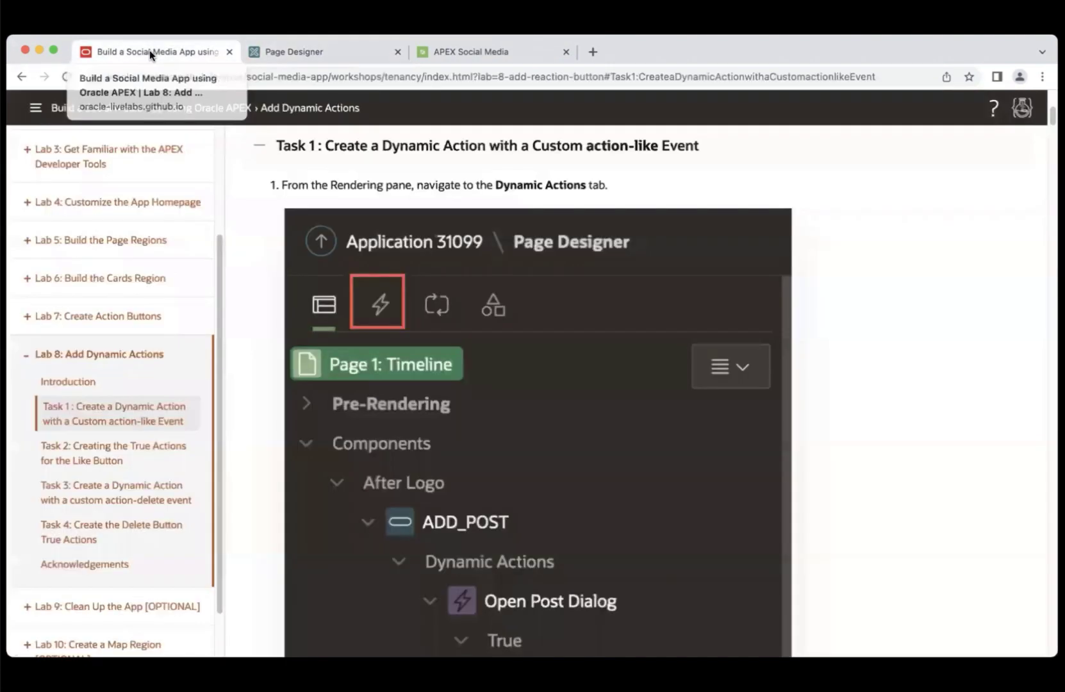
- Copy the suggested true-action name from Task 2 on the Like button's true actions
{"action": "left_click", "coordinate": [102, 460]}
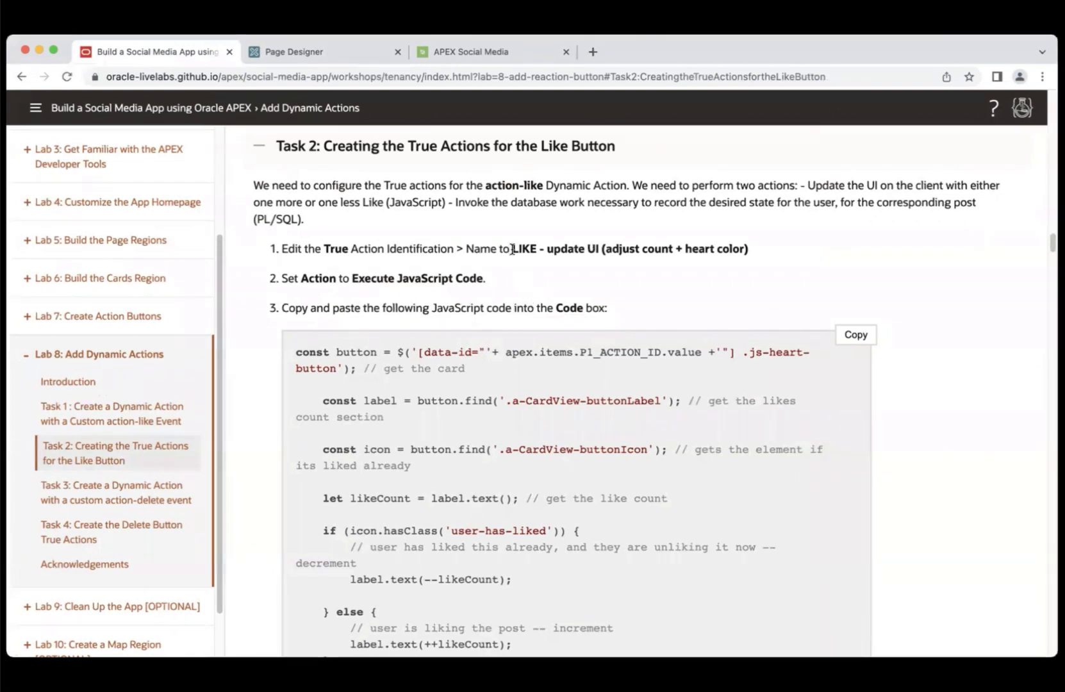
{"action": "left_click_drag", "start_coordinate": [512, 249], "coordinate": [787, 259]}
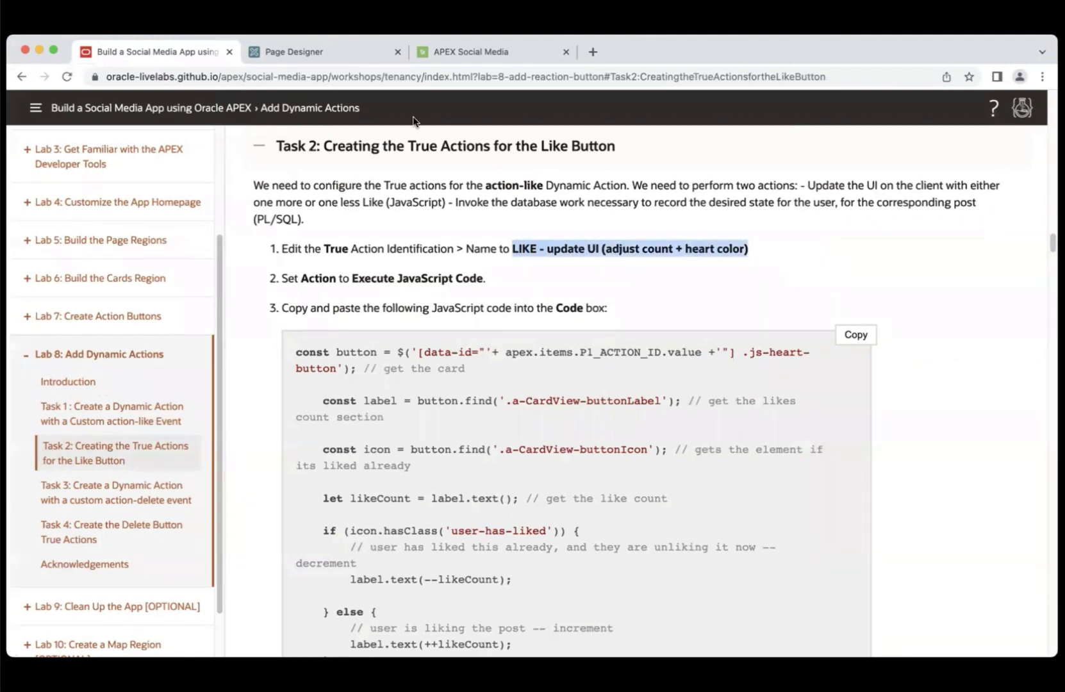
{"action": "left_click", "coordinate": [286, 52]}
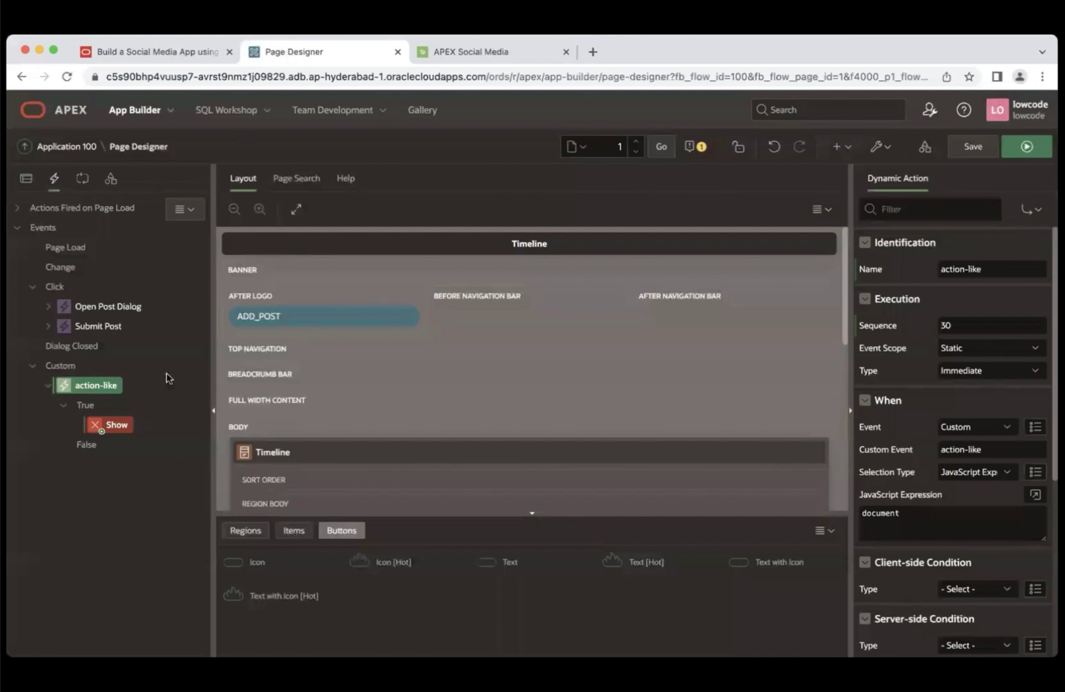
- Rename action-like's Show action to 'LIKE - update UI' and set it to Execute JavaScript Code
{"action": "left_click", "coordinate": [118, 432]}
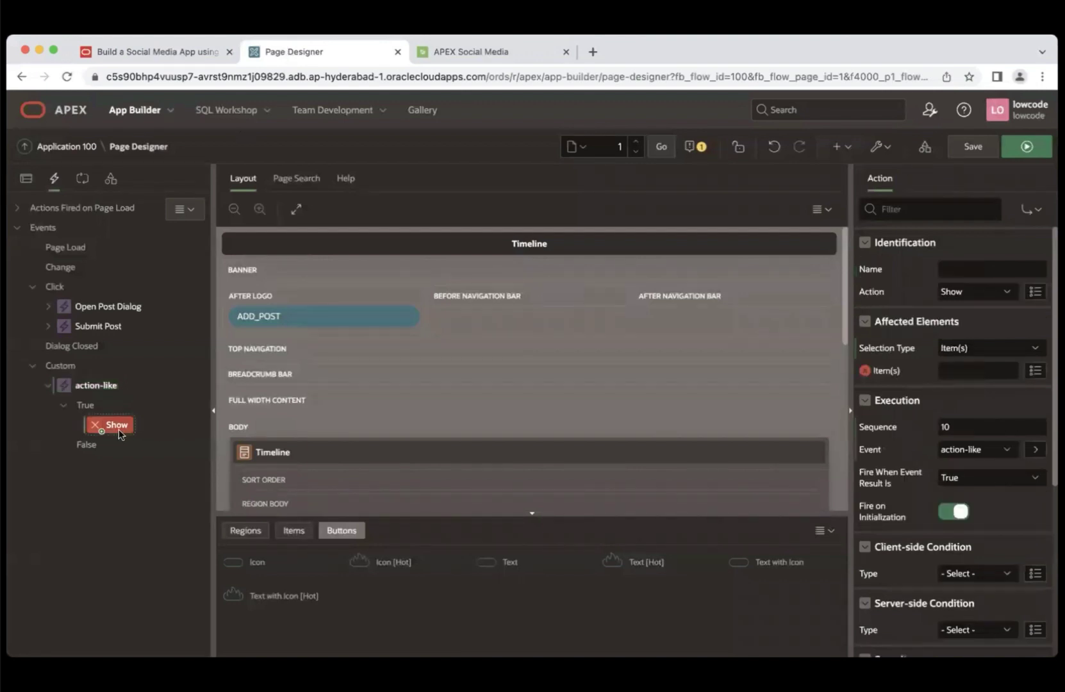
{"action": "left_click", "coordinate": [981, 268]}
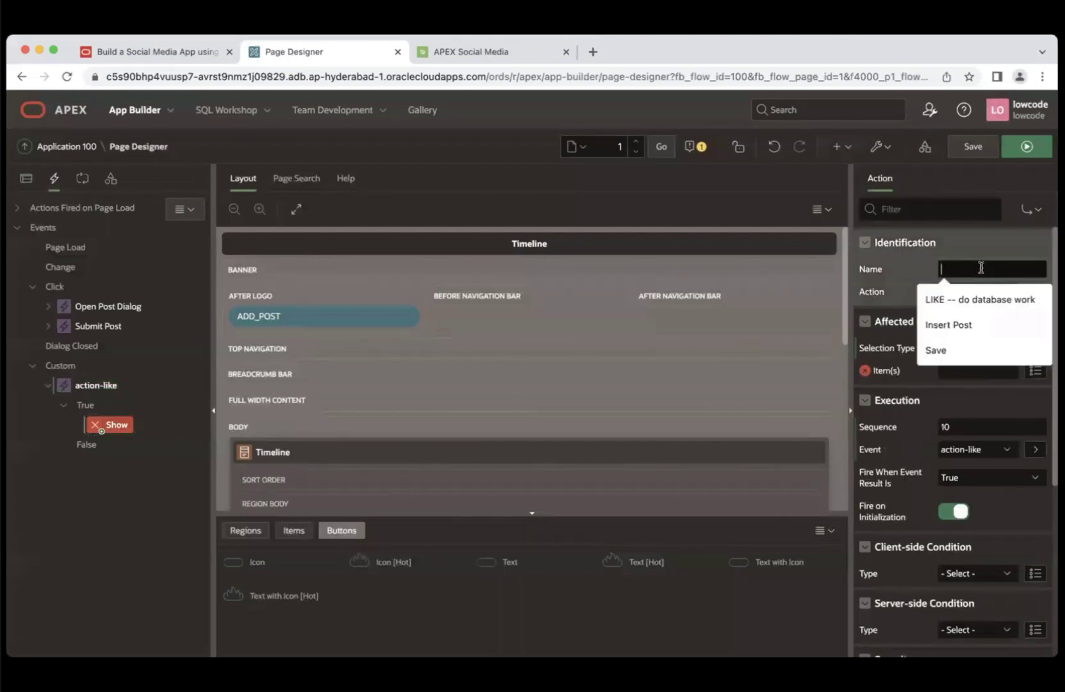
{"action": "type", "text": "(adjust count + heart color)"}
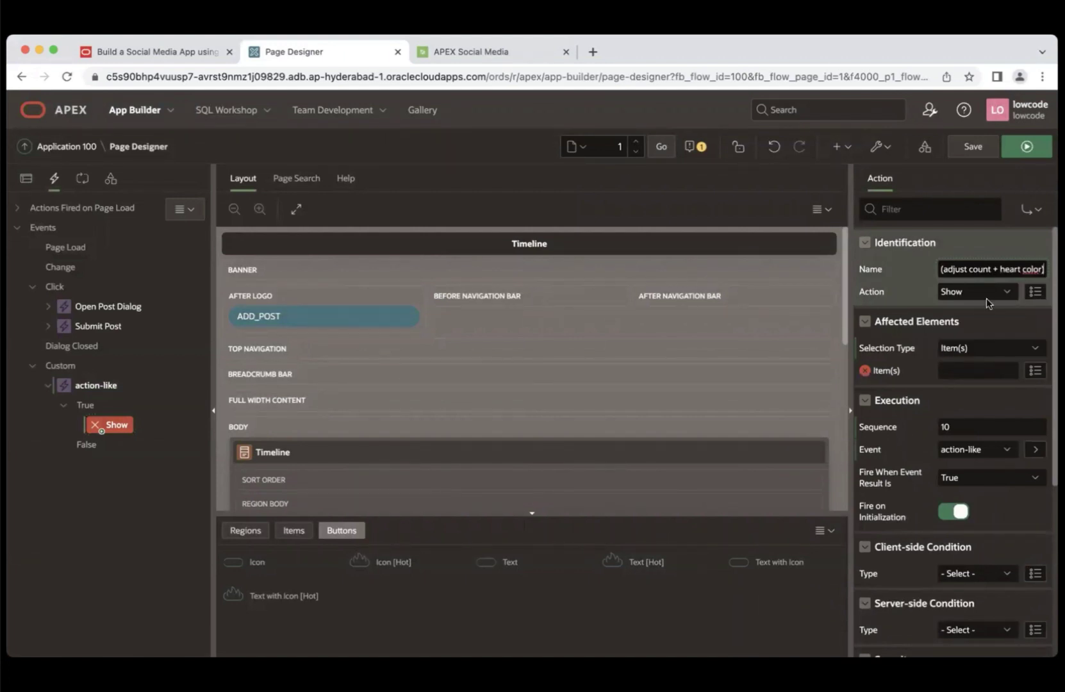
{"action": "left_click", "coordinate": [982, 292]}
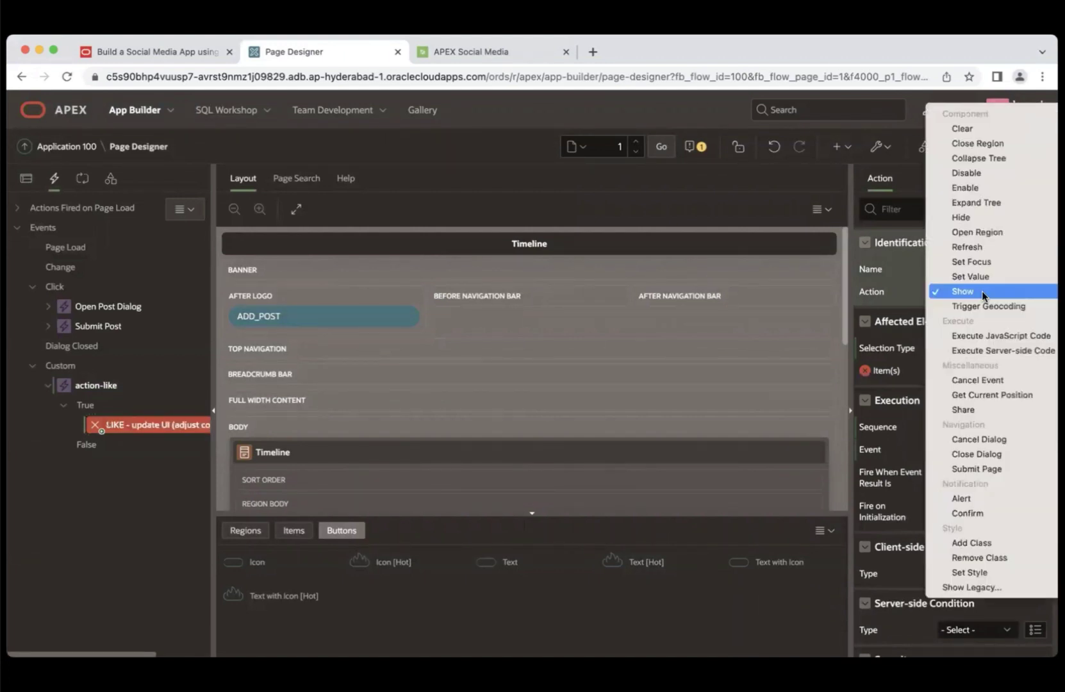
{"action": "left_click", "coordinate": [990, 334]}
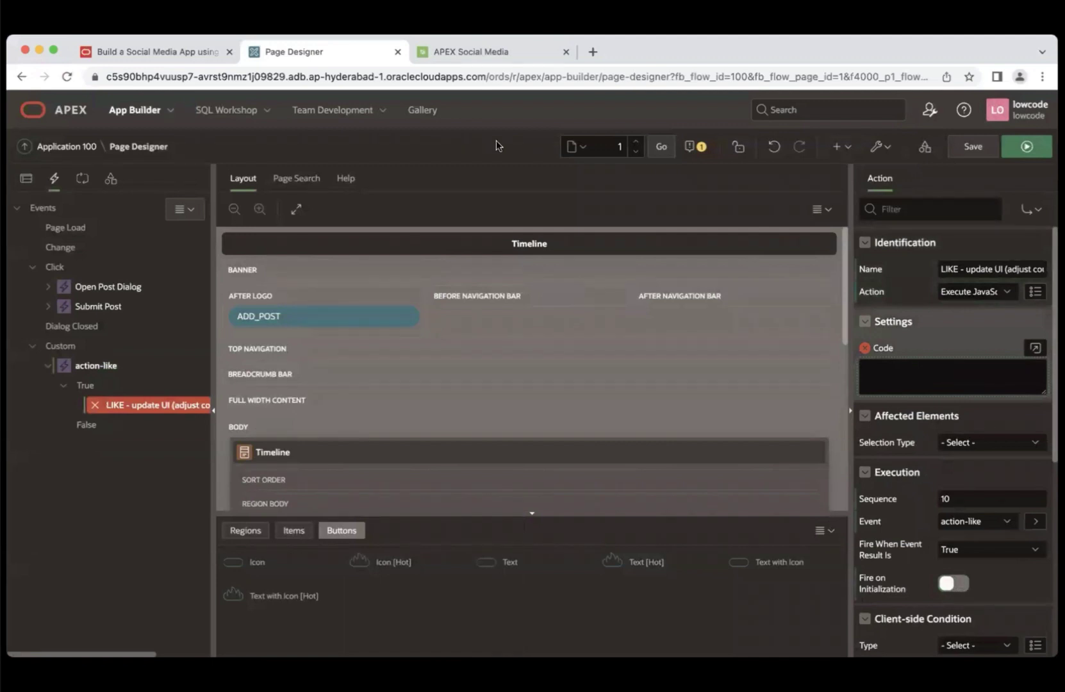
- Paste the tutorial's like-toggling JavaScript into the action's Code box
{"action": "left_click", "coordinate": [177, 50]}
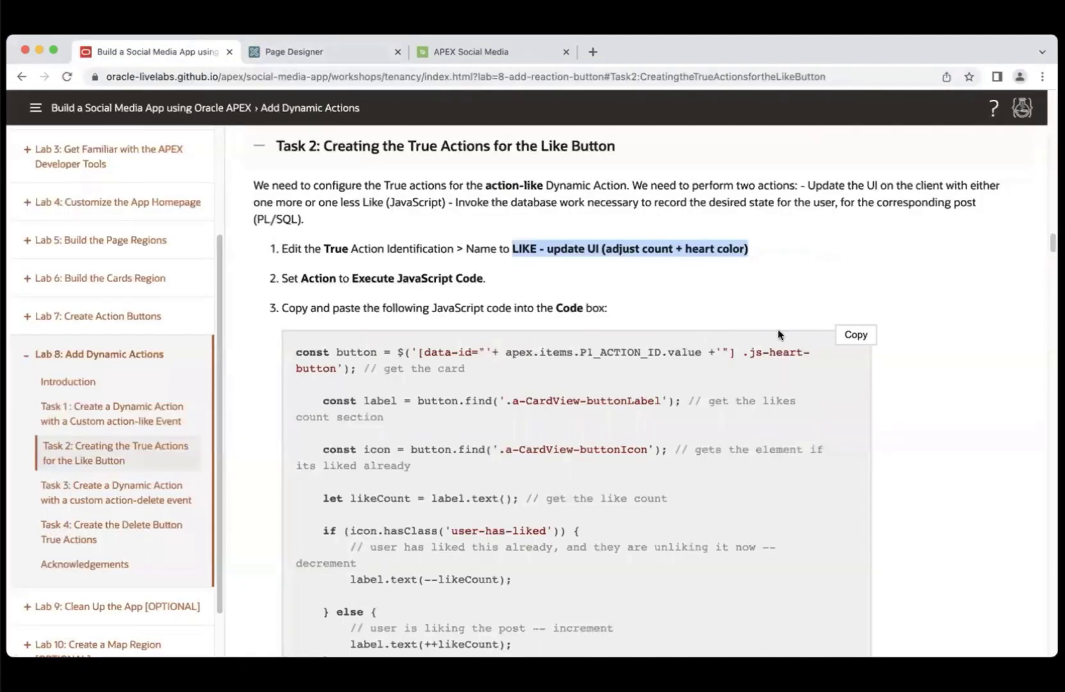
{"action": "left_click", "coordinate": [855, 335]}
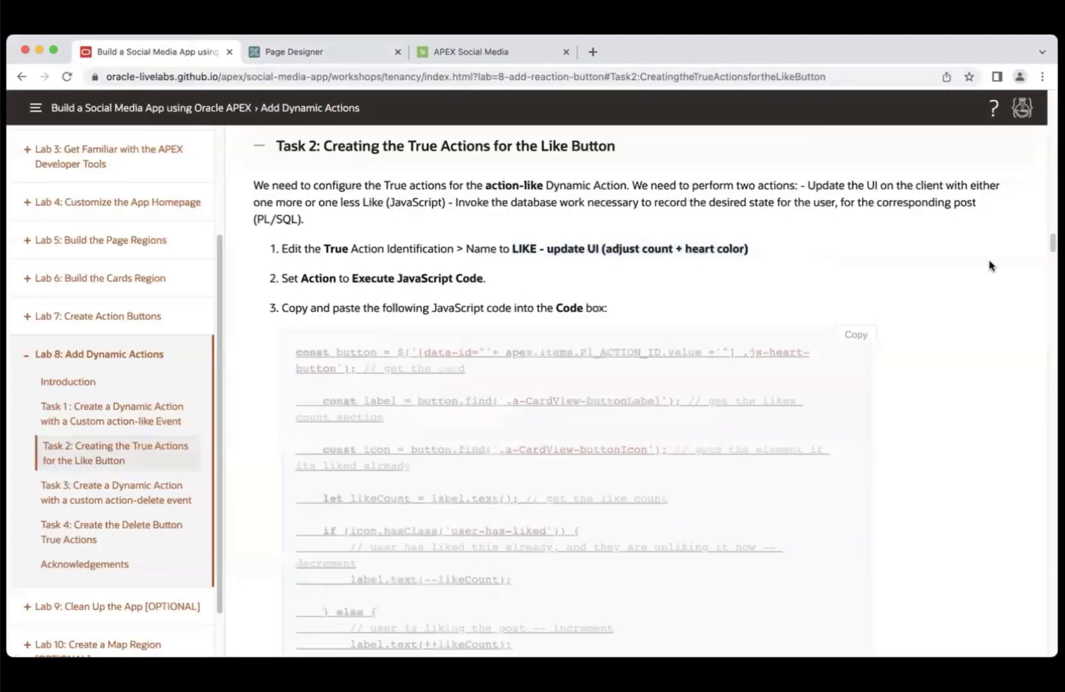
{"action": "scroll", "coordinate": [989, 266], "scroll_direction": "down", "scroll_amount": 2}
{"action": "scroll", "coordinate": [959, 244], "scroll_direction": "down", "scroll_amount": 10}
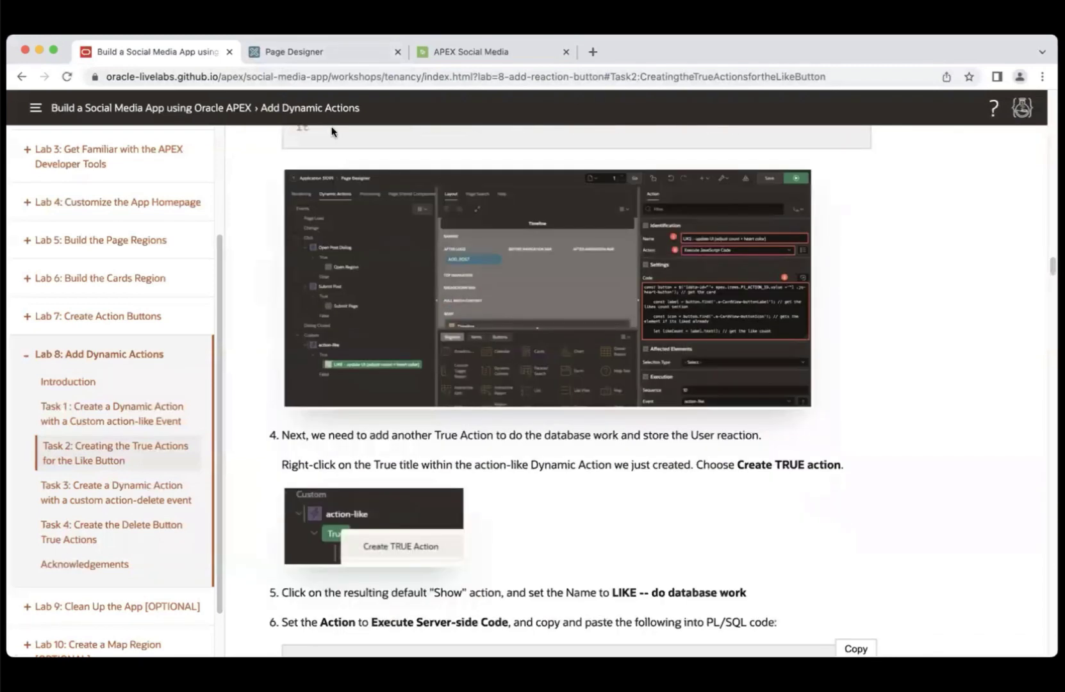
{"action": "left_click", "coordinate": [302, 54]}
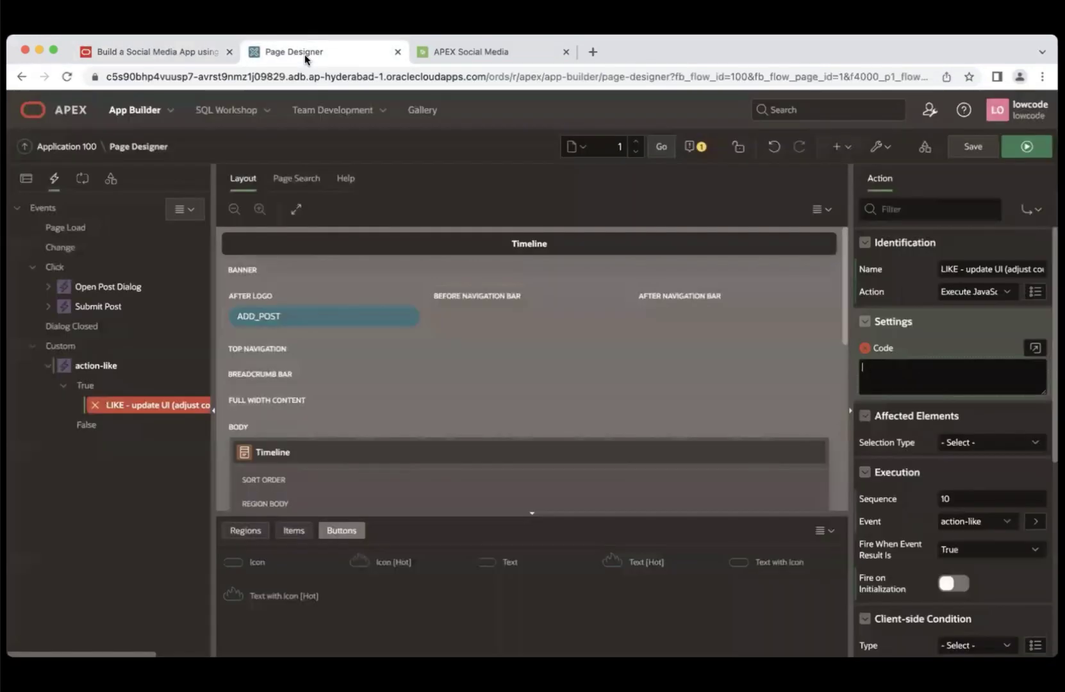
{"action": "left_click", "coordinate": [910, 364]}
{"action": "key", "text": "super+v"}
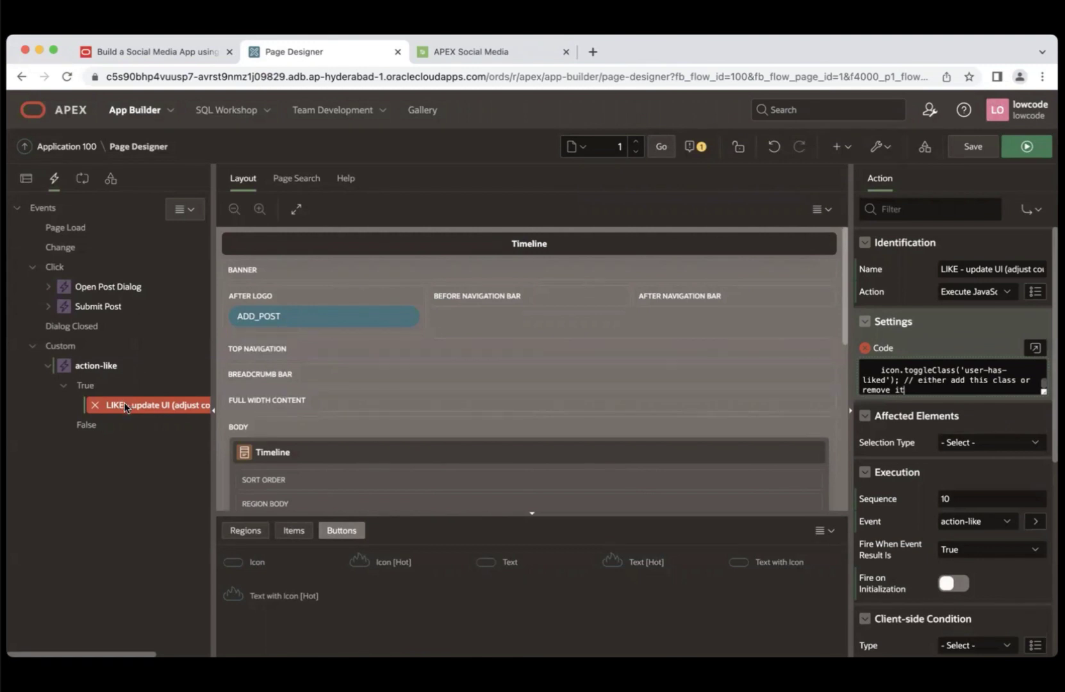
{"action": "left_click_drag", "start_coordinate": [126, 407], "coordinate": [88, 391]}
- Add a True action named 'LIKE -- do database work' set to Execute Server-side Code
{"action": "right_click", "coordinate": [87, 391]}
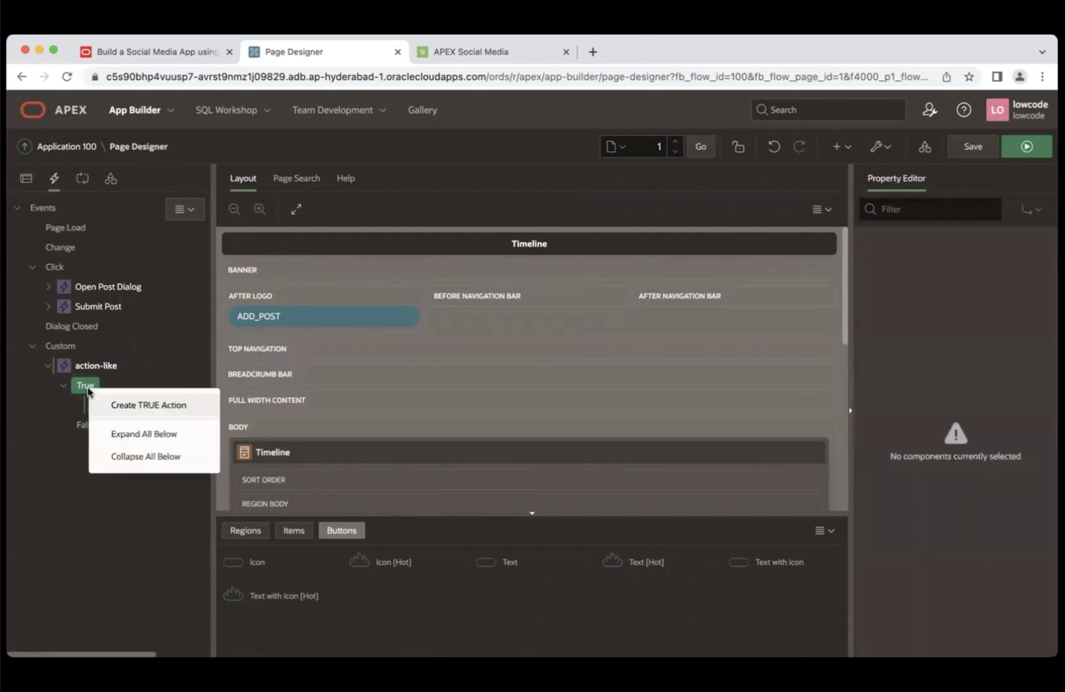
{"action": "left_click", "coordinate": [125, 405]}
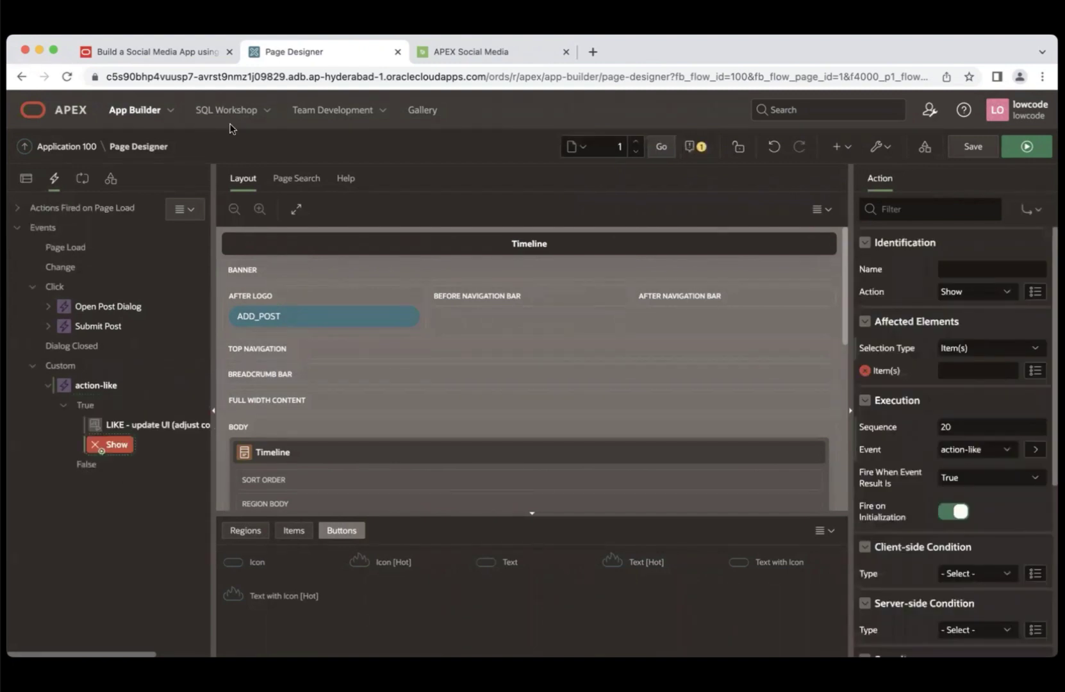
{"action": "left_click", "coordinate": [200, 53]}
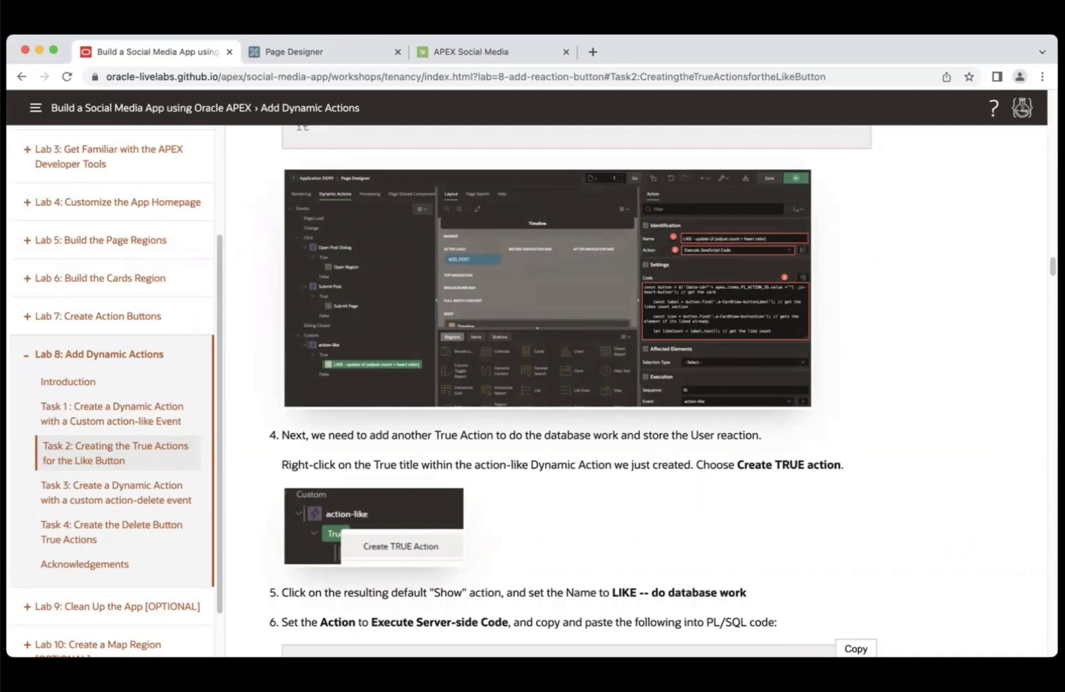
{"action": "scroll", "coordinate": [764, 514], "scroll_direction": "down", "scroll_amount": 3}
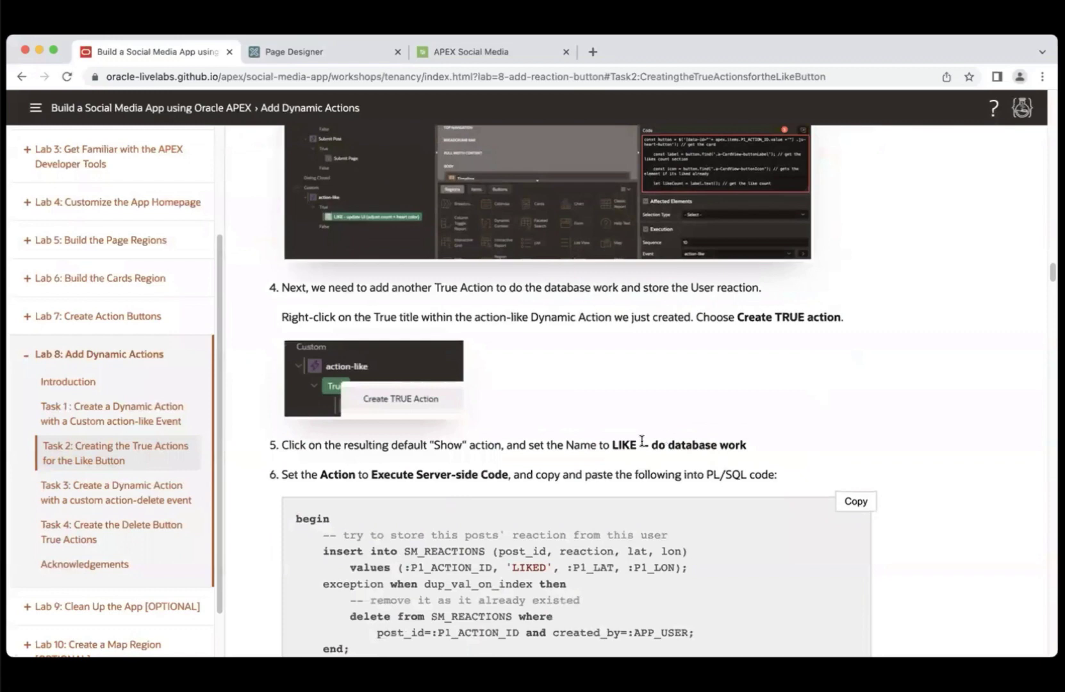
{"action": "left_click_drag", "start_coordinate": [613, 445], "coordinate": [766, 449]}
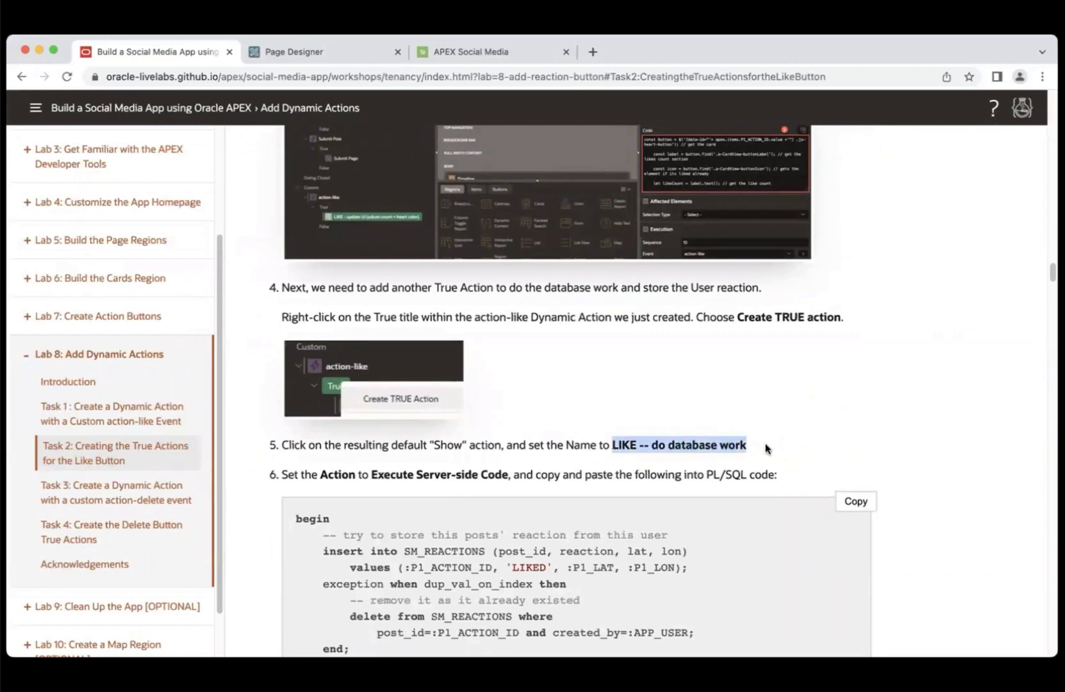
{"action": "left_click", "coordinate": [331, 53]}
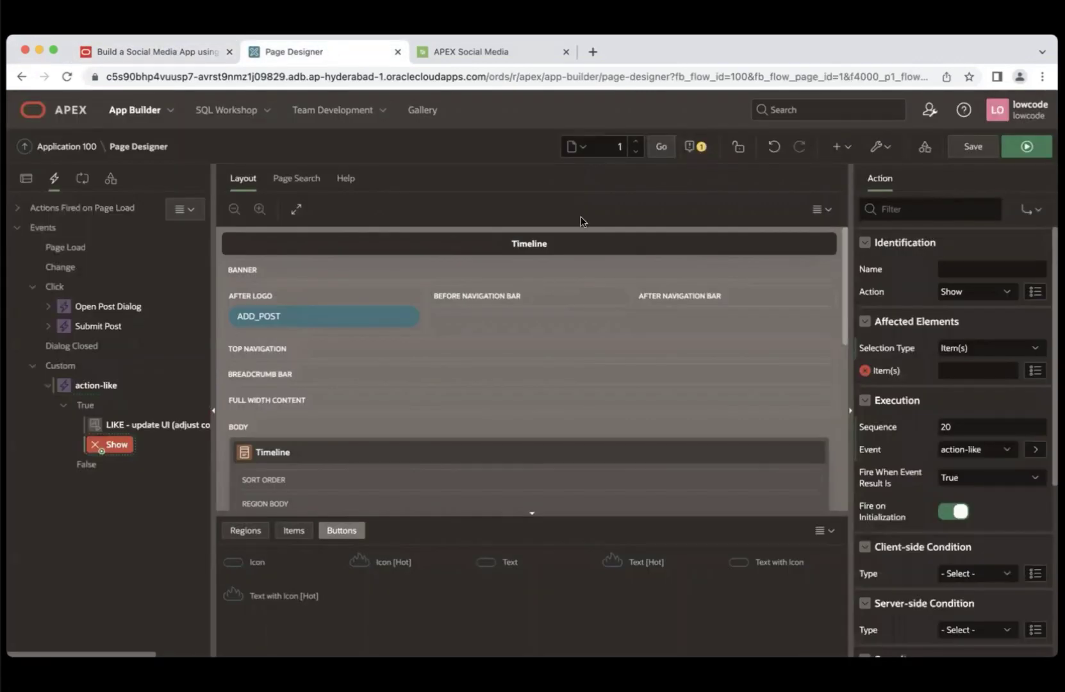
{"action": "left_click", "coordinate": [970, 263]}
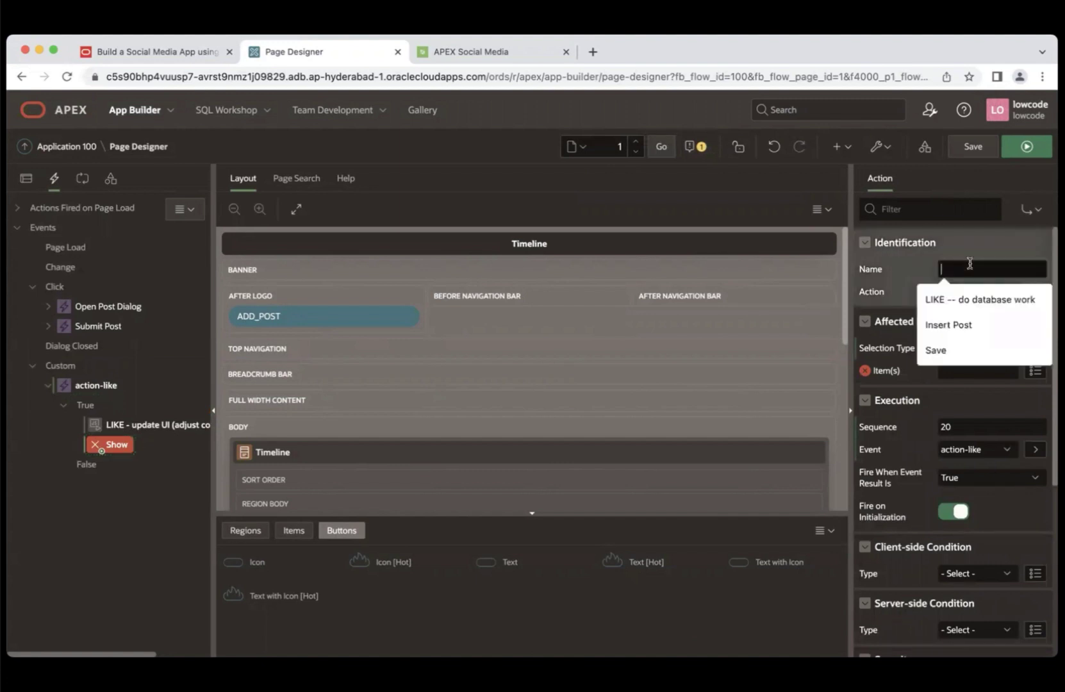
{"action": "left_click", "coordinate": [971, 301]}
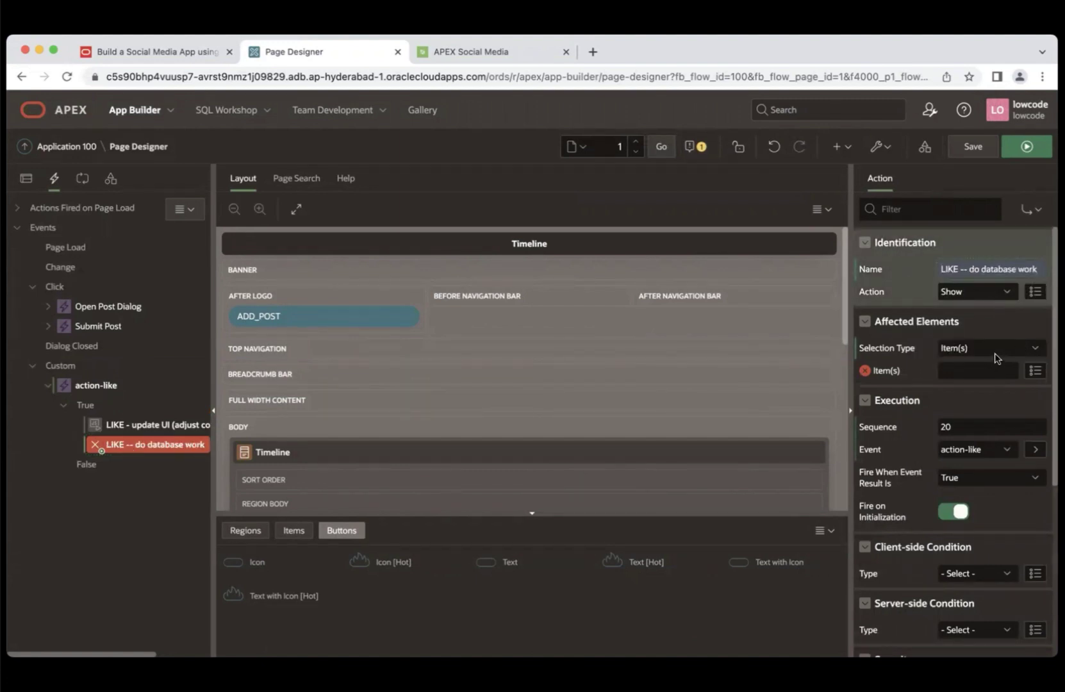
{"action": "left_click", "coordinate": [973, 291]}
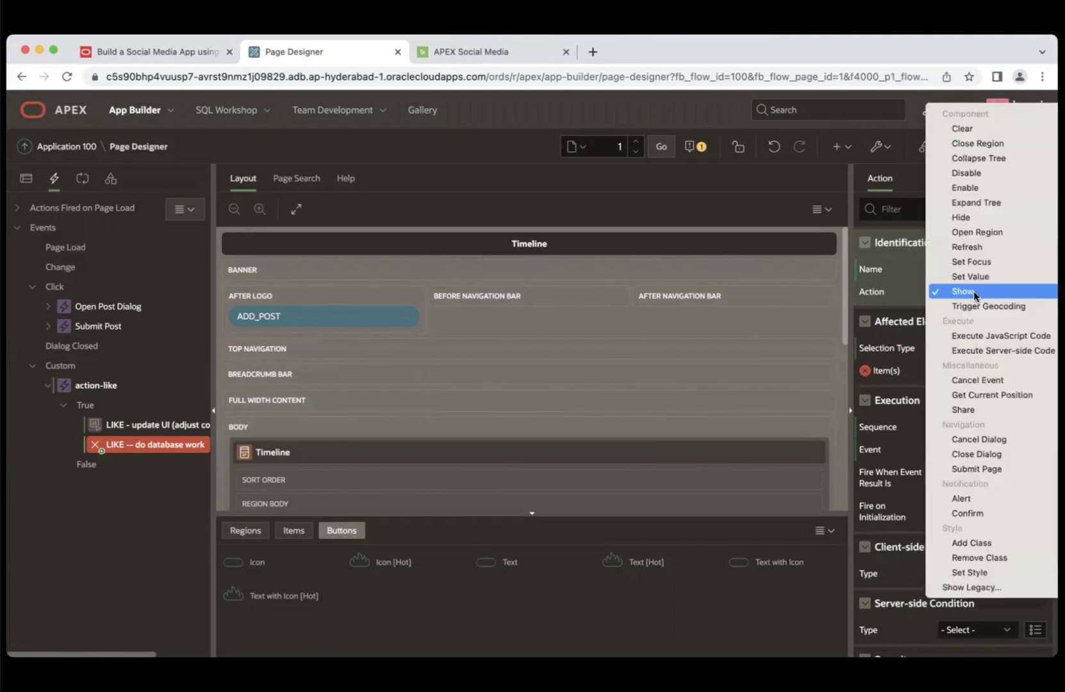
{"action": "left_click", "coordinate": [986, 350]}
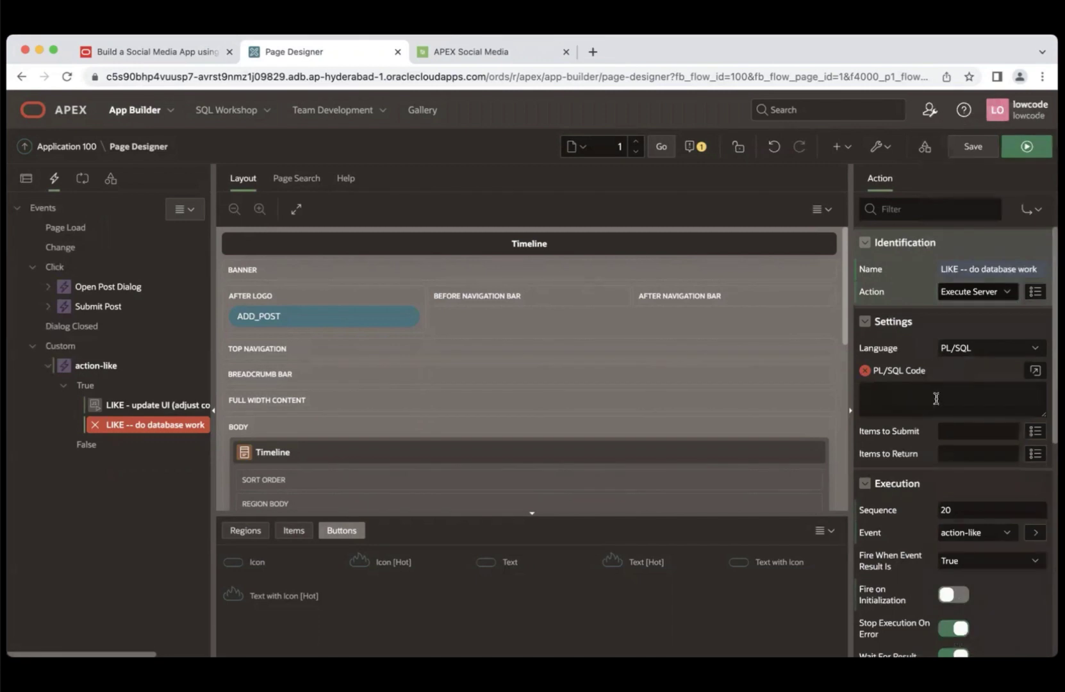
{"action": "left_click", "coordinate": [193, 50]}
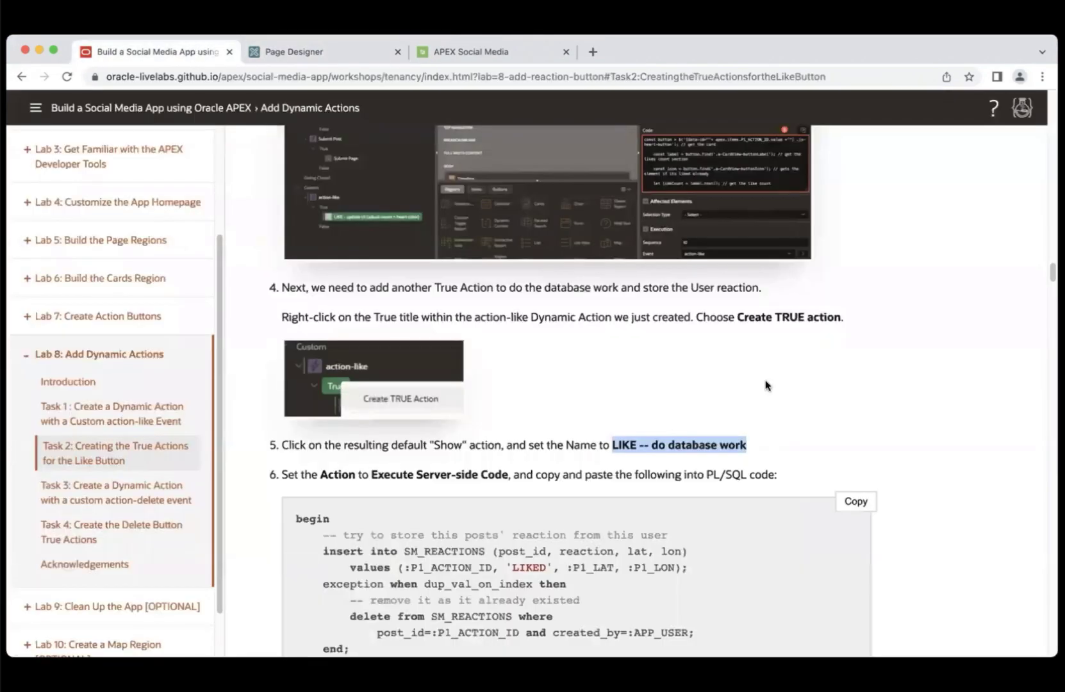
- Paste the tutorial's SM_REACTIONS PL/SQL block into the action's PL/SQL Code
{"action": "left_click_drag", "start_coordinate": [1053, 272], "coordinate": [1053, 285]}
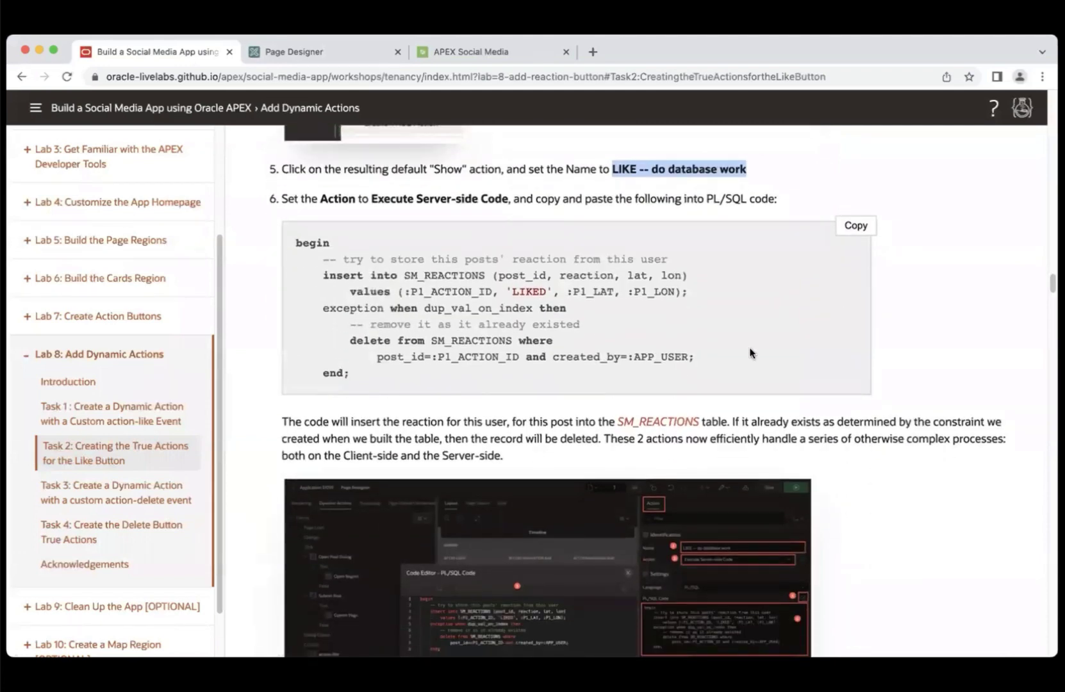
{"action": "left_click", "coordinate": [853, 229]}
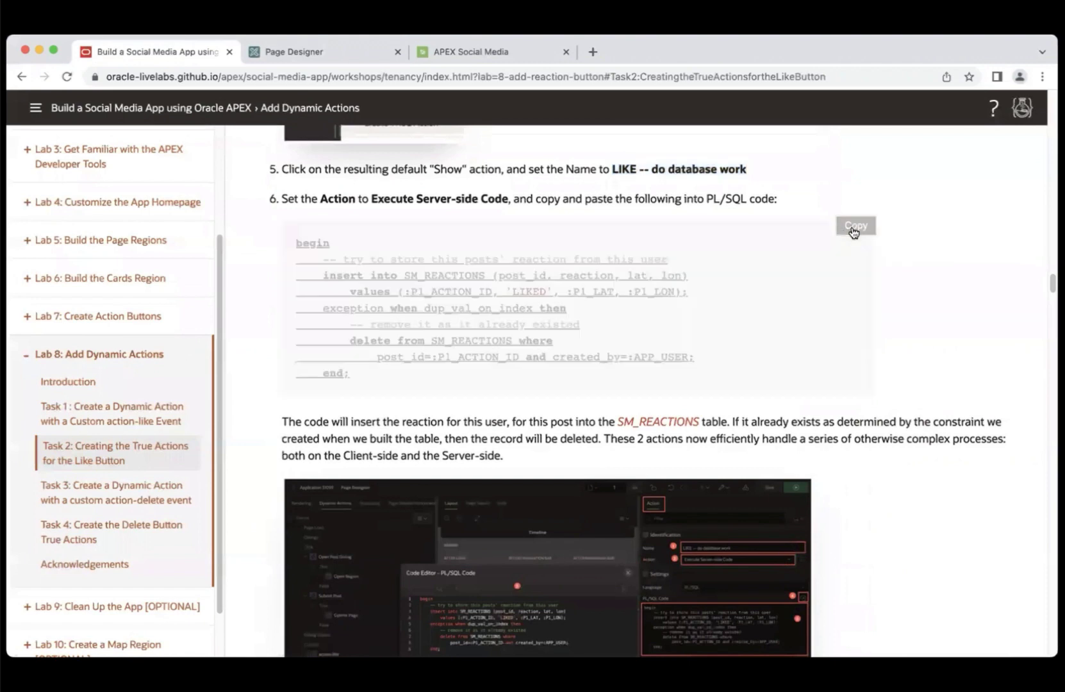
{"action": "left_click", "coordinate": [298, 56]}
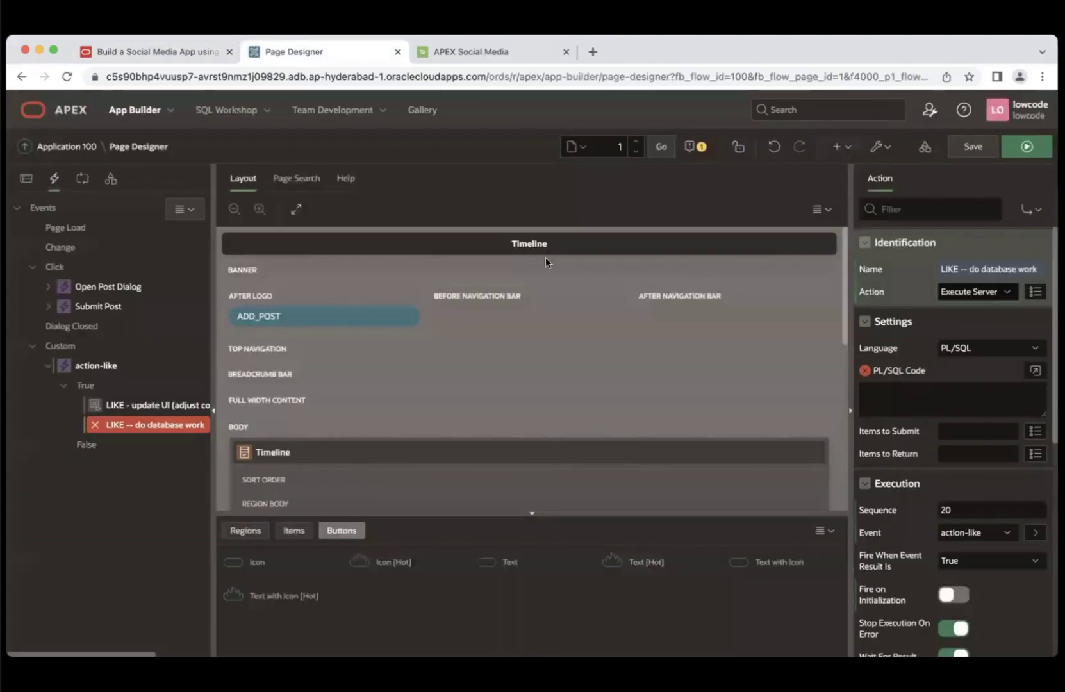
{"action": "left_click", "coordinate": [890, 392]}
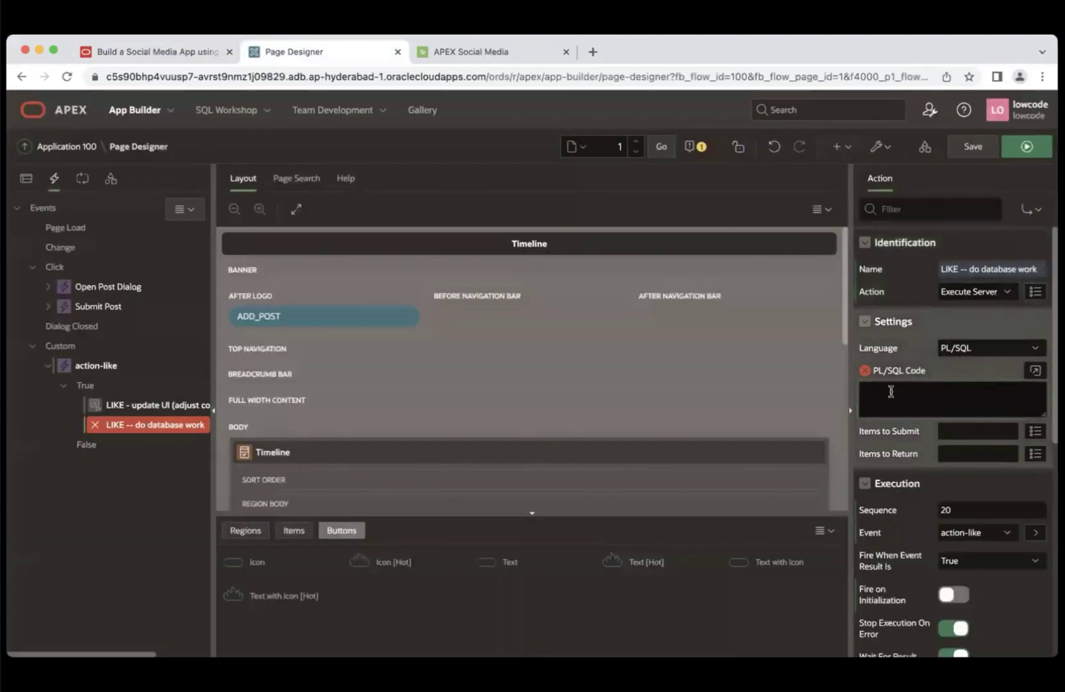
{"action": "key", "text": "super+v"}
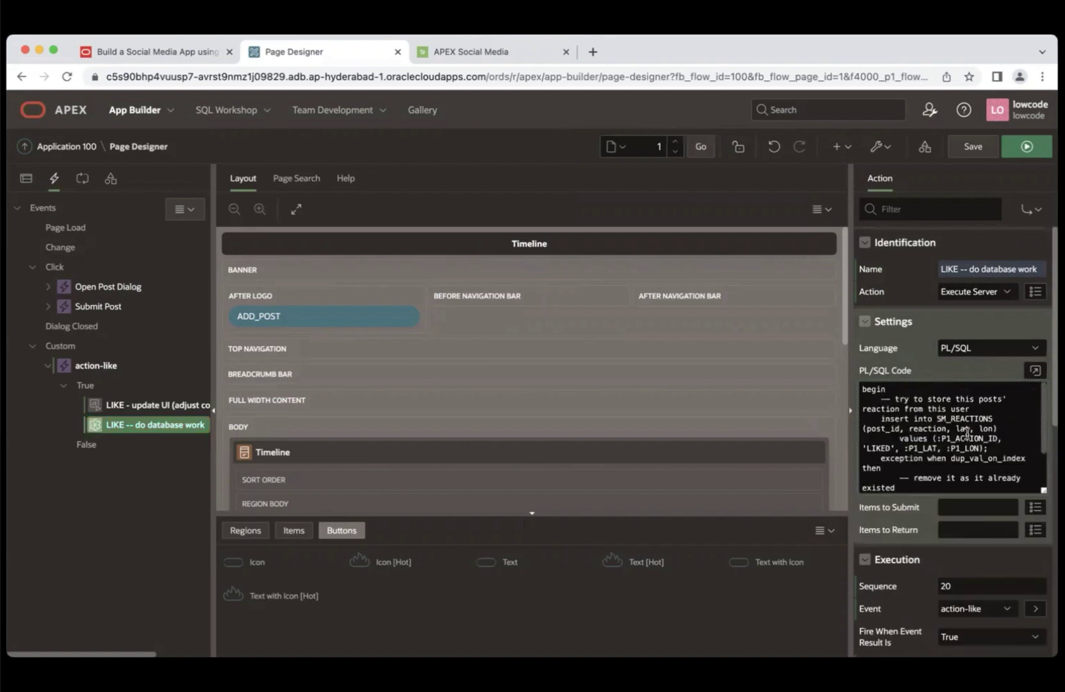
- Set Items to Submit to P1_ACTION_ID,P1_LAT,P1_LON
{"action": "left_click", "coordinate": [956, 507]}
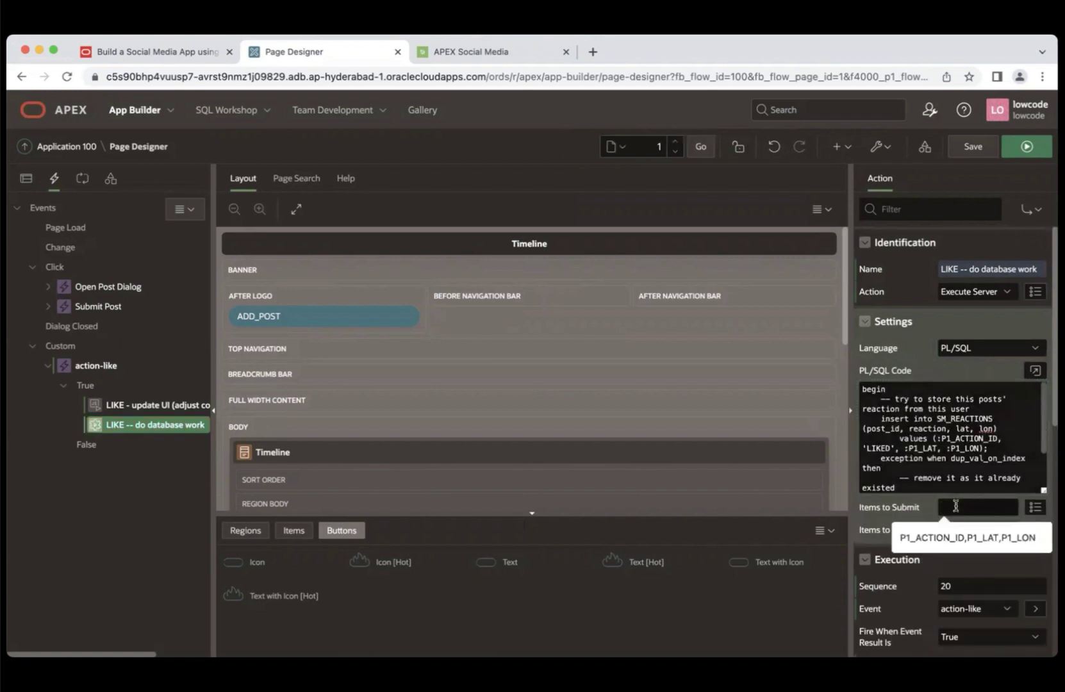
{"action": "left_click", "coordinate": [192, 51]}
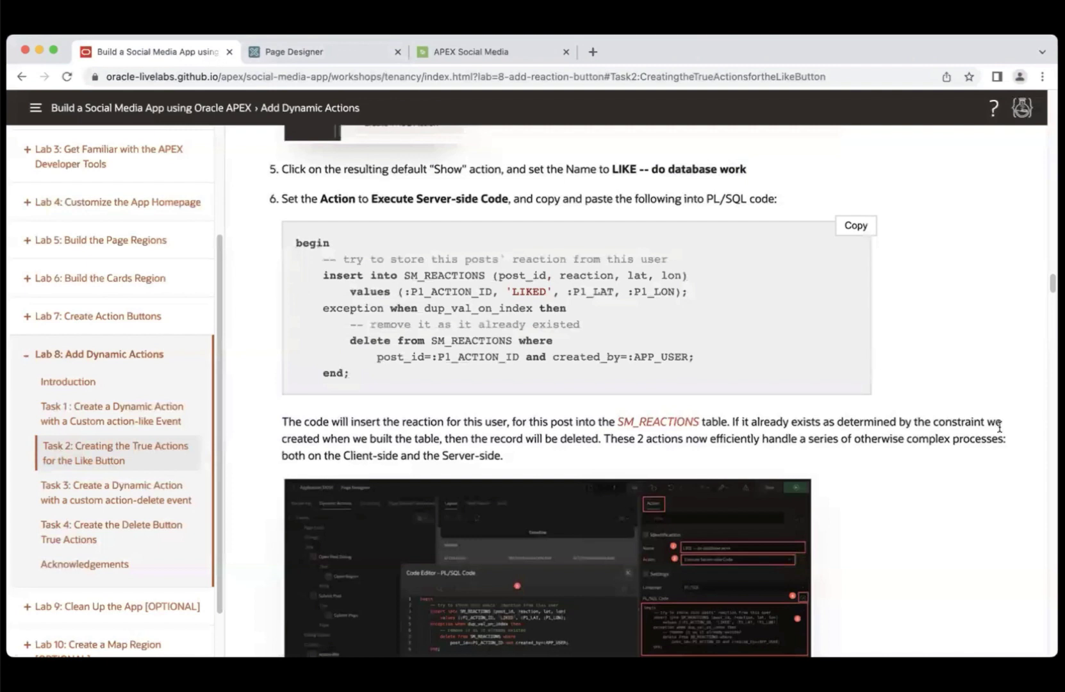
{"action": "scroll", "coordinate": [1041, 503], "scroll_direction": "down", "scroll_amount": 3}
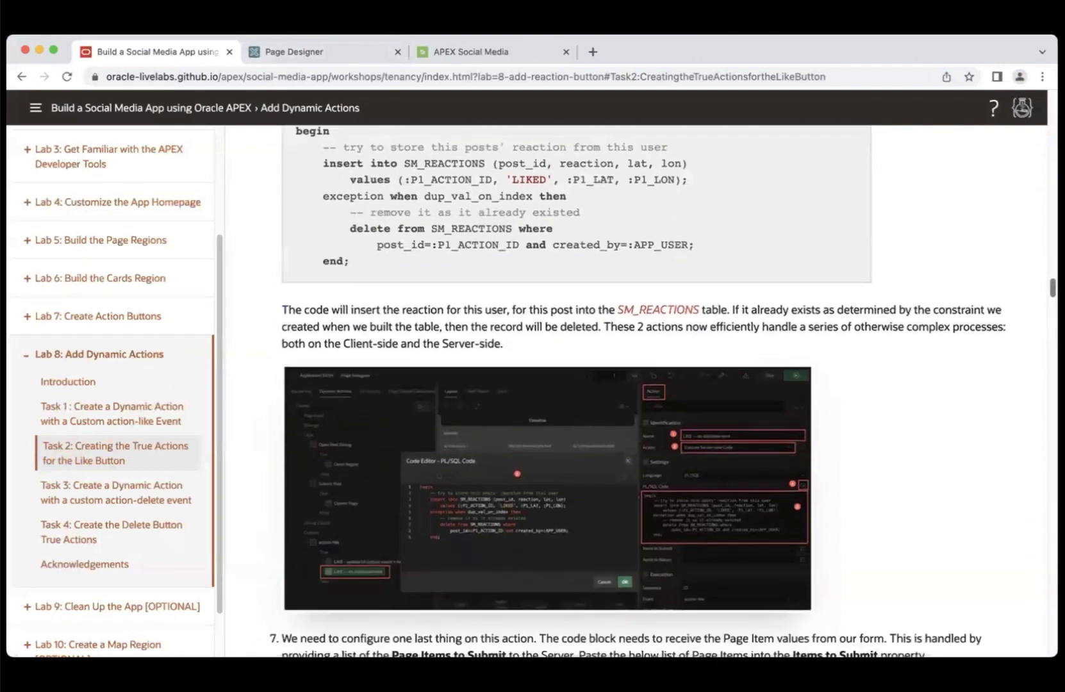
{"action": "scroll", "coordinate": [638, 392], "scroll_direction": "down", "scroll_amount": 2}
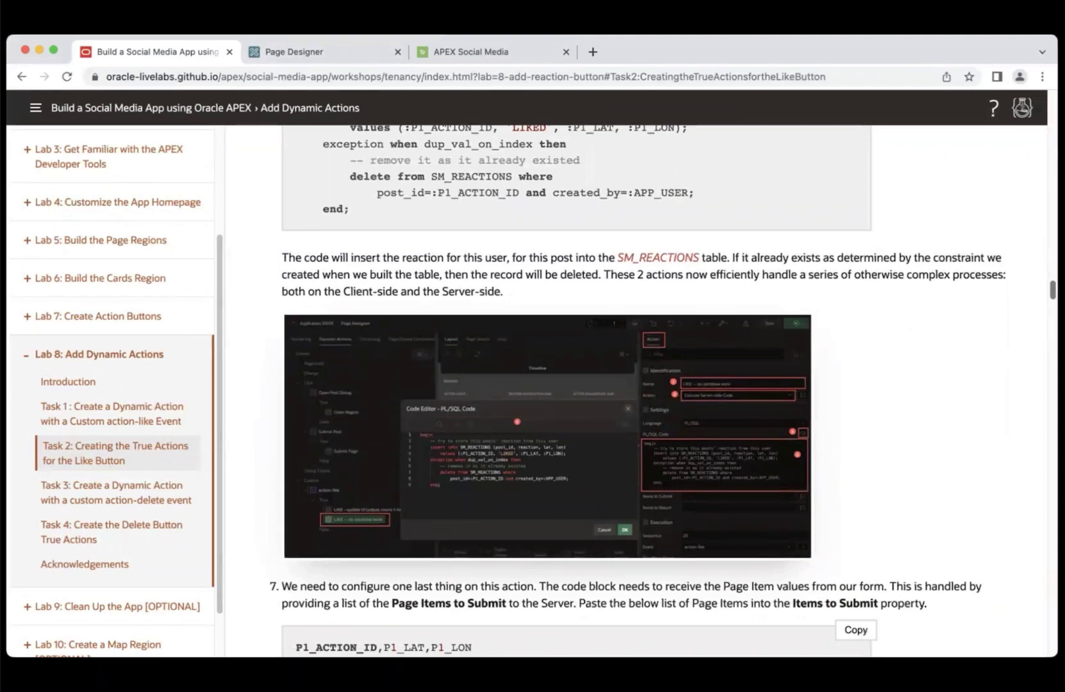
{"action": "scroll", "coordinate": [641, 391], "scroll_direction": "down", "scroll_amount": 5}
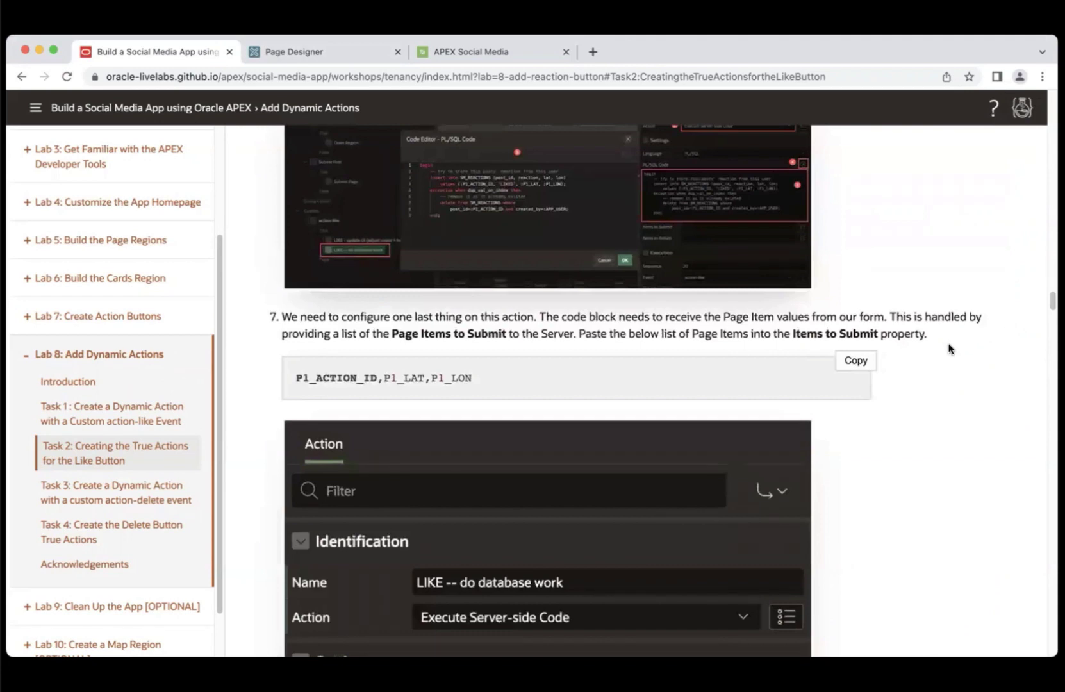
{"action": "left_click", "coordinate": [854, 367]}
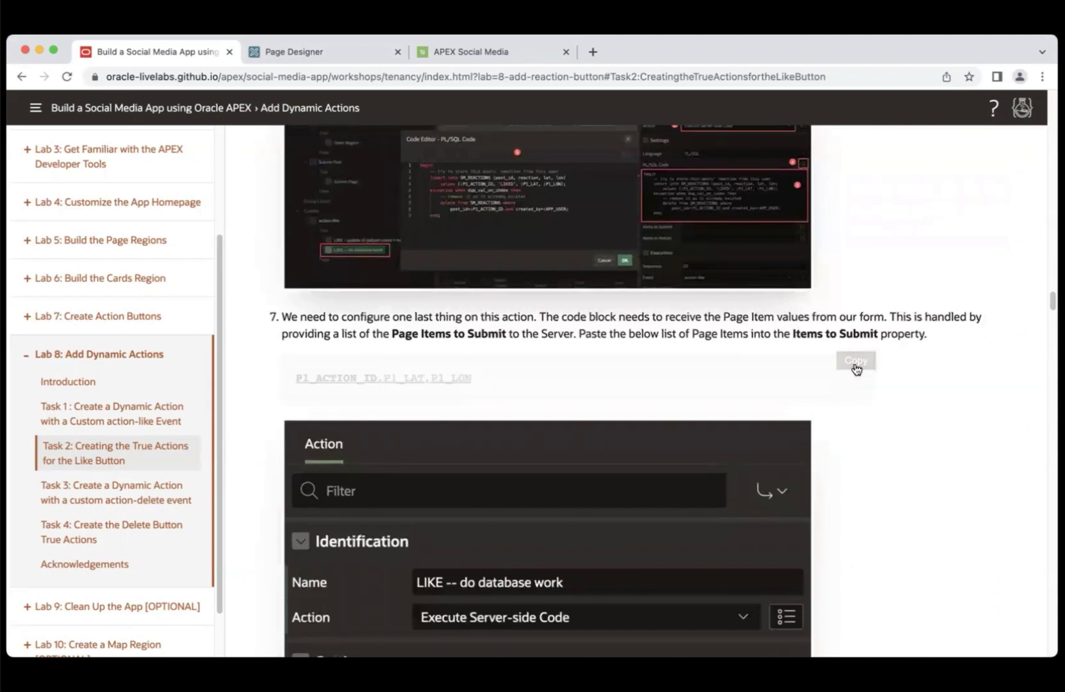
{"action": "left_click", "coordinate": [312, 53]}
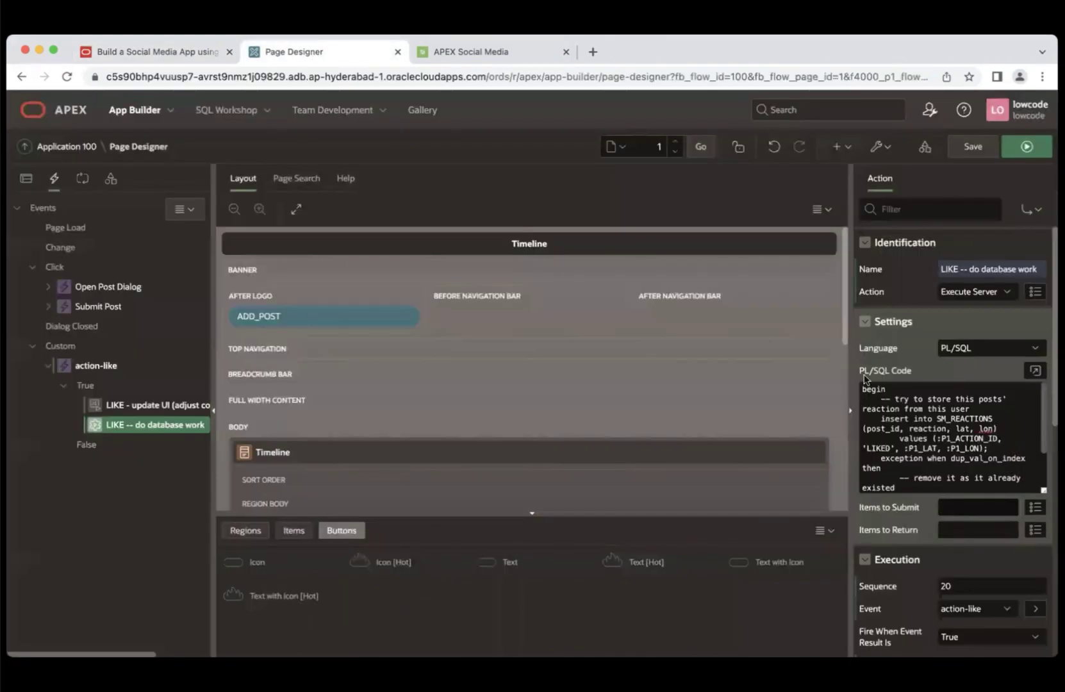
{"action": "left_click", "coordinate": [961, 504]}
{"action": "key", "text": "super+v"}
{"action": "left_click", "coordinate": [174, 58]}
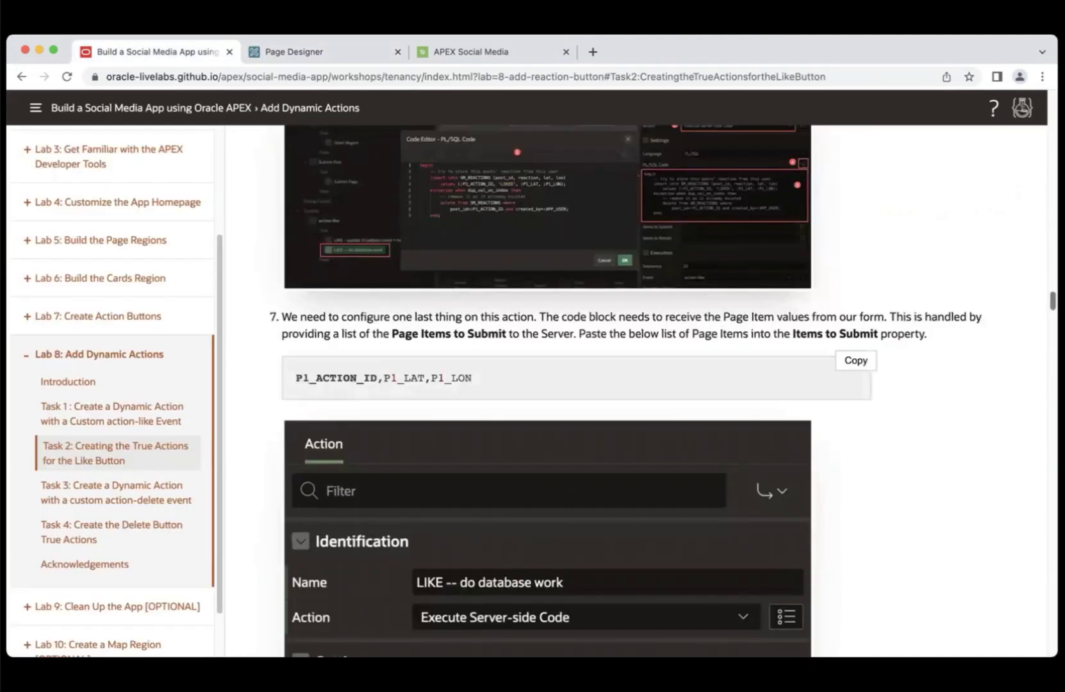
{"action": "scroll", "coordinate": [577, 391], "scroll_direction": "up", "scroll_amount": 10}
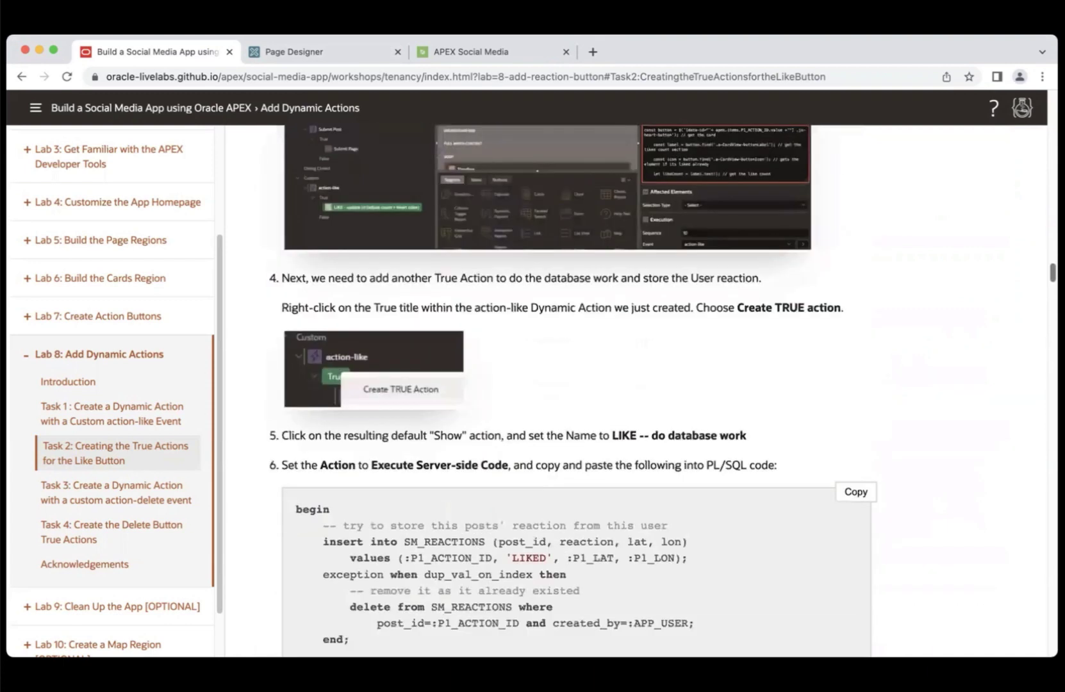
{"action": "scroll", "coordinate": [637, 391], "scroll_direction": "down", "scroll_amount": 5}
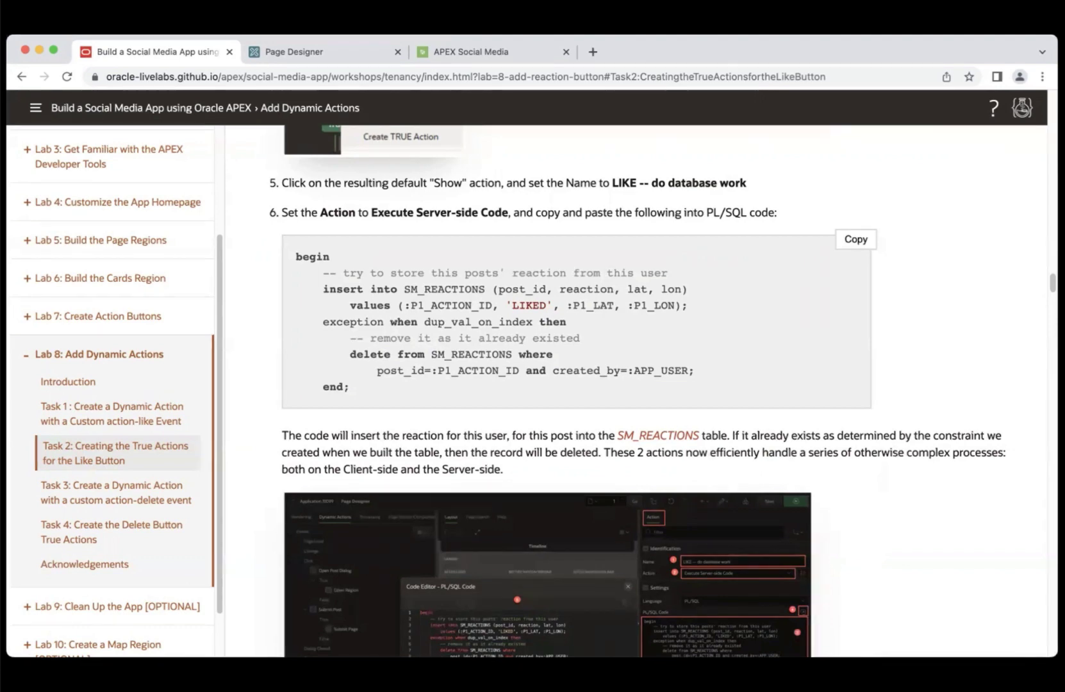
{"action": "scroll", "coordinate": [577, 385], "scroll_direction": "down", "scroll_amount": 10}
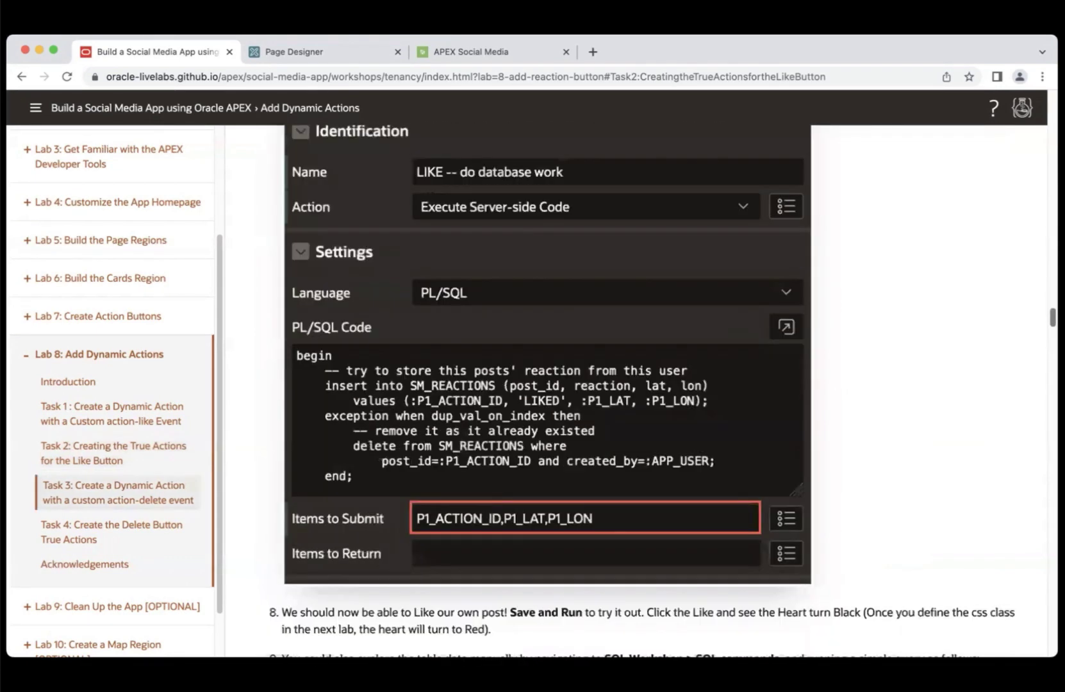
{"action": "scroll", "coordinate": [577, 384], "scroll_direction": "down", "scroll_amount": 5}
{"action": "scroll", "coordinate": [577, 384], "scroll_direction": "up", "scroll_amount": 4}
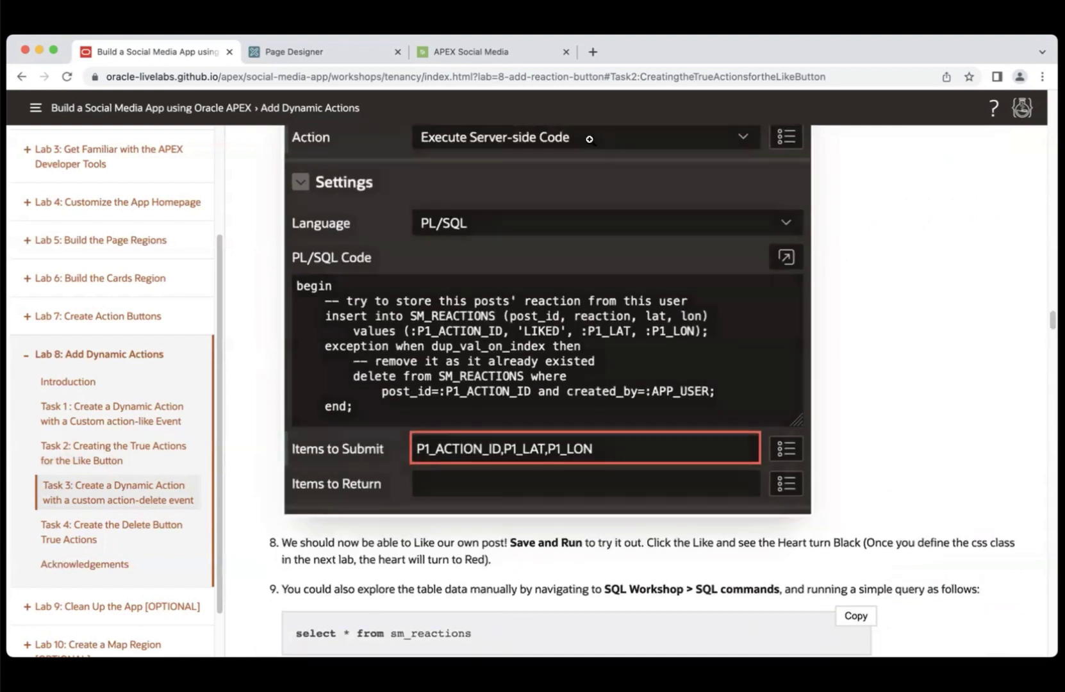
- Save and run the page, then like and unlike the first post to test the heart
{"action": "left_click", "coordinate": [357, 52]}
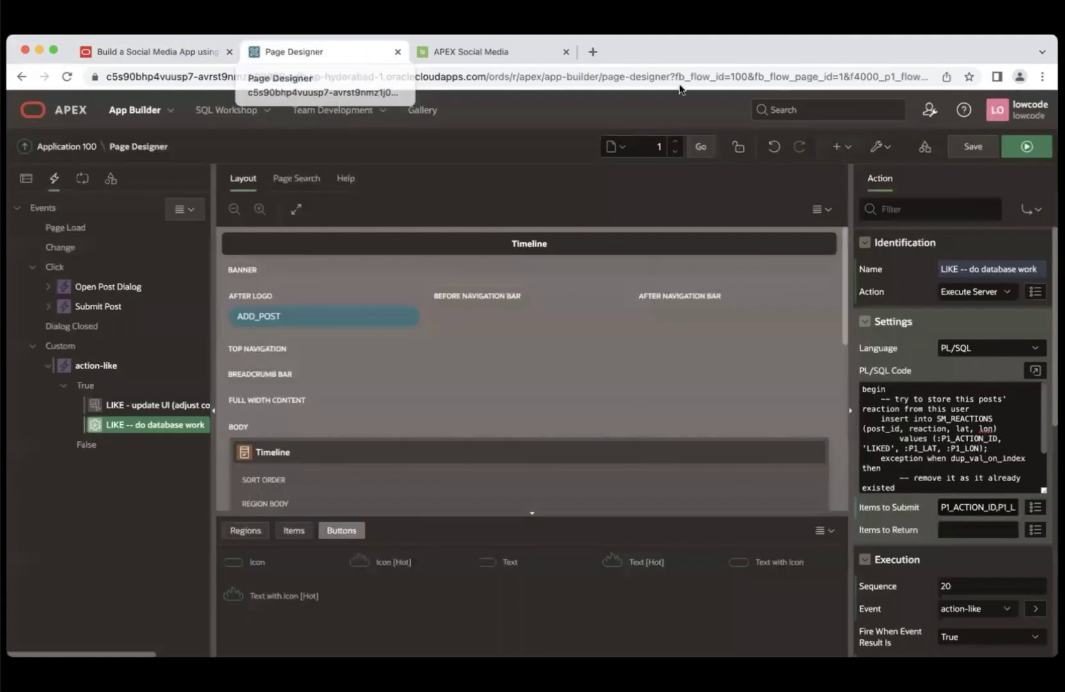
{"action": "left_click", "coordinate": [1034, 151]}
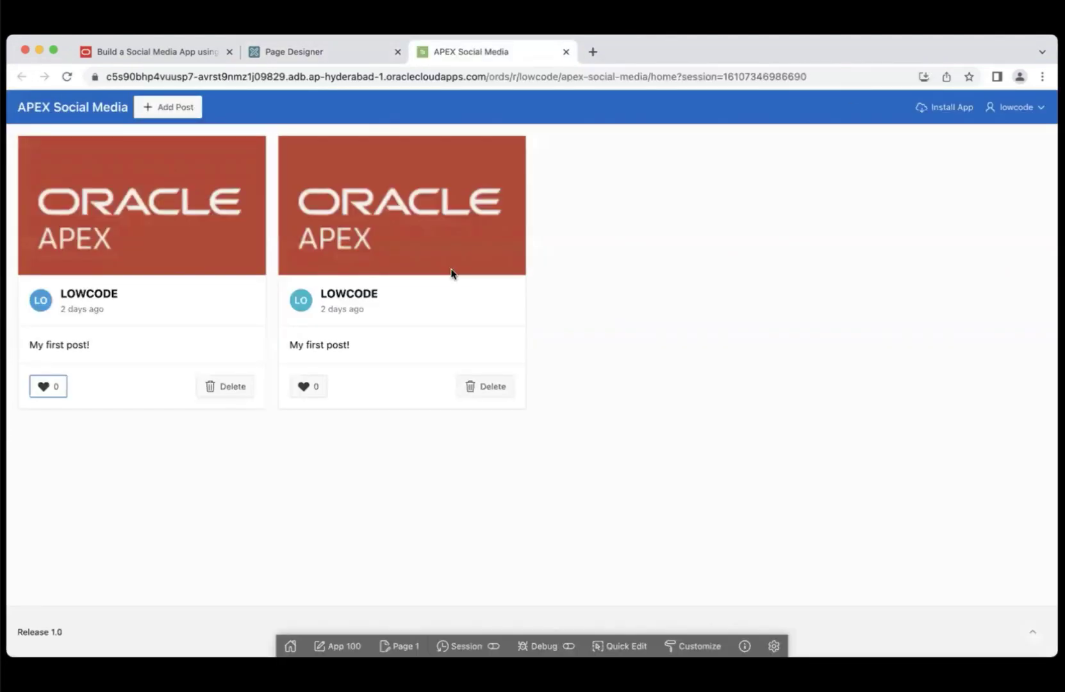
{"action": "left_click", "coordinate": [44, 386]}
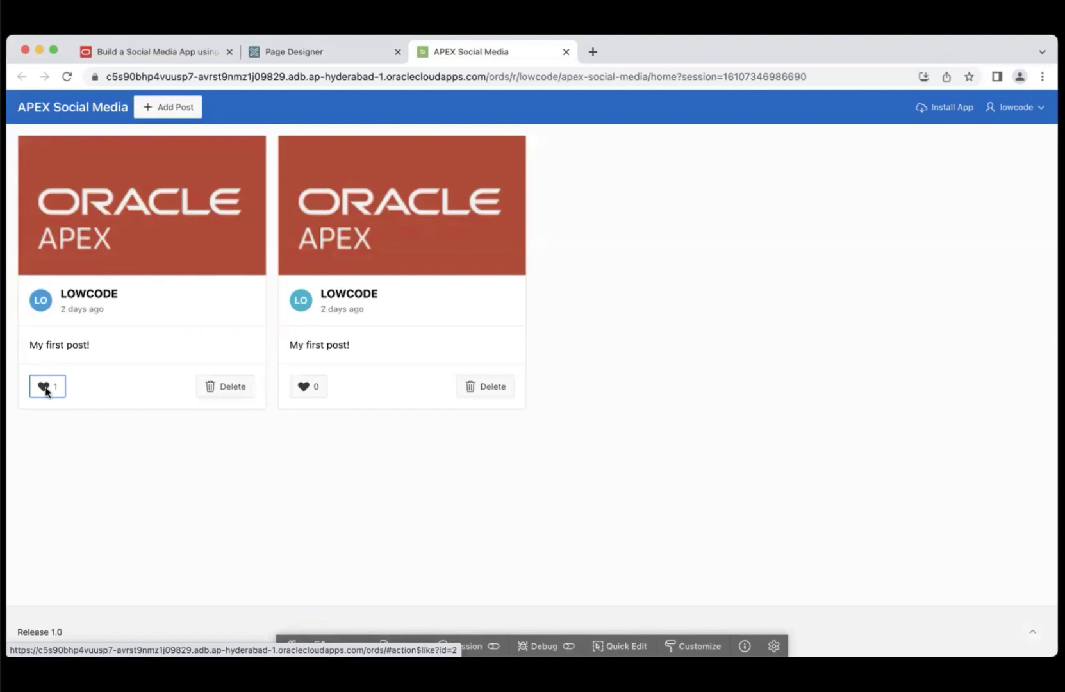
{"action": "left_click", "coordinate": [43, 387]}
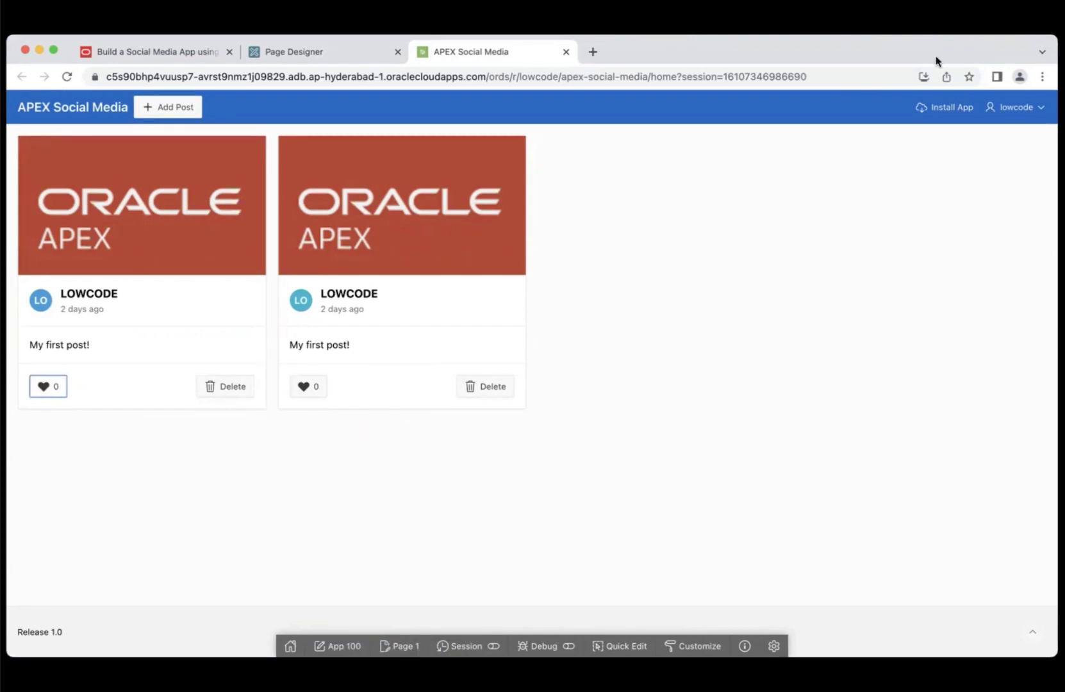
{"action": "left_click", "coordinate": [189, 51]}
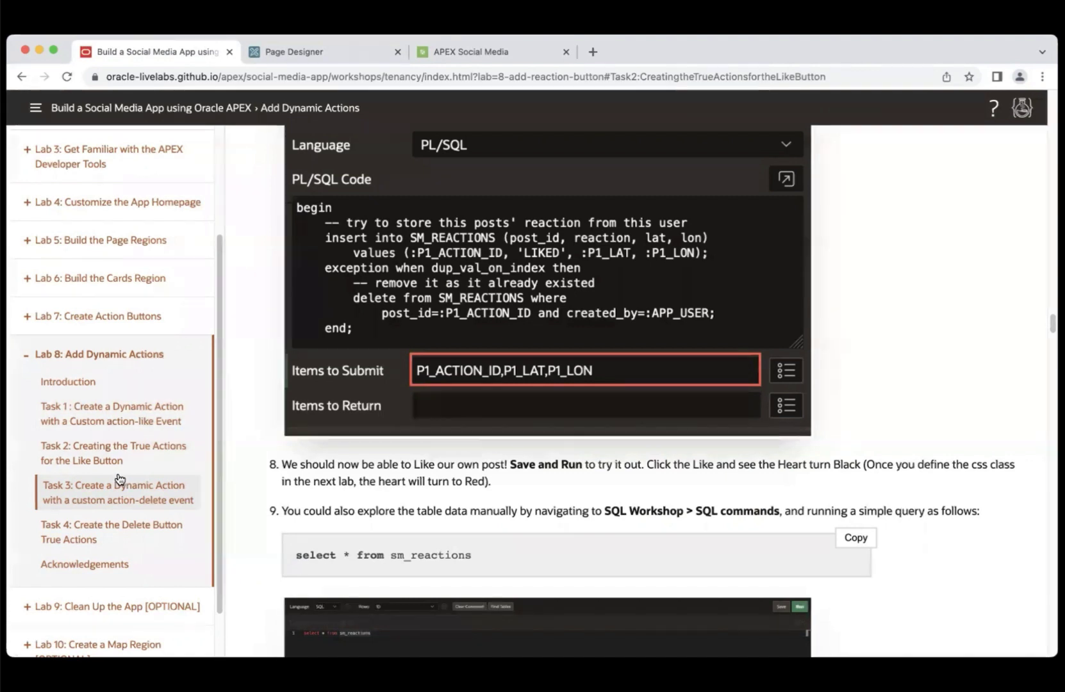
- Create a new dynamic action under the Custom events group named action-delete
{"action": "left_click", "coordinate": [110, 494]}
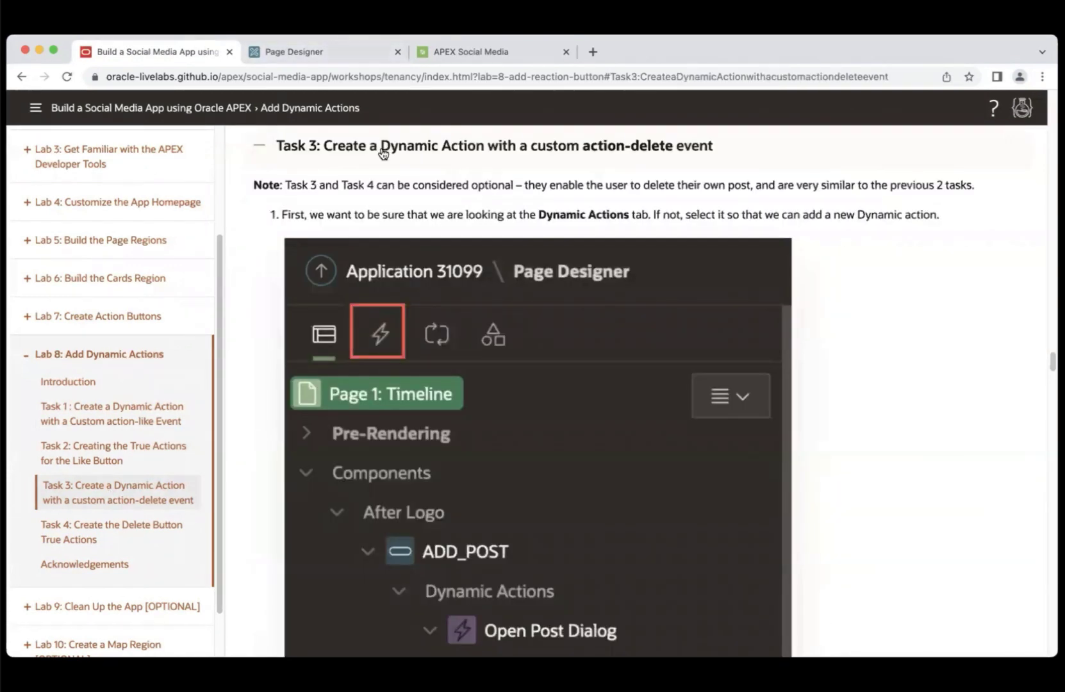
{"action": "left_click", "coordinate": [307, 52]}
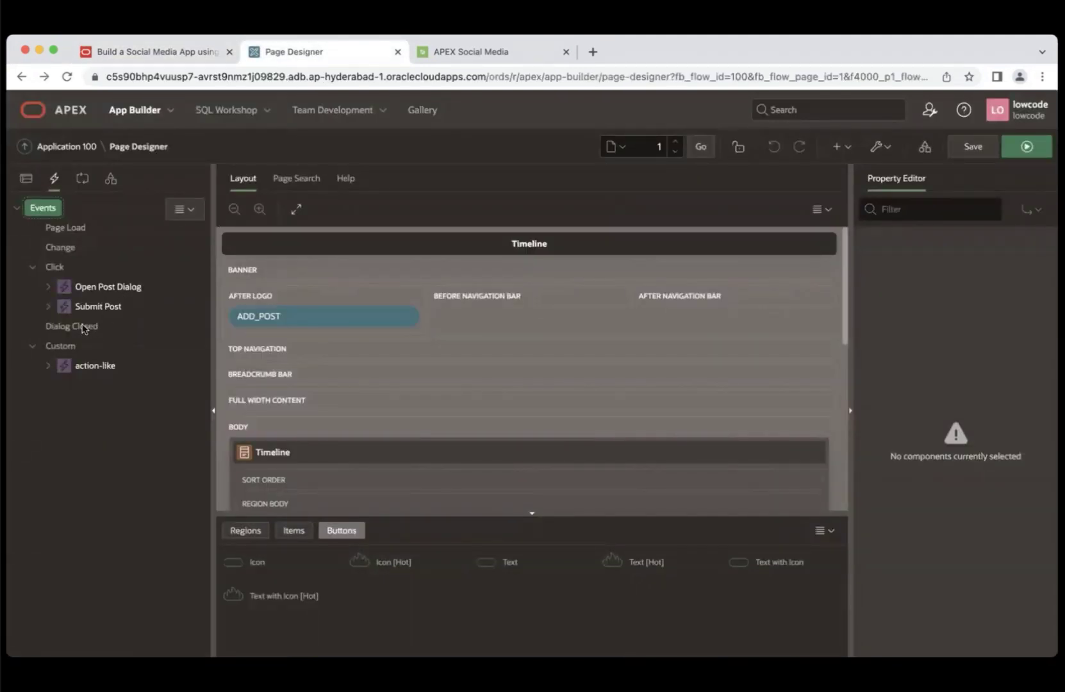
{"action": "left_click", "coordinate": [70, 348]}
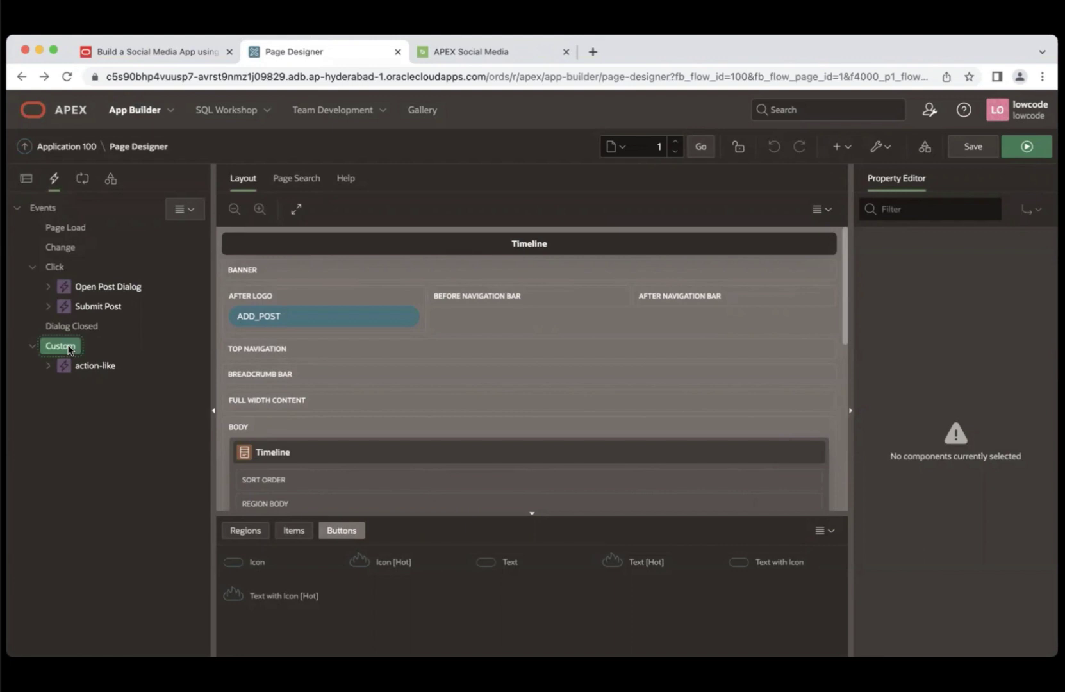
{"action": "right_click", "coordinate": [70, 348]}
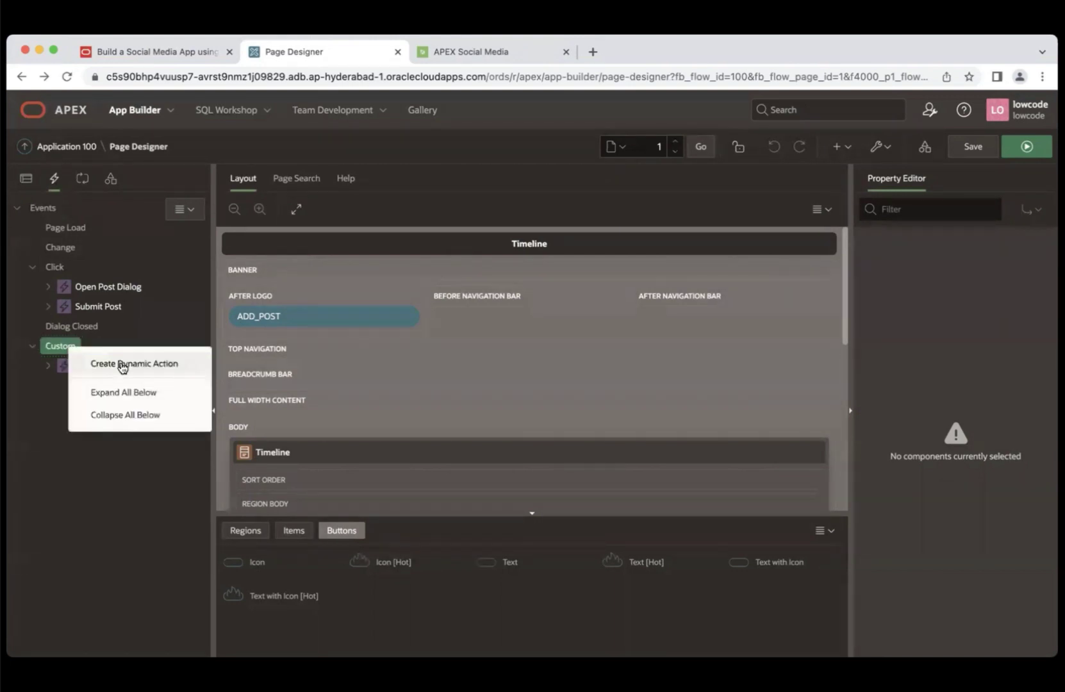
{"action": "left_click", "coordinate": [122, 365]}
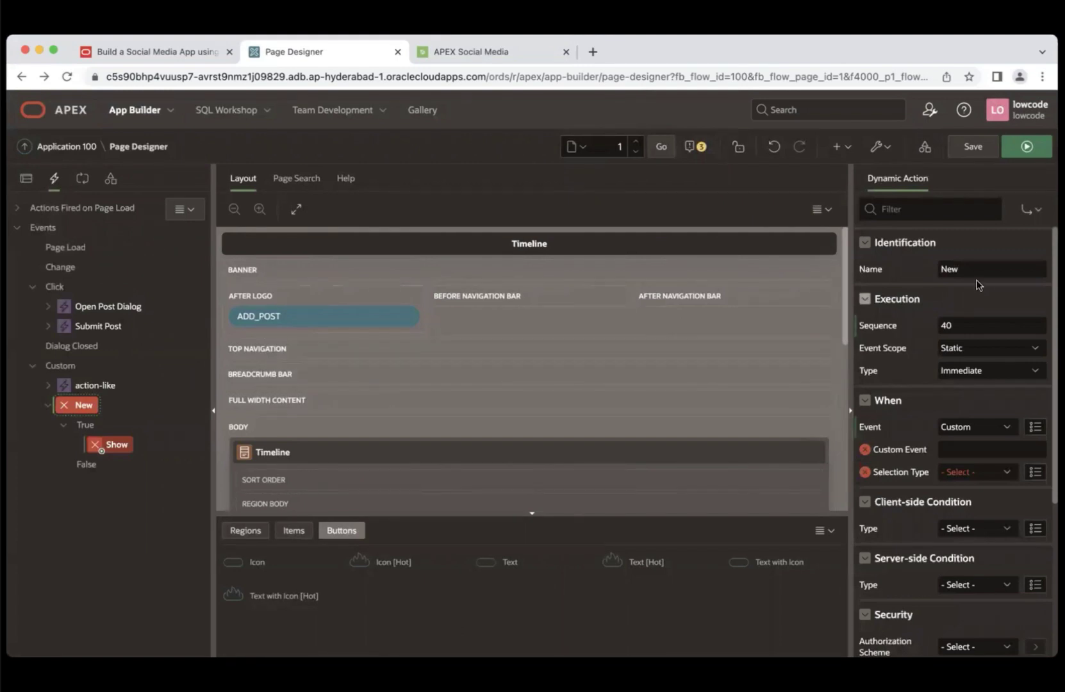
{"action": "left_click_drag", "start_coordinate": [974, 269], "coordinate": [925, 272]}
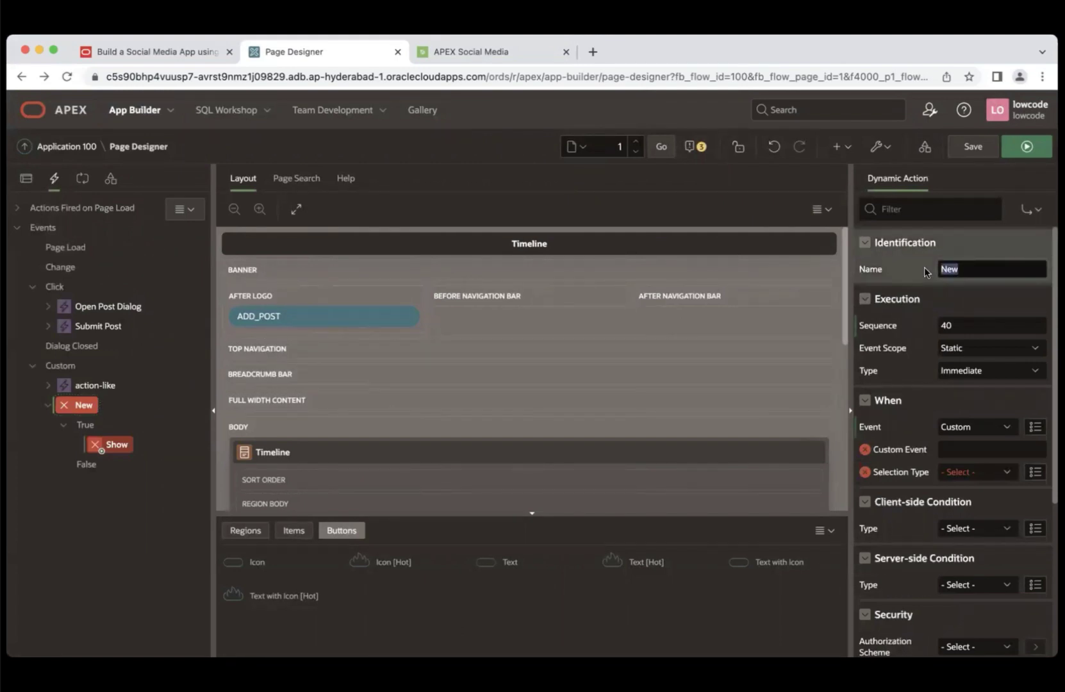
{"action": "type", "text": "action-delete"}
- Set its Custom Event to action-delete, selected by JavaScript Expression 'document'
{"action": "left_click_drag", "start_coordinate": [994, 269], "coordinate": [933, 269]}
{"action": "key", "text": "ctrl+c"}
{"action": "left_click", "coordinate": [979, 451]}
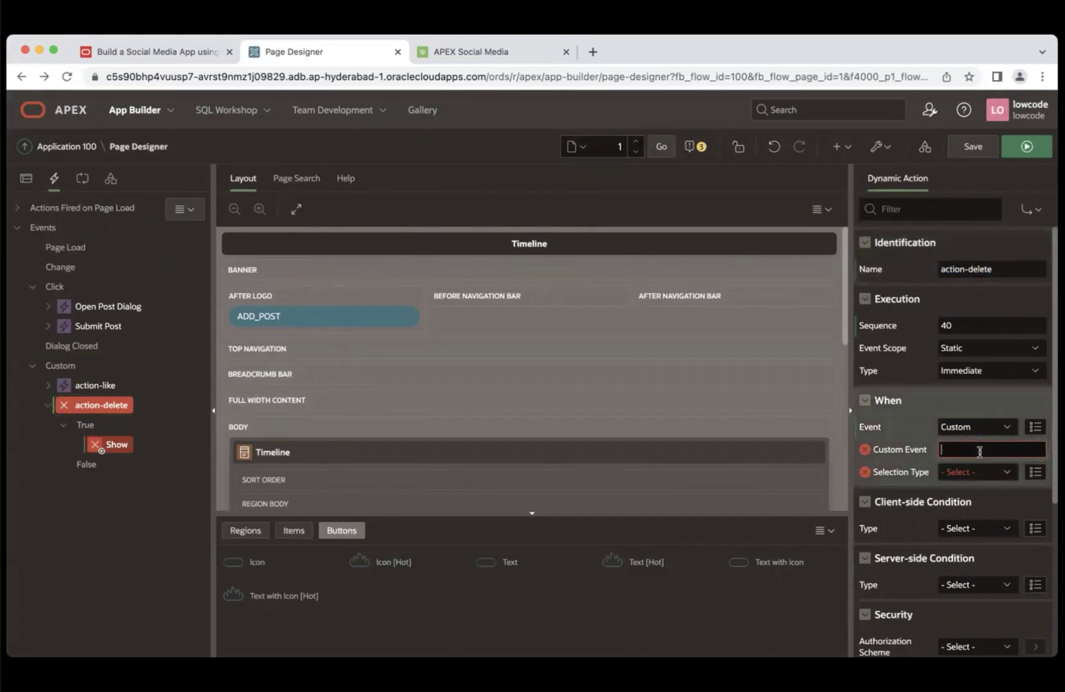
{"action": "key", "text": "ctrl+v"}
{"action": "left_click", "coordinate": [991, 476]}
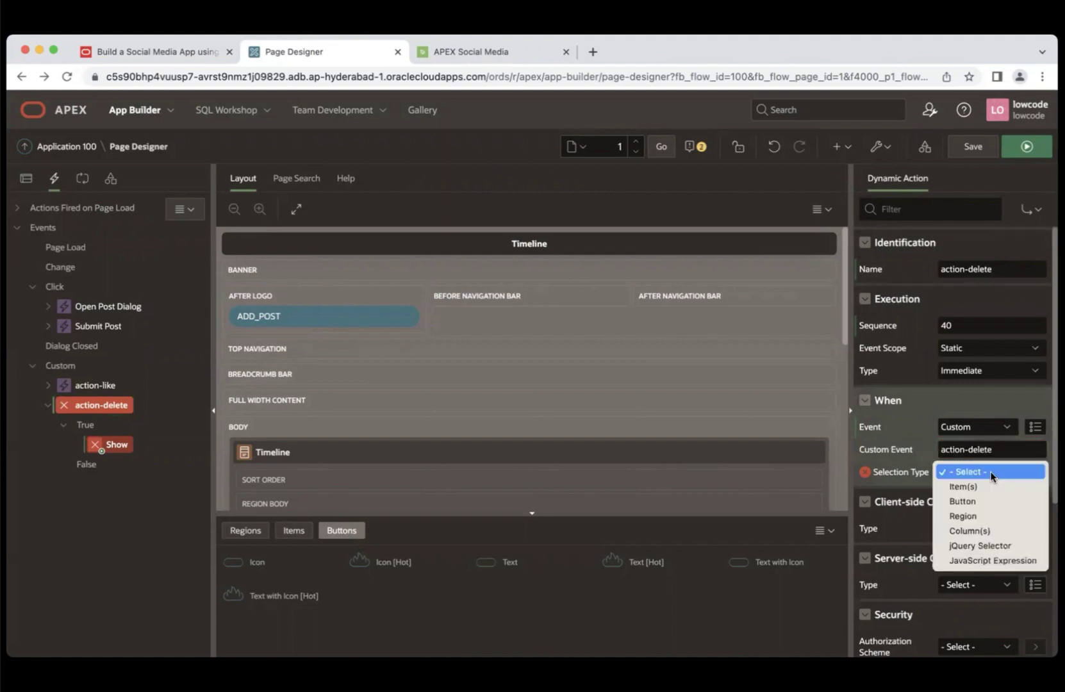
{"action": "left_click", "coordinate": [990, 564]}
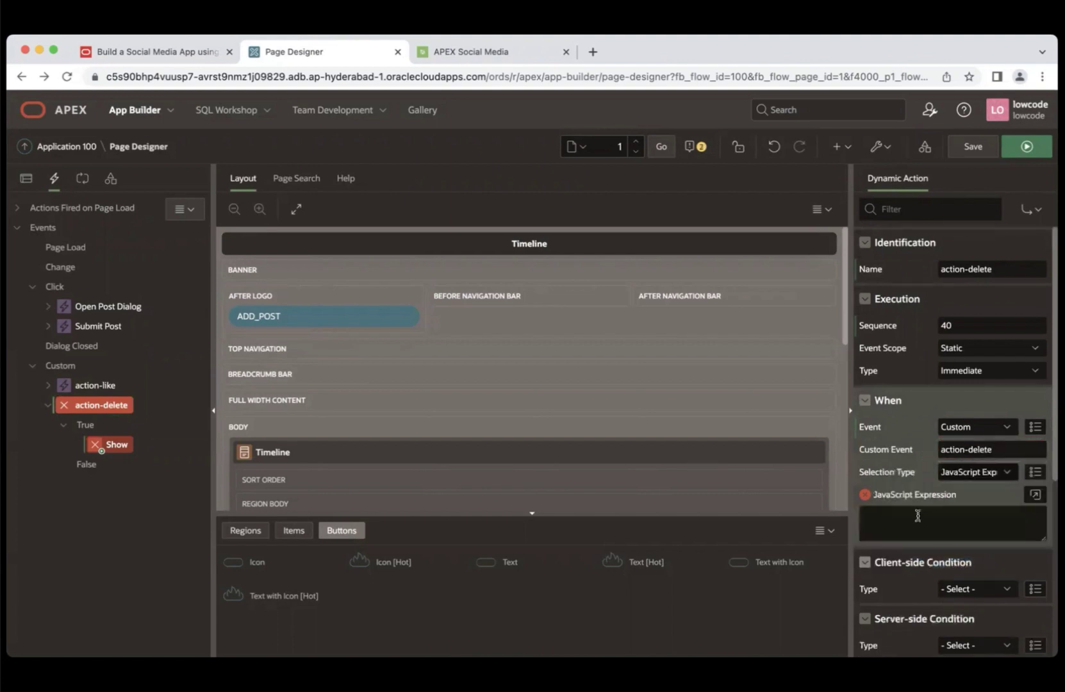
{"action": "left_click", "coordinate": [911, 520]}
{"action": "type", "text": "docu"}
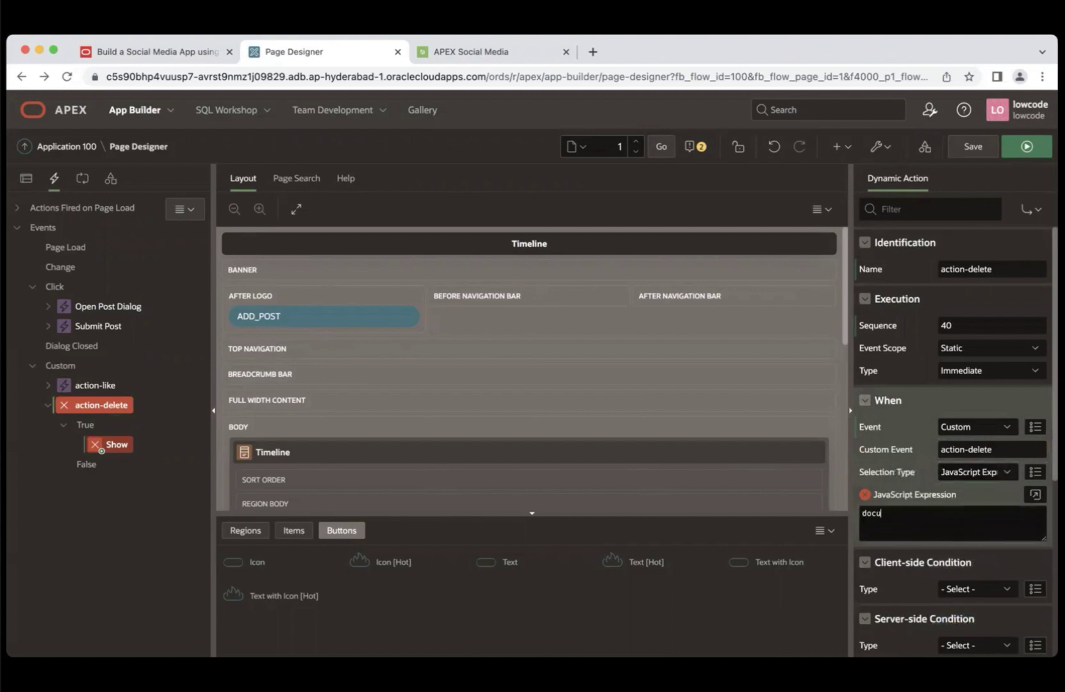
{"action": "type", "text": "ment"}
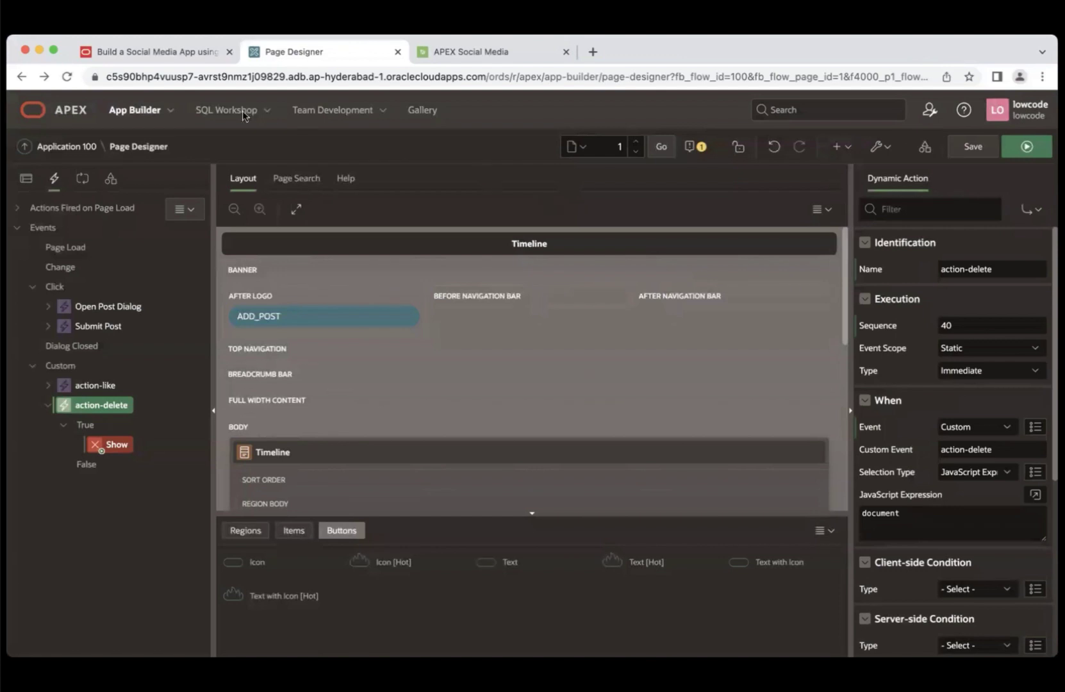
{"action": "left_click", "coordinate": [205, 53]}
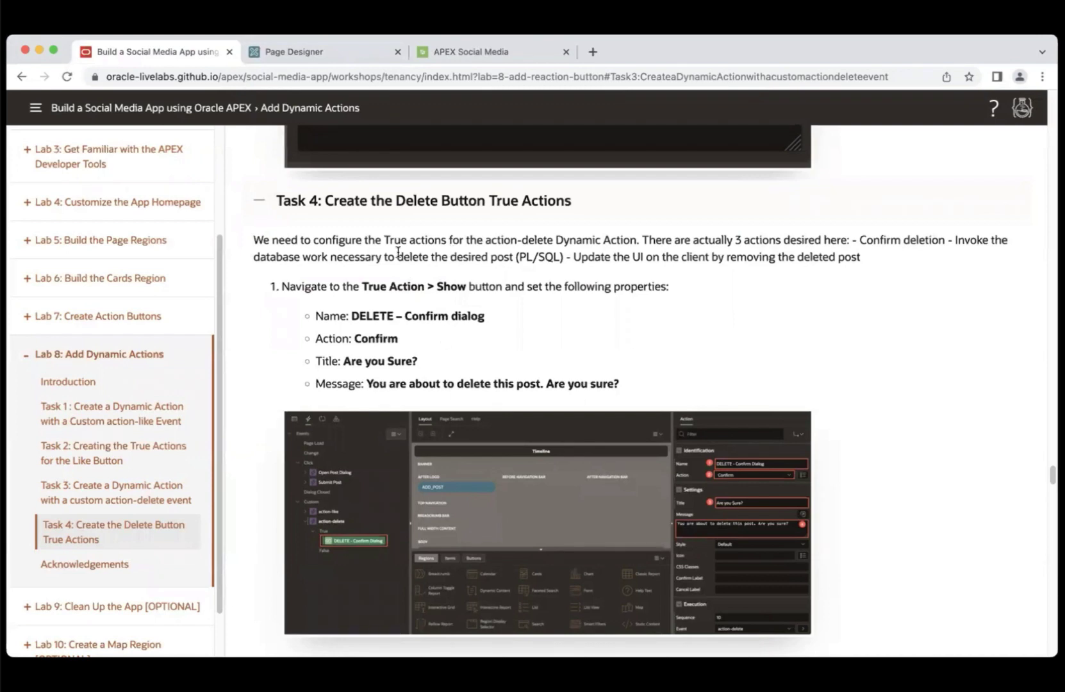
- Rename action-delete's Show action to 'DELETE – Confirm dialog' and make it a Confirm action
{"action": "left_click", "coordinate": [324, 59]}
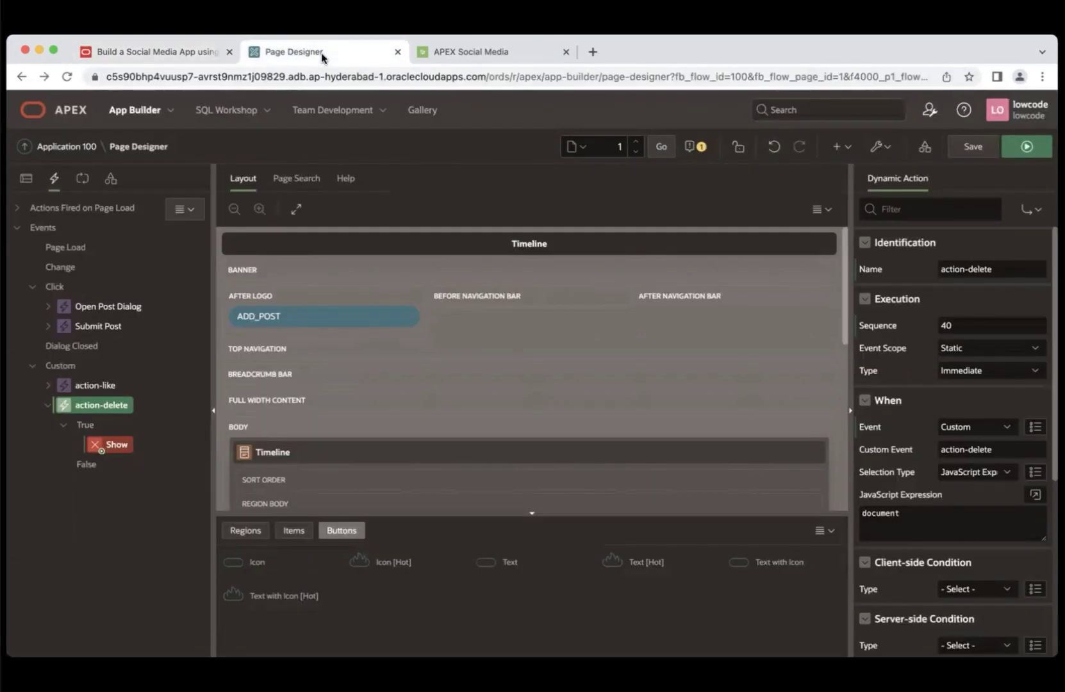
{"action": "left_click", "coordinate": [116, 444]}
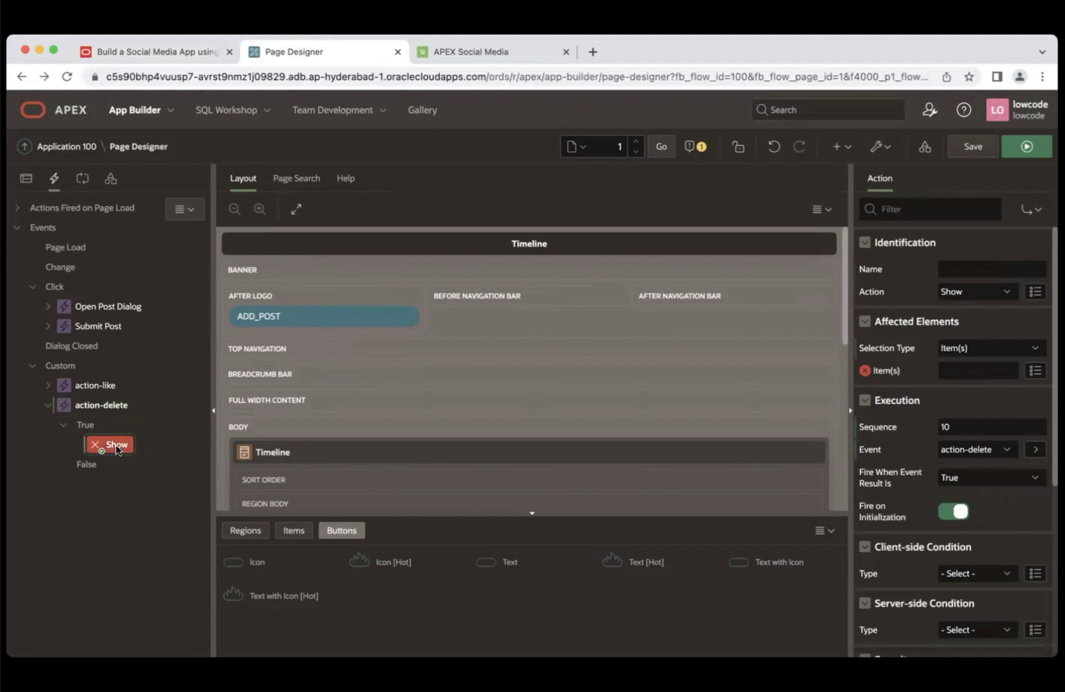
{"action": "left_click", "coordinate": [977, 268]}
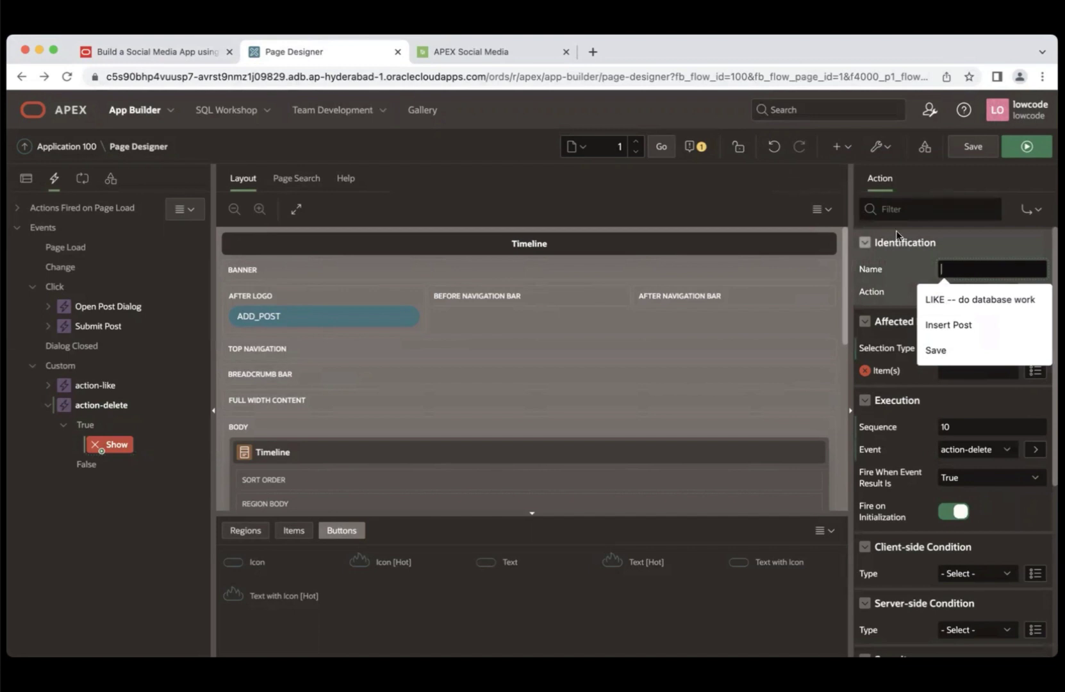
{"action": "left_click", "coordinate": [182, 52]}
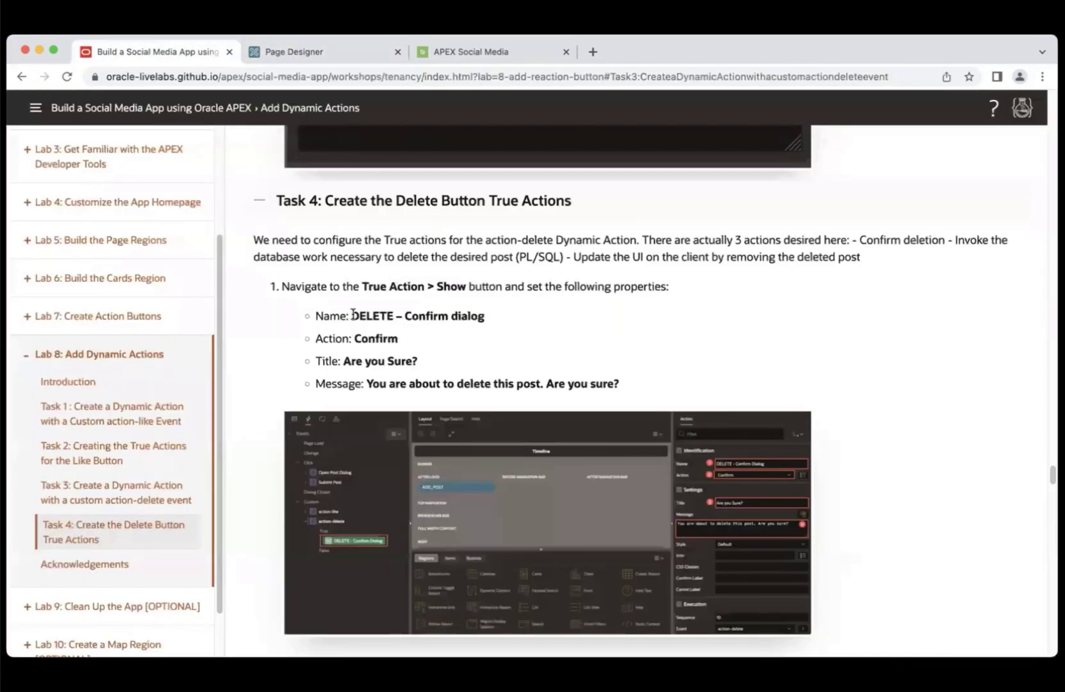
{"action": "left_click_drag", "start_coordinate": [351, 315], "coordinate": [502, 321]}
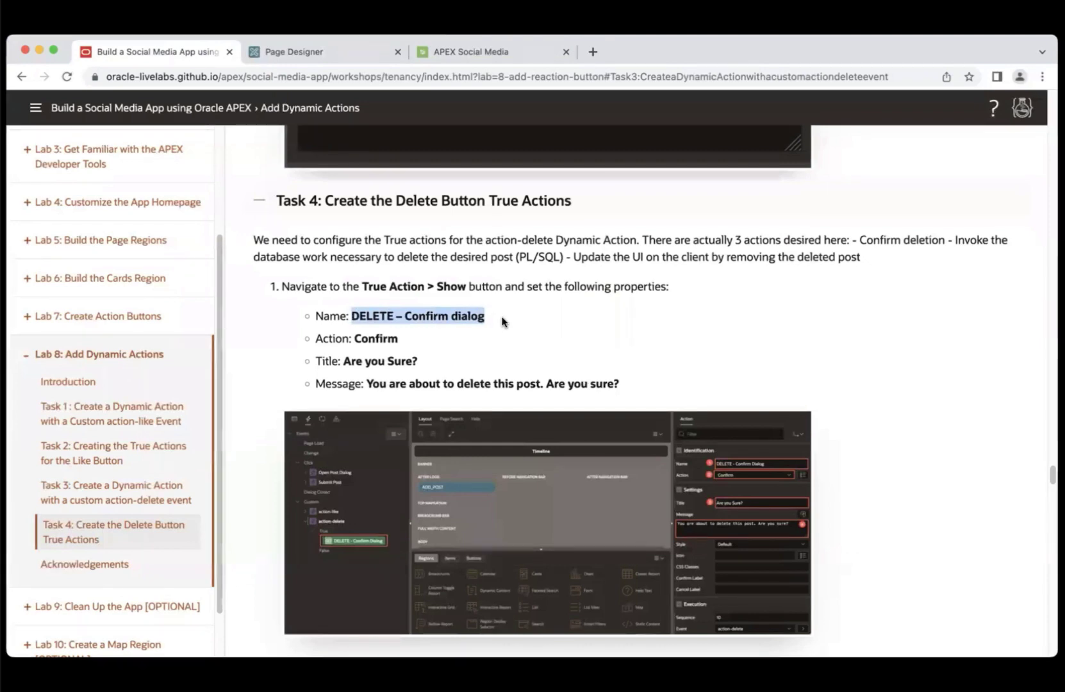
{"action": "left_click", "coordinate": [310, 50]}
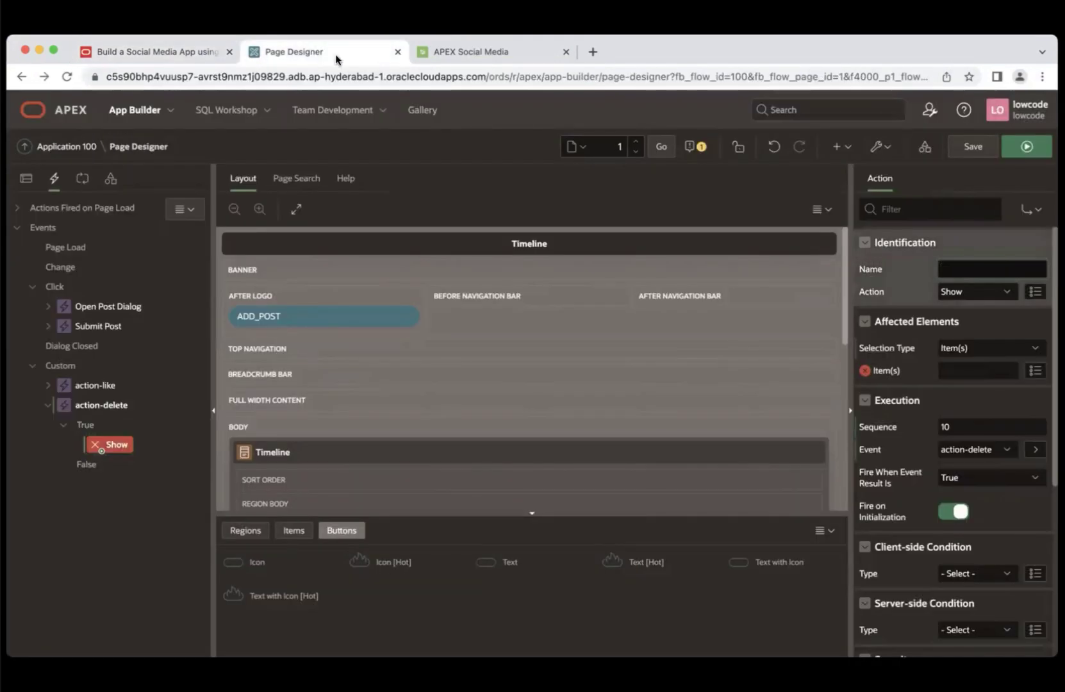
{"action": "left_click", "coordinate": [968, 265]}
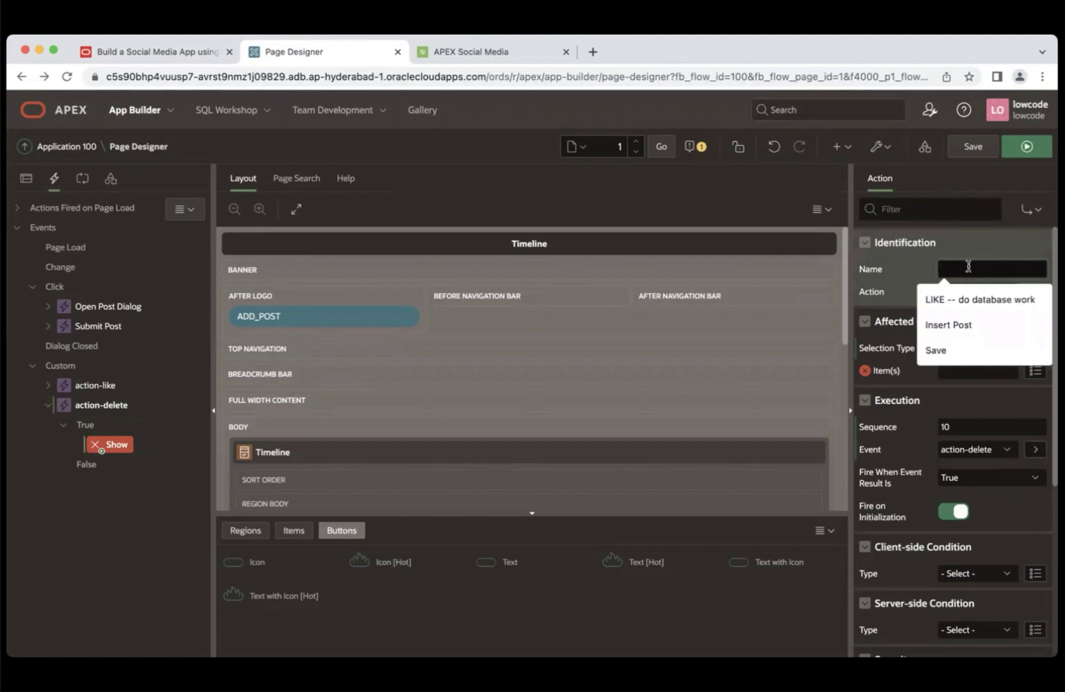
{"action": "key", "text": "Down"}
{"action": "key", "text": "Return"}
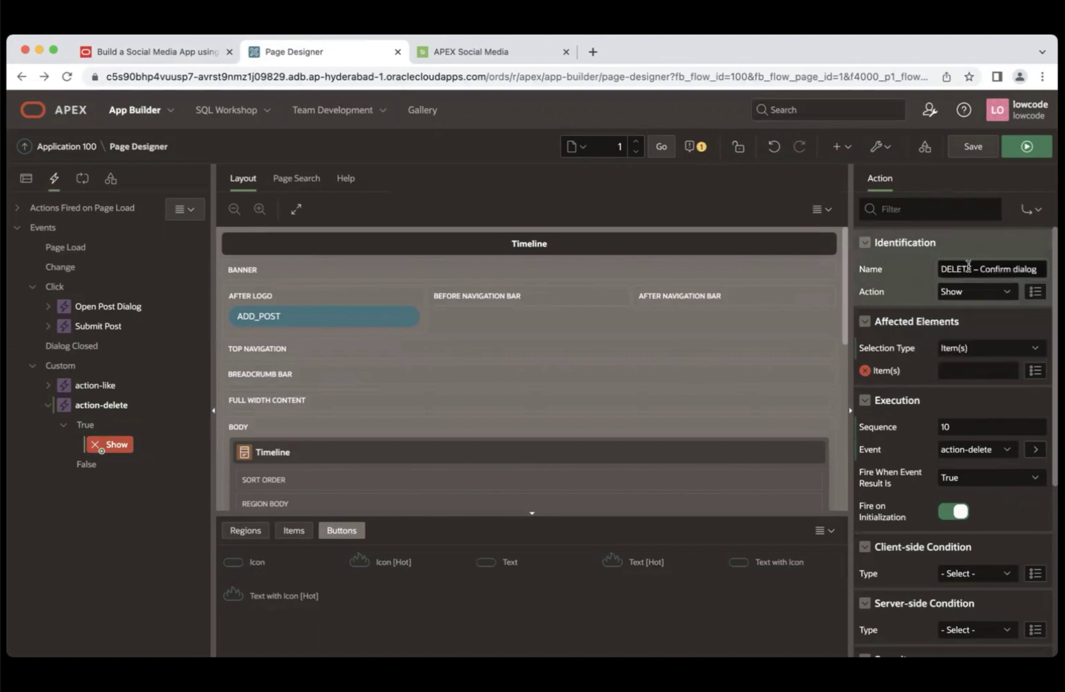
{"action": "left_click", "coordinate": [981, 292]}
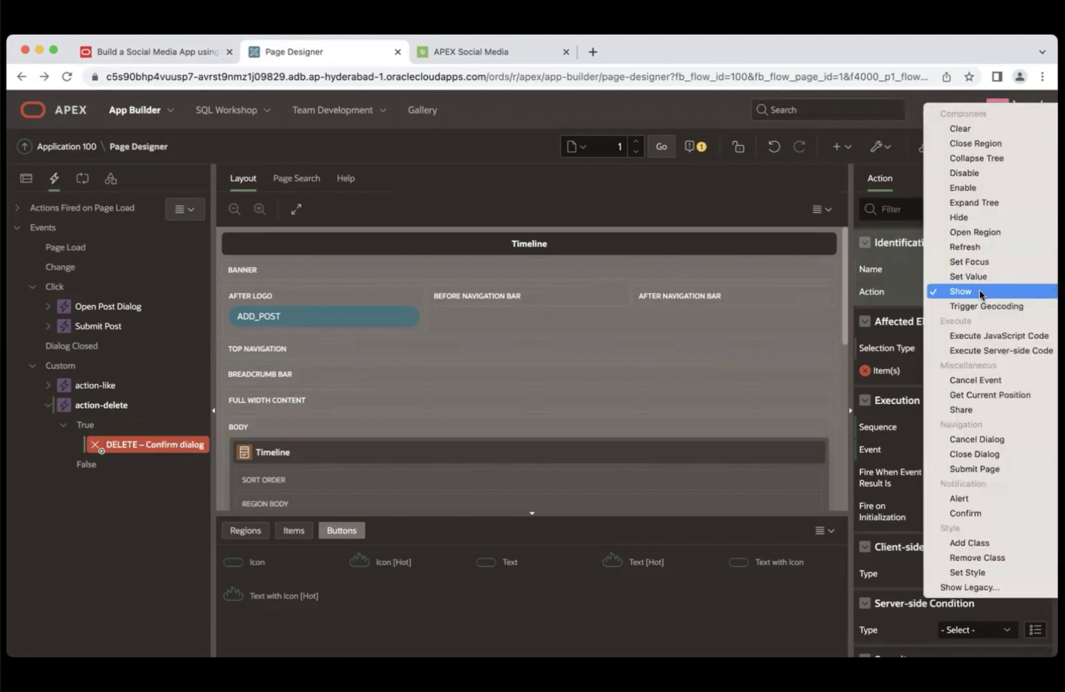
{"action": "left_click", "coordinate": [961, 510]}
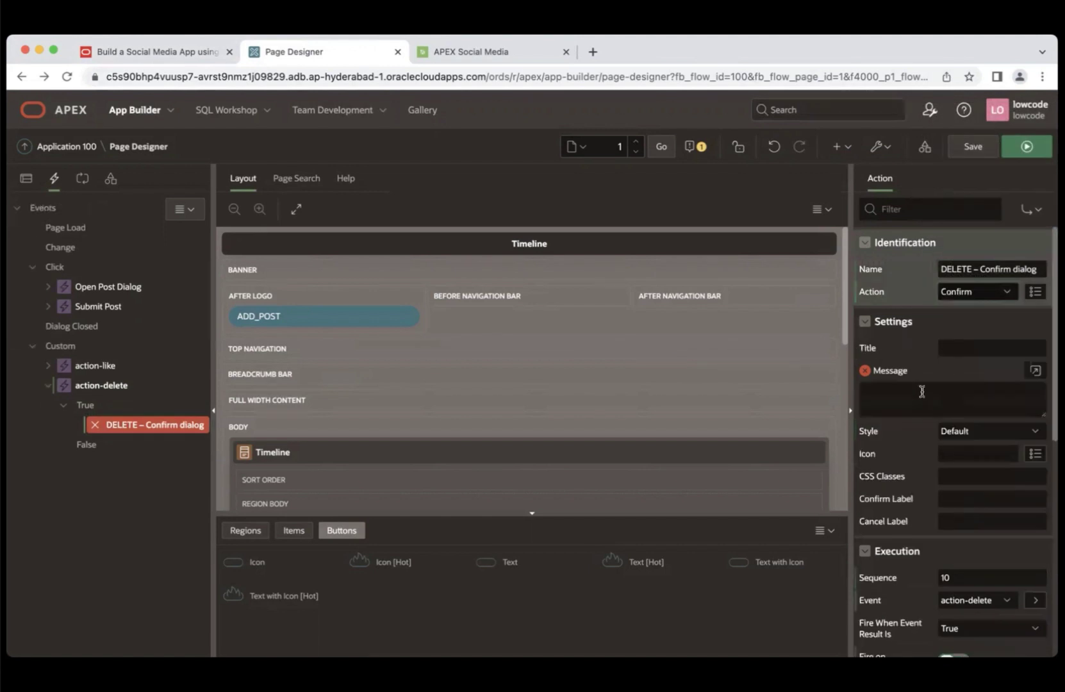
- Give the confirm dialog title 'Are you sure?' and the guide's delete-warning message
{"action": "left_click", "coordinate": [947, 347]}
{"action": "type", "text": "Are ypo"}
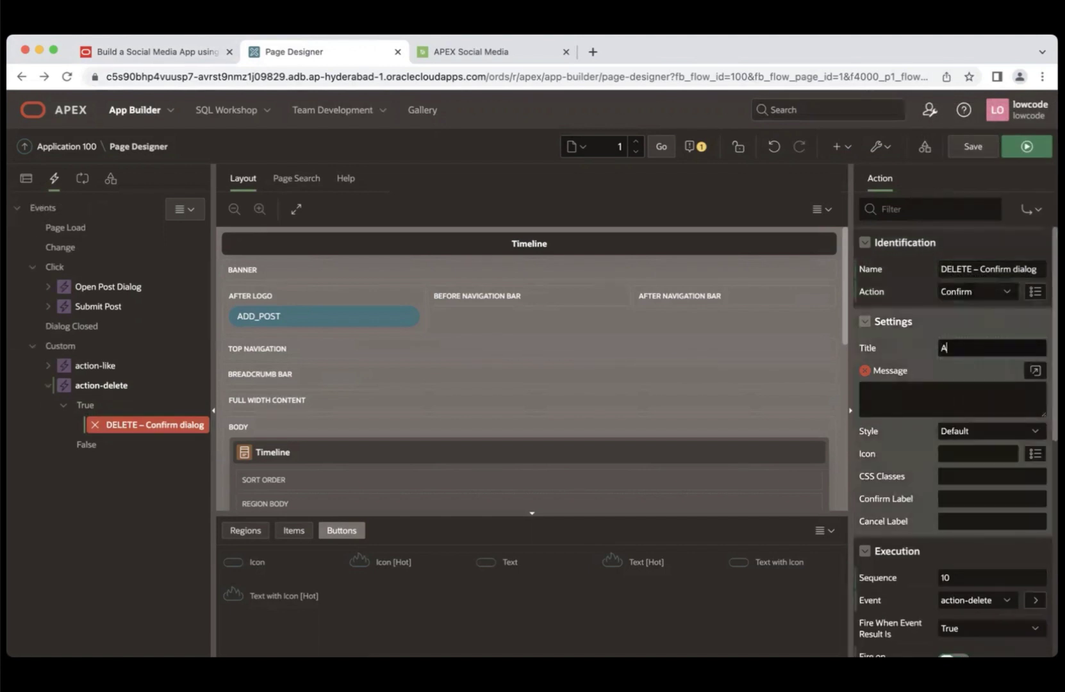
{"action": "key", "text": "BackSpace"}
{"action": "key", "text": "BackSpace"}
{"action": "type", "text": "ou sure?"}
{"action": "left_click", "coordinate": [184, 52]}
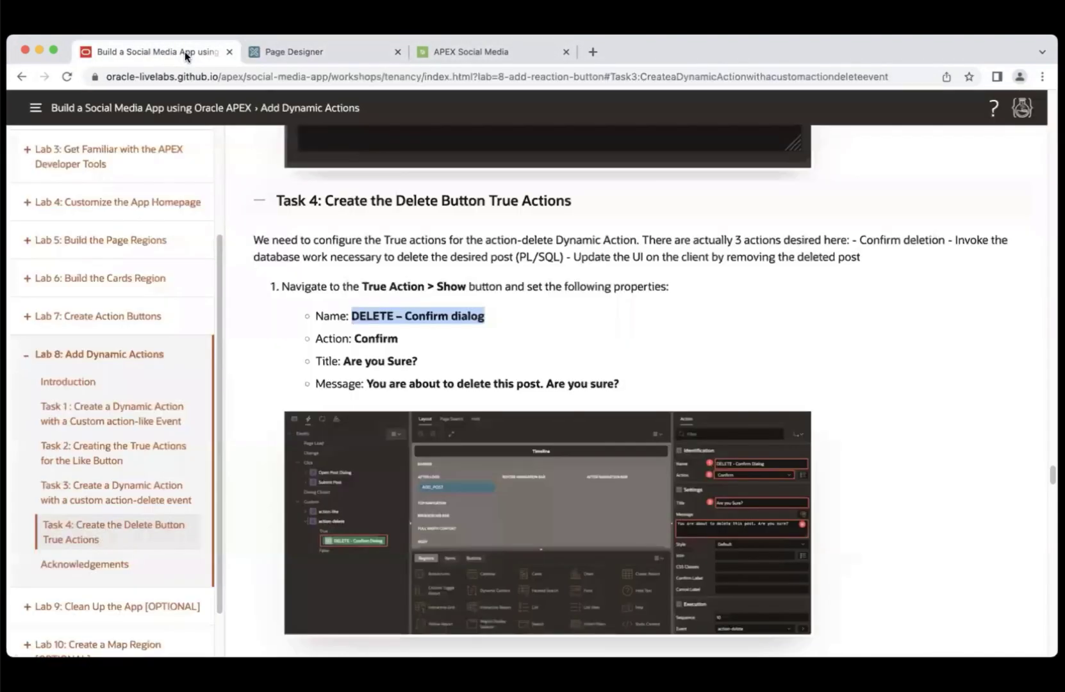
{"action": "left_click_drag", "start_coordinate": [366, 383], "coordinate": [618, 388]}
{"action": "key", "text": "super+c"}
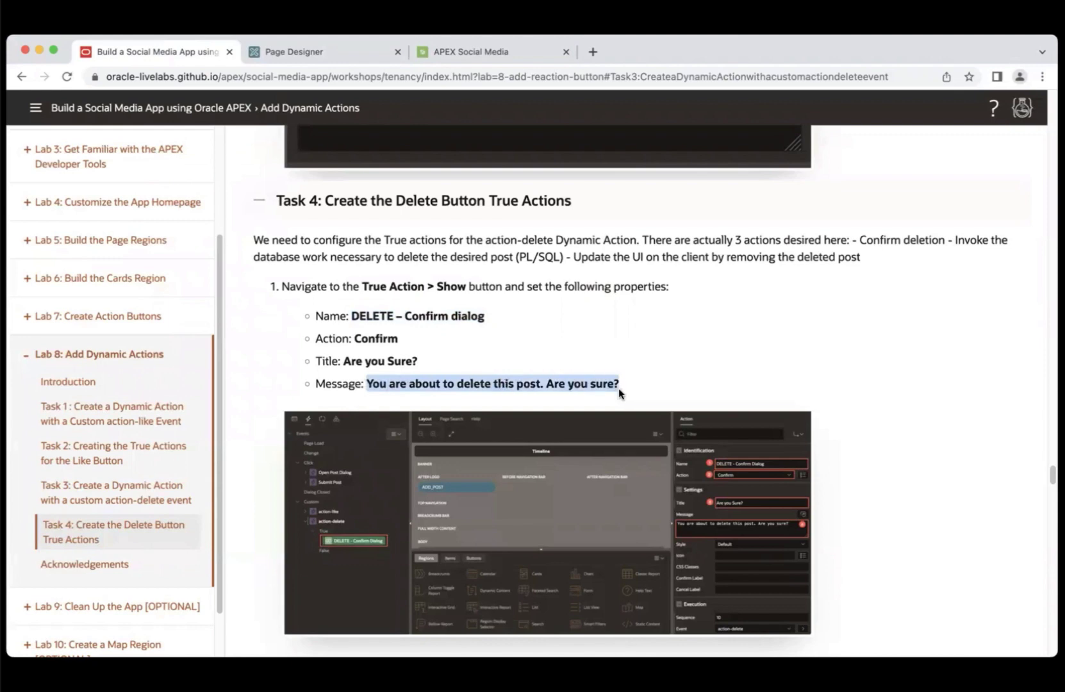
{"action": "left_click", "coordinate": [306, 51]}
{"action": "left_click", "coordinate": [927, 398]}
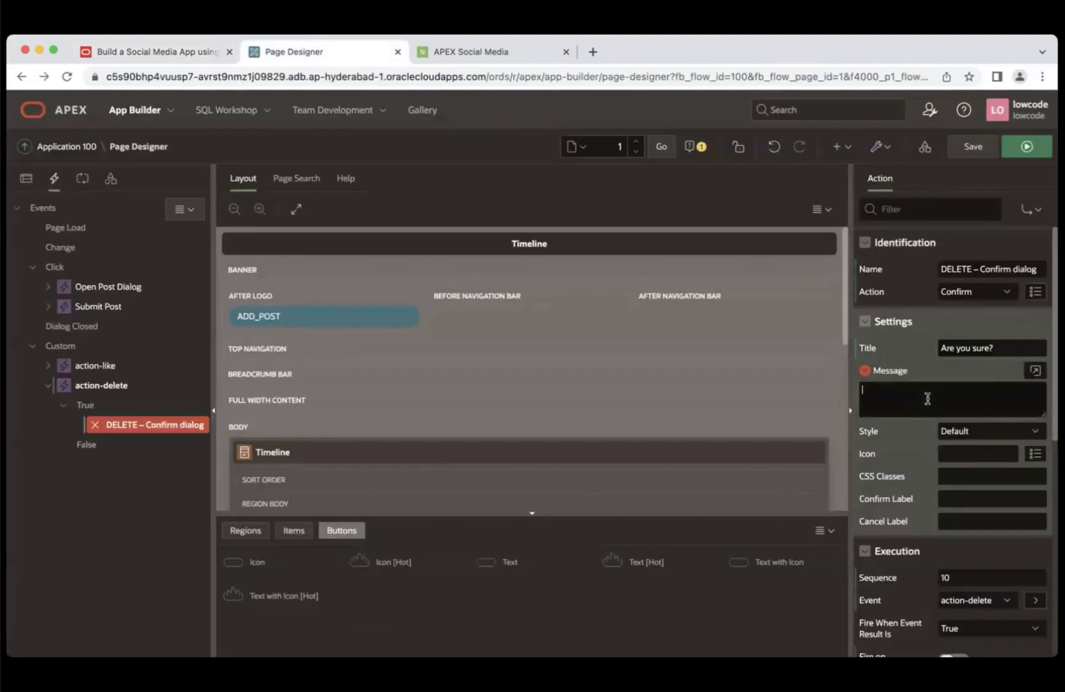
{"action": "key", "text": "super+v"}
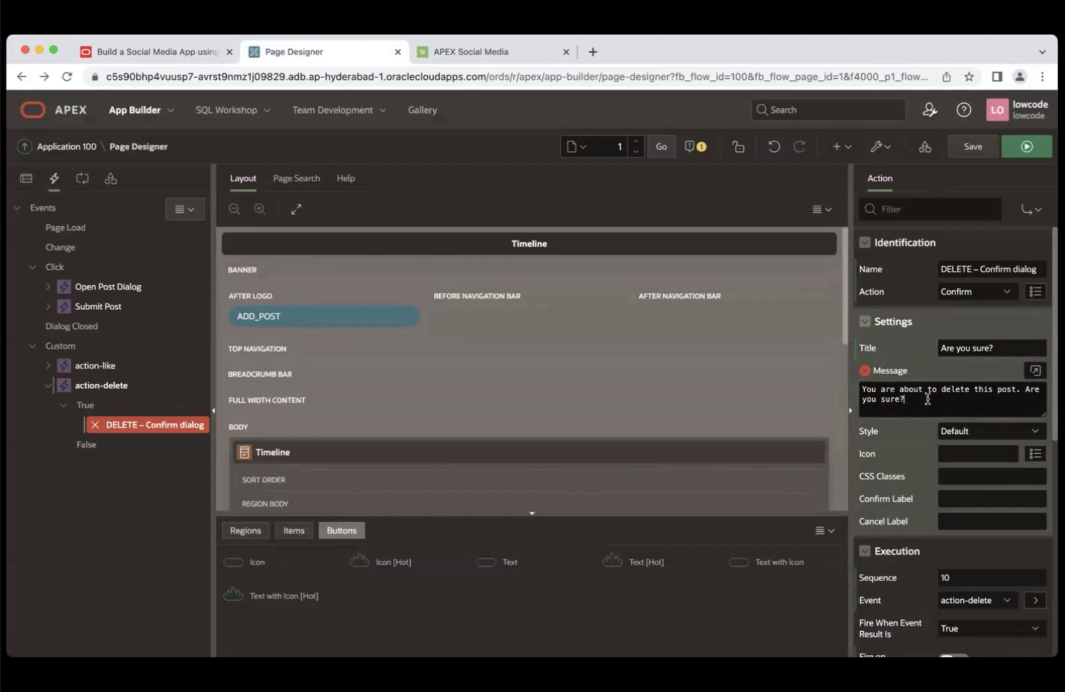
{"action": "left_click", "coordinate": [159, 52]}
{"action": "scroll", "coordinate": [631, 390], "scroll_direction": "down", "scroll_amount": 10}
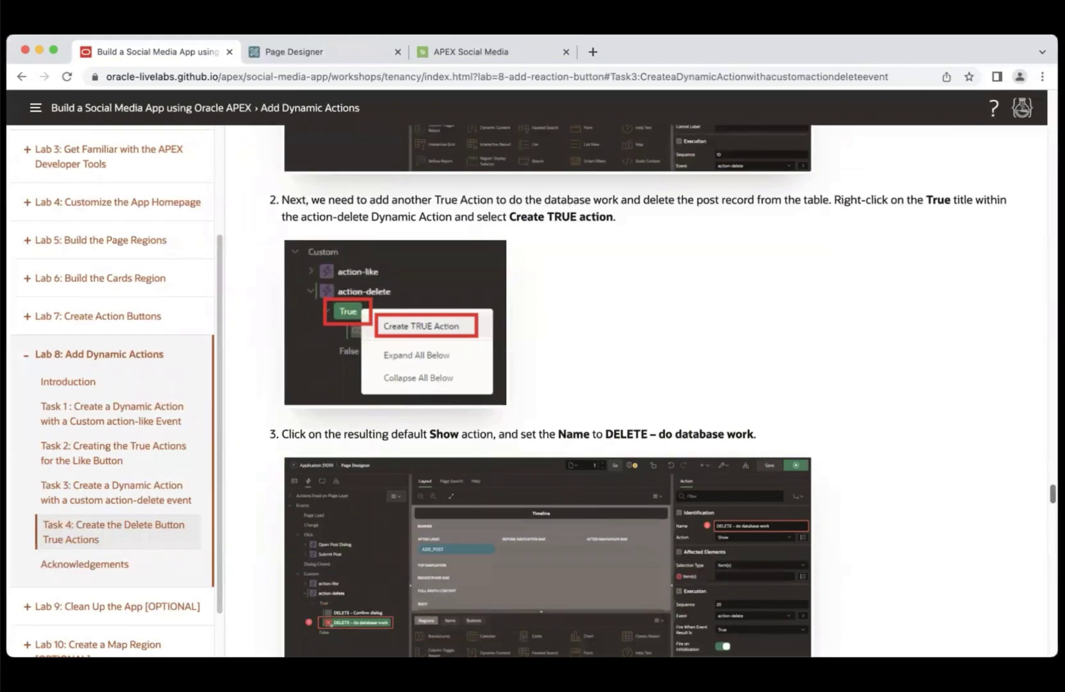
- Add a True action to action-delete named 'DELETE – do database work' running Execute Server-side Code
{"action": "left_click", "coordinate": [341, 54]}
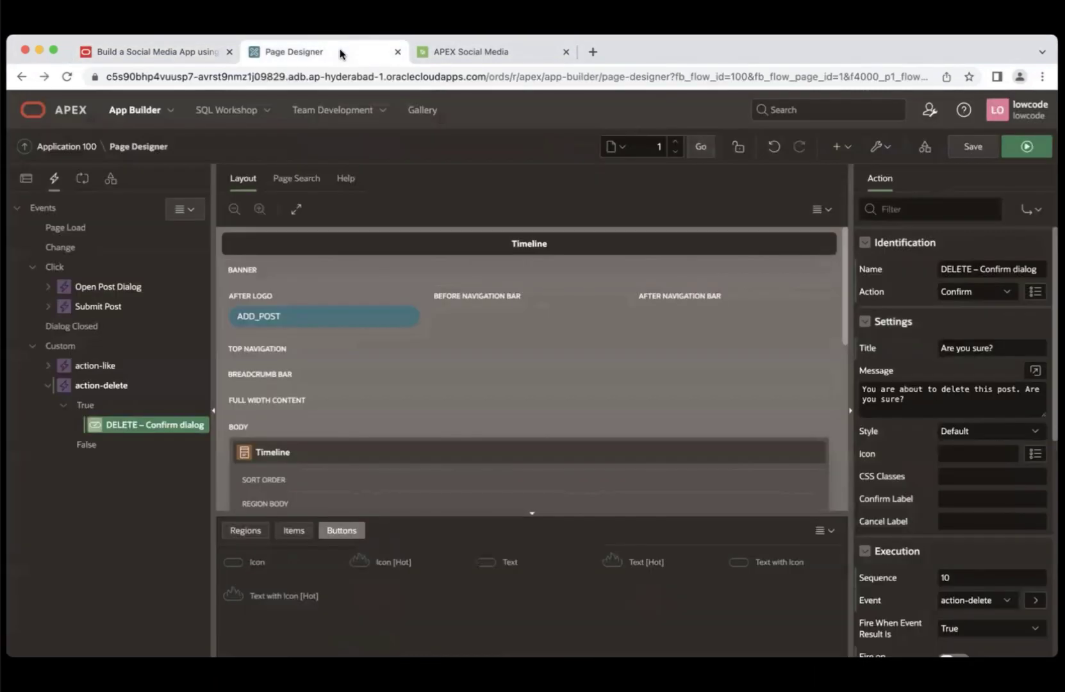
{"action": "left_click", "coordinate": [89, 405]}
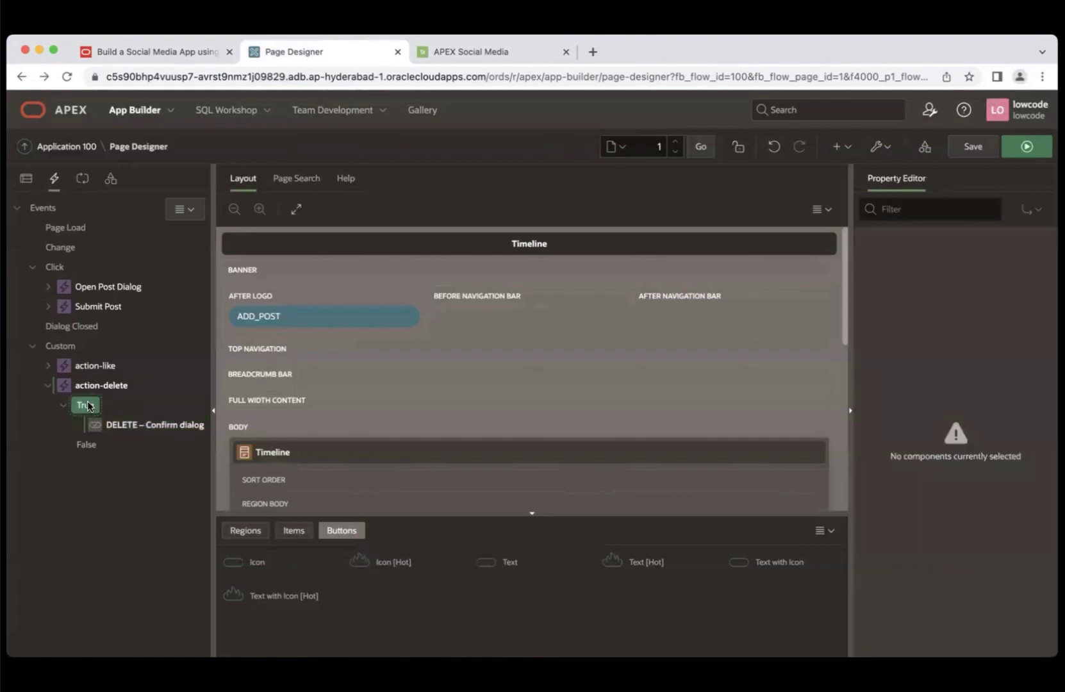
{"action": "right_click", "coordinate": [88, 405]}
{"action": "left_click", "coordinate": [124, 419]}
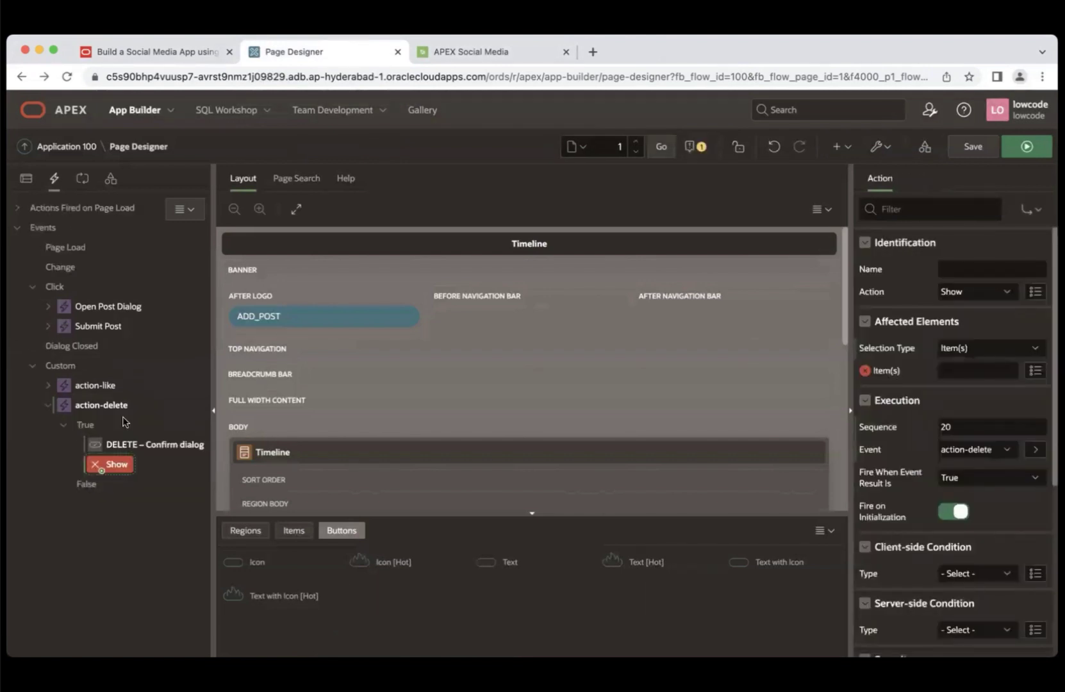
{"action": "left_click", "coordinate": [183, 44]}
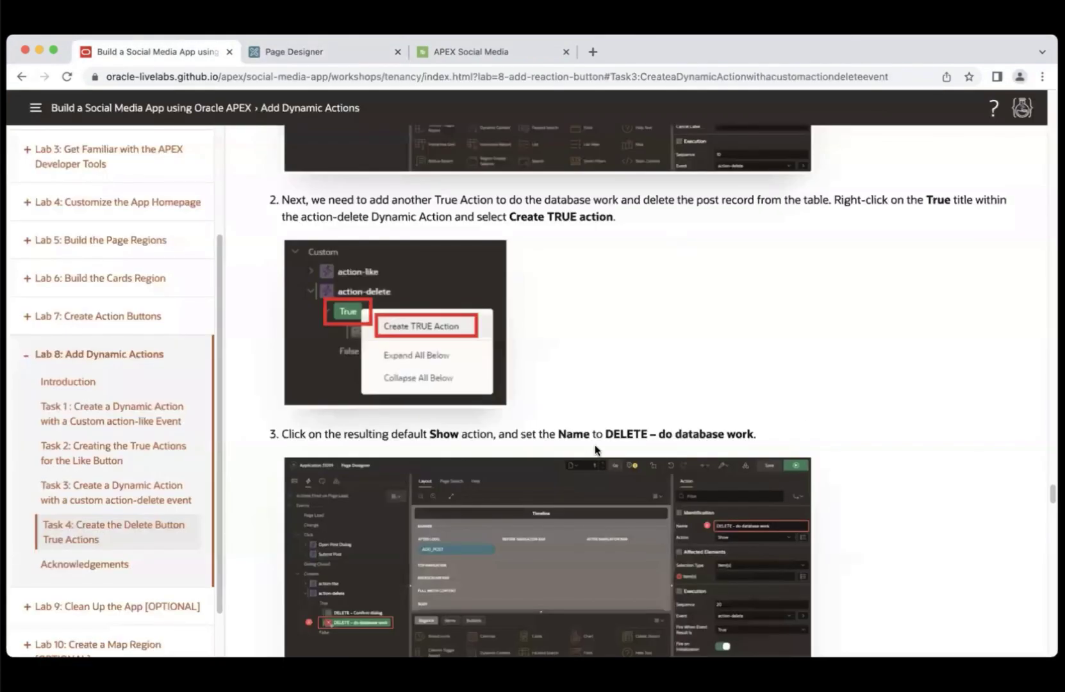
{"action": "left_click_drag", "start_coordinate": [606, 434], "coordinate": [776, 439]}
{"action": "key", "text": "super+c"}
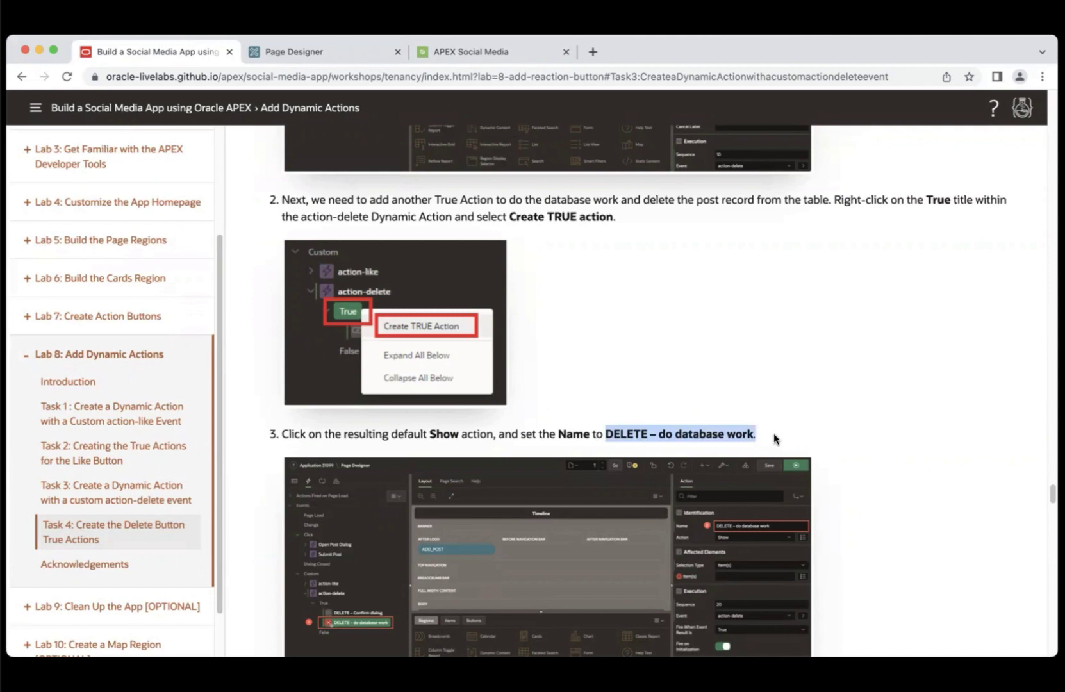
{"action": "left_click", "coordinate": [306, 48]}
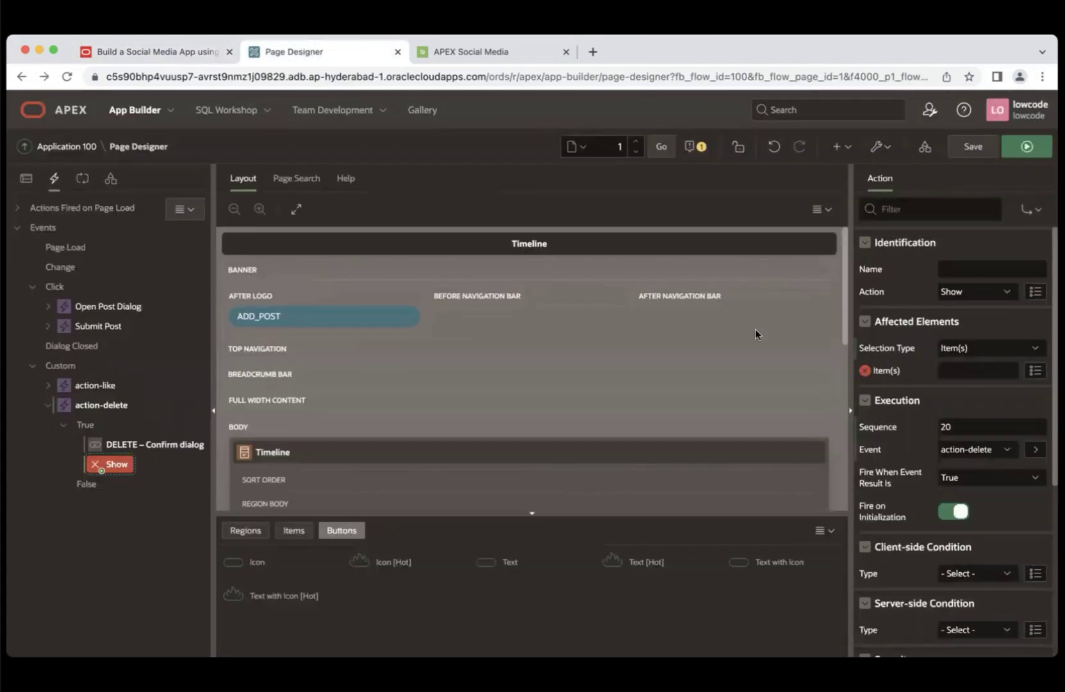
{"action": "left_click", "coordinate": [952, 263]}
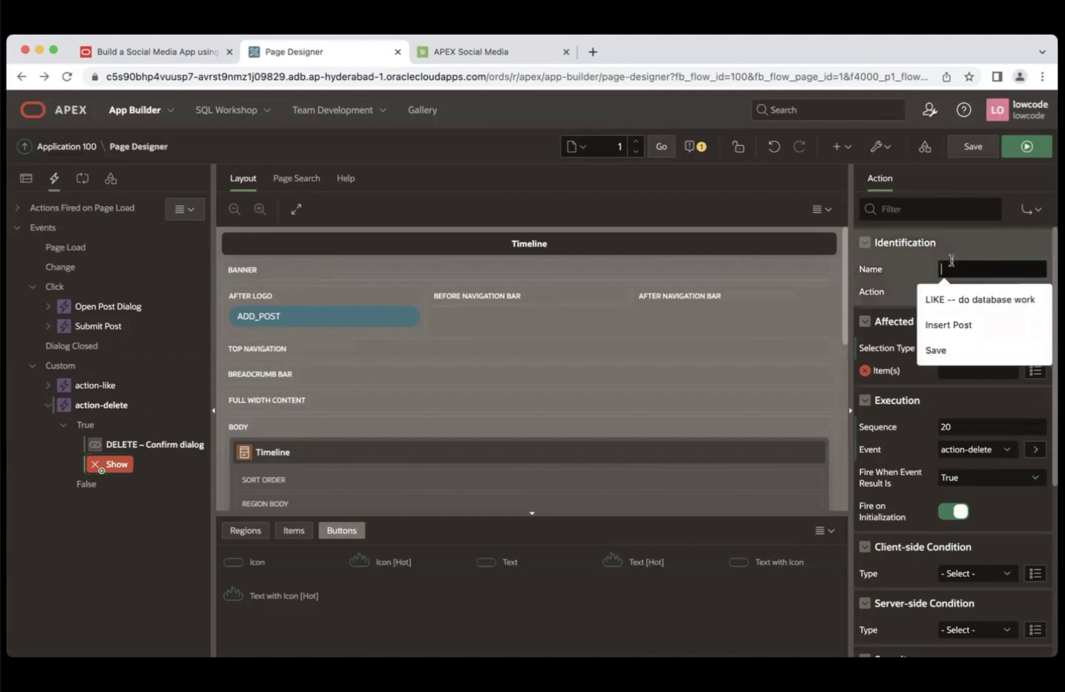
{"action": "key", "text": "super+v"}
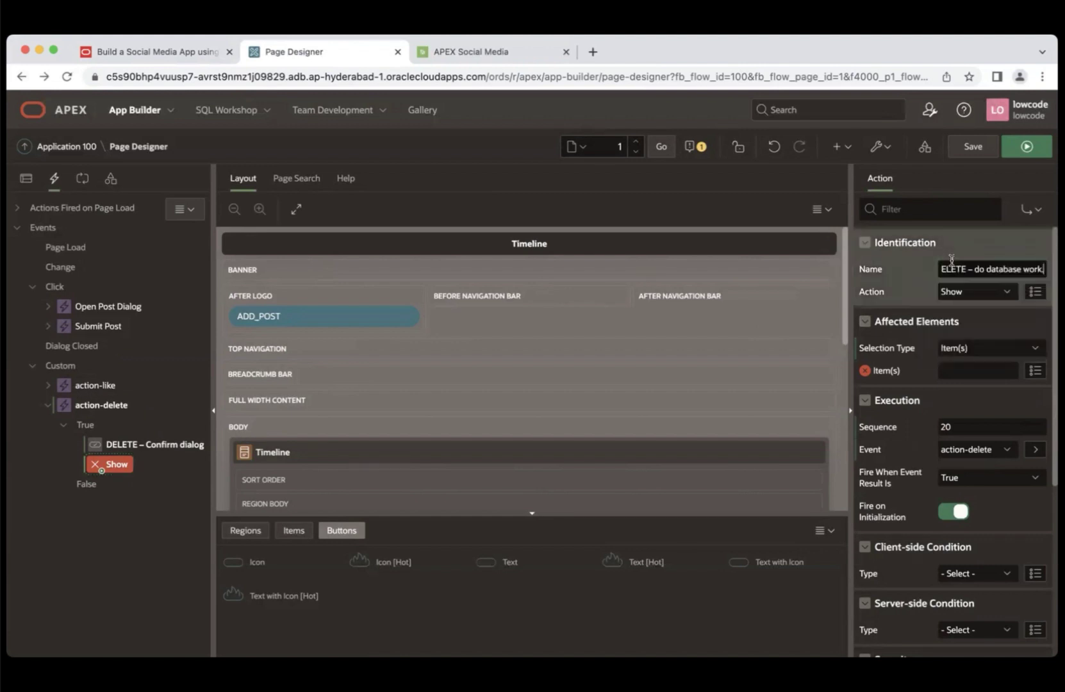
{"action": "key", "text": "BackSpace"}
{"action": "left_click", "coordinate": [979, 291]}
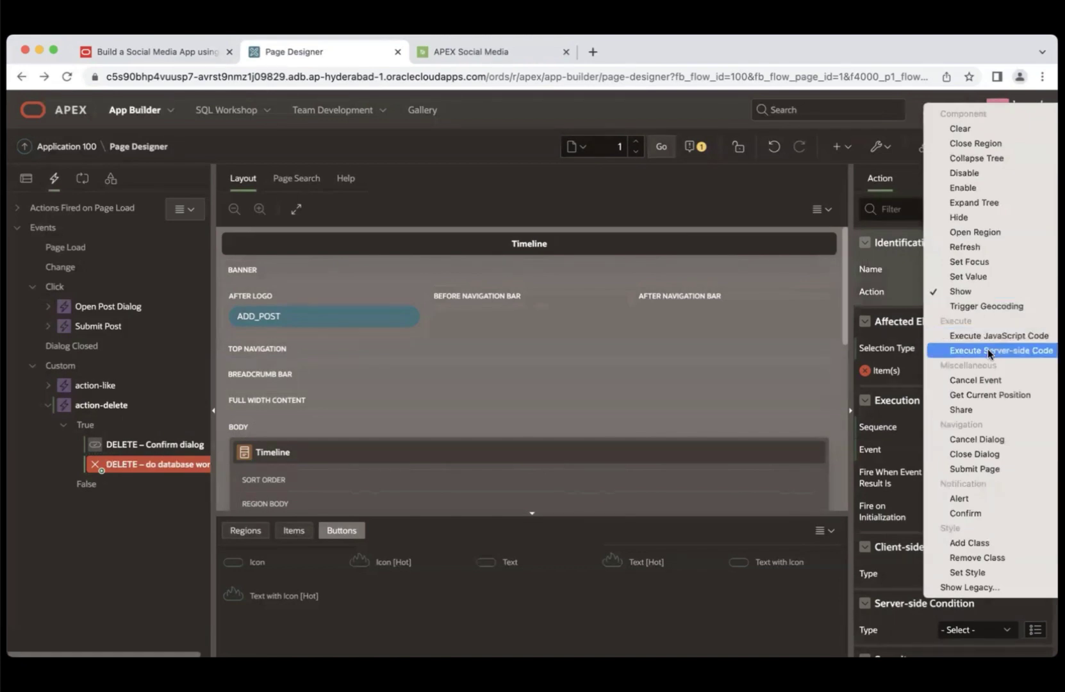
{"action": "left_click", "coordinate": [988, 351]}
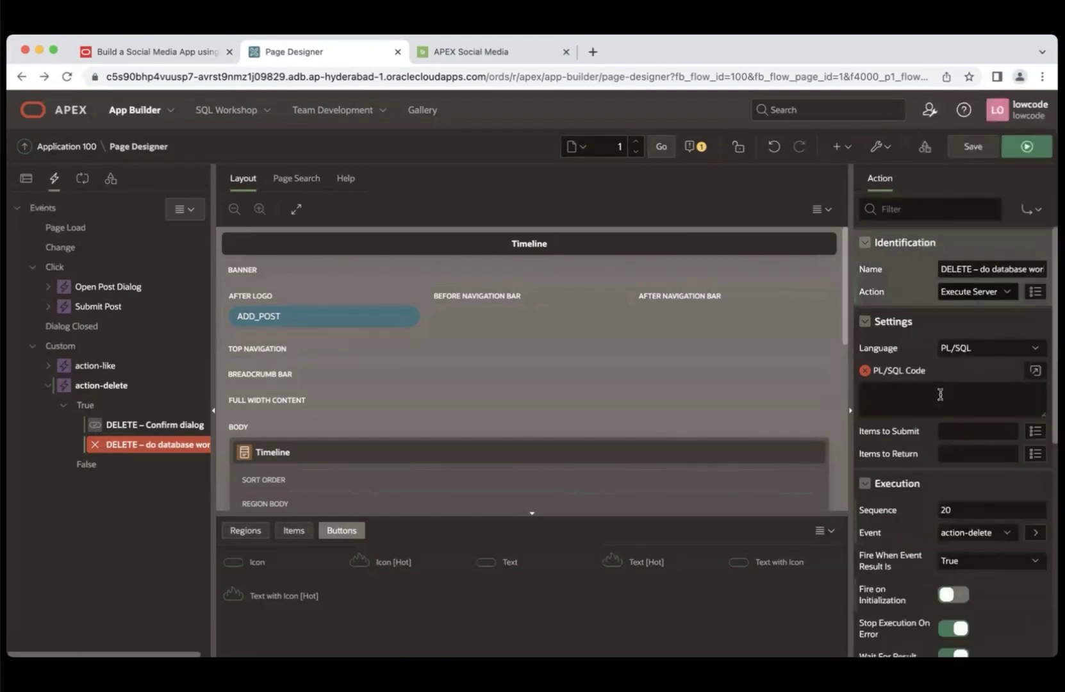
- Paste the guide's SM_POSTS DELETE statement as PL/SQL Code and submit P1_ACTION_ID
{"action": "left_click", "coordinate": [197, 53]}
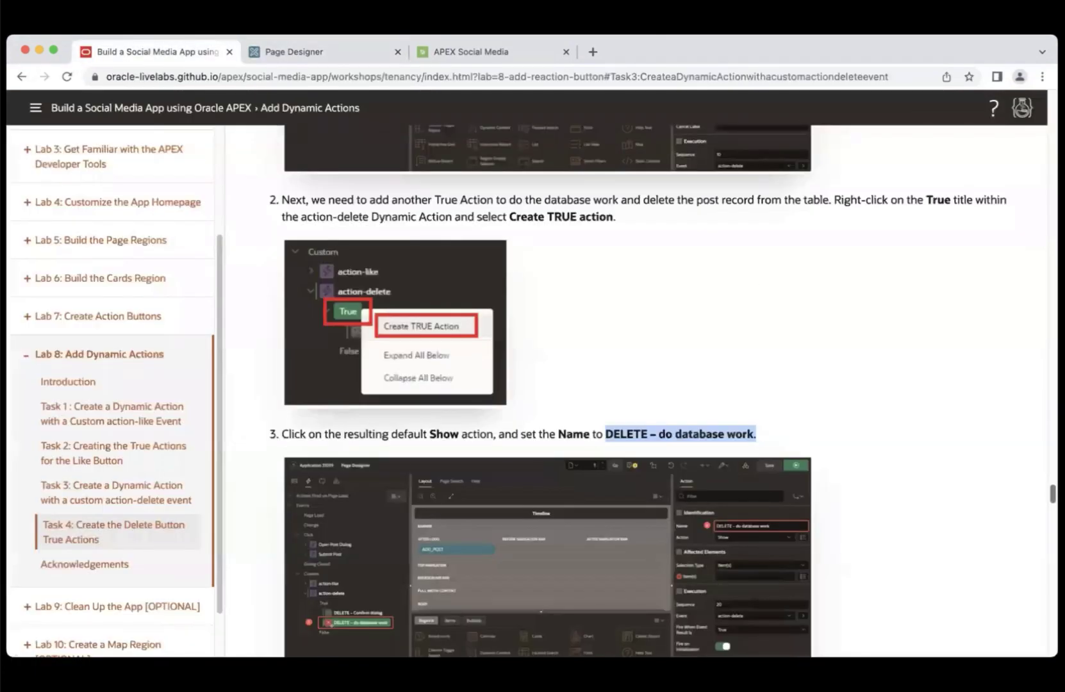
{"action": "scroll", "coordinate": [548, 391], "scroll_direction": "down", "scroll_amount": 10}
{"action": "scroll", "coordinate": [857, 383], "scroll_direction": "down", "scroll_amount": 7}
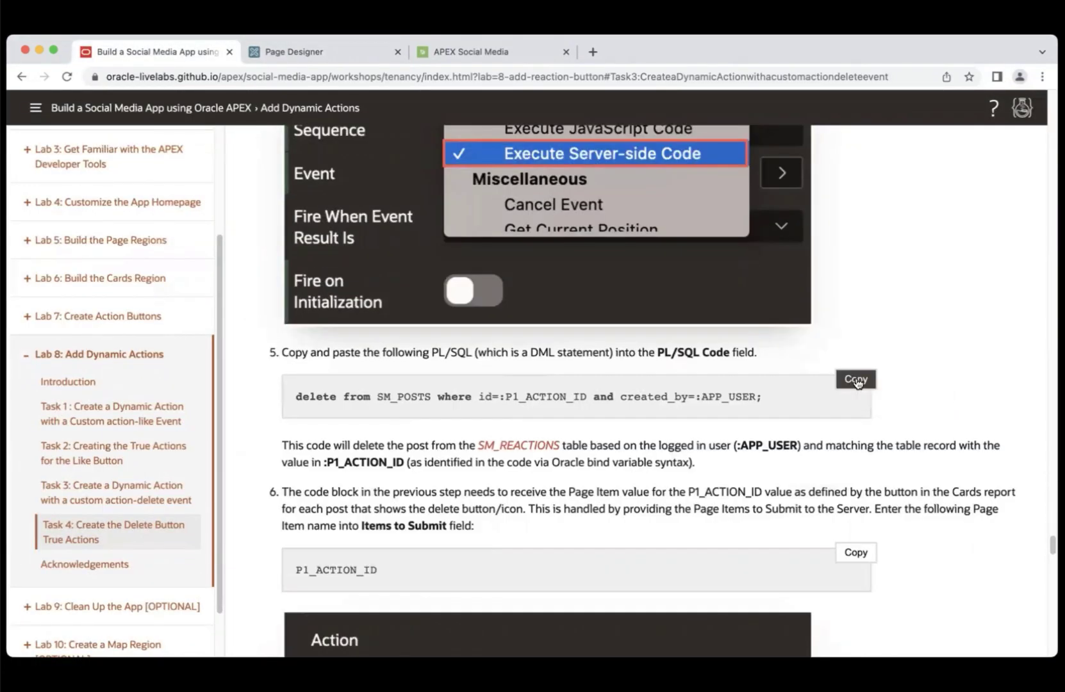
{"action": "left_click", "coordinate": [856, 380]}
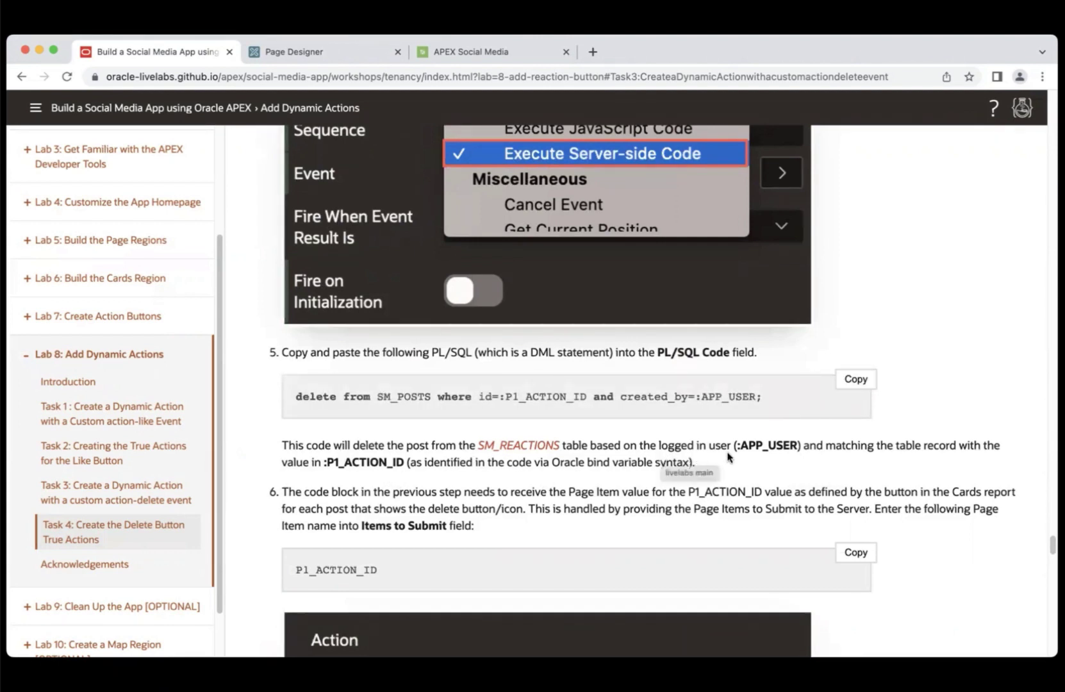
{"action": "left_click", "coordinate": [333, 52]}
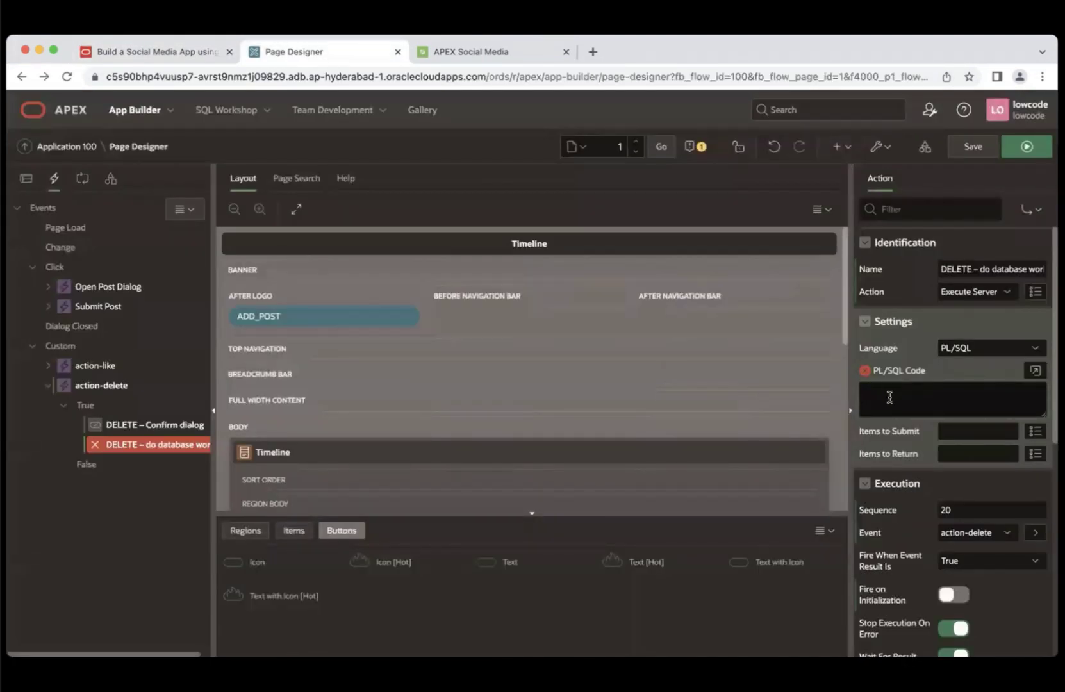
{"action": "left_click", "coordinate": [890, 397]}
{"action": "key", "text": "super+v"}
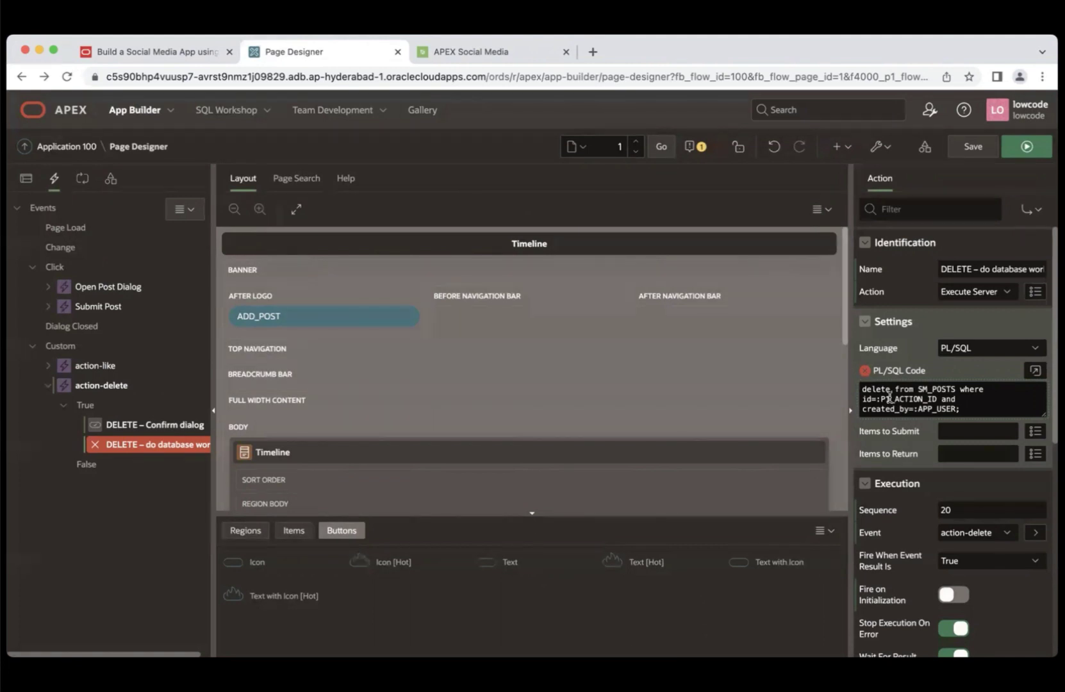
{"action": "left_click", "coordinate": [968, 430]}
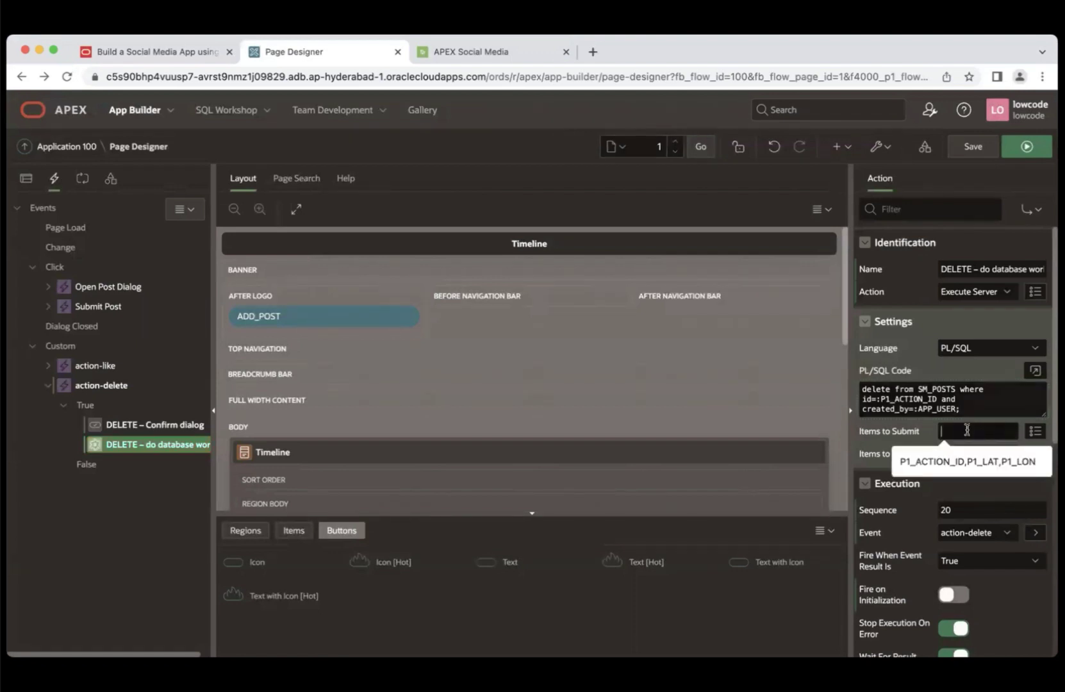
{"action": "type", "text": "P1_ACTION_ID"}
{"action": "left_click", "coordinate": [986, 487]}
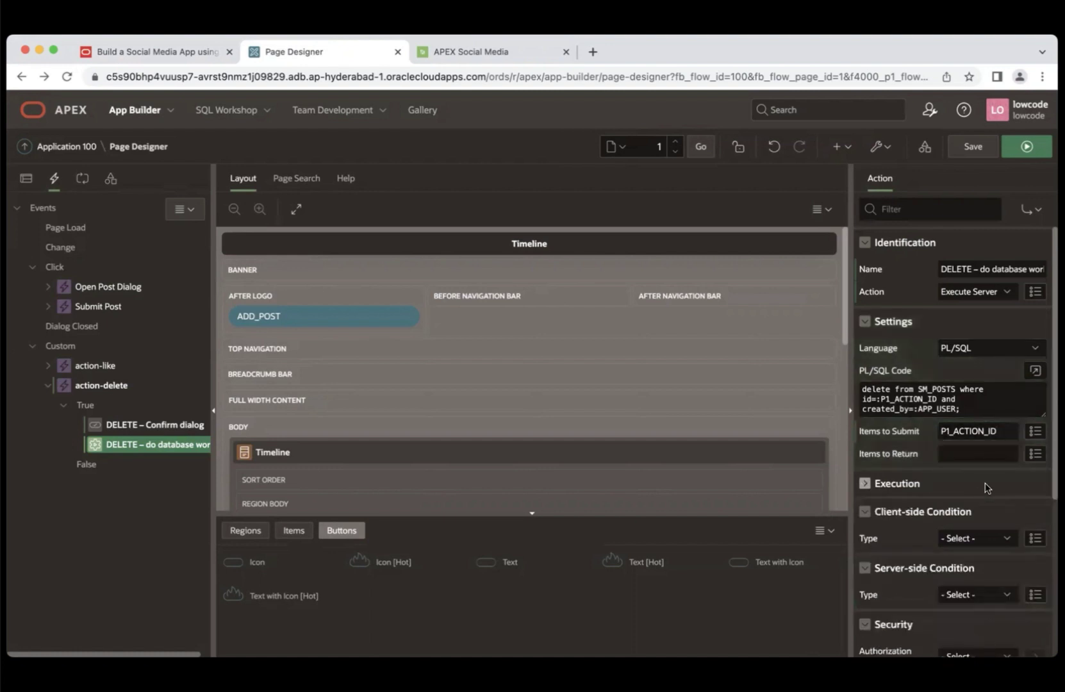
- Copy the third true action's name from the workshop guide
{"action": "left_click", "coordinate": [209, 51]}
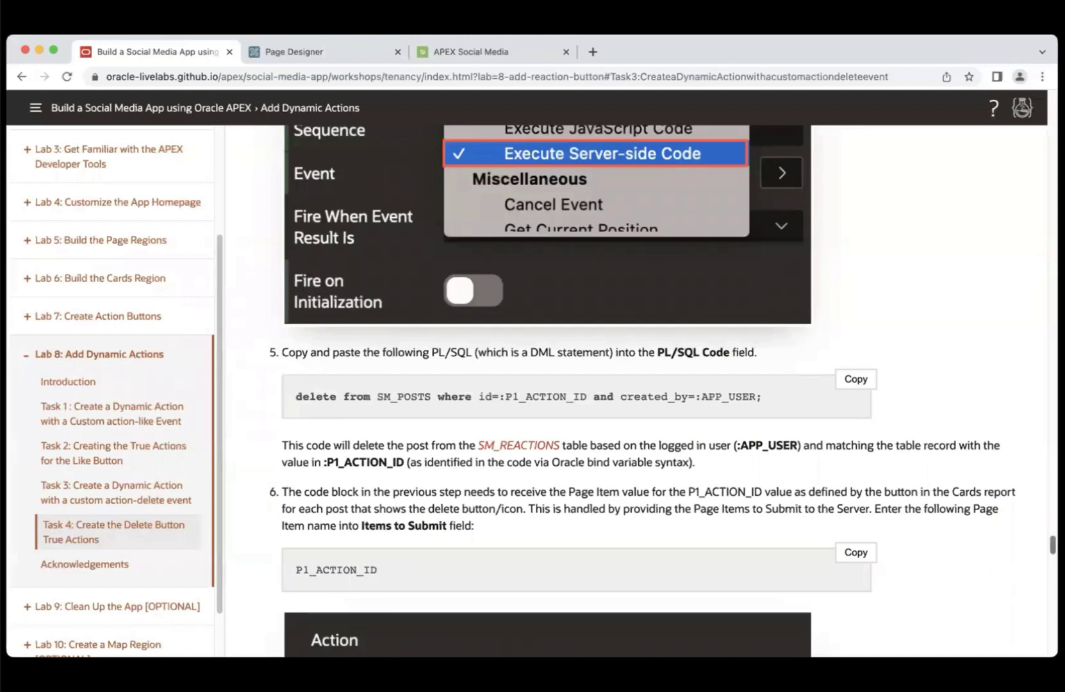
{"action": "scroll", "coordinate": [577, 390], "scroll_direction": "down", "scroll_amount": 10}
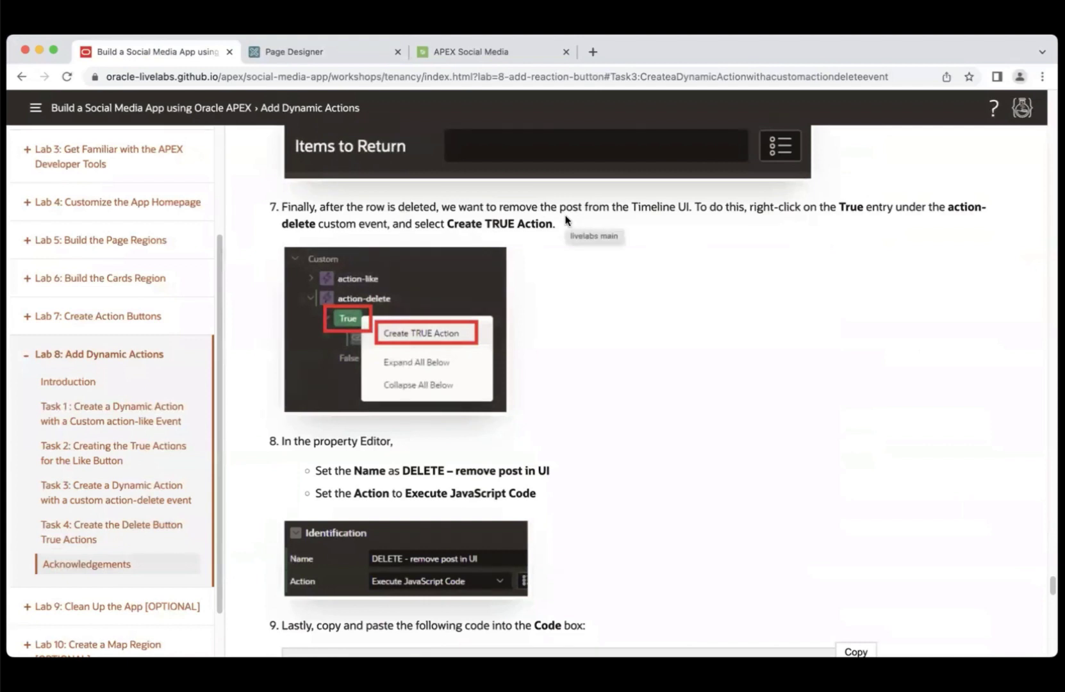
{"action": "left_click_drag", "start_coordinate": [403, 471], "coordinate": [558, 478]}
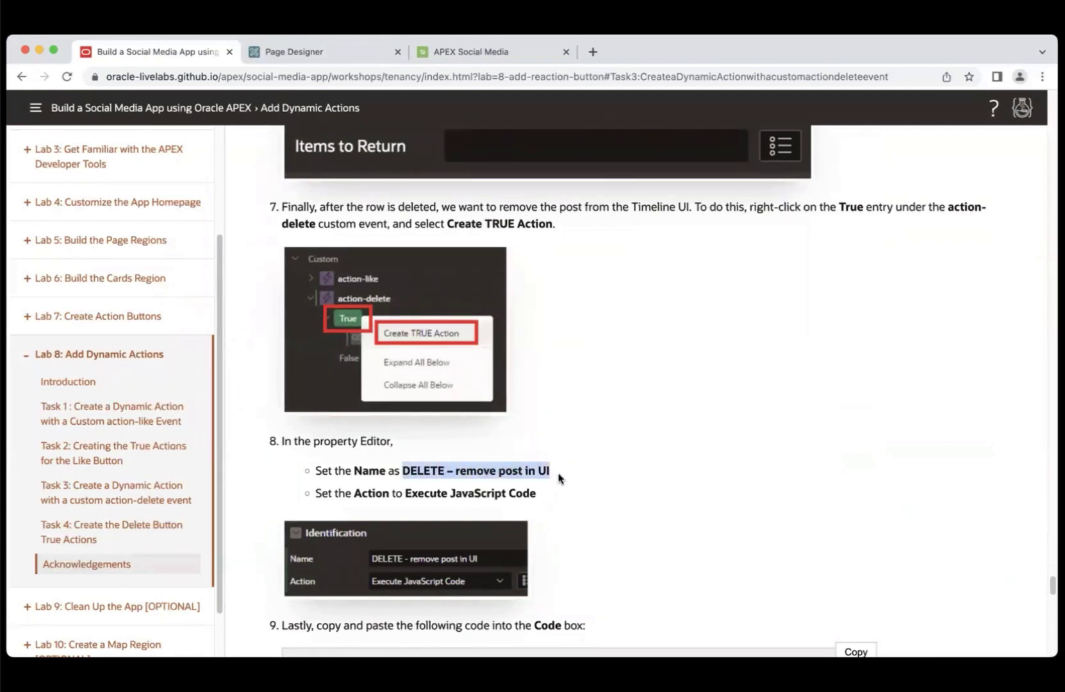
{"action": "left_click", "coordinate": [318, 52]}
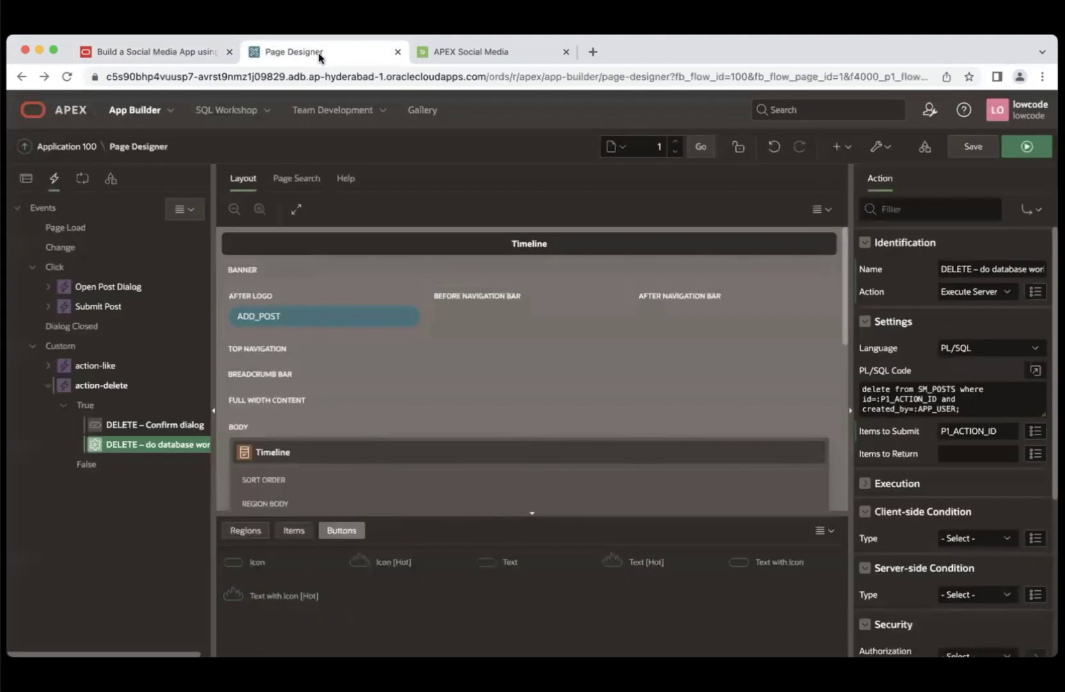
- Add a JavaScript true action named 'DELETE – remove post in UI' under action-delete
{"action": "left_click", "coordinate": [85, 406]}
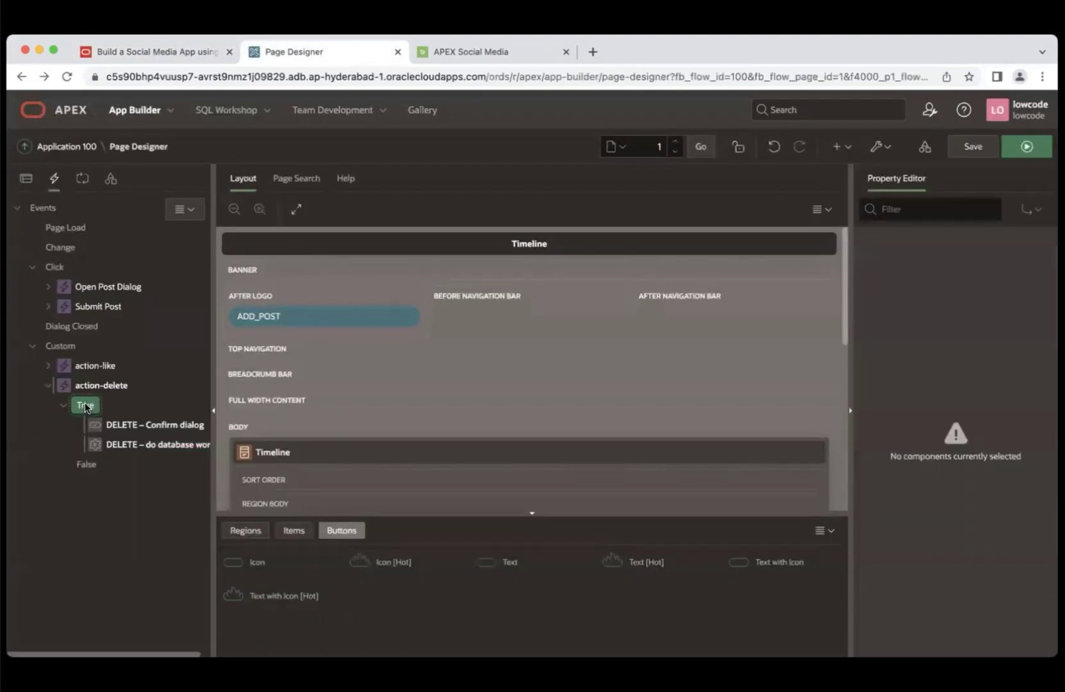
{"action": "right_click", "coordinate": [86, 405]}
{"action": "left_click", "coordinate": [125, 421]}
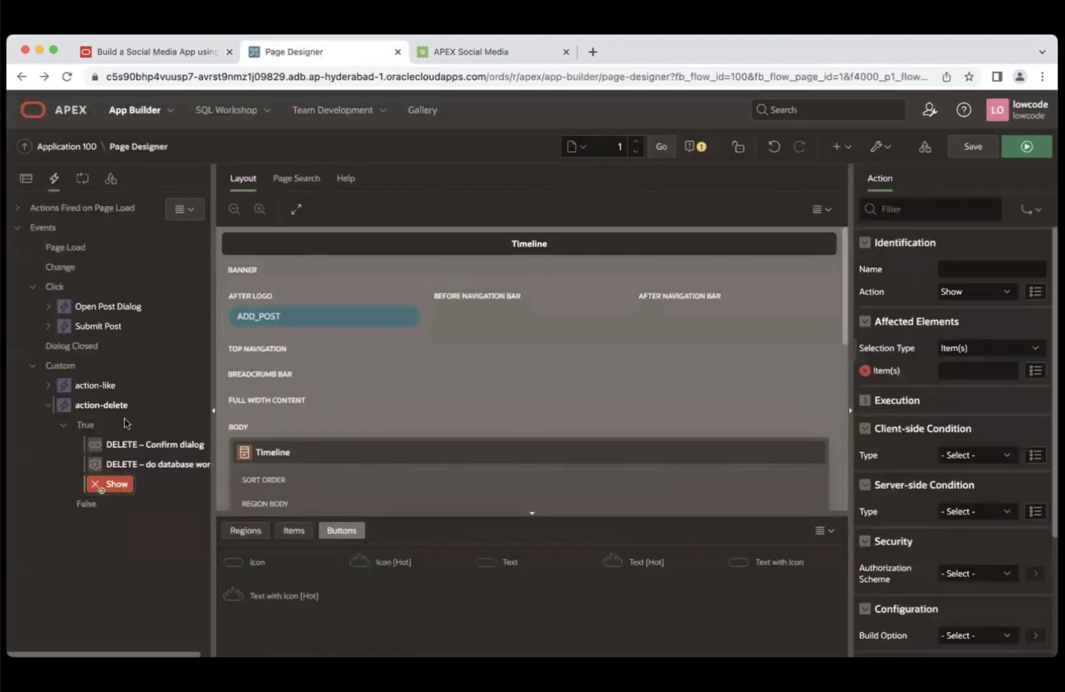
{"action": "left_click", "coordinate": [971, 266]}
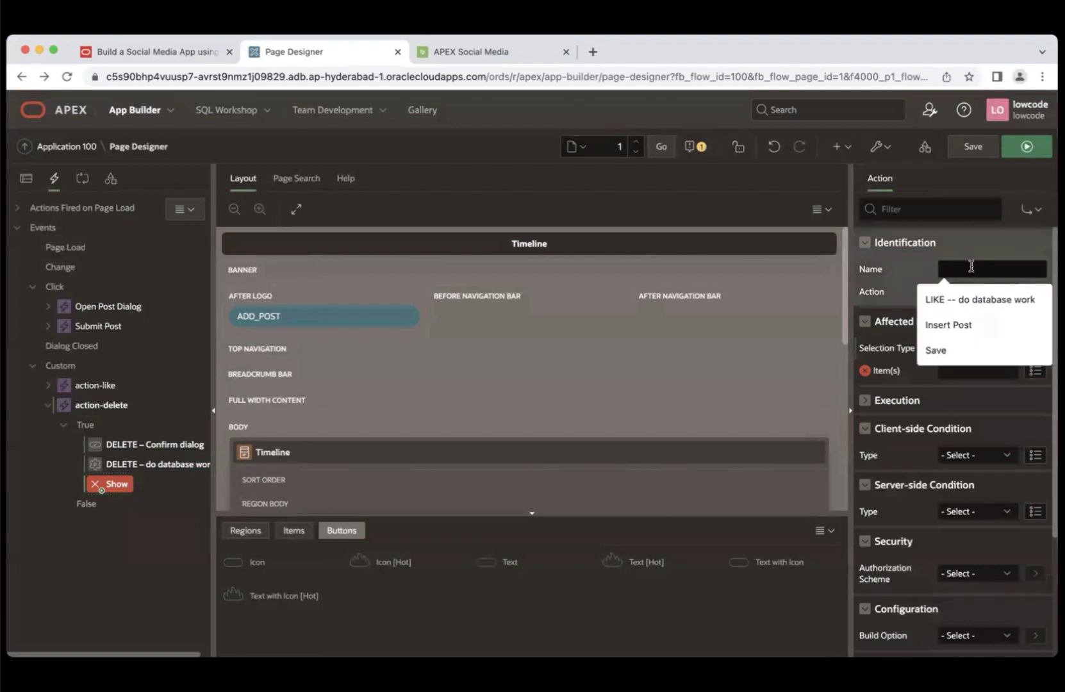
{"action": "key", "text": "super+v"}
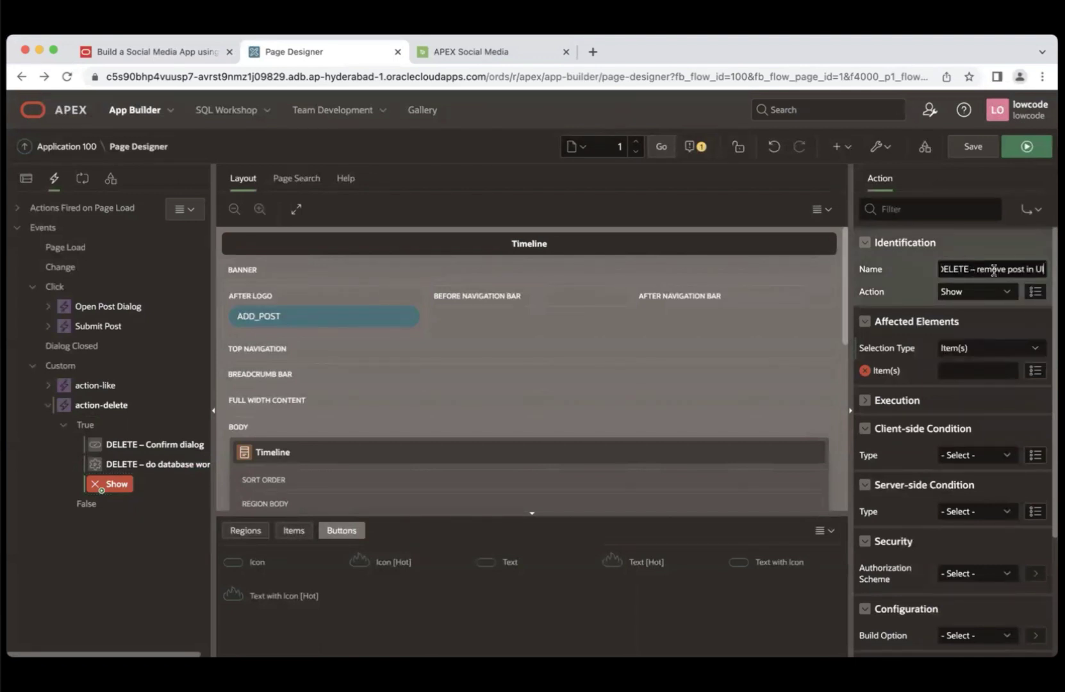
{"action": "left_click", "coordinate": [978, 292]}
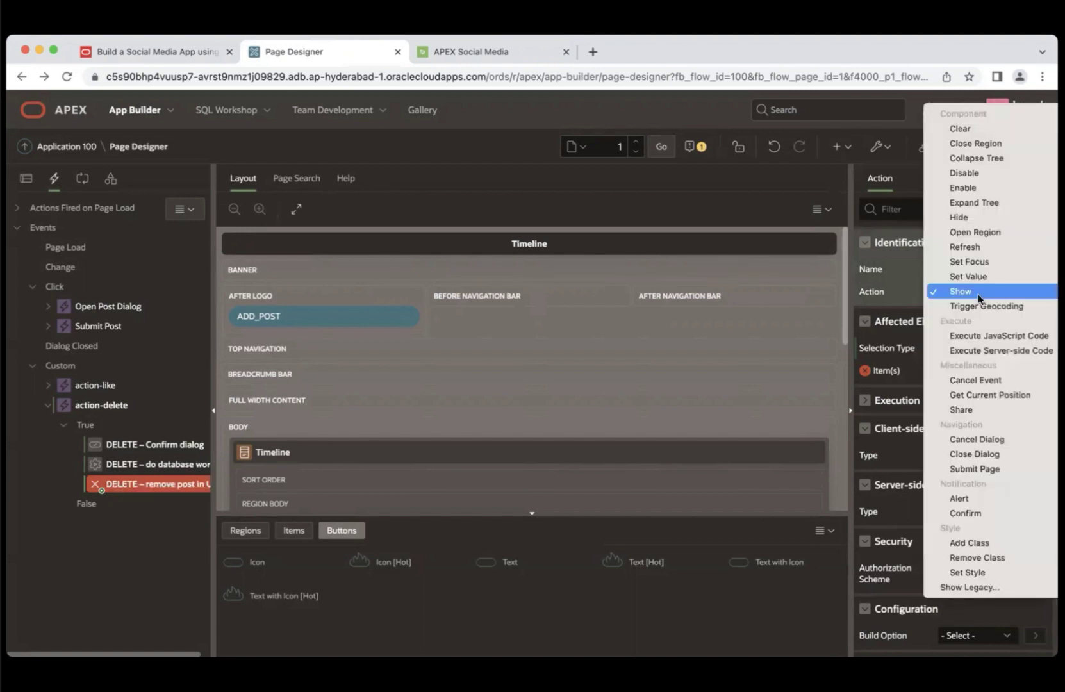
{"action": "left_click", "coordinate": [996, 334]}
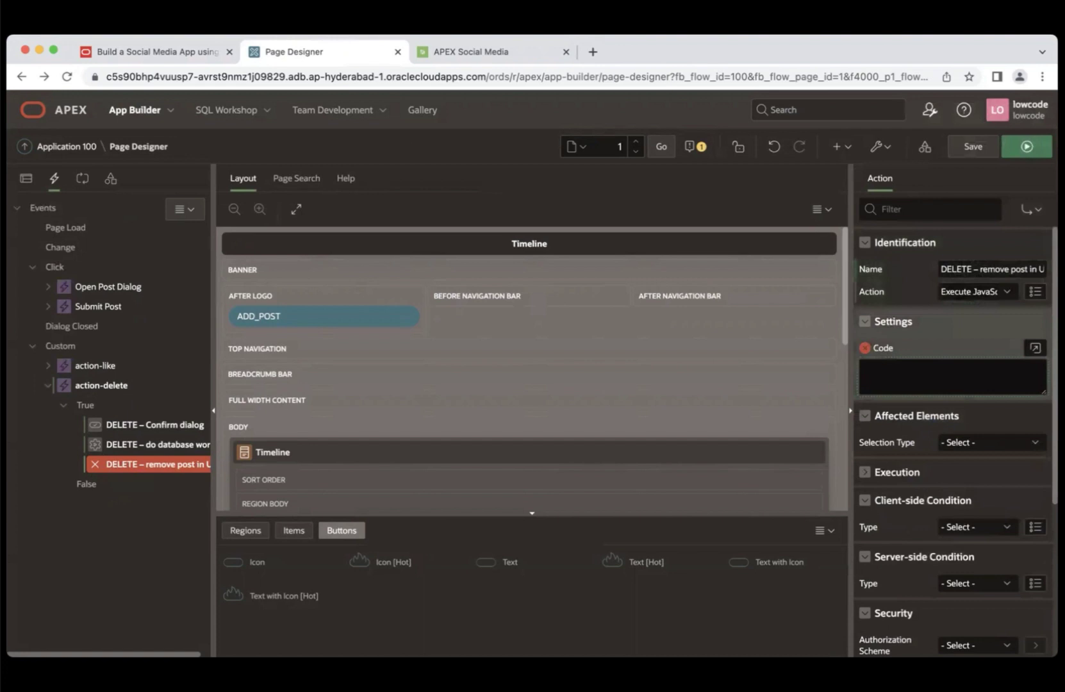
- Paste the workshop's remove-post JavaScript into the action's Code, then save and run
{"action": "left_click", "coordinate": [185, 50]}
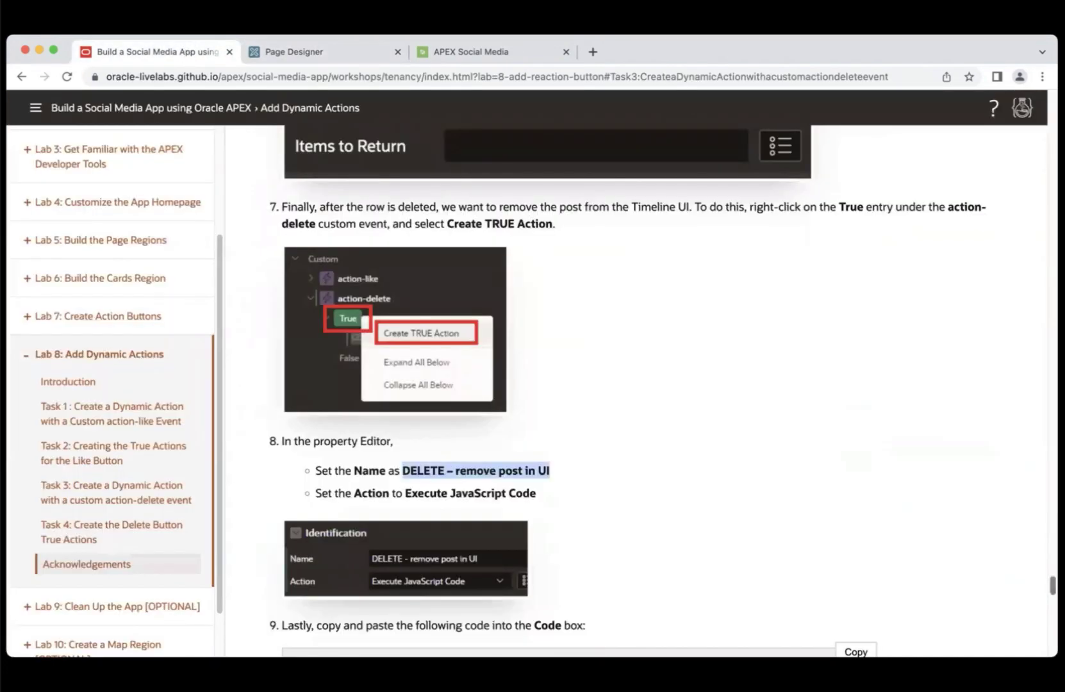
{"action": "scroll", "coordinate": [634, 391], "scroll_direction": "down", "scroll_amount": 5}
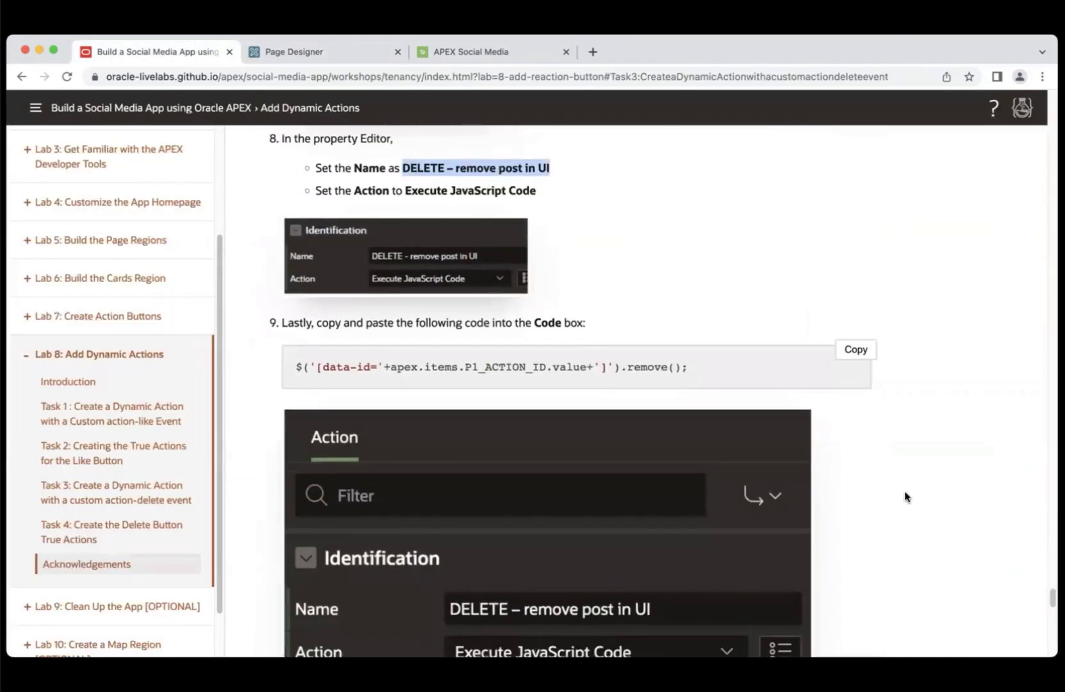
{"action": "left_click", "coordinate": [852, 351]}
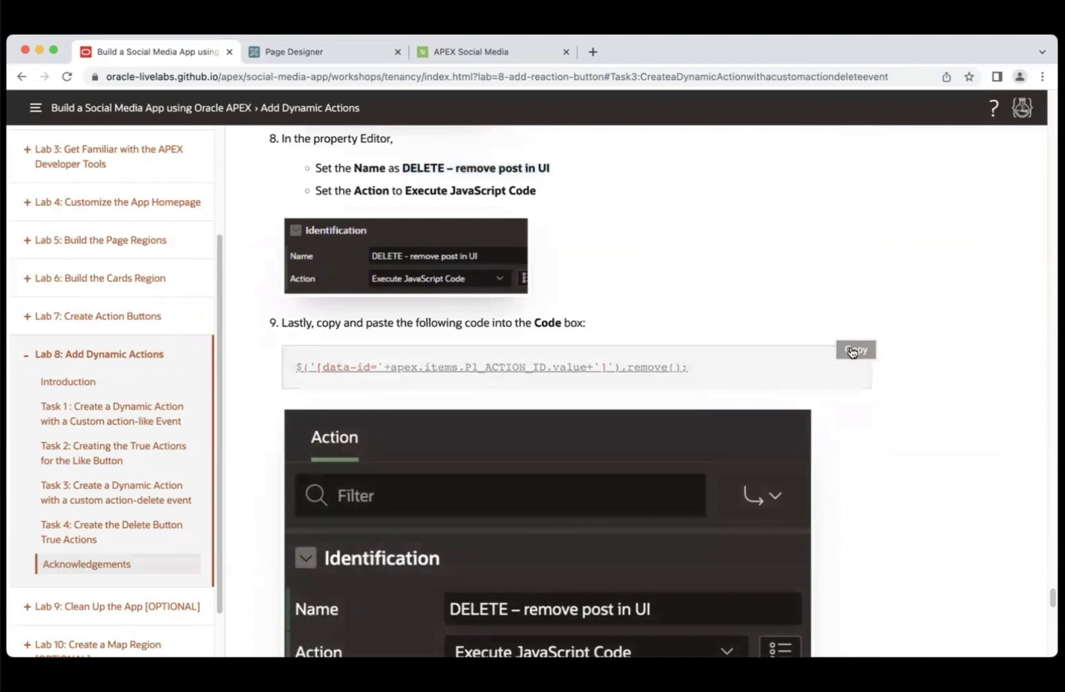
{"action": "left_click", "coordinate": [302, 50]}
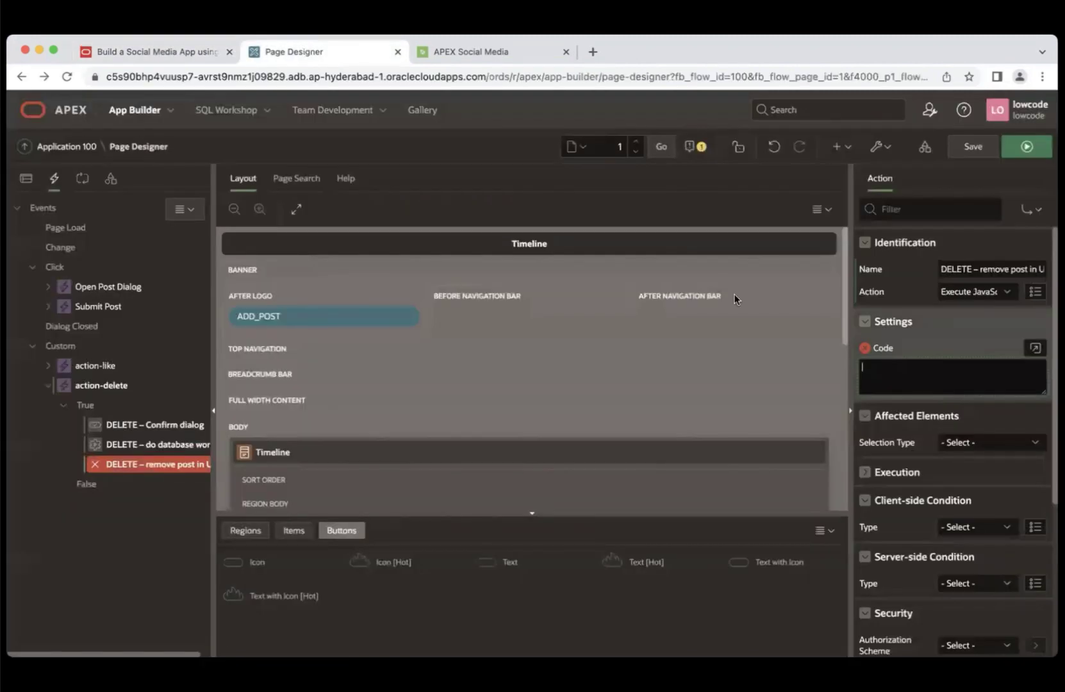
{"action": "left_click", "coordinate": [920, 369]}
{"action": "key", "text": "super+v"}
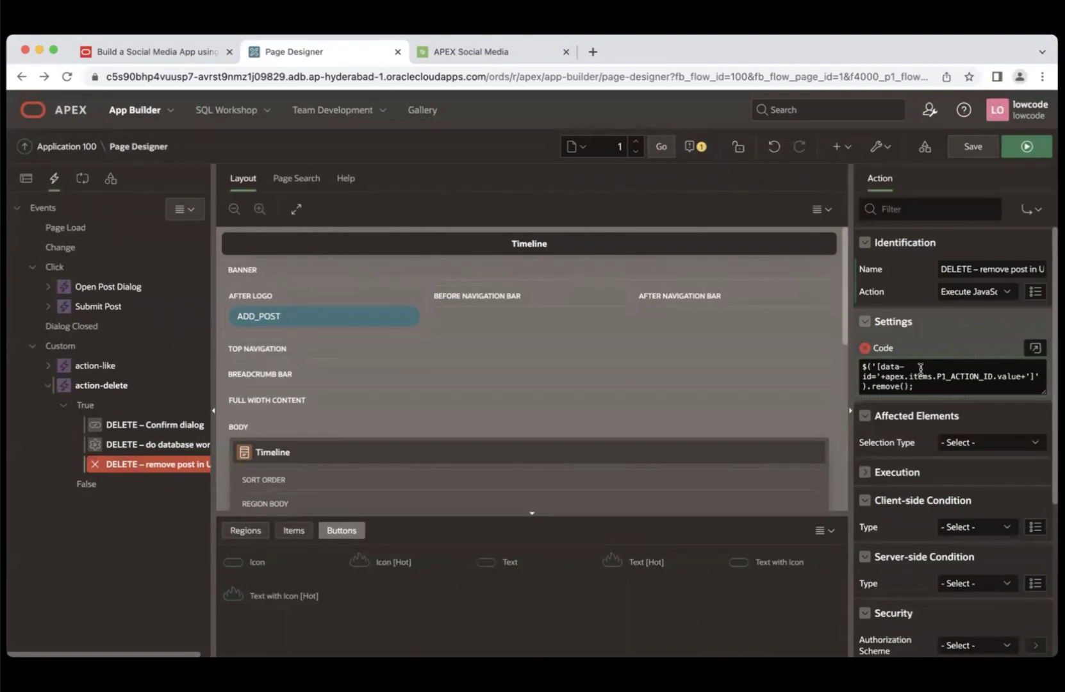
{"action": "left_click_drag", "start_coordinate": [928, 281], "coordinate": [936, 193]}
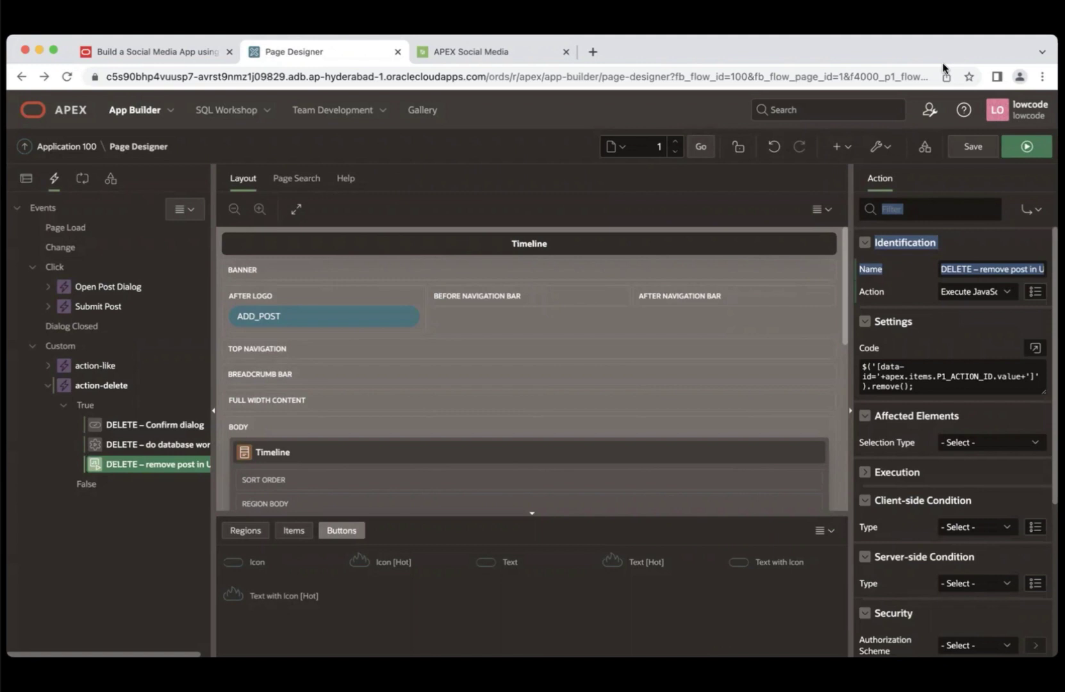
{"action": "left_click", "coordinate": [1022, 147]}
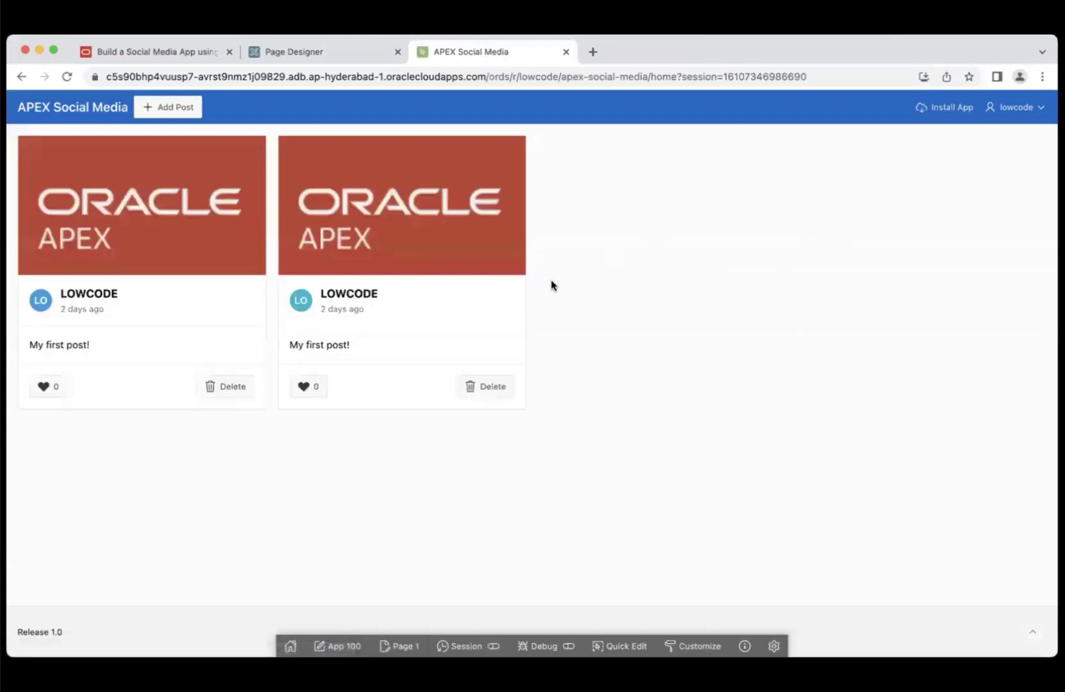
- Delete the second post card and confirm the Are you sure? dialog
{"action": "left_click", "coordinate": [483, 387]}
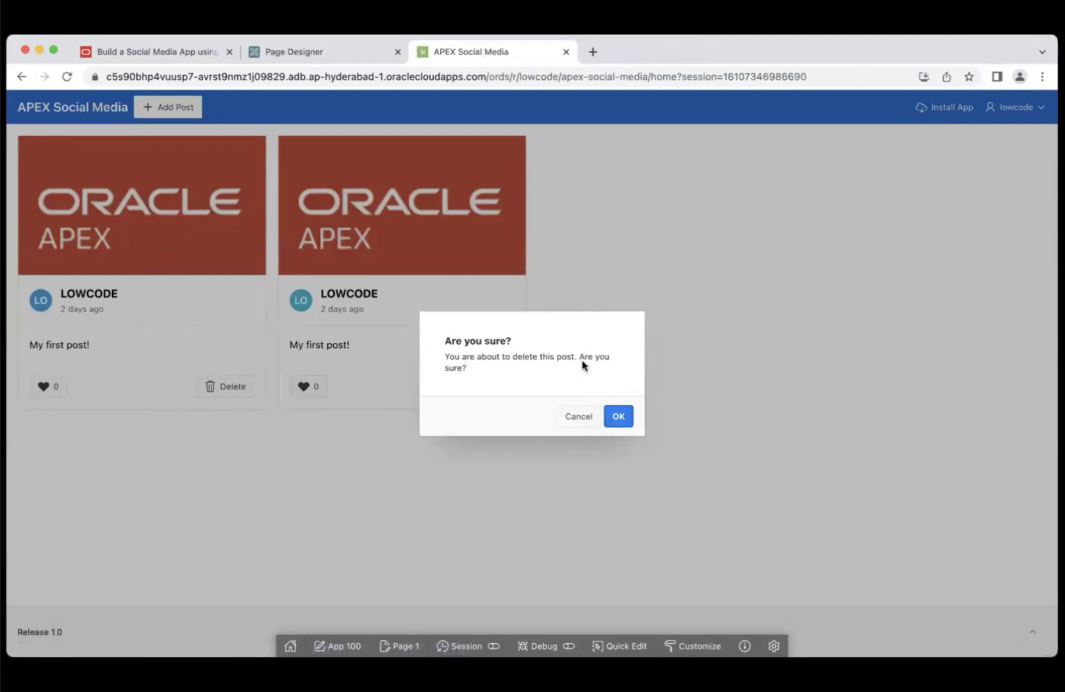
{"action": "left_click", "coordinate": [619, 416]}
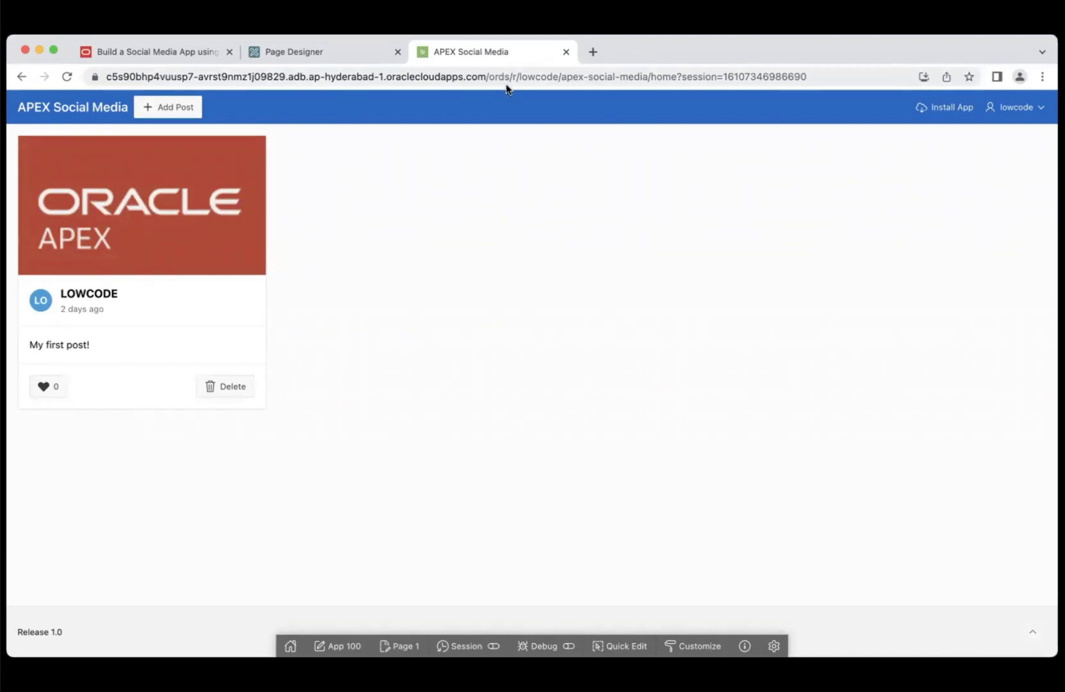
- Review Lab 9 Clean Up the App, then return to Page 1: Timeline in Page Designer
{"action": "left_click", "coordinate": [159, 53]}
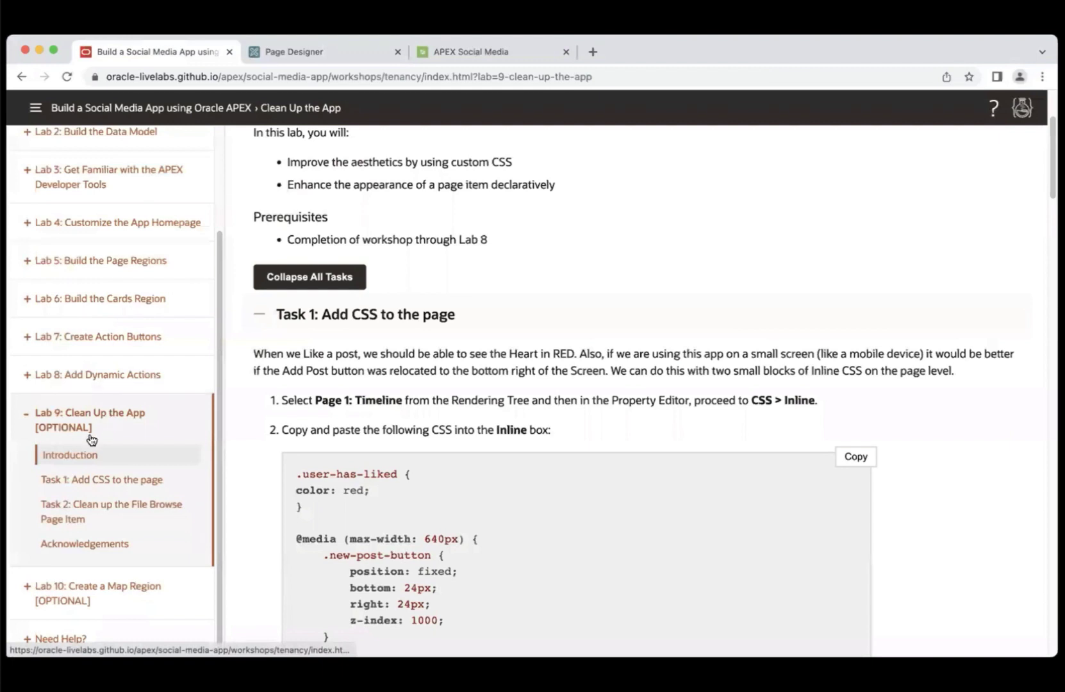
{"action": "left_click", "coordinate": [137, 418]}
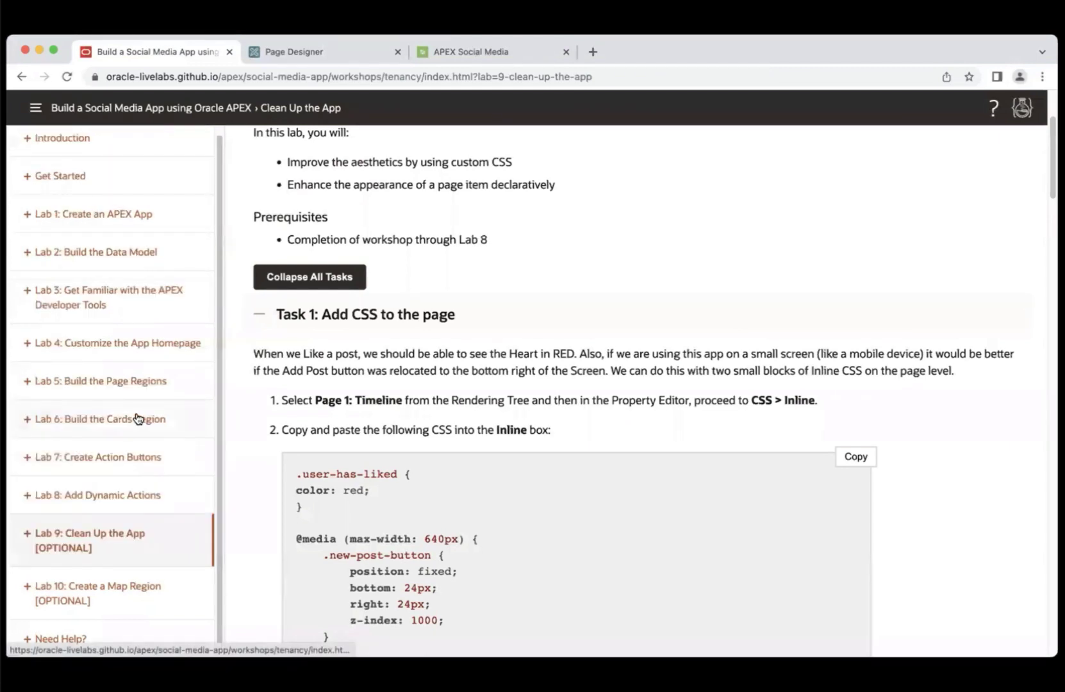
{"action": "scroll", "coordinate": [1041, 348], "scroll_direction": "up", "scroll_amount": 3}
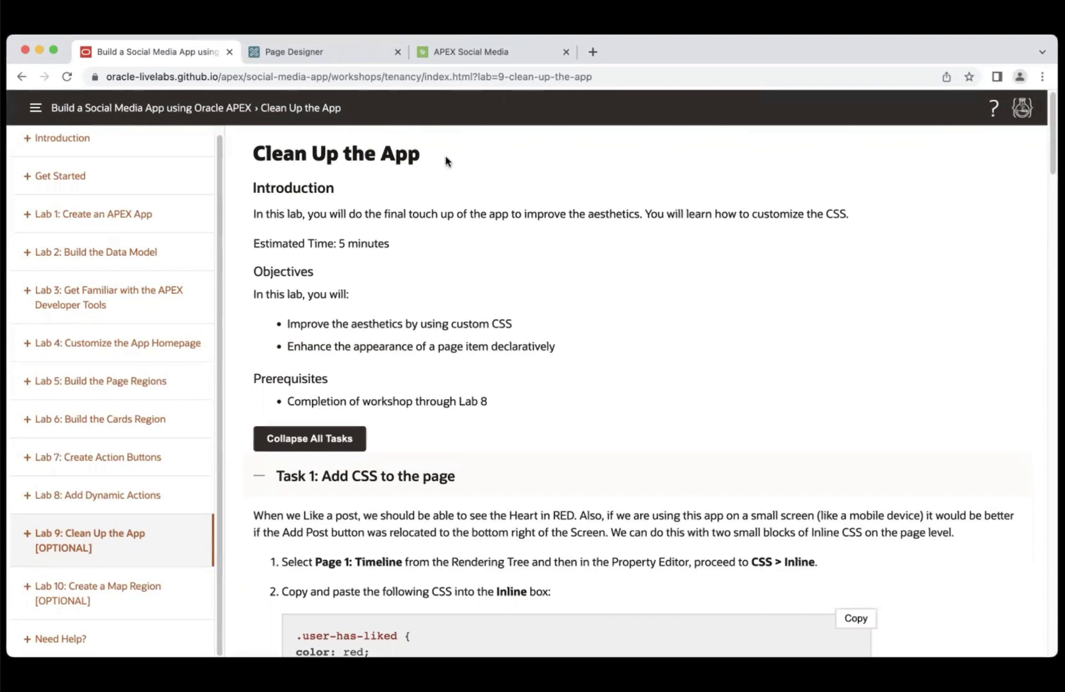
{"action": "left_click", "coordinate": [307, 52]}
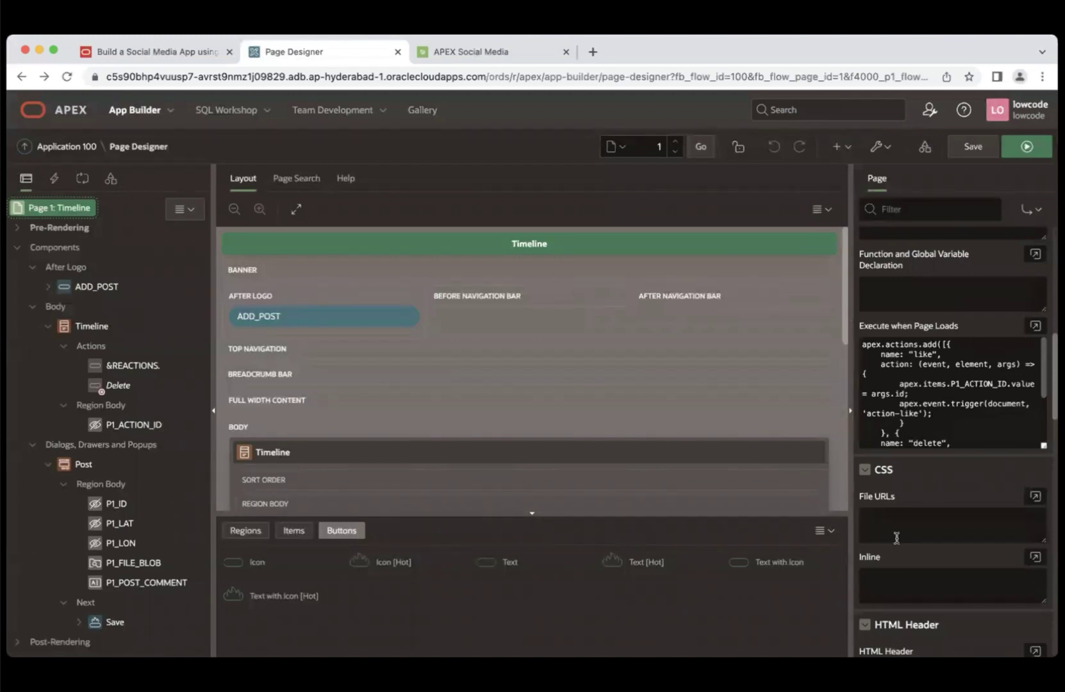
- Paste the lab's Task 1 CSS into Page 1: Timeline's Inline CSS
{"action": "left_click", "coordinate": [904, 585]}
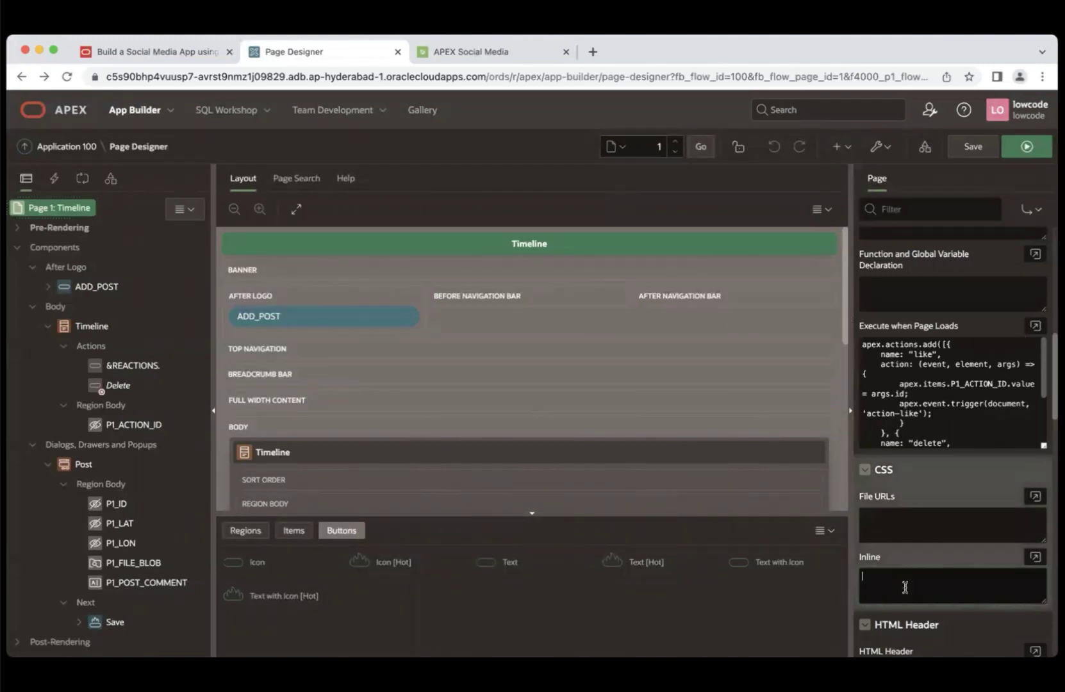
{"action": "left_click", "coordinate": [167, 50]}
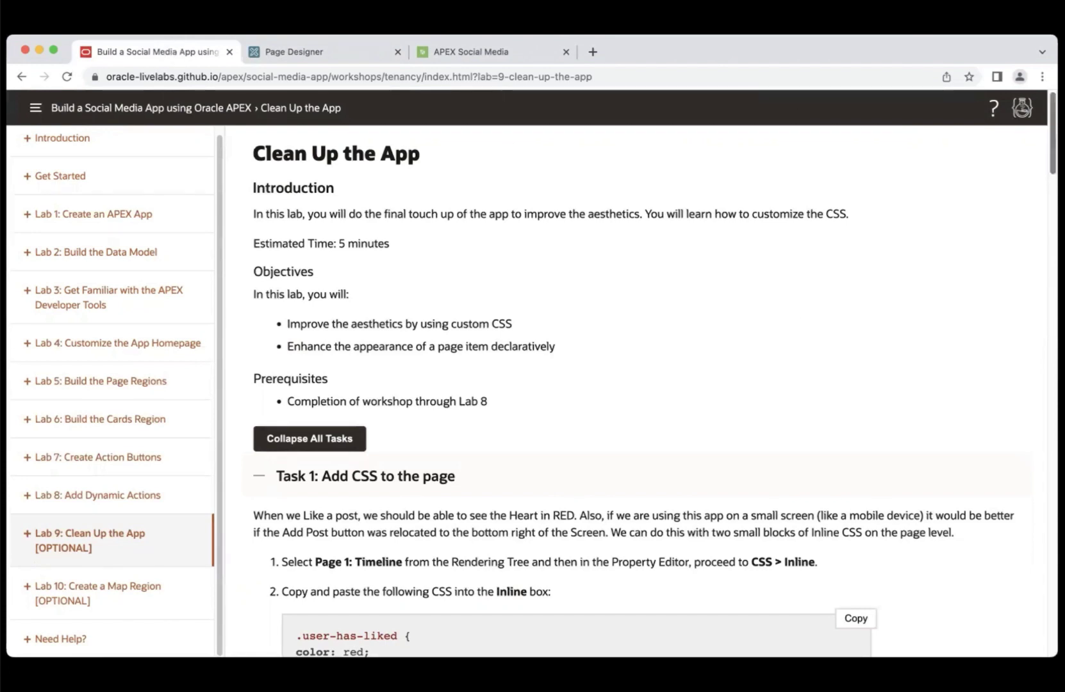
{"action": "scroll", "coordinate": [854, 309], "scroll_direction": "down", "scroll_amount": 5}
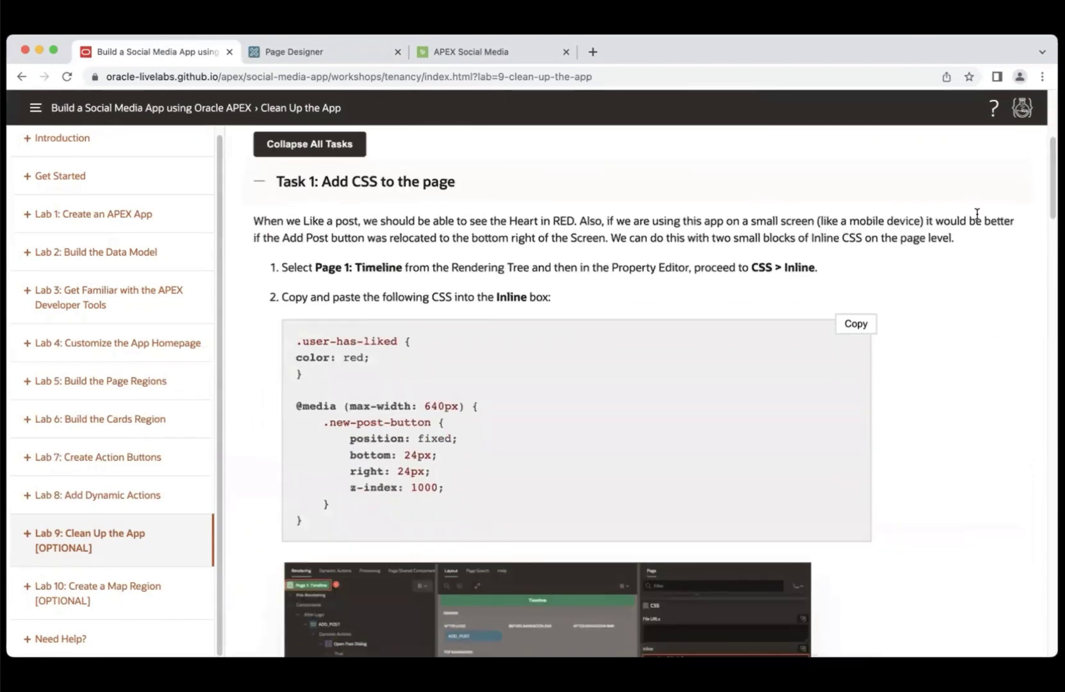
{"action": "left_click", "coordinate": [854, 326]}
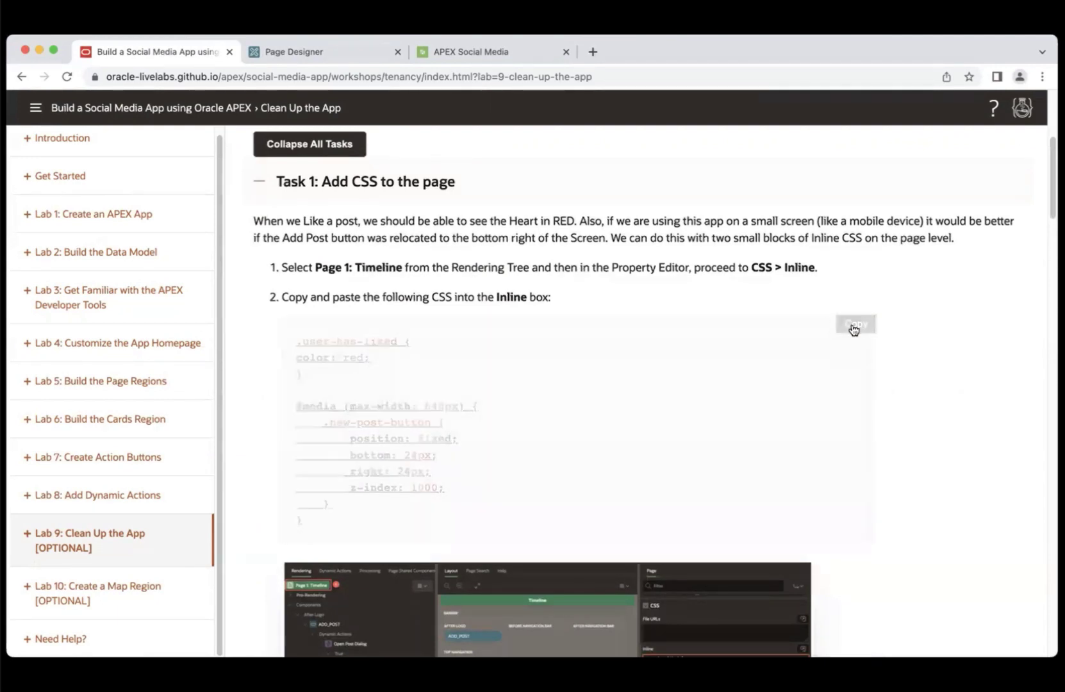
{"action": "left_click", "coordinate": [343, 52]}
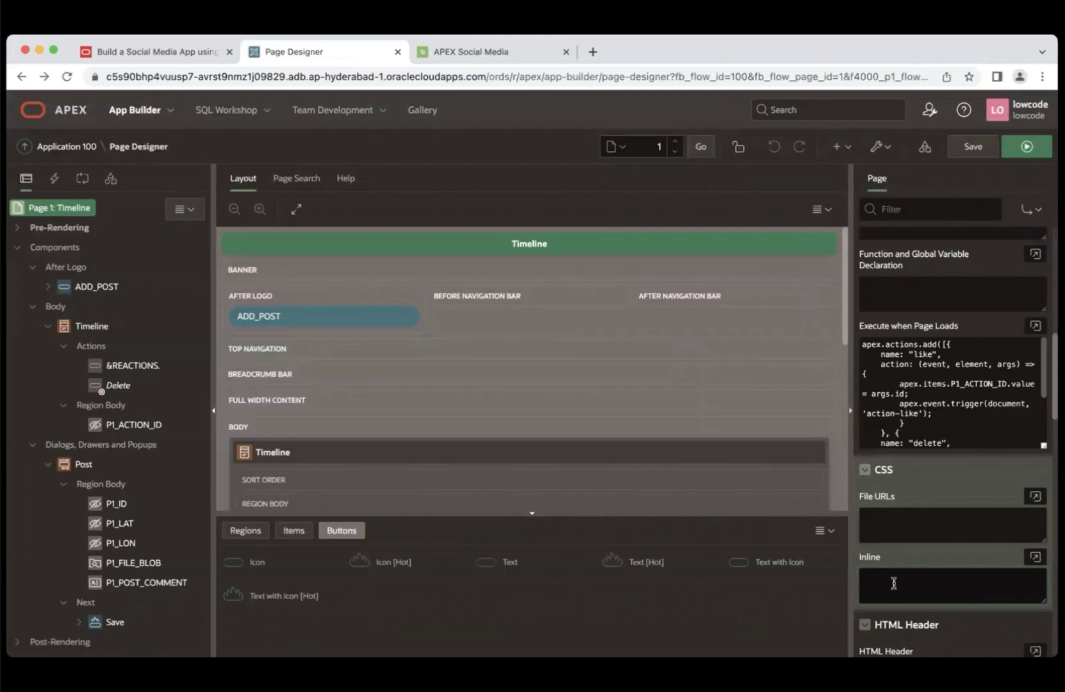
{"action": "key", "text": "super+v"}
- Read the lab's Task 2 instructions and select the P1_FILE_BLOB page item
{"action": "left_click", "coordinate": [191, 50]}
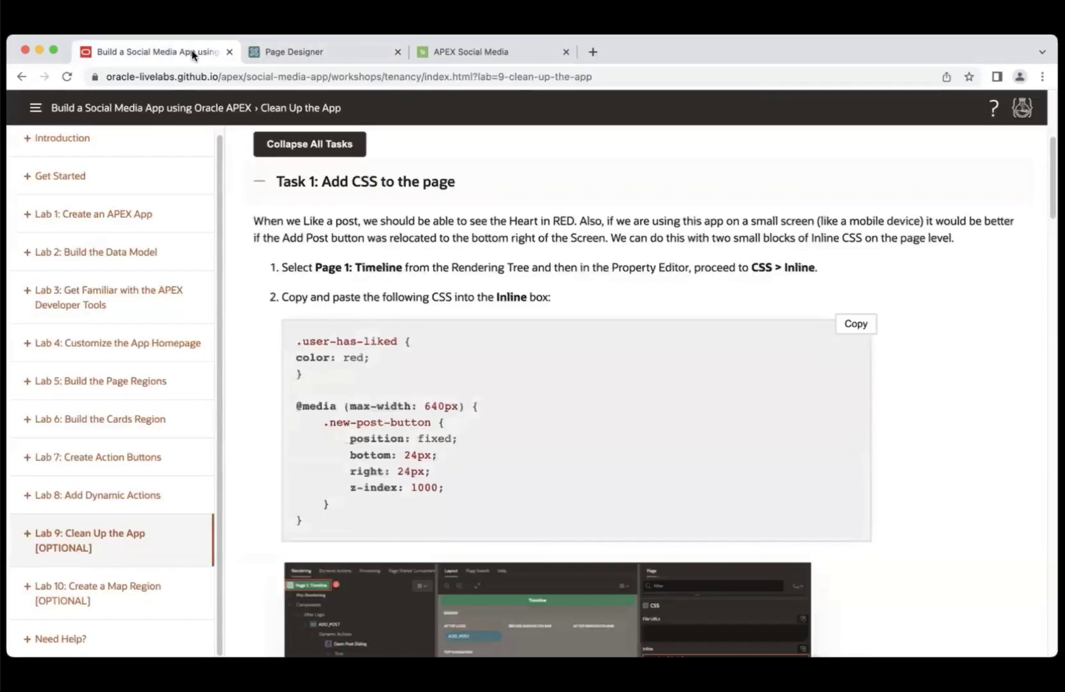
{"action": "scroll", "coordinate": [698, 213], "scroll_direction": "down", "scroll_amount": 5}
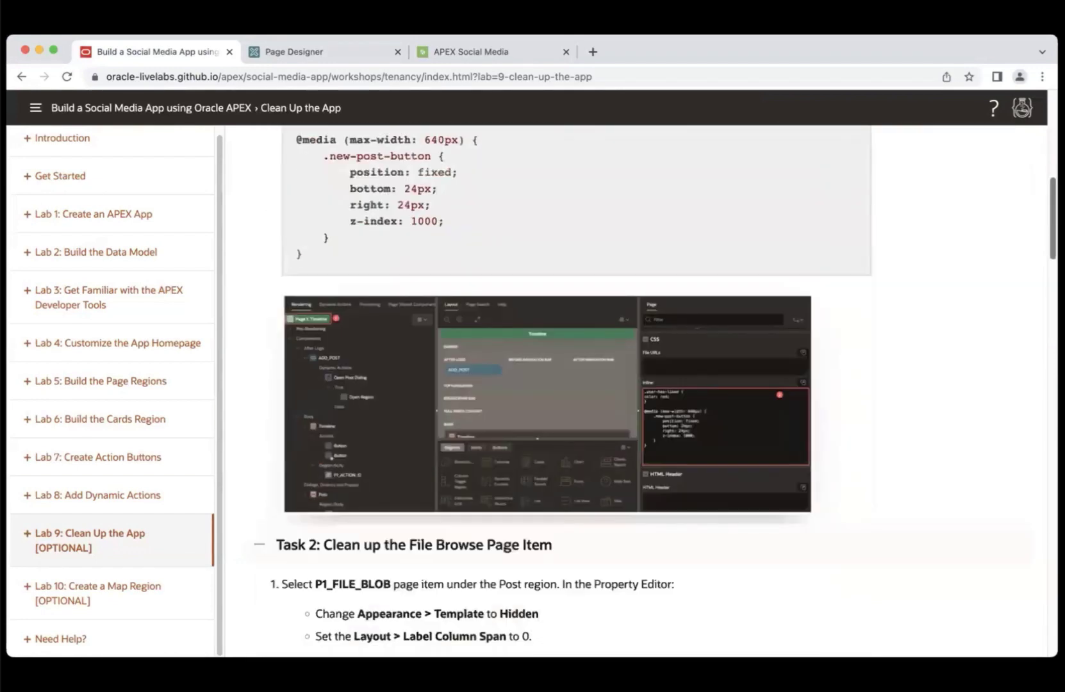
{"action": "scroll", "coordinate": [655, 393], "scroll_direction": "down", "scroll_amount": 3}
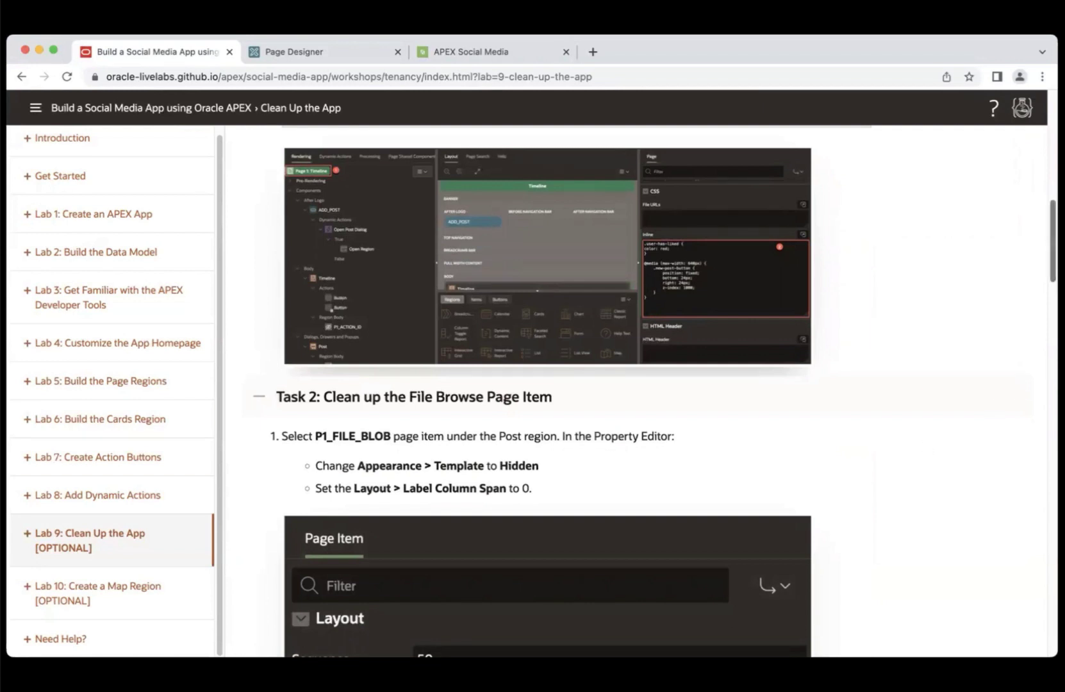
{"action": "scroll", "coordinate": [628, 354], "scroll_direction": "down", "scroll_amount": 3}
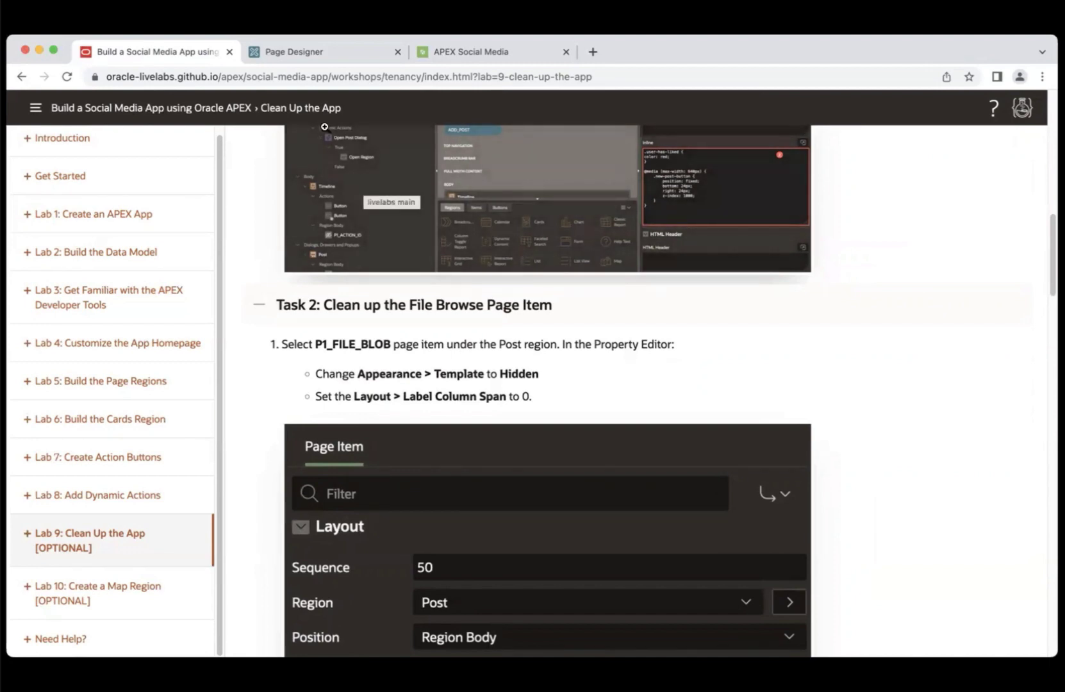
{"action": "left_click", "coordinate": [305, 52]}
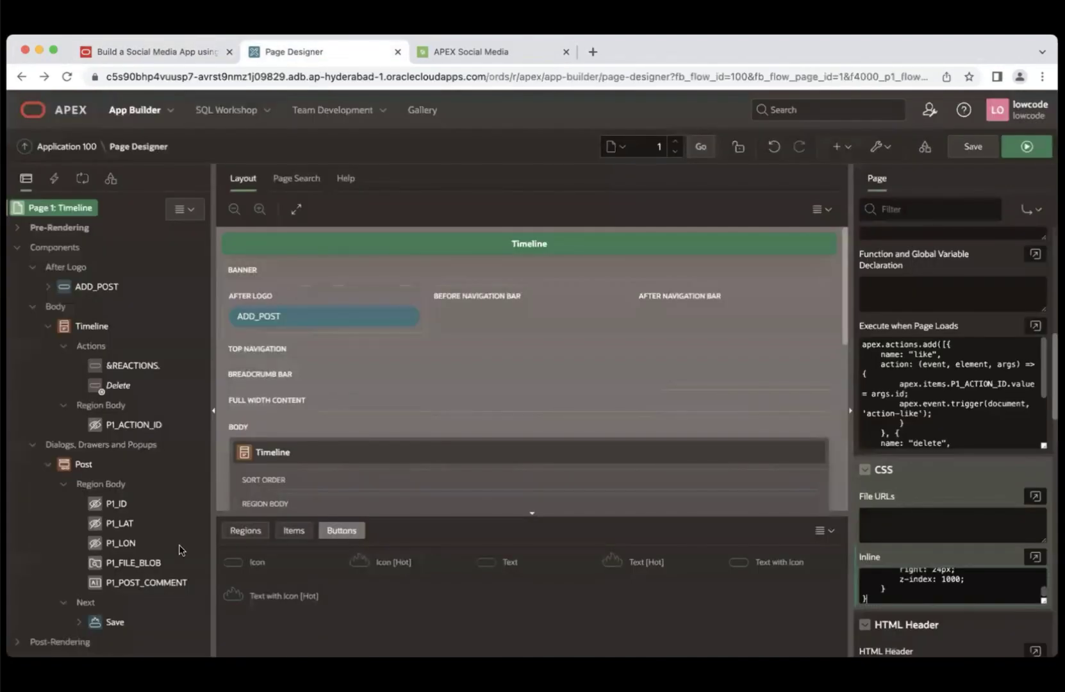
{"action": "left_click", "coordinate": [149, 563]}
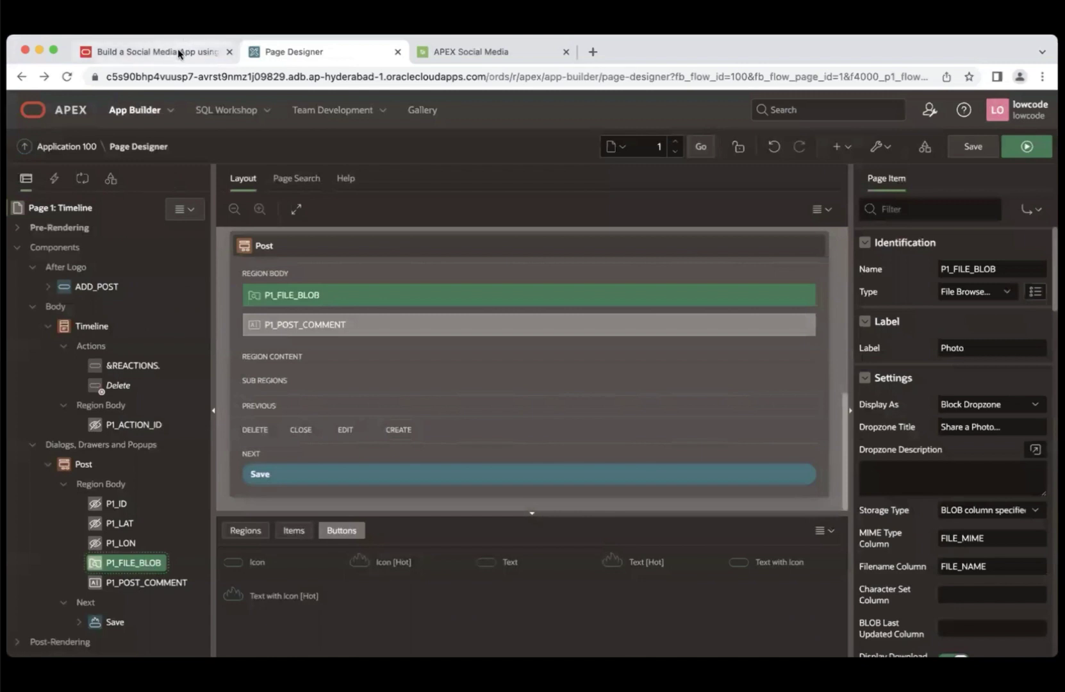
- Set P1_FILE_BLOB's template to Hidden and its Label Column Span to 0
{"action": "left_click", "coordinate": [178, 52]}
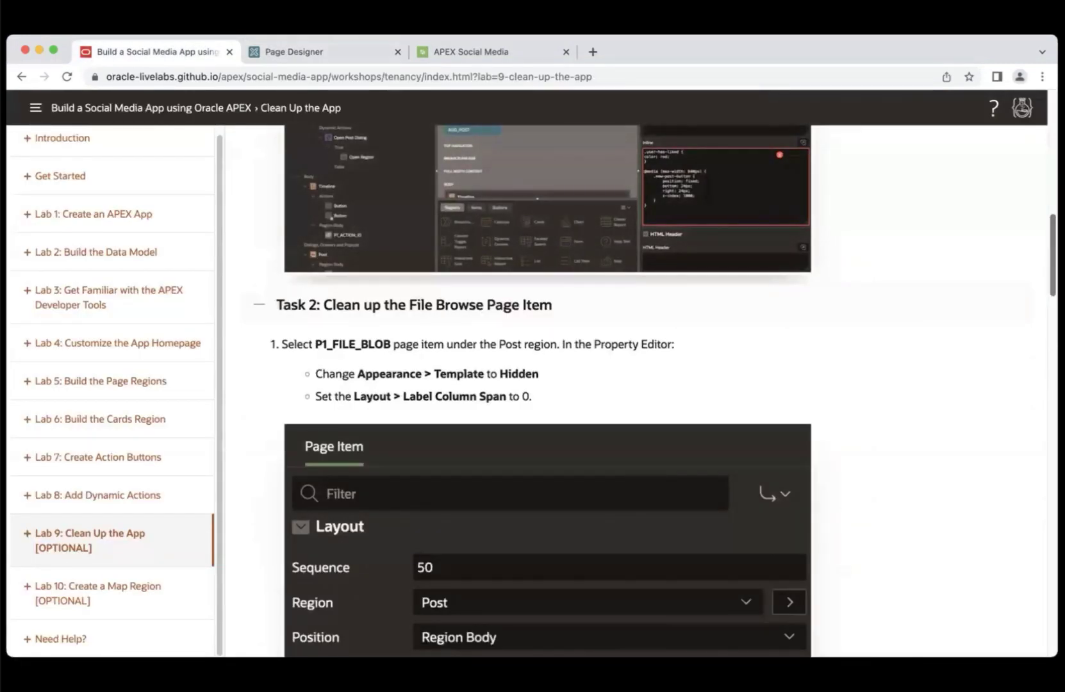
{"action": "scroll", "coordinate": [515, 340], "scroll_direction": "down", "scroll_amount": 2}
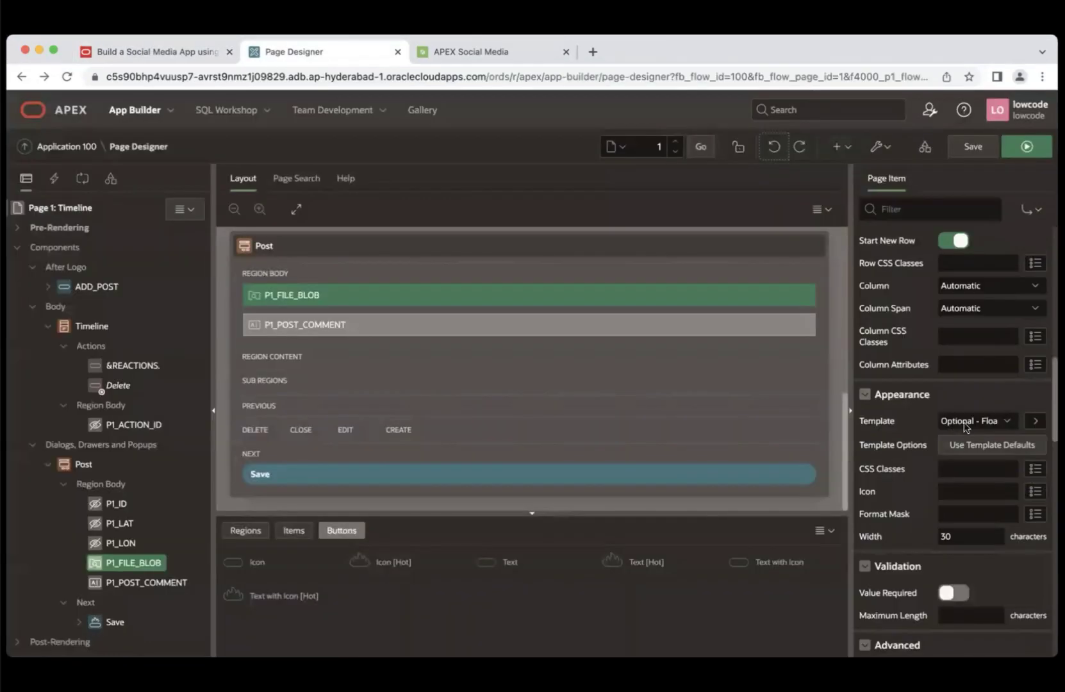
{"action": "left_click", "coordinate": [964, 423]}
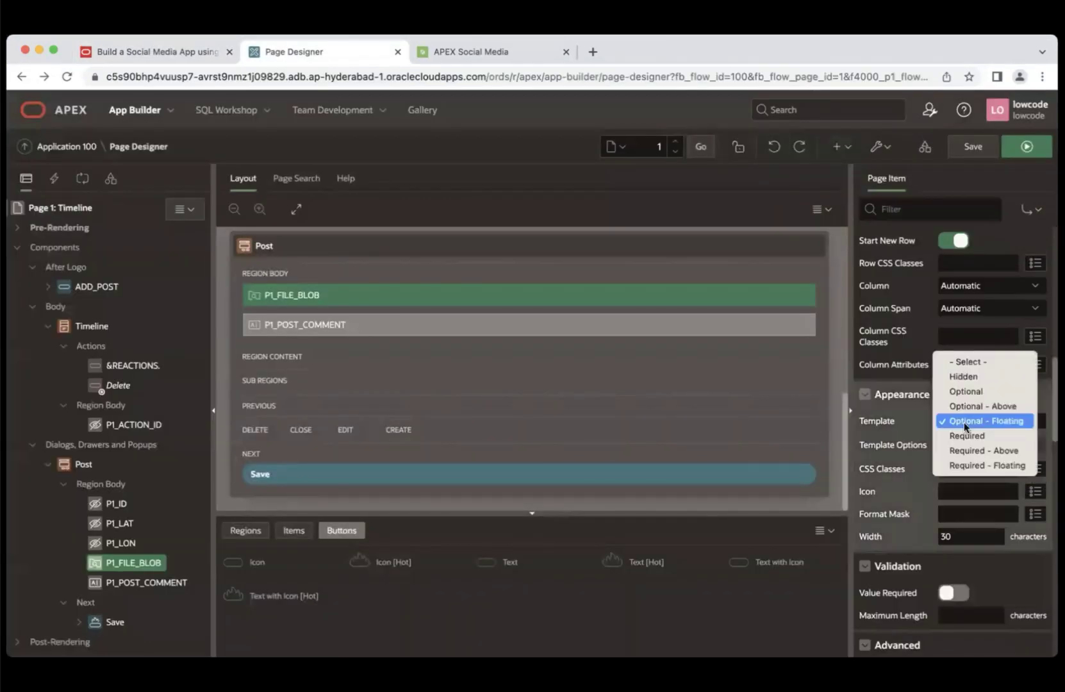
{"action": "left_click", "coordinate": [965, 375]}
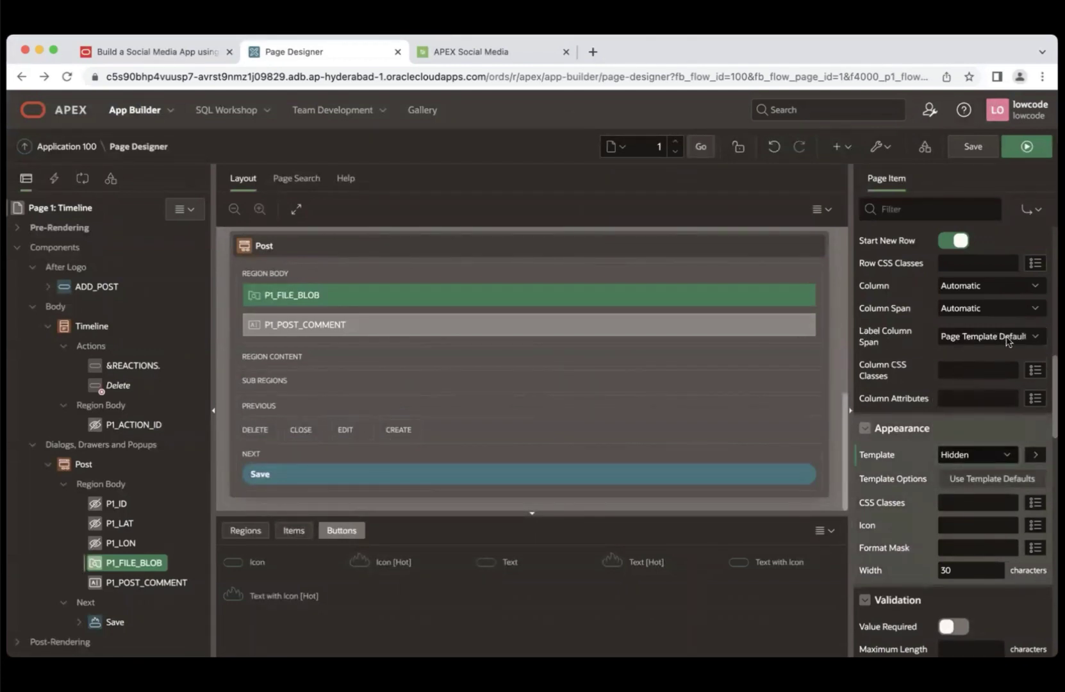
{"action": "left_click", "coordinate": [1006, 340]}
{"action": "left_click", "coordinate": [986, 351]}
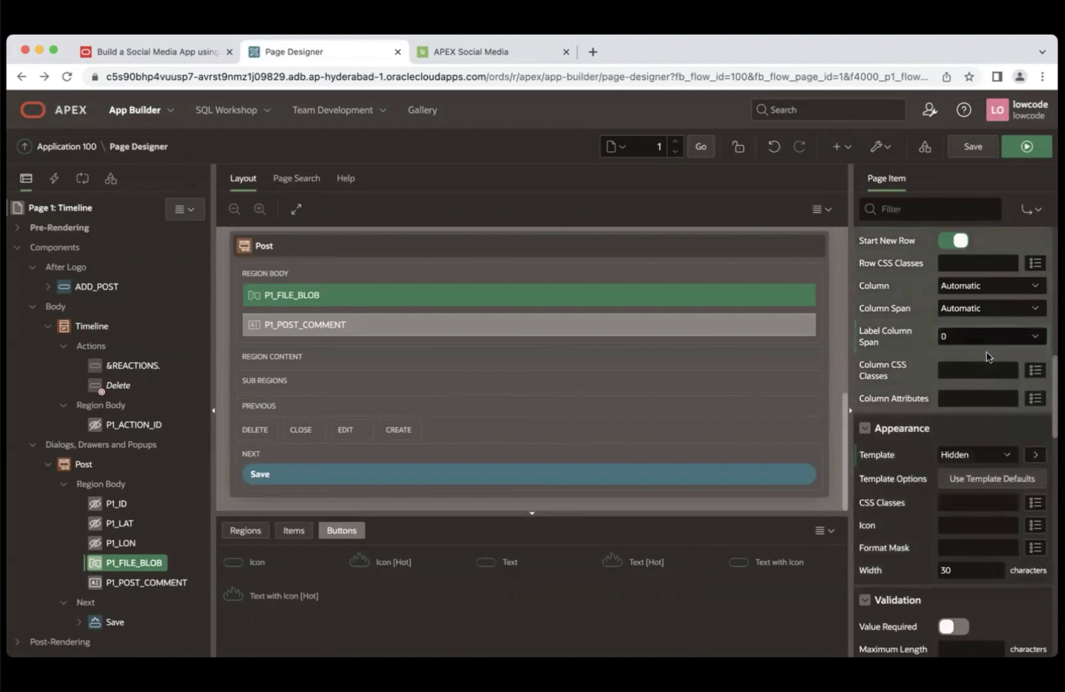
- Enable the Stretch Form Item template option for P1_FILE_BLOB
{"action": "left_click", "coordinate": [973, 481]}
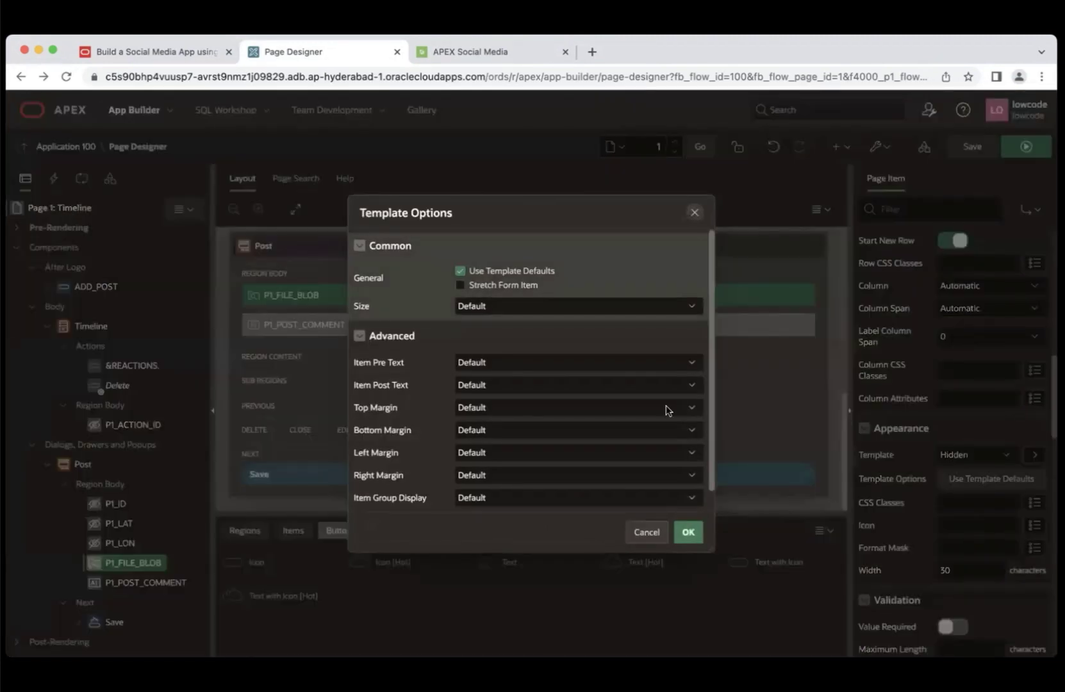
{"action": "left_click_drag", "start_coordinate": [710, 298], "coordinate": [710, 302]}
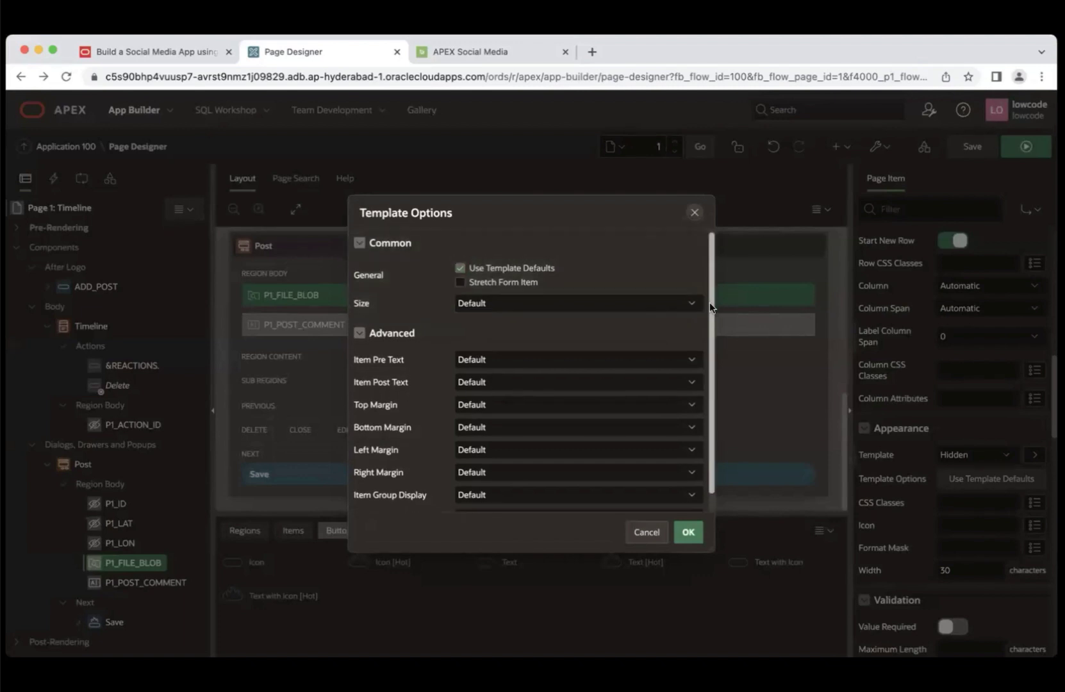
{"action": "scroll", "coordinate": [705, 333], "scroll_direction": "down", "scroll_amount": 2}
{"action": "scroll", "coordinate": [702, 314], "scroll_direction": "up", "scroll_amount": 3}
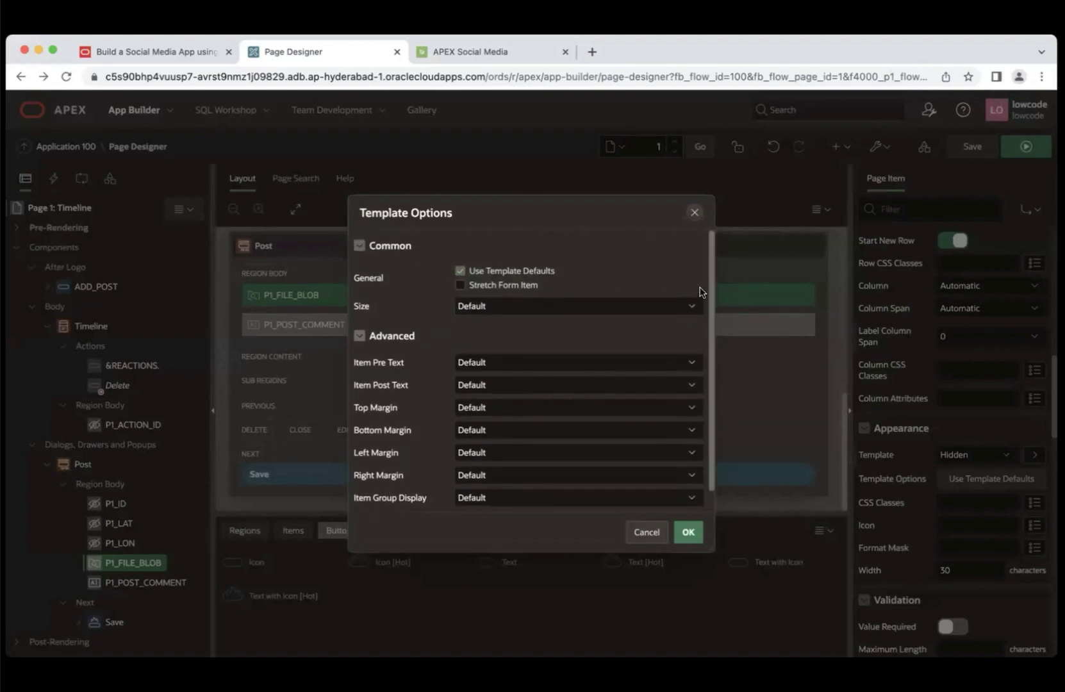
{"action": "left_click", "coordinate": [461, 285]}
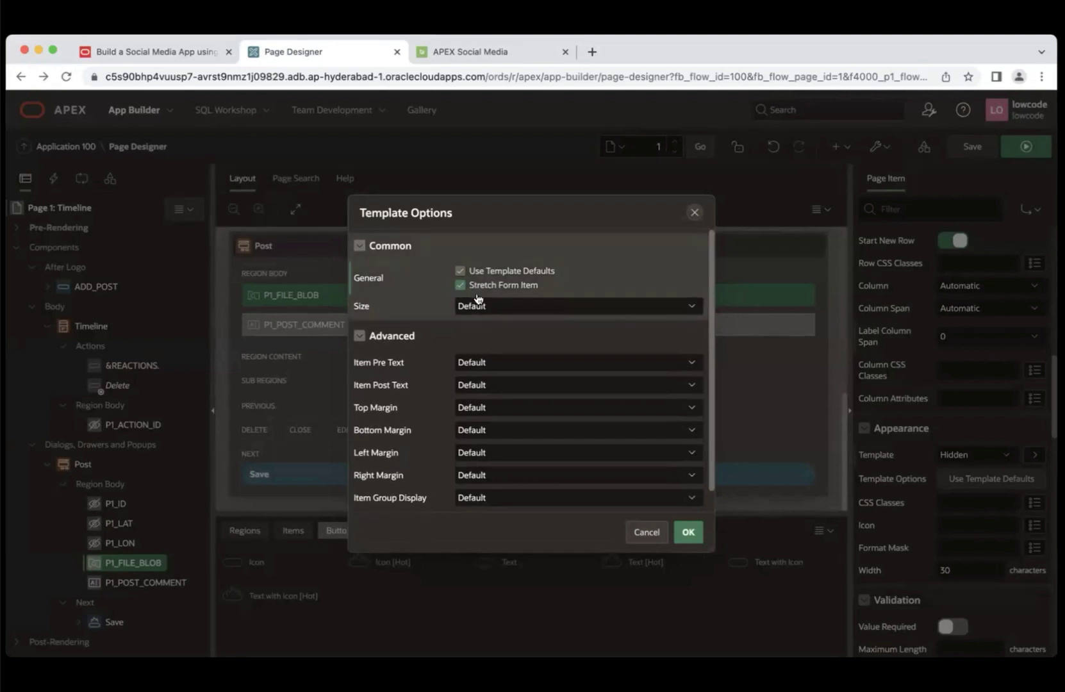
{"action": "left_click", "coordinate": [687, 535]}
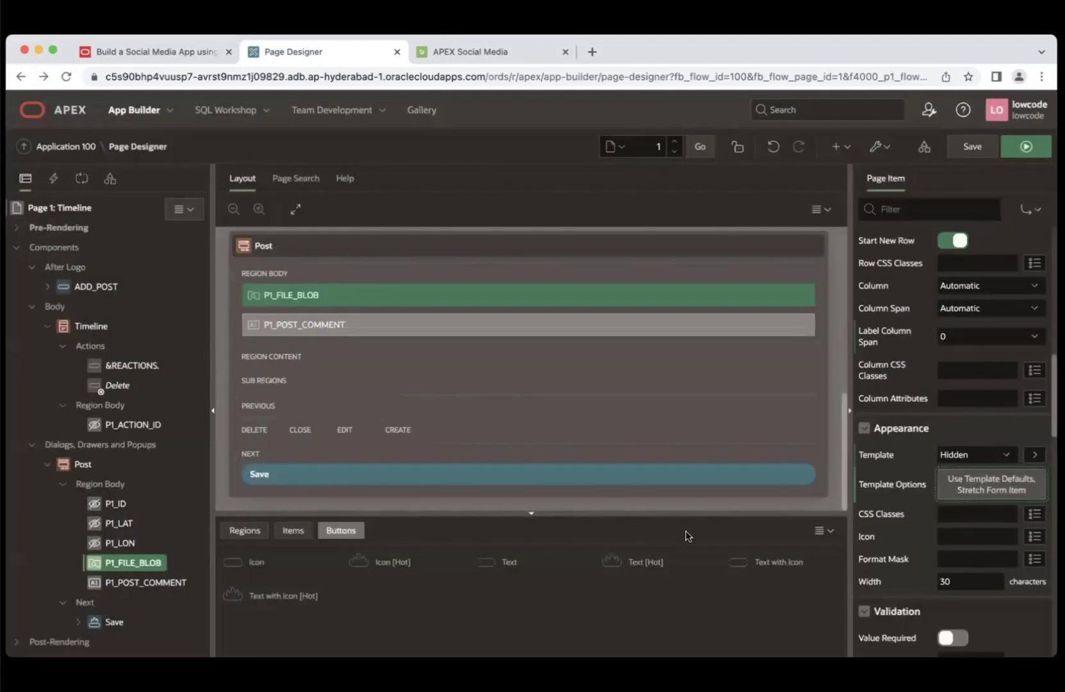
{"action": "left_click", "coordinate": [189, 53]}
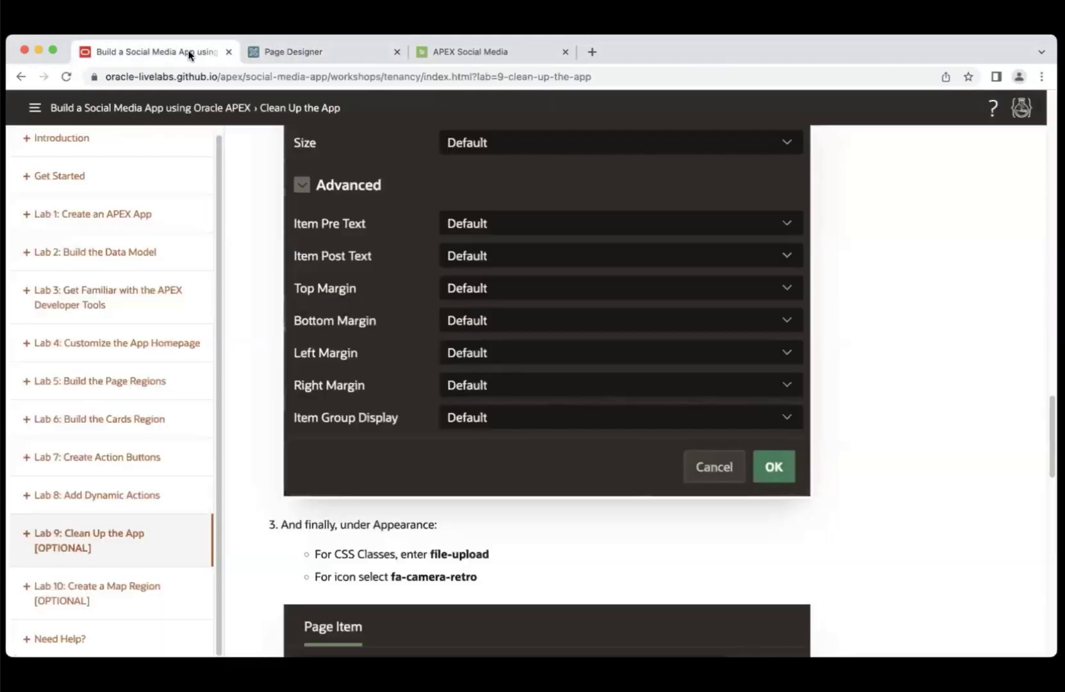
- Set P1_FILE_BLOB's CSS Classes to file-upload, copied from the lab
{"action": "scroll", "coordinate": [518, 378], "scroll_direction": "down", "scroll_amount": 3}
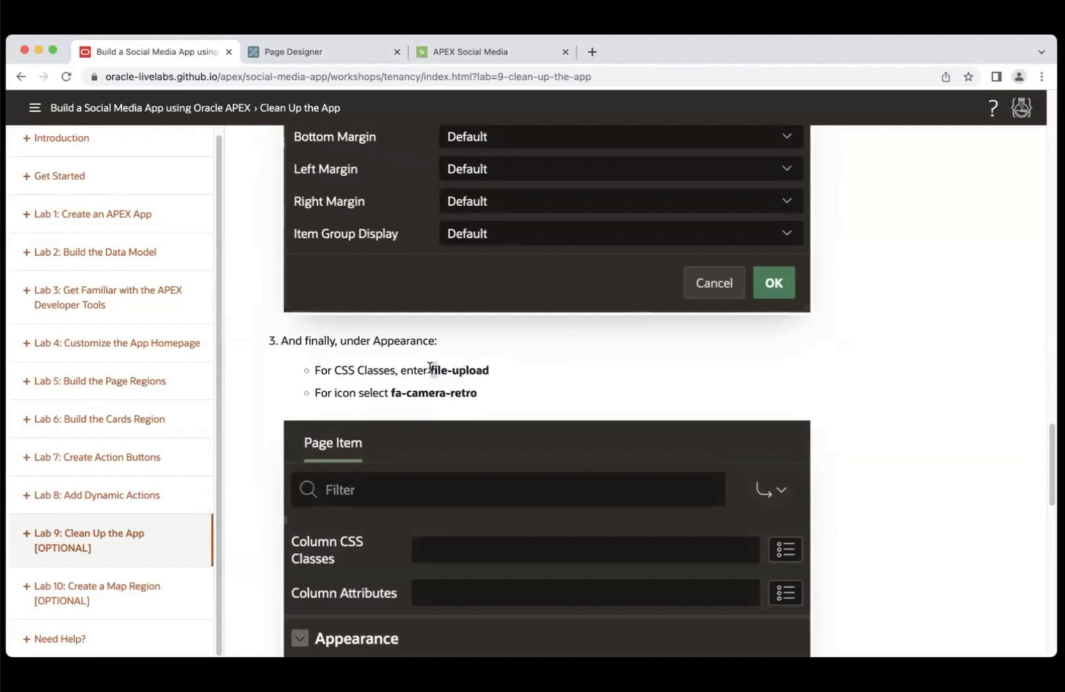
{"action": "left_click_drag", "start_coordinate": [430, 371], "coordinate": [495, 374]}
{"action": "key", "text": "super+c"}
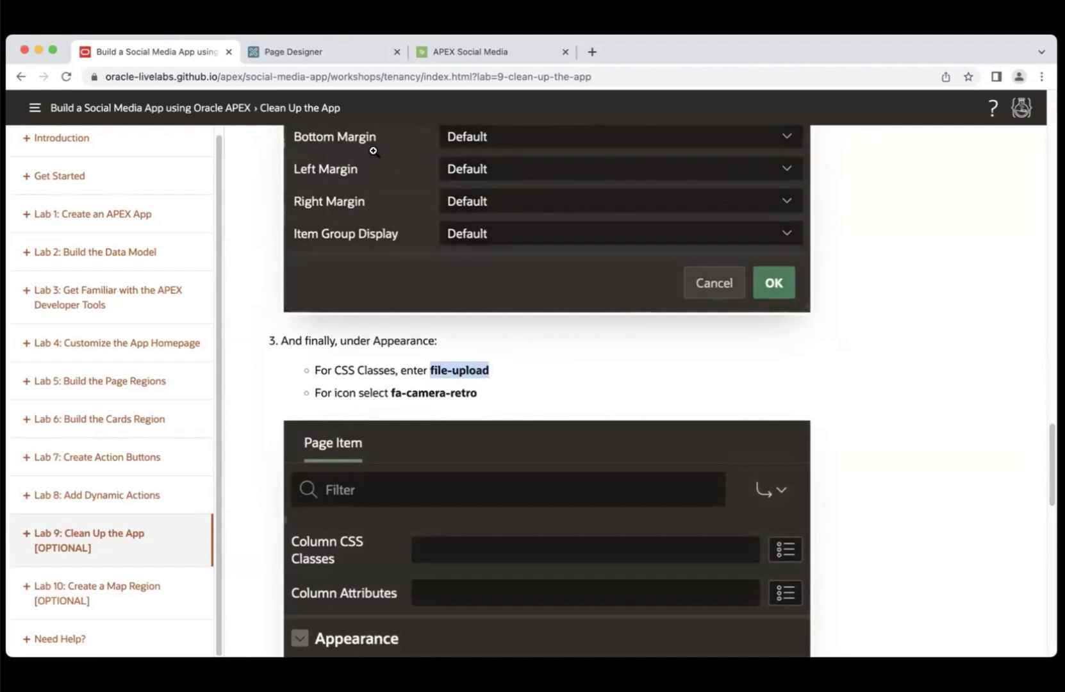
{"action": "left_click", "coordinate": [319, 52]}
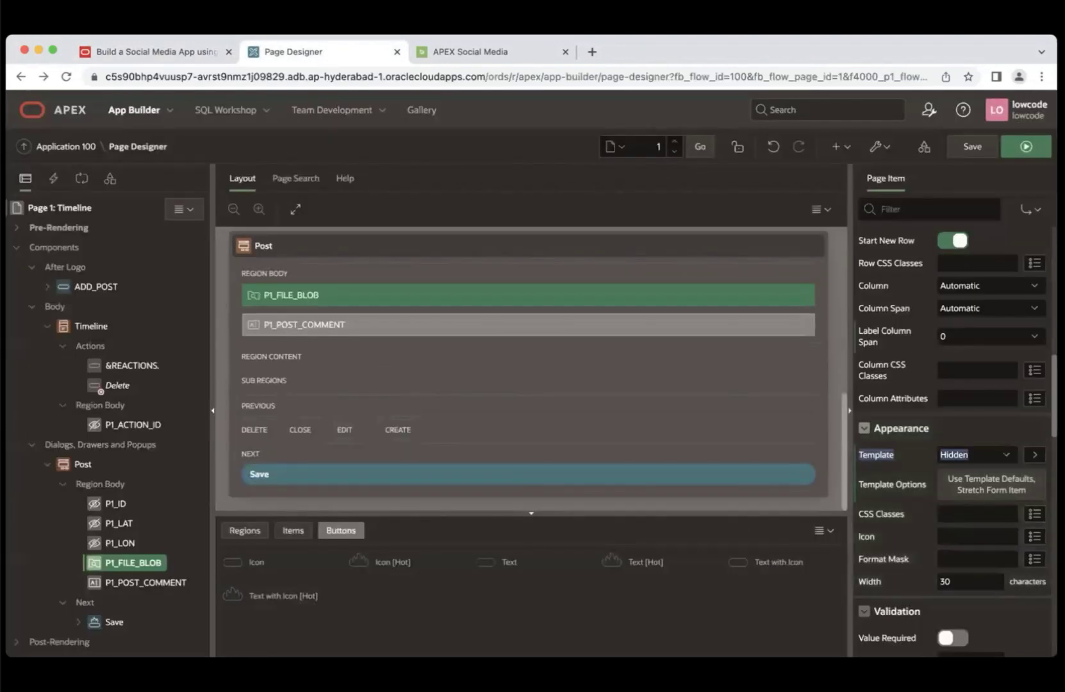
{"action": "left_click", "coordinate": [959, 514]}
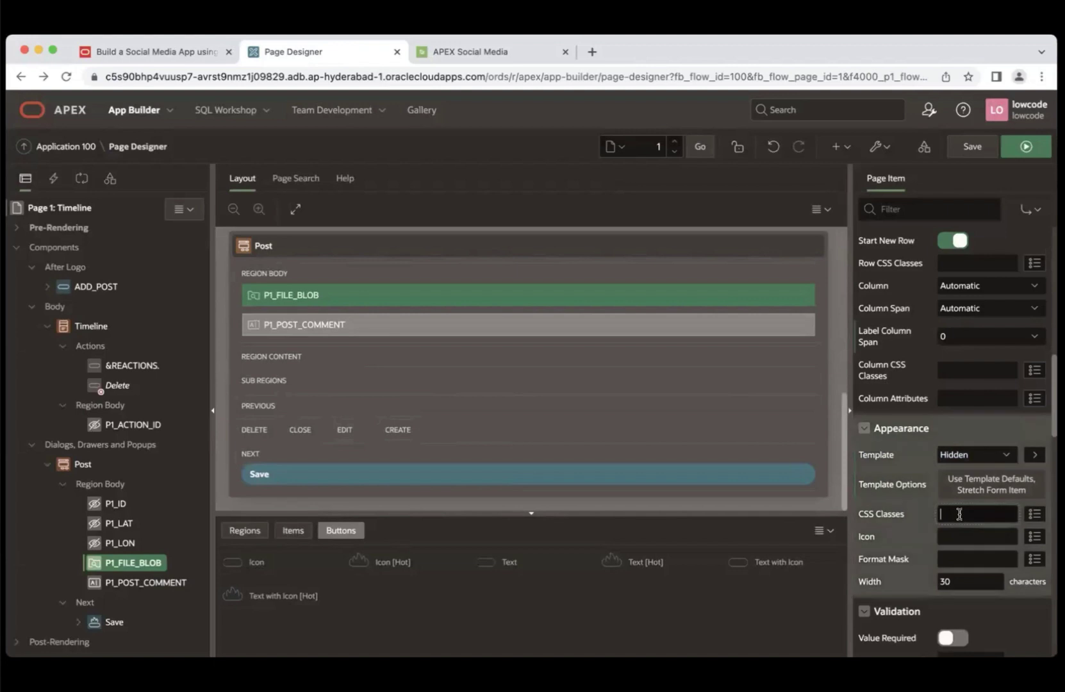
{"action": "key", "text": "super+v"}
- Set P1_FILE_BLOB's Icon to fa-camera-retro, copied from the lab
{"action": "left_click", "coordinate": [174, 57]}
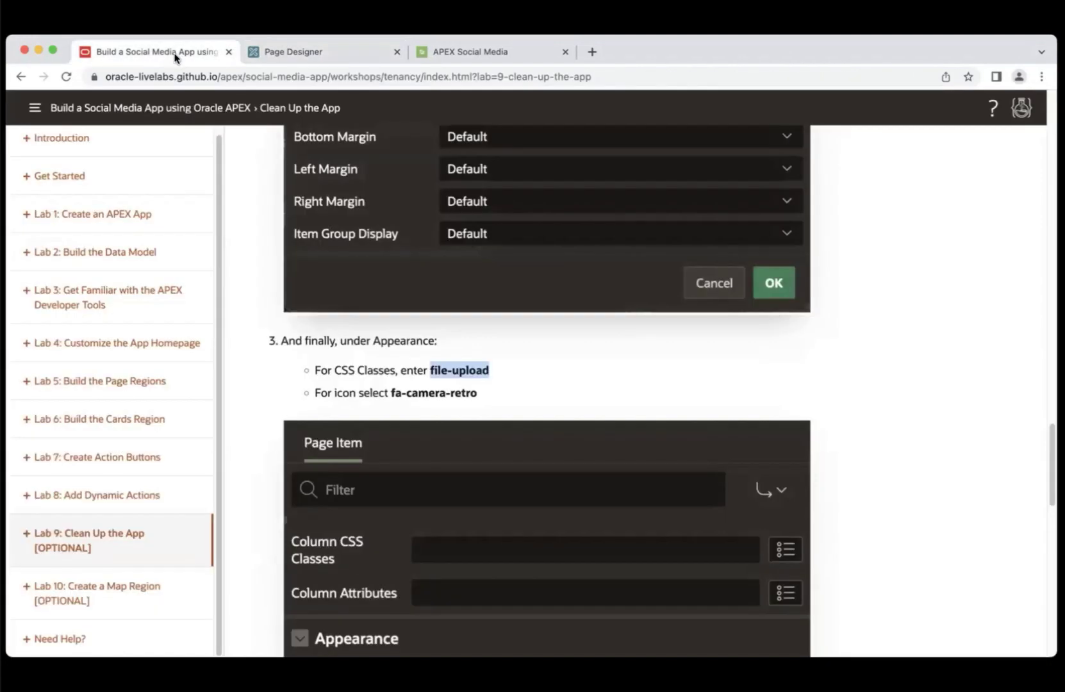
{"action": "left_click_drag", "start_coordinate": [392, 393], "coordinate": [478, 397]}
{"action": "key", "text": "super+c"}
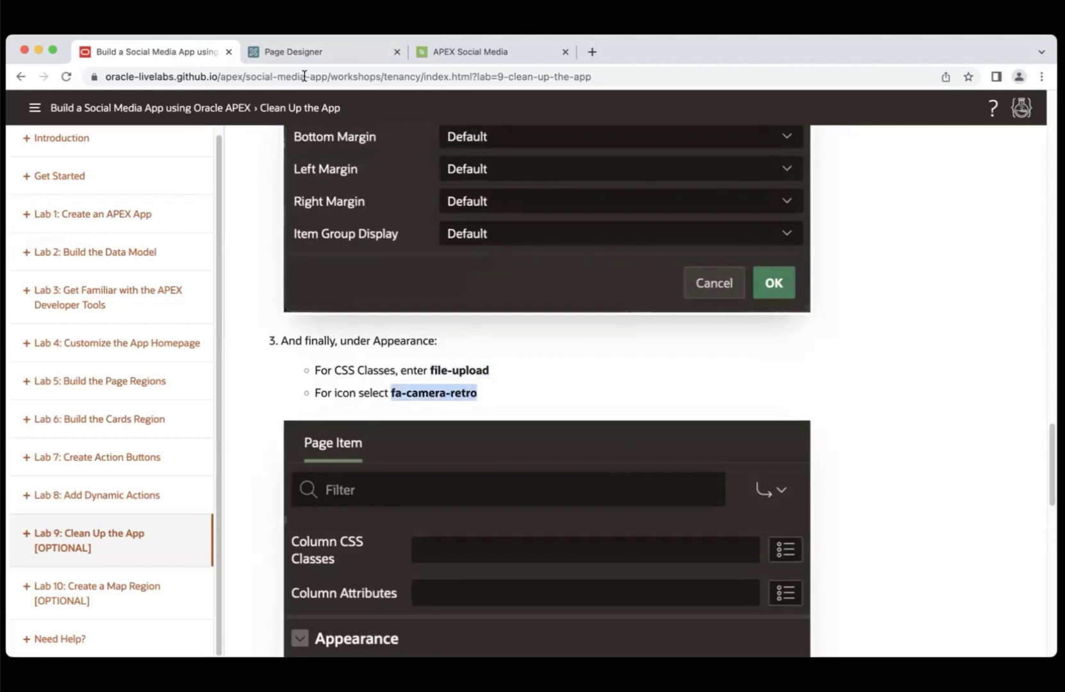
{"action": "left_click", "coordinate": [306, 52]}
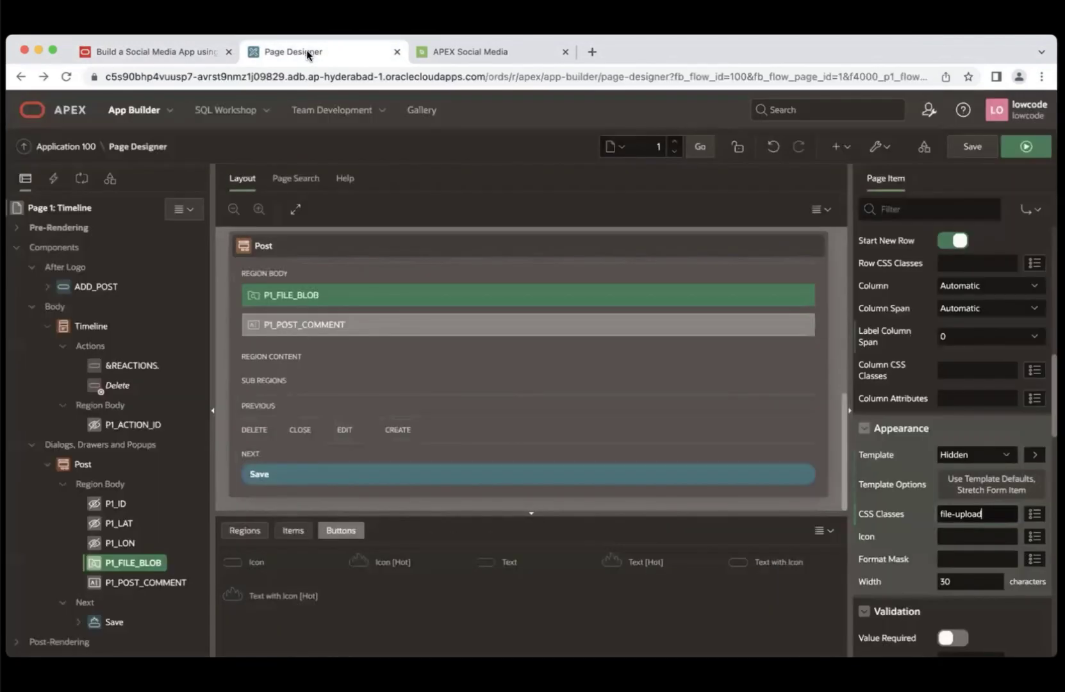
{"action": "left_click", "coordinate": [976, 539]}
{"action": "key", "text": "super+v"}
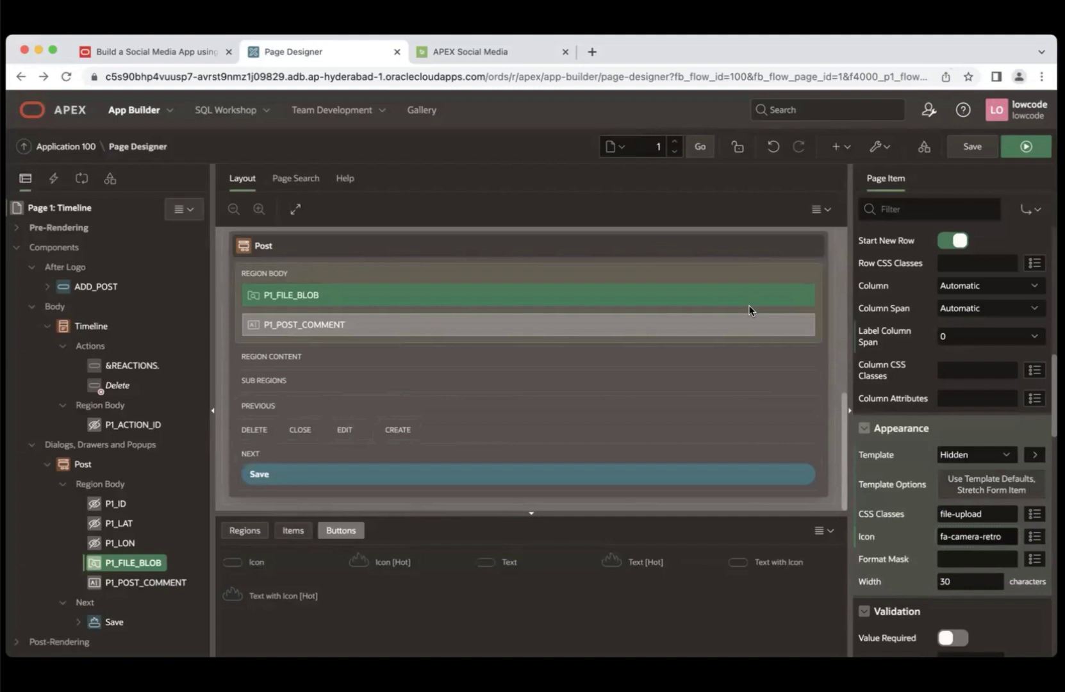
- Save and run the app, then like the My first post card
{"action": "left_click", "coordinate": [1039, 152]}
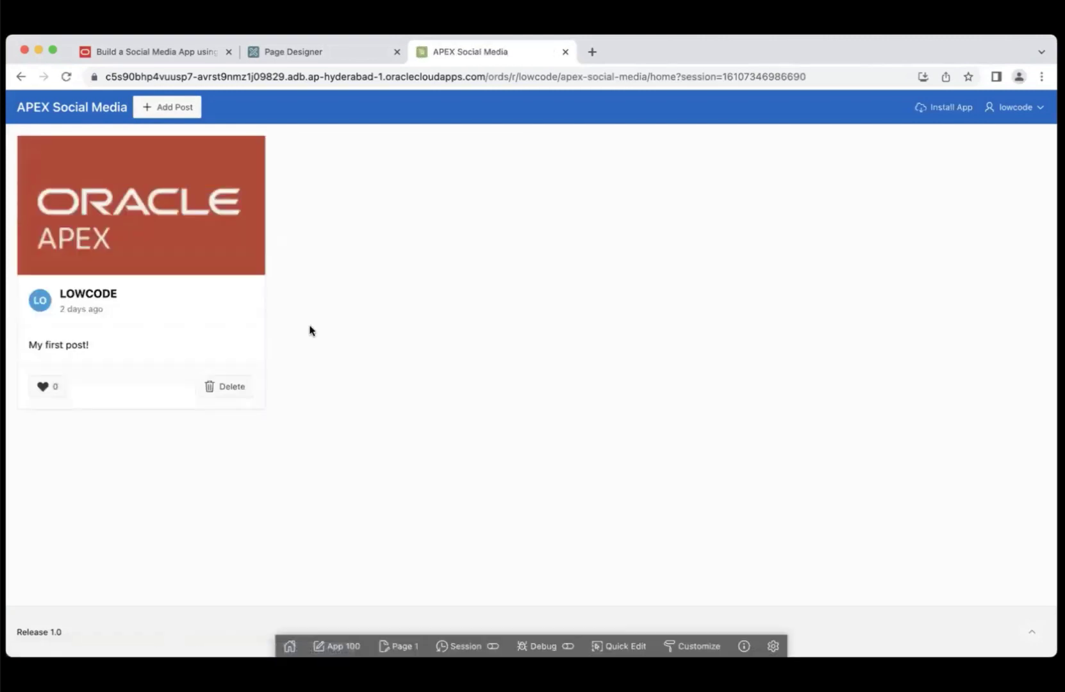
{"action": "left_click", "coordinate": [46, 389]}
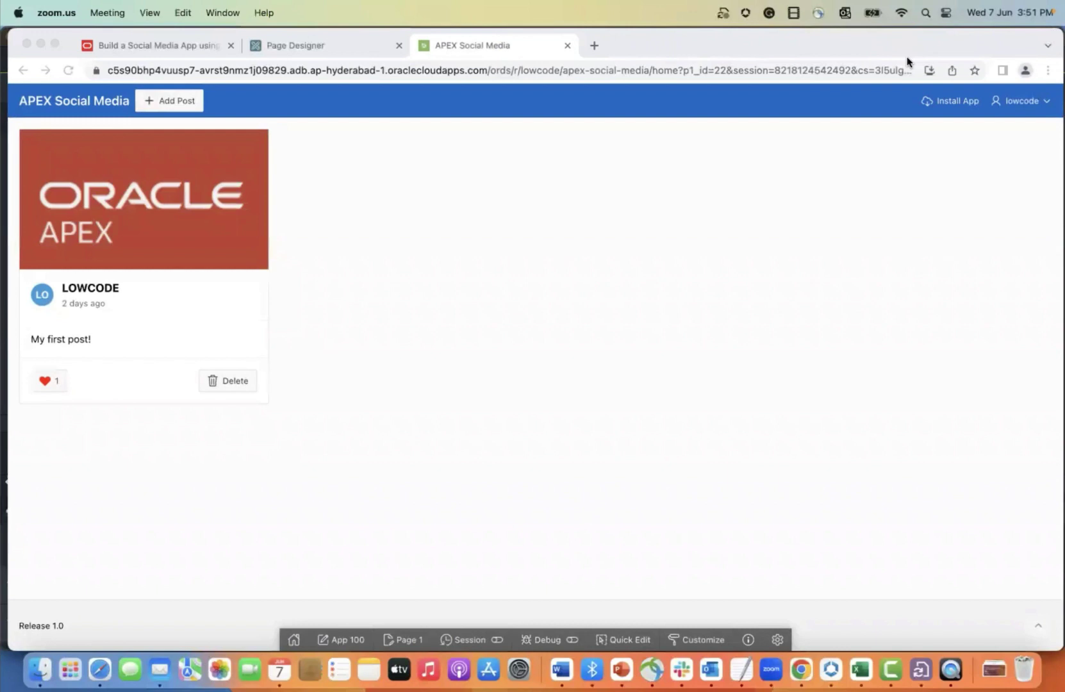
{"action": "left_click", "coordinate": [178, 101]}
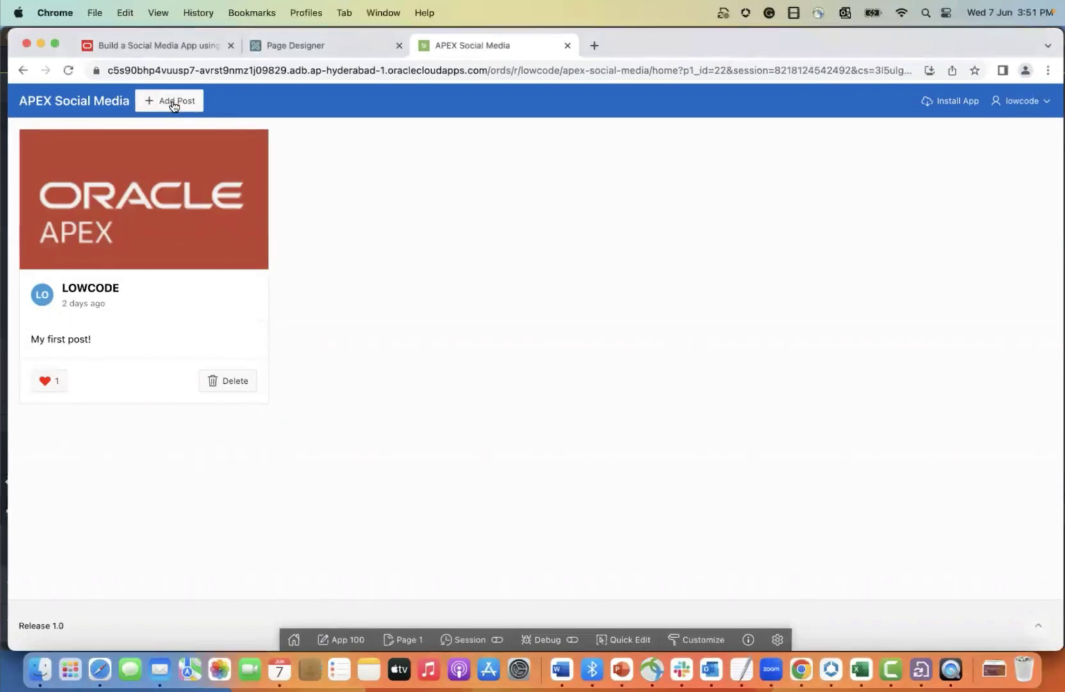
- Publish a post with apex-23.1-now-available-tw.png captioned 'APEX 23.1'
{"action": "left_click", "coordinate": [172, 103]}
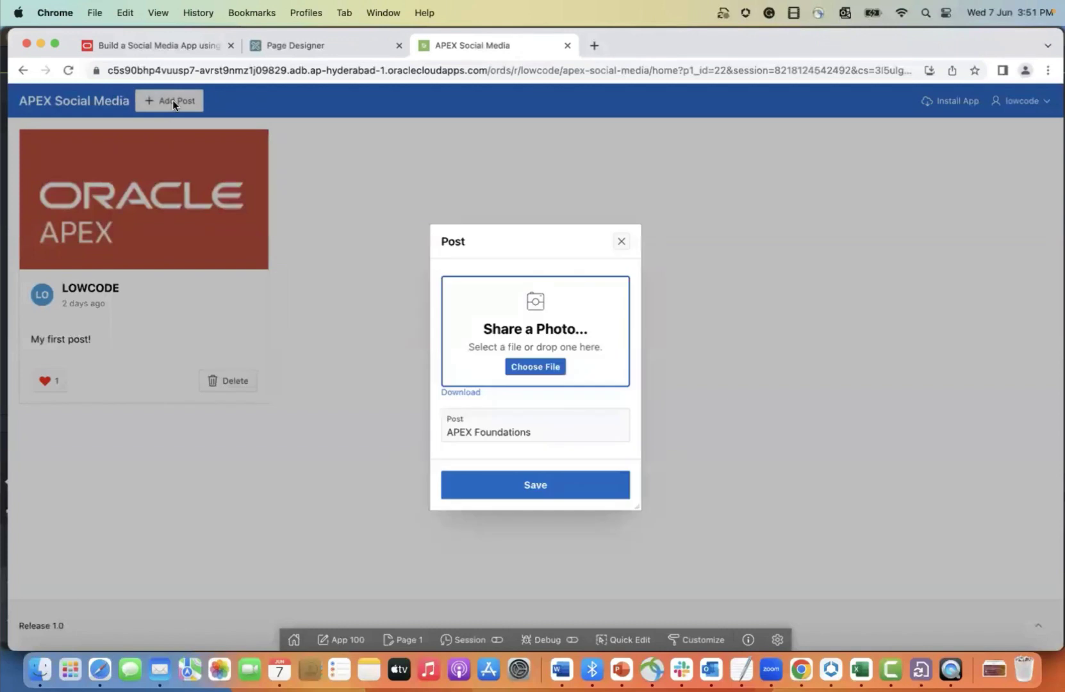
{"action": "left_click", "coordinate": [535, 366]}
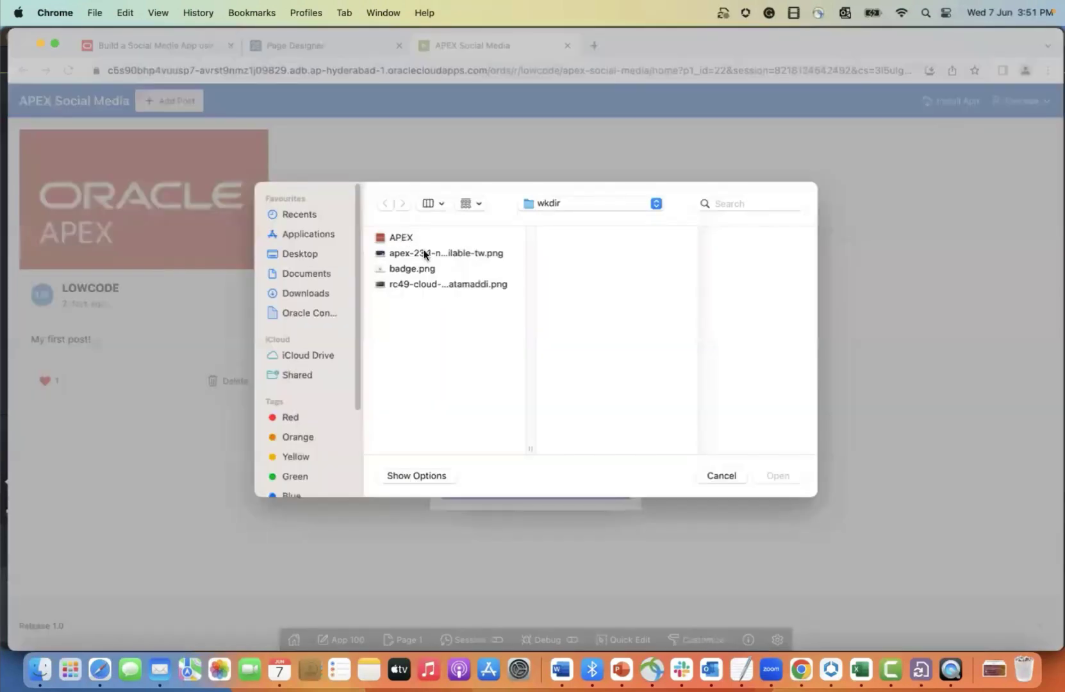
{"action": "left_click", "coordinate": [424, 255]}
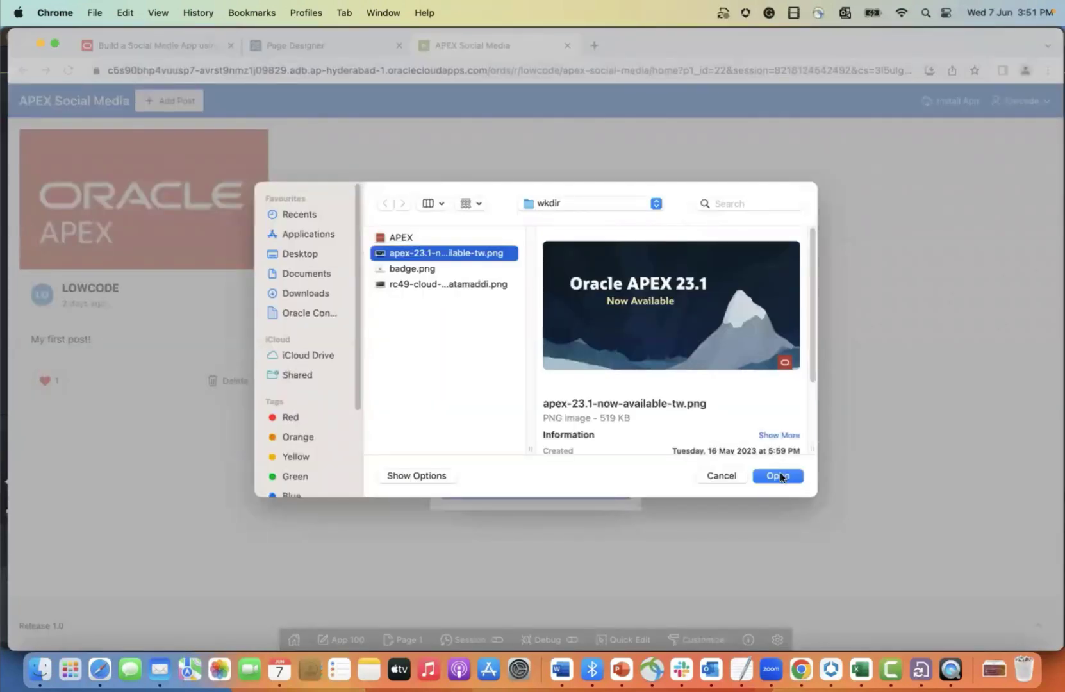
{"action": "left_click", "coordinate": [779, 474]}
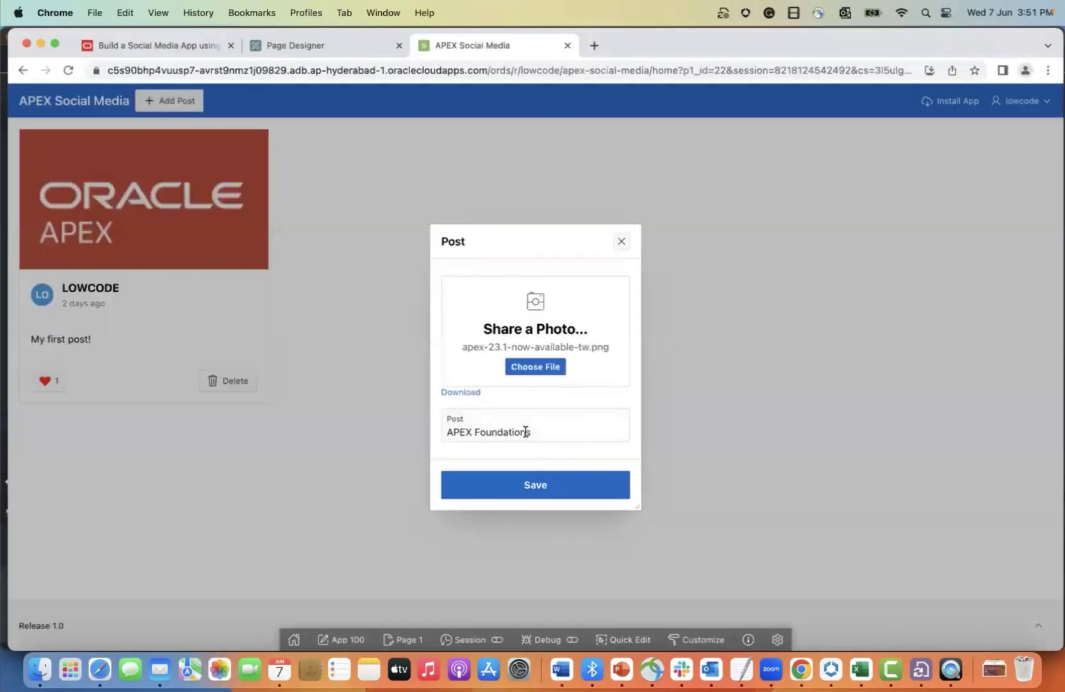
{"action": "left_click", "coordinate": [524, 432]}
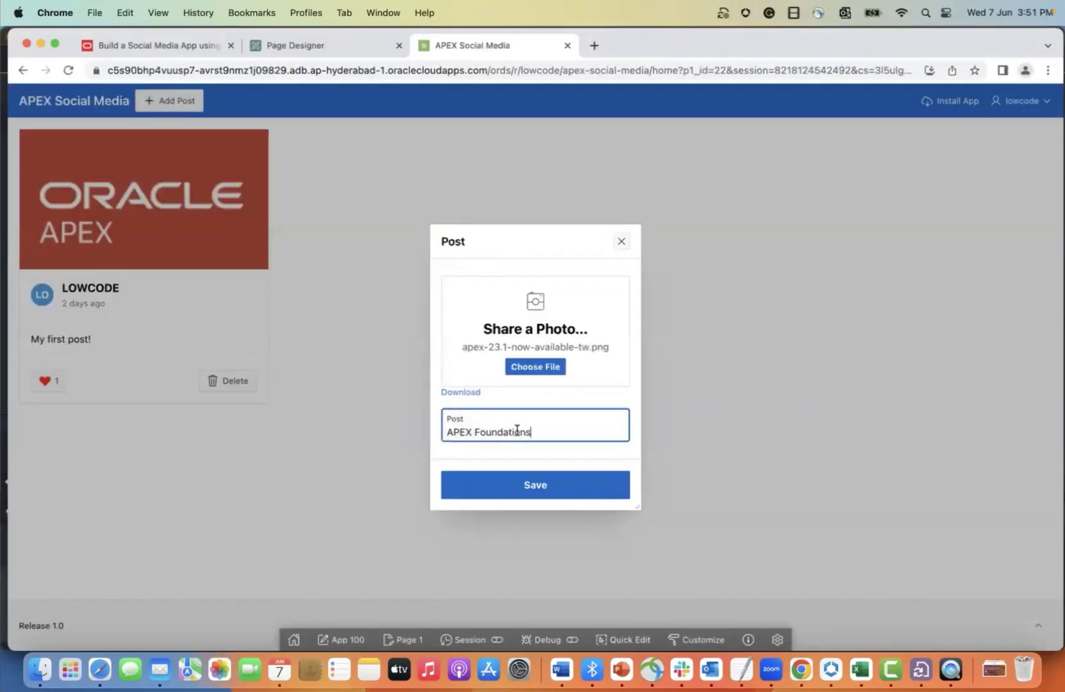
{"action": "left_click_drag", "start_coordinate": [531, 432], "coordinate": [444, 432]}
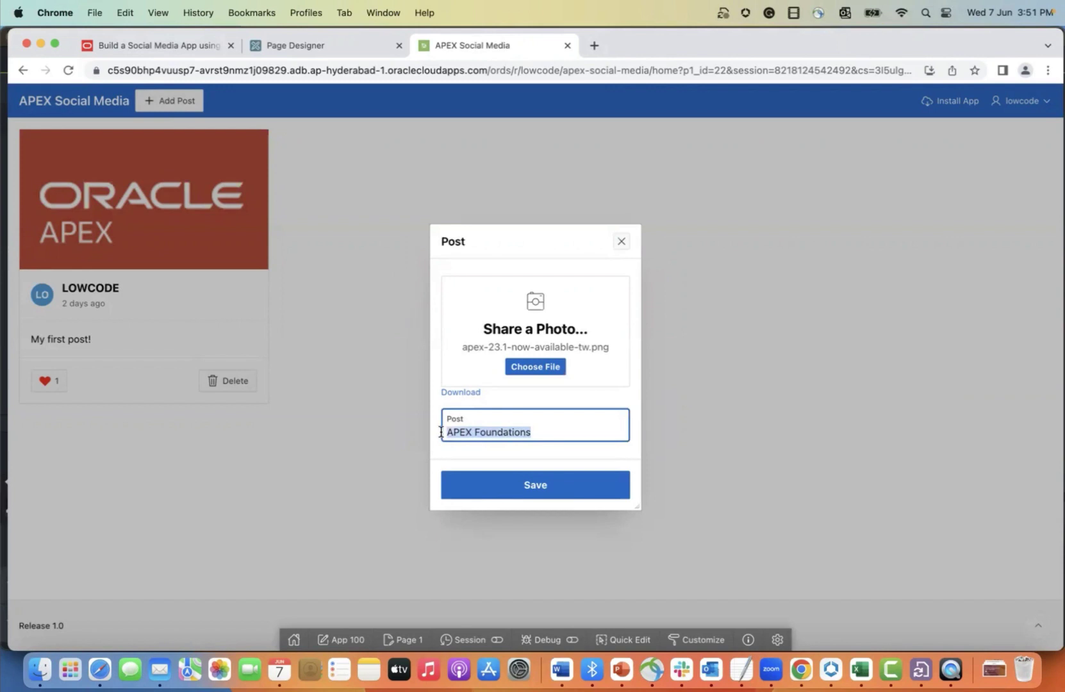
{"action": "type", "text": "APEX 23"}
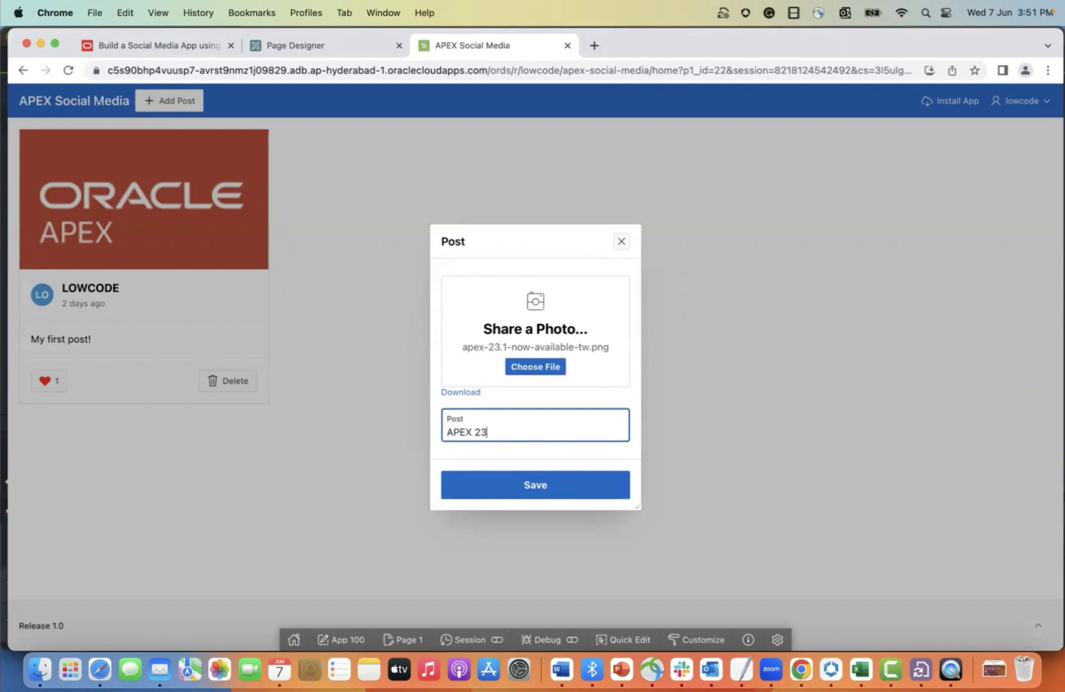
{"action": "type", "text": ".1"}
{"action": "left_click", "coordinate": [499, 481]}
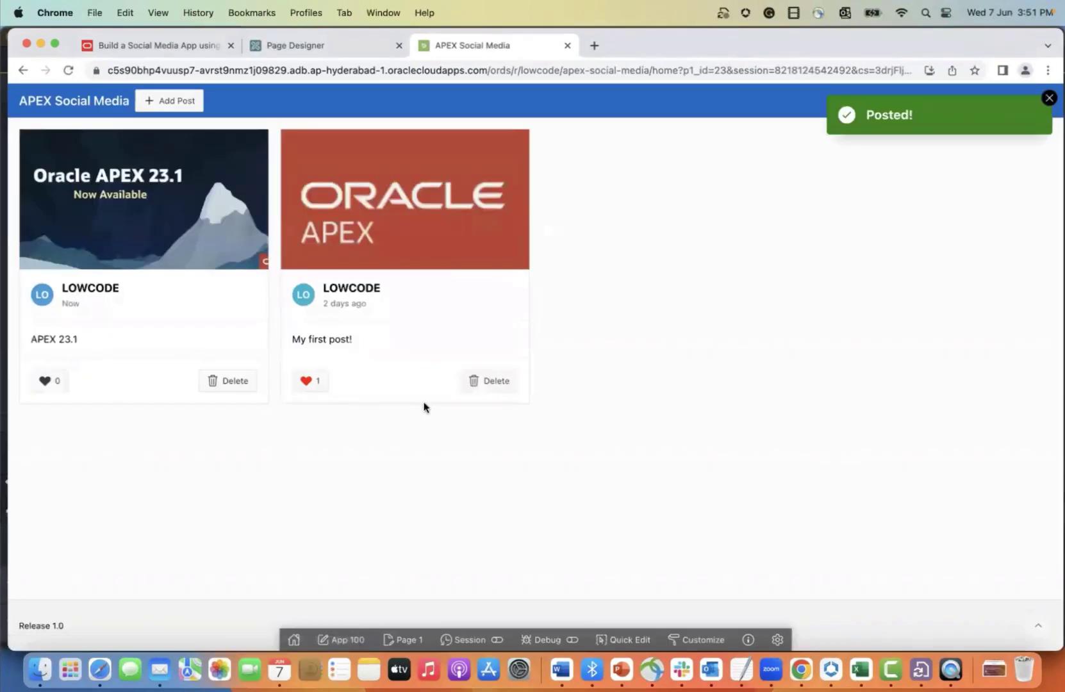
- Publish a badge.png photo post captioned 'APEX Foundations'
{"action": "left_click", "coordinate": [183, 103]}
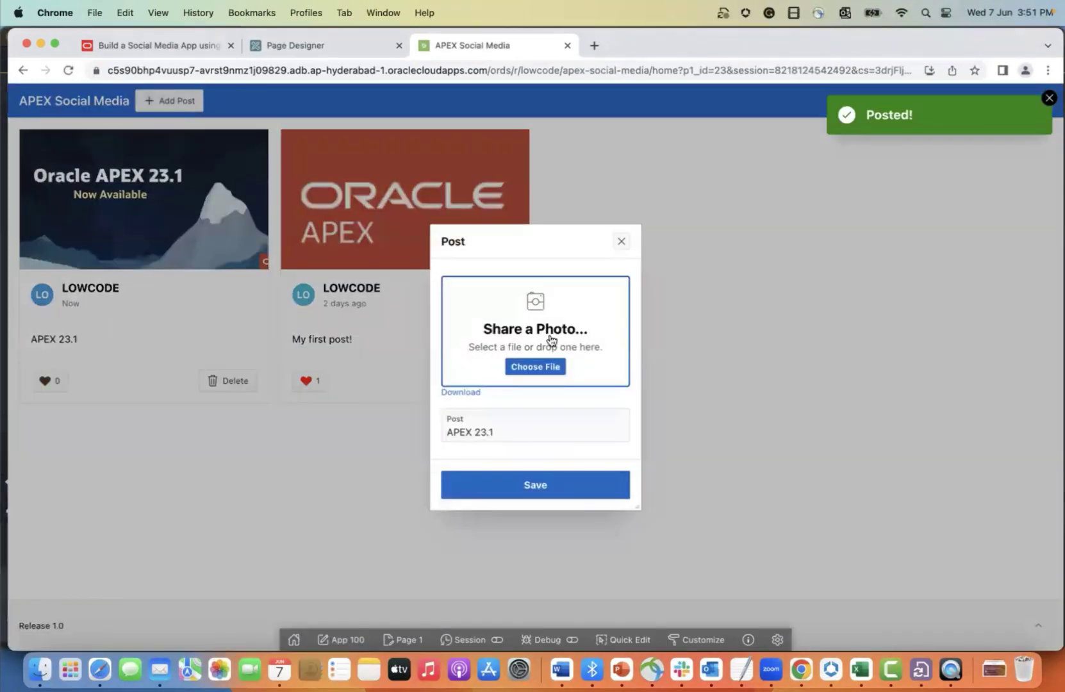
{"action": "left_click", "coordinate": [551, 374]}
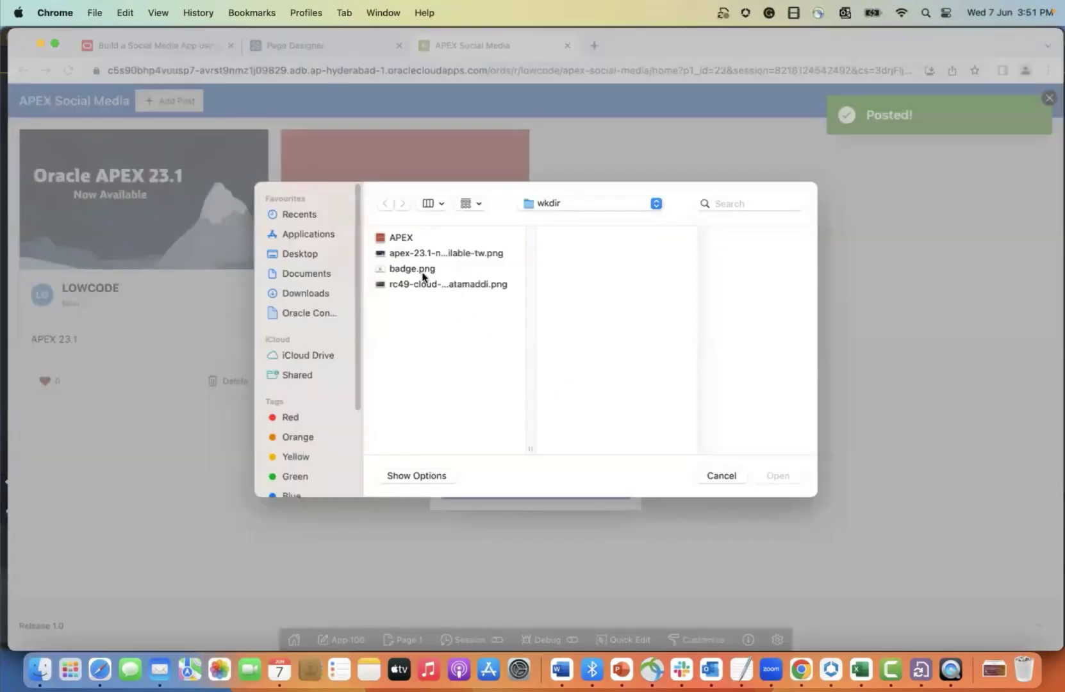
{"action": "left_click", "coordinate": [419, 269]}
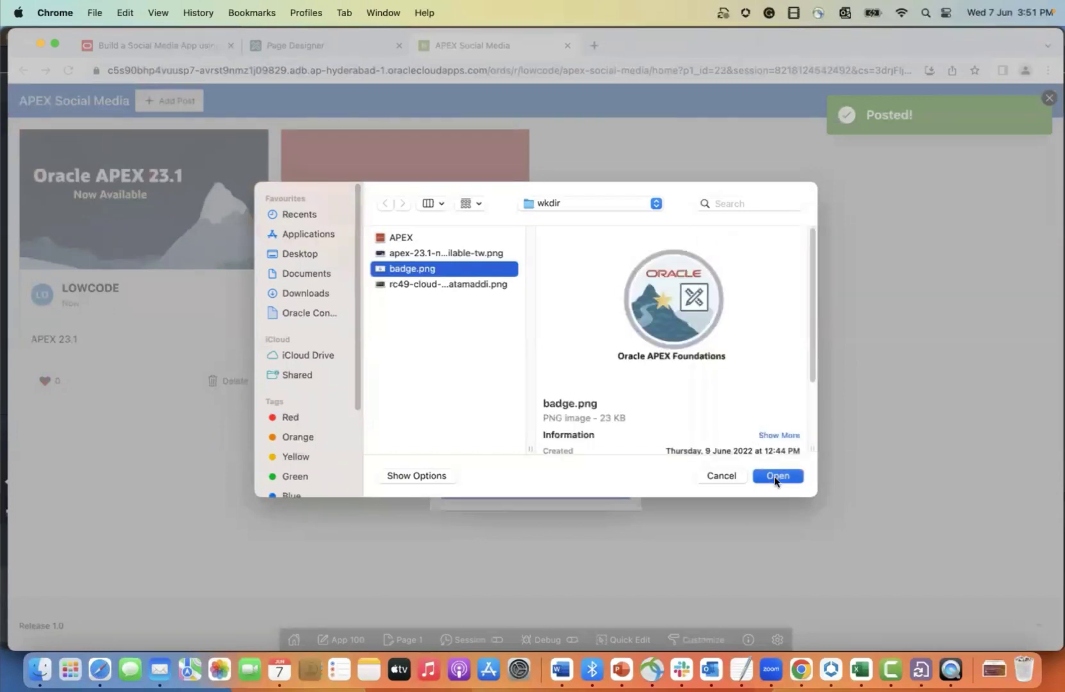
{"action": "left_click", "coordinate": [774, 476]}
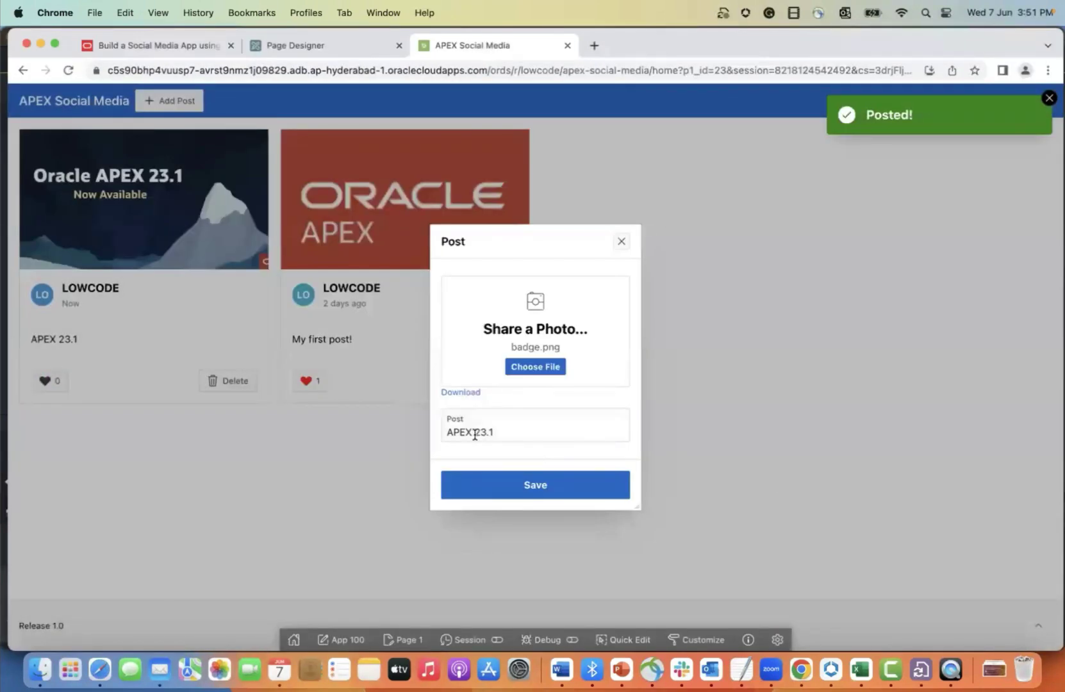
{"action": "left_click_drag", "start_coordinate": [475, 433], "coordinate": [503, 434]}
{"action": "type", "text": "FOUN"}
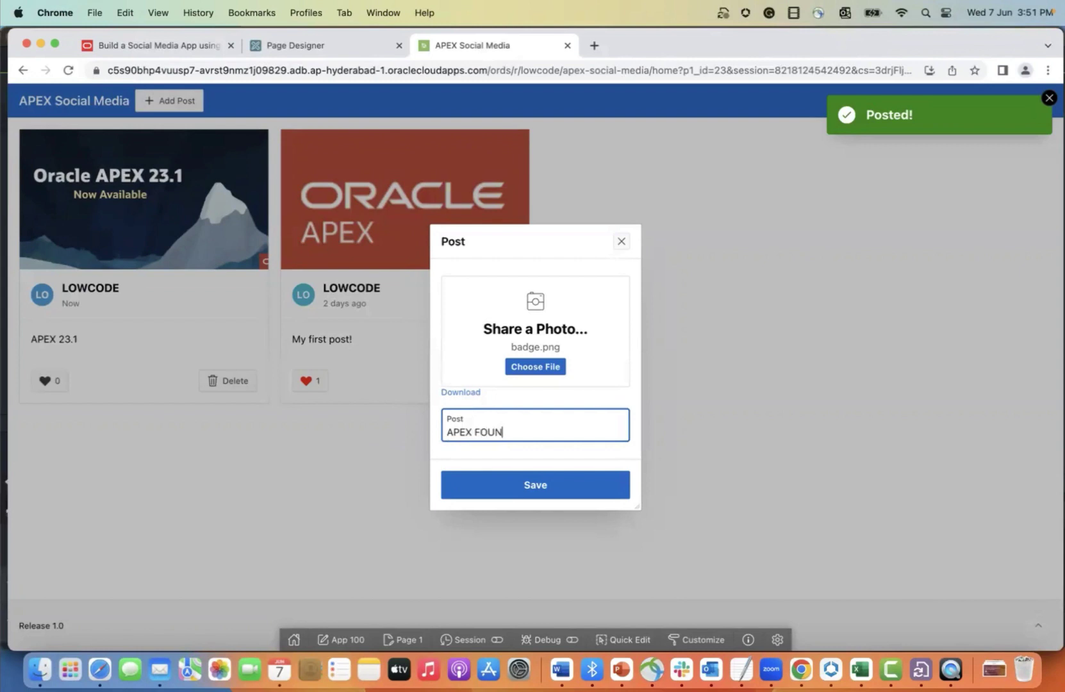
{"action": "key", "text": "BackSpace"}
{"action": "key", "text": "BackSpace"}
{"action": "key", "text": "BackSpace"}
{"action": "type", "text": "oundations"}
{"action": "left_click", "coordinate": [520, 491]}
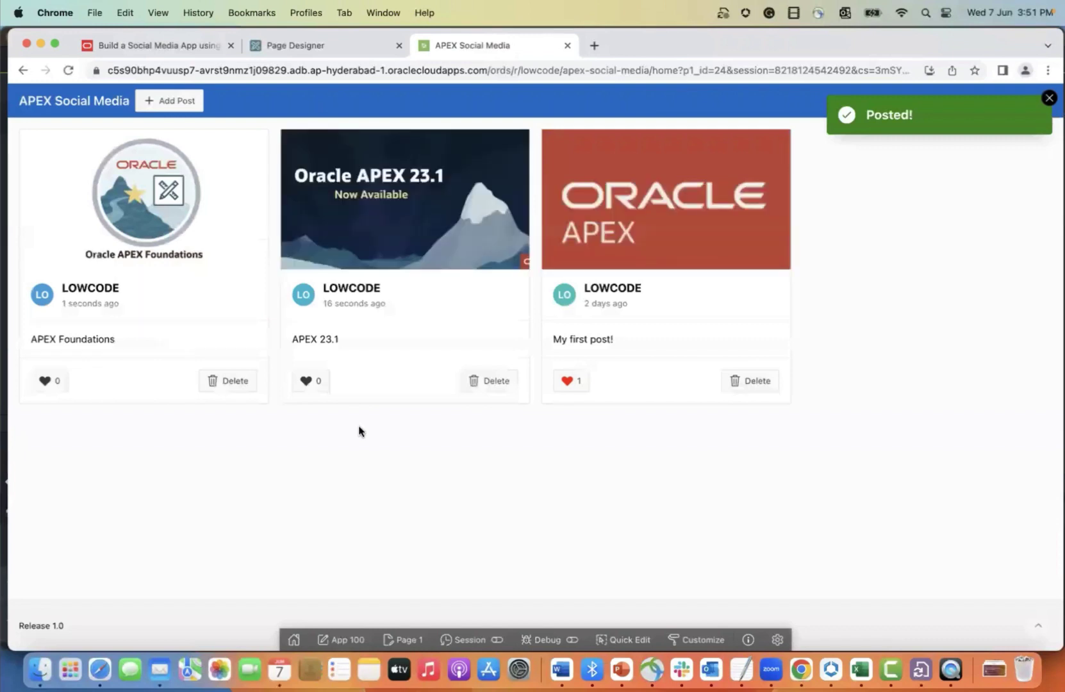
- Like the APEX 23.1 and APEX Foundations posts, then return to the workshop introduction
{"action": "left_click", "coordinate": [311, 390]}
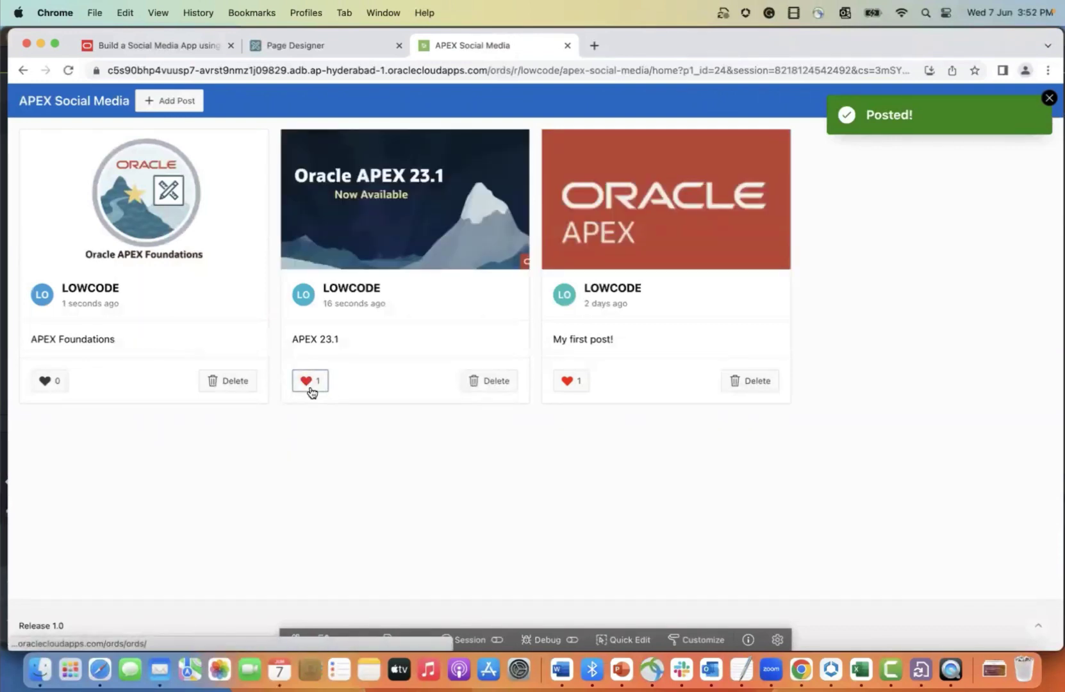
{"action": "left_click", "coordinate": [45, 382]}
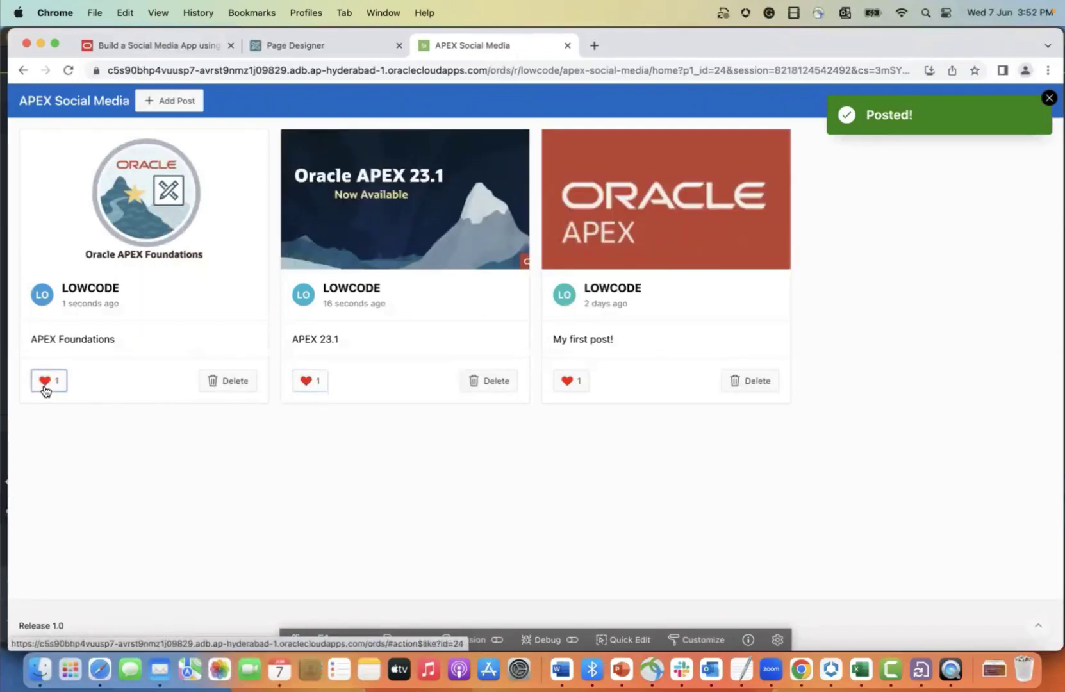
{"action": "left_click", "coordinate": [44, 382]}
{"action": "left_click", "coordinate": [44, 382]}
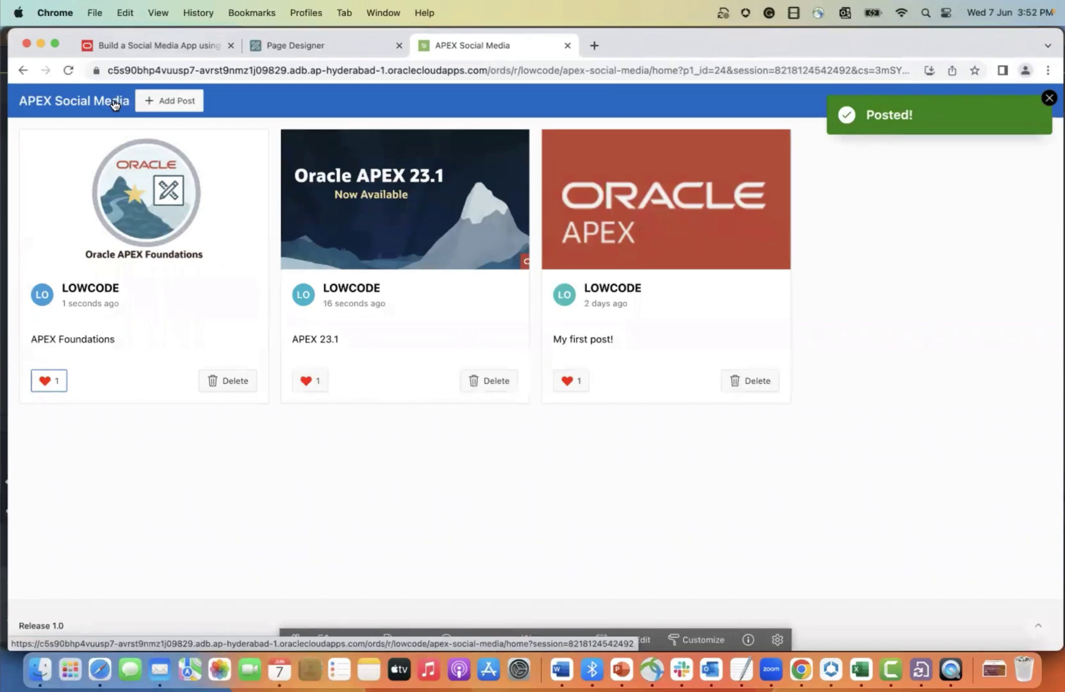
{"action": "left_click", "coordinate": [170, 45]}
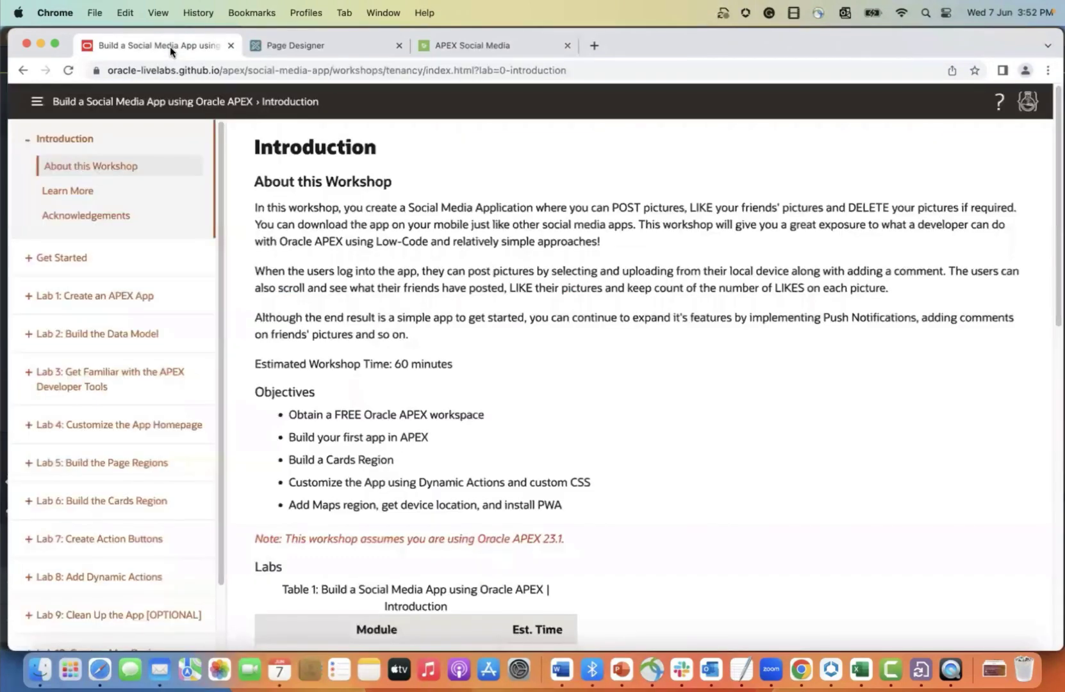